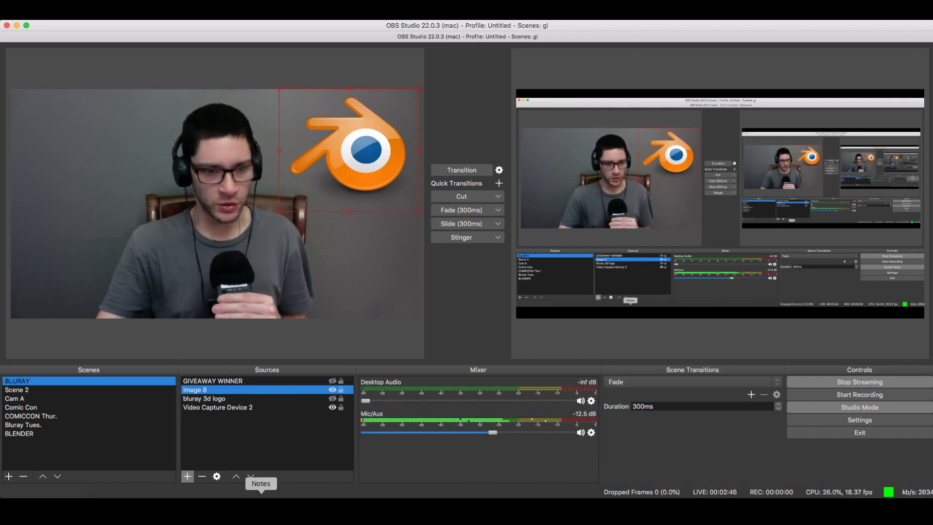
Switch from OBS Studio to the browser showing the blender.org download page.
key(super+Tab)
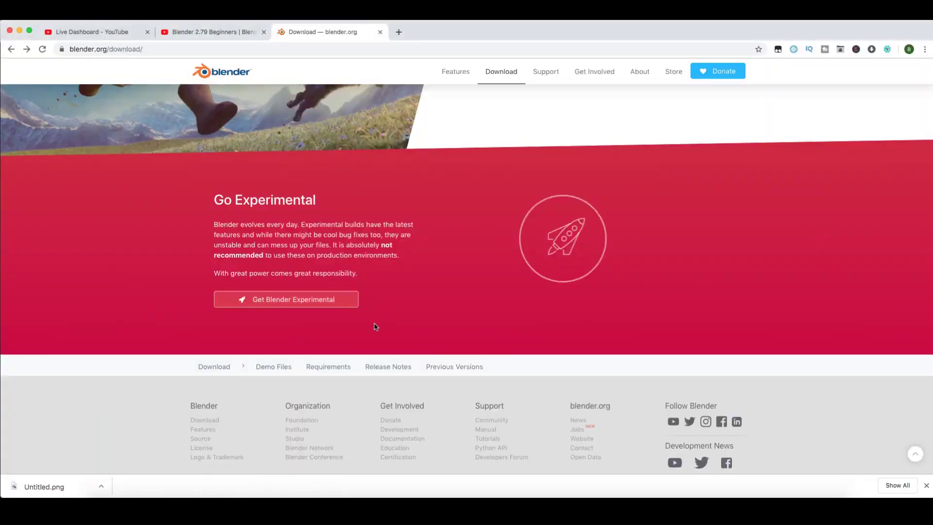
Scroll to Go Experimental and follow Get Blender Experimental to the Daily Builds page.
scroll(376, 327, up, 20)
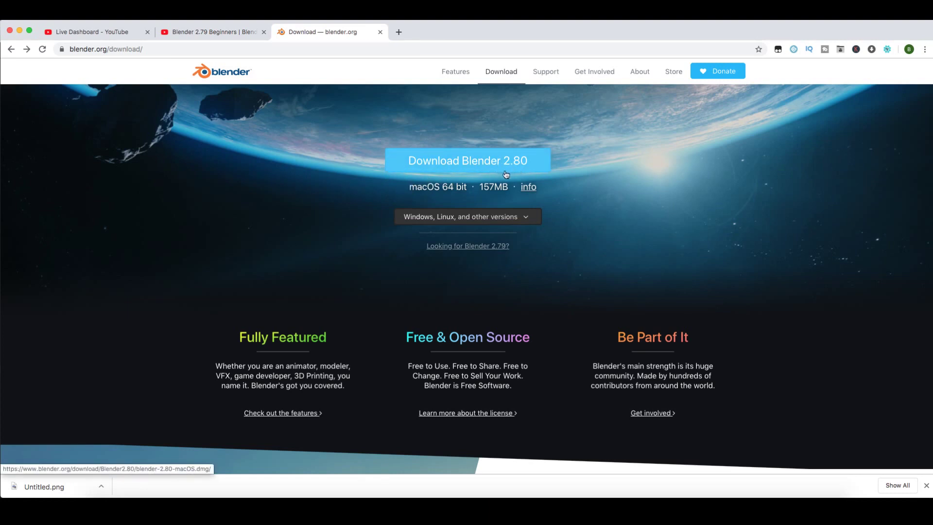
scroll(506, 174, down, 2)
scroll(502, 181, down, 10)
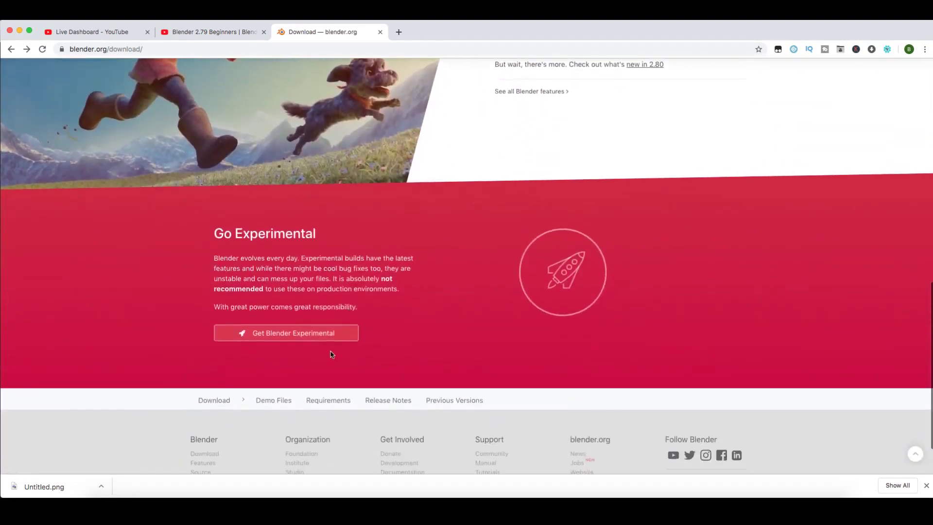
scroll(328, 340, up, 10)
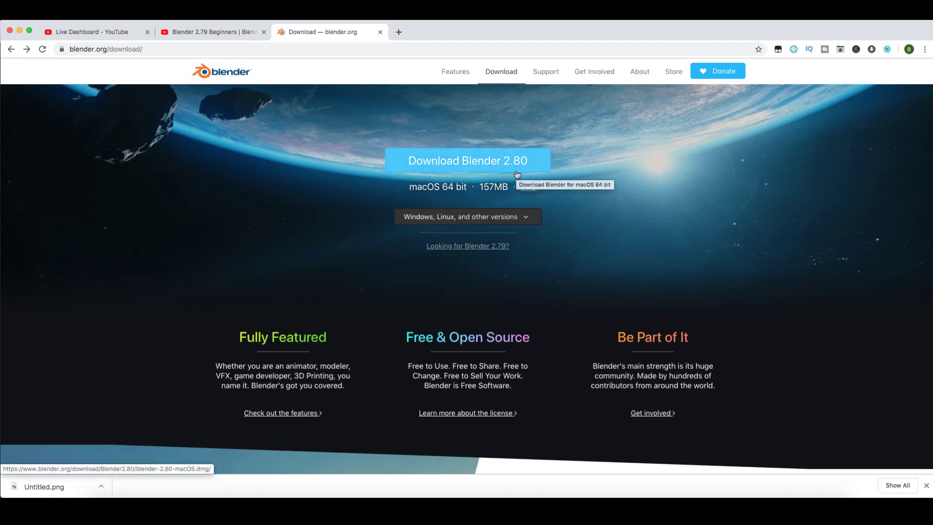
scroll(517, 174, down, 20)
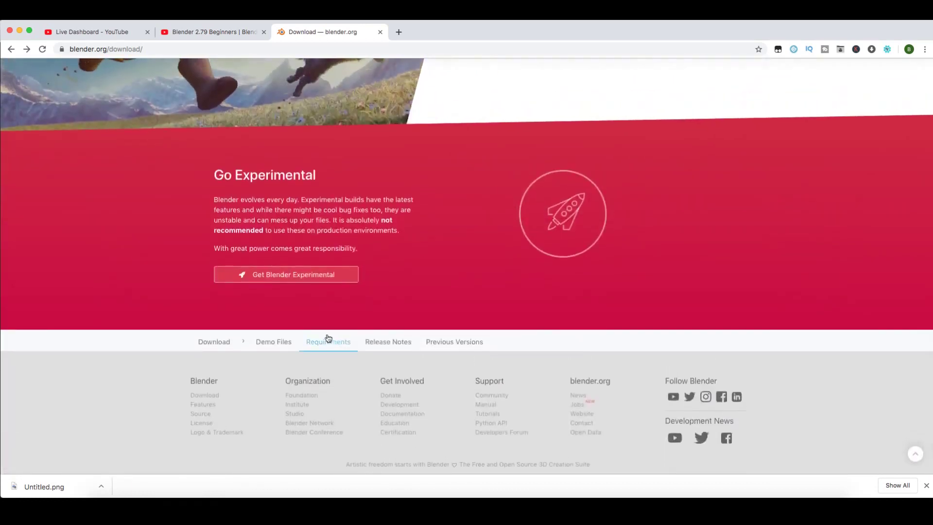
click(308, 275)
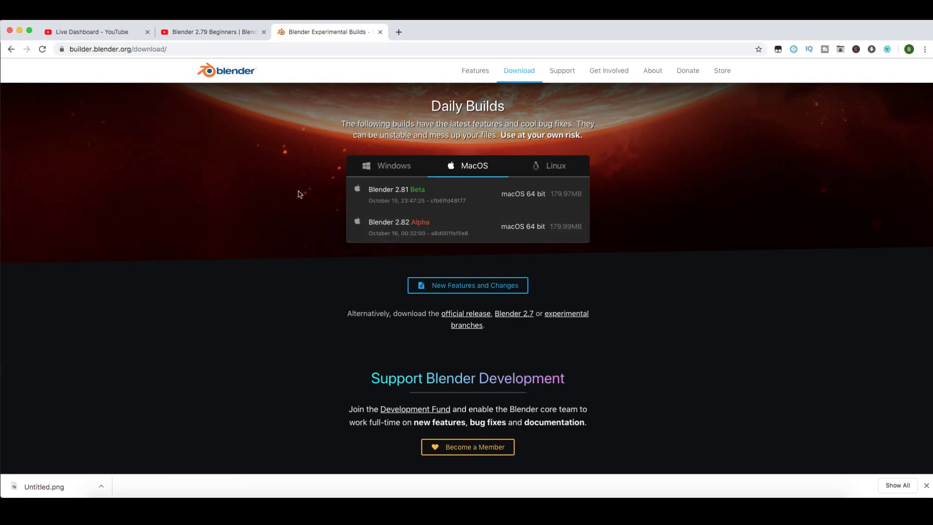
Scroll down the builder.blender.org page and close the XXL media notification.
scroll(298, 194, down, 8)
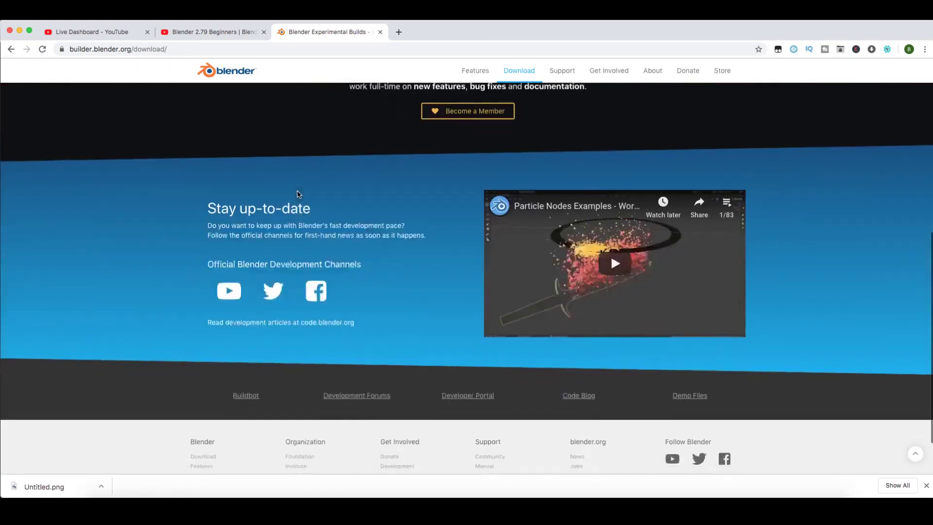
scroll(298, 194, down, 1)
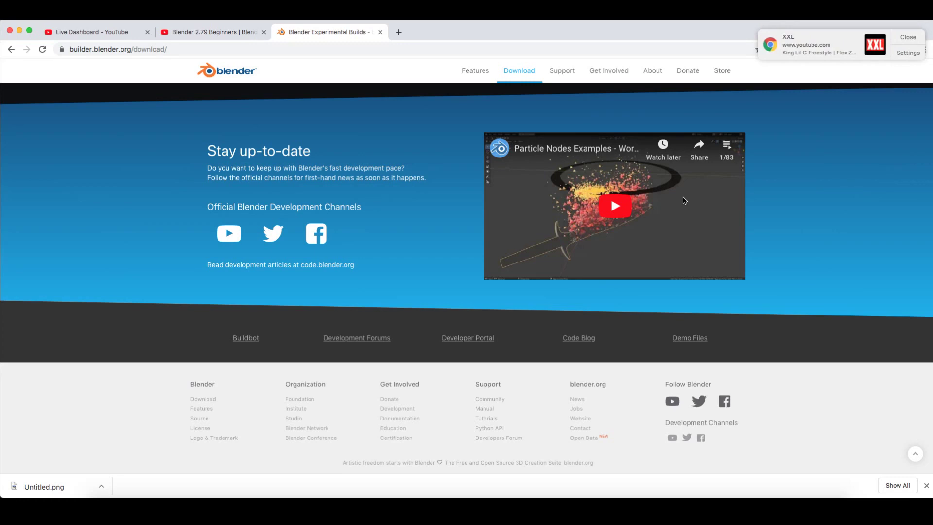
click(921, 38)
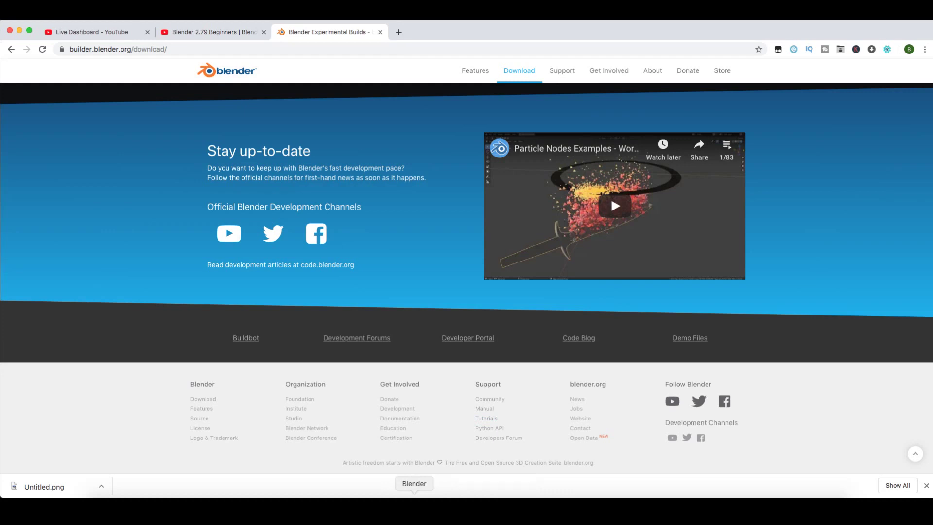
Bring Blender forward and switch the viewport to Solid shading.
click(415, 505)
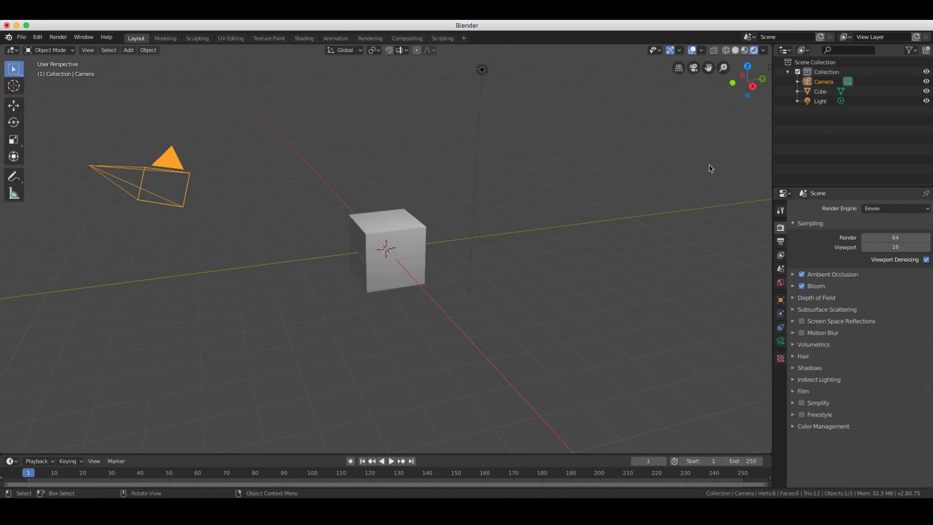
scroll(387, 250, down, 10)
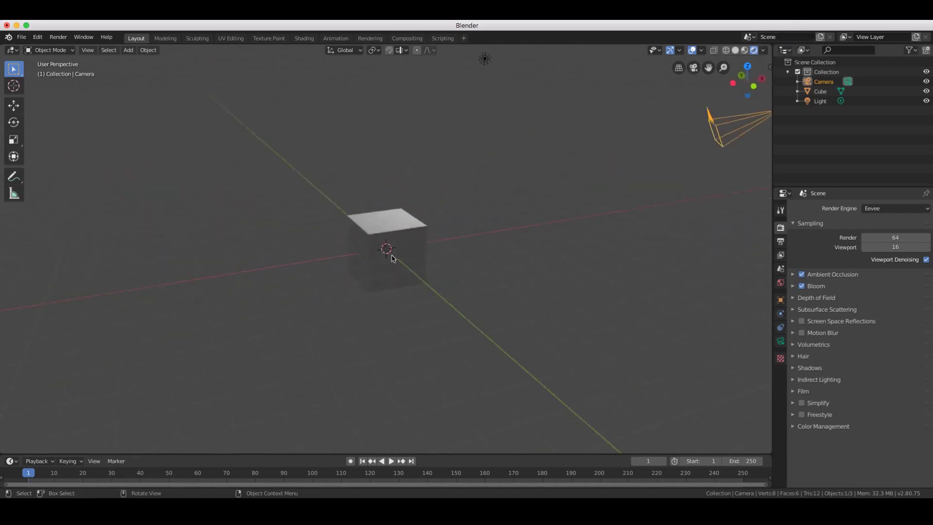
scroll(391, 253, up, 10)
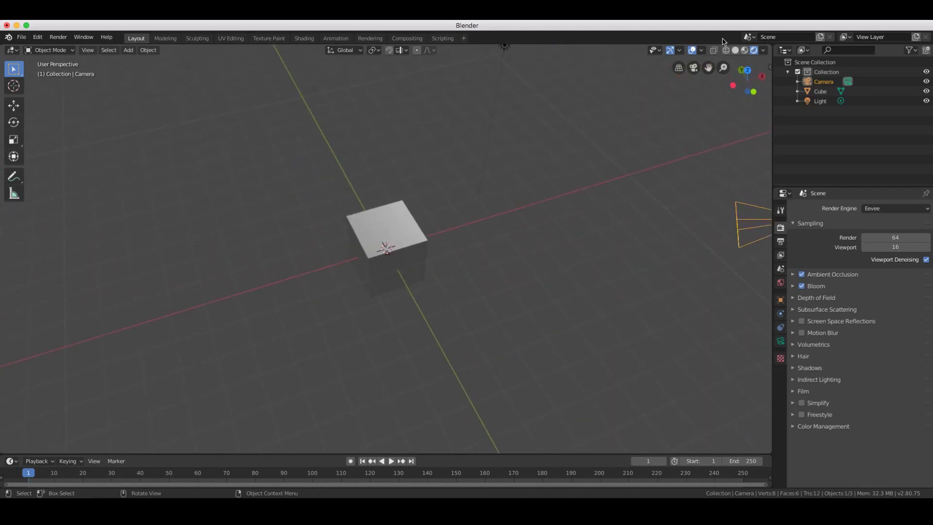
click(735, 50)
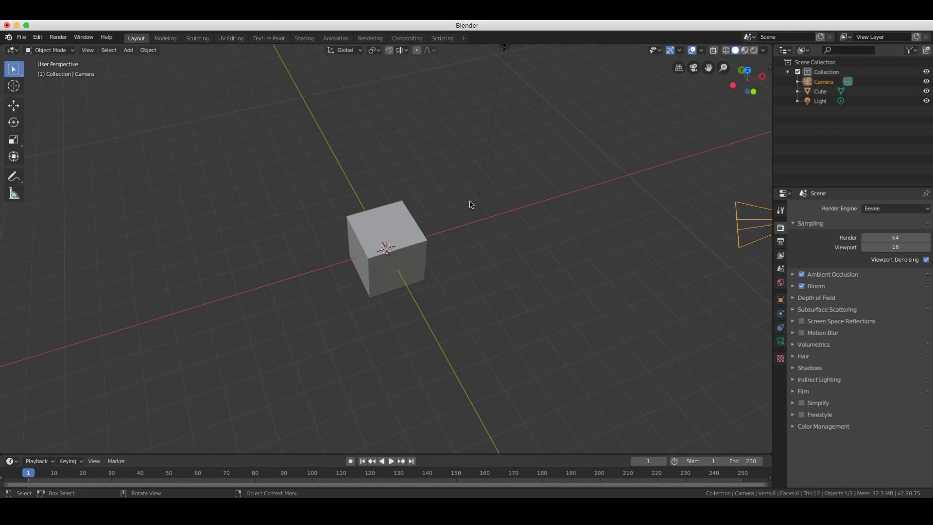
Split the 3D viewport into two side-by-side views.
scroll(602, 278, down, 6)
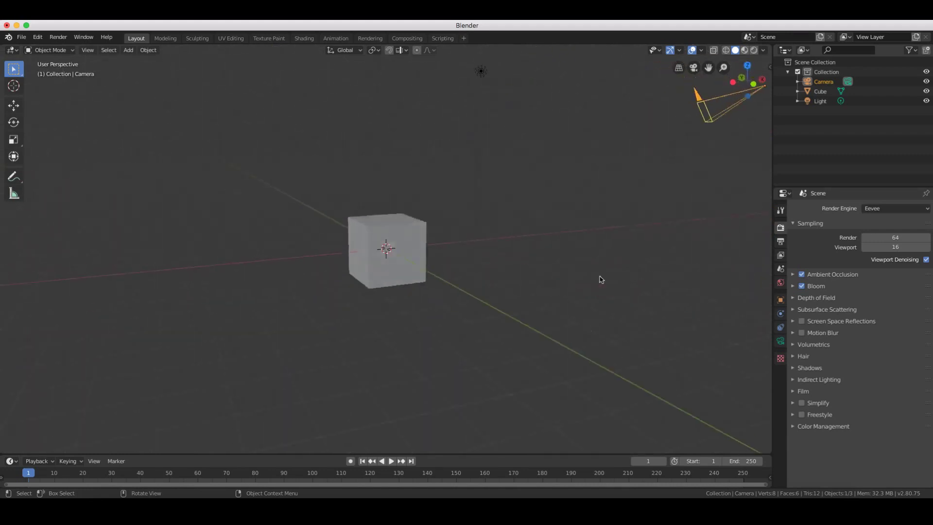
scroll(601, 279, left, 6)
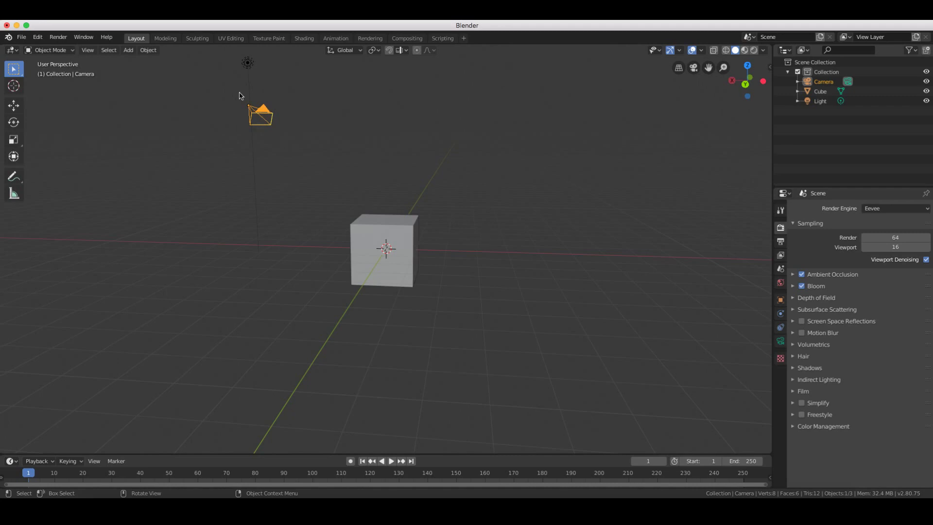
scroll(259, 112, left, 5)
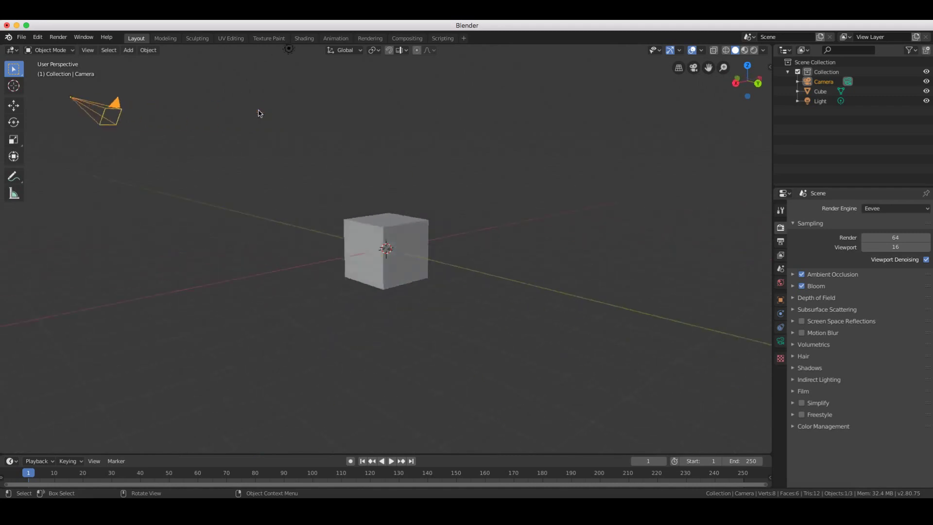
scroll(707, 202, right, 5)
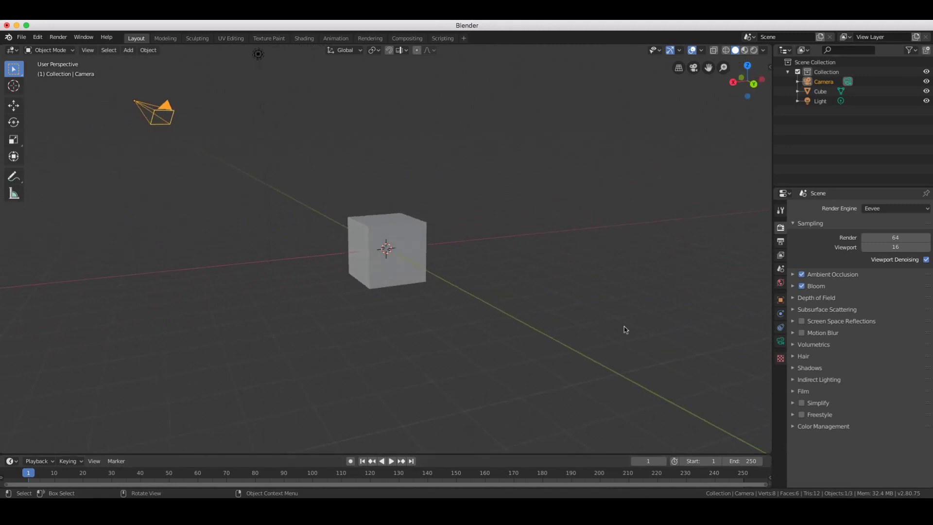
drag(770, 450, 483, 436)
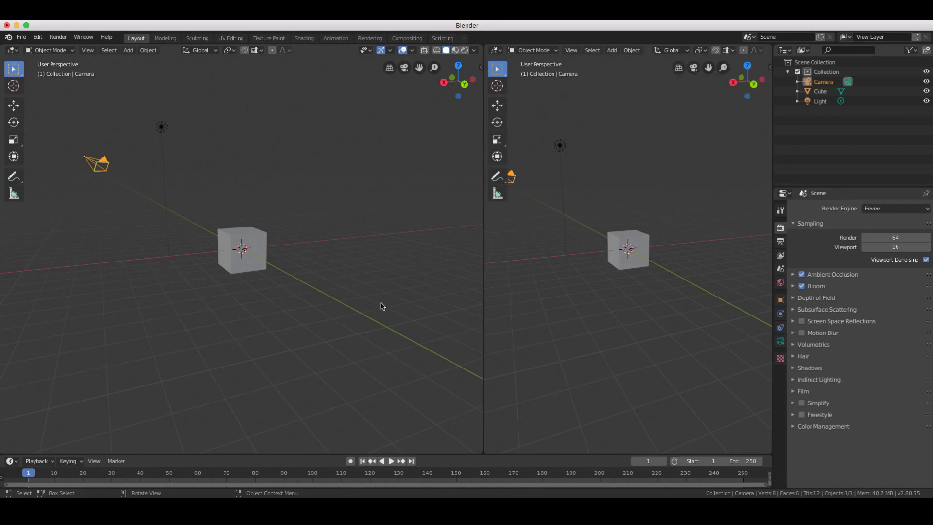
Make the second viewport look through the scene camera and show the camera's Transform values.
click(695, 72)
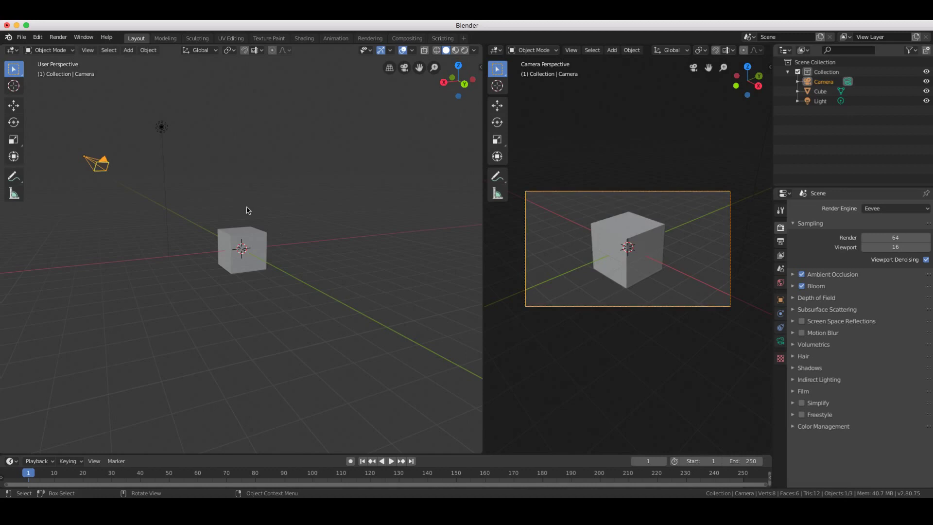
scroll(249, 211, right, 10)
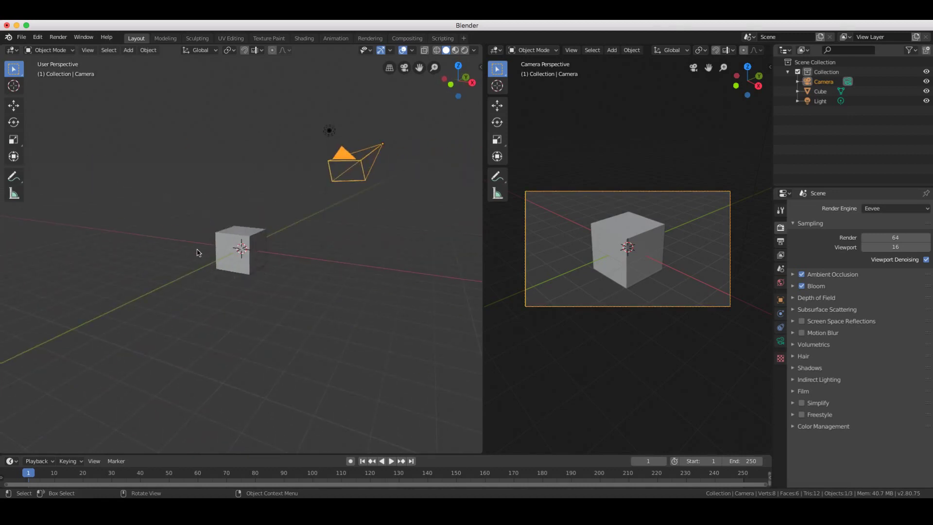
scroll(594, 387, right, 15)
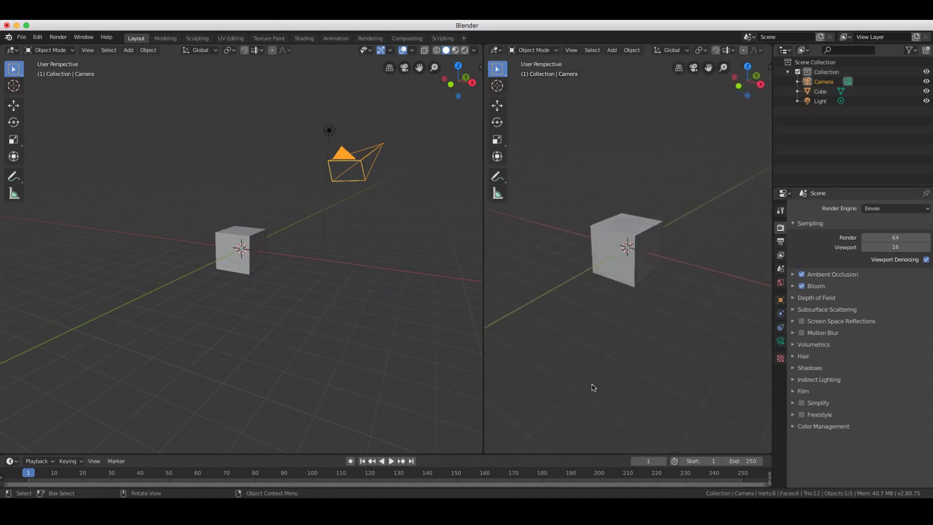
scroll(313, 348, right, 10)
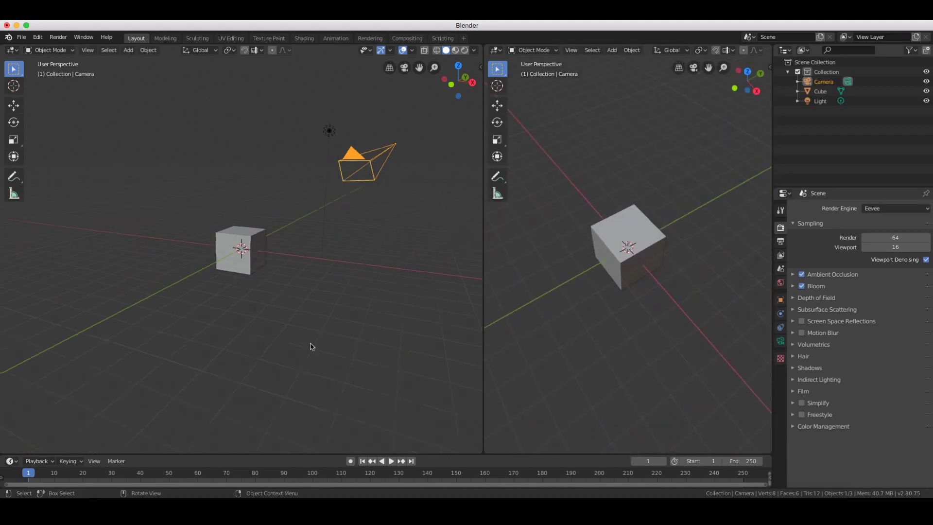
scroll(641, 353, right, 5)
scroll(639, 353, up, 10)
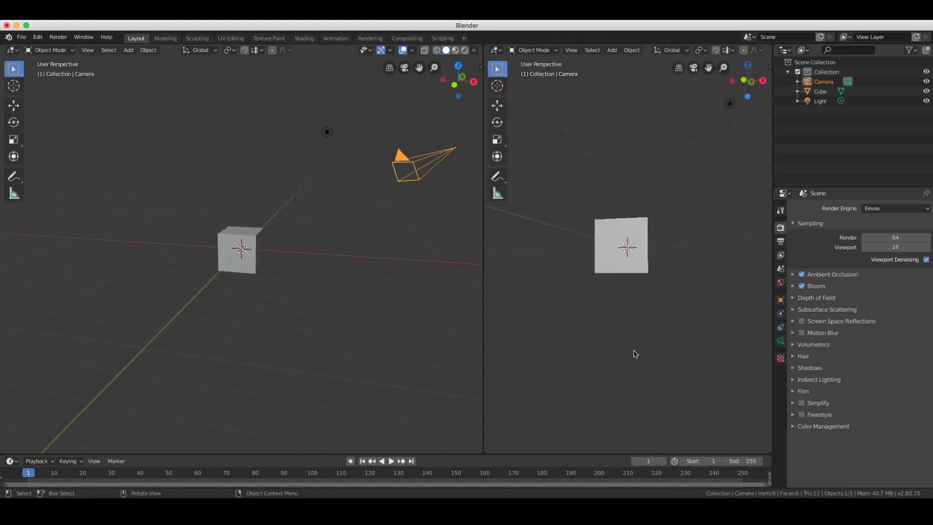
scroll(635, 354, down, 5)
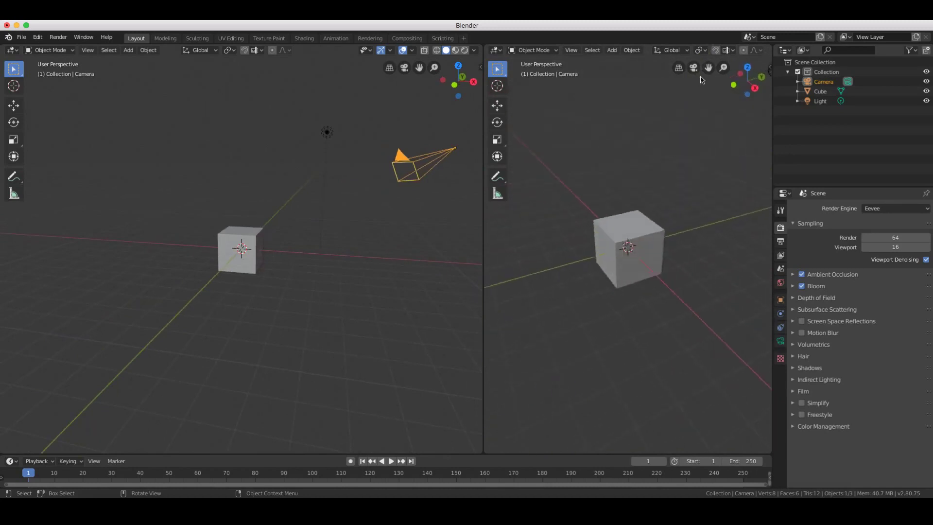
scroll(624, 224, left, 8)
scroll(634, 218, right, 6)
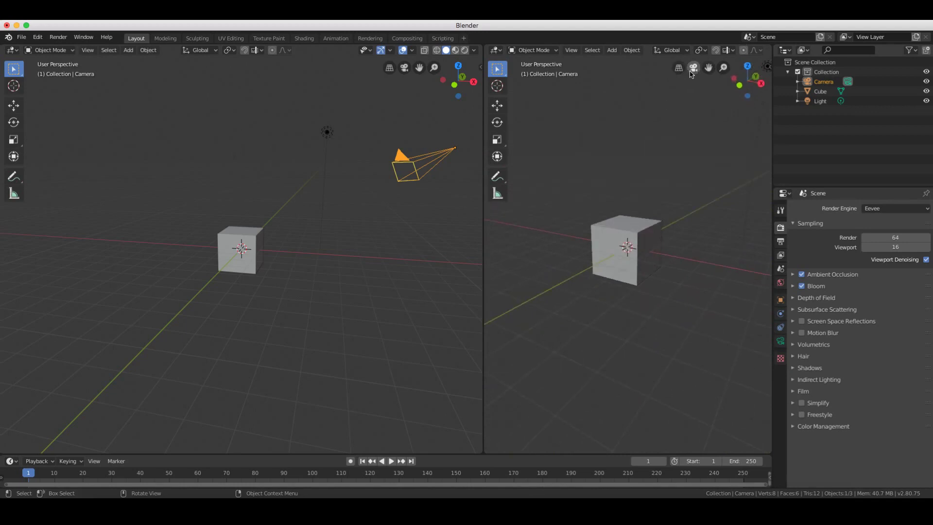
click(693, 73)
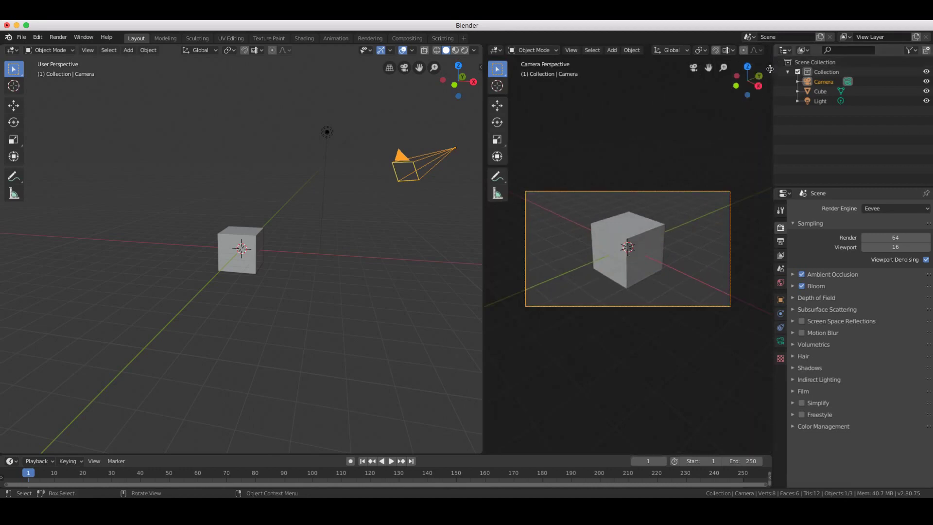
click(770, 69)
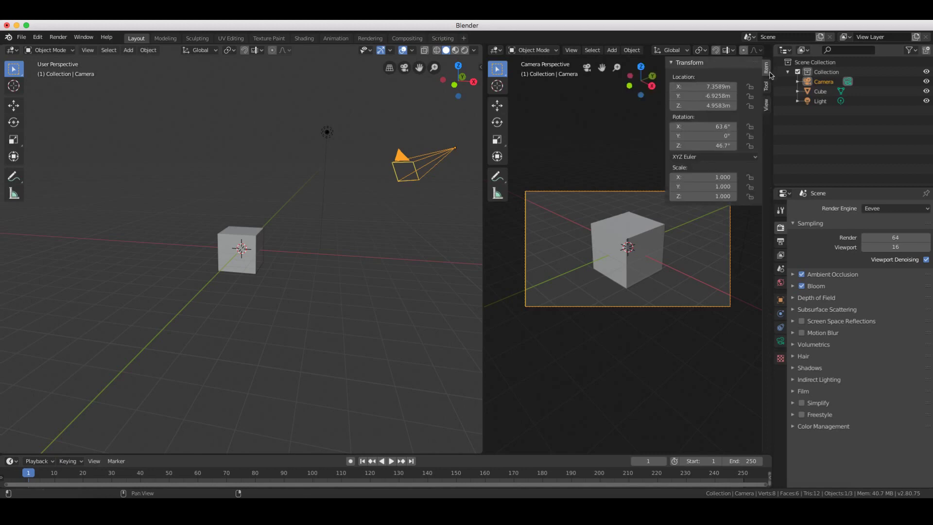
Turn on Lock Camera to View and orbit the camera around the cube.
click(766, 103)
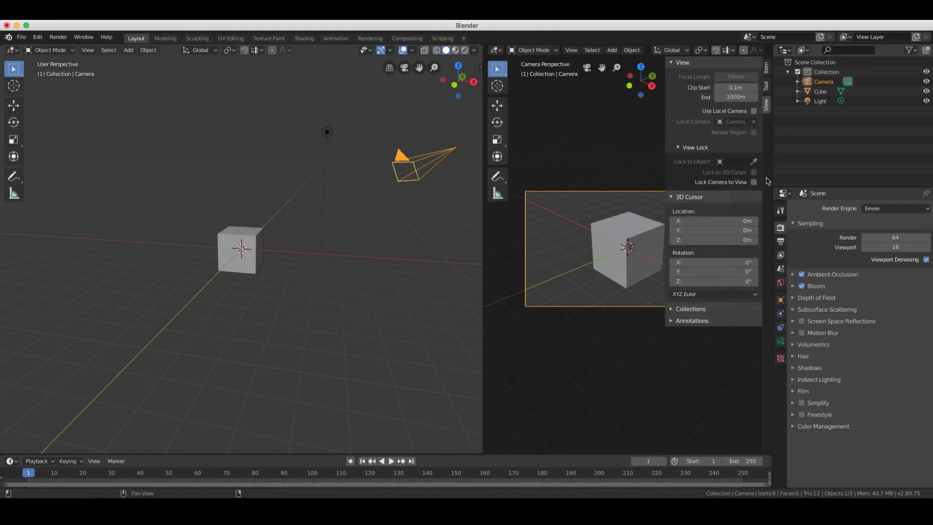
click(753, 182)
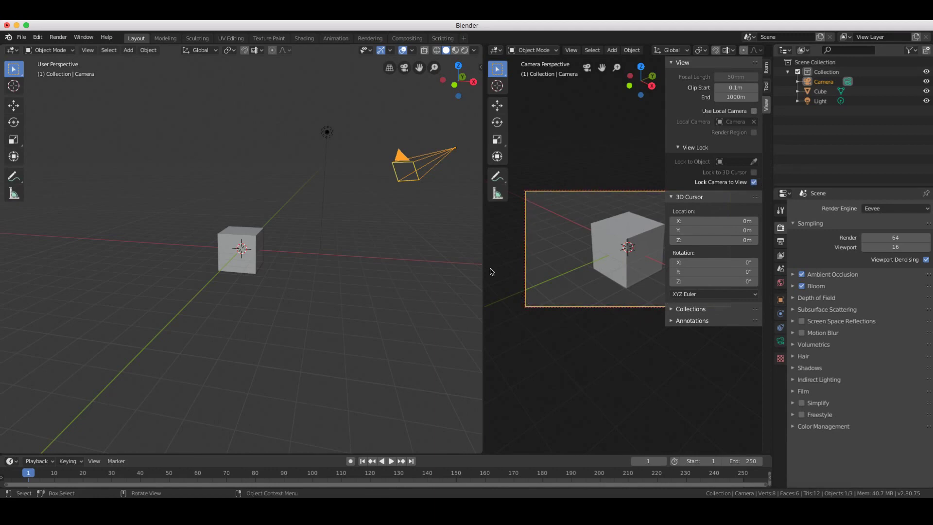
middle_drag(597, 240, 598, 241)
middle_drag(264, 293, 266, 290)
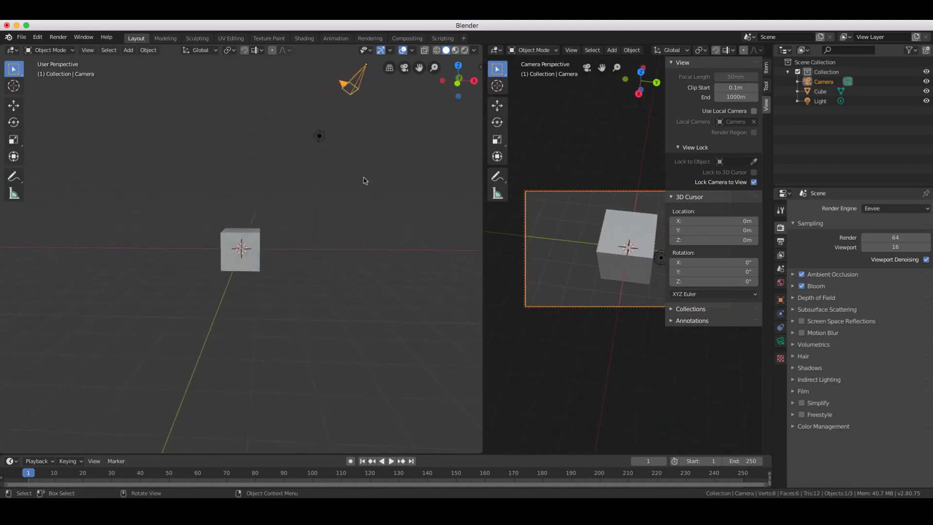
middle_drag(649, 277, 651, 278)
middle_drag(315, 273, 77, 202)
middle_drag(387, 233, 387, 234)
middle_drag(570, 242, 576, 241)
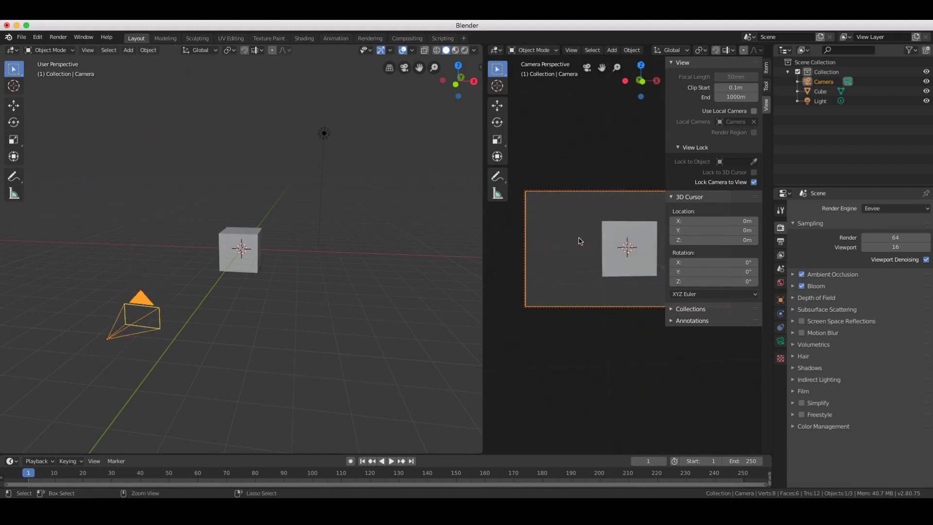
Zoom the camera view in until the cube fills the frame.
ctrl+scroll(579, 241, down, 8)
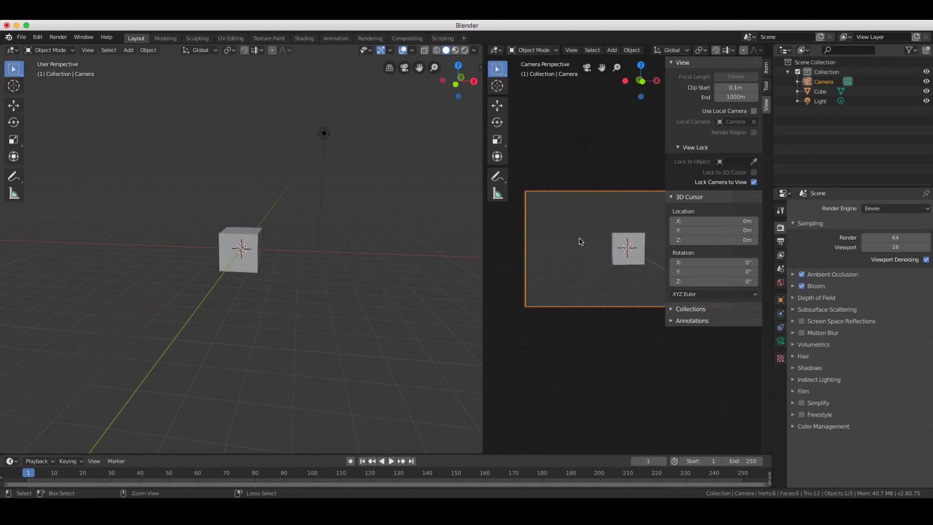
ctrl+scroll(580, 241, down, 4)
ctrl+scroll(579, 241, up, 8)
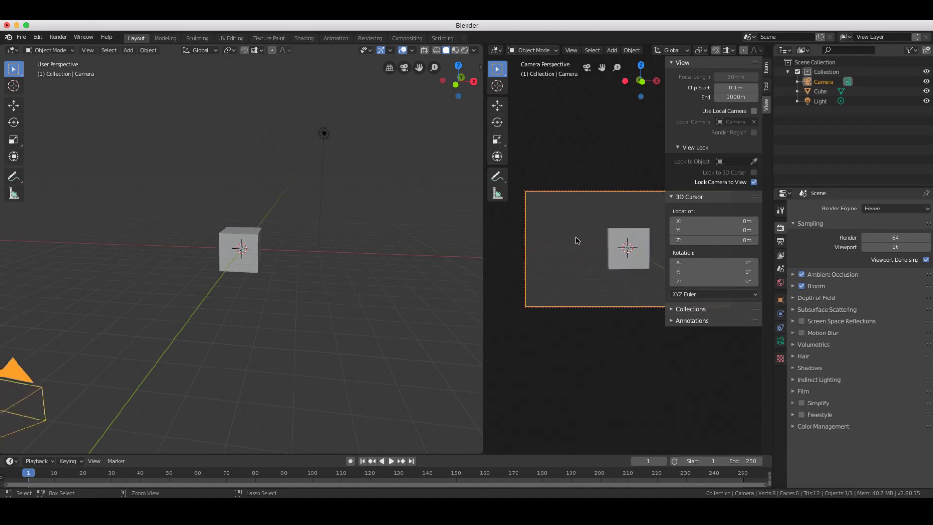
ctrl+scroll(577, 240, up, 8)
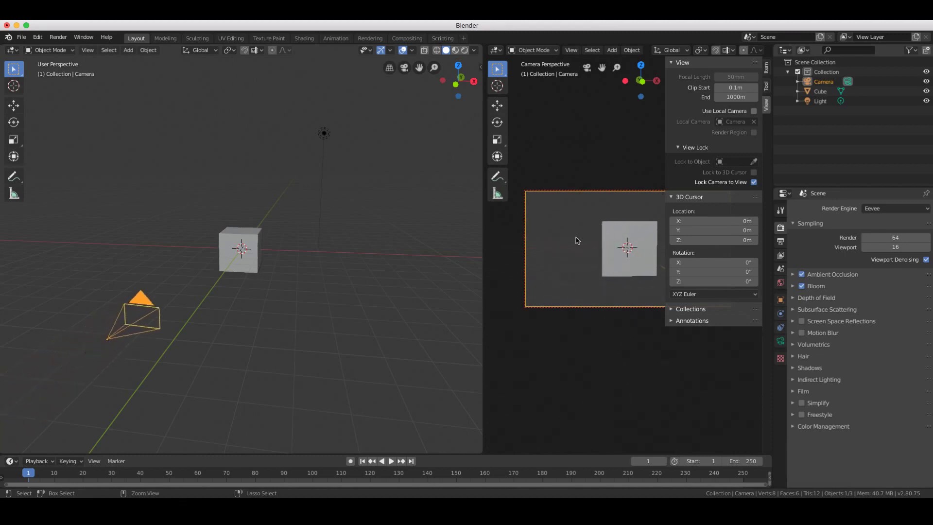
ctrl+scroll(577, 241, up, 3)
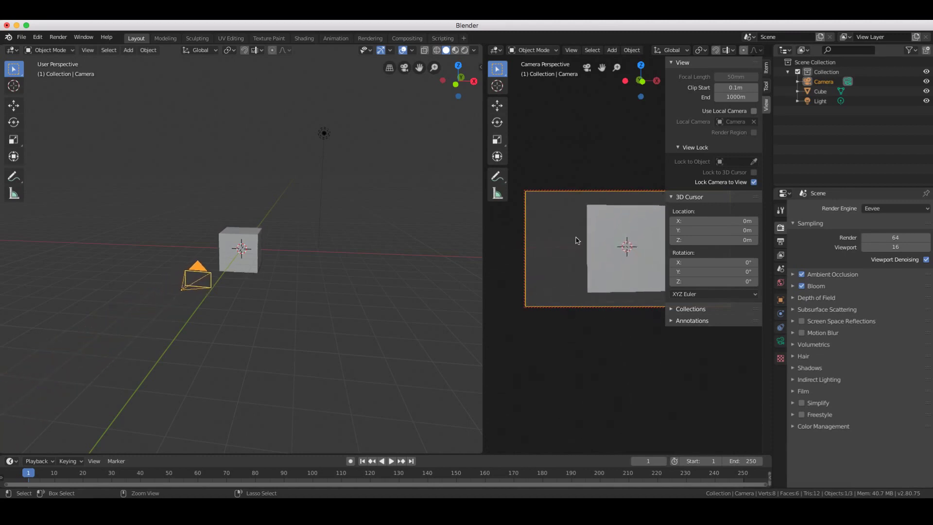
ctrl+scroll(576, 241, down, 6)
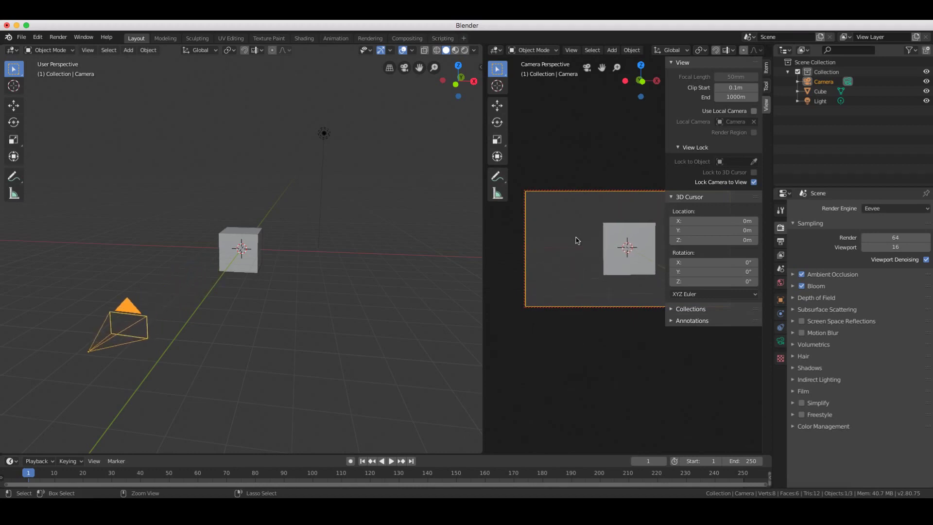
ctrl+scroll(576, 241, down, 2)
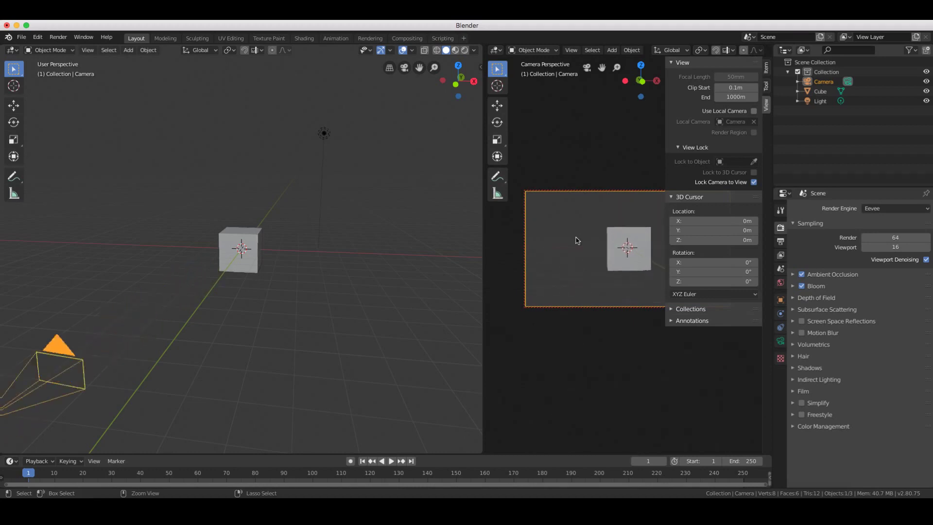
ctrl+scroll(576, 240, up, 8)
ctrl+scroll(577, 240, up, 1)
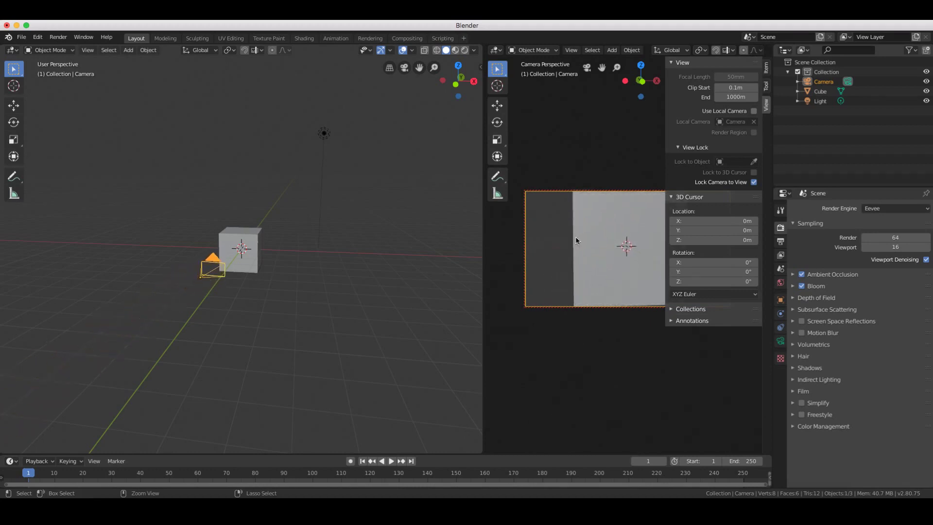
ctrl+scroll(575, 240, up, 4)
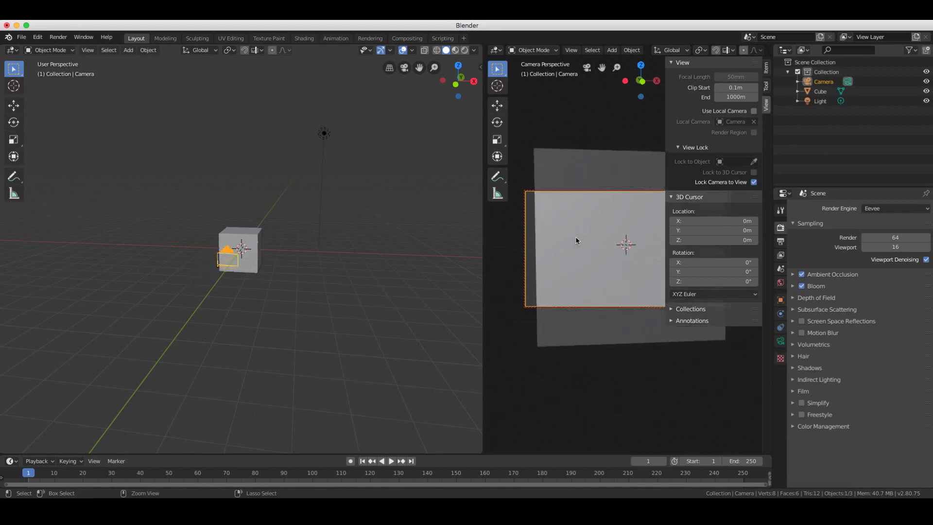
ctrl+scroll(575, 240, down, 10)
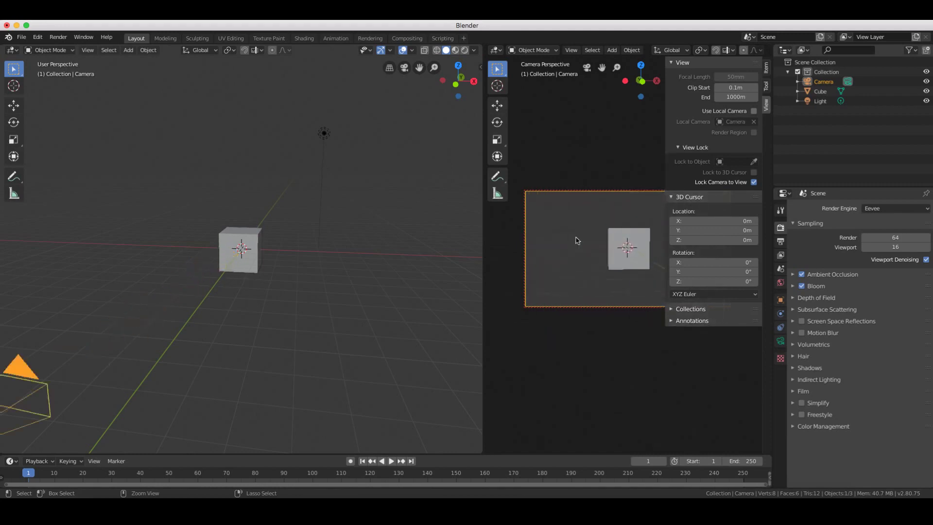
ctrl+scroll(577, 241, up, 10)
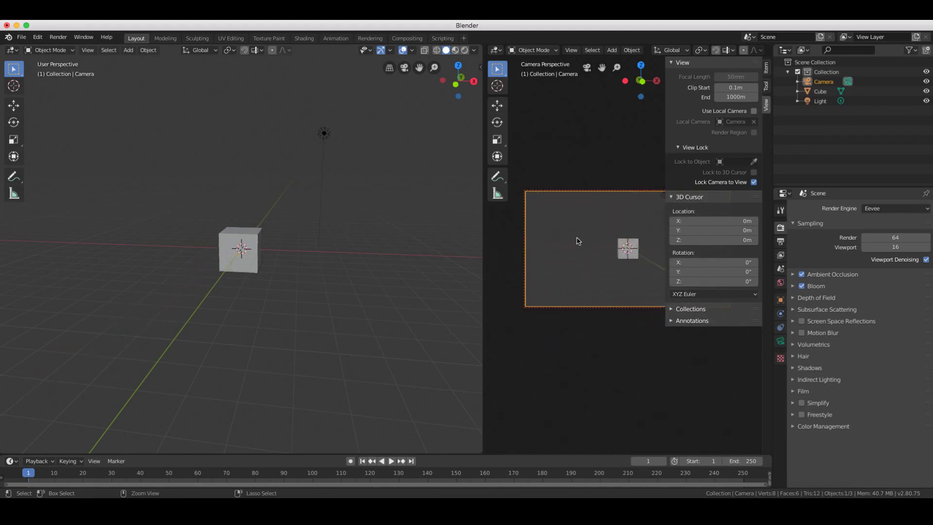
ctrl+scroll(576, 237, up, 5)
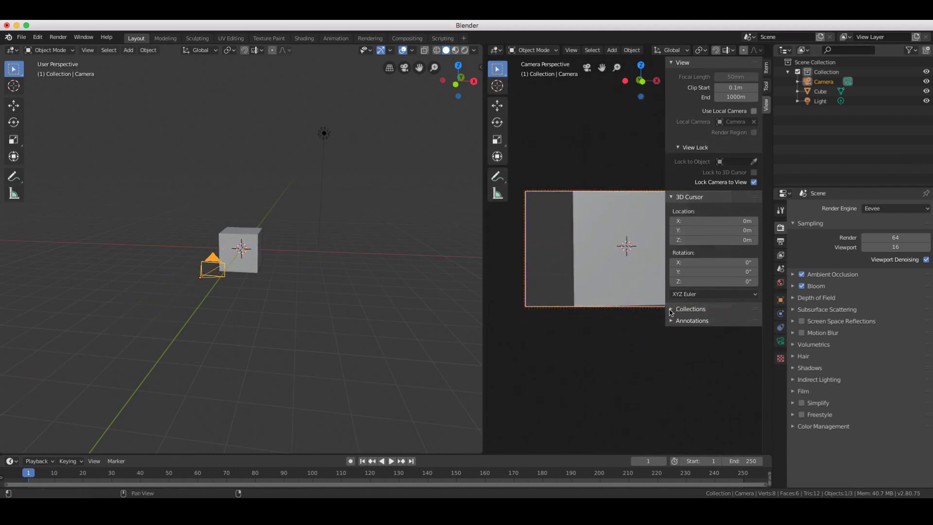
Switch Lock Camera to View off again in the View sidebar.
drag(664, 311, 763, 312)
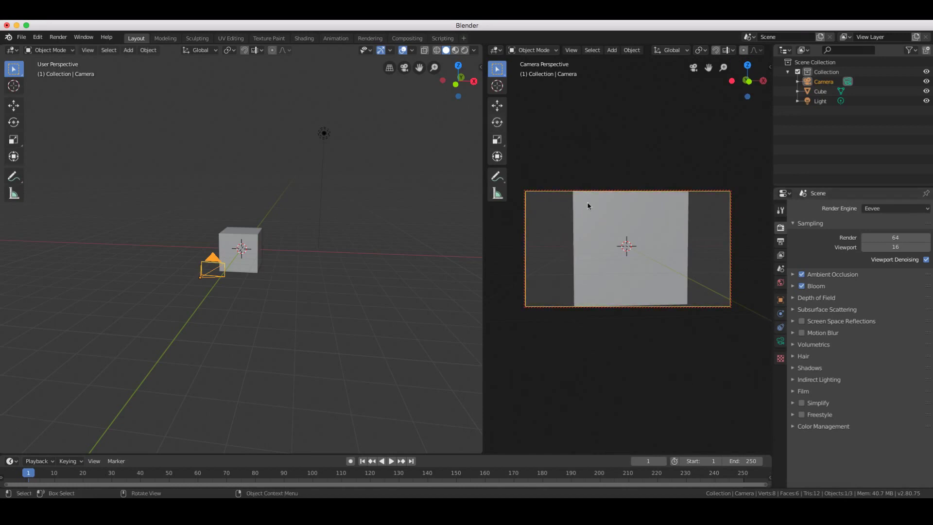
click(769, 67)
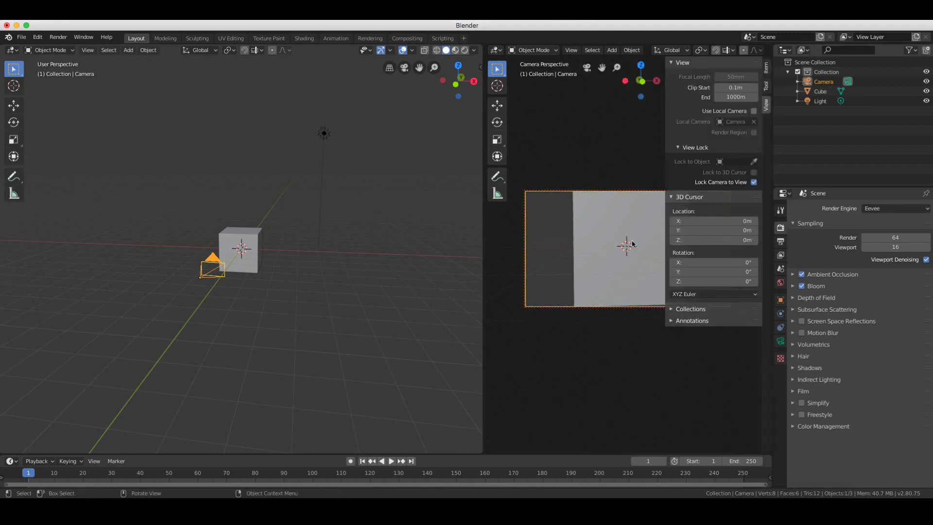
click(753, 182)
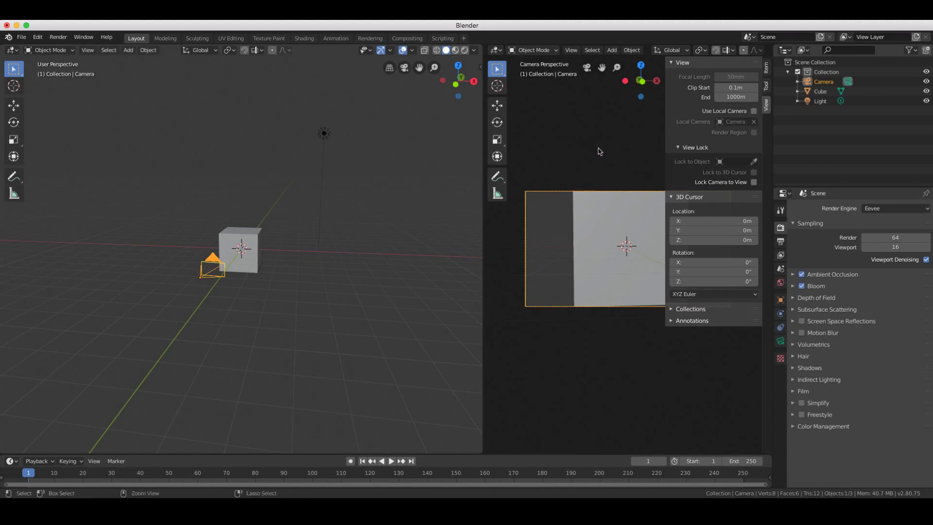
scroll(599, 151, down, 5)
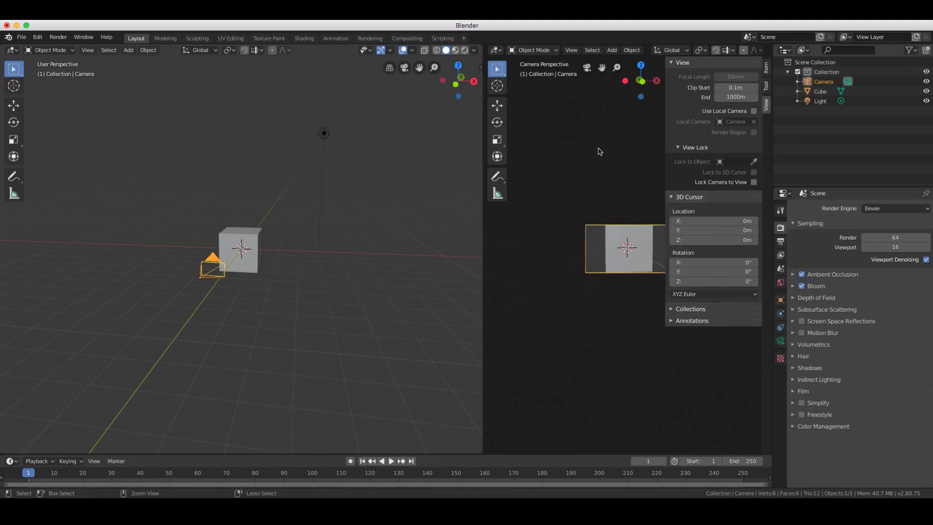
scroll(600, 151, down, 3)
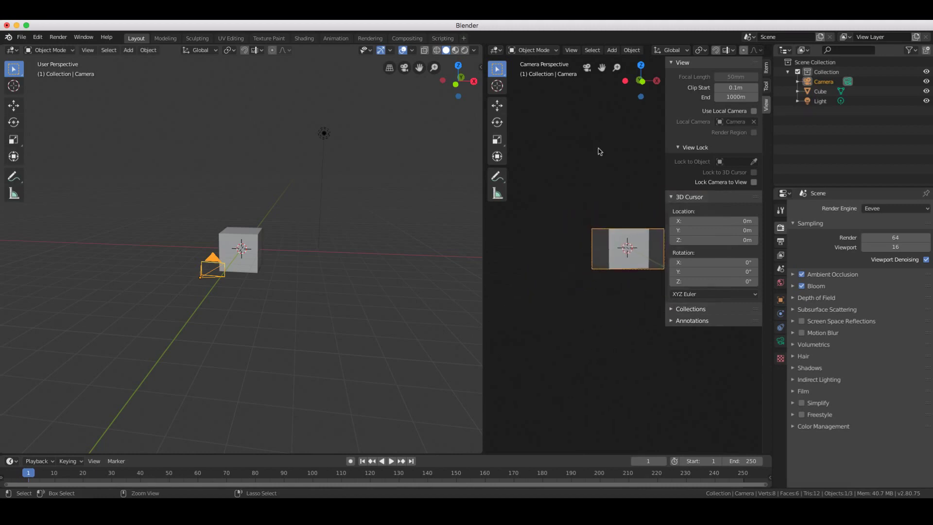
scroll(599, 151, down, 1)
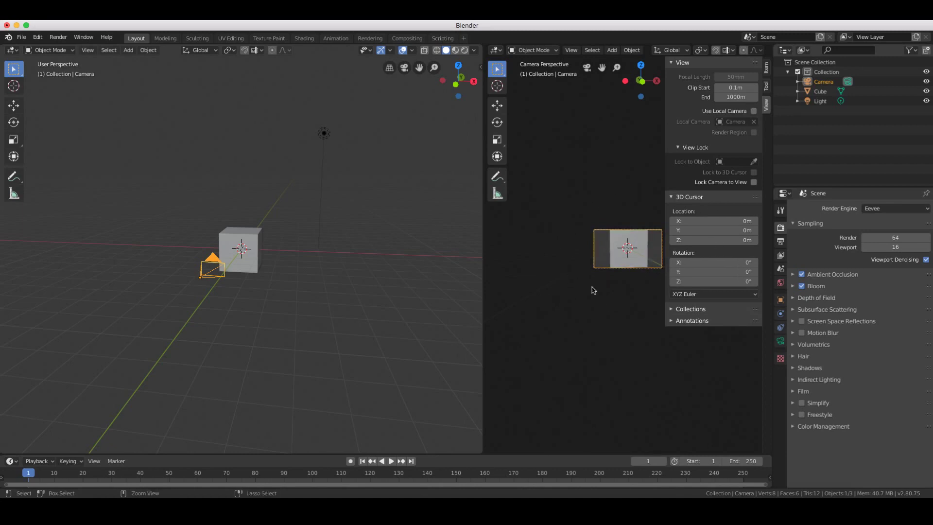
scroll(604, 237, up, 2)
scroll(605, 237, up, 2)
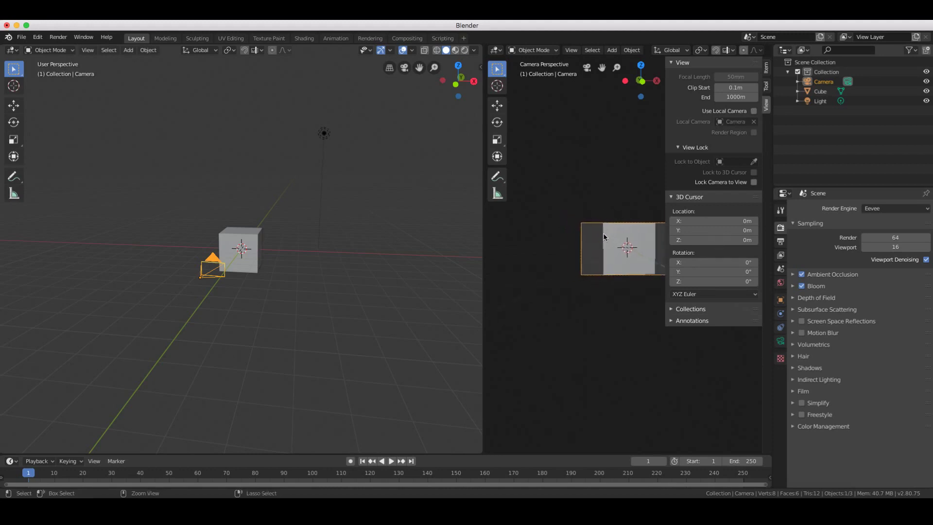
scroll(605, 237, up, 3)
scroll(604, 237, up, 1)
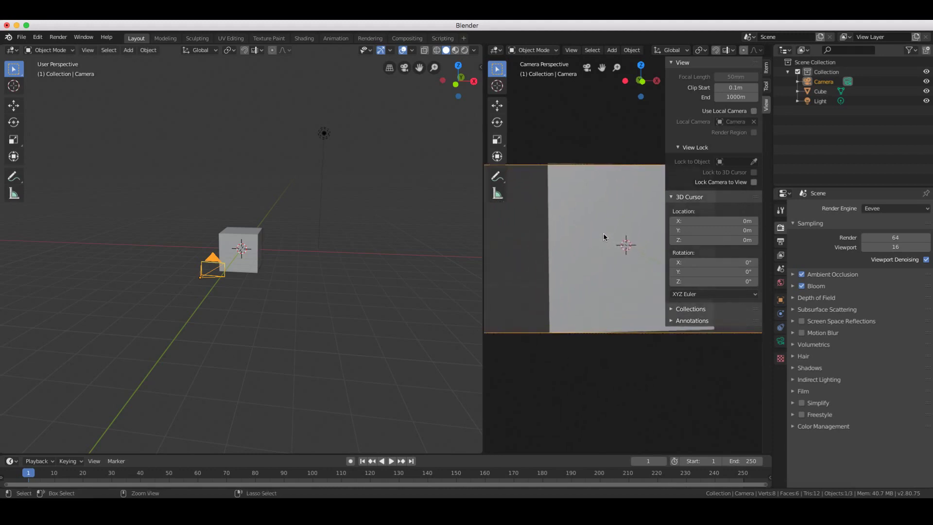
scroll(604, 237, down, 1)
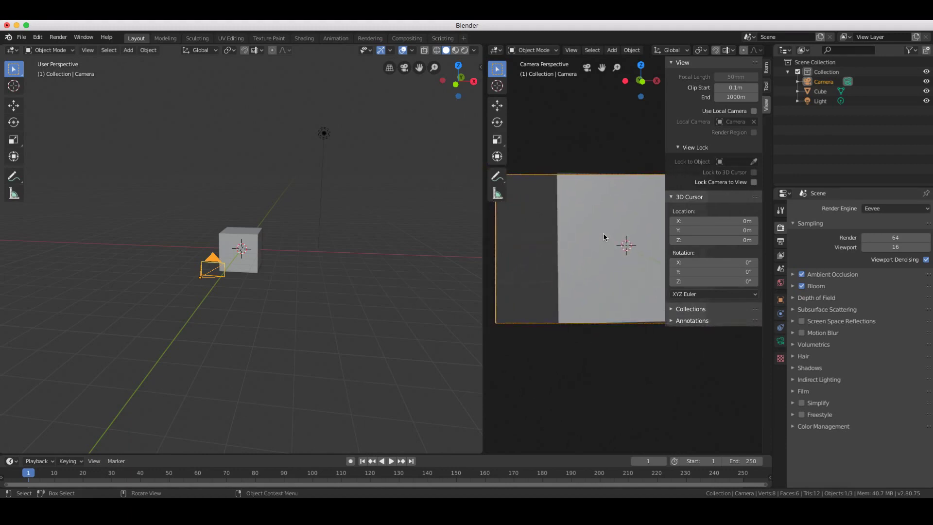
scroll(602, 238, down, 1)
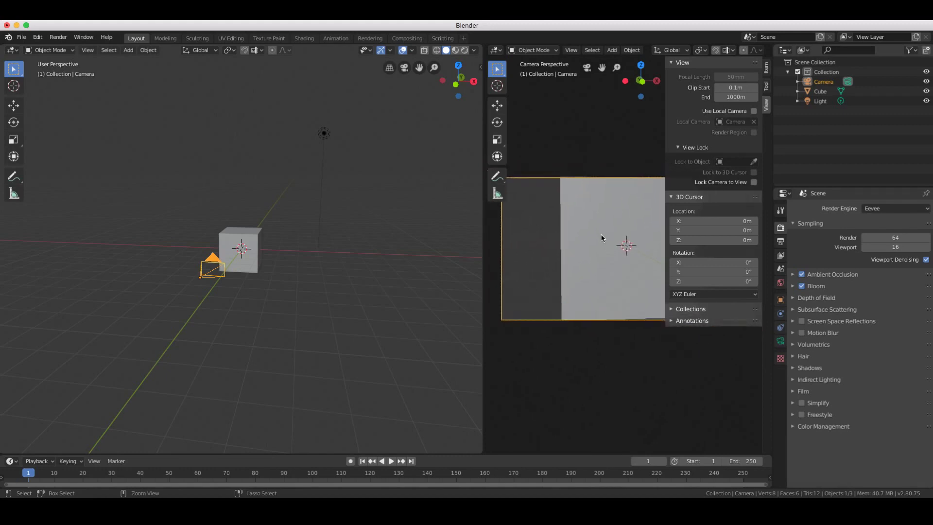
scroll(601, 238, up, 1)
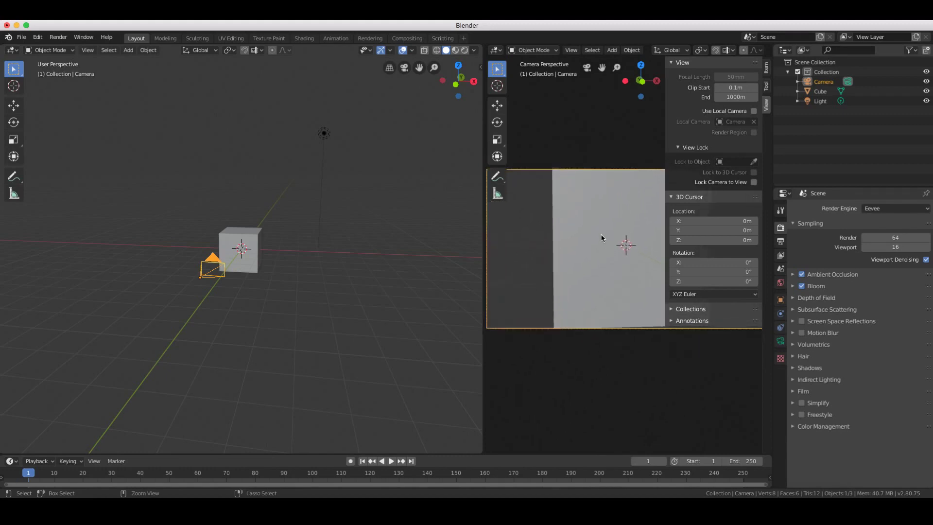
key(alt)
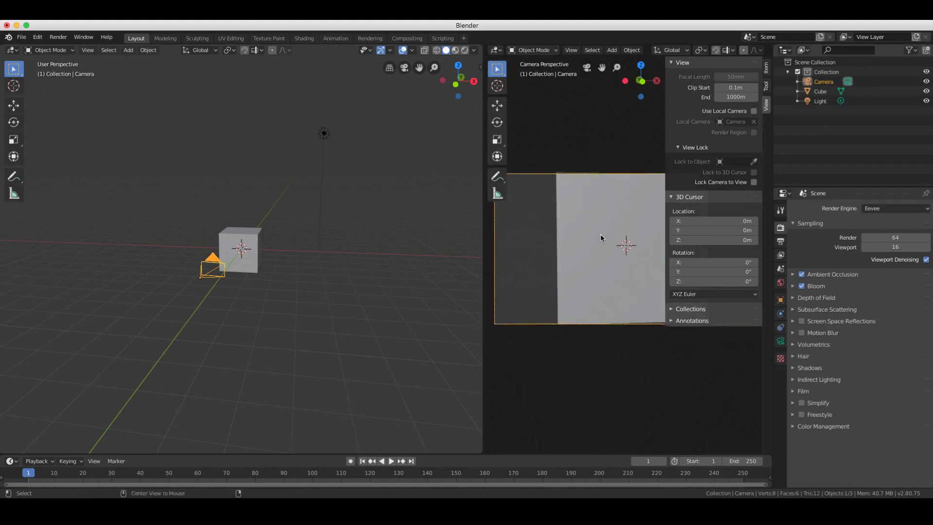
Return the second viewport to camera view, re-enable Lock Camera to View, and hide the sidebar.
middle_drag(600, 238, 602, 238)
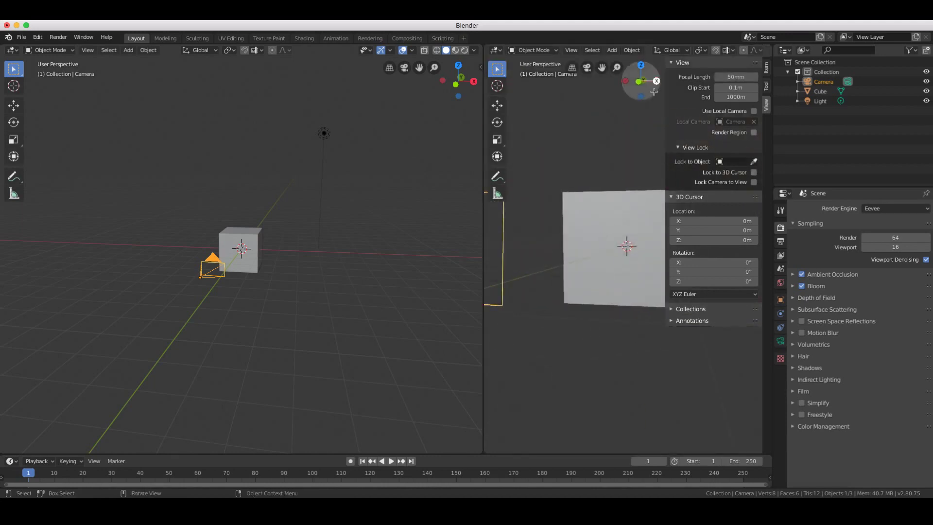
drag(666, 95, 682, 96)
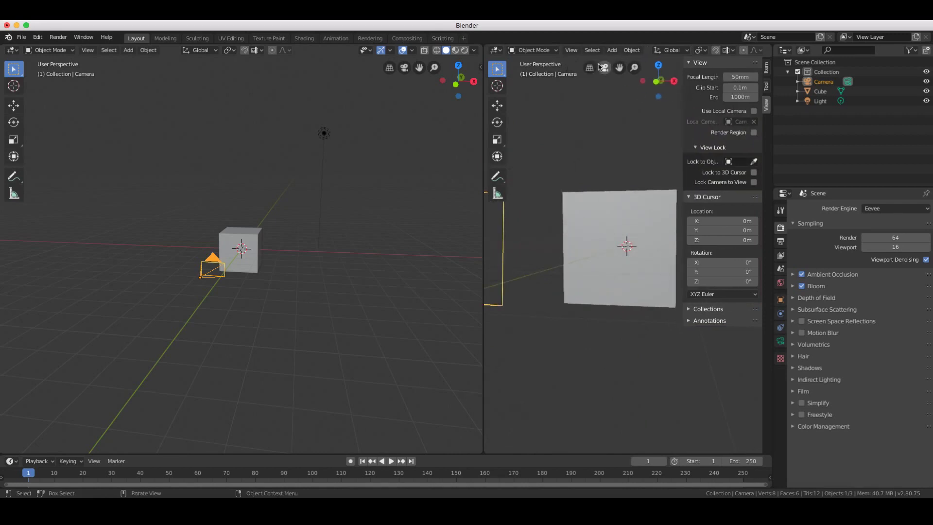
click(604, 68)
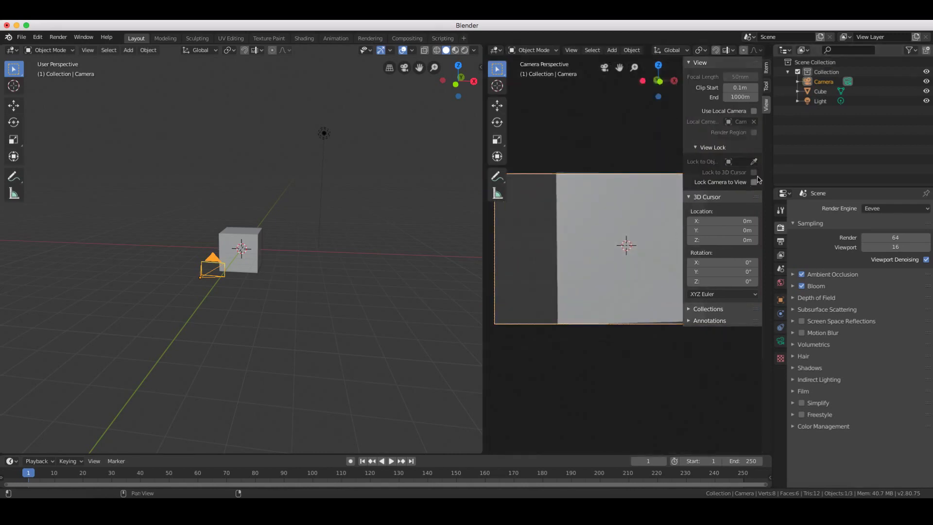
click(754, 183)
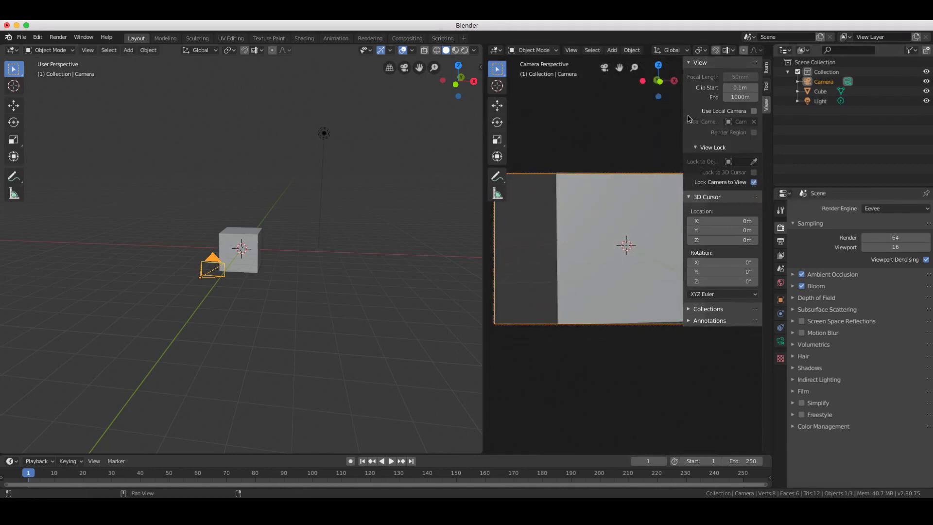
key(n)
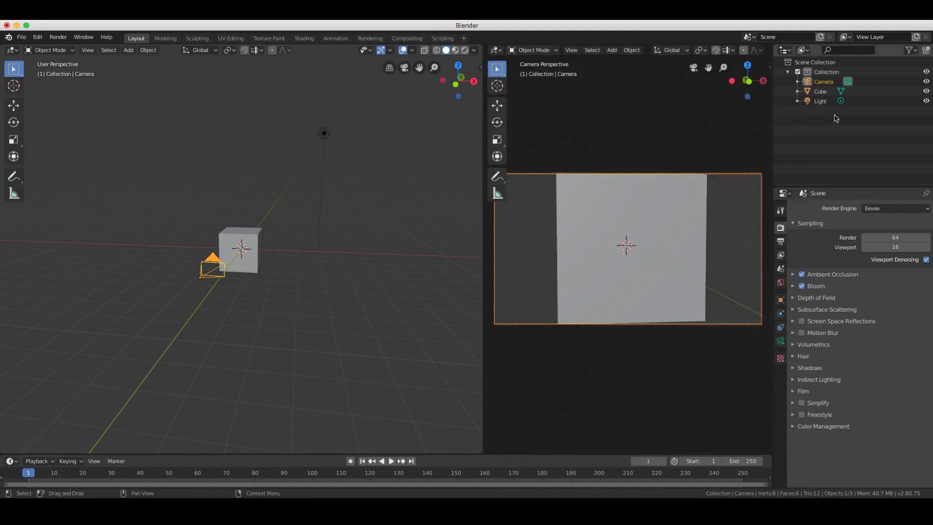
Adjust the camera view, then split the camera viewport into two stacked areas.
scroll(677, 298, up, 10)
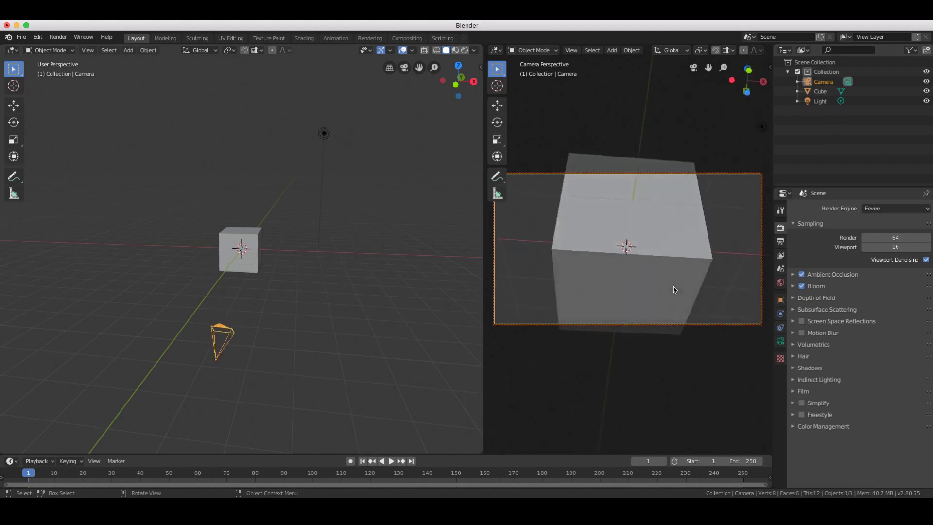
scroll(672, 287, down, 8)
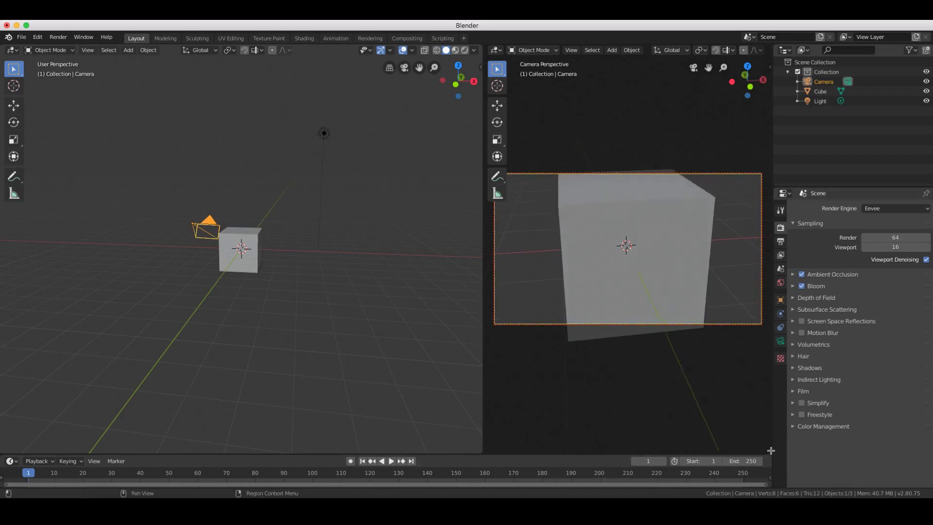
drag(770, 450, 761, 226)
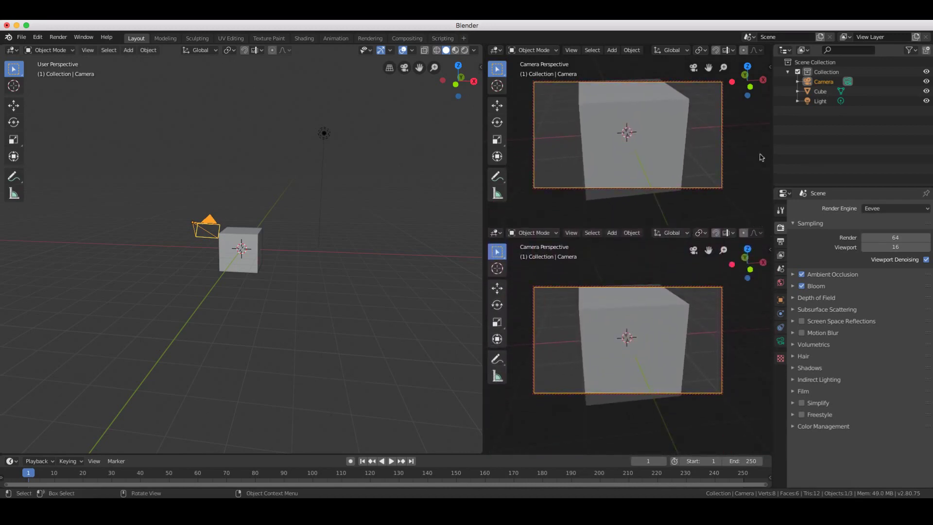
Lock the camera to the upper viewport, zoom its frame to fill the view, and hide the sidebar.
click(770, 68)
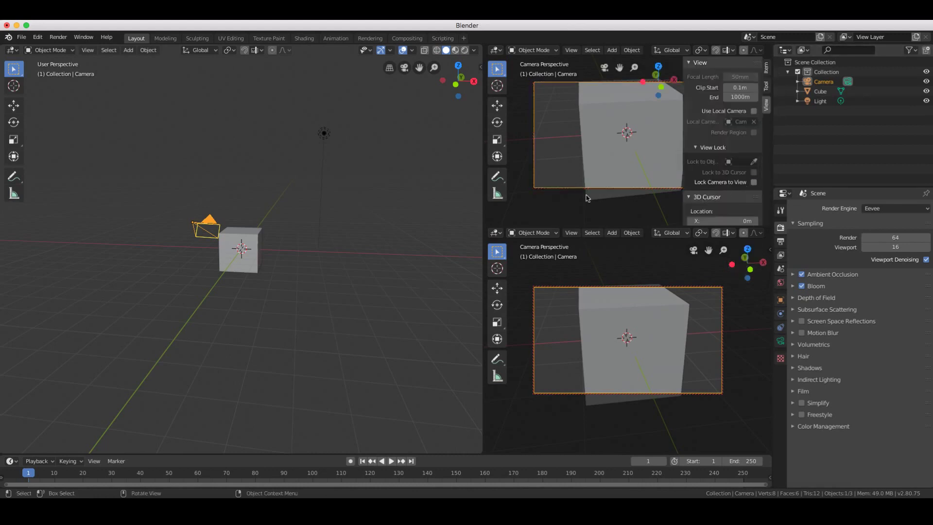
ctrl+middle_drag(589, 198, 589, 199)
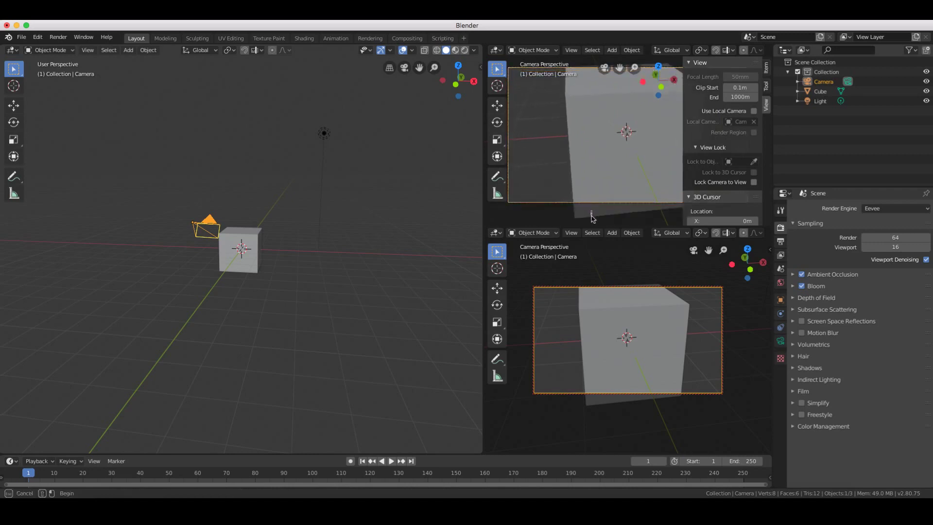
scroll(605, 173, up, 2)
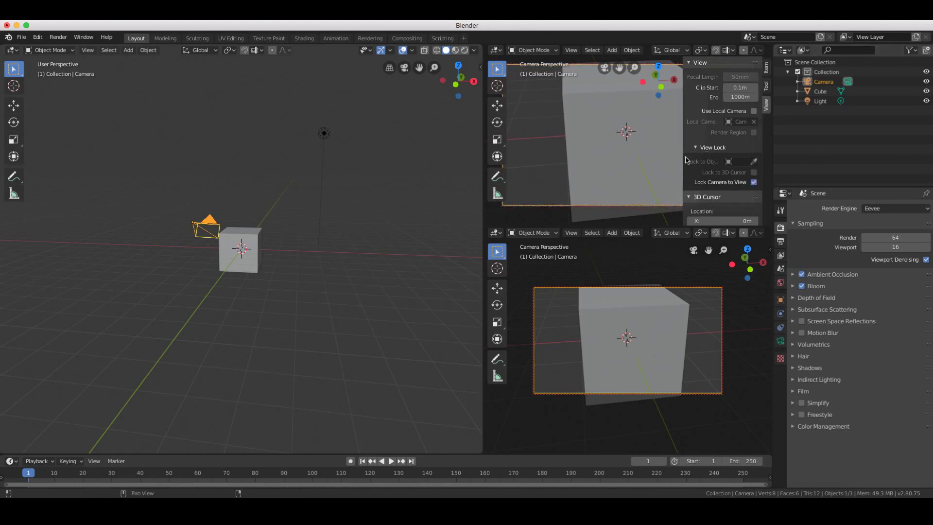
drag(683, 159, 882, 154)
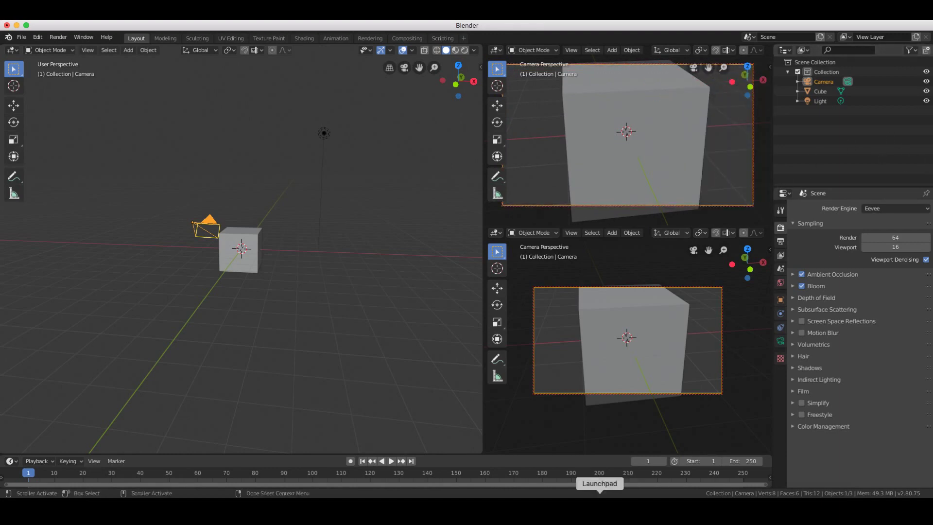
Open the Editor Type menu for the lower area.
click(533, 232)
click(543, 245)
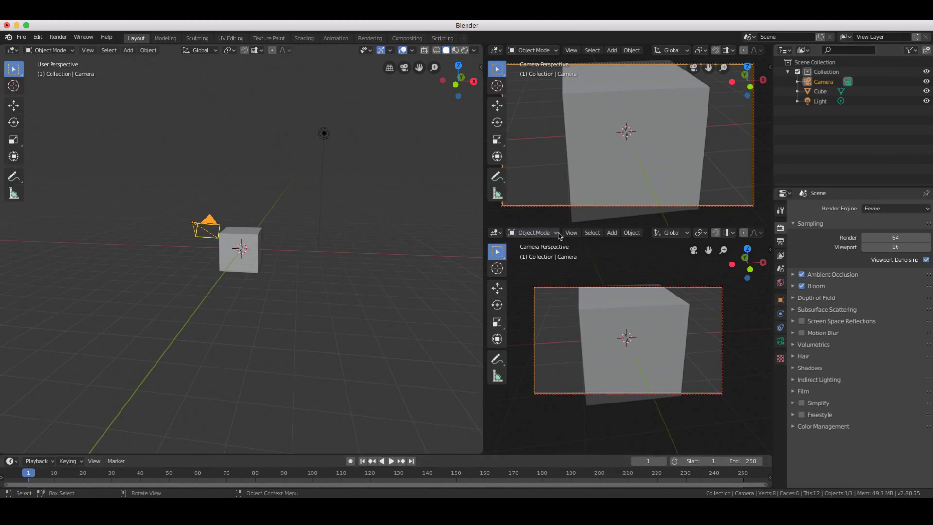
click(495, 233)
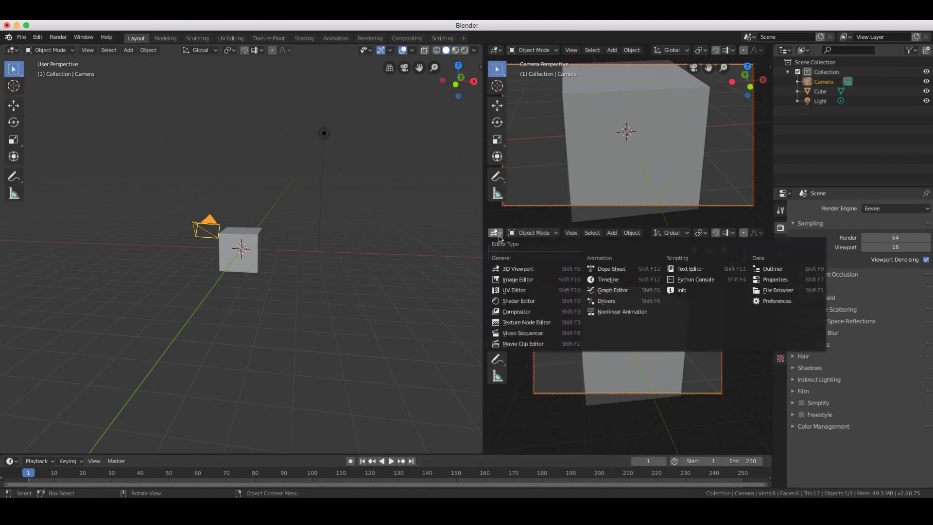
Try the Shader, Texture Node, UV and Image editors in the lower area.
click(536, 302)
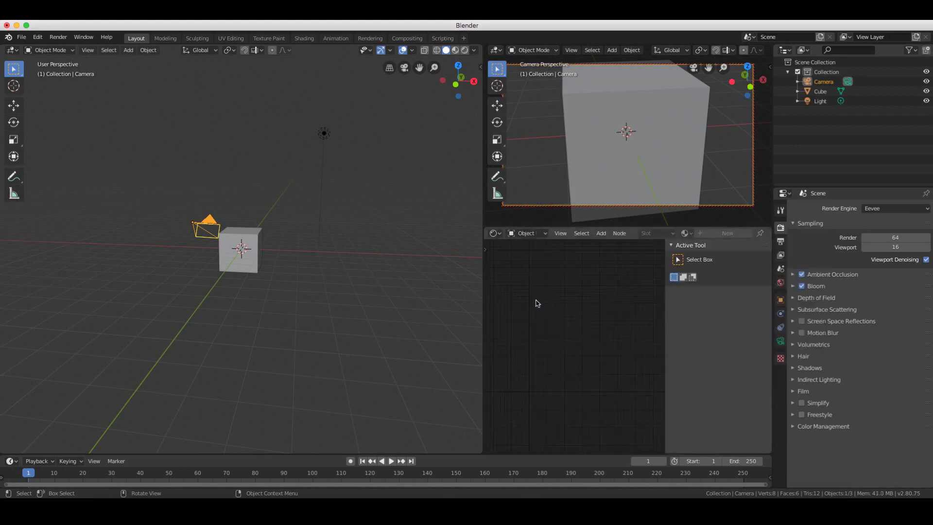
click(495, 234)
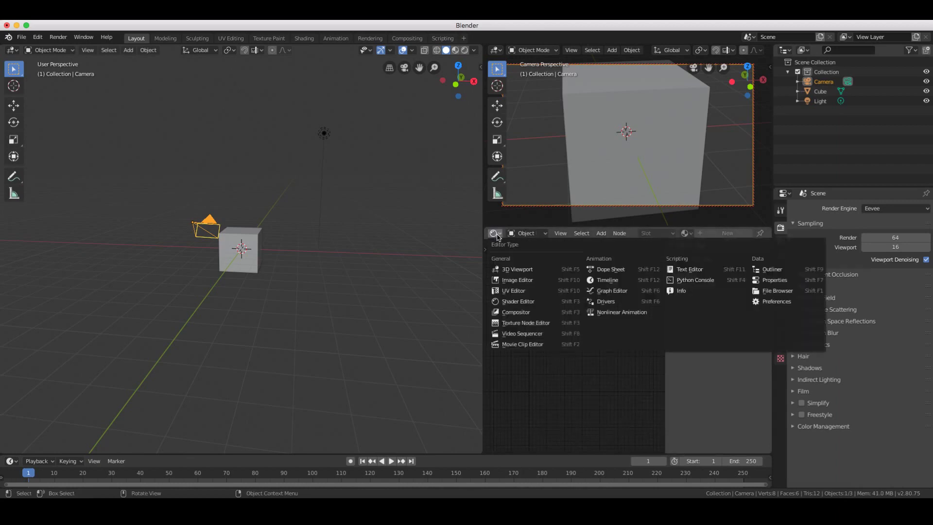
click(523, 323)
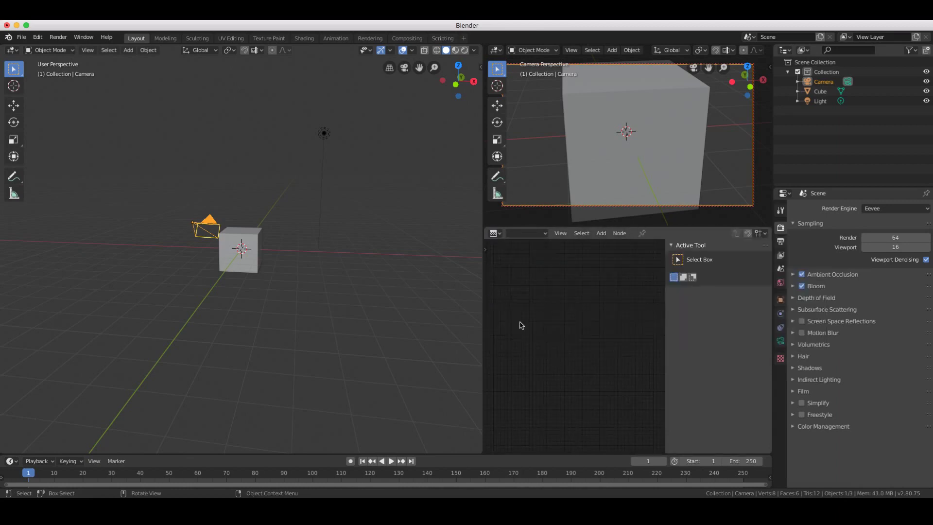
click(495, 234)
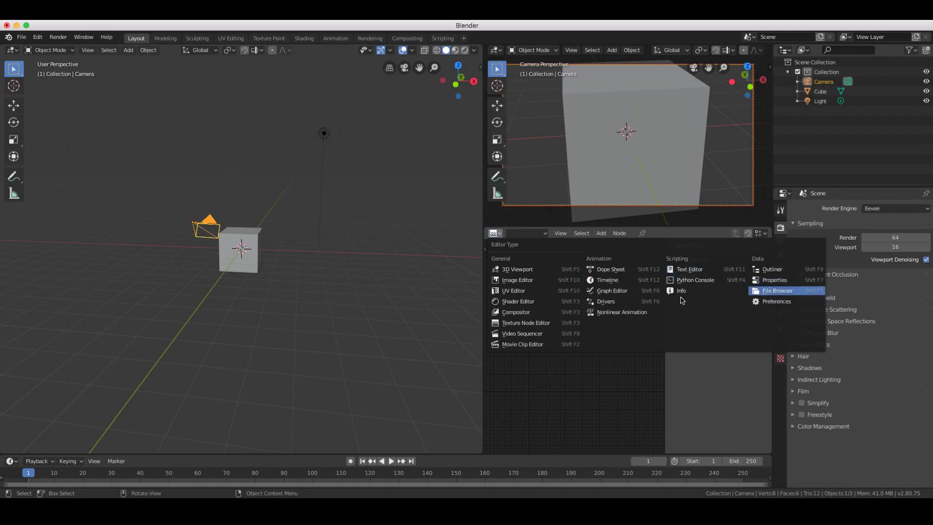
click(554, 291)
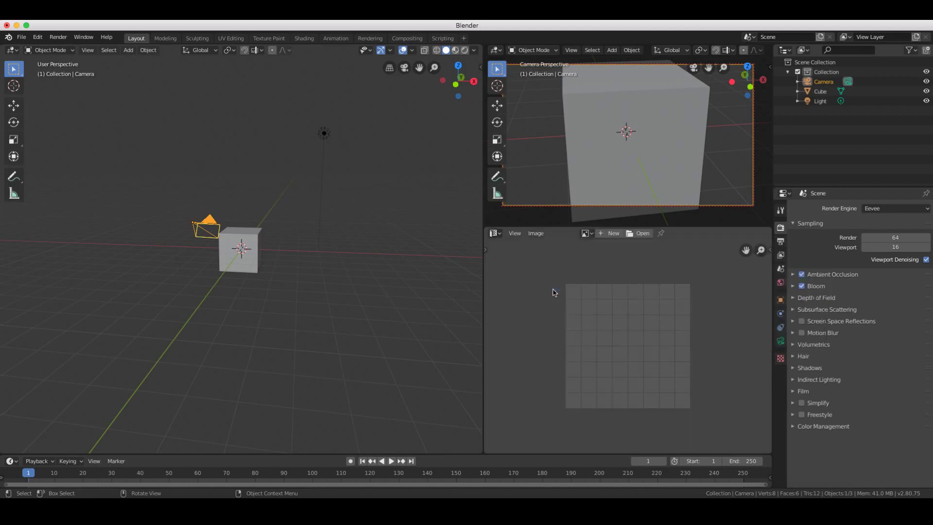
click(495, 234)
click(521, 278)
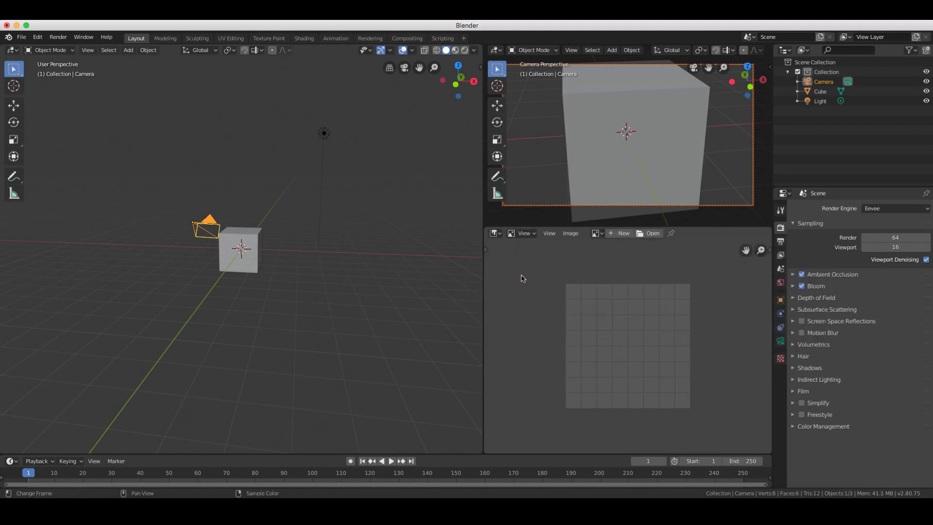
Set the lower area to the Texture Node Editor and select the cube.
click(495, 233)
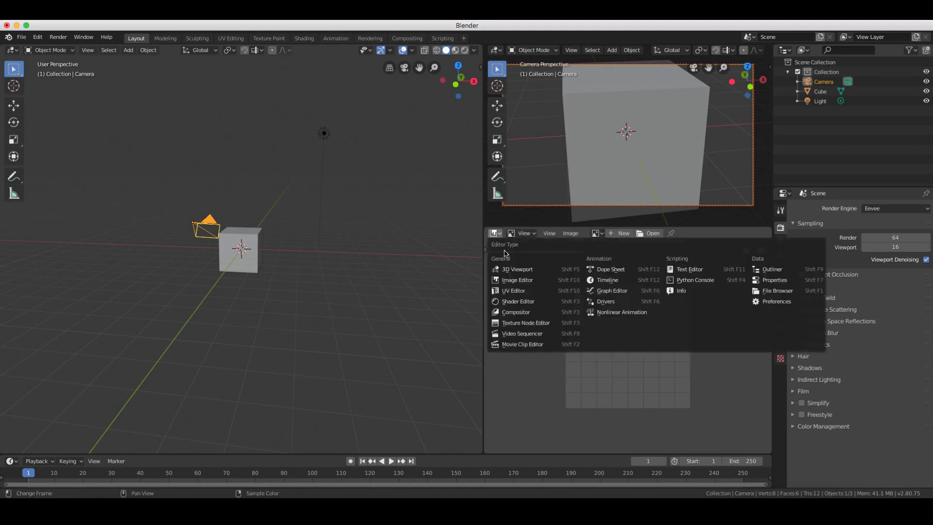
click(546, 327)
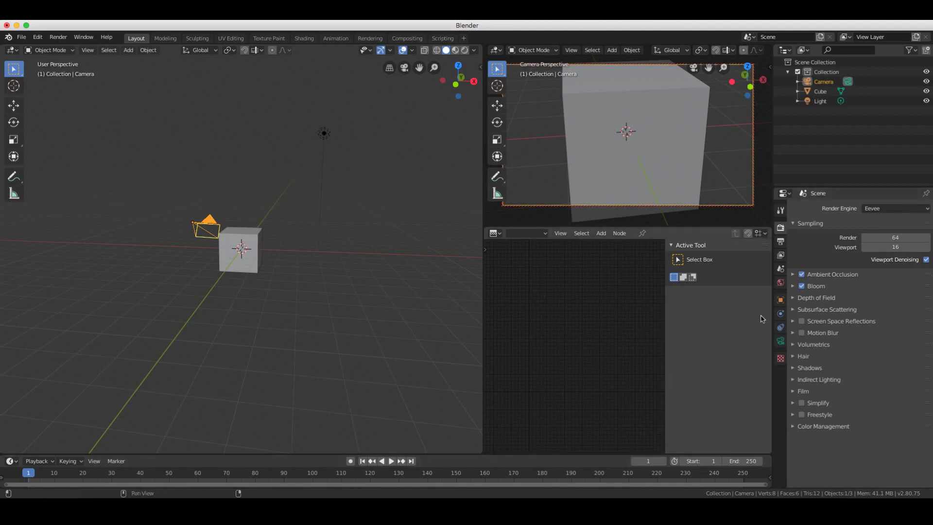
click(253, 241)
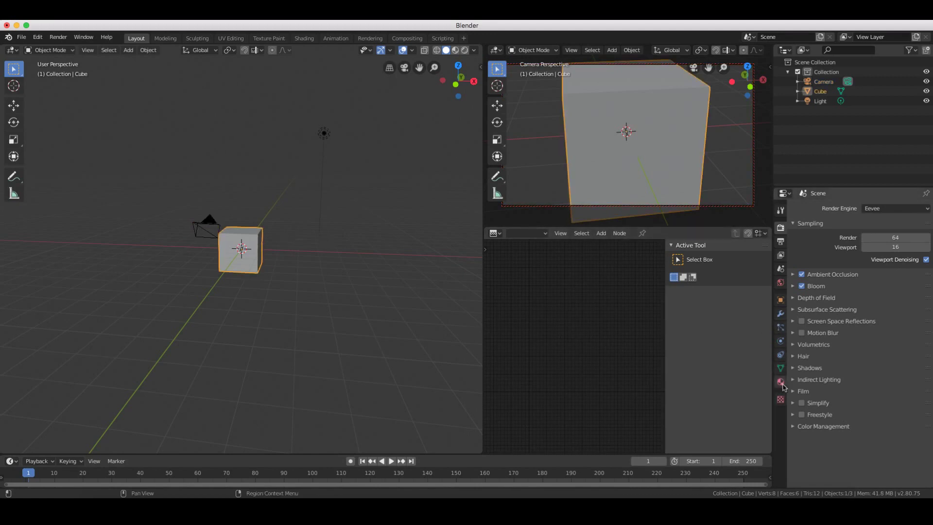
Show the cube's Material tab in Properties, keeping Principled BSDF as the surface shader.
click(780, 324)
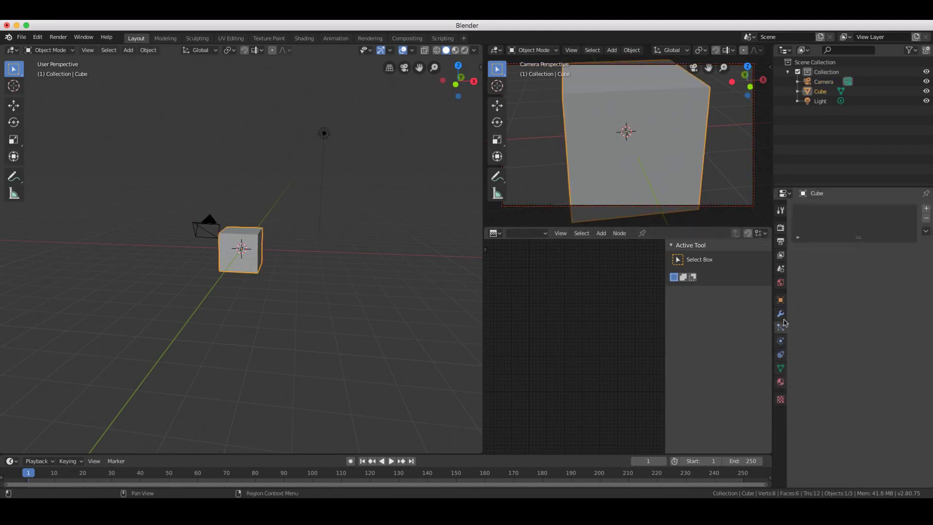
click(780, 382)
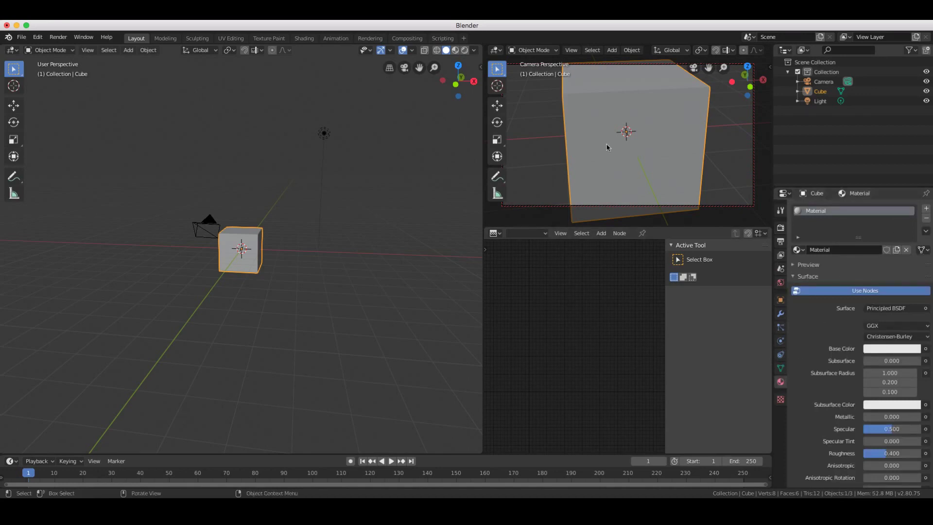
click(907, 308)
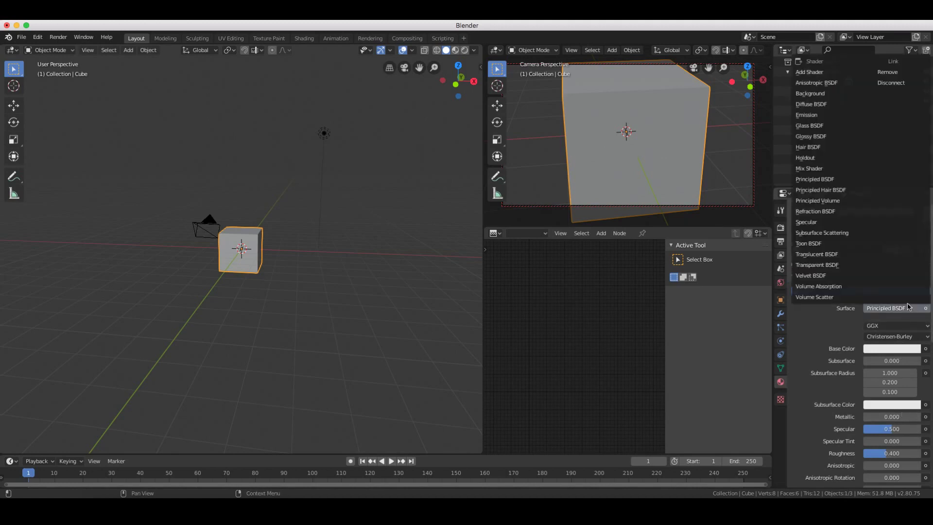
click(862, 315)
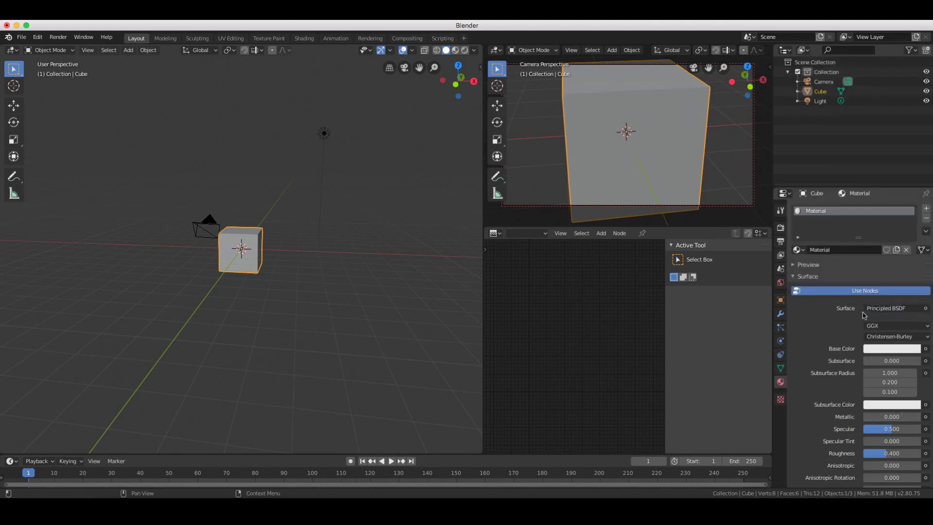
click(909, 309)
click(911, 316)
Scroll through the material settings and try the node editor's context and Add menus.
scroll(829, 455, down, 7)
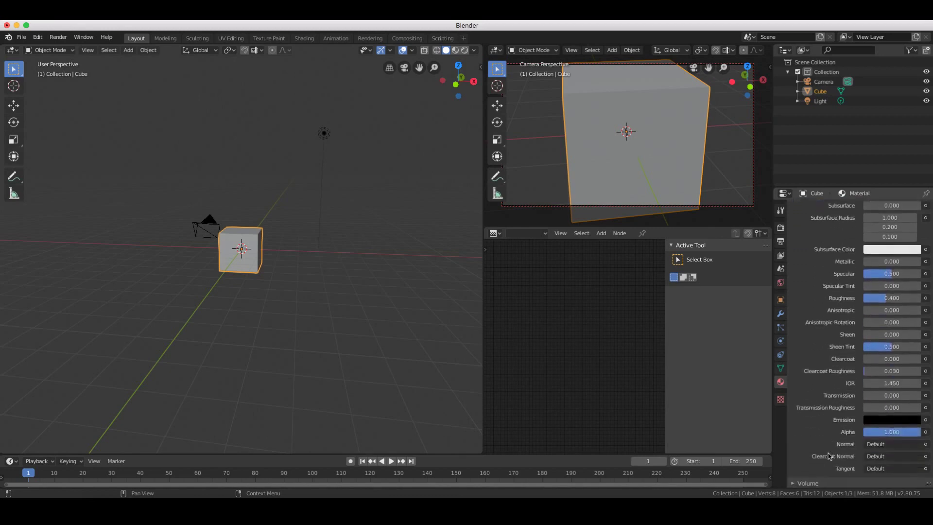
scroll(825, 455, down, 2)
scroll(827, 457, up, 4)
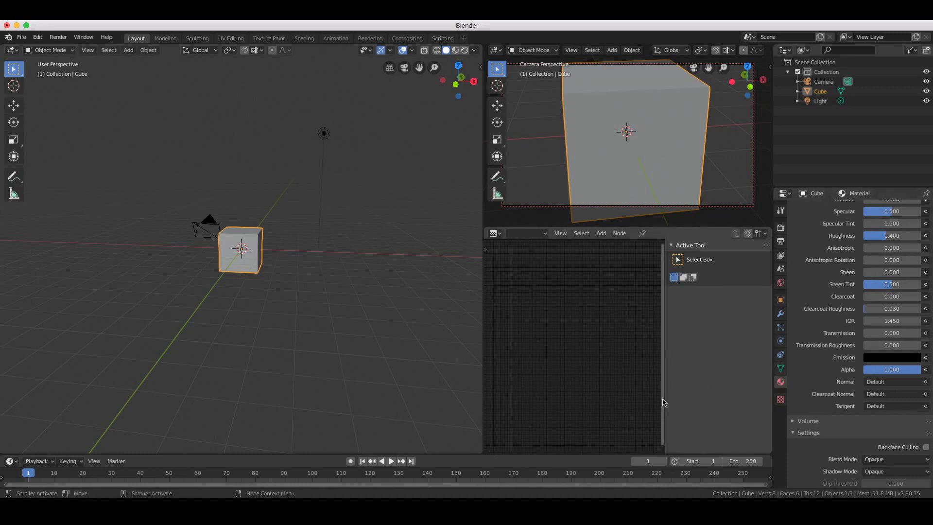
right_click(581, 302)
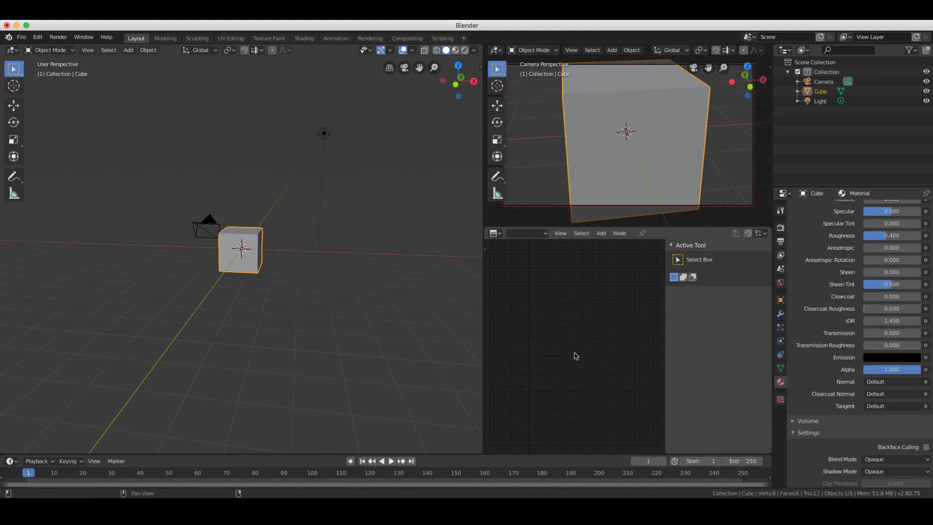
key(shift+a)
mouse_move(571, 369)
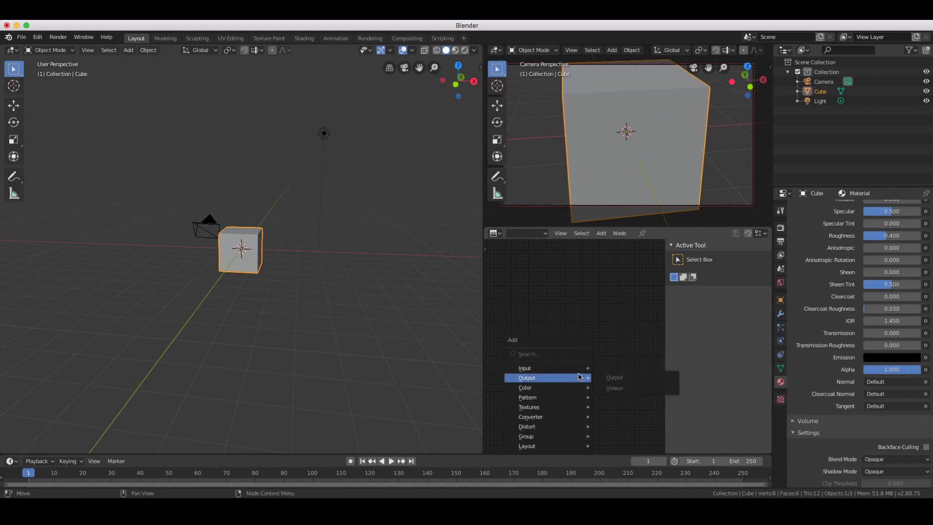
Change the lower area's editor type to Shader Editor.
click(499, 235)
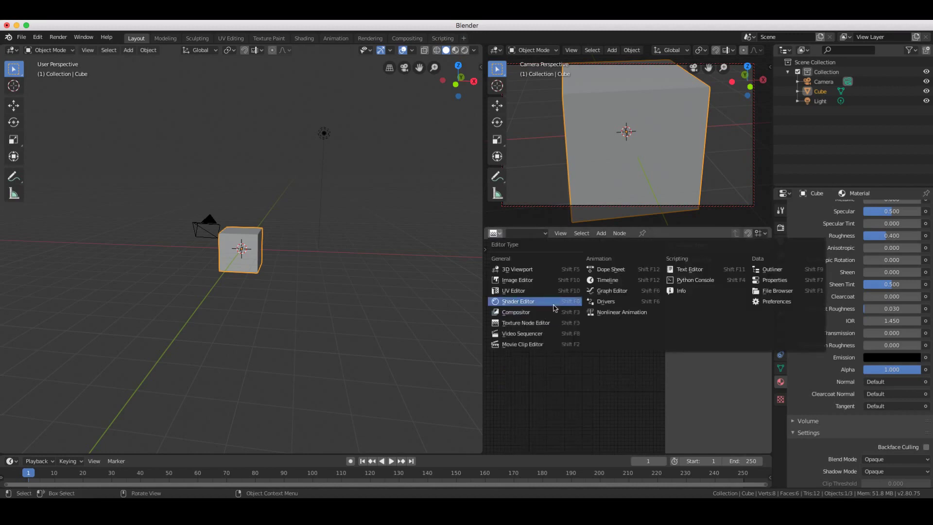
click(518, 301)
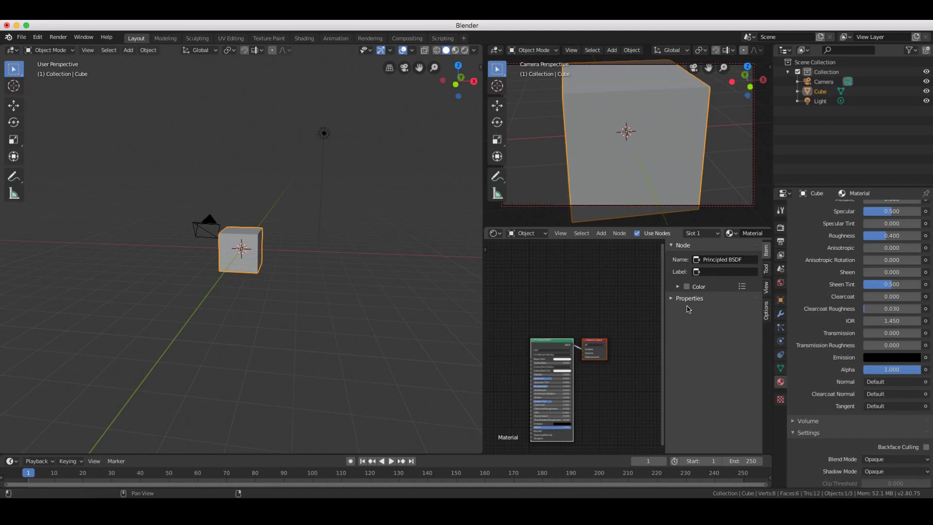
Zoom and pan the Shader Editor until the Principled BSDF and Material Output nodes are large and readable.
scroll(581, 355, up, 3)
scroll(579, 357, down, 5)
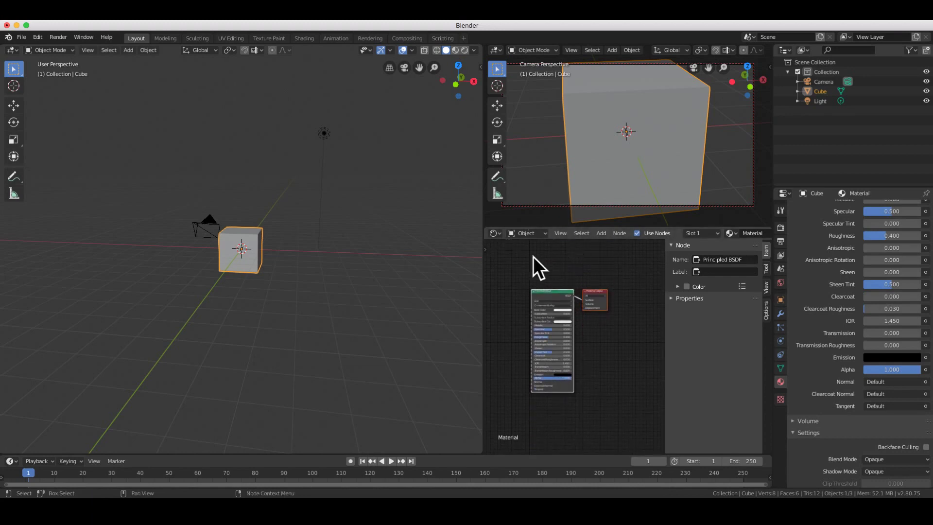
scroll(890, 204, up, 10)
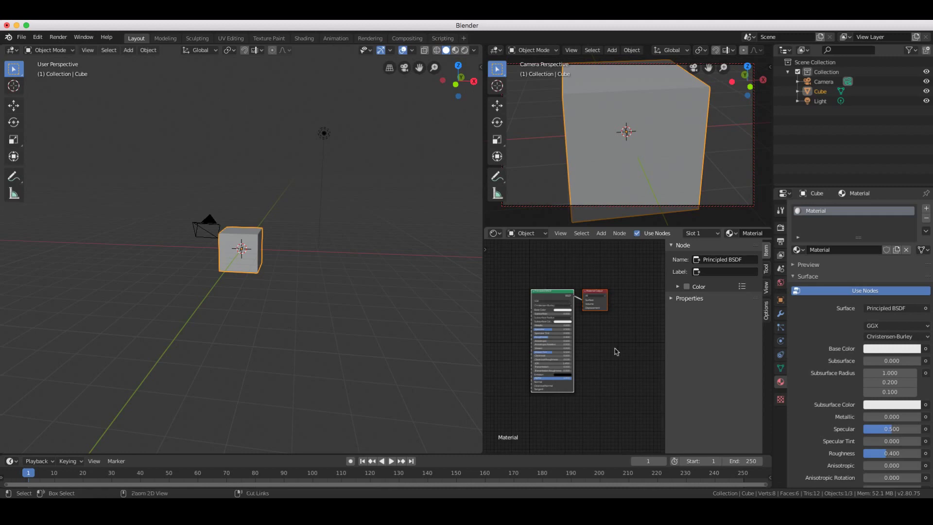
scroll(616, 352, up, 4)
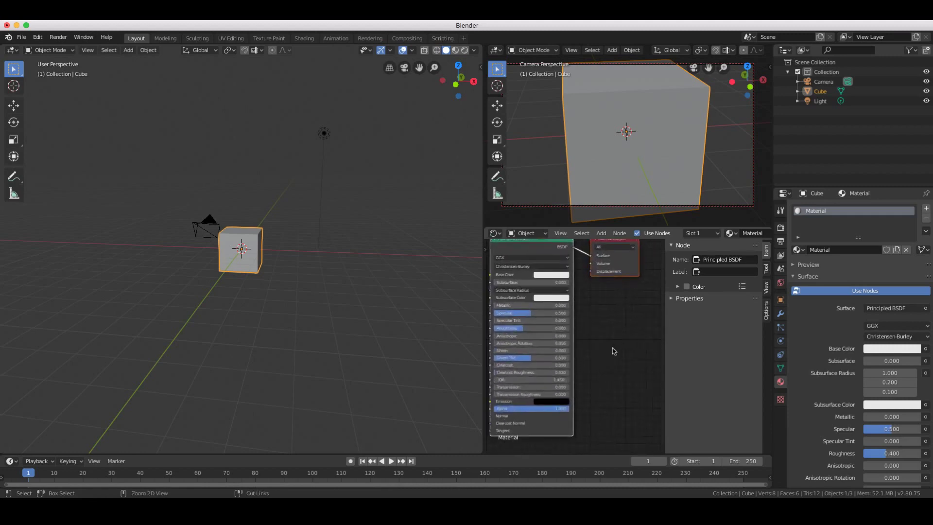
scroll(613, 350, up, 3)
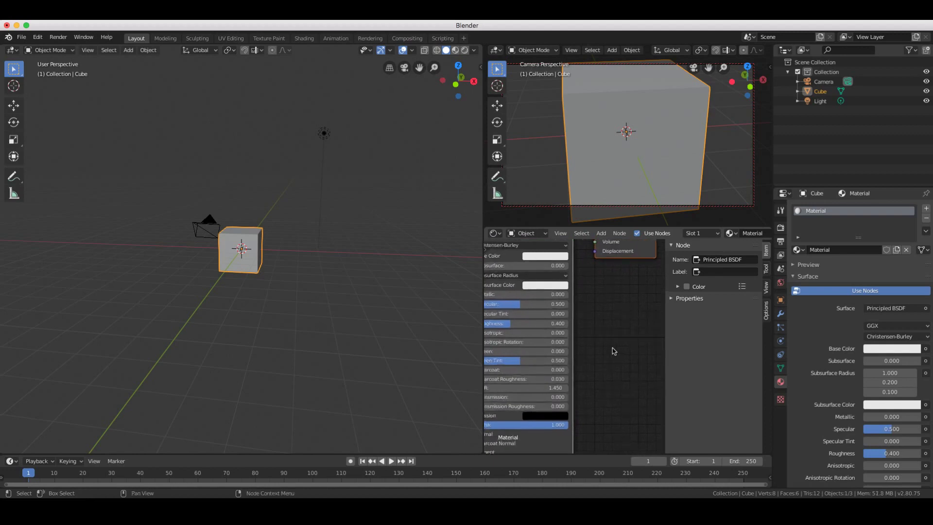
scroll(613, 340, right, 2)
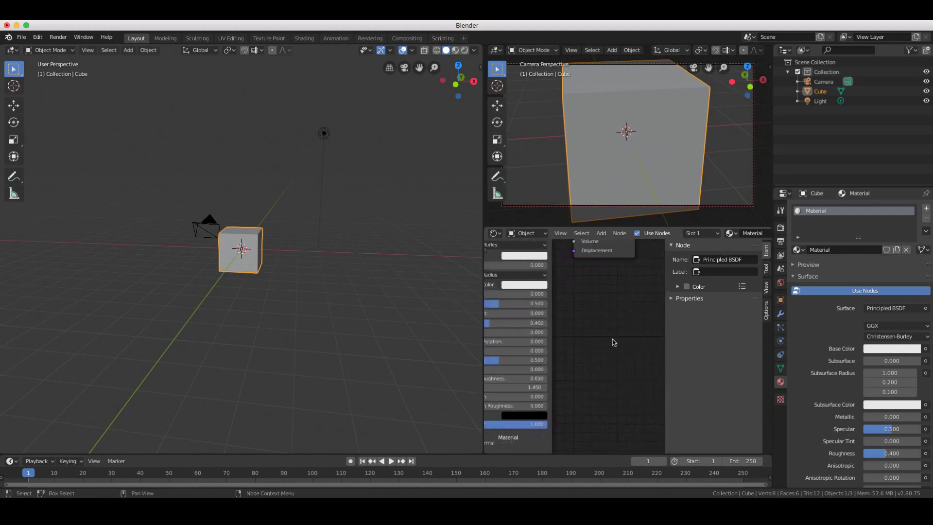
scroll(613, 342, left, 3)
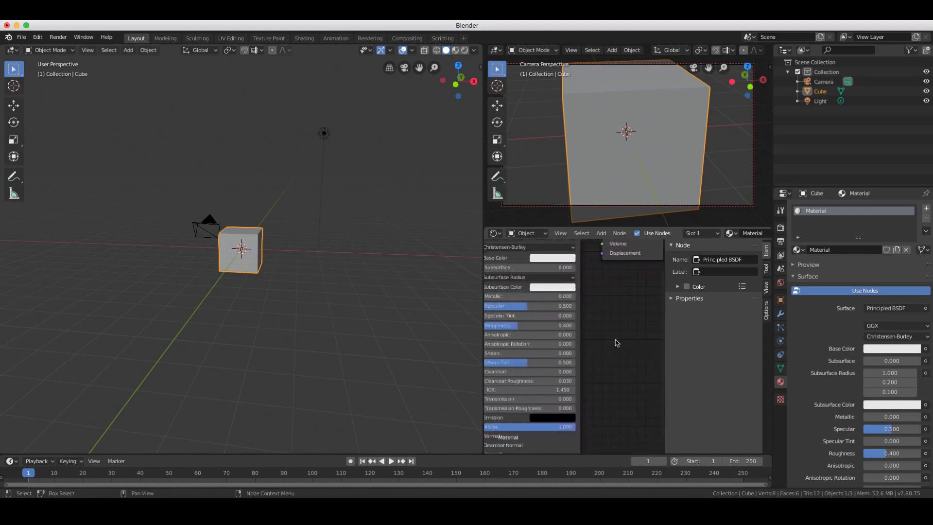
shift+scroll(617, 343, up, 5)
scroll(620, 343, down, 1)
scroll(278, 353, left, 5)
scroll(280, 356, up, 10)
scroll(280, 355, down, 8)
scroll(280, 355, left, 8)
scroll(279, 355, up, 8)
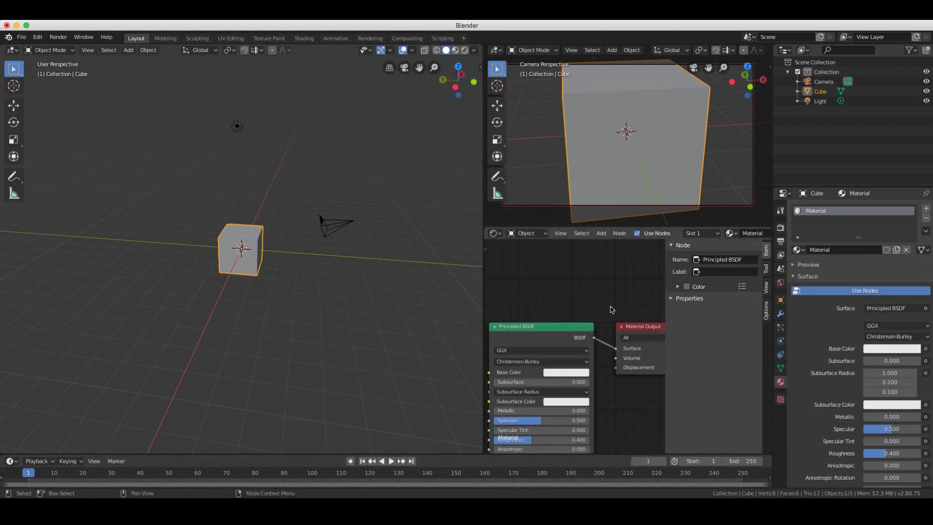
scroll(611, 309, down, 5)
scroll(612, 315, right, 5)
scroll(613, 324, up, 5)
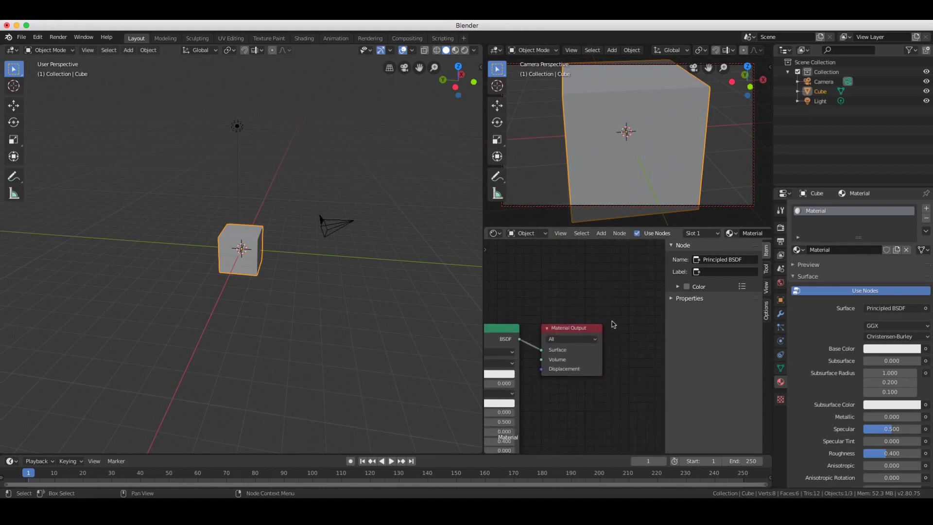
scroll(613, 324, down, 2)
scroll(613, 324, left, 3)
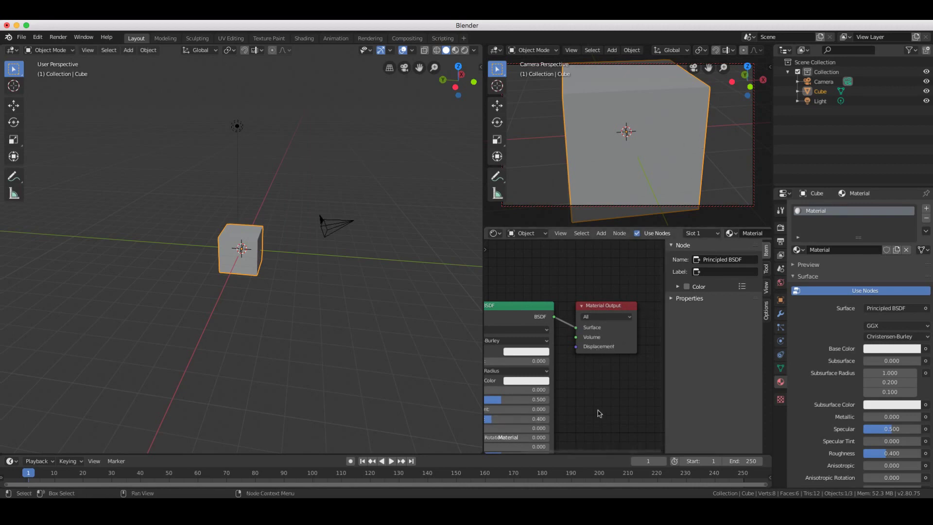
scroll(595, 413, left, 4)
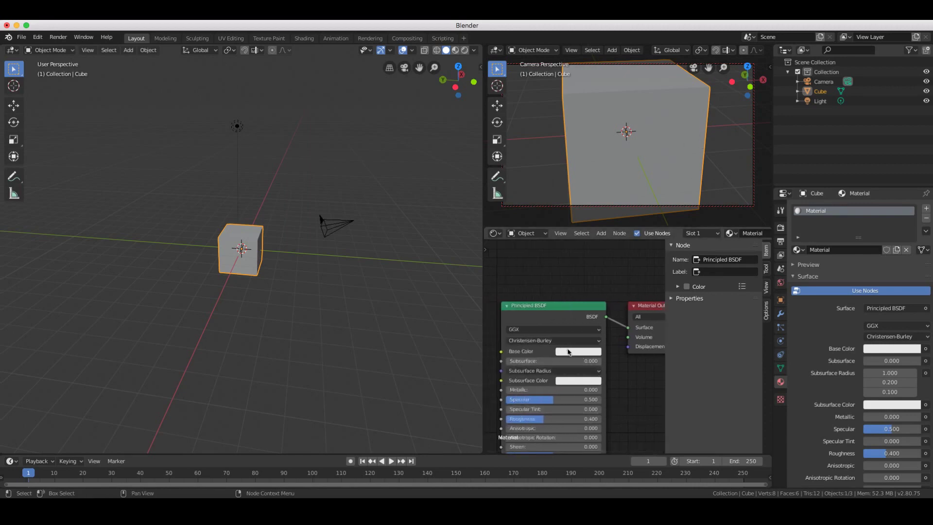
Set Base Color to bright green and Subsurface Color to darker green (S 1.000, V 0.589).
click(568, 351)
drag(592, 260, 564, 240)
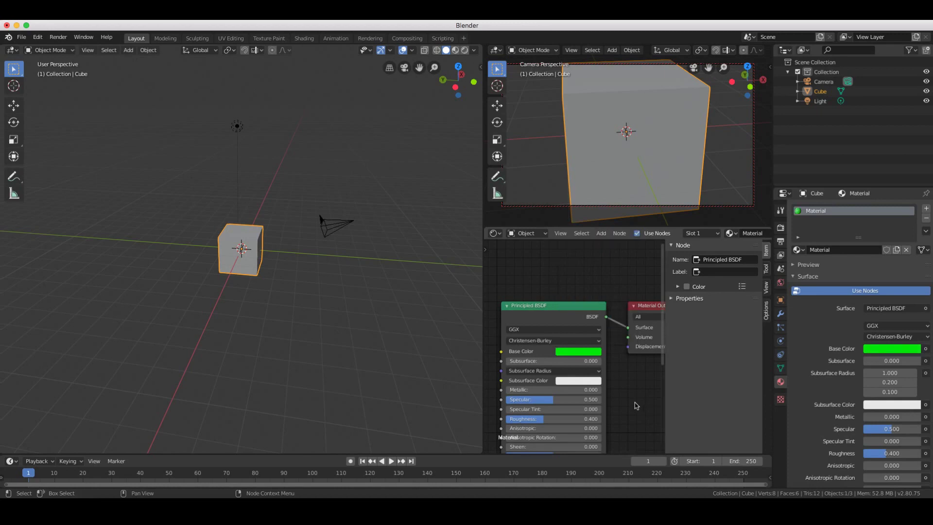
click(575, 380)
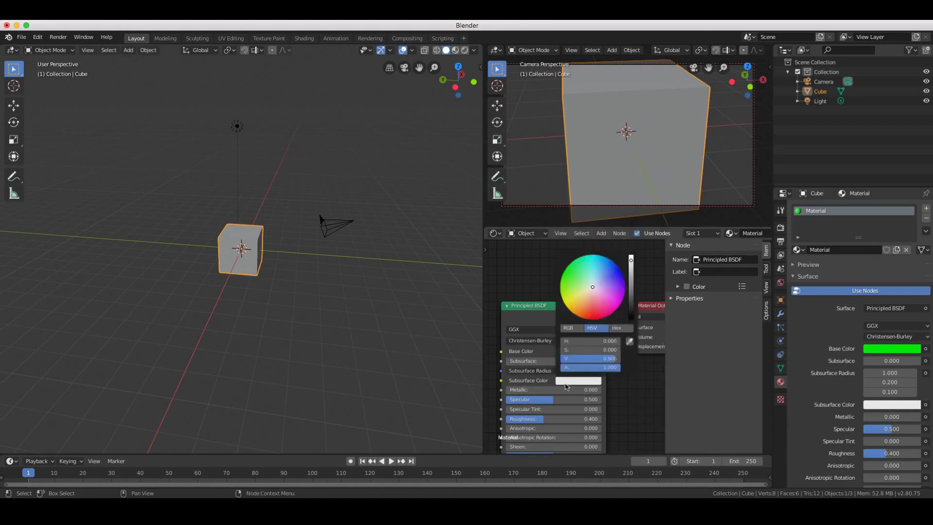
drag(589, 288, 563, 272)
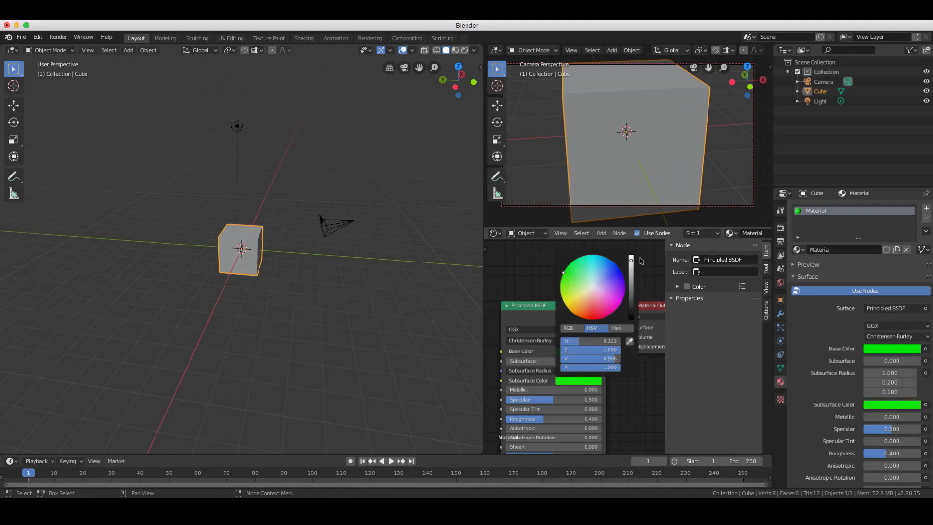
drag(632, 262, 630, 274)
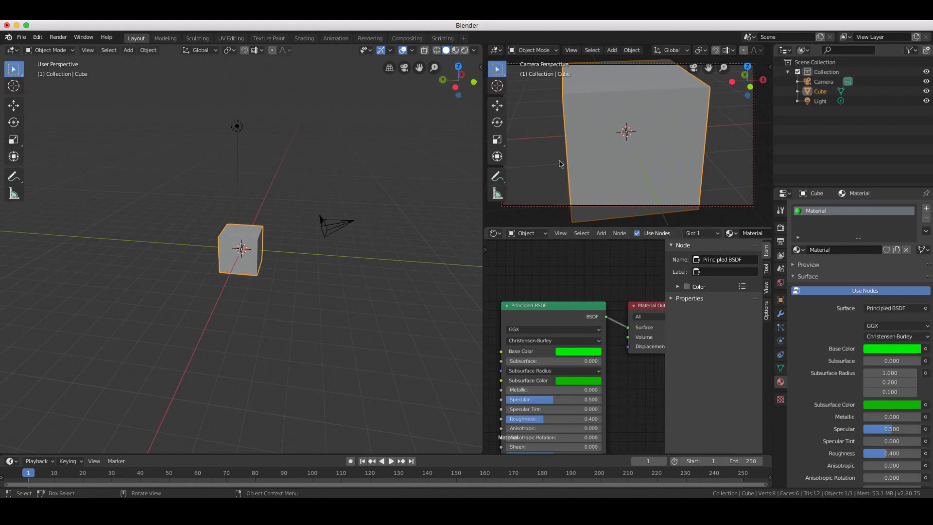
Zoom the camera viewport out and switch it to Rendered shading to show the green cube.
scroll(652, 131, down, 5)
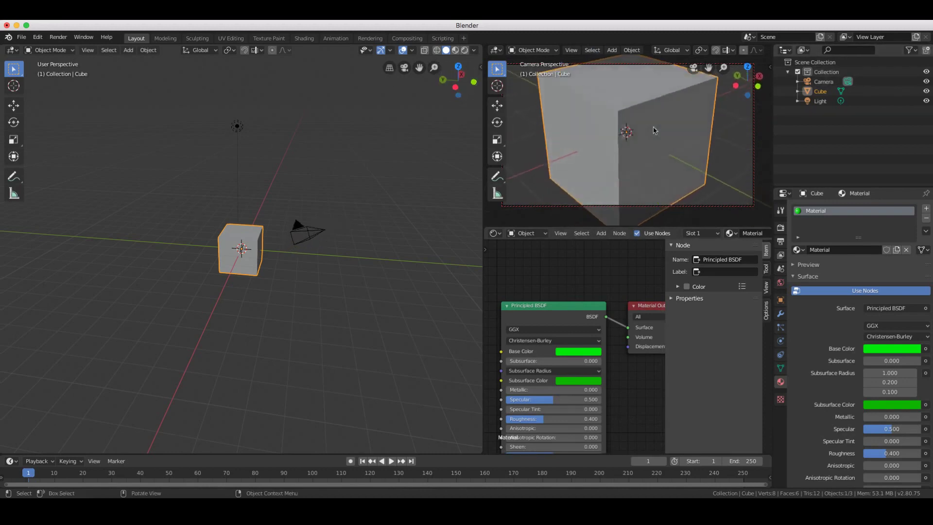
scroll(653, 130, up, 3)
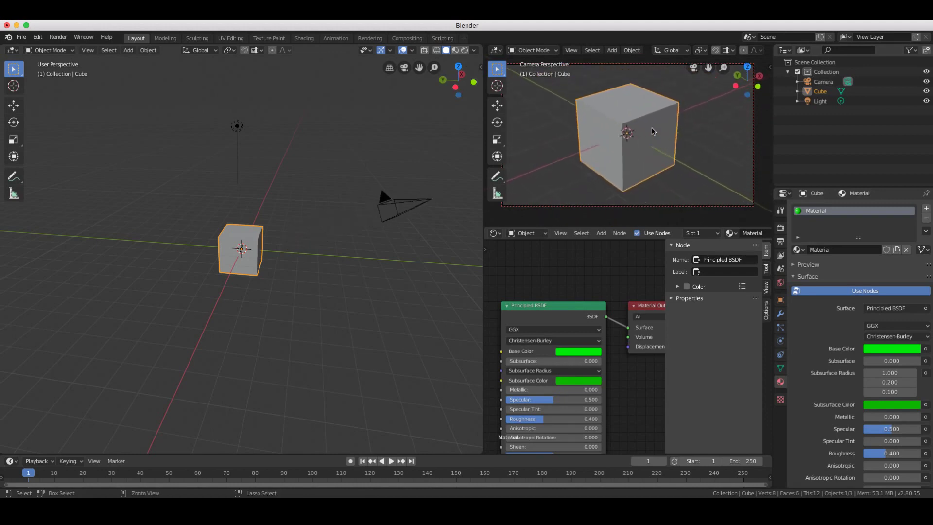
scroll(740, 55, down, 5)
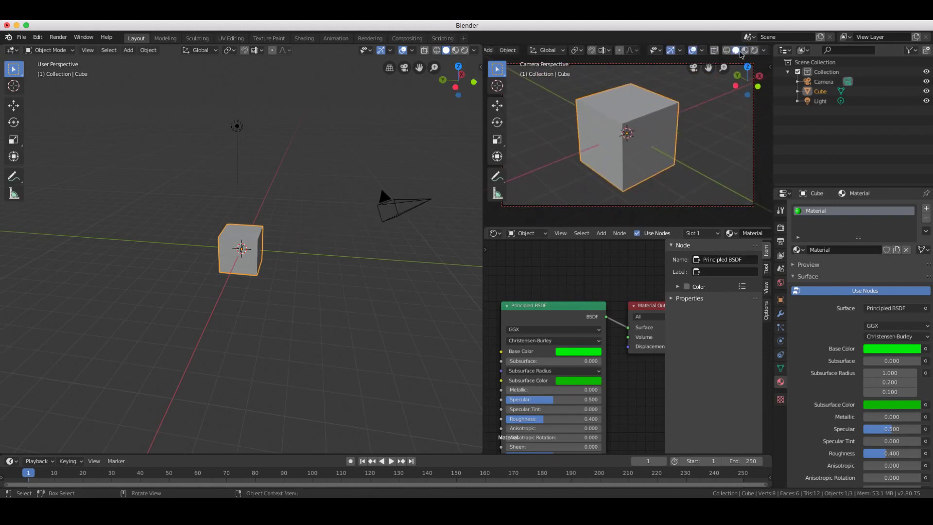
scroll(753, 53, up, 2)
scroll(748, 55, down, 2)
click(753, 51)
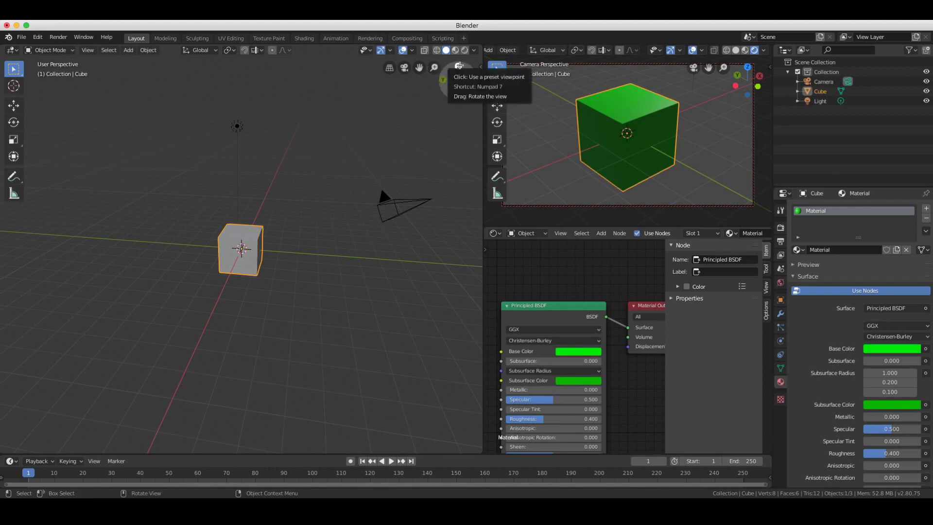
click(459, 67)
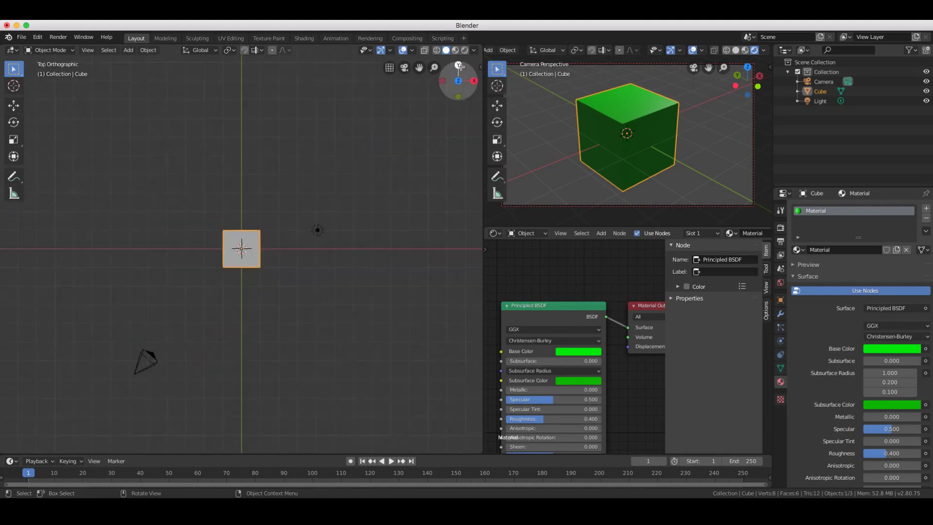
click(462, 81)
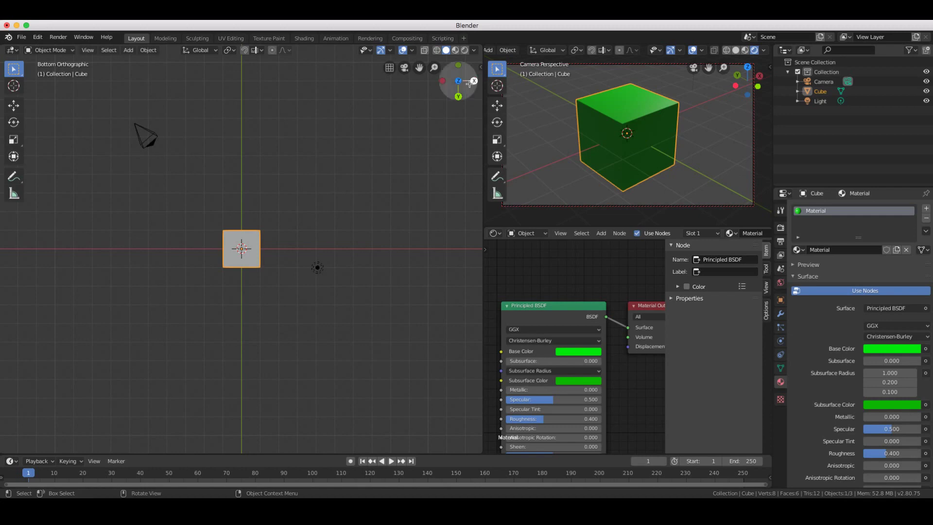
scroll(406, 162, up, 10)
scroll(406, 163, up, 3)
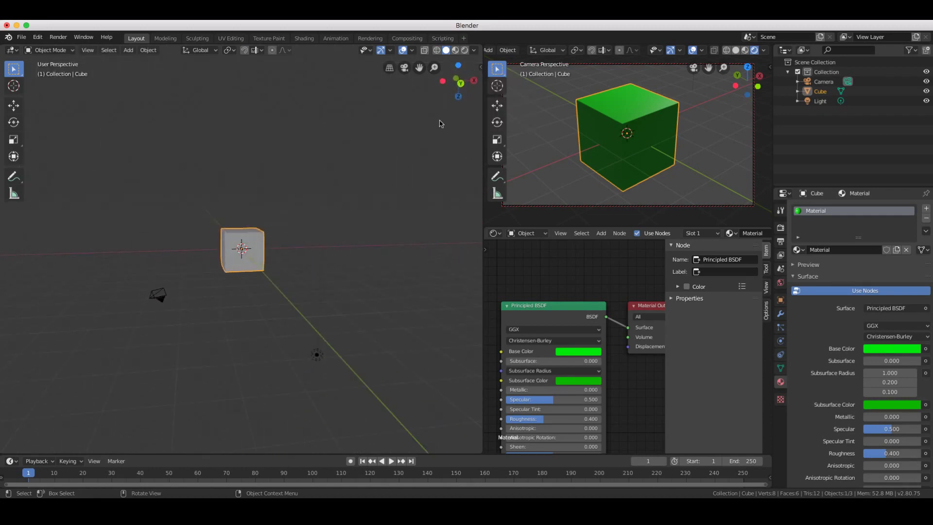
click(458, 63)
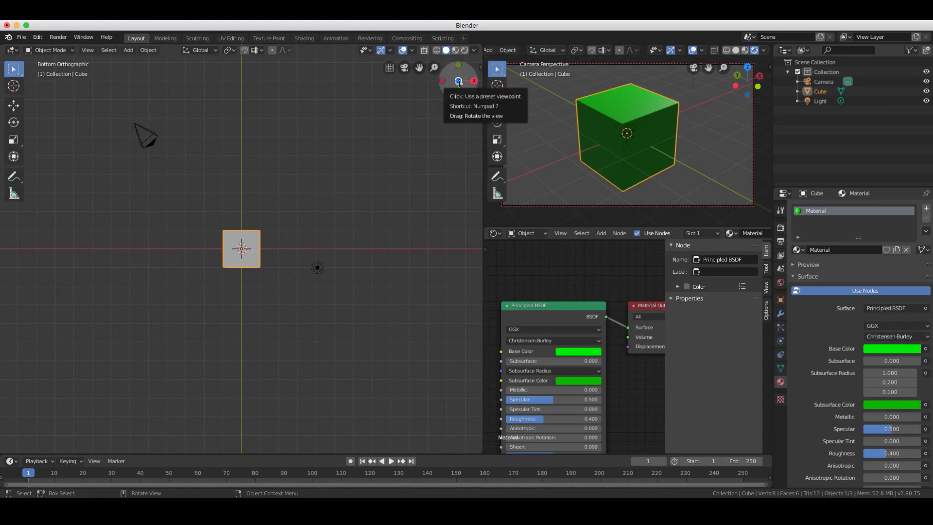
click(458, 96)
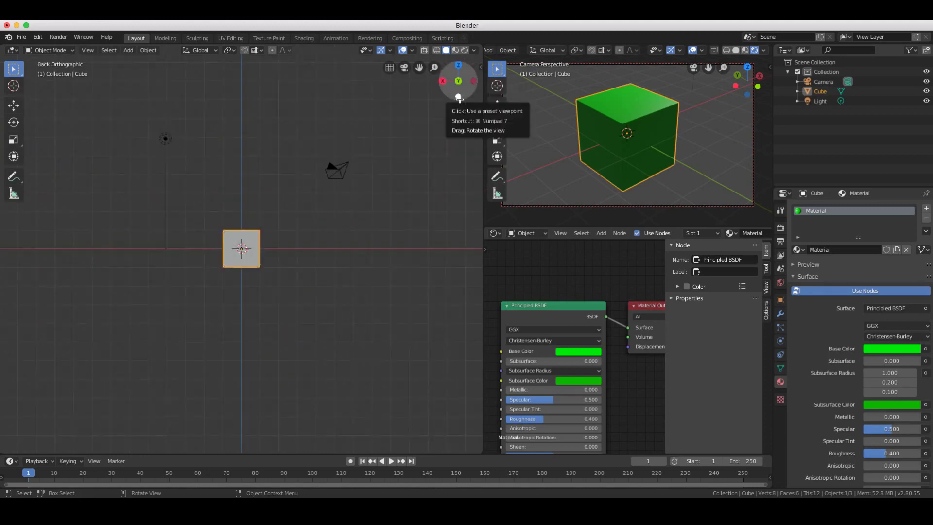
click(443, 82)
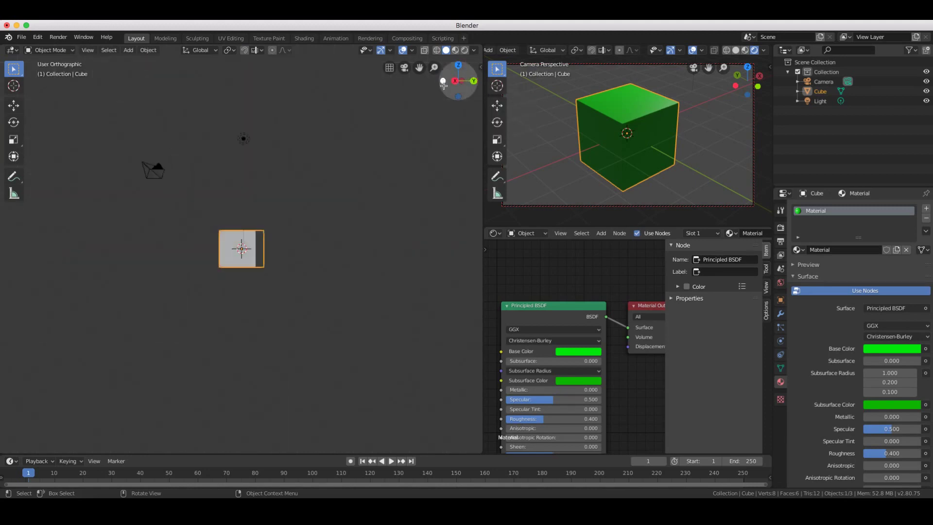
scroll(265, 318, right, 5)
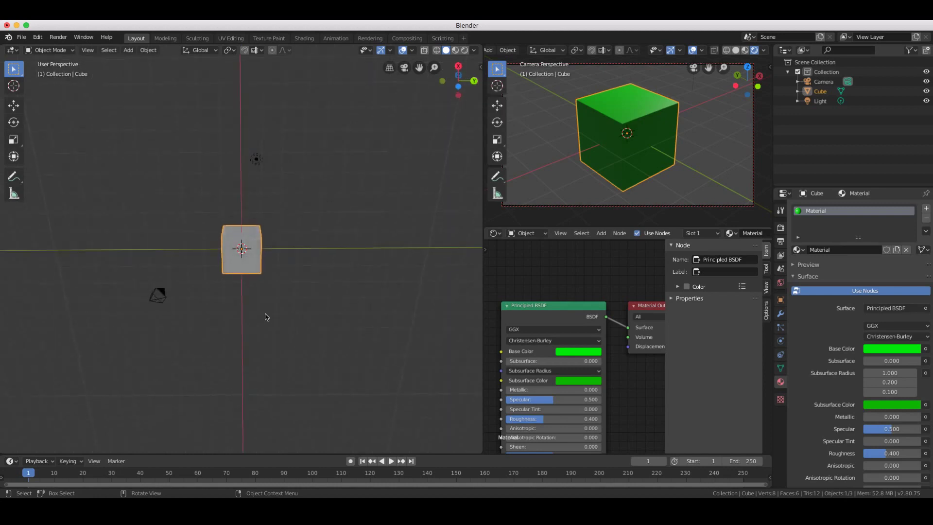
scroll(266, 317, up, 5)
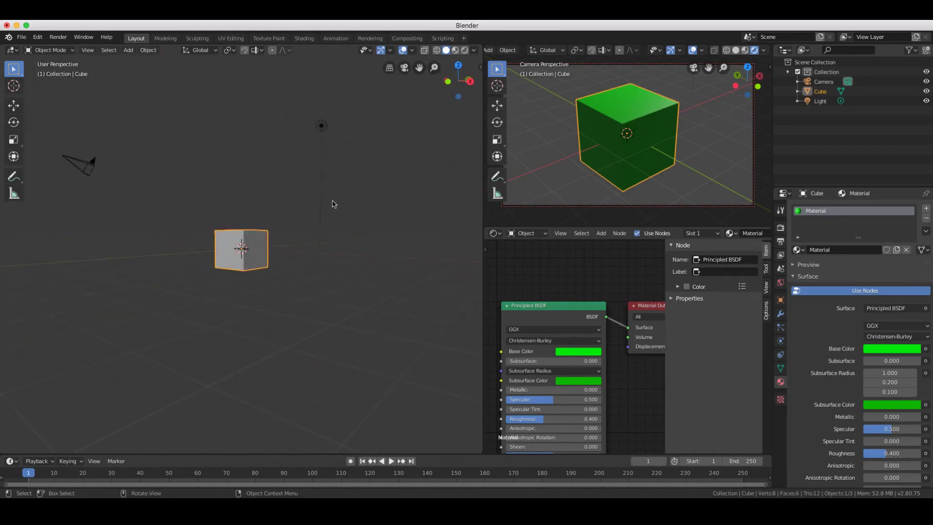
scroll(238, 200, right, 5)
scroll(242, 232, down, 5)
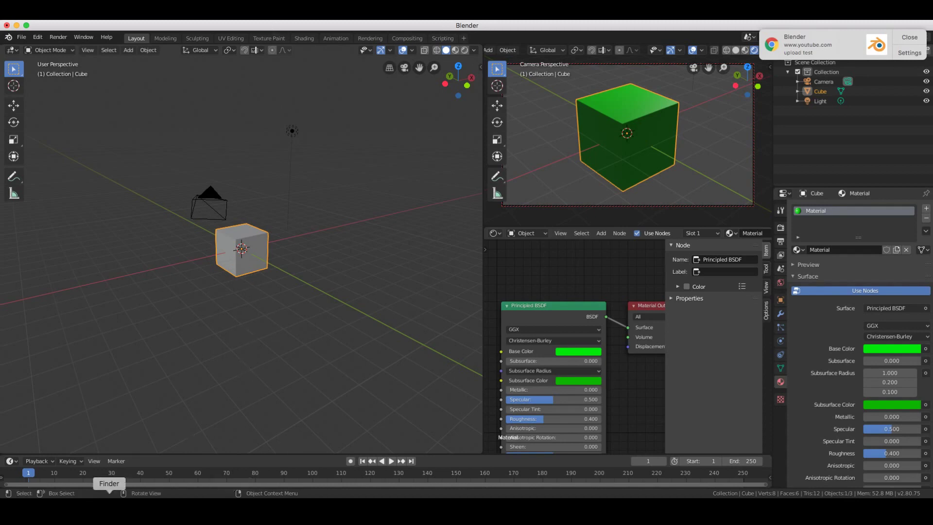
click(908, 38)
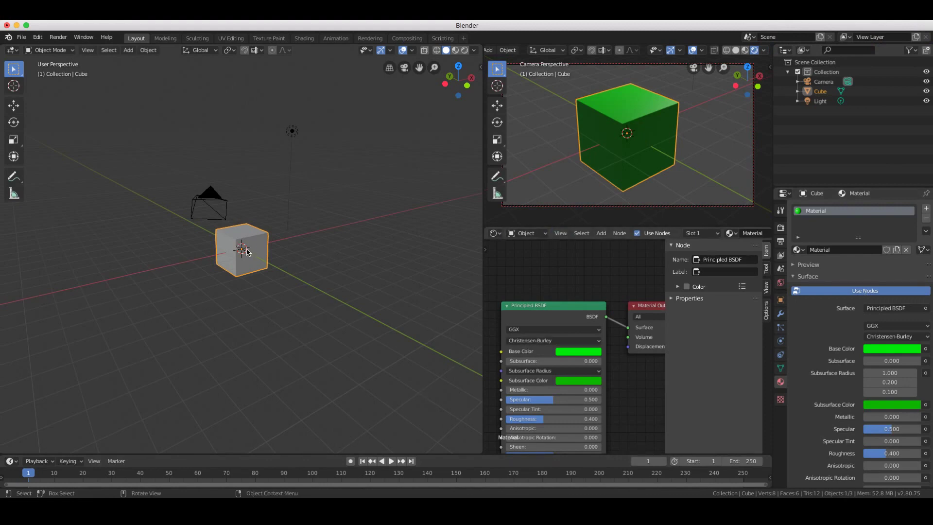
key(shift)
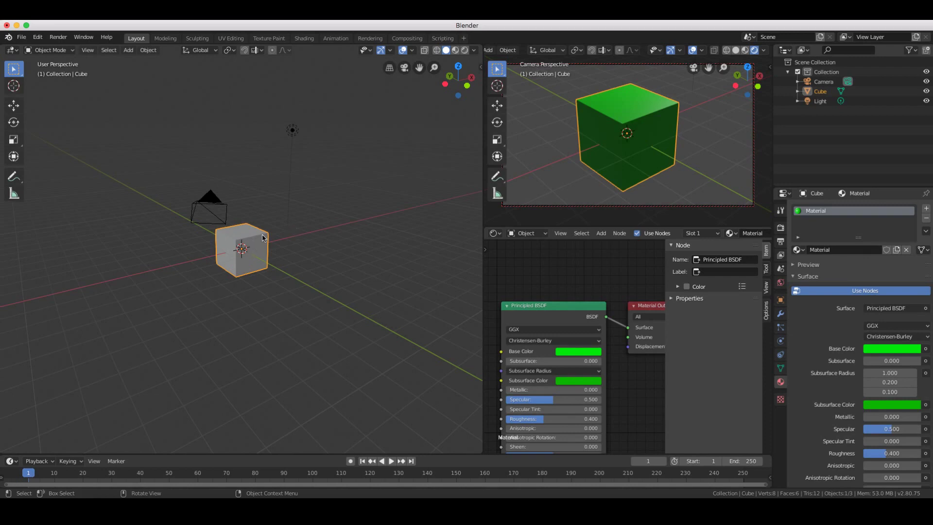
key(r)
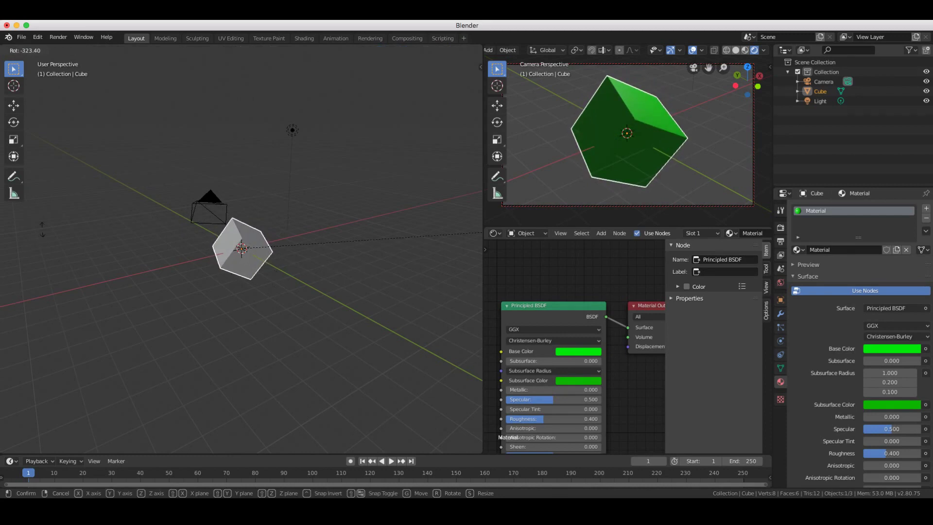
key(Escape)
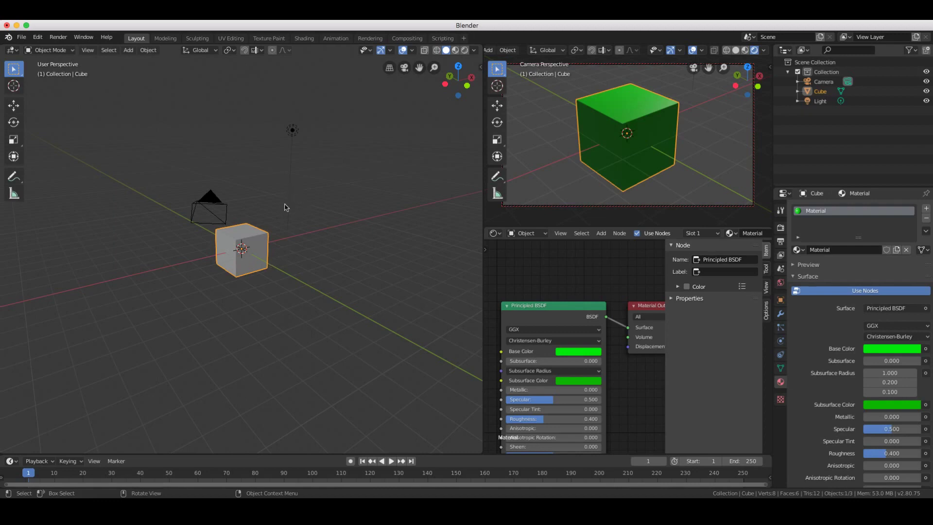
key(g)
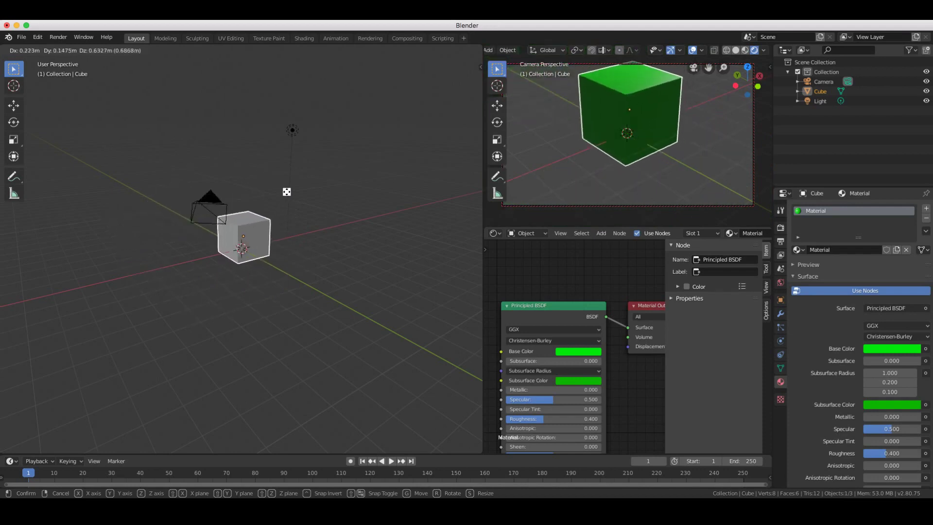
key(Escape)
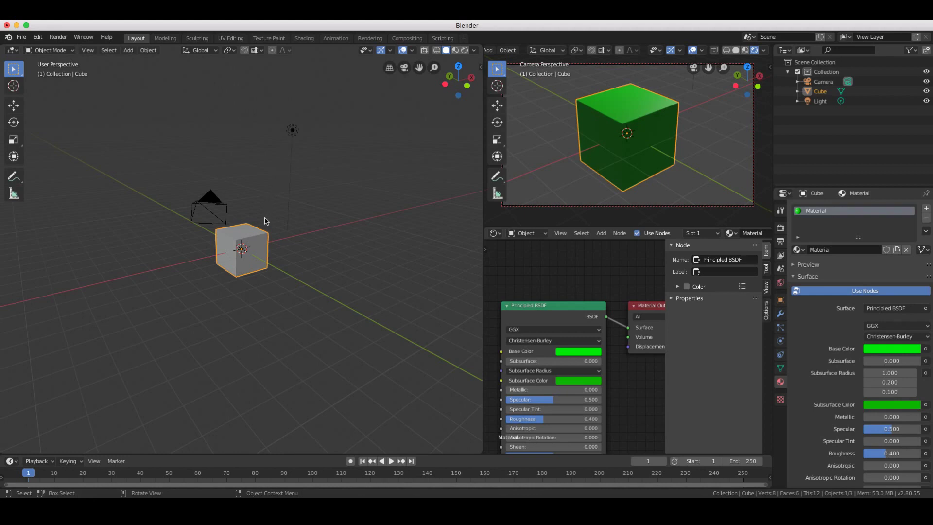
key(g)
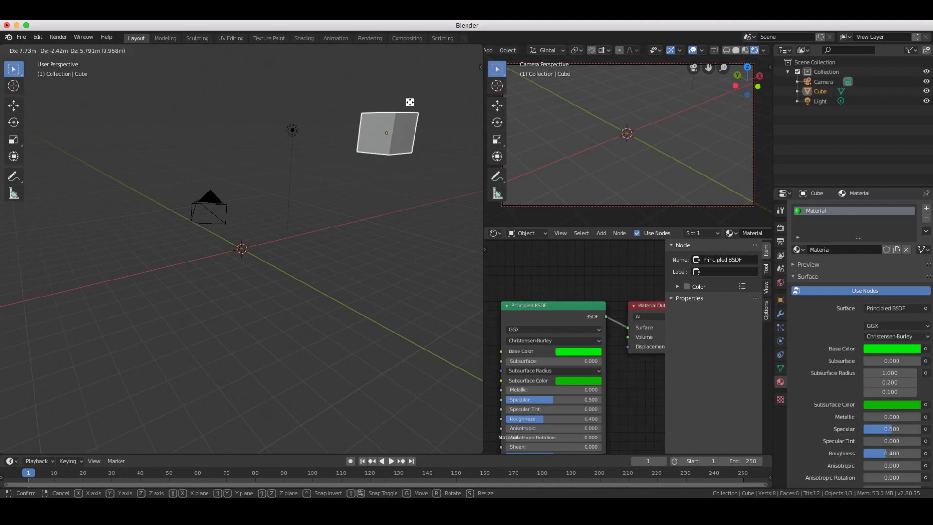
click(410, 102)
mouse_move(429, 162)
middle_down()
mouse_move(418, 175)
mouse_move(433, 155)
middle_up()
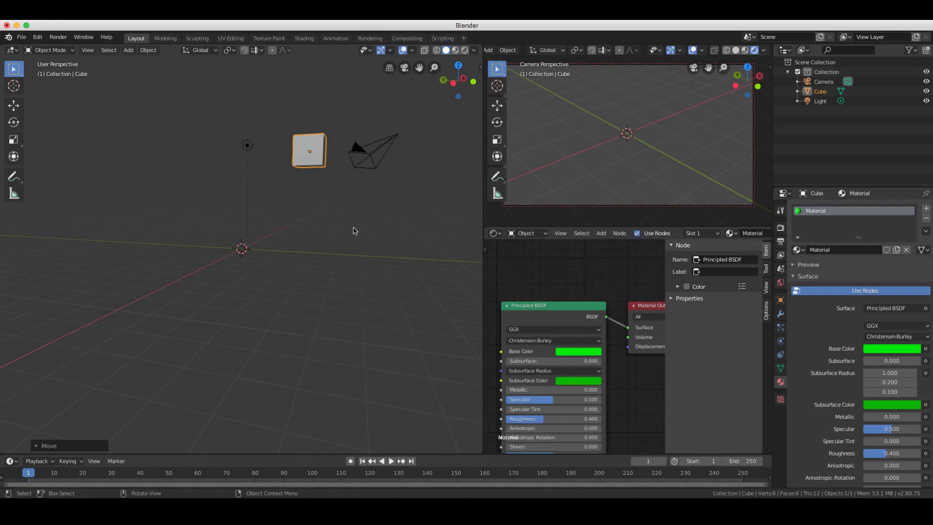
key(r)
click(380, 99)
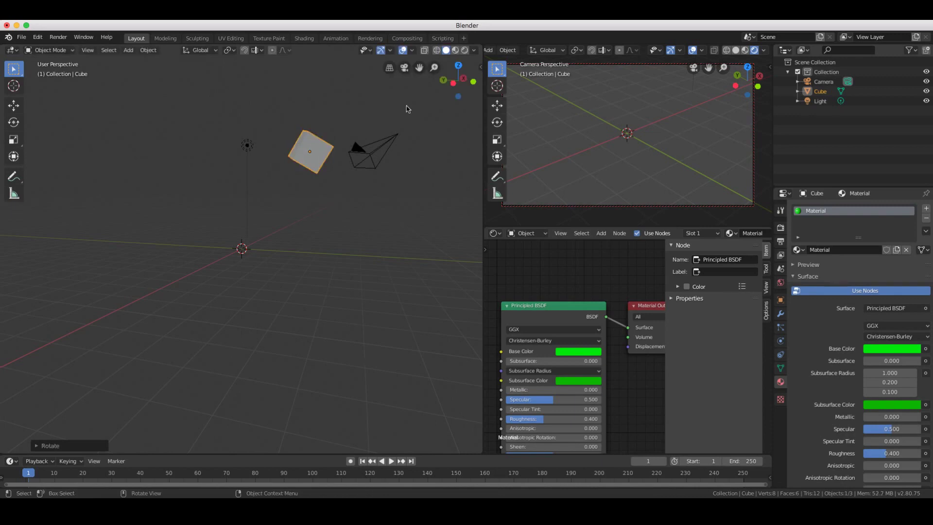
key(alt+r)
key(alt+g)
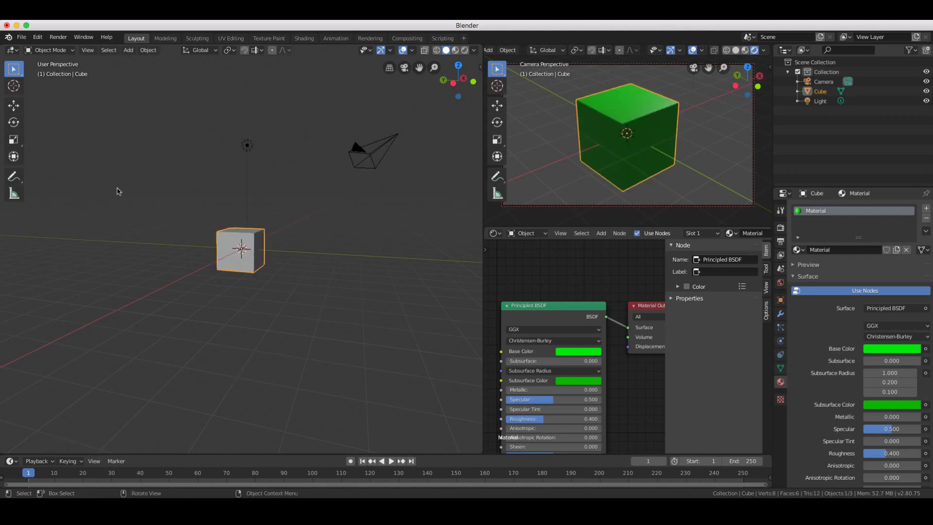
click(247, 146)
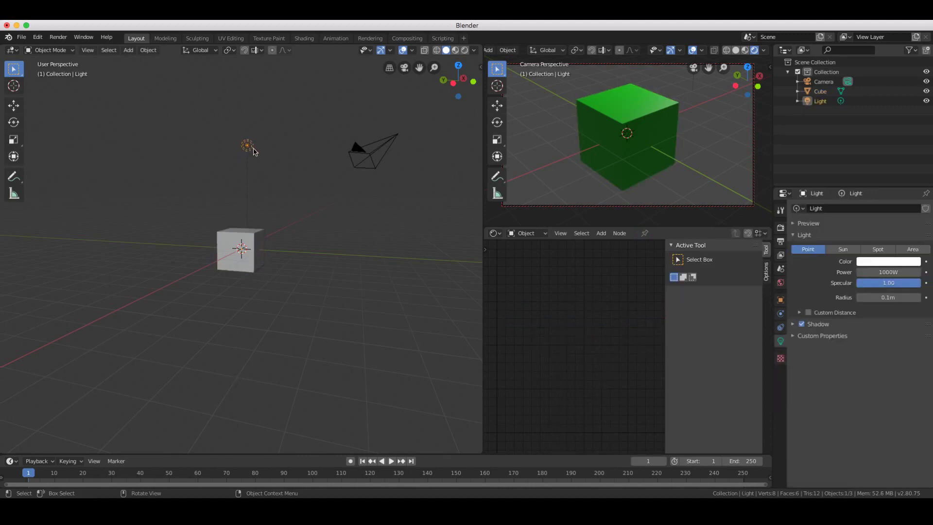
key(g)
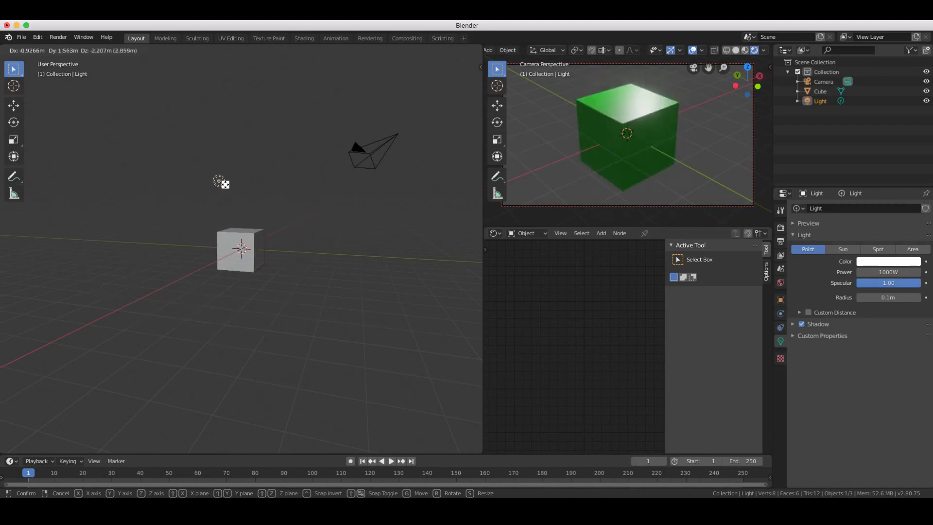
click(240, 178)
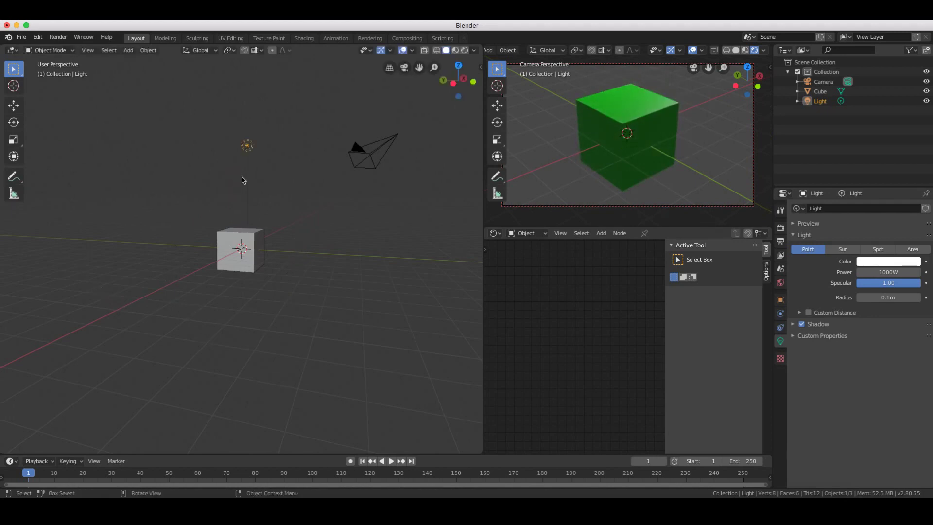
click(395, 141)
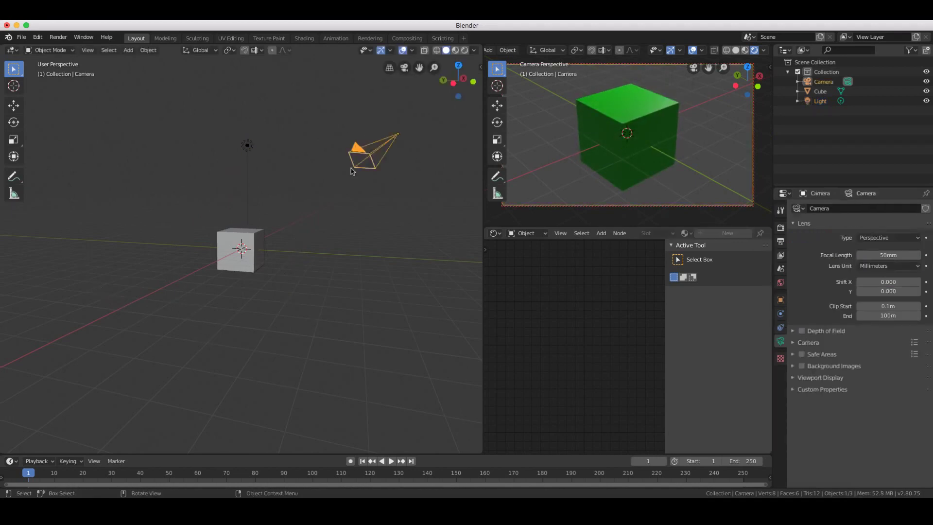
key(g)
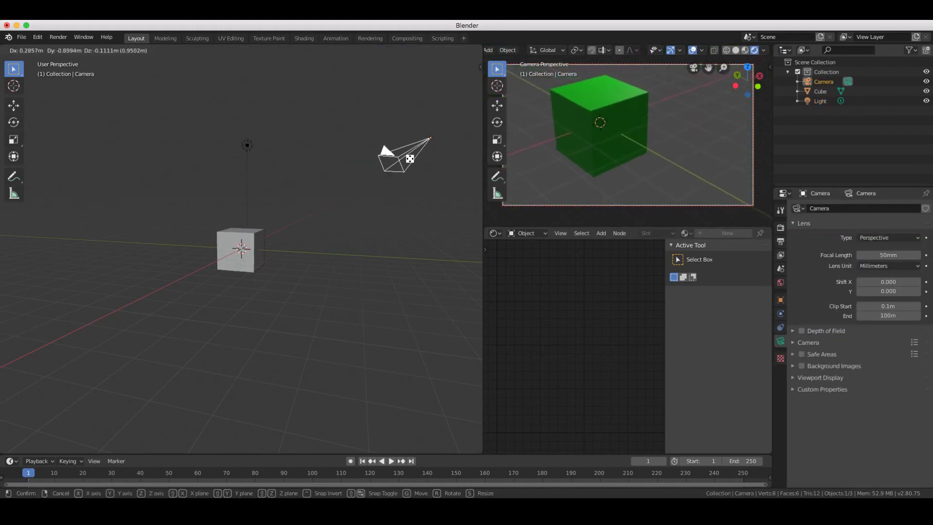
key(r)
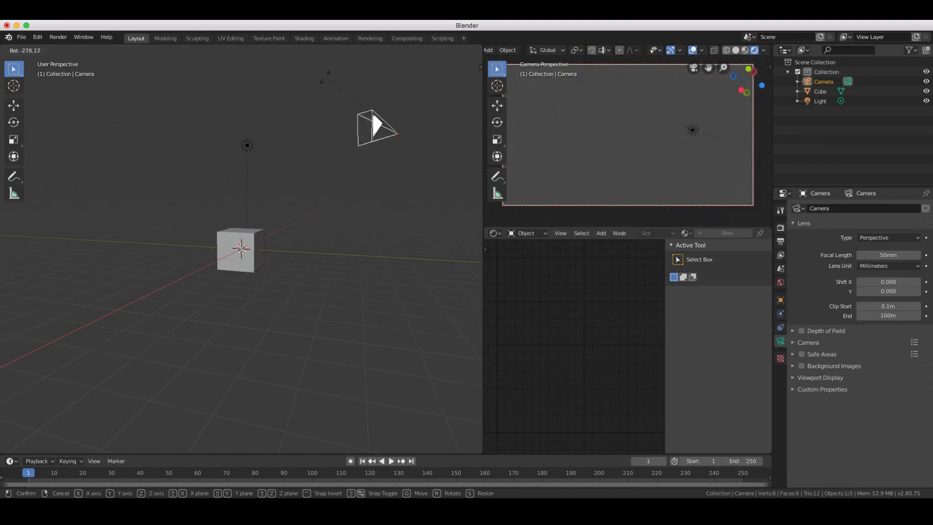
key(Escape)
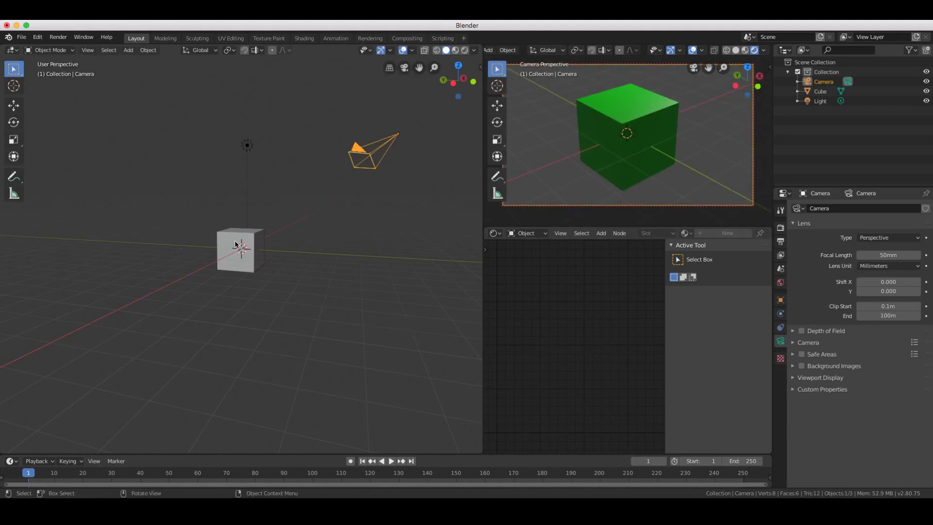
click(248, 146)
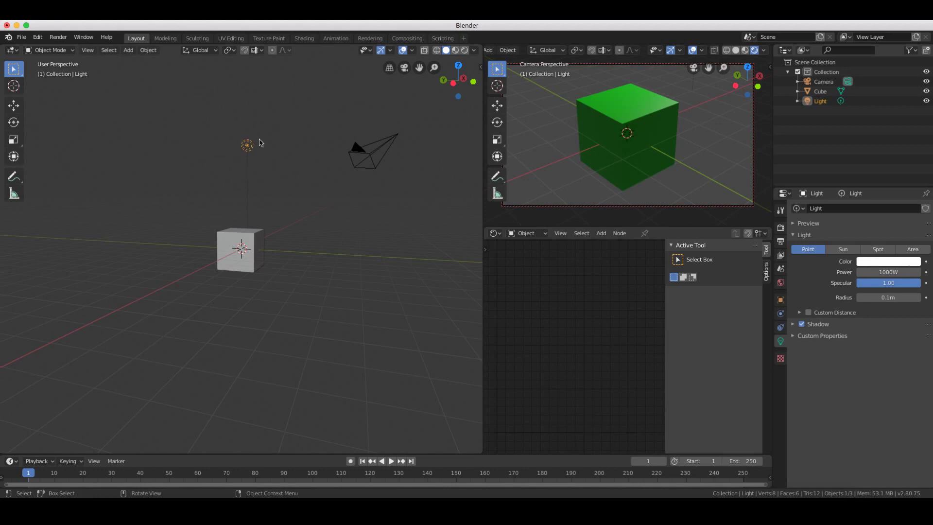
key(s)
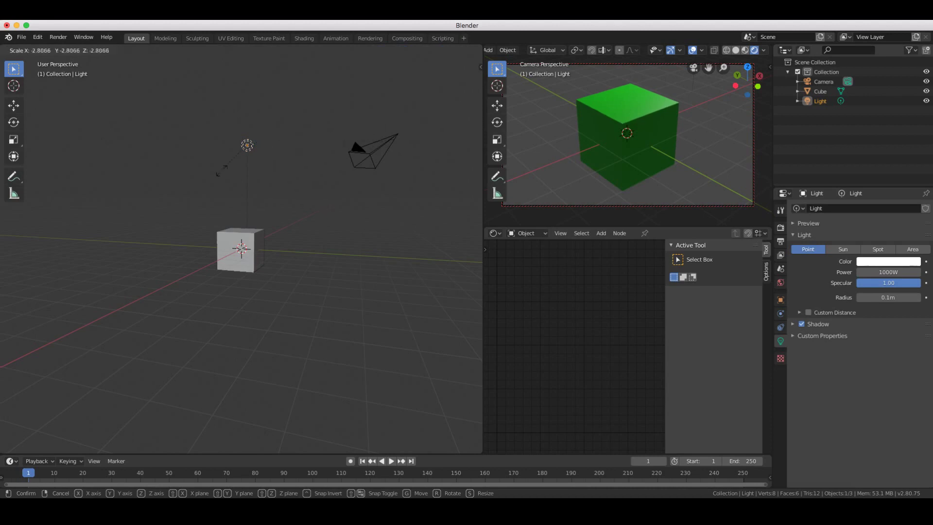
click(406, 115)
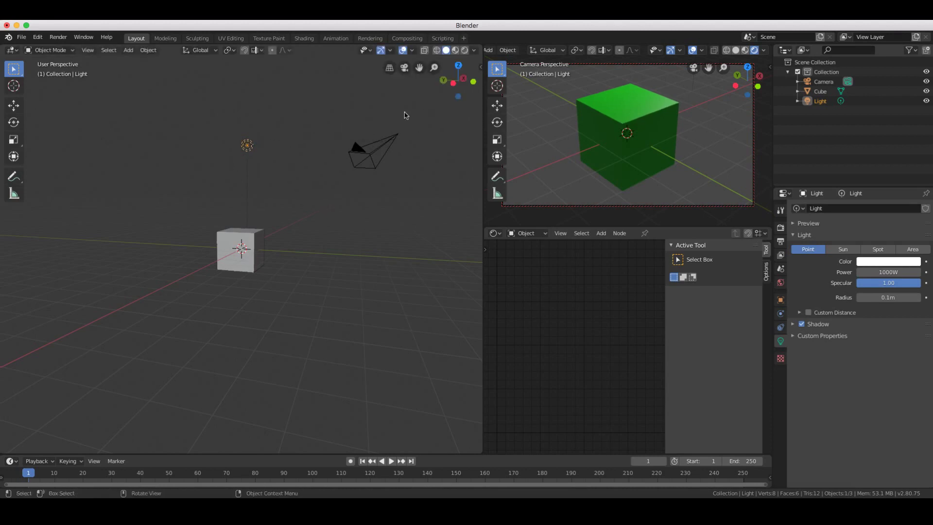
click(240, 248)
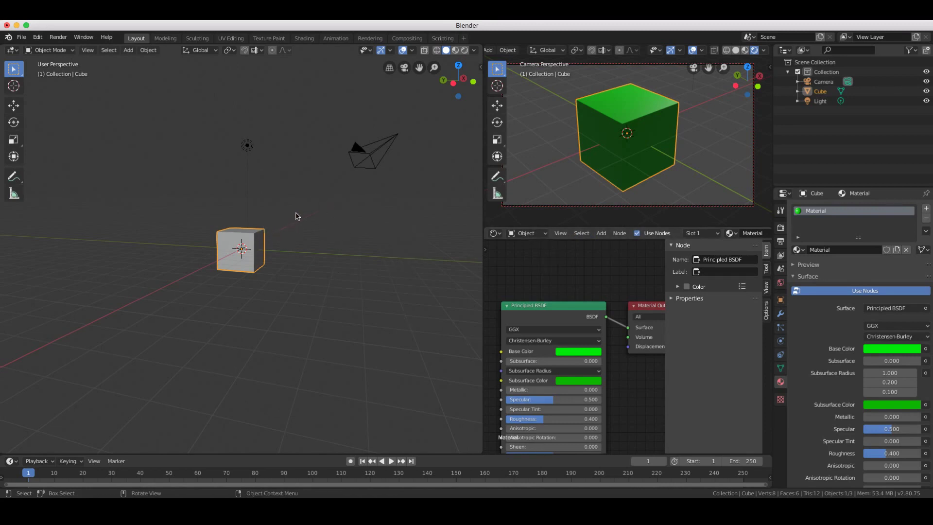
Scale the cube up about 7.8 times, look around it in camera view, then undo the scaling.
key(s)
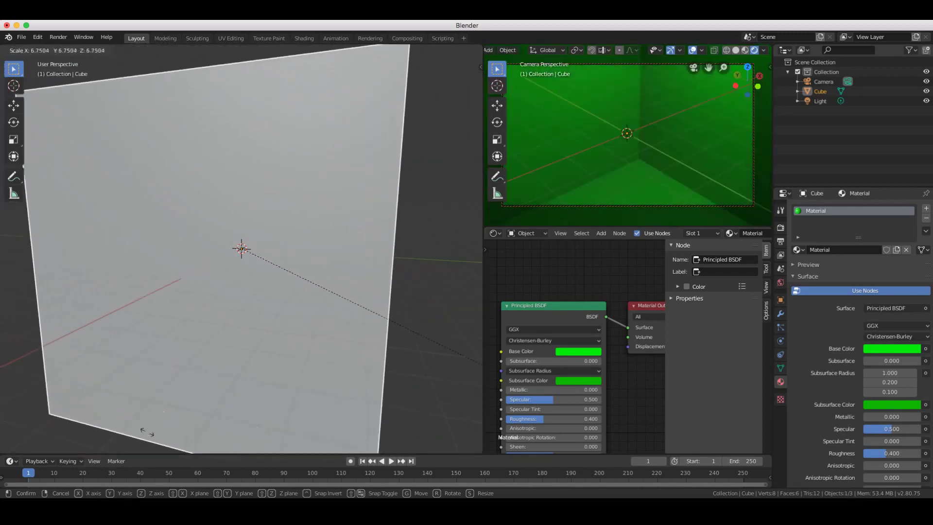
click(215, 436)
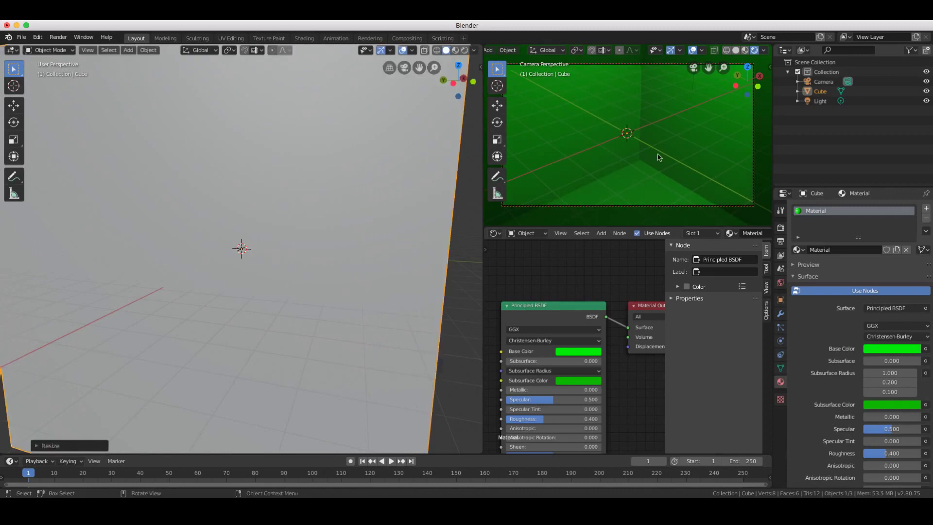
scroll(619, 131, down, 5)
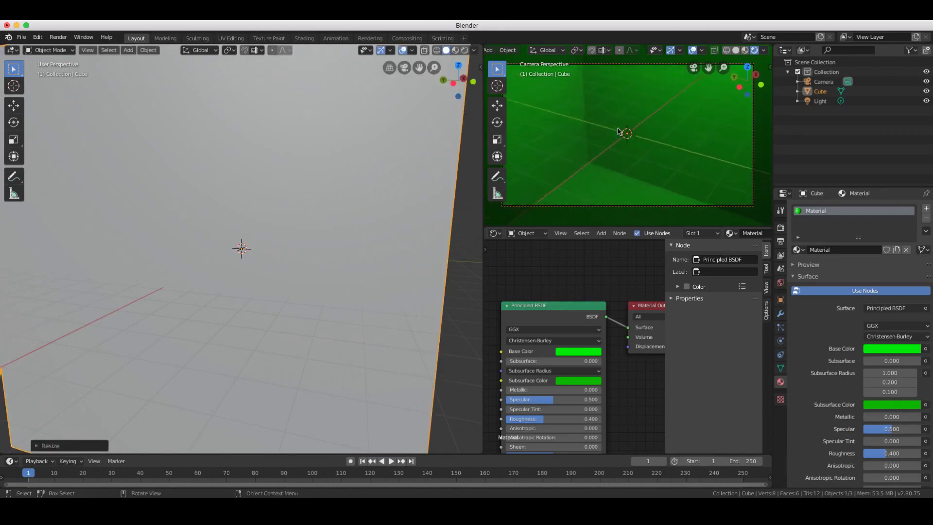
scroll(618, 132, down, 5)
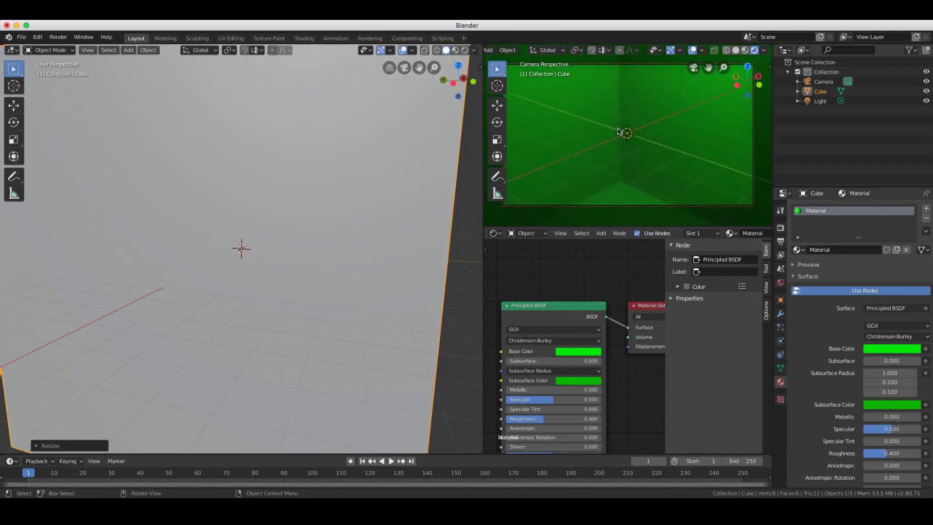
scroll(620, 131, down, 5)
mouse_move(631, 190)
middle_down()
mouse_move(624, 209)
mouse_move(647, 189)
middle_up()
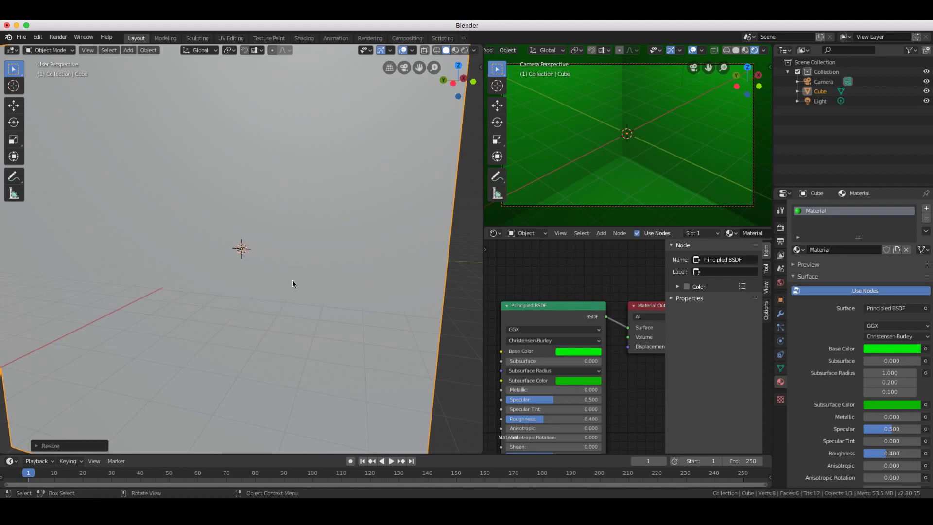
key(ctrl+z)
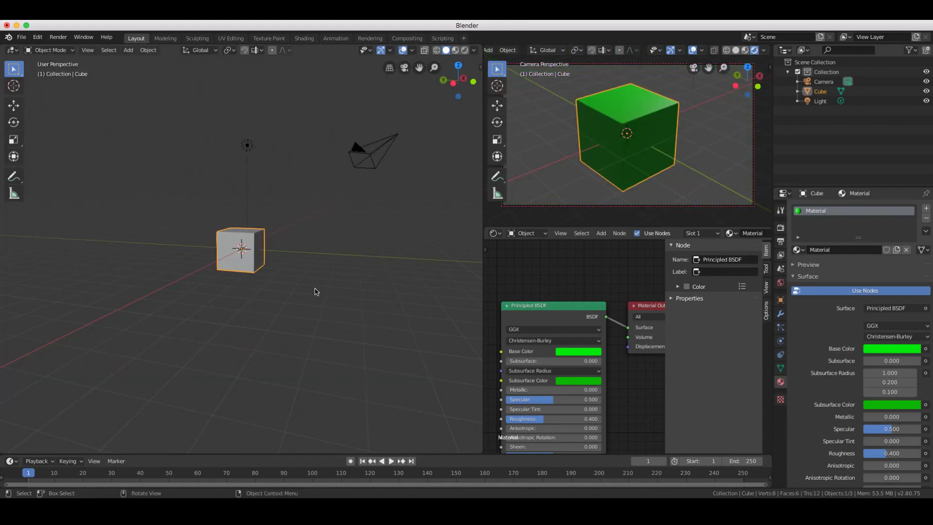
Orbit the view around the cube and switch it into Edit Mode.
mouse_move(238, 214)
middle_down()
mouse_move(272, 194)
mouse_move(204, 228)
mouse_move(238, 217)
middle_up()
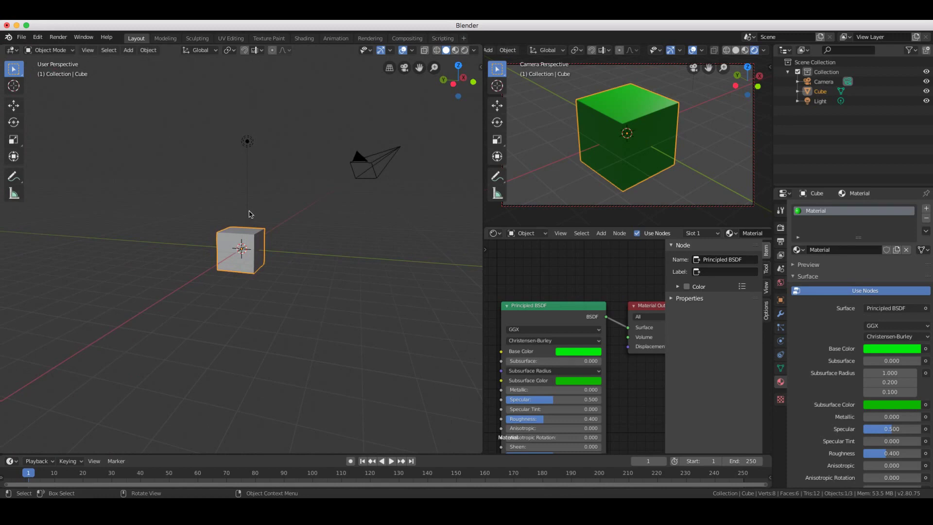
middle_drag(248, 214, 141, 167)
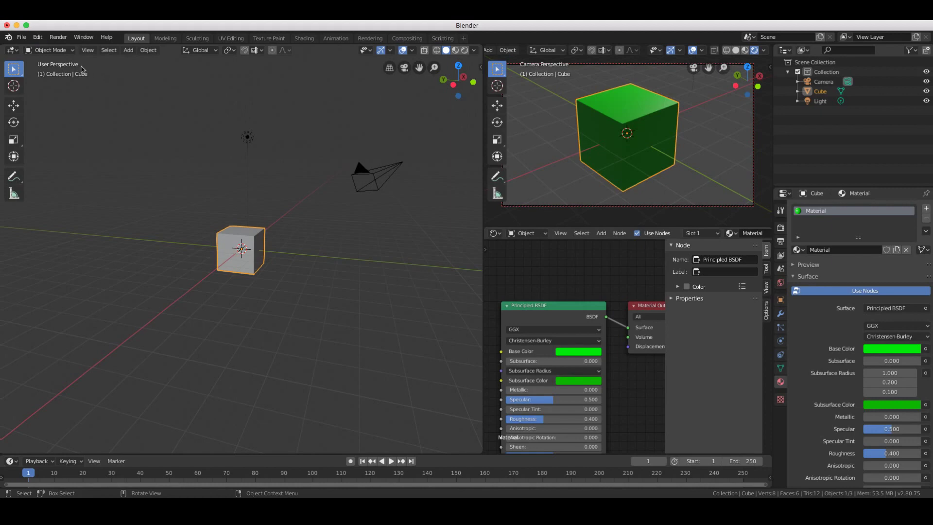
click(50, 50)
click(49, 72)
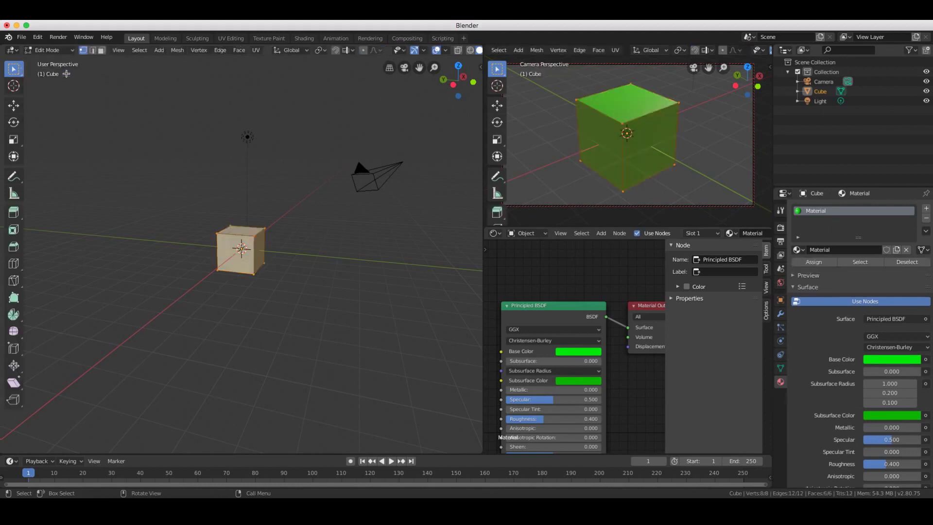
Zoom in on the cube, deselect all, and select only the top-right corner vertex.
scroll(322, 262, right, 10)
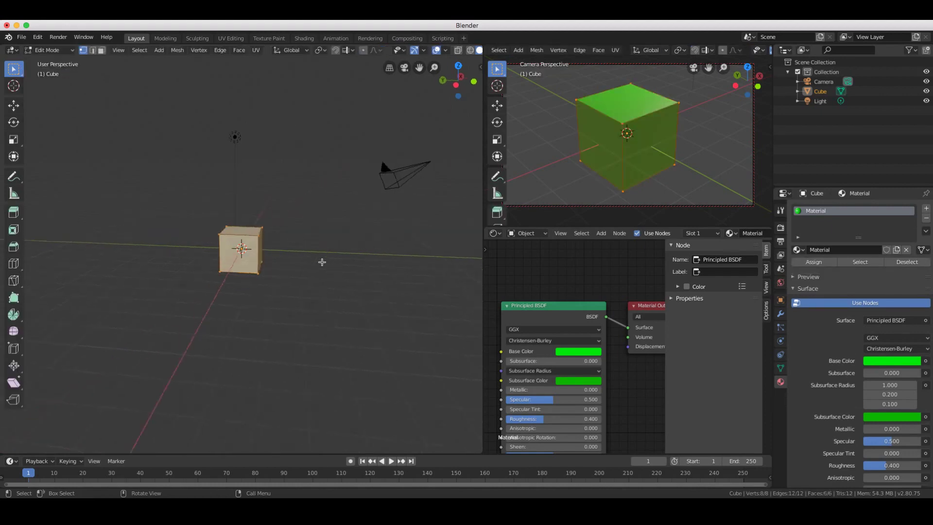
scroll(322, 262, right, 10)
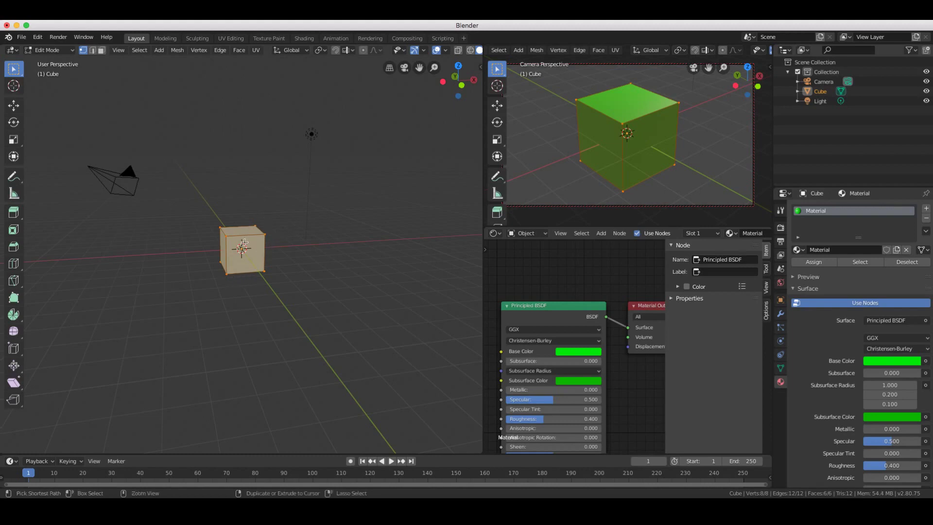
ctrl+middle_drag(247, 241, 330, 191)
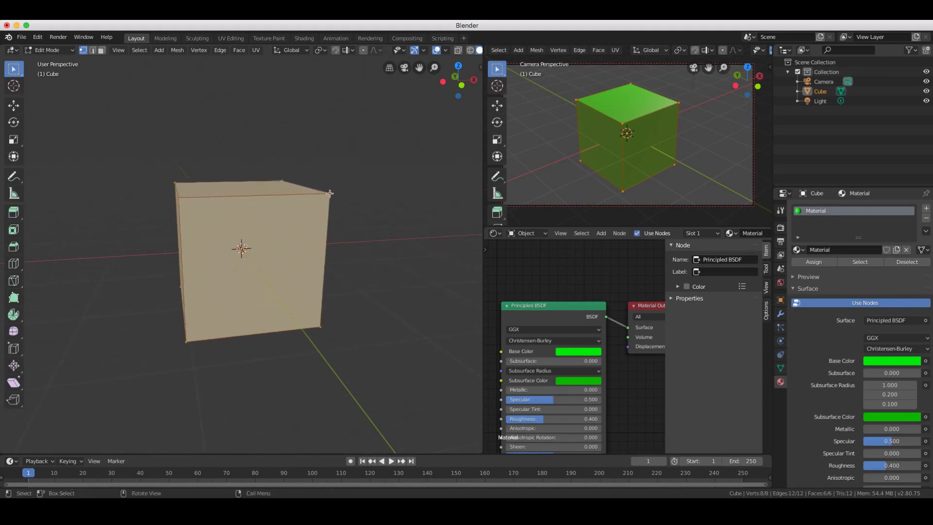
click(331, 193)
right_click(329, 193)
click(396, 164)
click(330, 193)
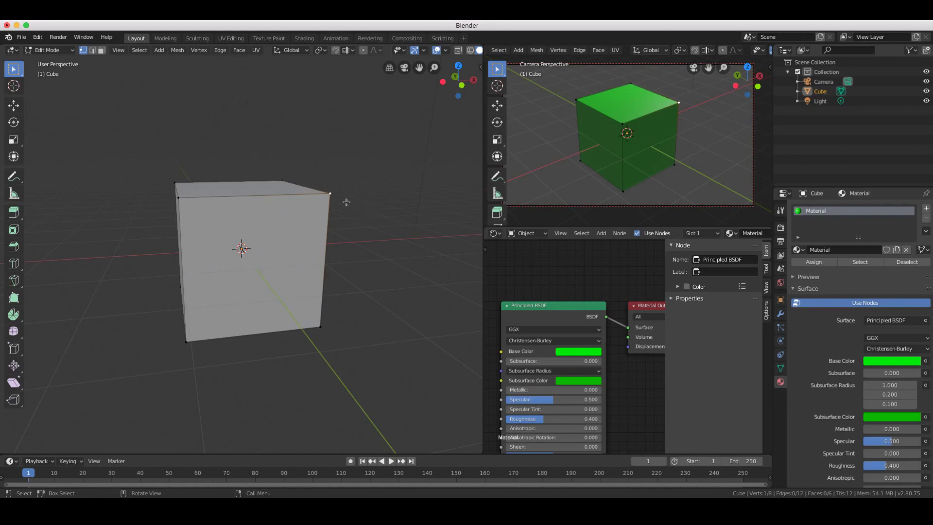
Move the top-right corner vertex up-right and the bottom-left vertex further down-left.
key(g)
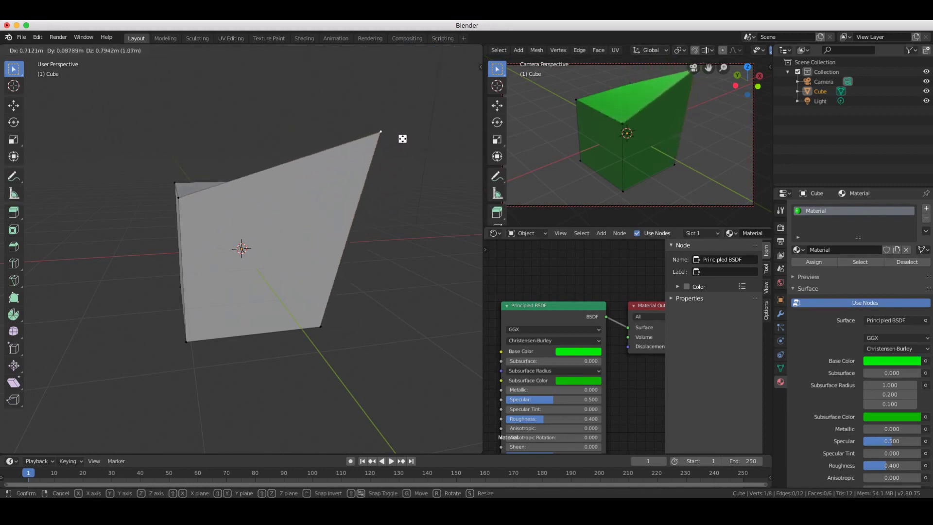
click(472, 135)
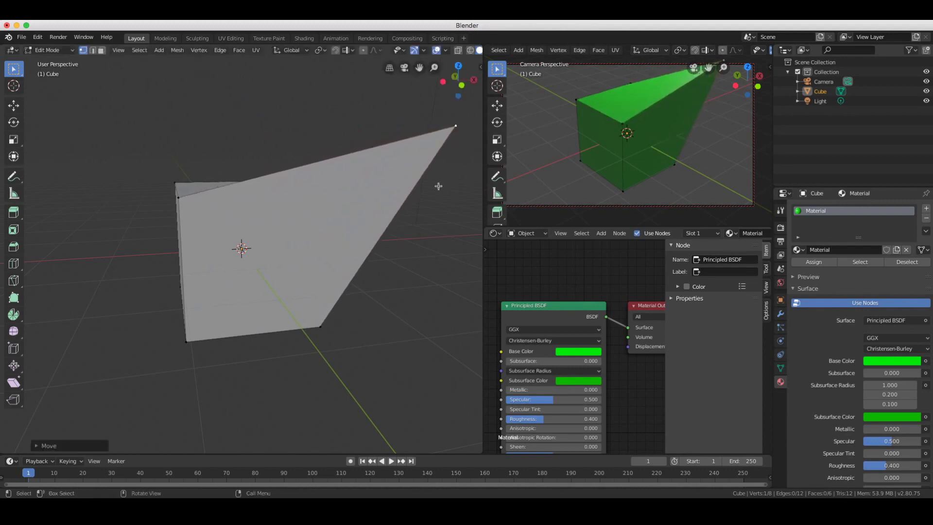
click(186, 341)
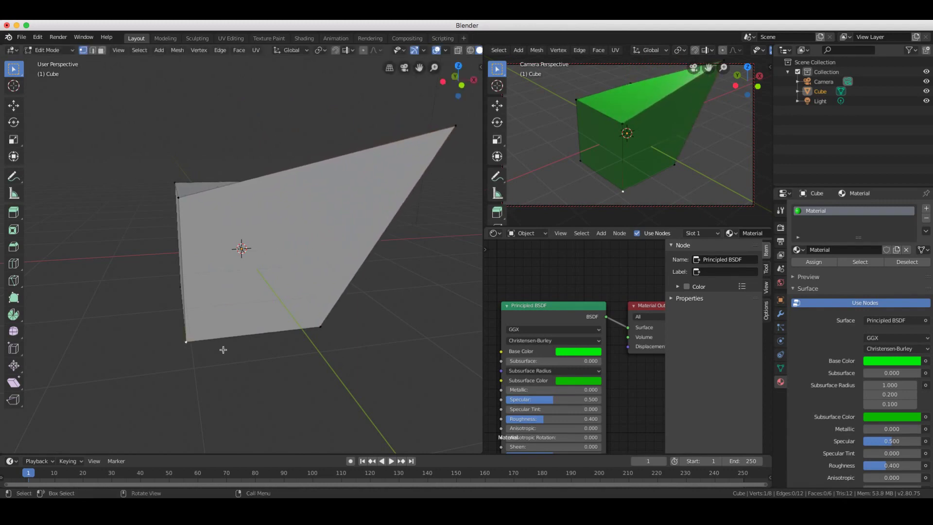
key(g)
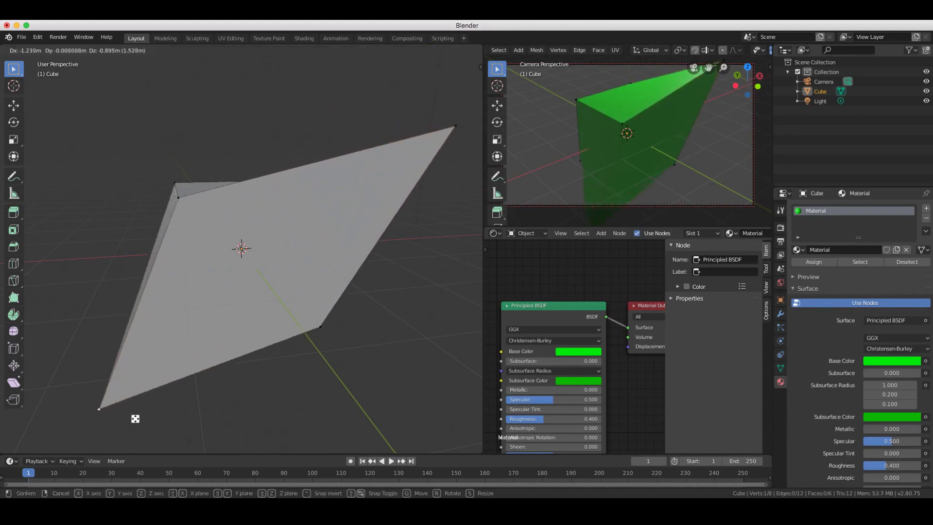
click(135, 419)
Pull the top-left corner vertex up and to the left.
middle_drag(283, 233, 196, 193)
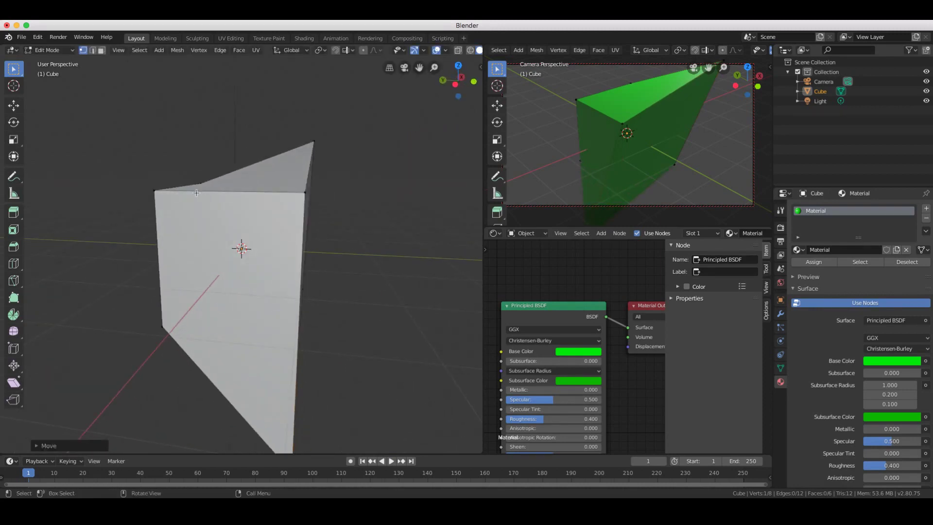
click(155, 190)
key(g)
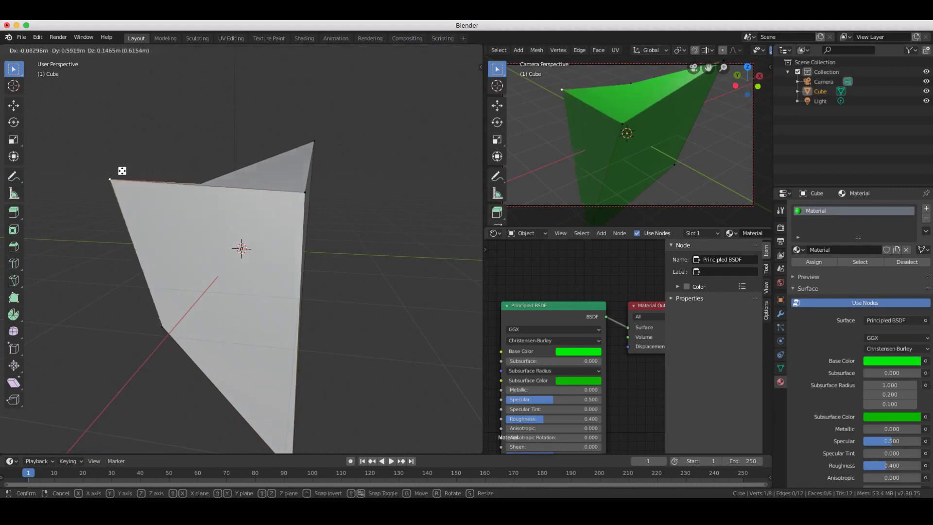
click(97, 119)
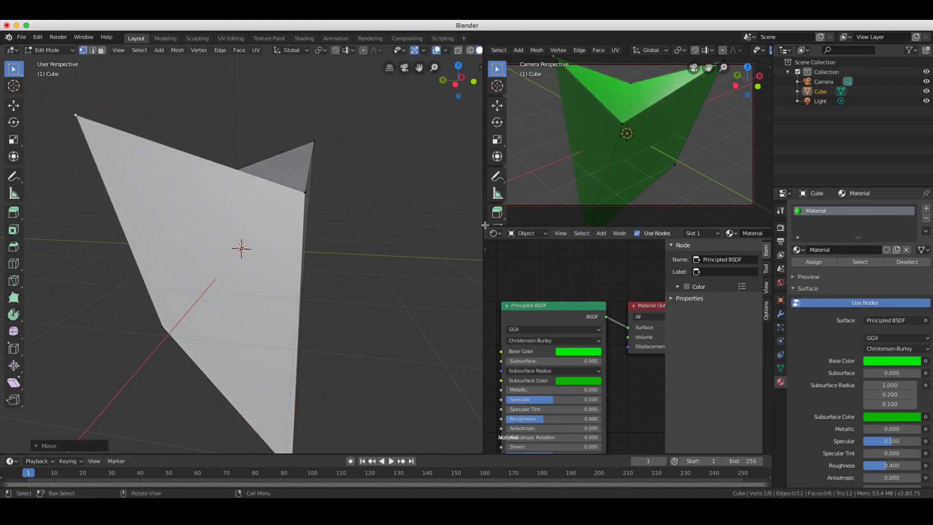
Drop the bottom corner vertex slightly lower.
ctrl+scroll(598, 179, down, 5)
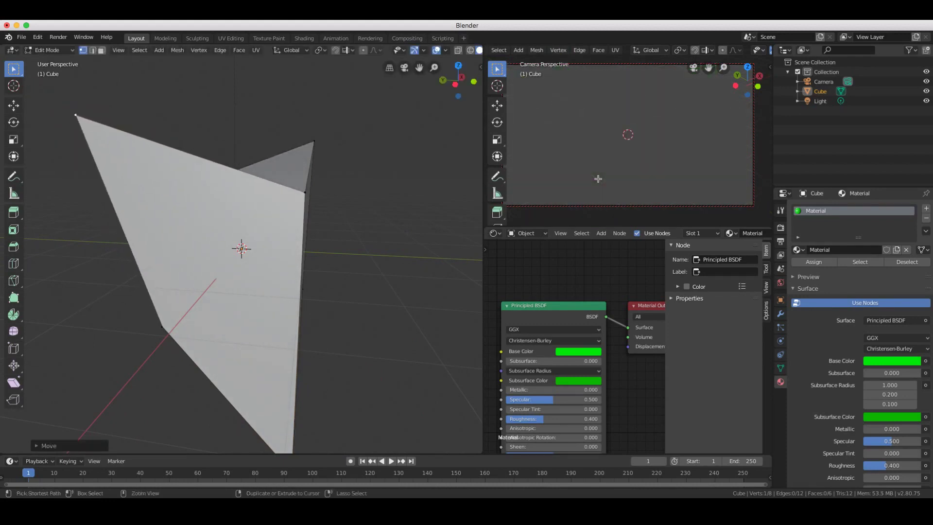
ctrl+scroll(598, 179, down, 6)
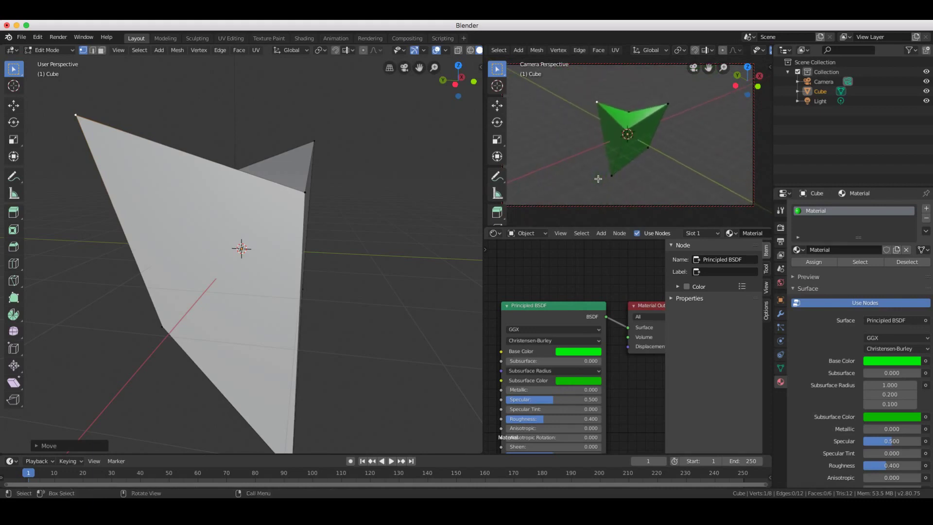
scroll(598, 179, right, 10)
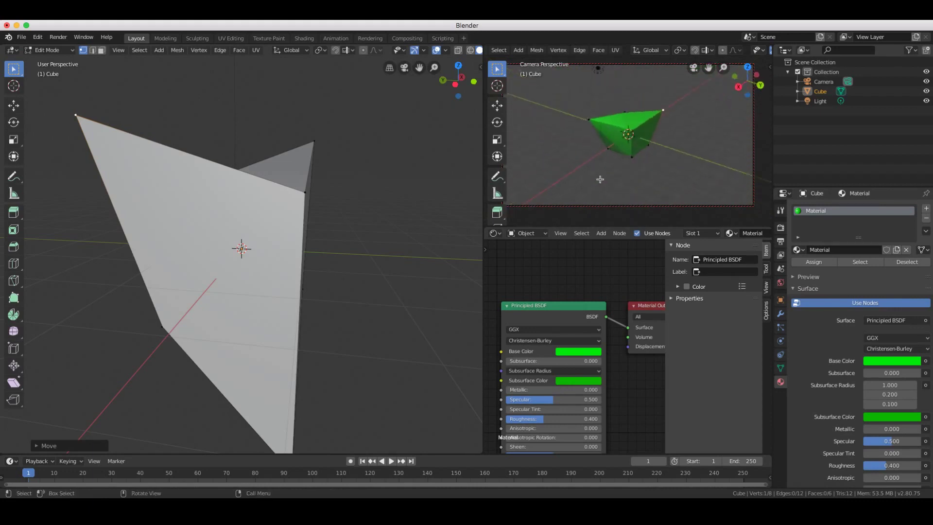
scroll(700, 146, right, 10)
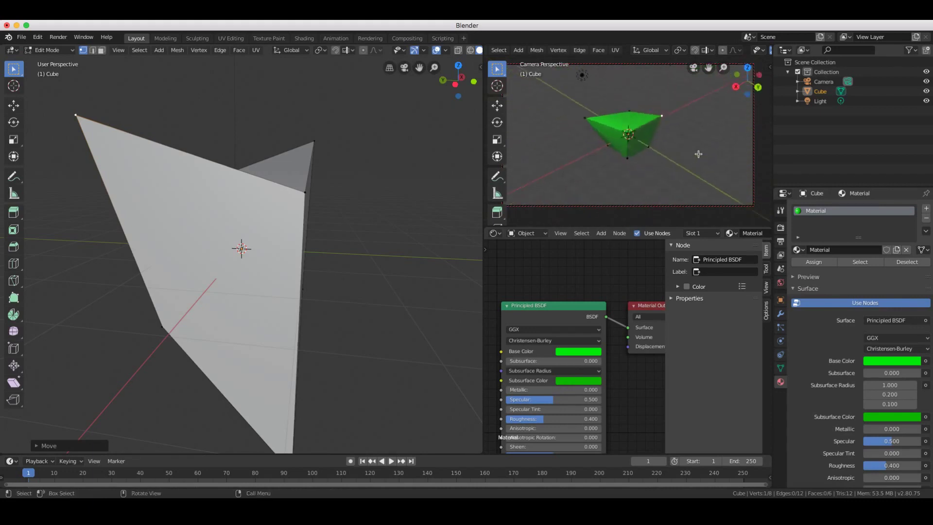
scroll(703, 137, right, 10)
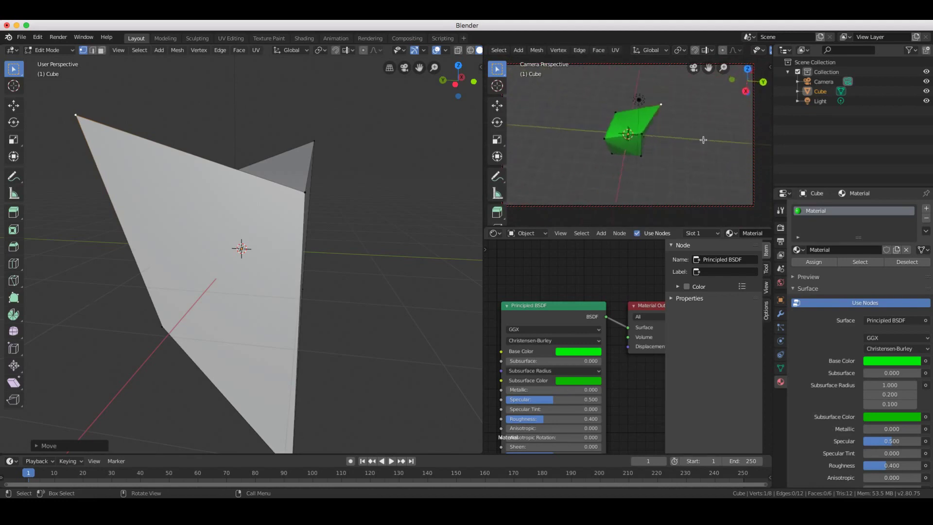
scroll(209, 325, right, 5)
scroll(210, 326, right, 5)
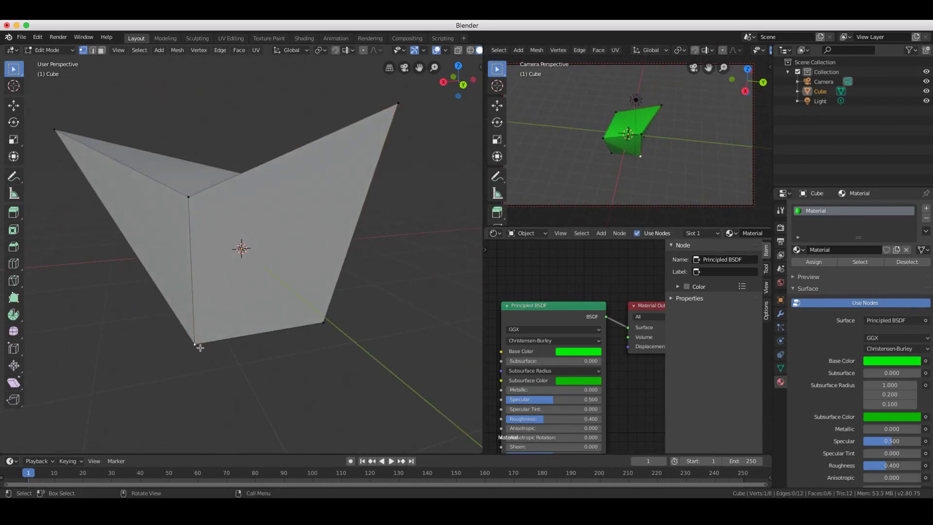
key(g)
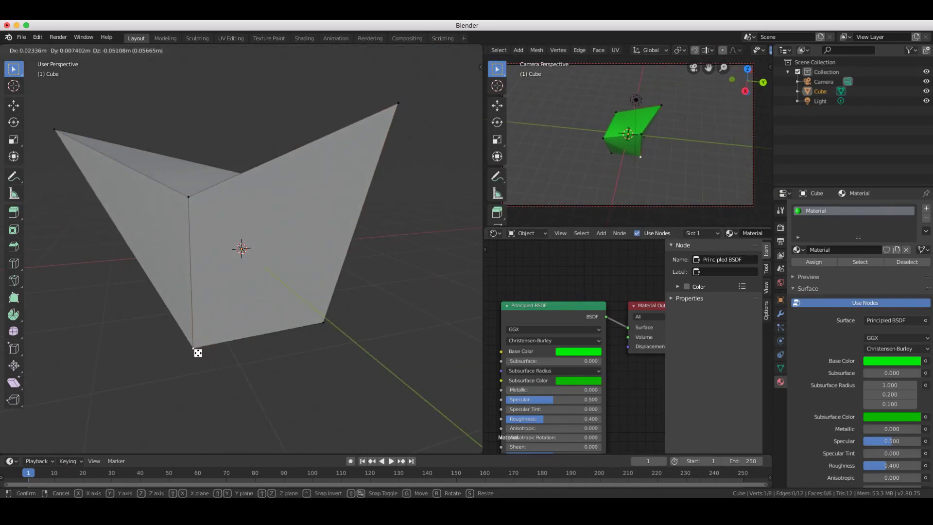
click(188, 400)
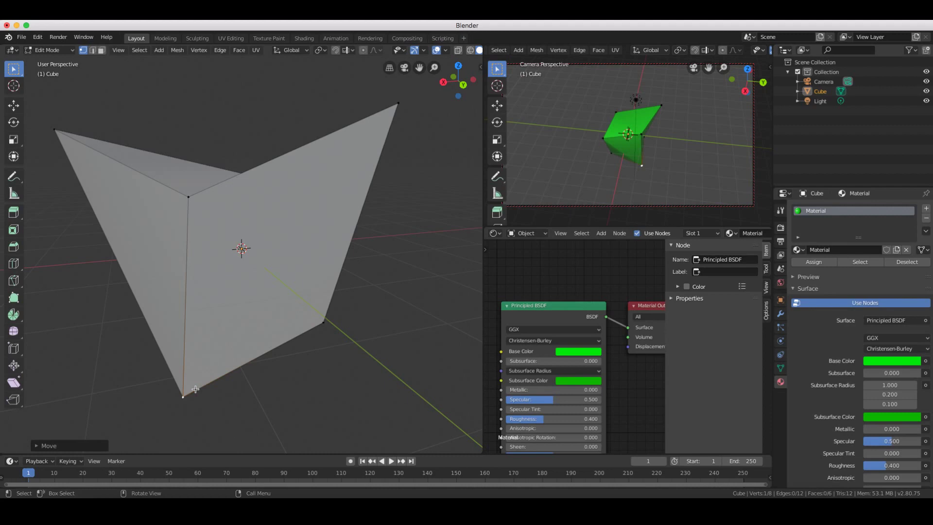
scroll(194, 389, up, 5)
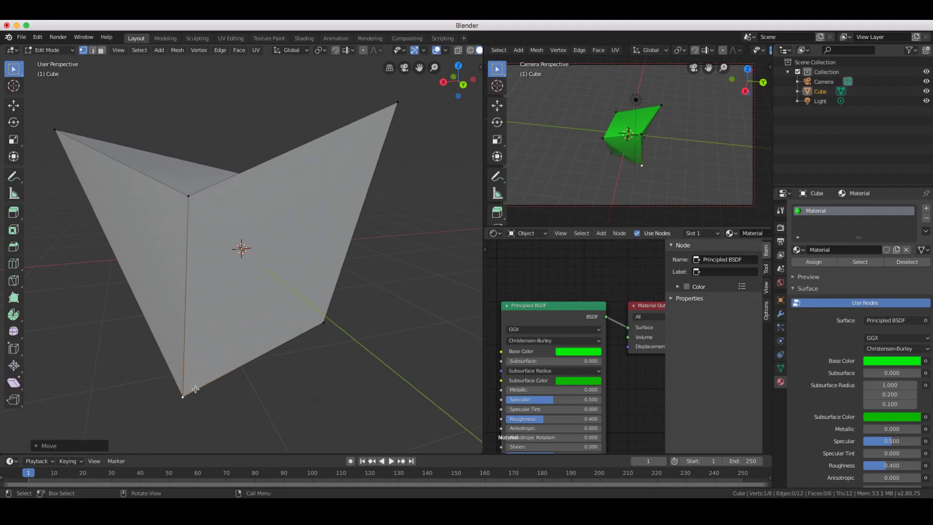
scroll(192, 391, down, 5)
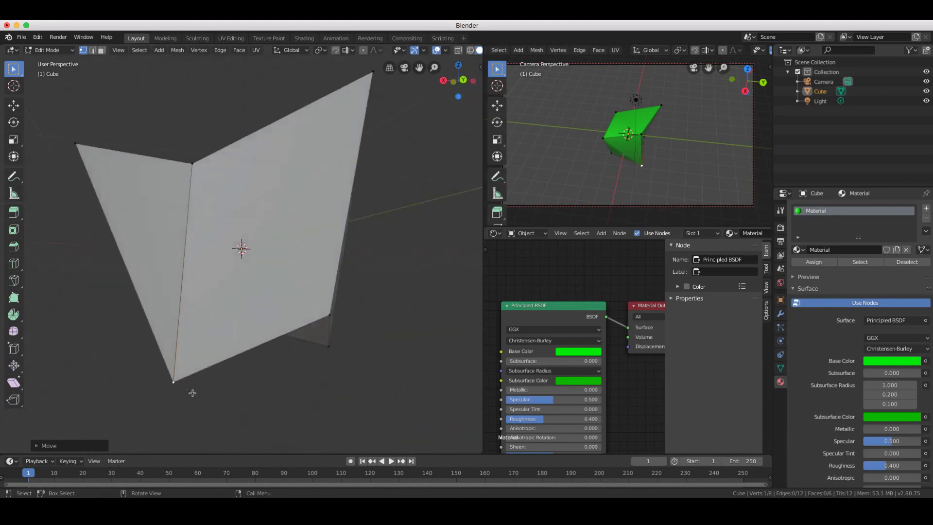
scroll(192, 387, up, 5)
scroll(189, 389, down, 8)
scroll(187, 394, up, 3)
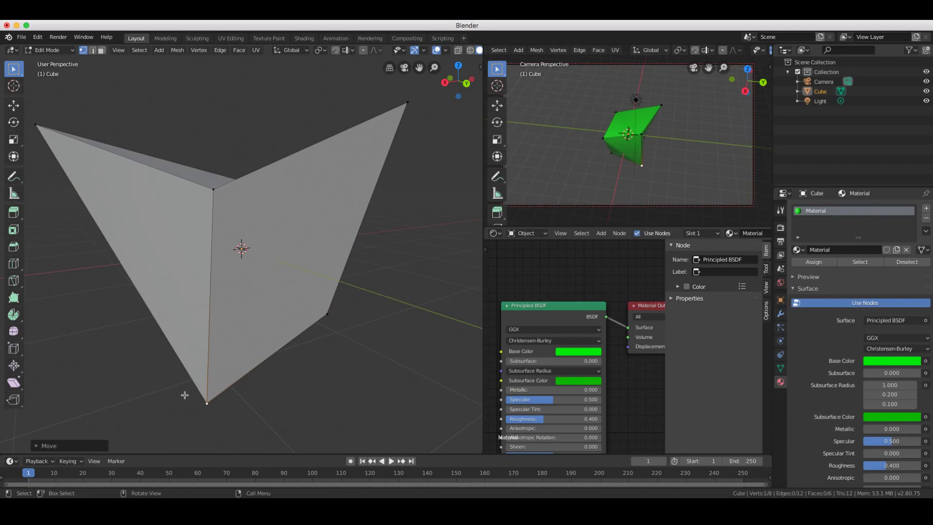
scroll(348, 423, up, 2)
scroll(346, 424, up, 2)
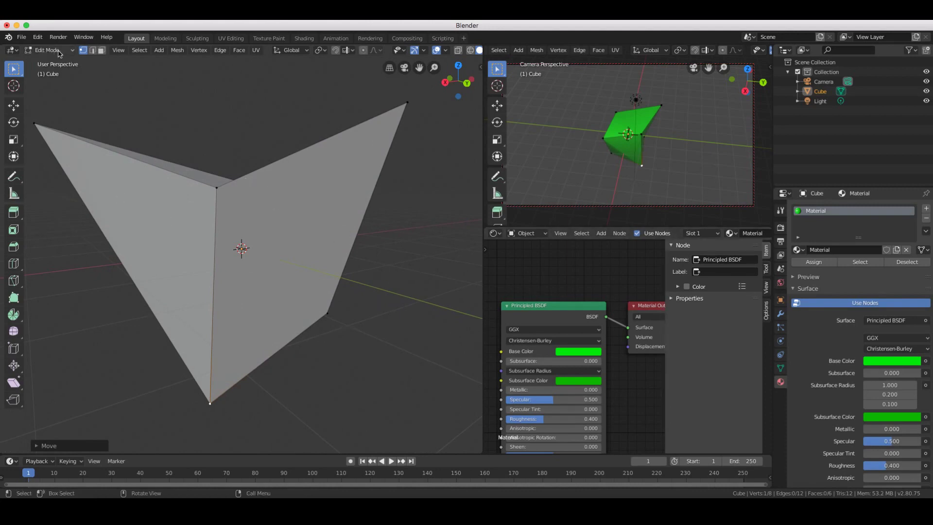
middle_drag(217, 199, 213, 205)
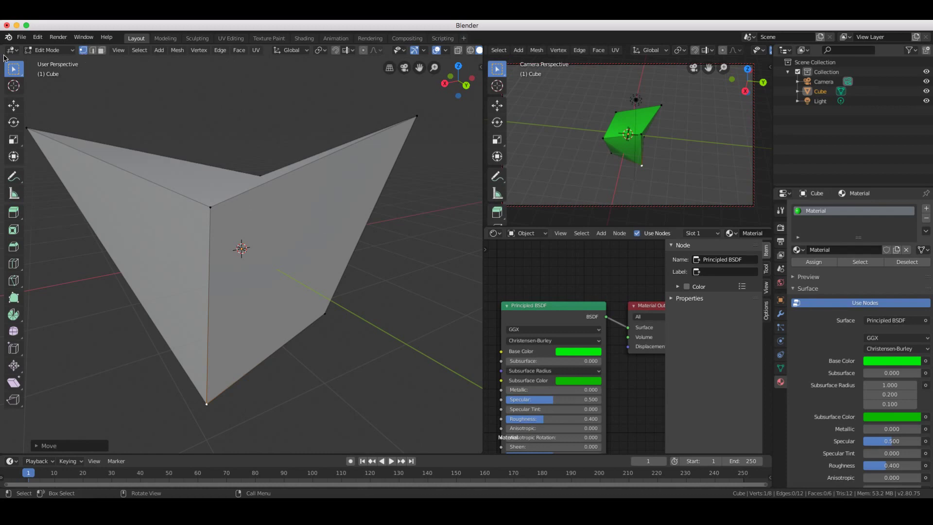
Try edge and vertex selection, then switch to Face select mode and select the top face.
click(94, 51)
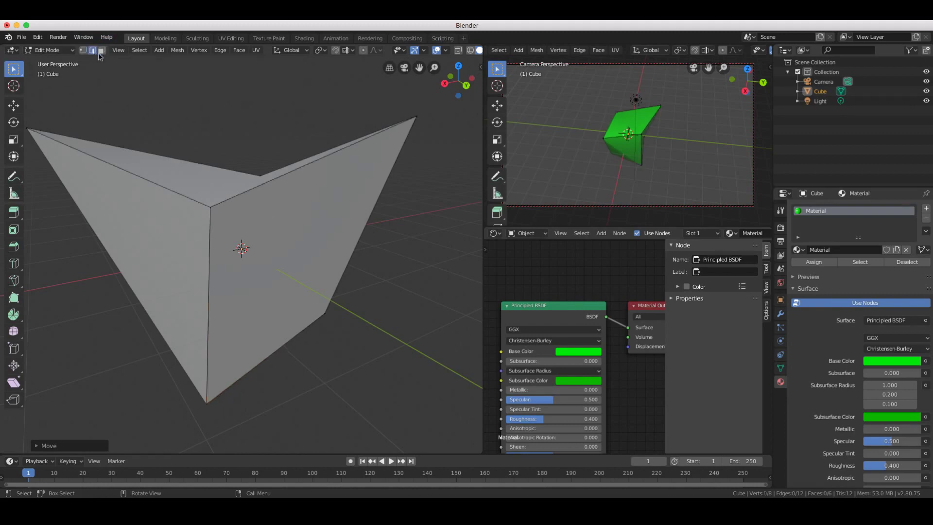
click(282, 175)
middle_drag(343, 168, 328, 194)
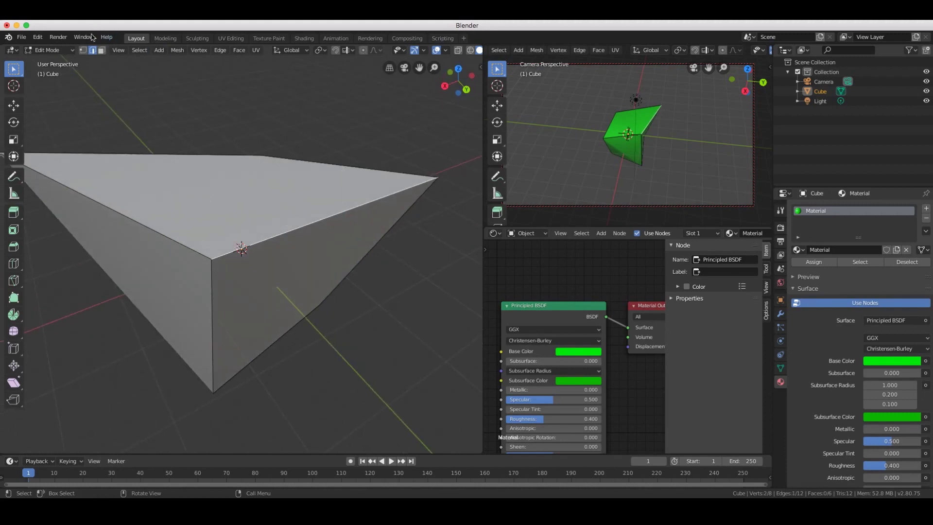
click(83, 50)
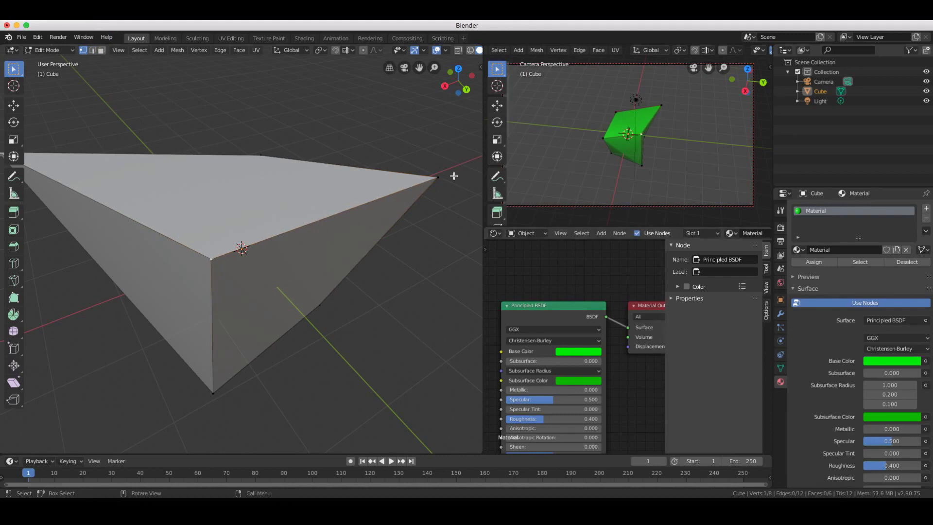
click(439, 177)
click(101, 51)
click(247, 197)
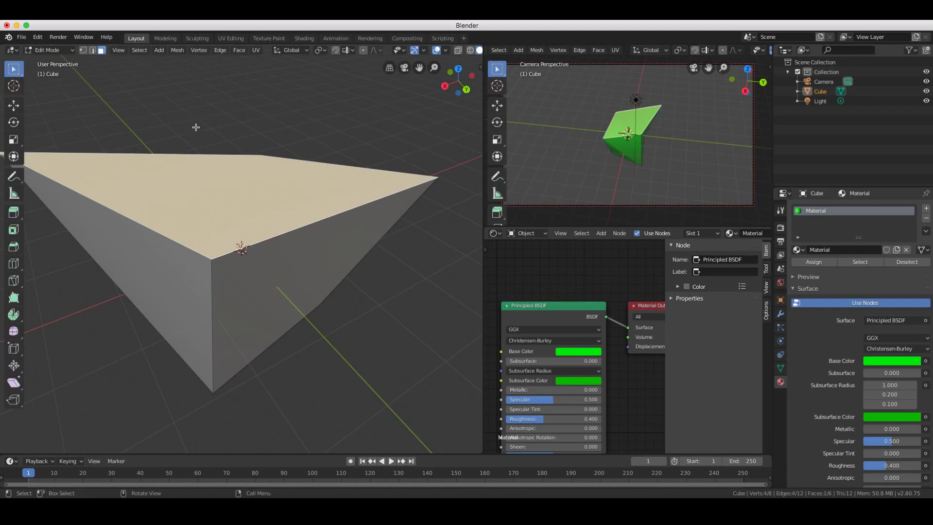
key(e)
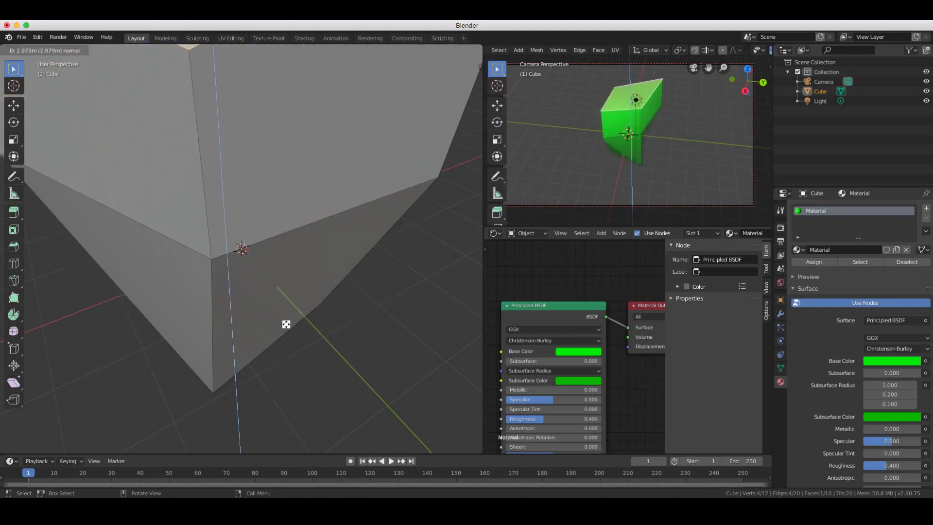
click(282, 239)
scroll(322, 312, down, 6)
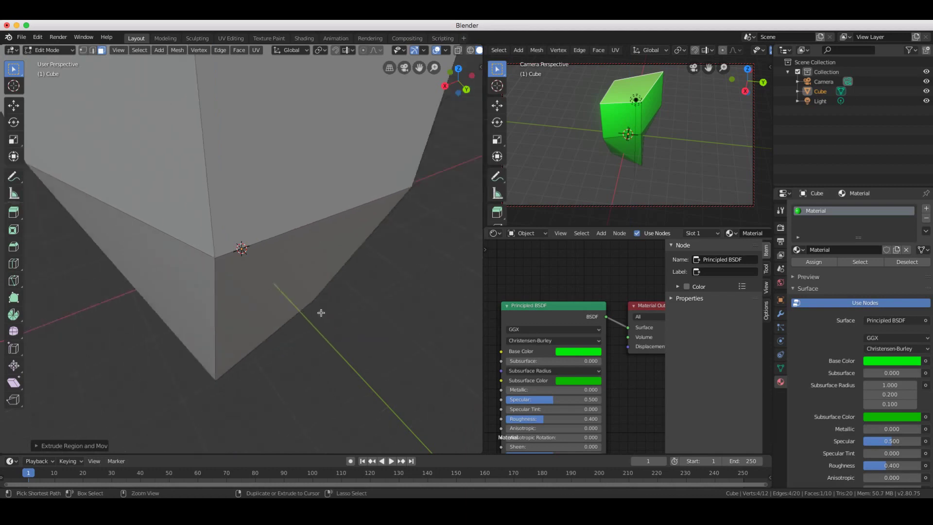
scroll(318, 313, left, 10)
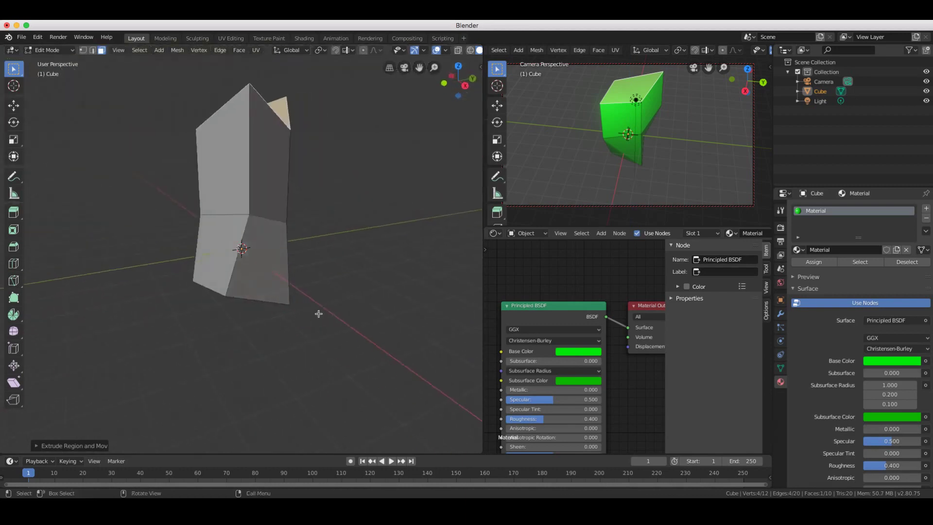
scroll(318, 314, left, 10)
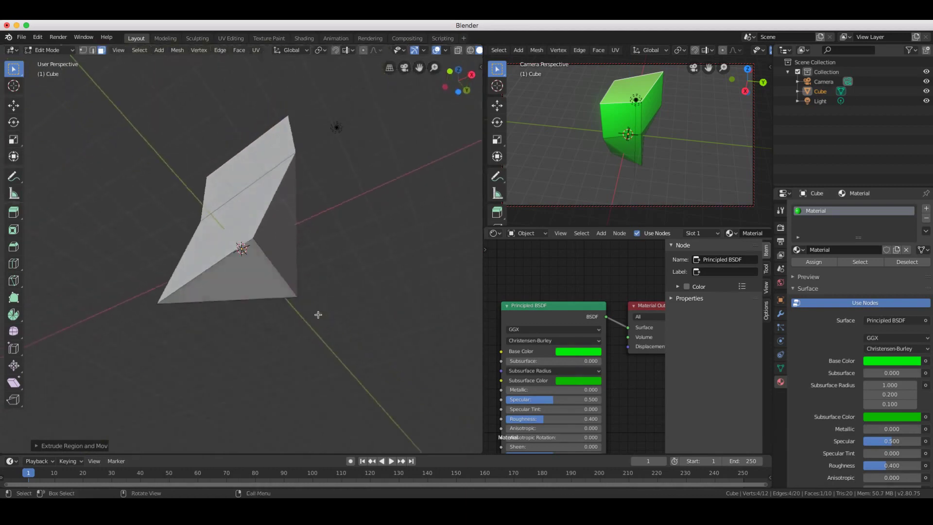
scroll(318, 314, left, 10)
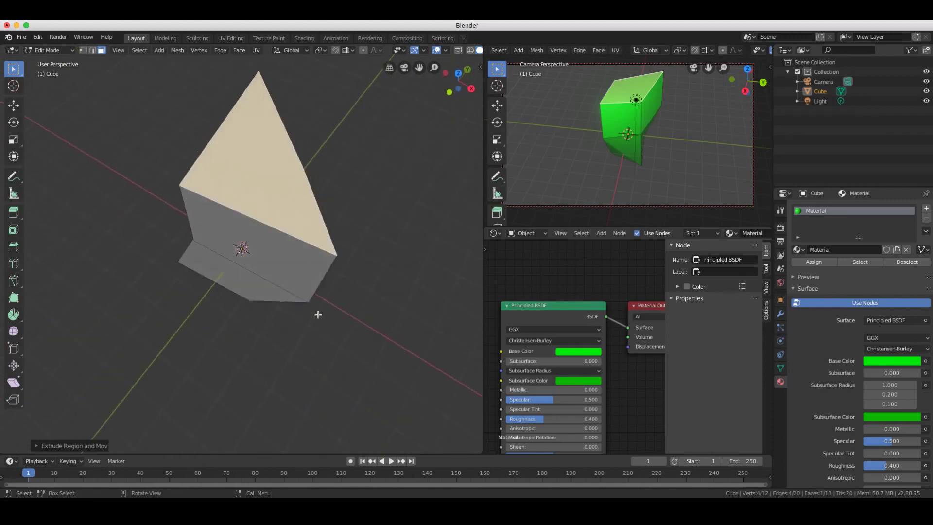
scroll(318, 315, left, 5)
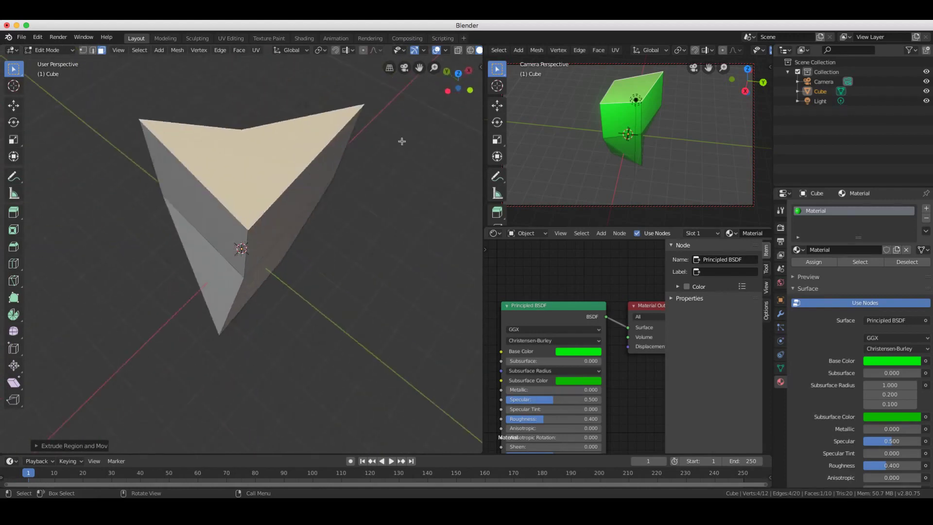
scroll(400, 143, up, 10)
scroll(399, 143, down, 3)
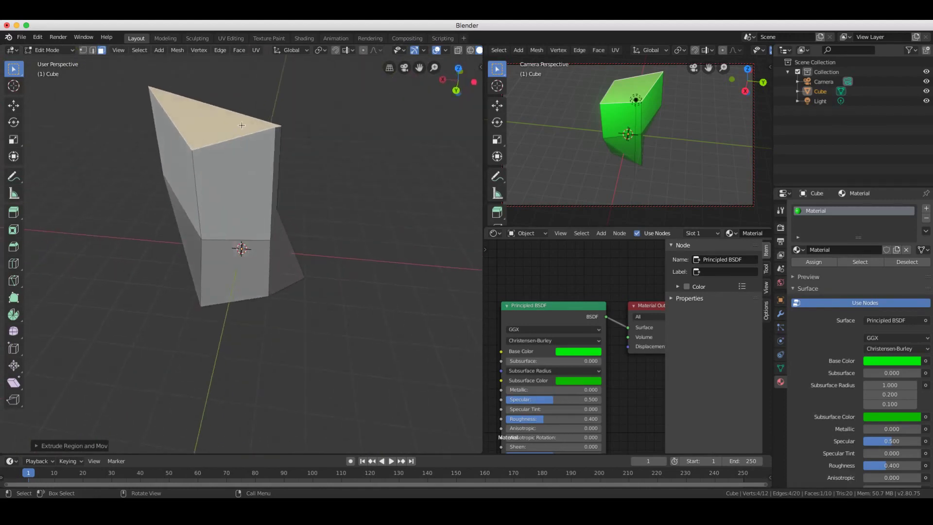
click(83, 50)
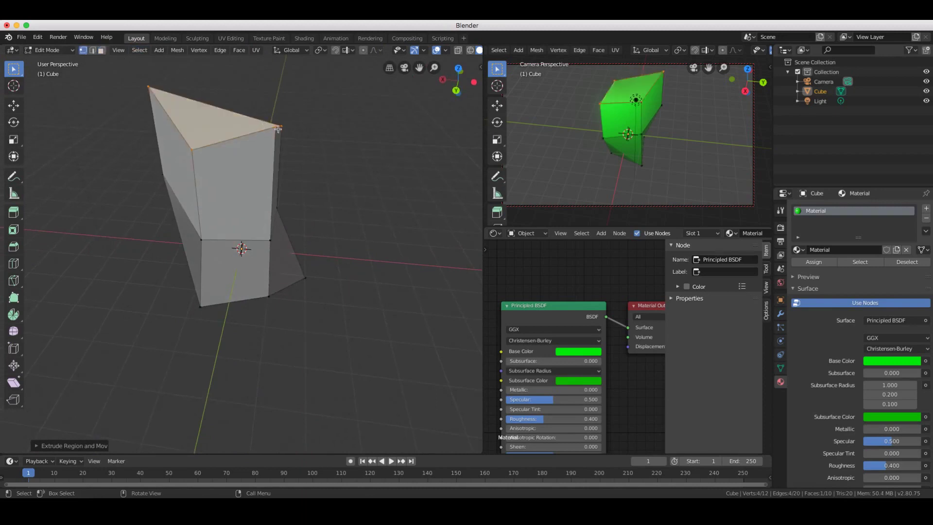
scroll(279, 128, down, 5)
scroll(279, 127, down, 1)
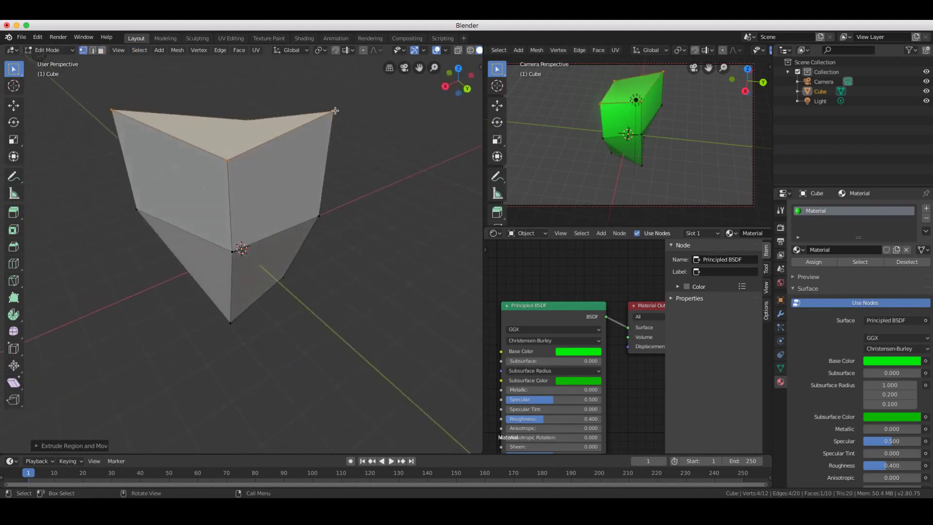
click(334, 111)
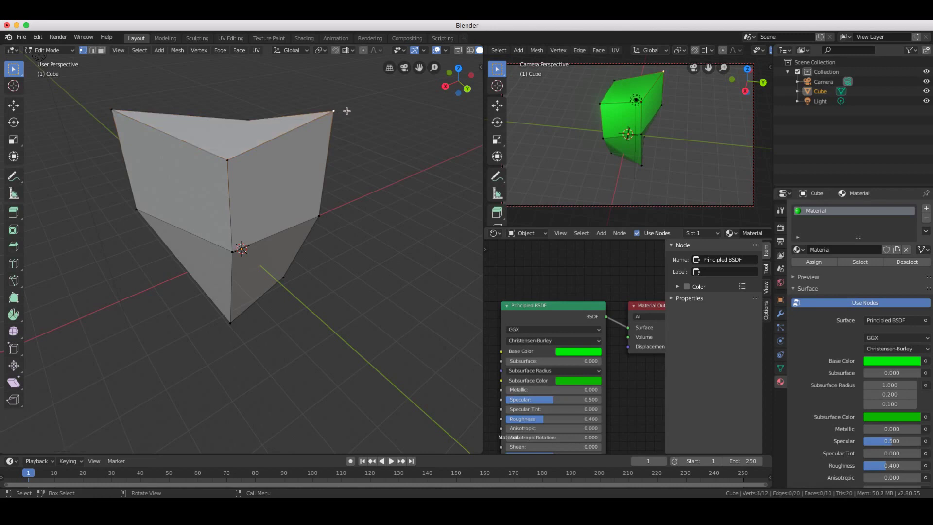
key(e)
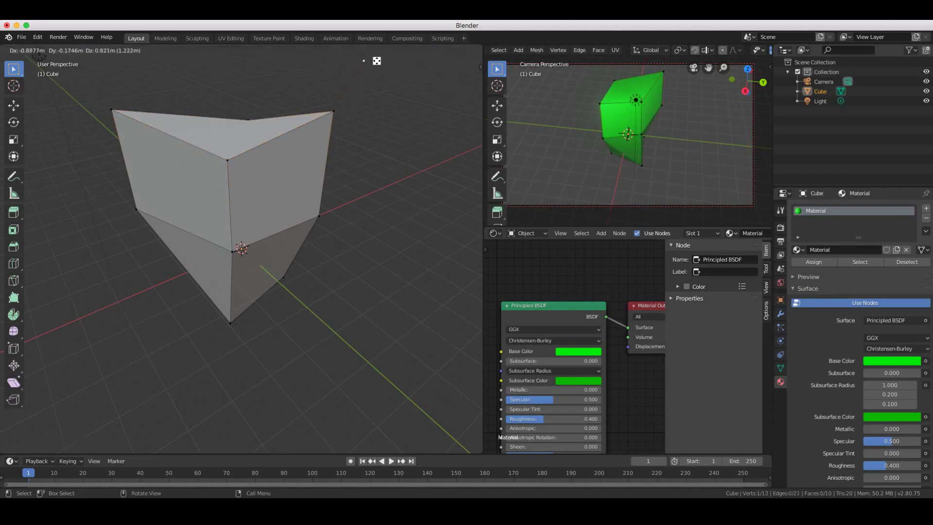
click(379, 56)
middle_drag(360, 97, 392, 177)
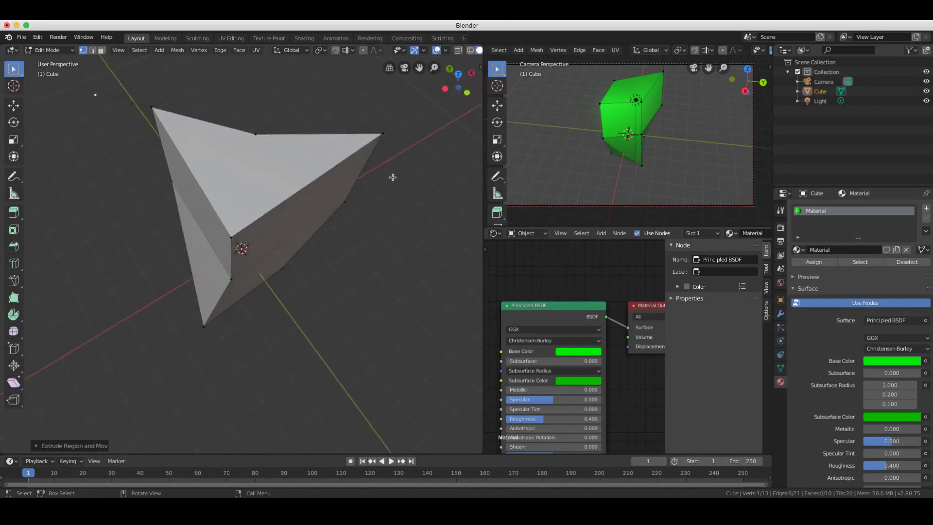
key(ctrl+z)
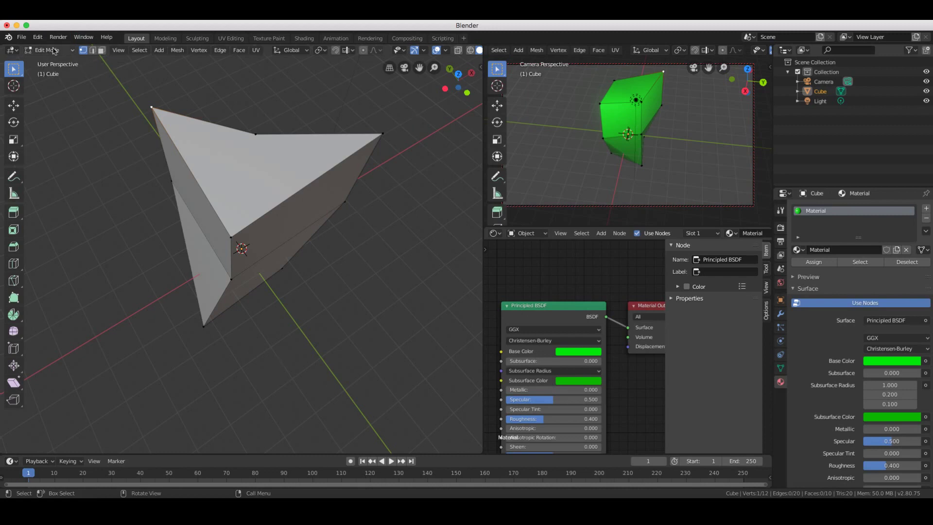
Box-select the mesh from several angles until all 12 vertices and 10 faces are selected.
drag(404, 92, 43, 368)
mouse_move(271, 266)
middle_down()
mouse_move(303, 228)
mouse_move(271, 267)
middle_up()
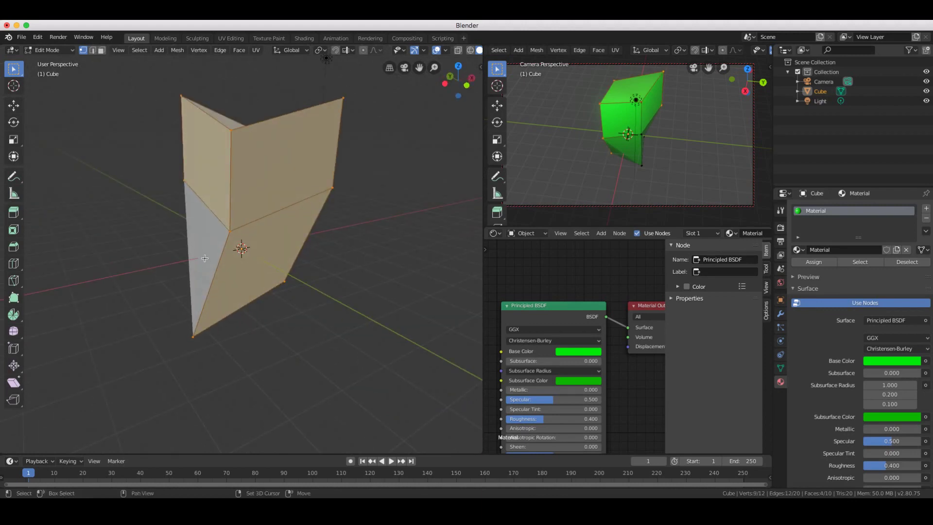
shift+drag(199, 388, 170, 198)
middle_drag(170, 198, 342, 383)
shift+drag(350, 393, 109, 200)
middle_drag(218, 273, 371, 350)
shift+drag(371, 350, 194, 214)
middle_drag(194, 214, 98, 87)
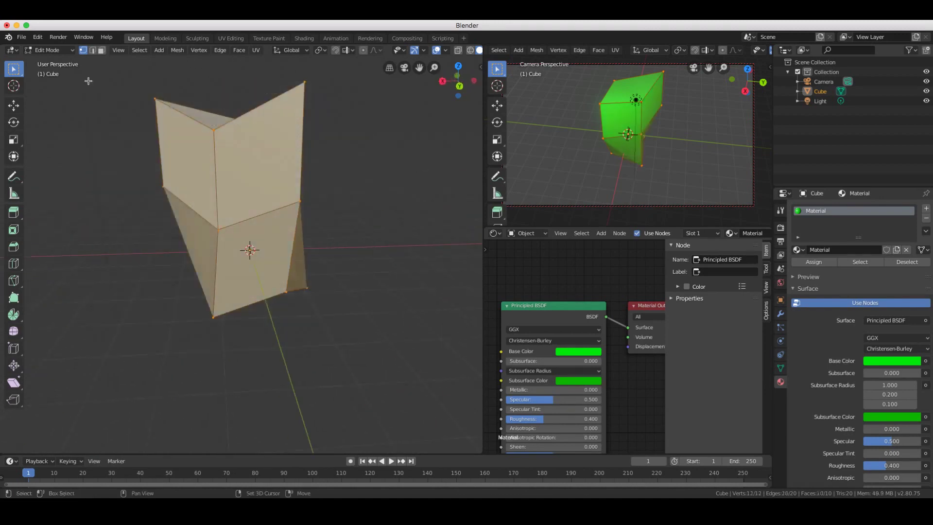
scroll(375, 233, left, 15)
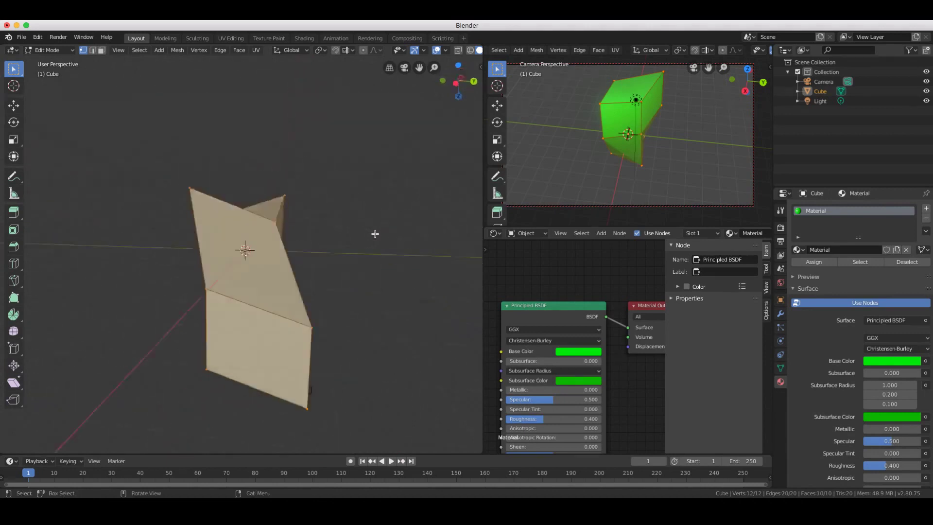
scroll(375, 234, left, 15)
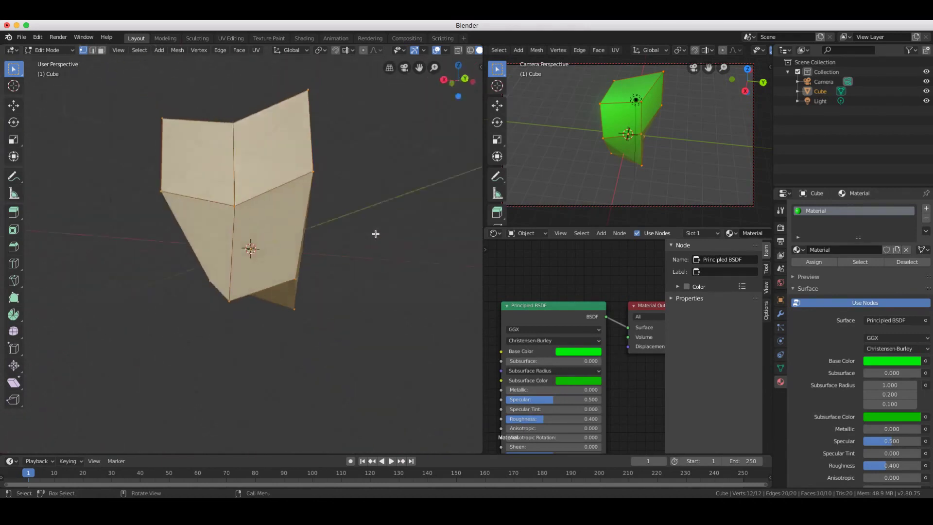
scroll(375, 234, left, 15)
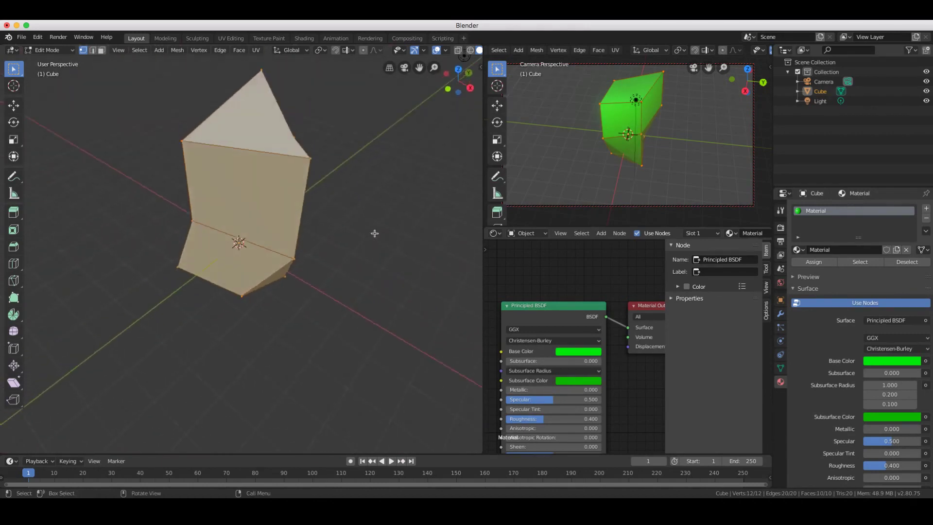
Subdivide the selected mesh four times from the right-click menu.
right_click(358, 153)
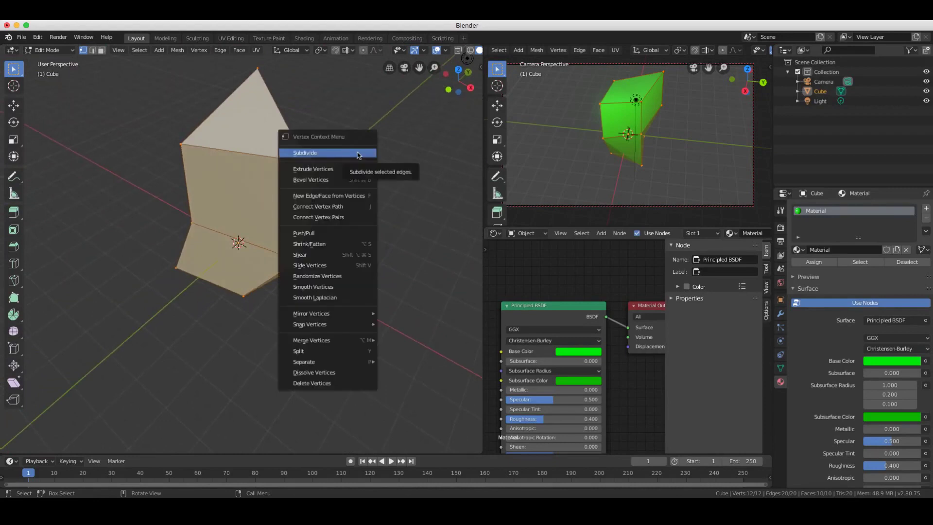
click(357, 154)
right_click(358, 153)
click(358, 153)
right_click(358, 153)
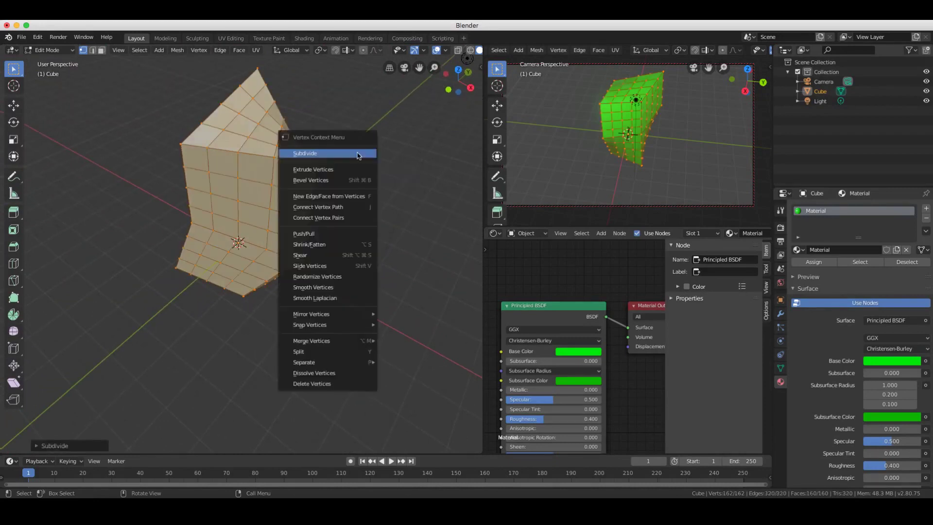
click(357, 154)
right_click(358, 152)
click(358, 153)
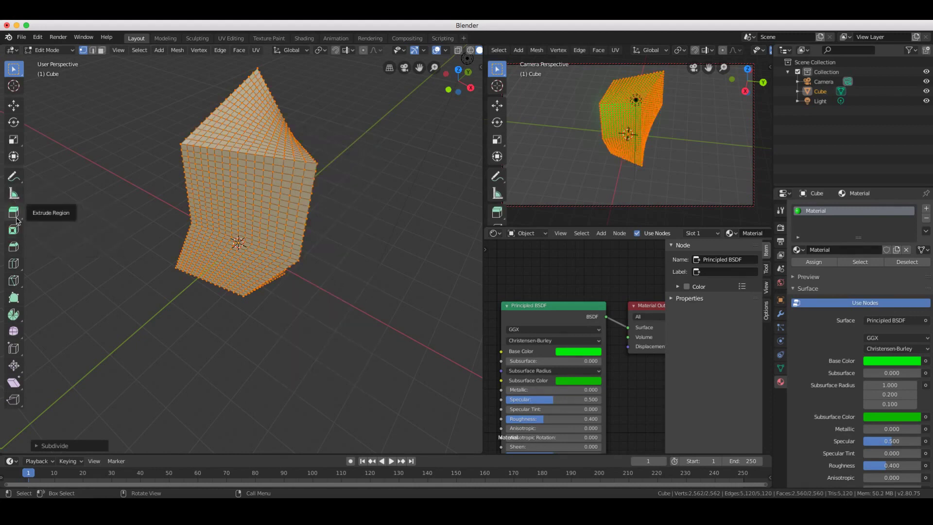
Reselect the whole mesh and undo back to a single subdivision with 42 vertices.
click(14, 248)
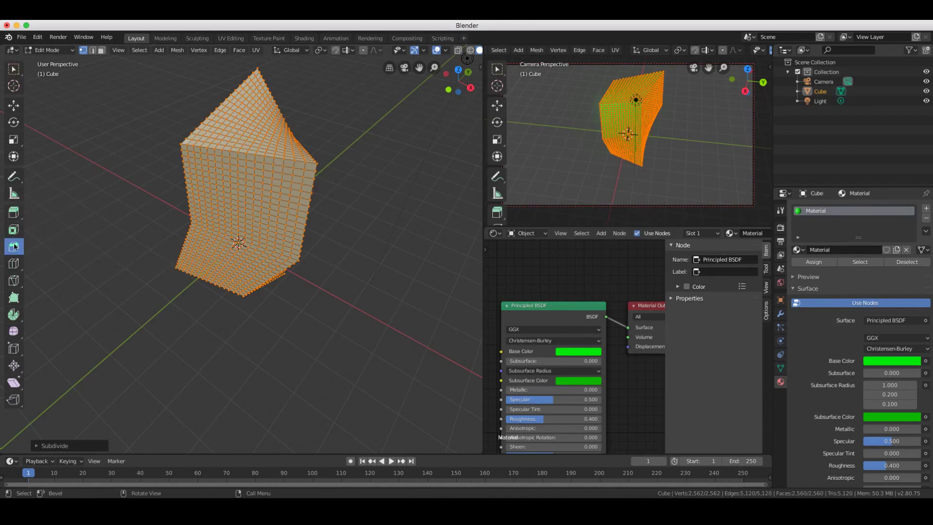
key(alt+a)
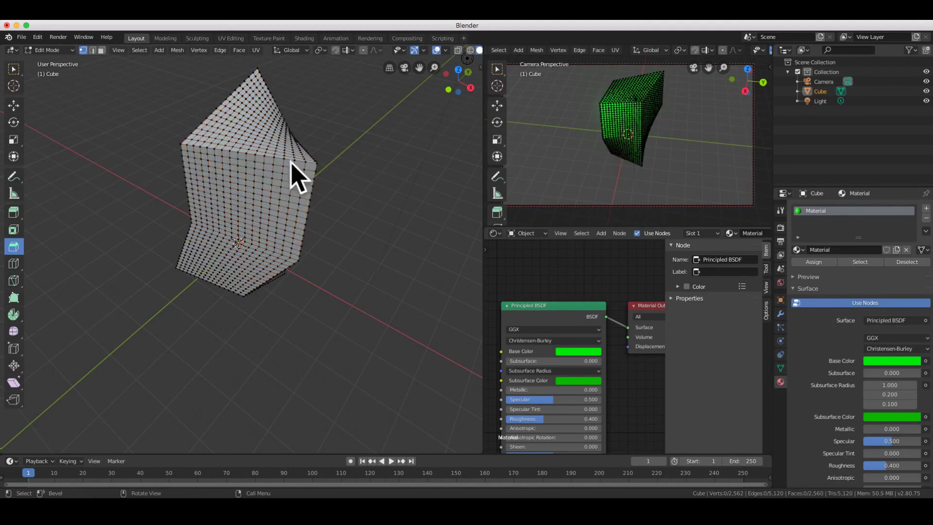
key(ctrl+i)
key(ctrl+z)
key(ctrl+z)
key(ctrl+z)
key(ctrl+z)
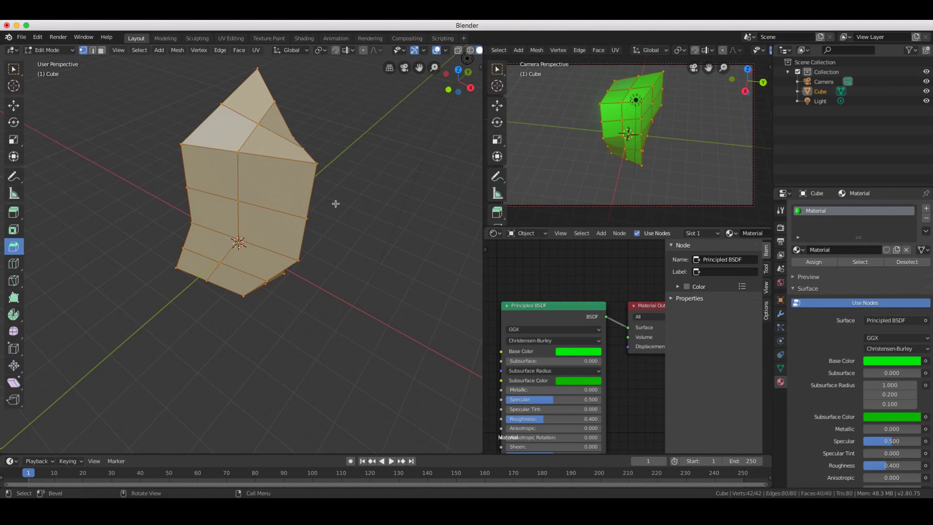
With the Inset Faces tool in face select mode, select only the upper right face.
key(alt+a)
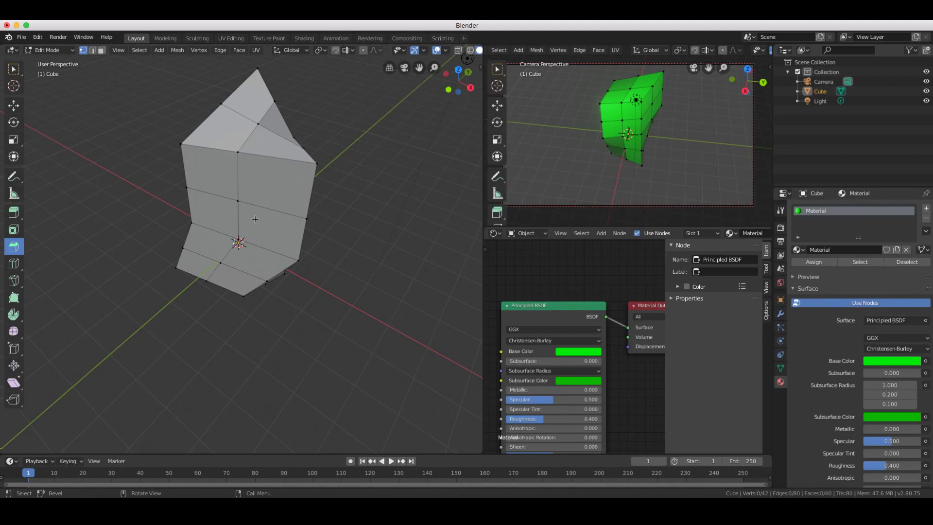
right_click(378, 204)
click(14, 229)
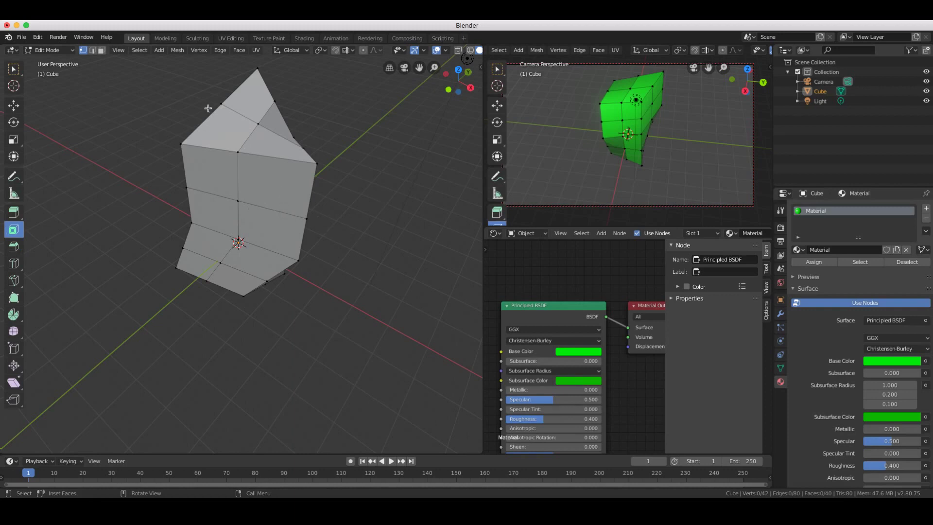
click(101, 50)
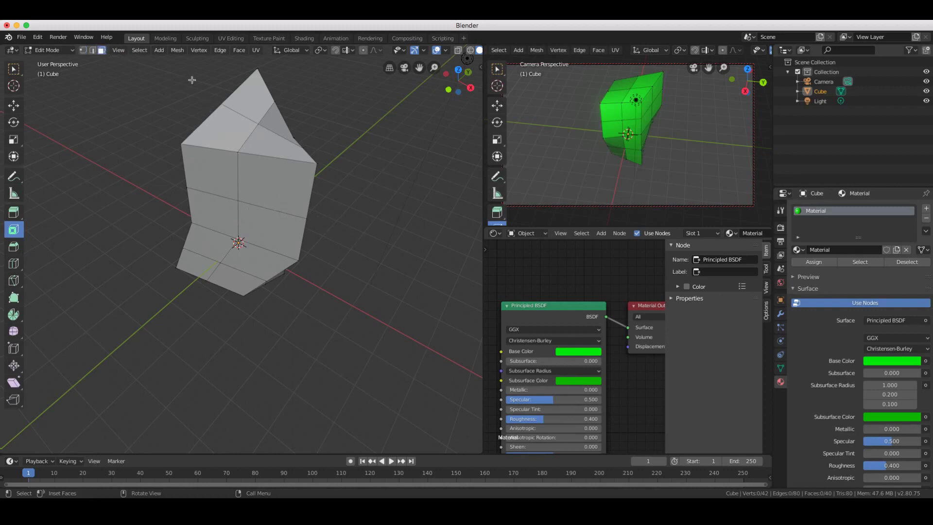
click(262, 182)
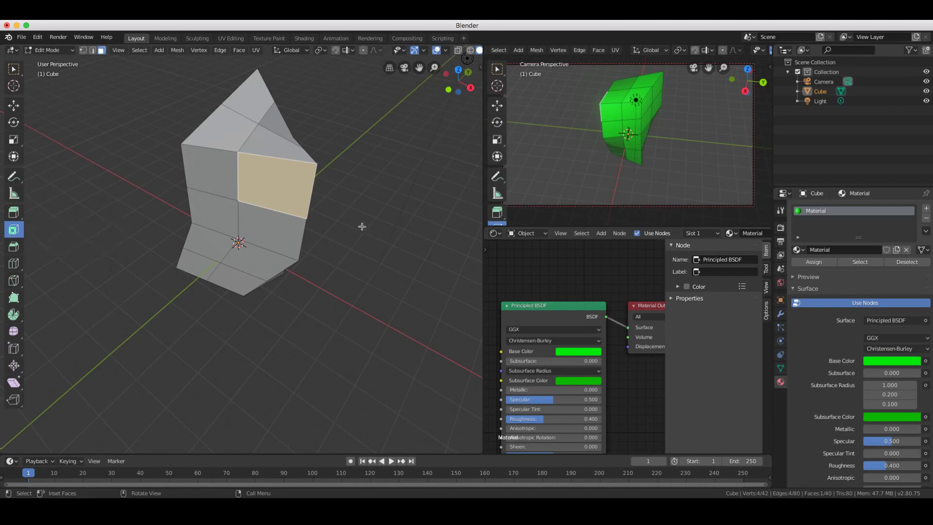
key(shift+space)
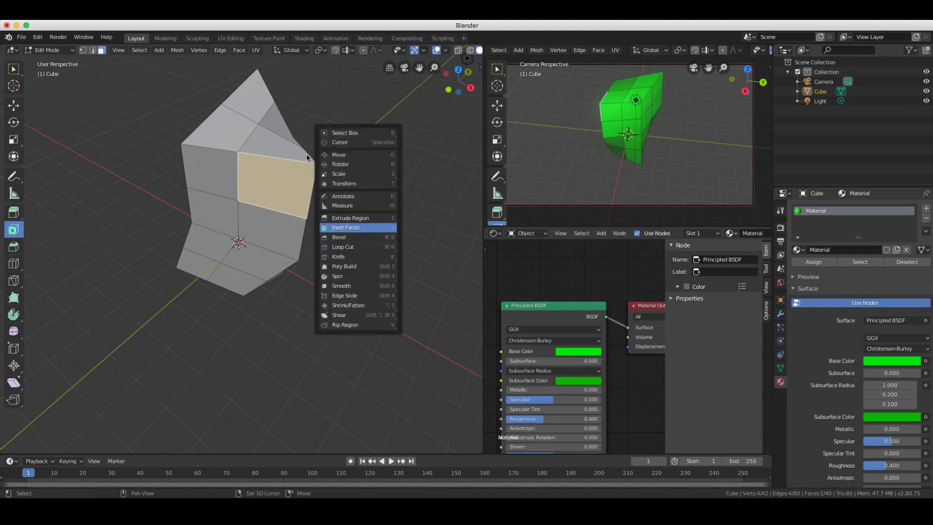
key(Escape)
key(shift+space)
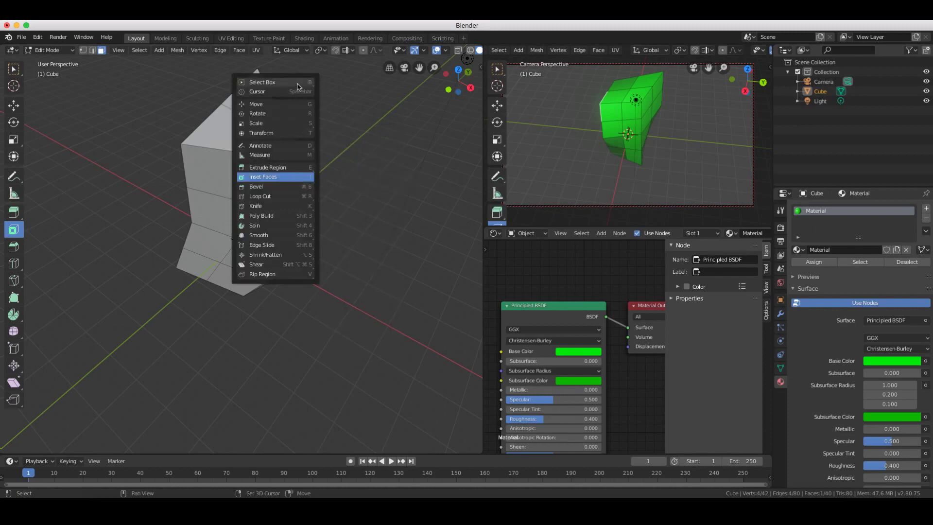
key(Escape)
key(shift+space)
key(Escape)
key(shift+space)
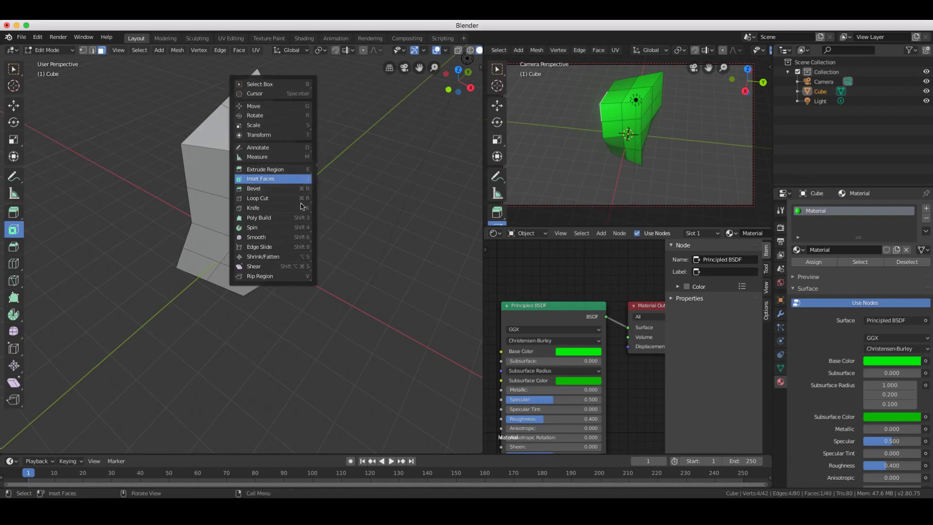
key(Escape)
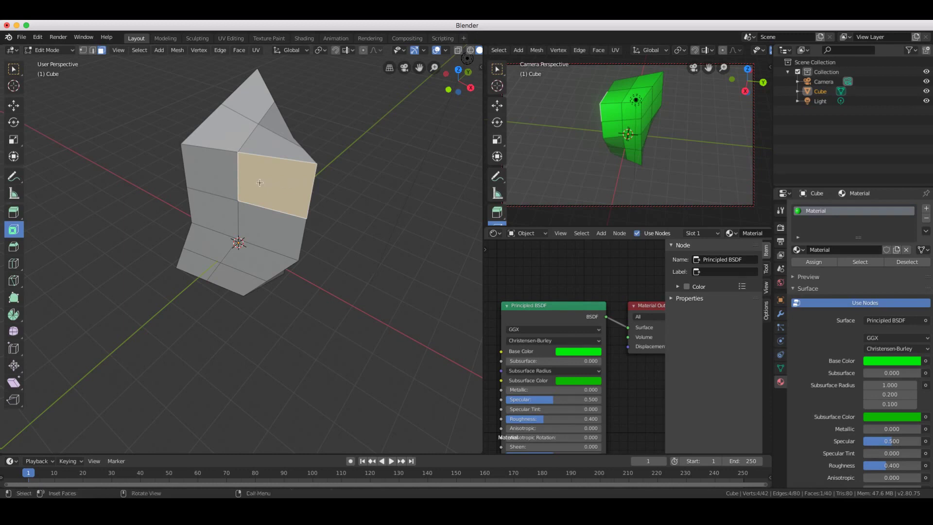
right_click(282, 183)
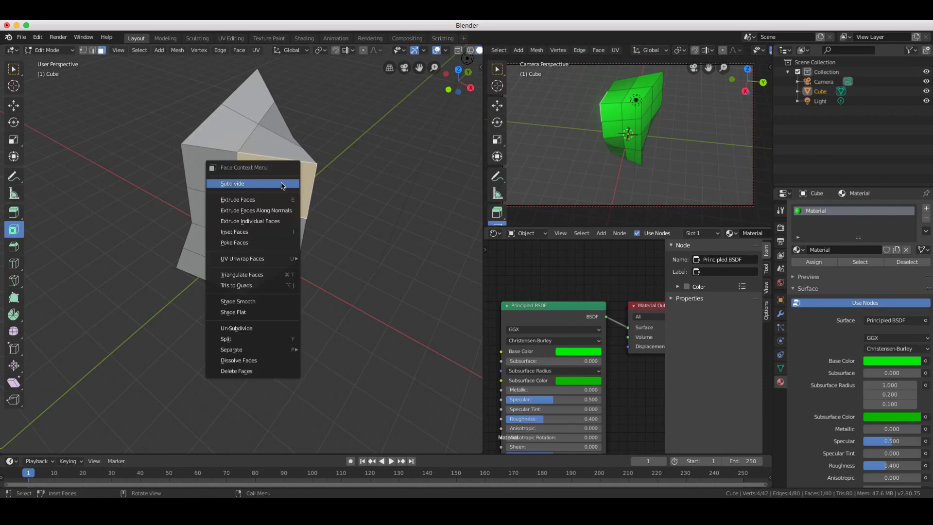
Scale the selected upper-right side face down to about 0.76.
click(363, 176)
click(290, 206)
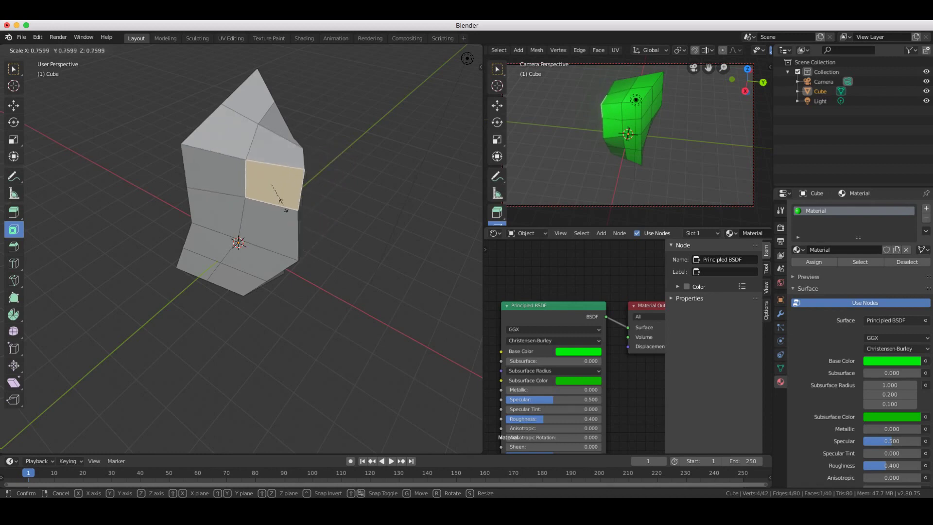
click(280, 206)
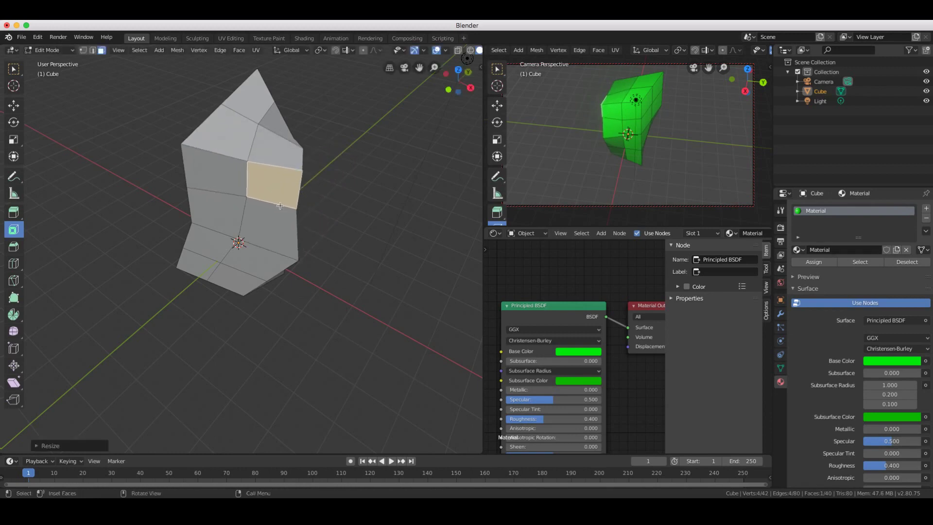
Inset the small upper face, then inset the larger face below at zero thickness.
middle_drag(375, 239, 305, 178)
scroll(305, 179, down, 10)
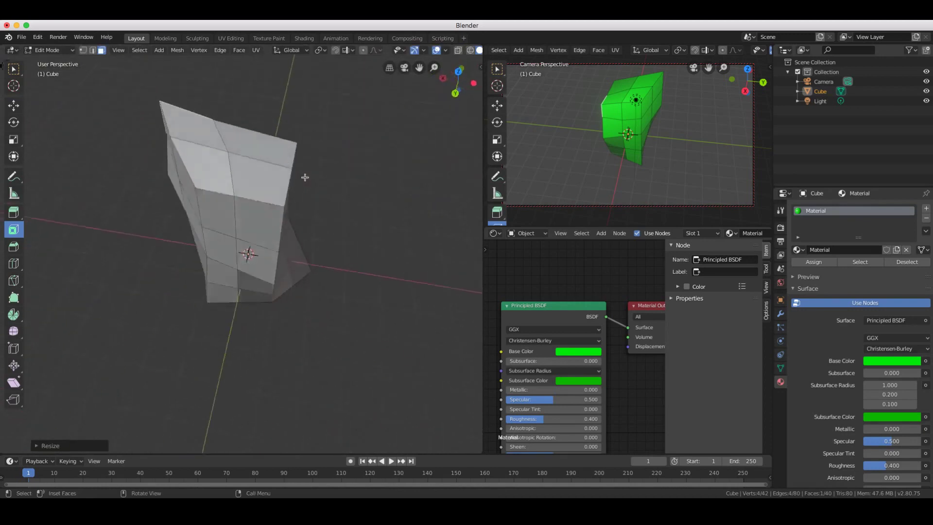
scroll(305, 178, down, 10)
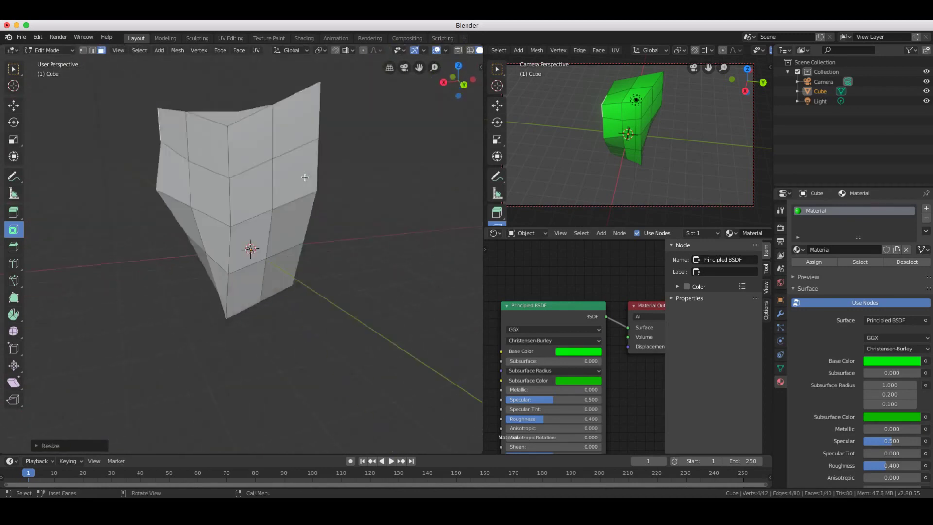
scroll(305, 177, down, 10)
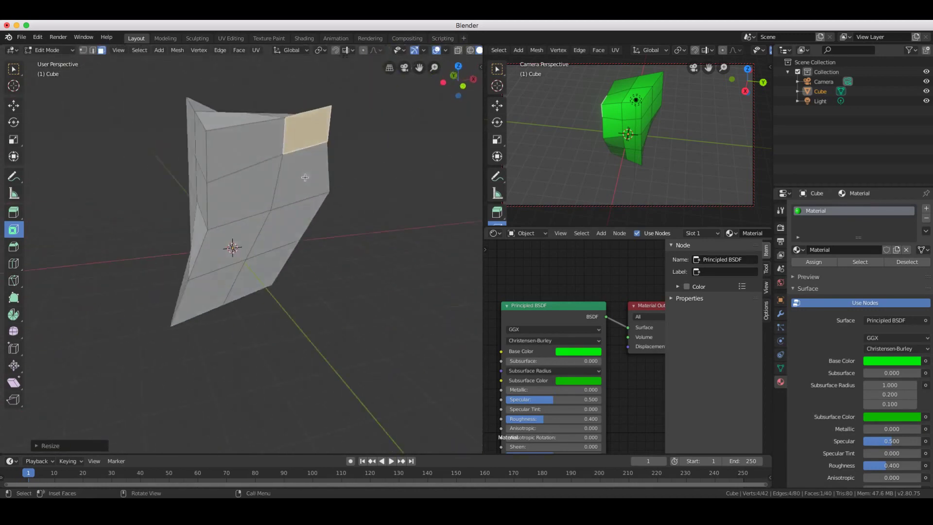
scroll(304, 176, down, 10)
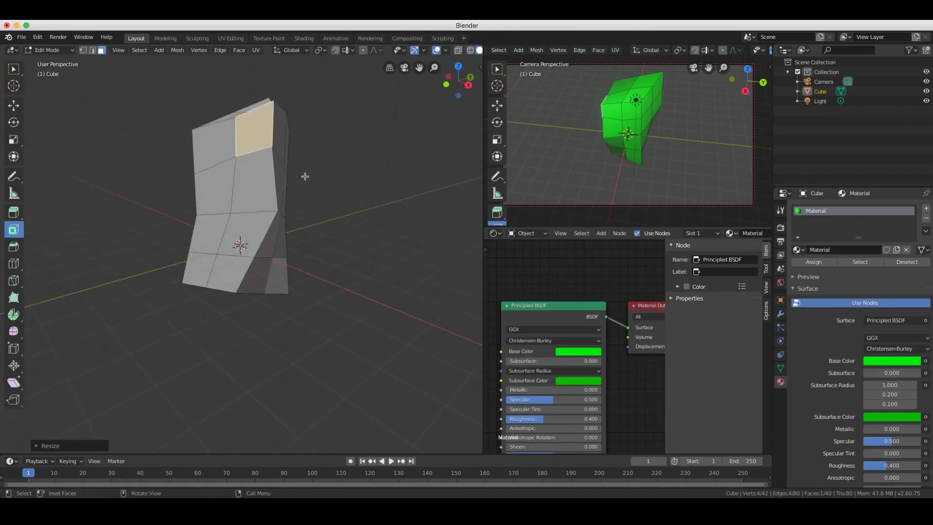
drag(320, 121, 314, 137)
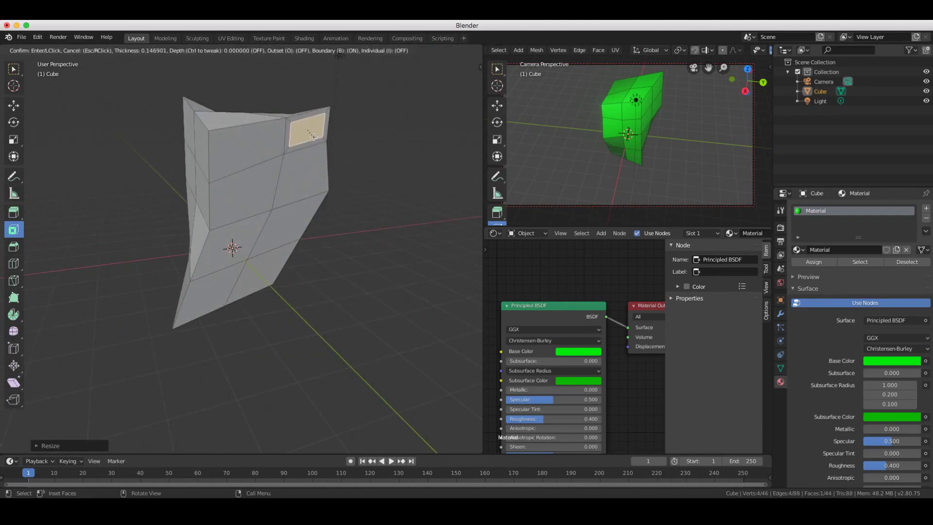
drag(313, 136, 314, 137)
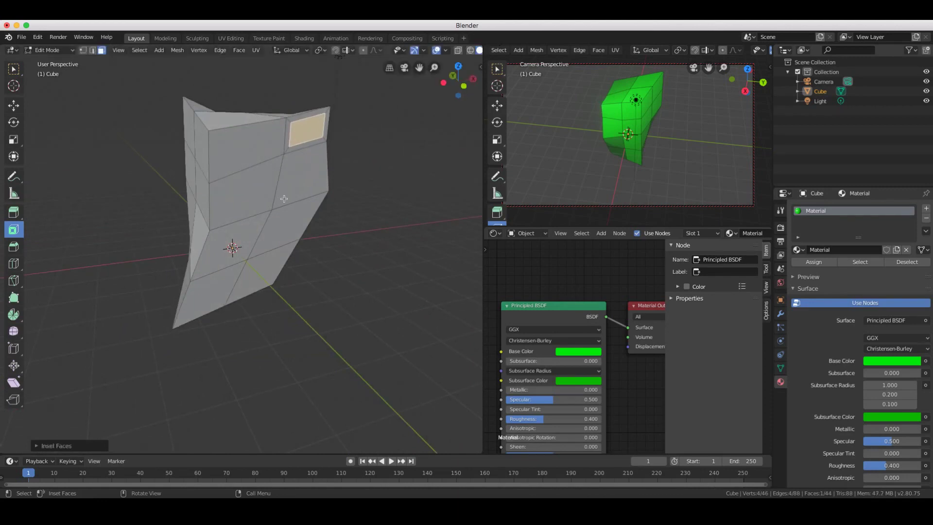
click(312, 179)
drag(313, 179, 321, 180)
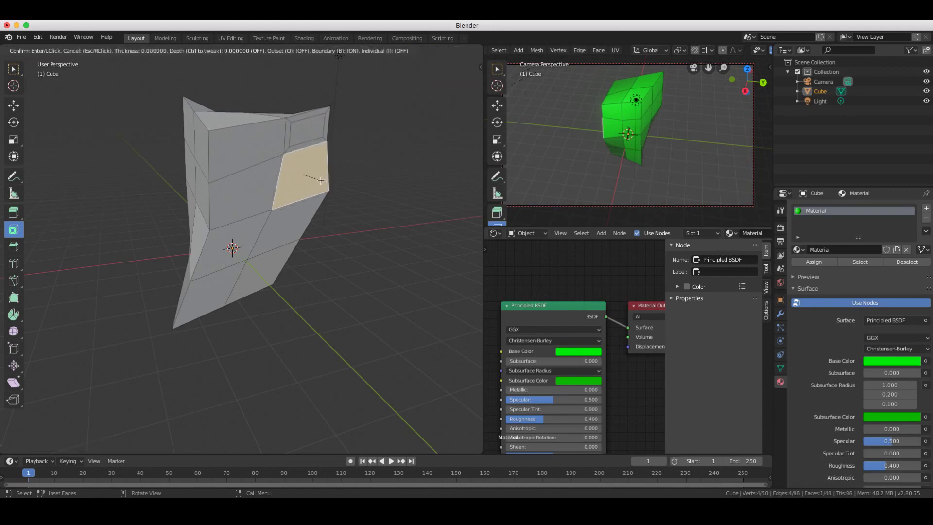
click(313, 162)
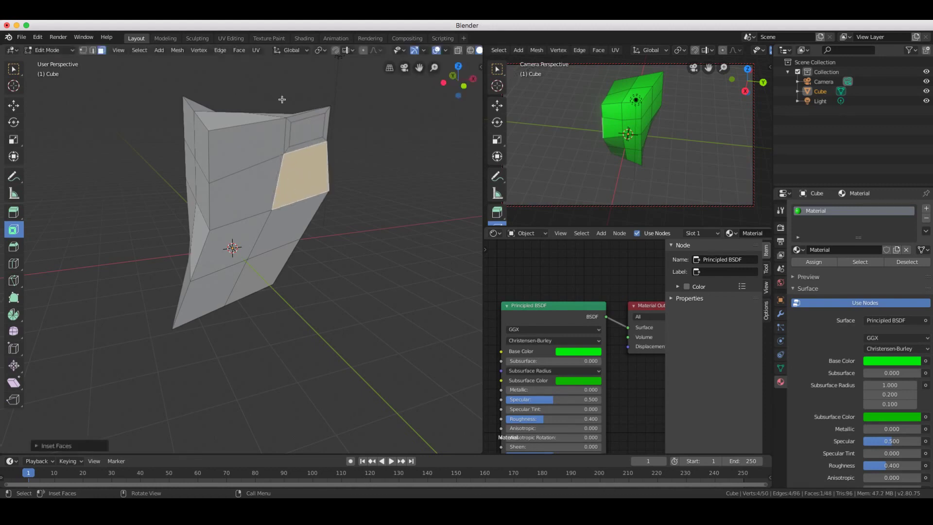
Frame the upper-left face with a double inset and inset the face below the top panels.
click(250, 150)
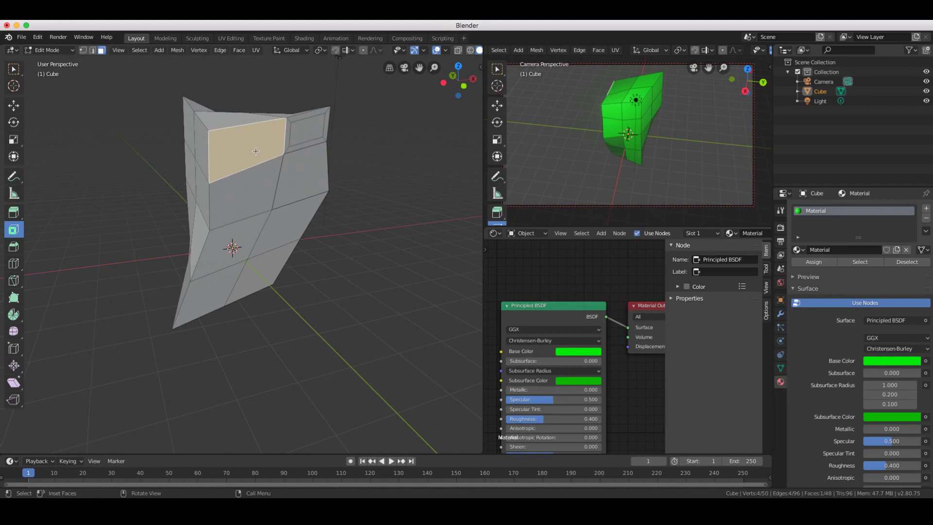
mouse_move(255, 150)
mouse_down()
mouse_move(253, 140)
mouse_move(251, 149)
mouse_up()
mouse_move(267, 185)
mouse_down()
mouse_move(260, 175)
mouse_move(264, 185)
mouse_up()
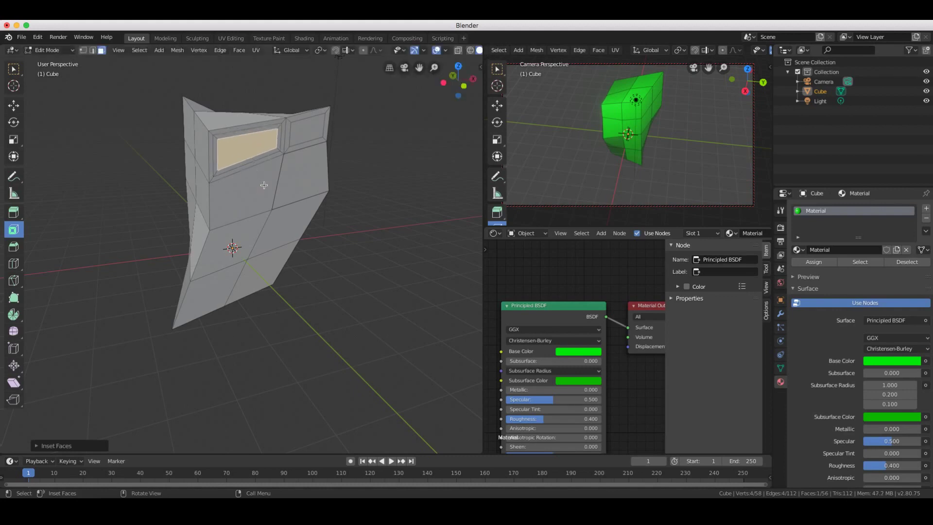
click(264, 219)
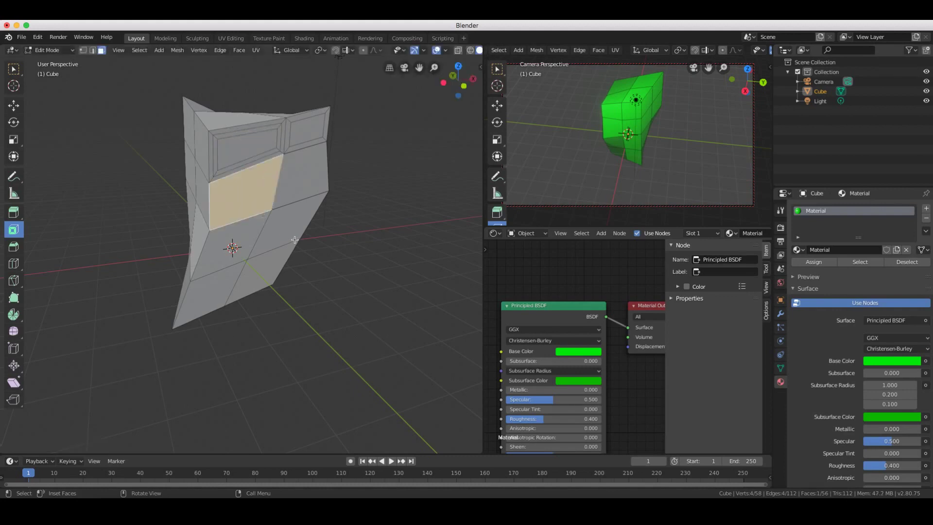
drag(292, 238, 284, 231)
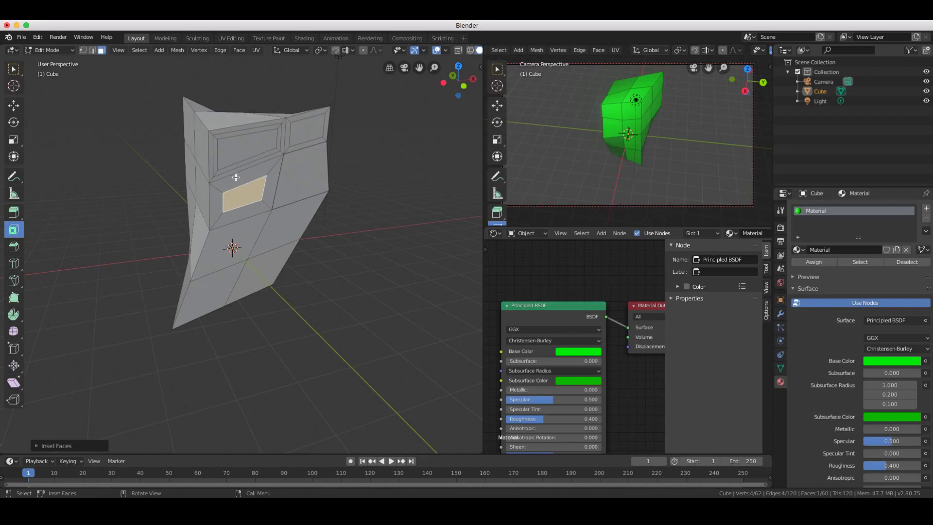
click(13, 212)
Extrude the small inset face inward about -0.68 m into a recess, then deselect it.
drag(265, 208, 252, 201)
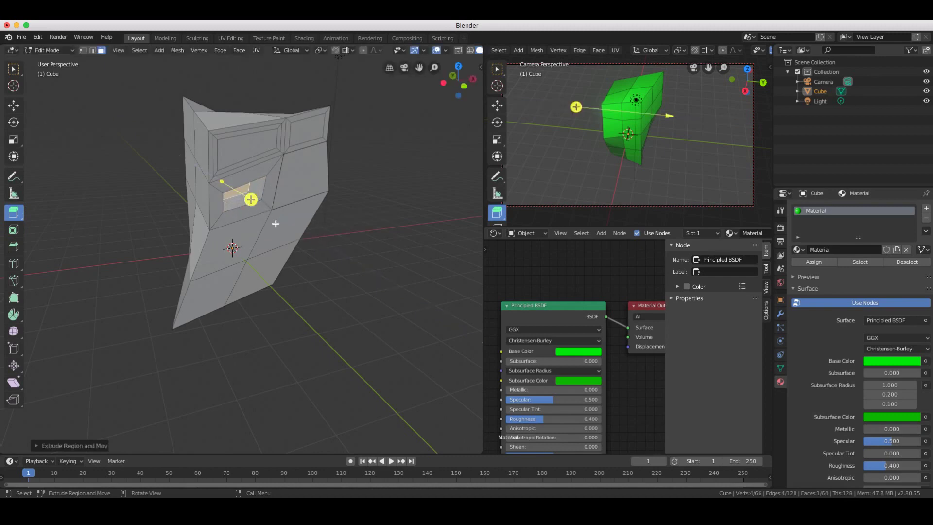
scroll(275, 223, right, 5)
scroll(277, 224, right, 5)
scroll(276, 224, right, 1)
scroll(670, 179, right, 5)
scroll(670, 179, right, 8)
scroll(670, 179, right, 2)
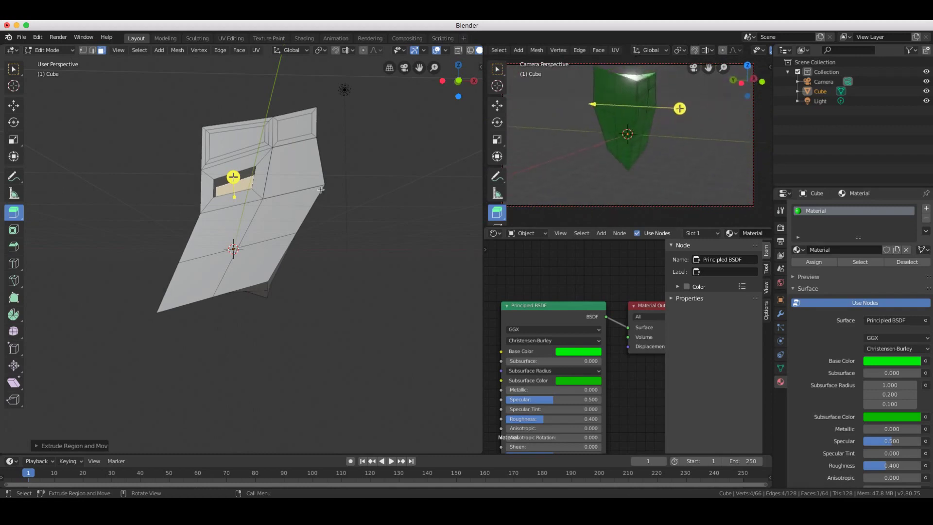
scroll(313, 212, right, 2)
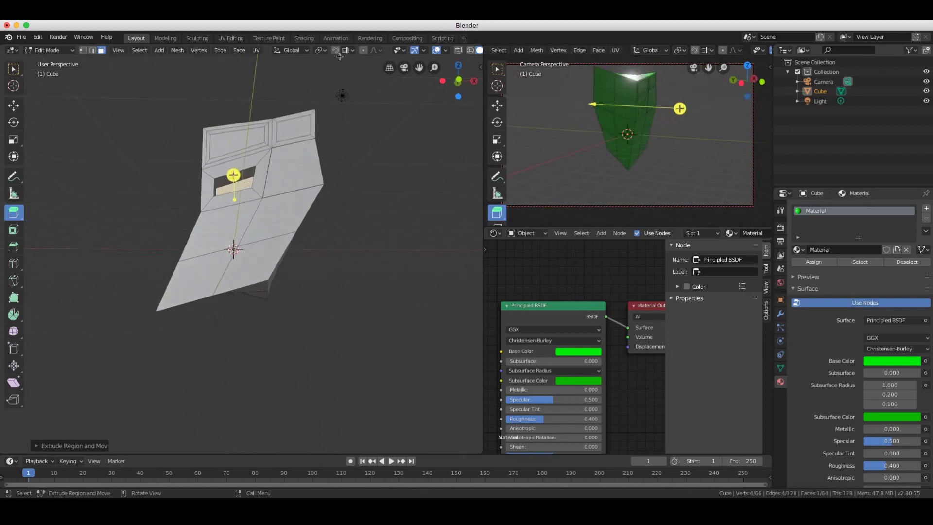
click(341, 96)
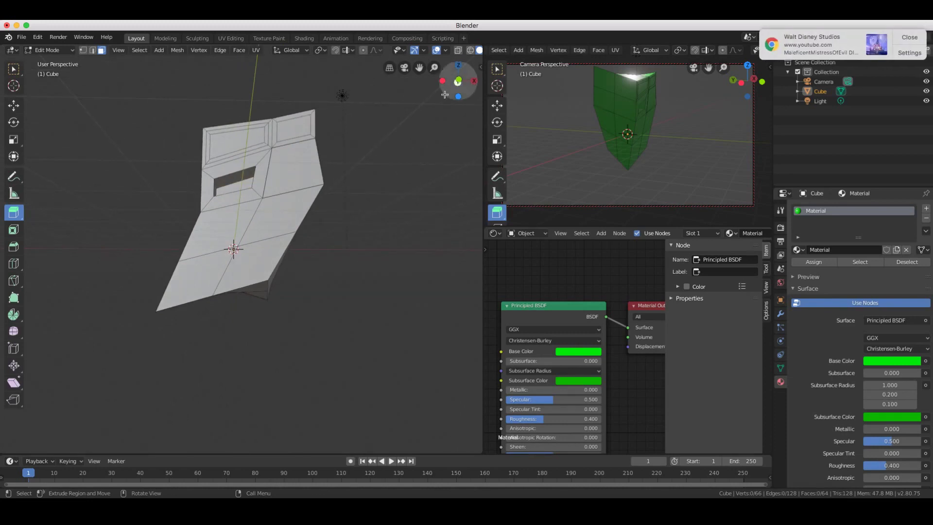
middle_drag(391, 181, 315, 114)
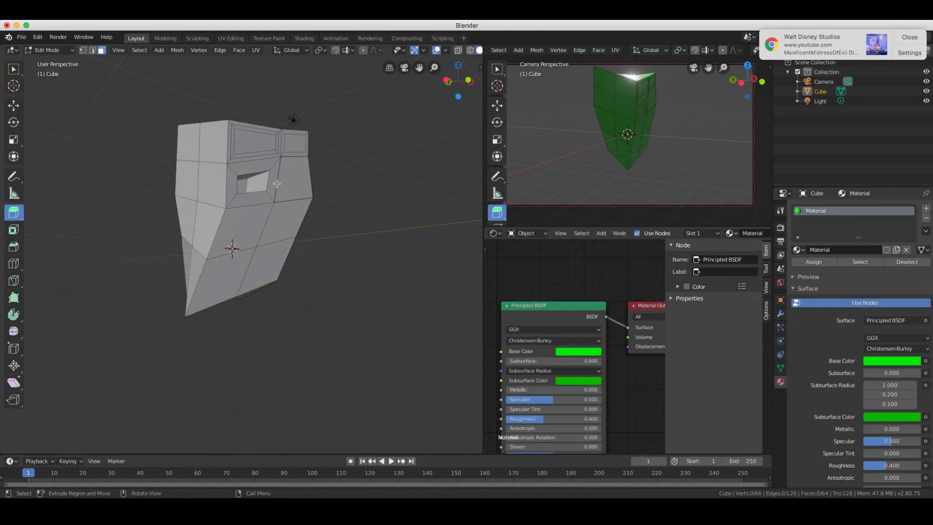
click(61, 51)
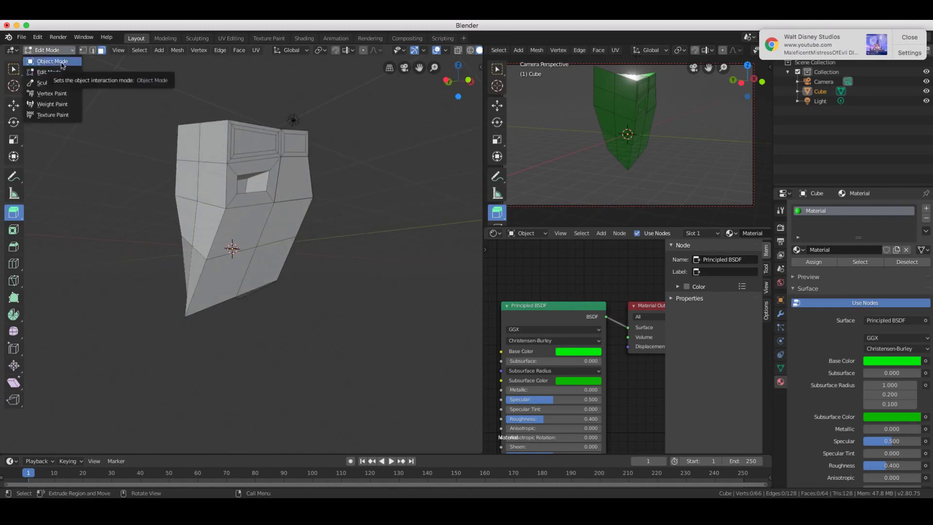
Return to Object Mode, make the Light active and show its 1000W Point light data.
click(52, 61)
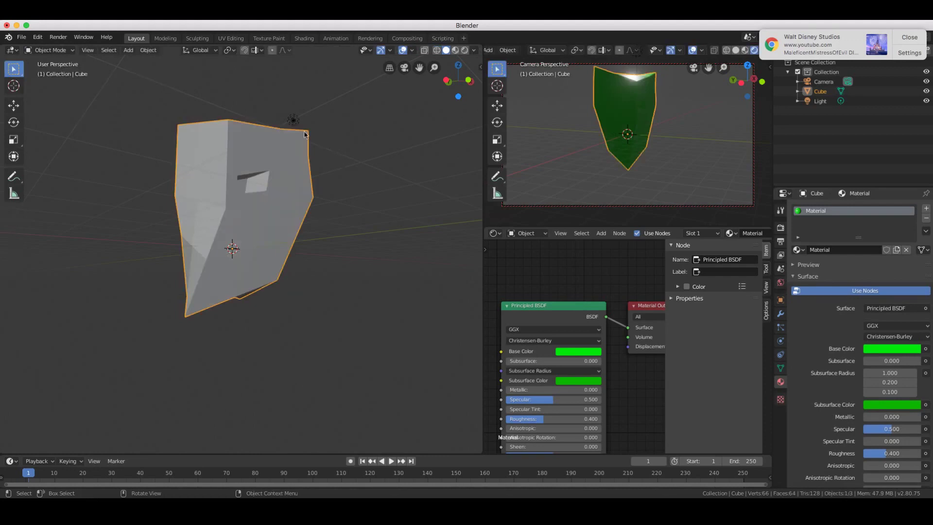
click(293, 120)
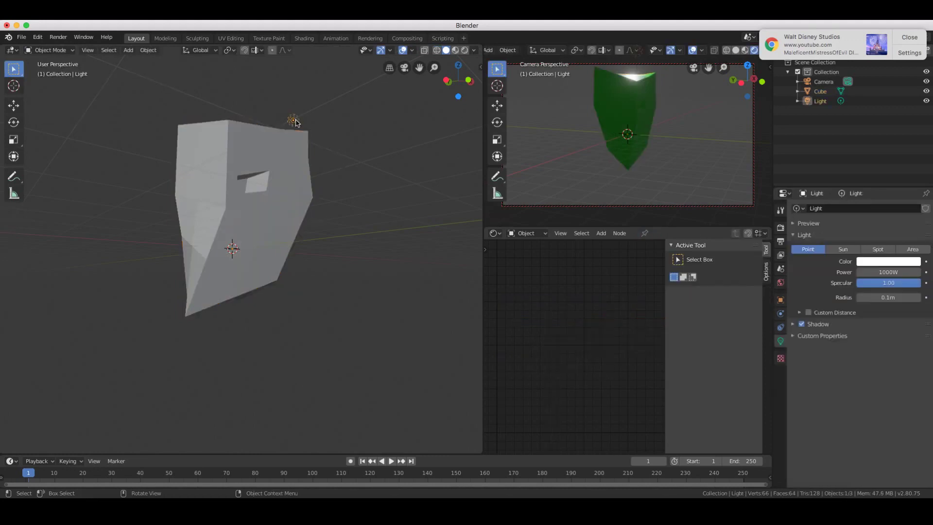
click(915, 42)
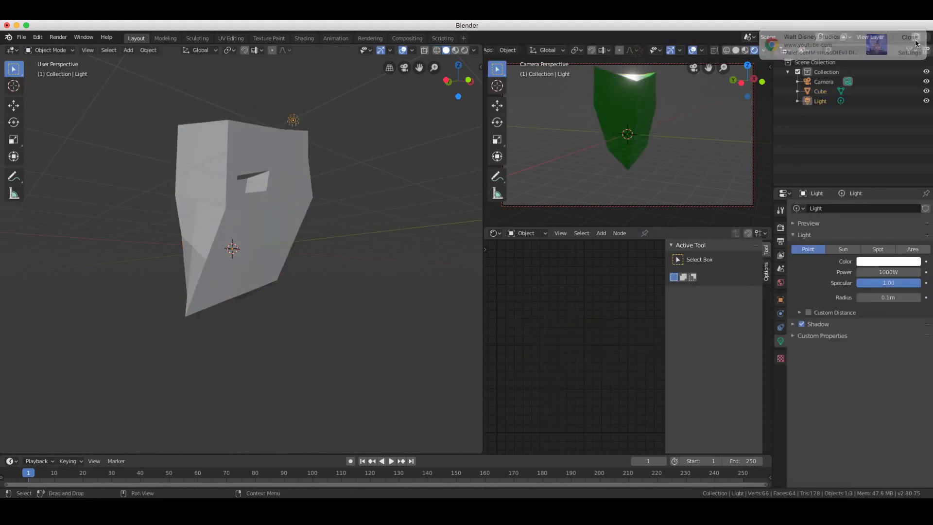
click(851, 101)
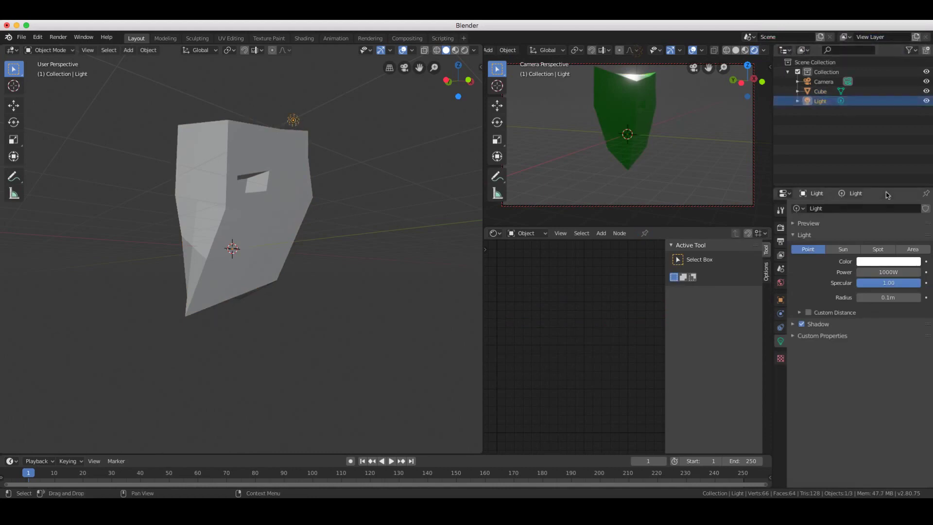
click(783, 343)
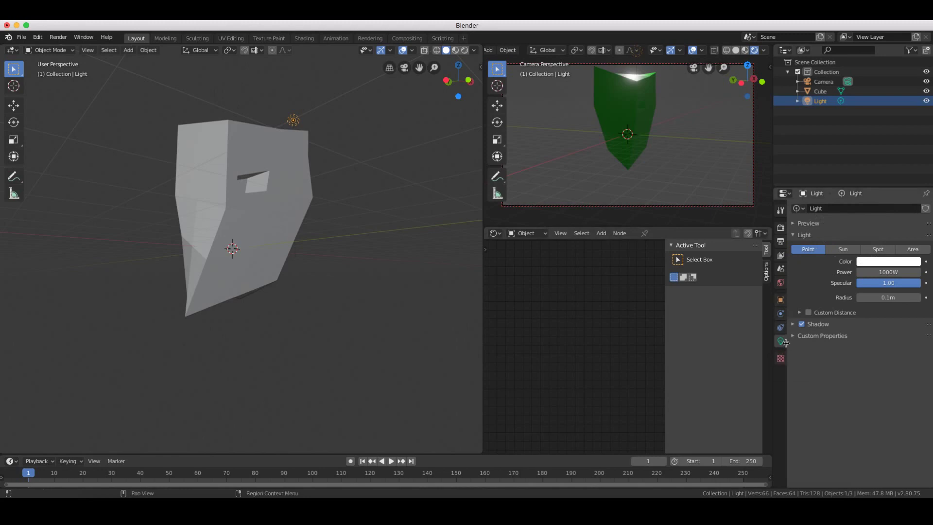
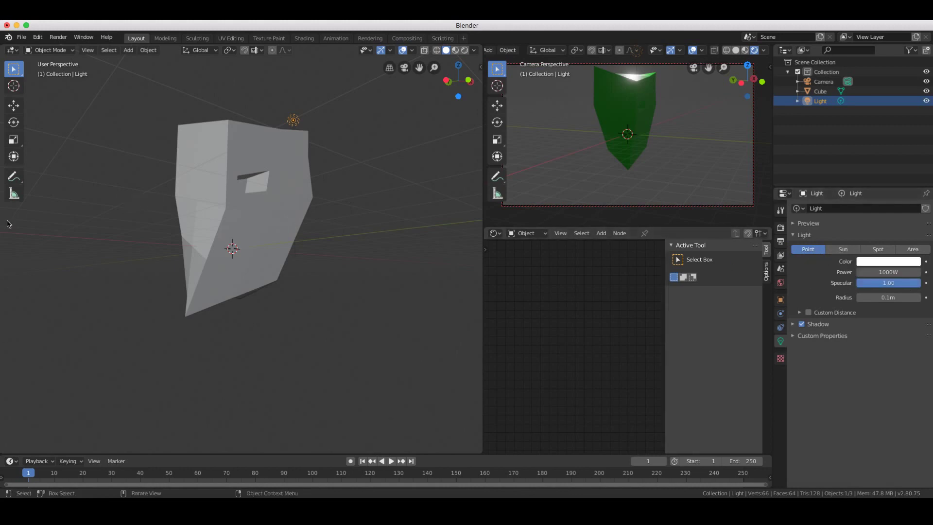
Select the green-material Cube and switch it into Edit Mode.
click(57, 51)
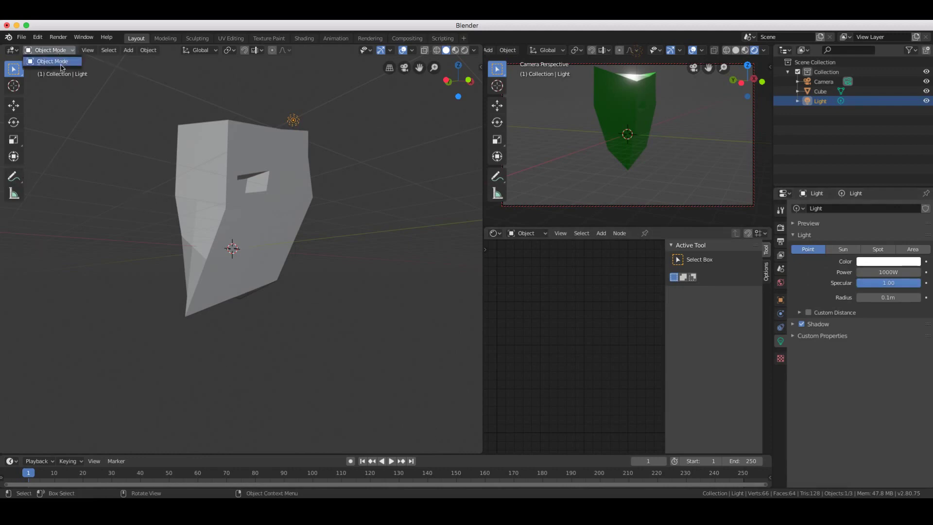
click(61, 62)
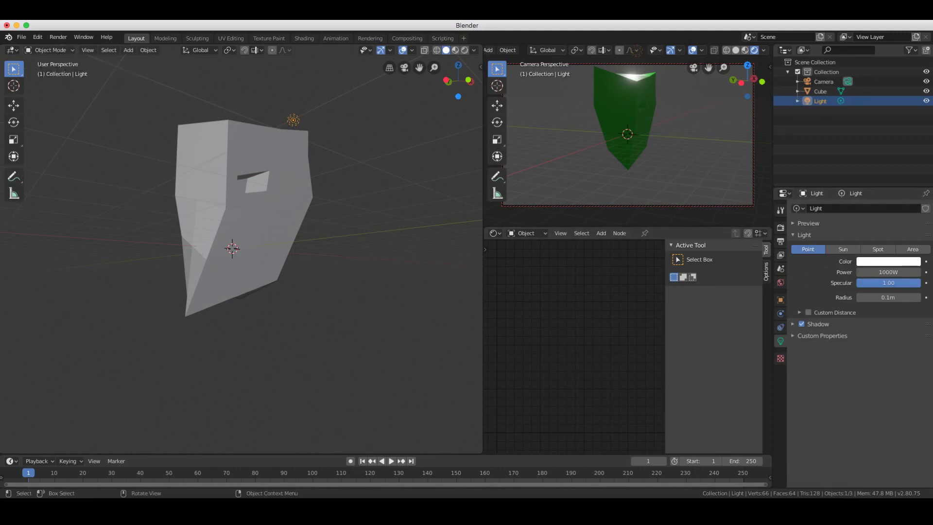
click(290, 231)
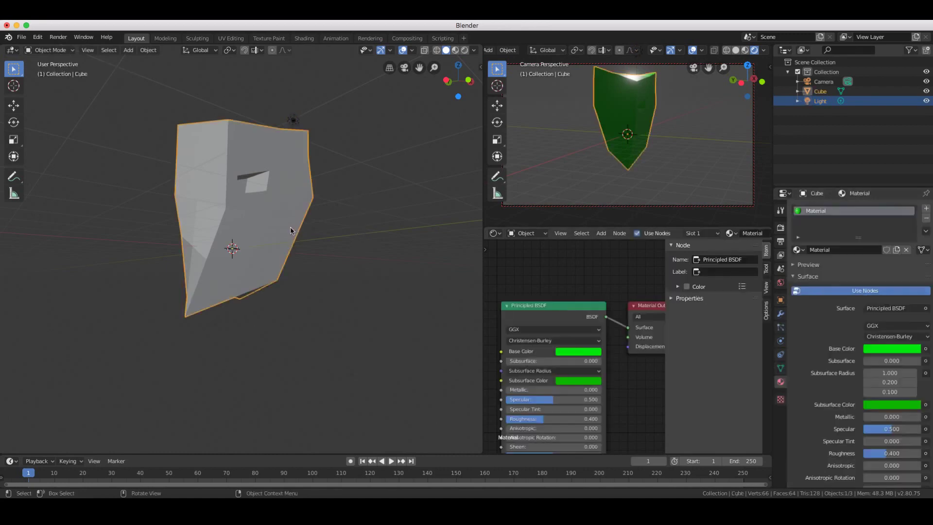
click(68, 50)
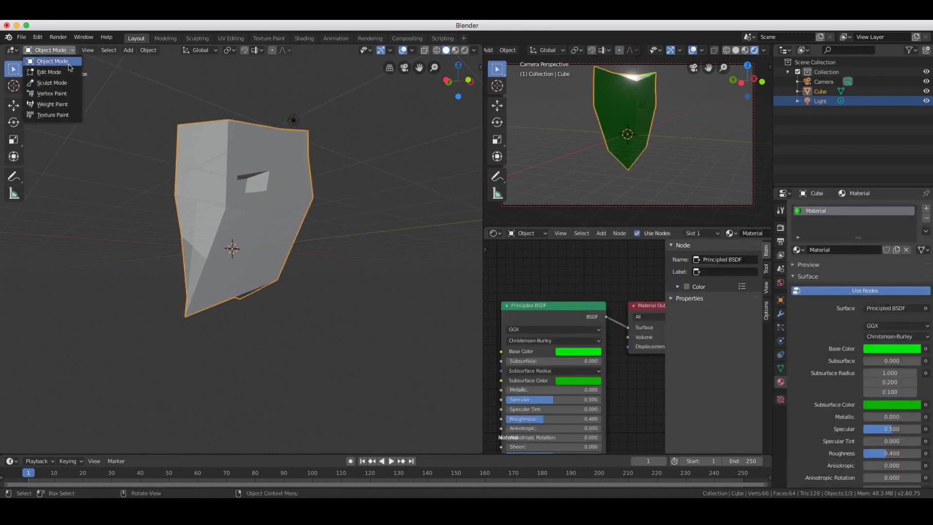
click(68, 73)
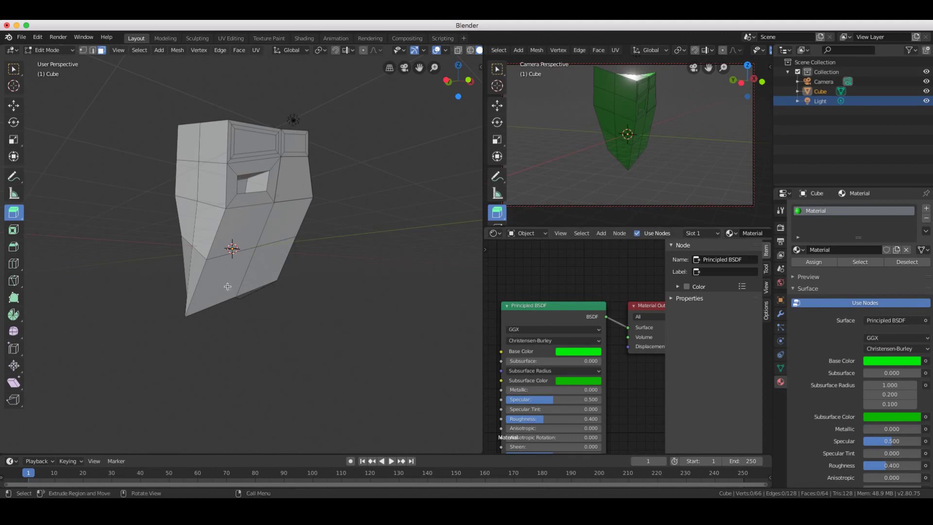
Pick the Bevel tool and select faces inside the cube's window recess.
click(14, 229)
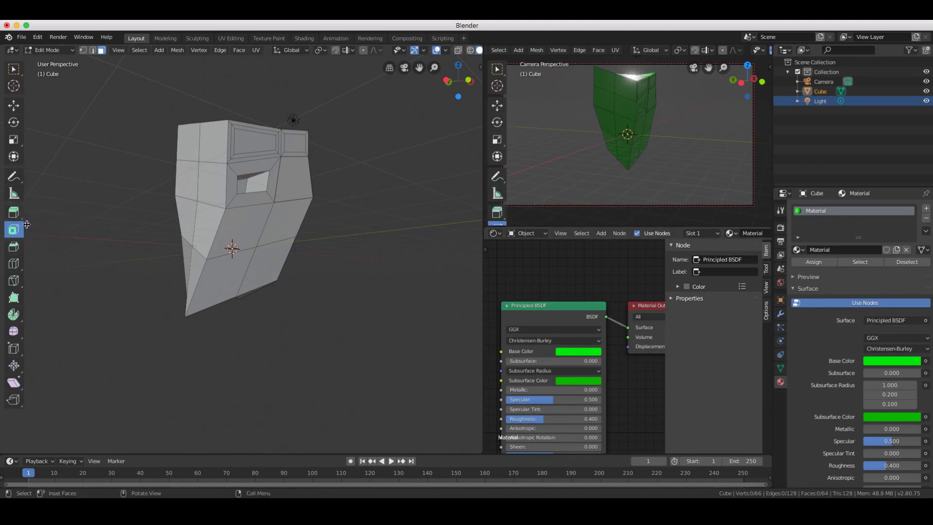
click(15, 250)
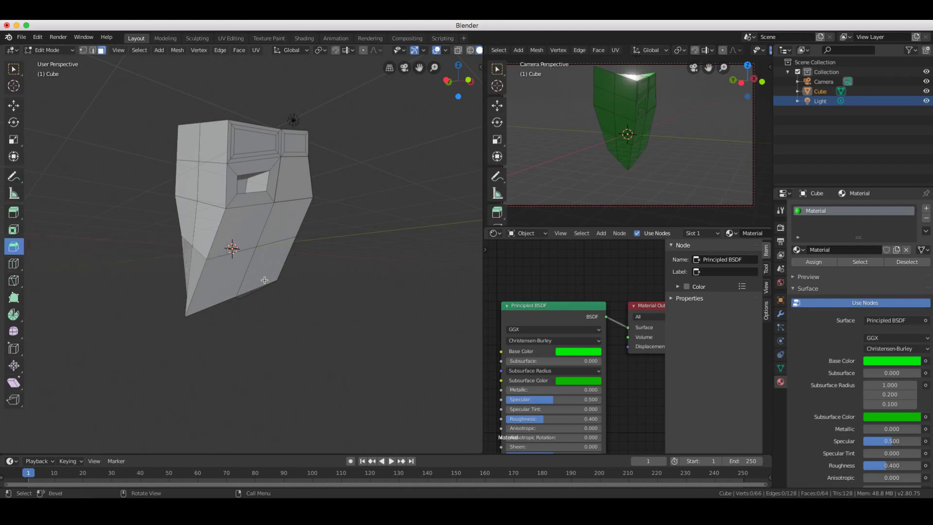
click(249, 157)
click(253, 182)
mouse_move(267, 190)
middle_down()
mouse_move(250, 196)
mouse_move(264, 189)
middle_up()
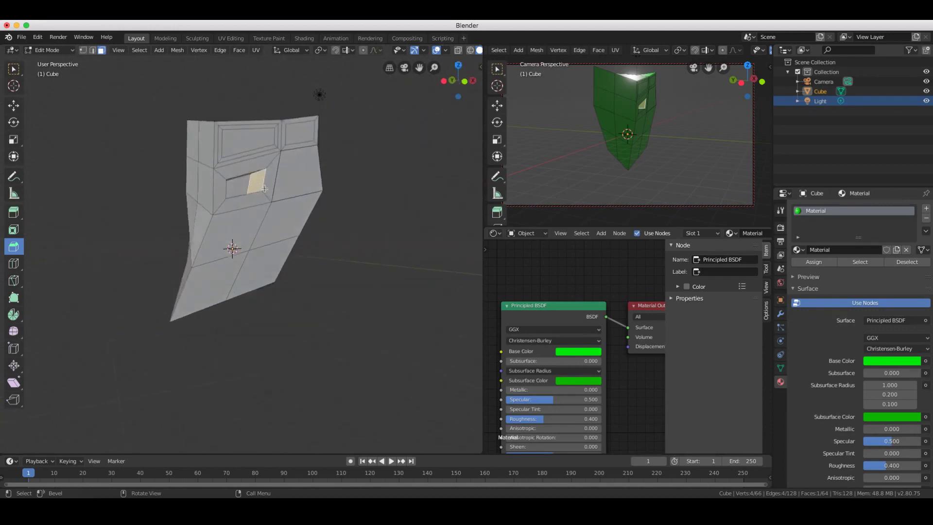
Bevel the sloped top face of the recess to about 0.228 m.
click(243, 170)
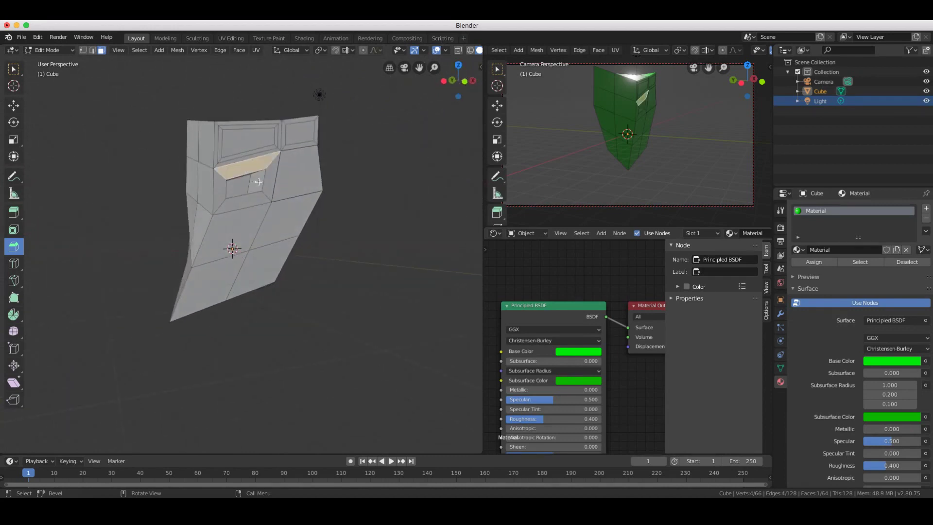
click(255, 167)
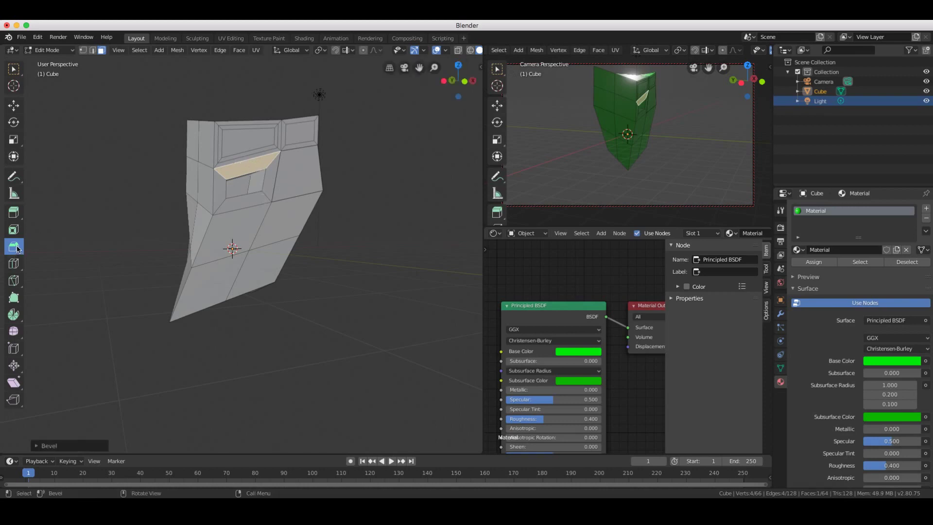
drag(216, 180, 260, 191)
drag(254, 158, 241, 130)
click(72, 51)
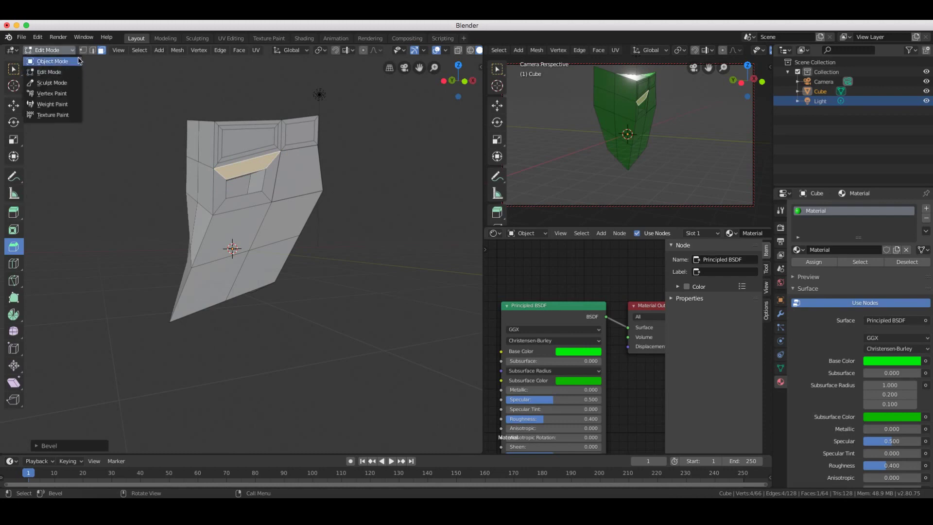
Return the cube to Object Mode and inspect it from several angles.
click(78, 61)
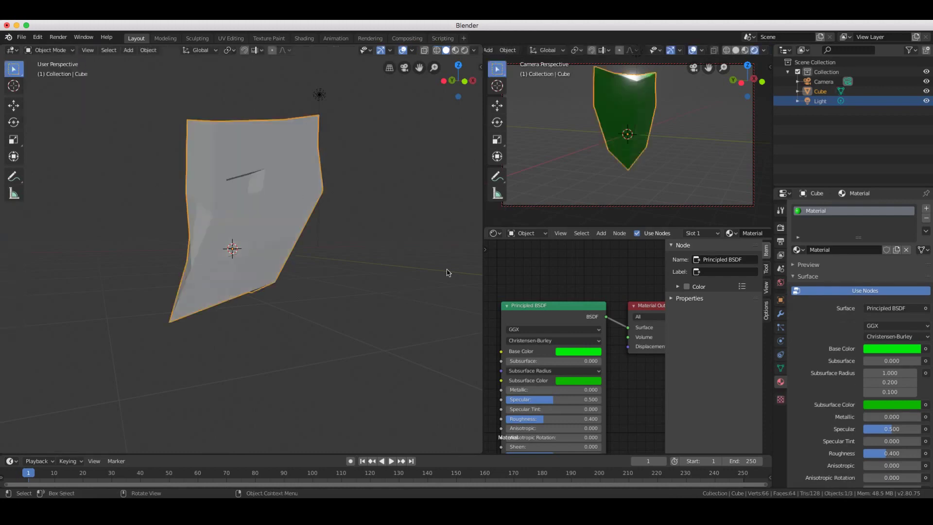
scroll(423, 314, right, 5)
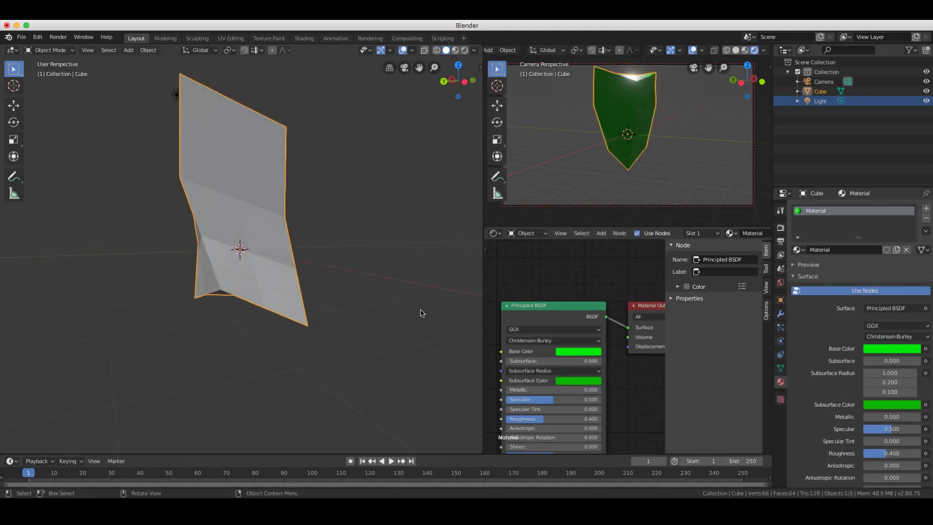
scroll(421, 313, down, 3)
scroll(421, 314, up, 5)
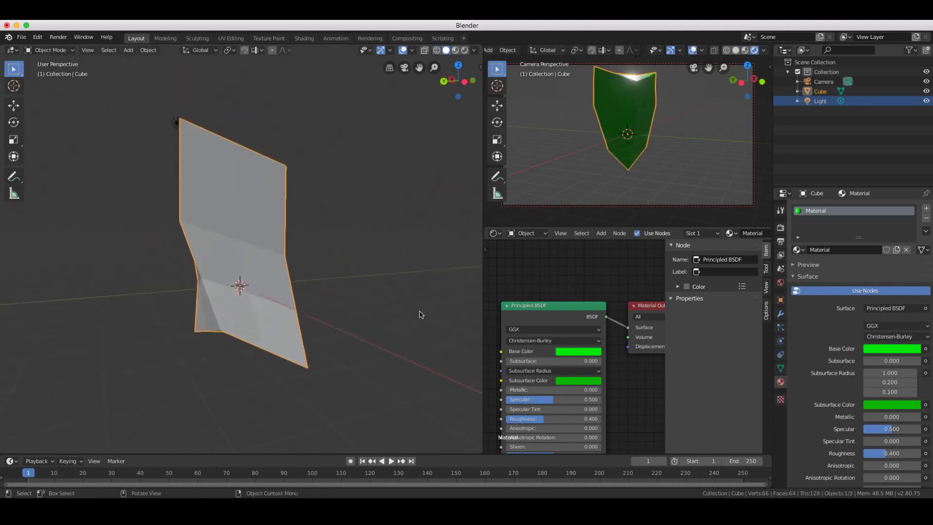
scroll(420, 314, right, 5)
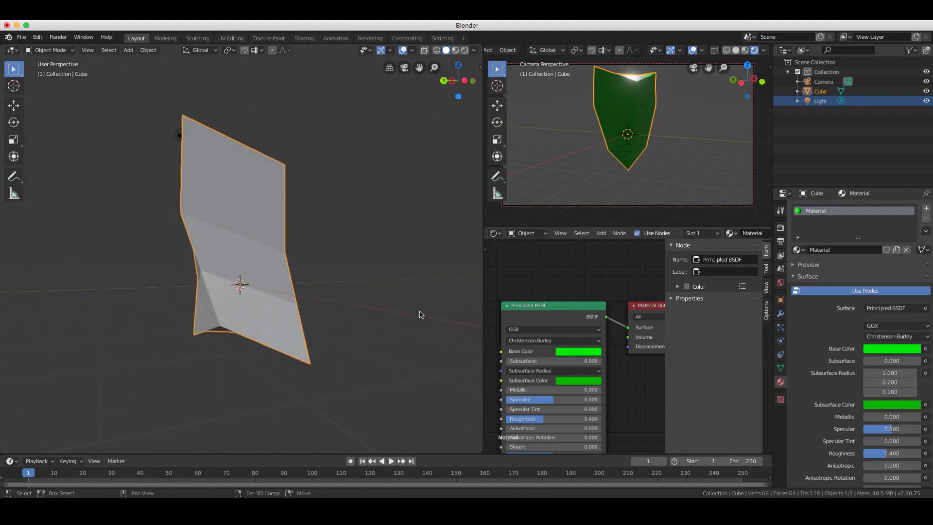
shift+scroll(421, 314, down, 5)
shift+scroll(421, 314, down, 5)
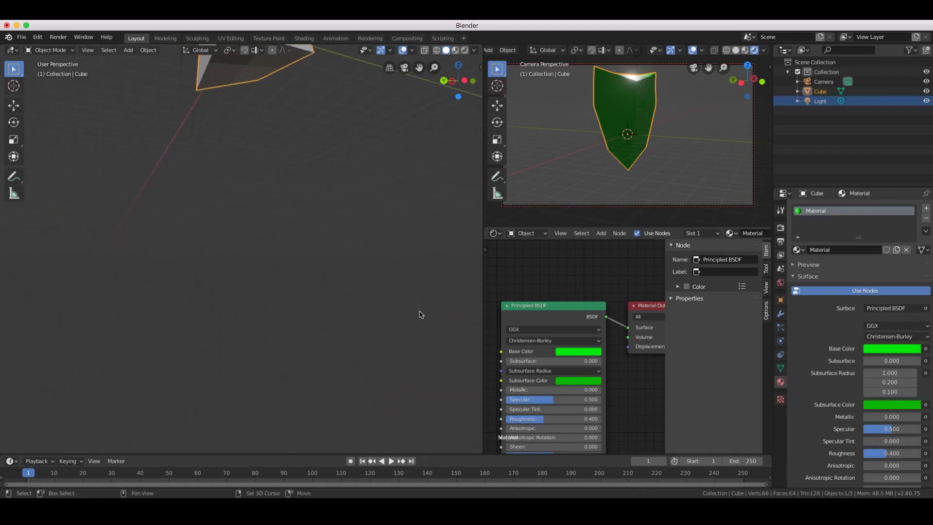
shift+scroll(420, 314, up, 8)
shift+scroll(420, 314, down, 3)
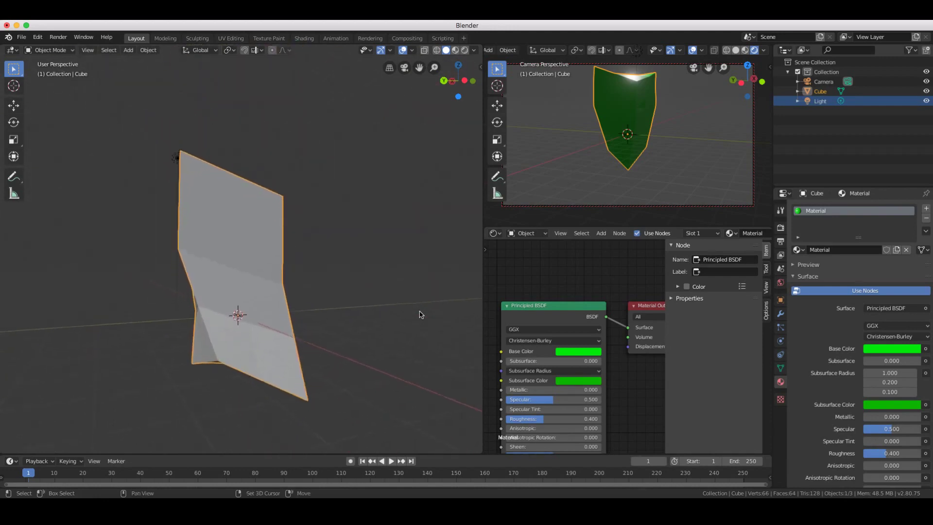
ctrl+scroll(420, 315, down, 6)
ctrl+scroll(420, 314, up, 5)
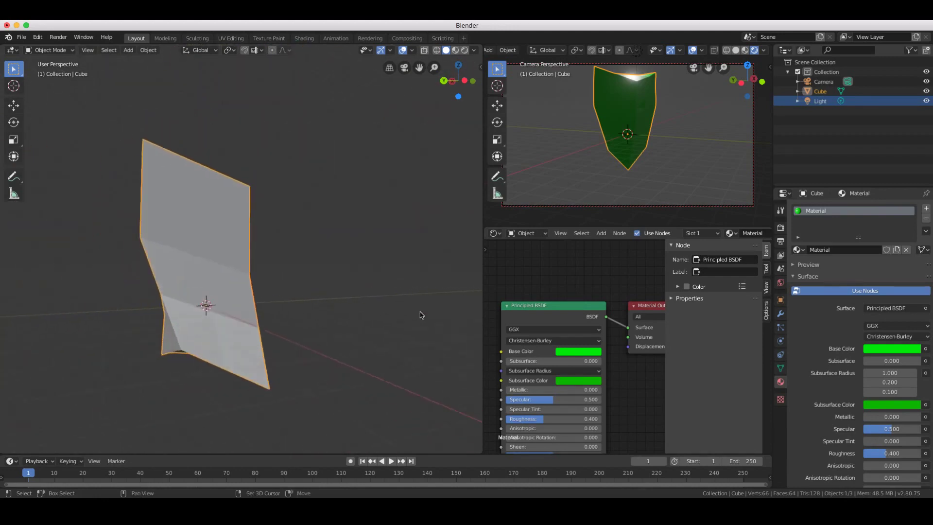
ctrl+scroll(417, 315, down, 4)
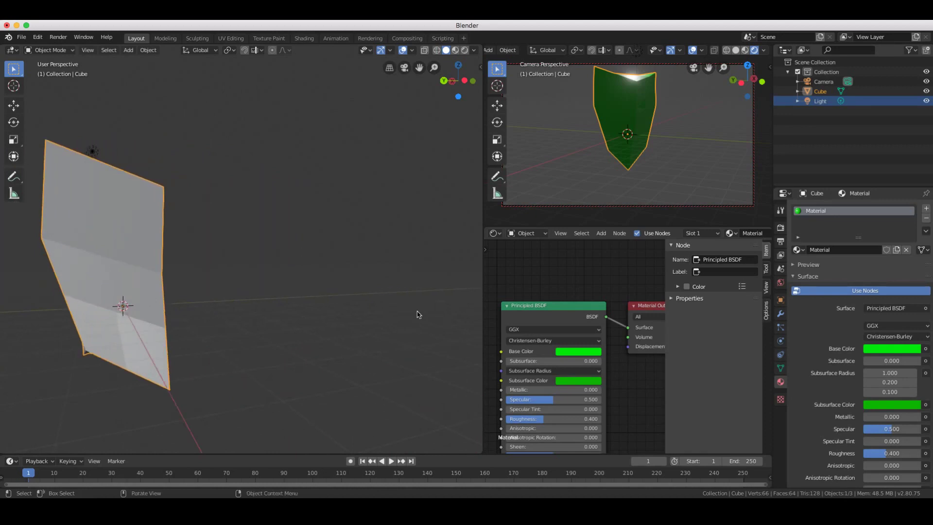
scroll(418, 314, down, 6)
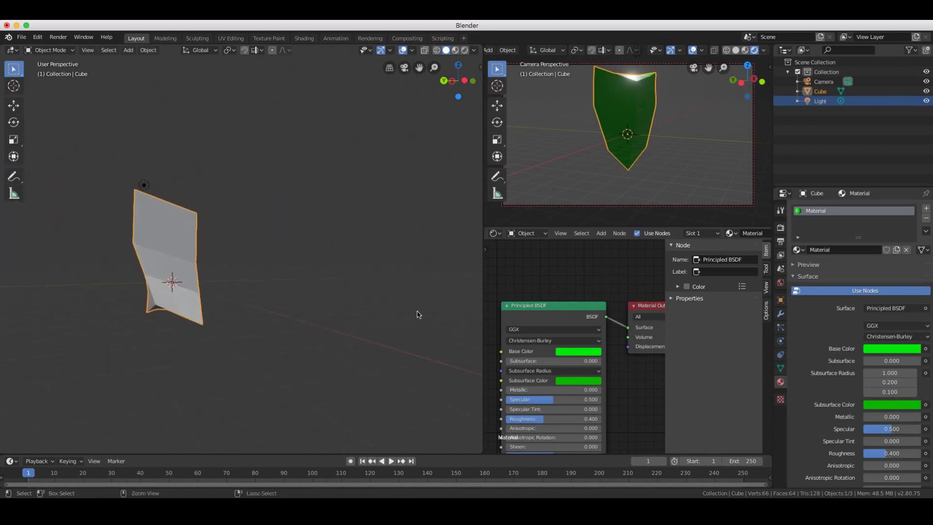
scroll(419, 314, up, 4)
scroll(419, 316, down, 1)
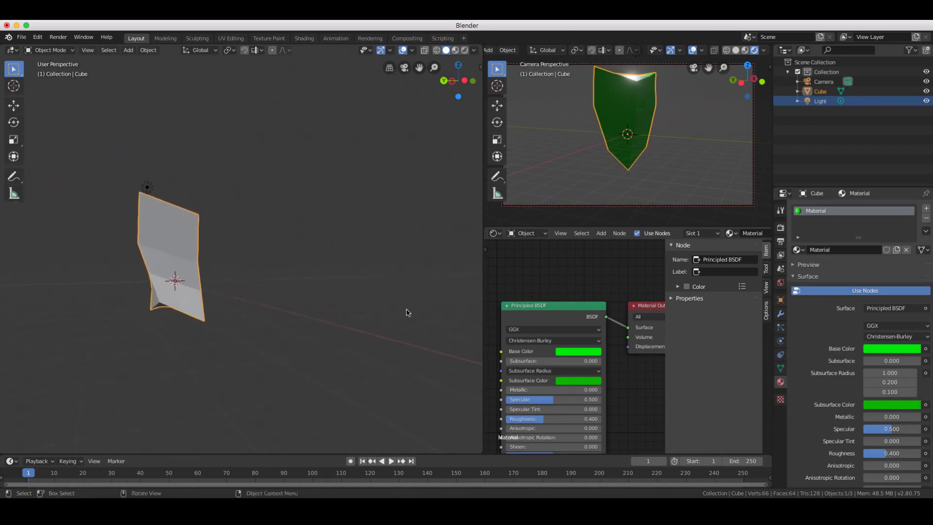
Browse the Shift+A Add menu's object categories.
key(shift+a)
mouse_move(398, 308)
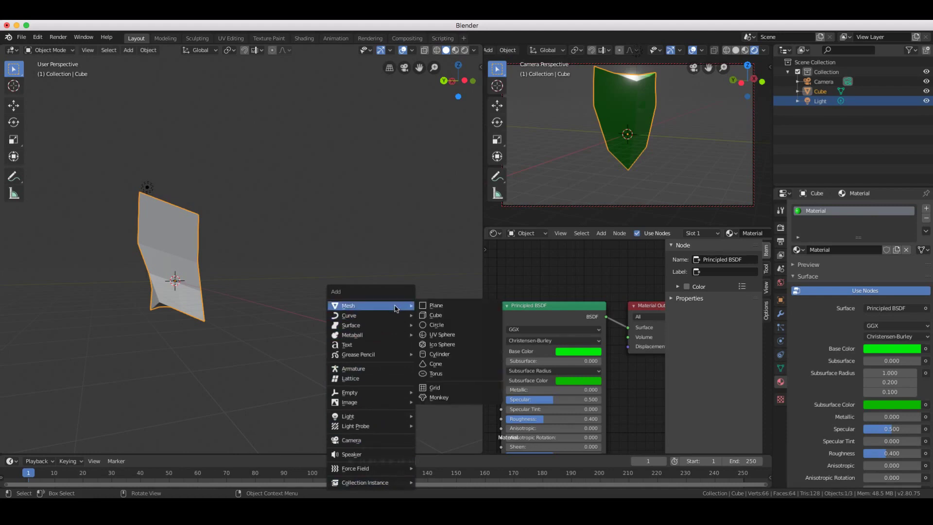
mouse_move(399, 423)
mouse_move(403, 325)
mouse_move(359, 467)
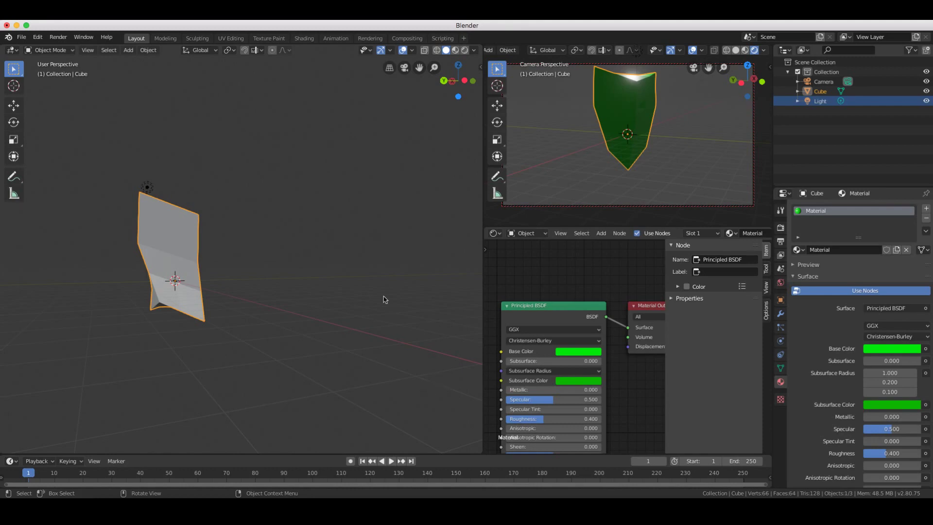
key(shift+a)
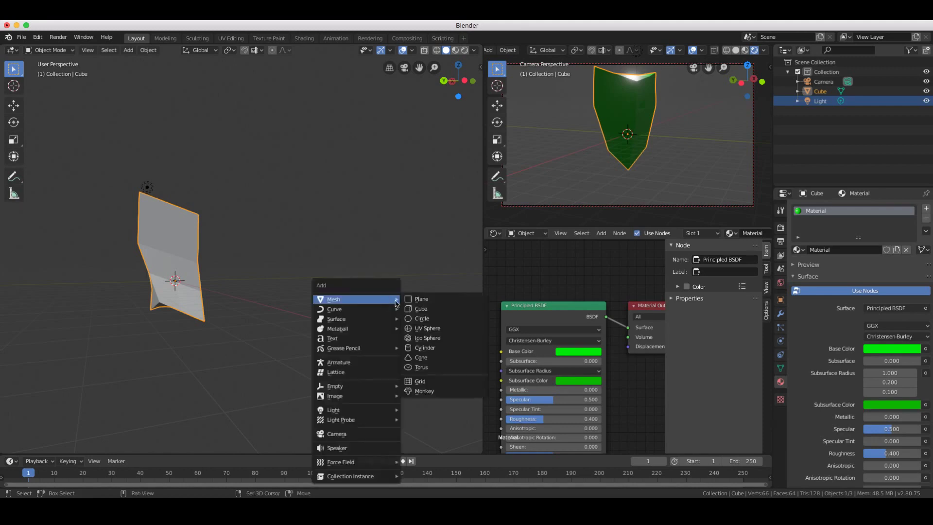
Add a new mesh cube at the 3D cursor and clear the selection.
click(421, 309)
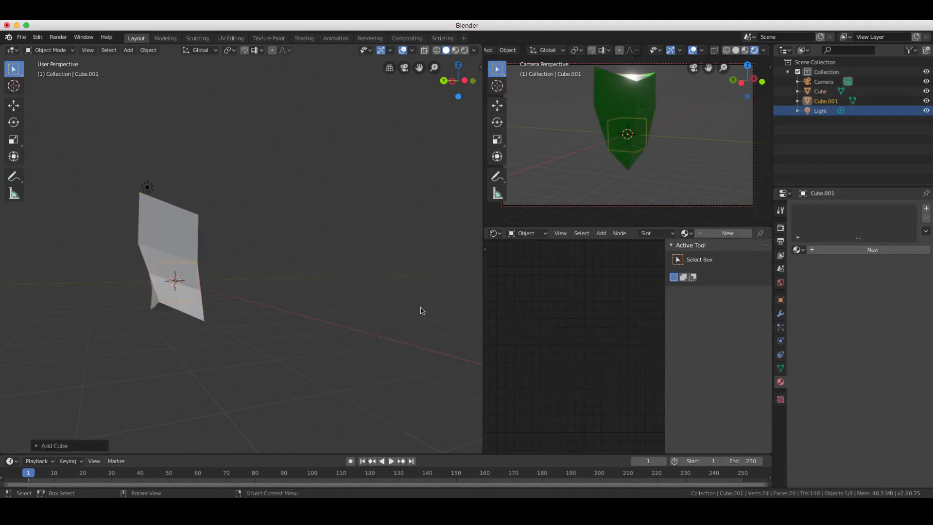
middle_drag(203, 290, 243, 307)
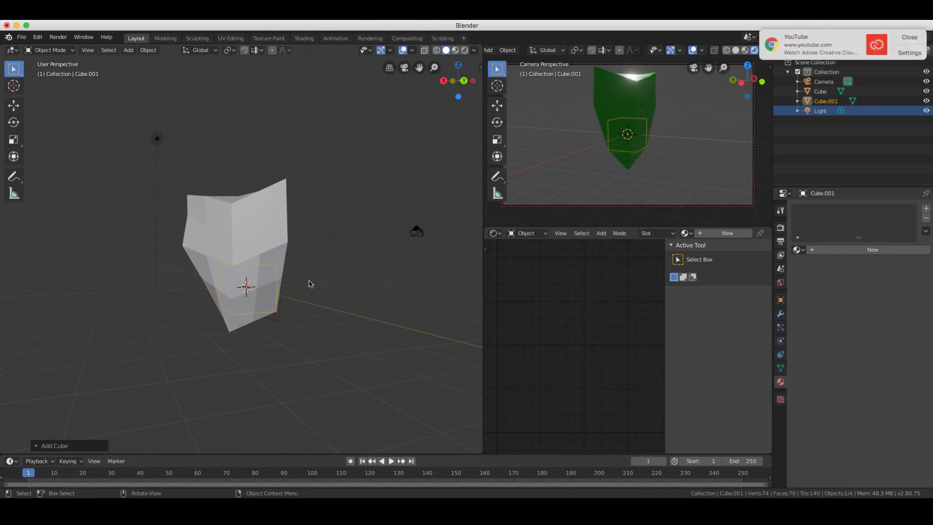
drag(426, 183, 189, 329)
click(342, 347)
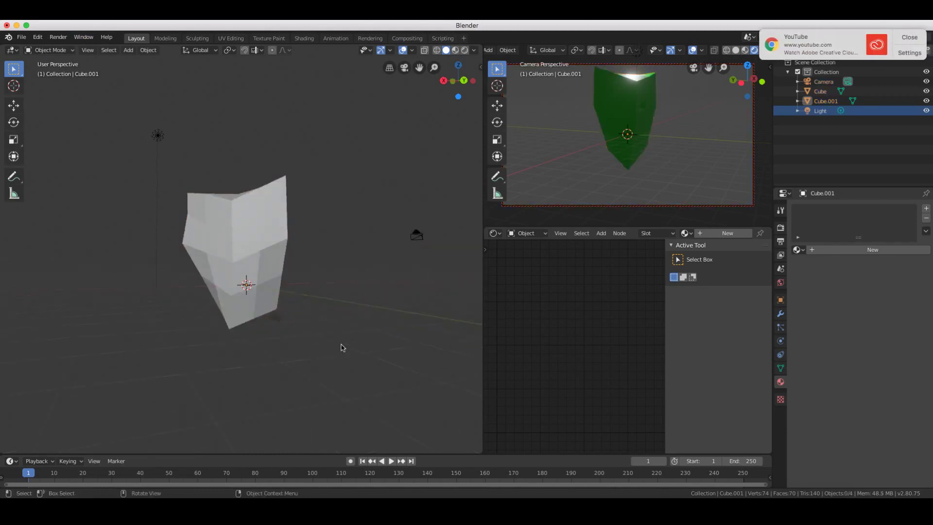
Select Cube.001 in the Outliner and start moving it along X.
click(907, 38)
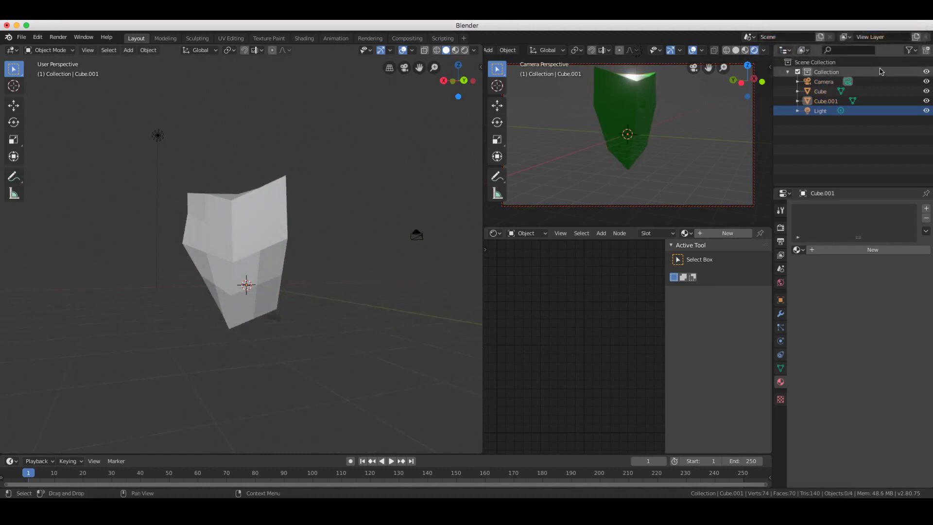
click(860, 94)
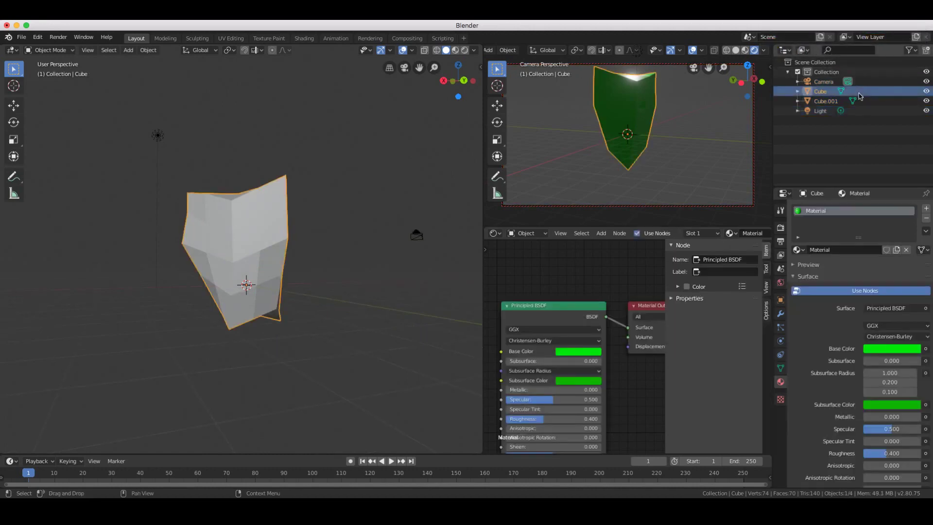
click(866, 103)
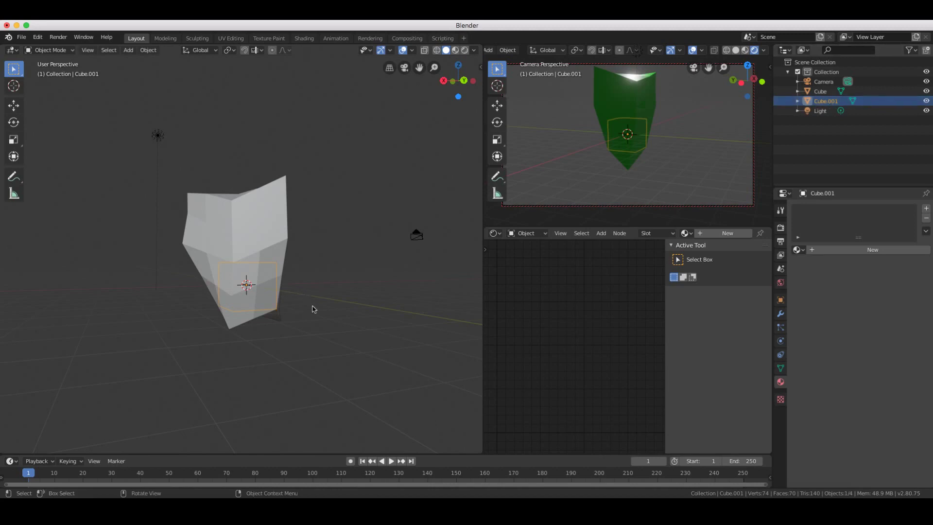
key(g)
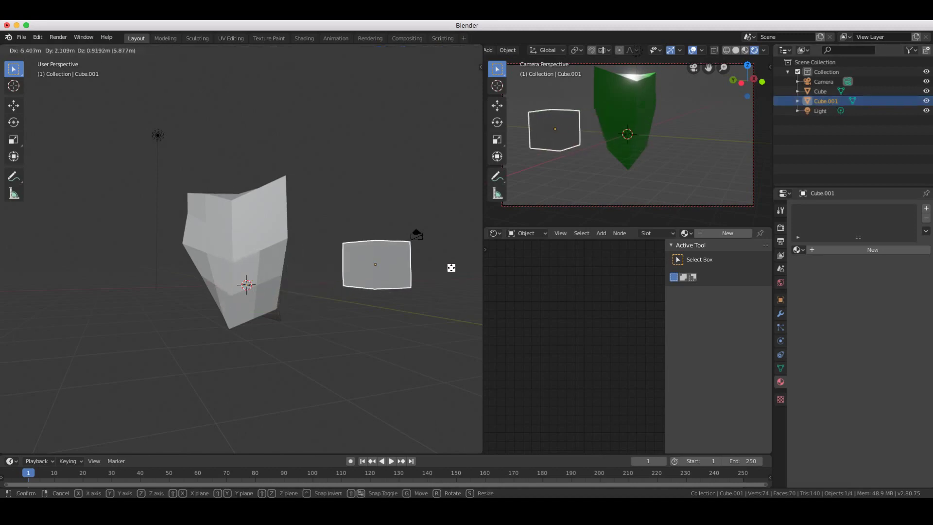
Drop Cube.001 further right of the green shield and orbit to check.
click(459, 285)
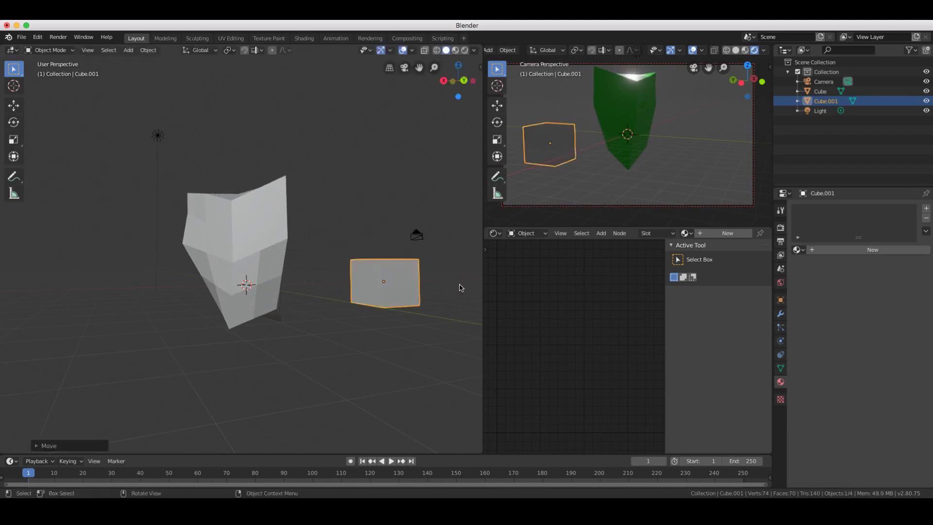
mouse_move(376, 201)
middle_down()
mouse_move(327, 241)
mouse_move(400, 302)
middle_up()
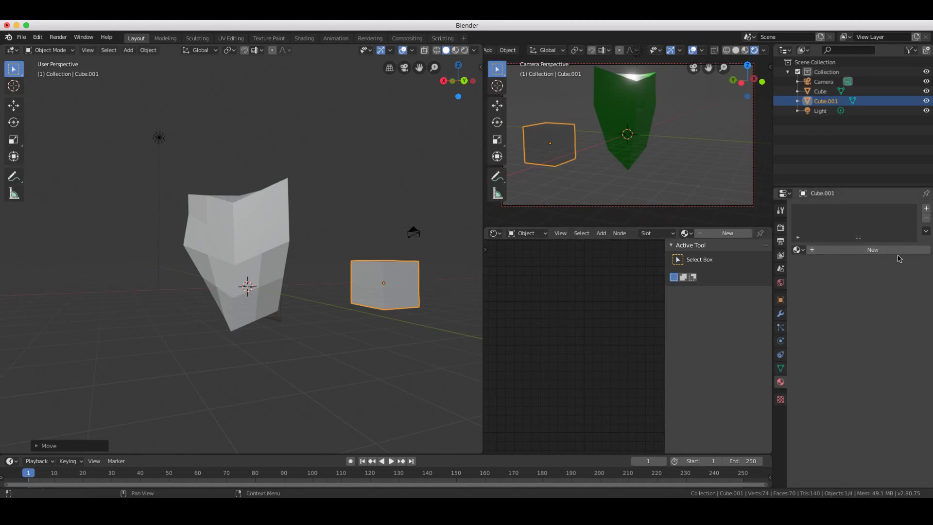
Create Material.001 for Cube.001 and show its nodes in the Shader Editor.
click(872, 250)
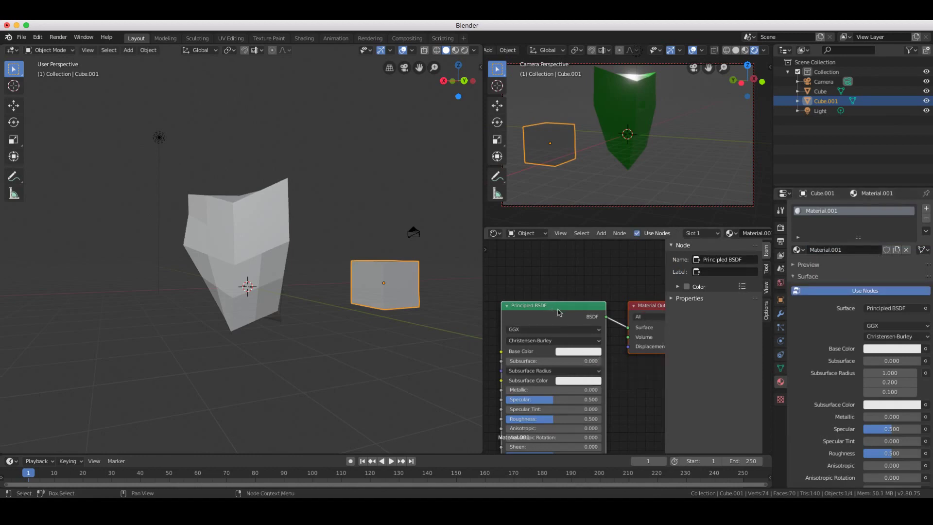
scroll(634, 404, down, 5)
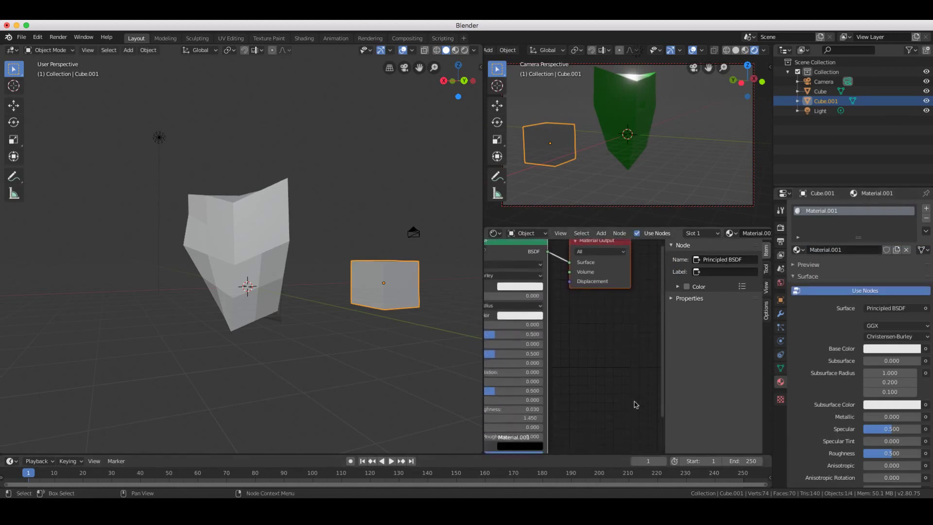
scroll(638, 405, down, 4)
scroll(638, 404, left, 4)
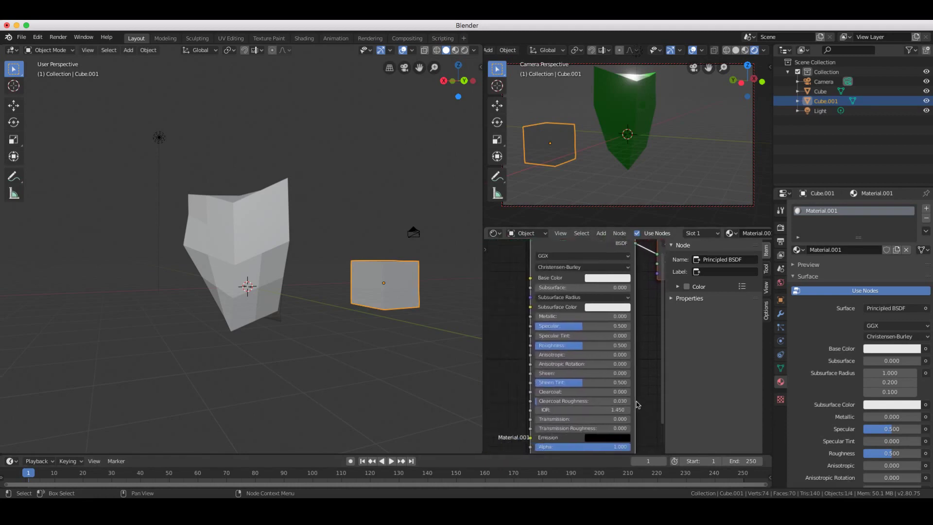
scroll(631, 404, up, 3)
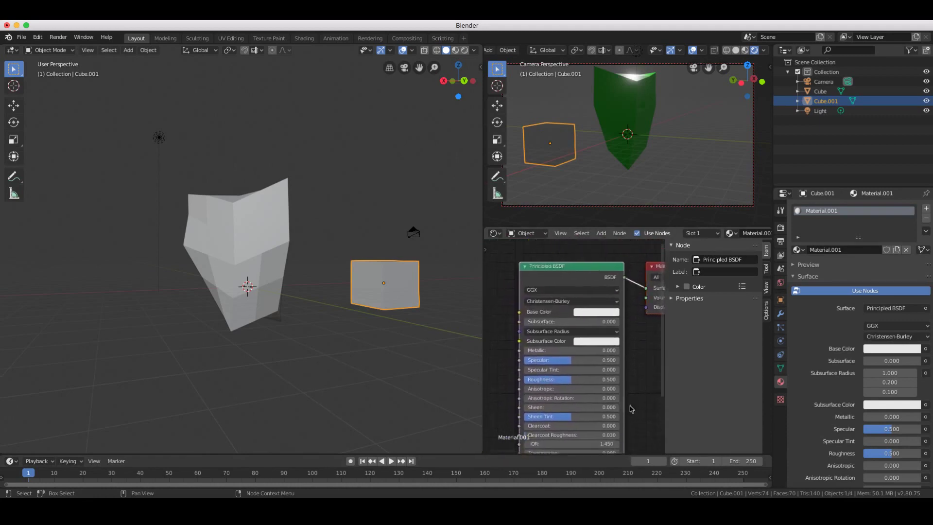
scroll(635, 409, up, 1)
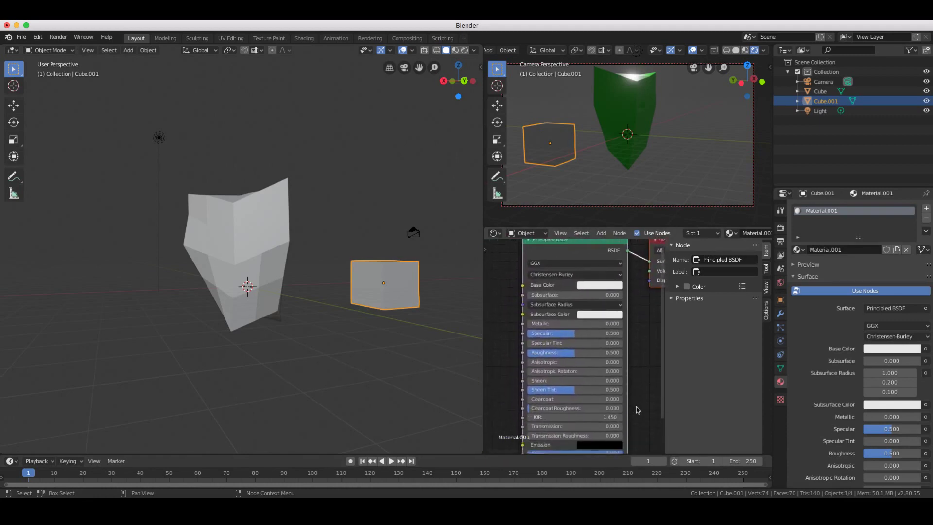
scroll(645, 371, up, 1)
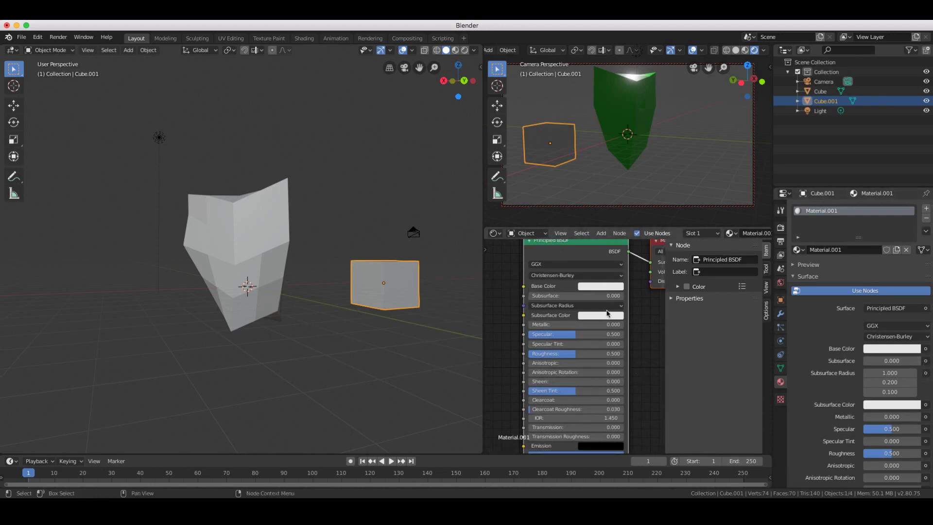
click(495, 234)
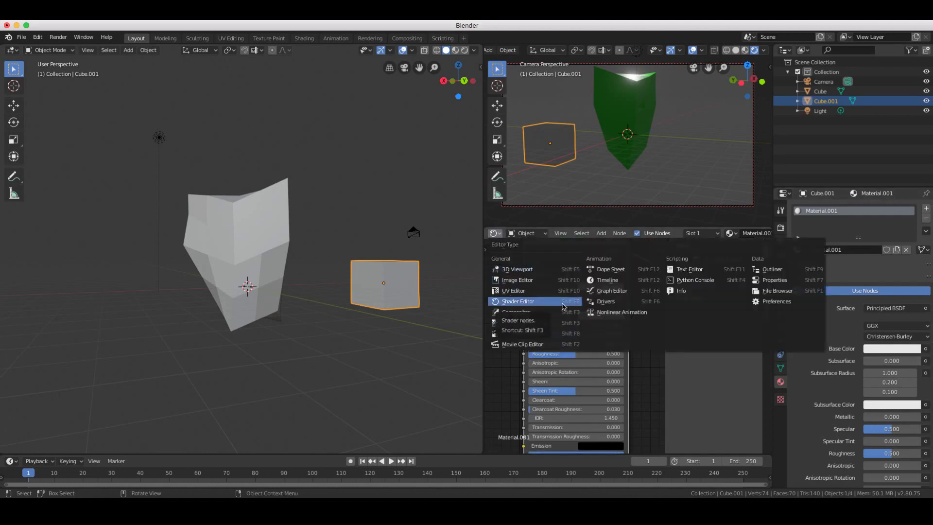
click(507, 303)
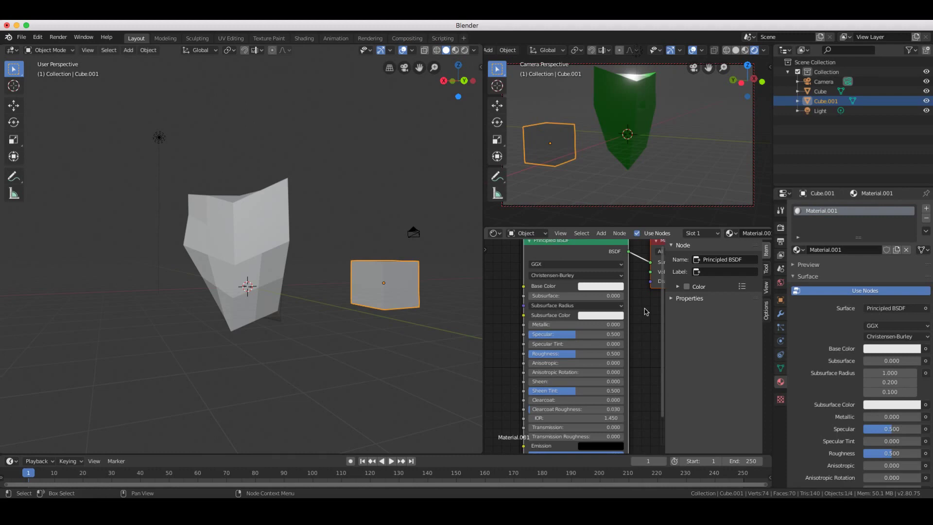
Make Base and Subsurface Color blue, roughness 0.291, metallic about 0.618.
click(608, 287)
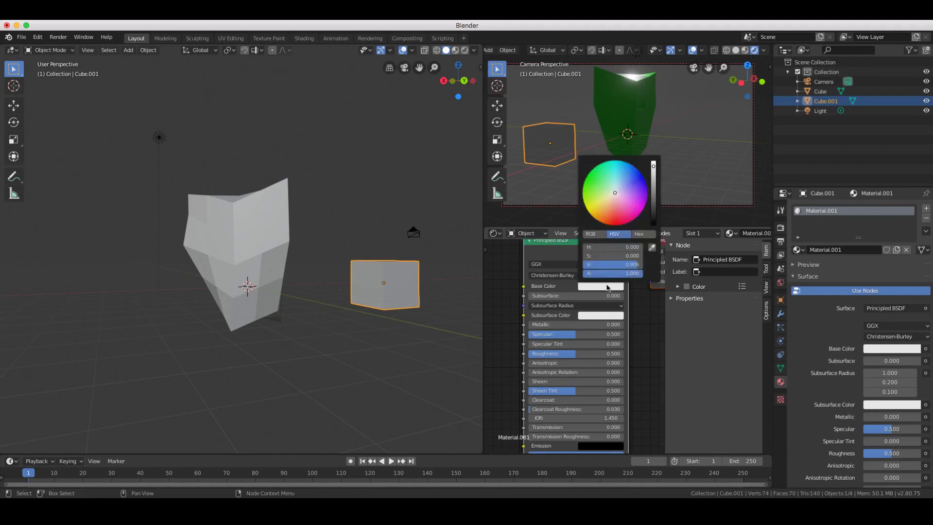
click(644, 181)
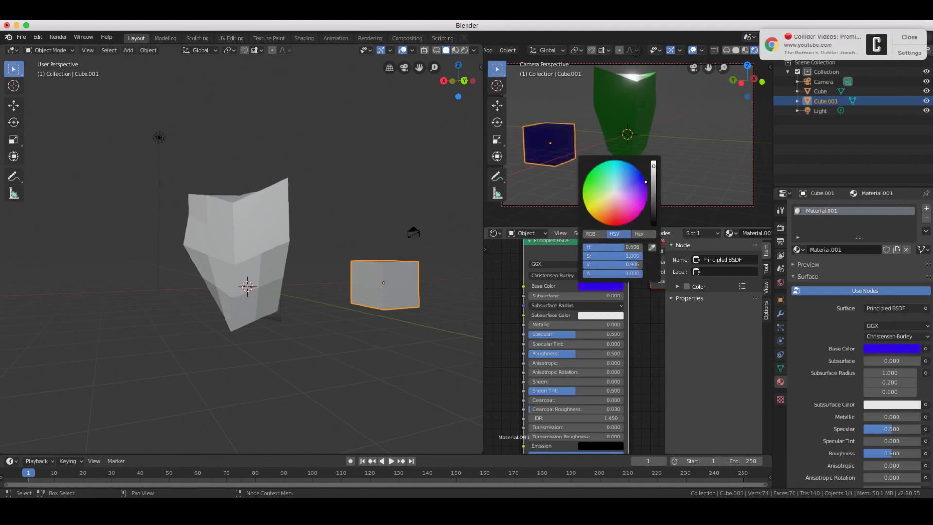
click(603, 314)
drag(631, 218, 647, 212)
drag(574, 353, 562, 353)
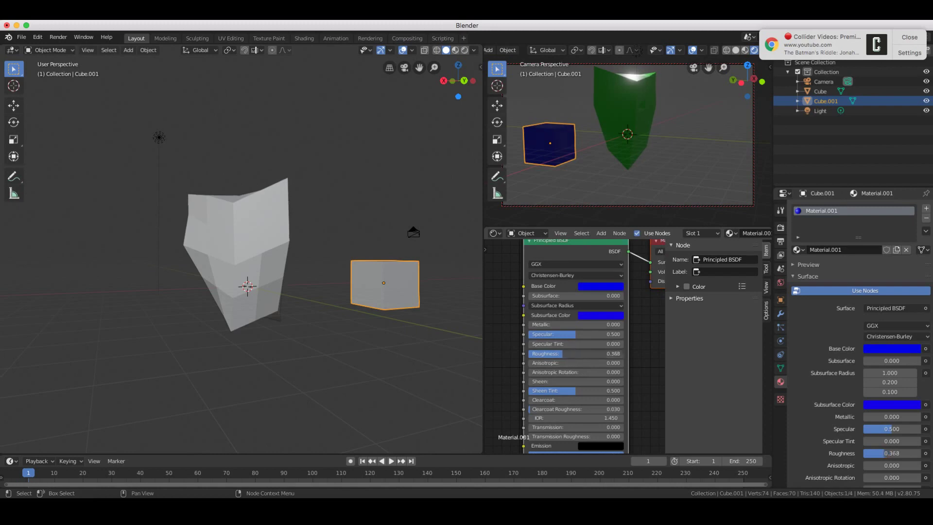
click(546, 324)
text(1)
key(Return)
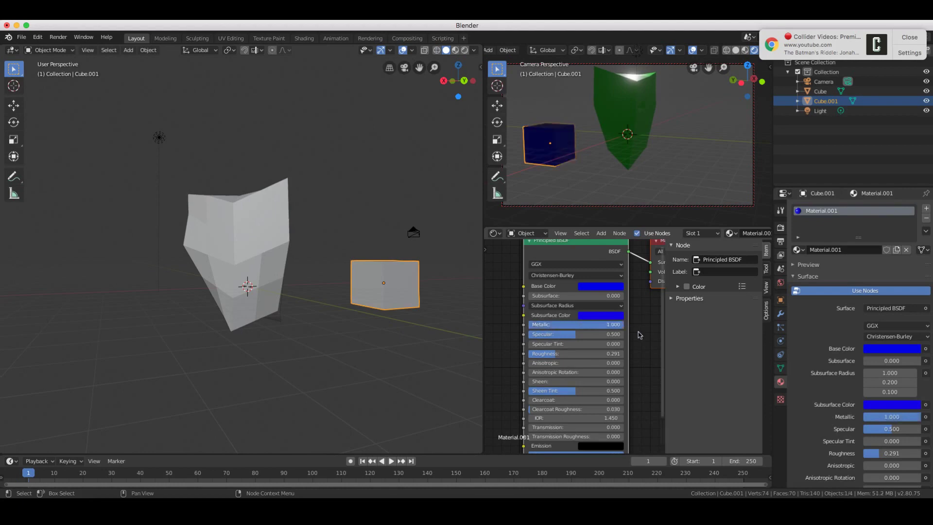
drag(611, 329, 591, 329)
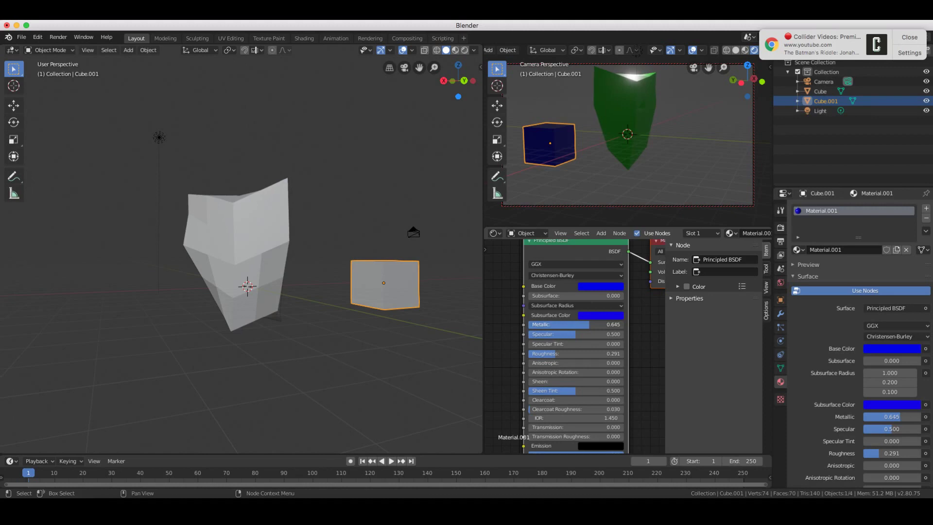
drag(591, 329, 571, 335)
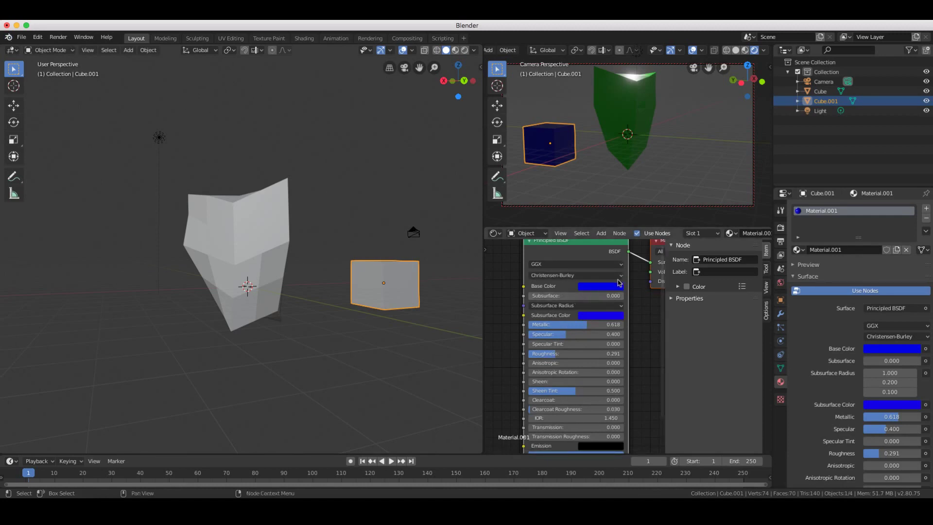
Brighten the base colour to full value and lighten the subsurface blue.
click(601, 285)
drag(654, 179, 653, 162)
click(616, 315)
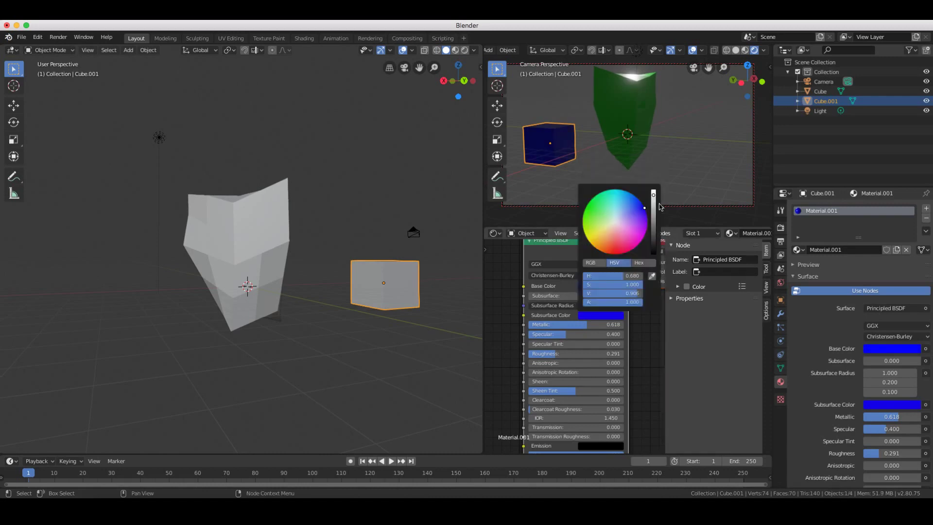
drag(644, 208, 630, 210)
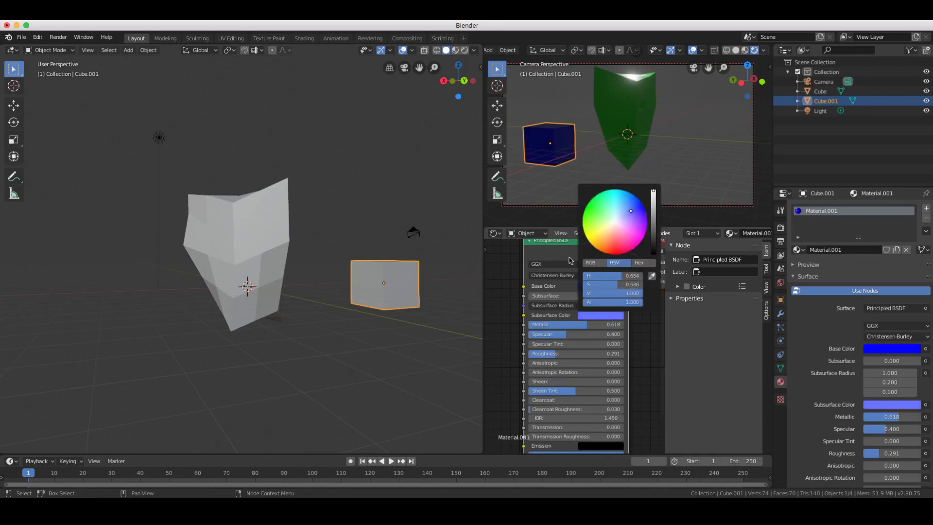
click(159, 138)
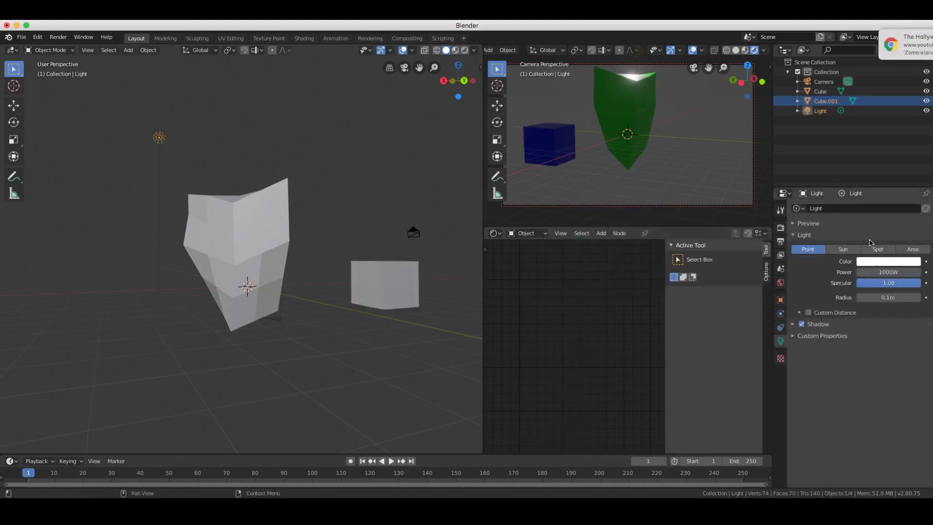
Turn the light into a Sun lamp and move it to a new position.
click(843, 248)
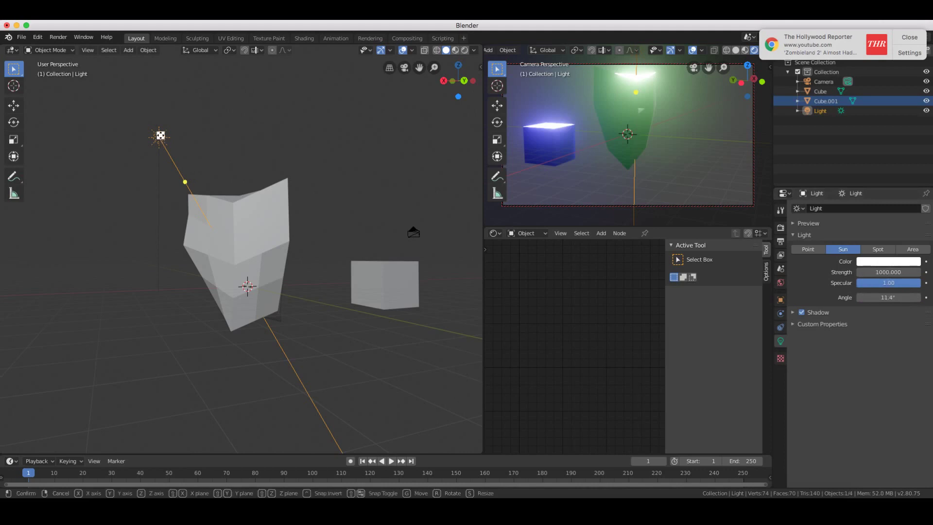
key(g)
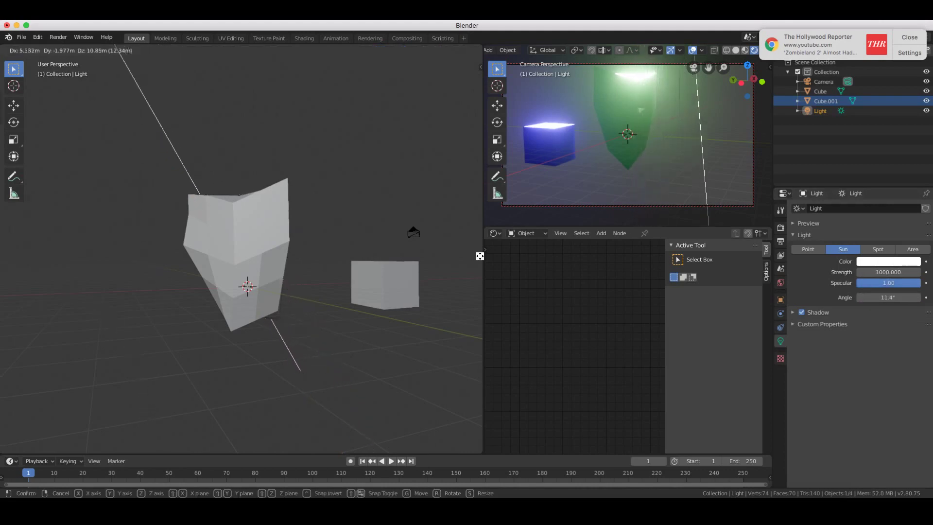
click(462, 233)
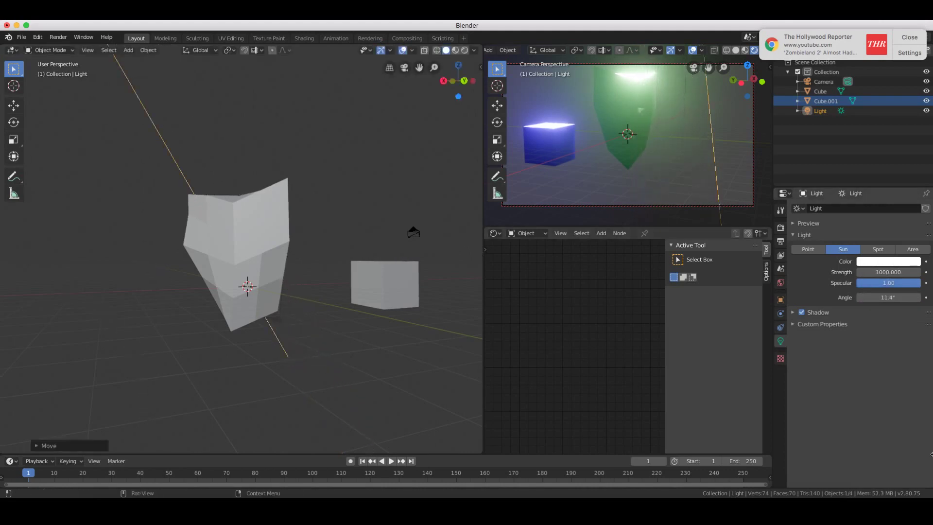
Lower the sun's strength to about 748 and deselect everything.
drag(899, 270, 890, 270)
mouse_move(890, 270)
mouse_down()
mouse_move(900, 274)
mouse_move(892, 273)
mouse_up()
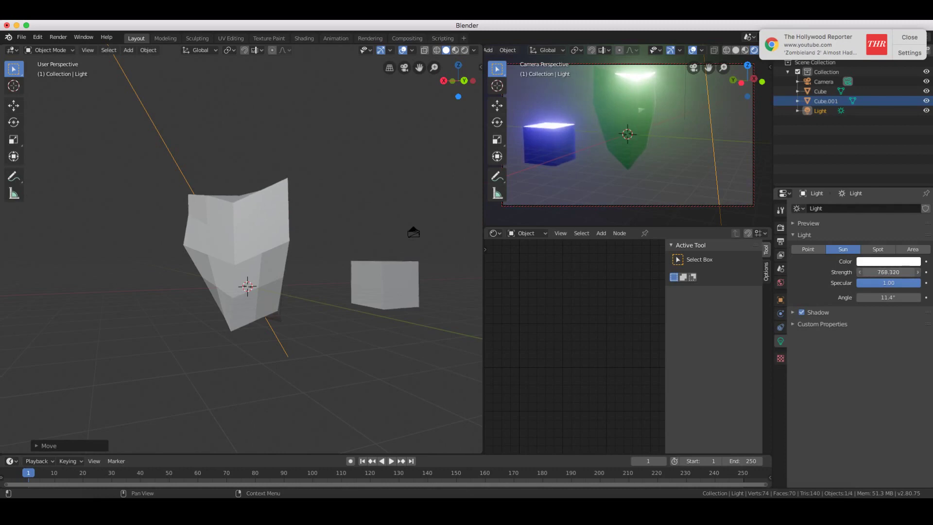
click(381, 150)
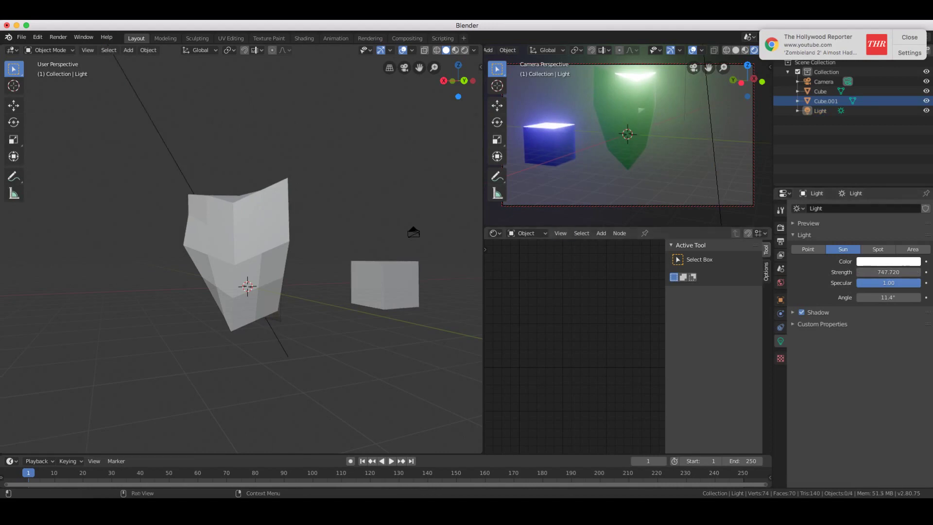
click(781, 285)
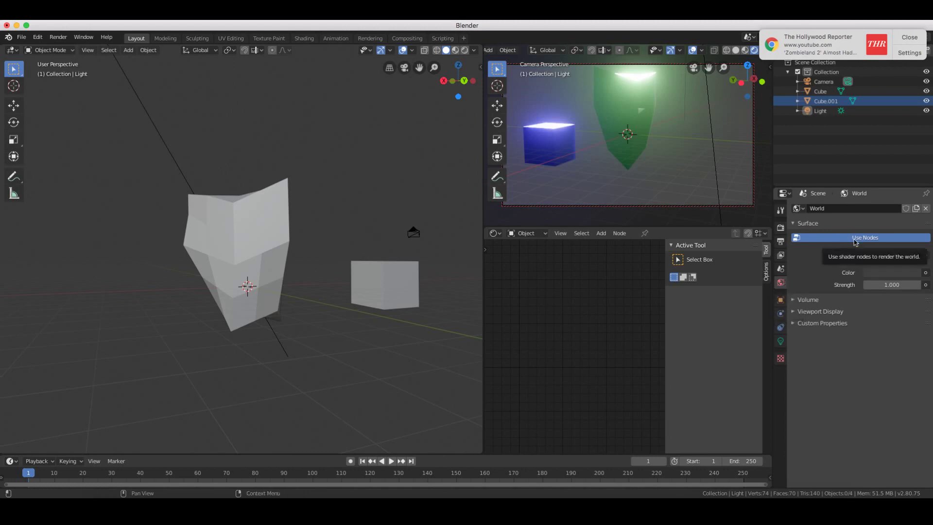
Set the world background colour to black.
click(911, 258)
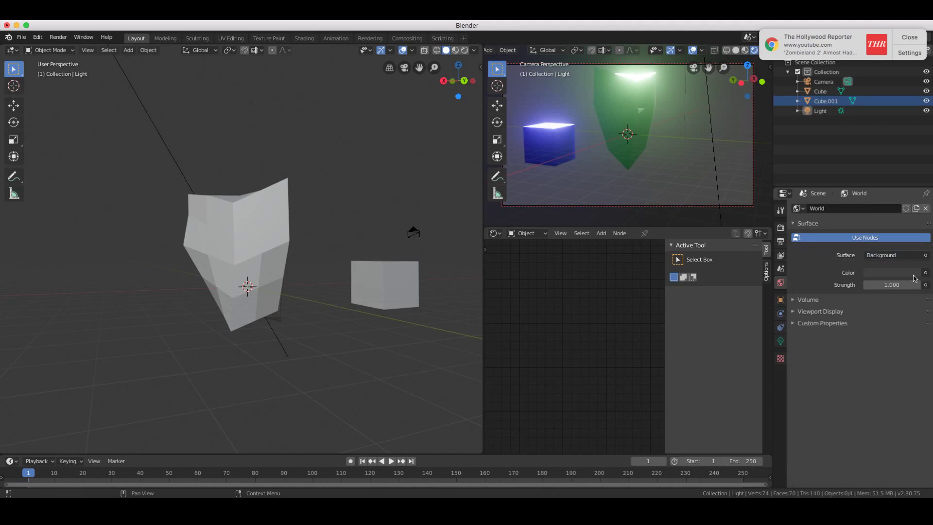
click(904, 276)
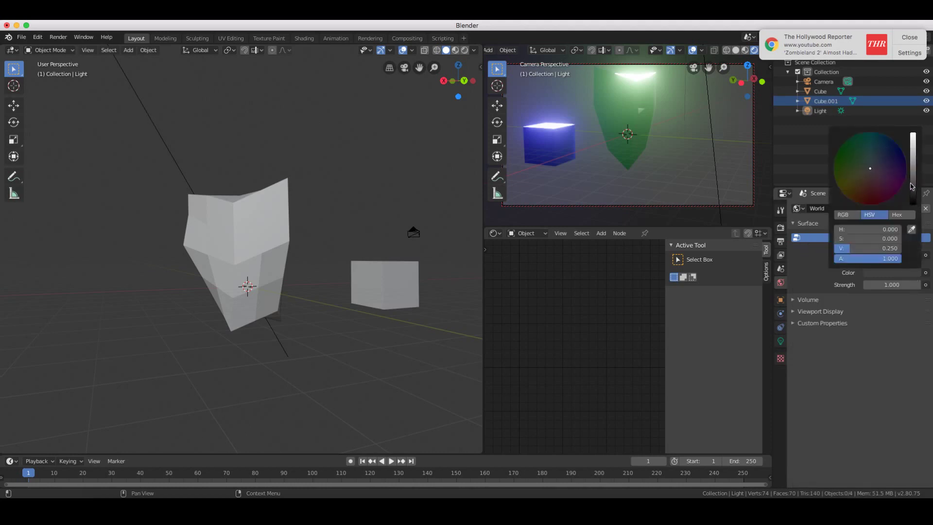
drag(914, 189, 913, 203)
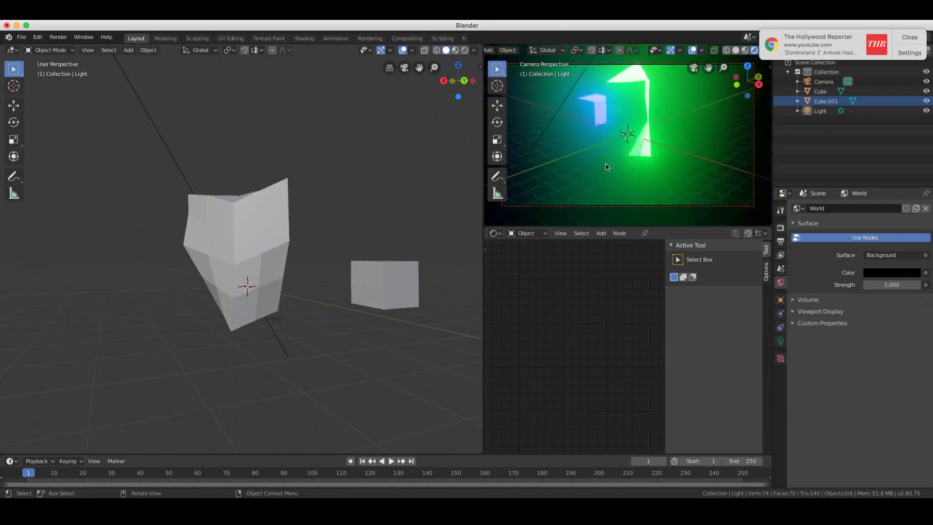
Re-aim the camera view at the mesh and select the Light object.
middle_drag(606, 166, 608, 166)
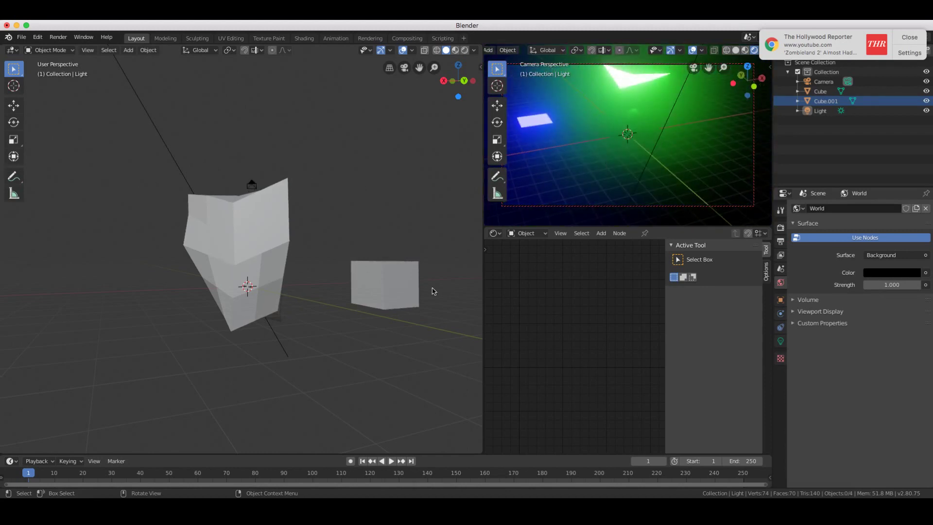
middle_drag(572, 168, 650, 140)
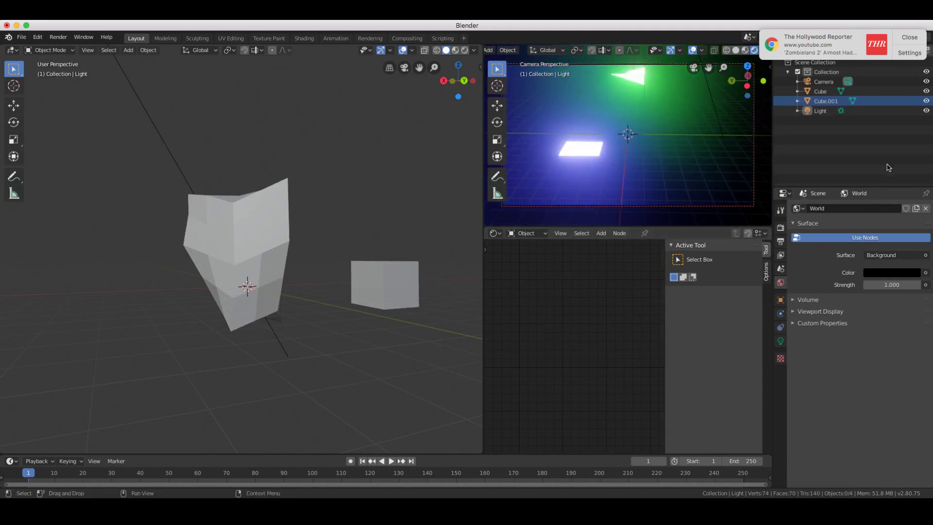
click(868, 111)
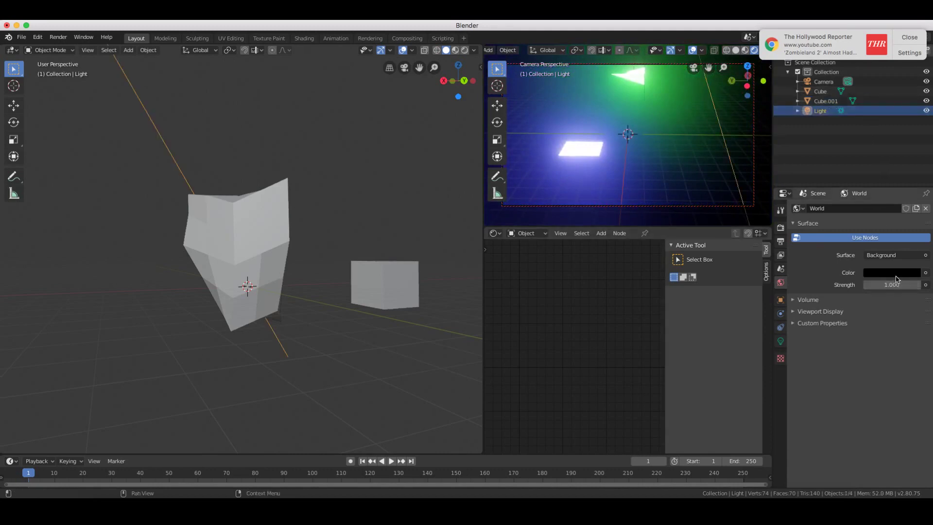
click(780, 341)
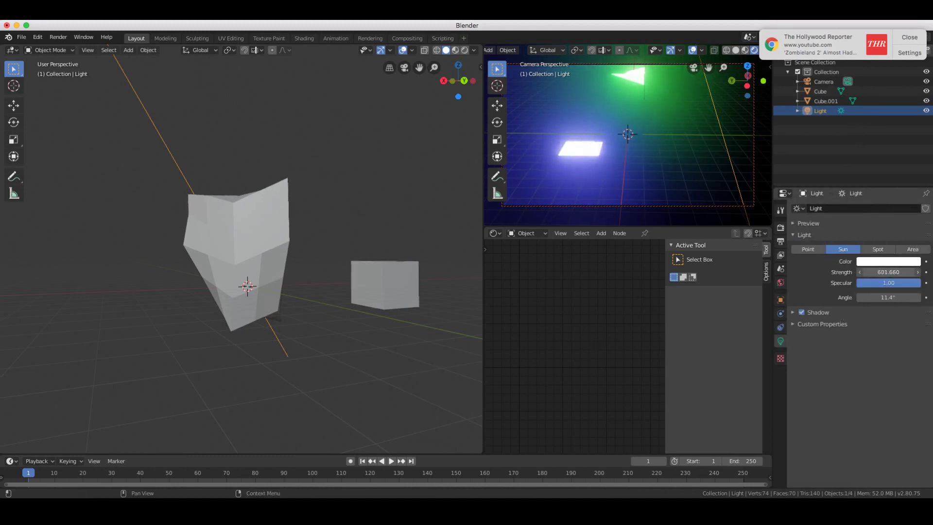
Lower the sun strength to 12.150 and adjust its colour tint.
drag(888, 272, 838, 272)
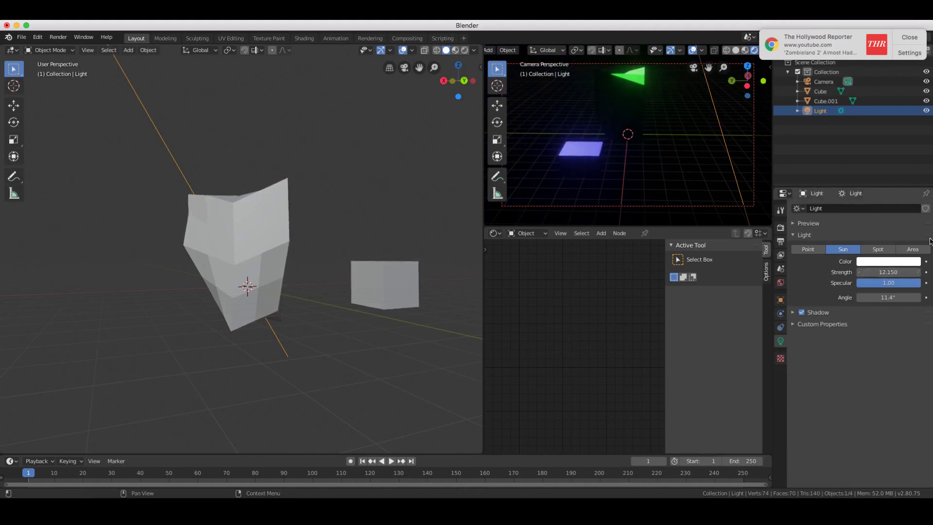
click(885, 263)
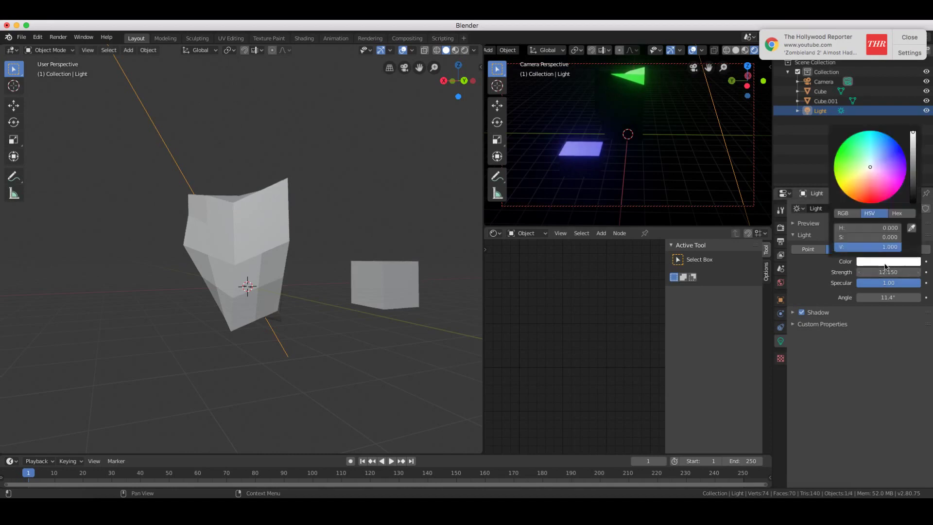
mouse_move(869, 168)
mouse_down()
mouse_move(863, 174)
mouse_move(875, 170)
mouse_up()
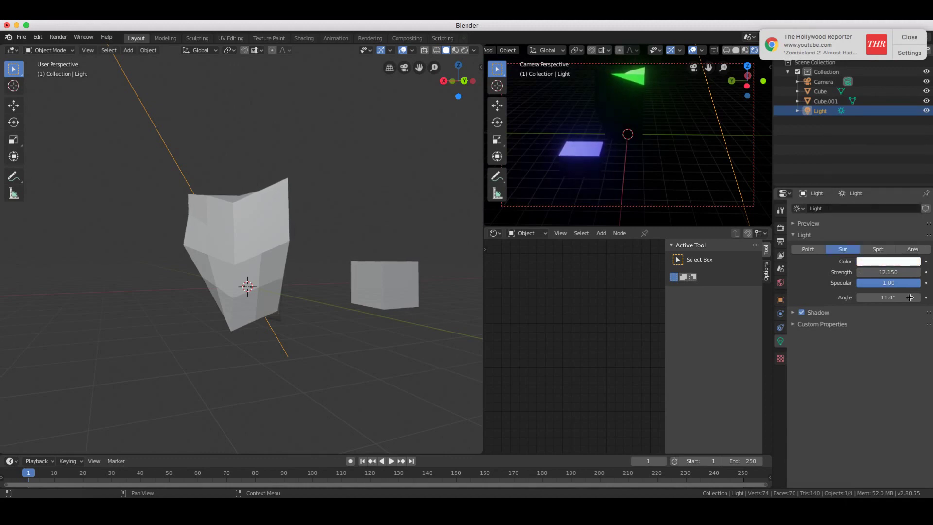
Deselect the light and bring up the world background colour picker.
click(298, 146)
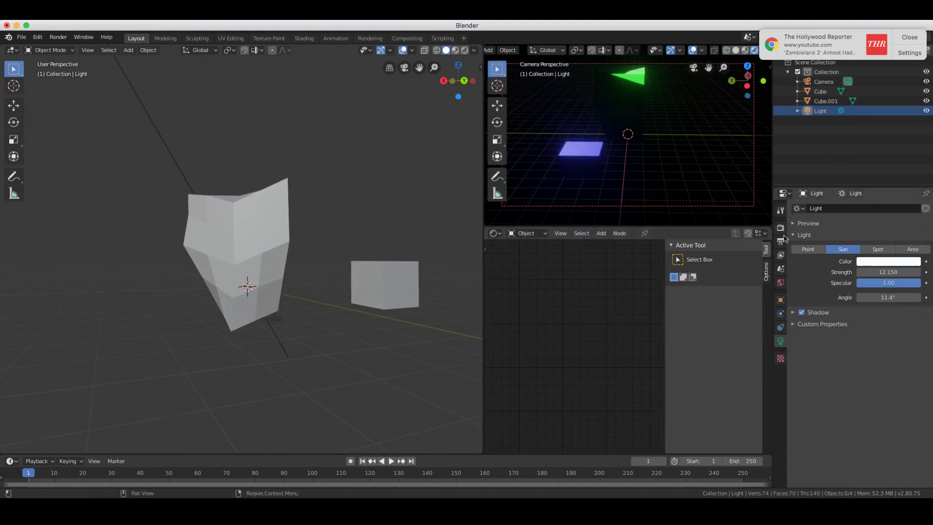
click(780, 283)
click(907, 272)
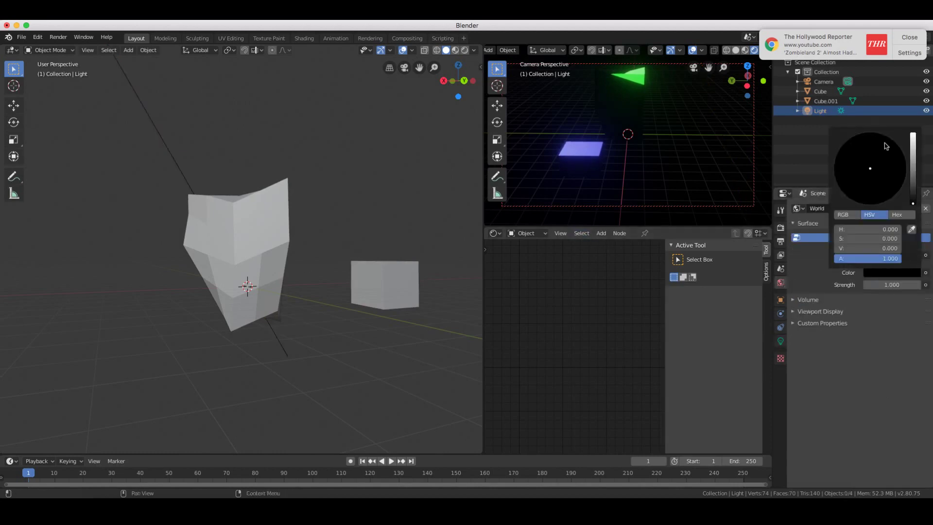
Change the world background colour from black to white.
drag(915, 206, 912, 134)
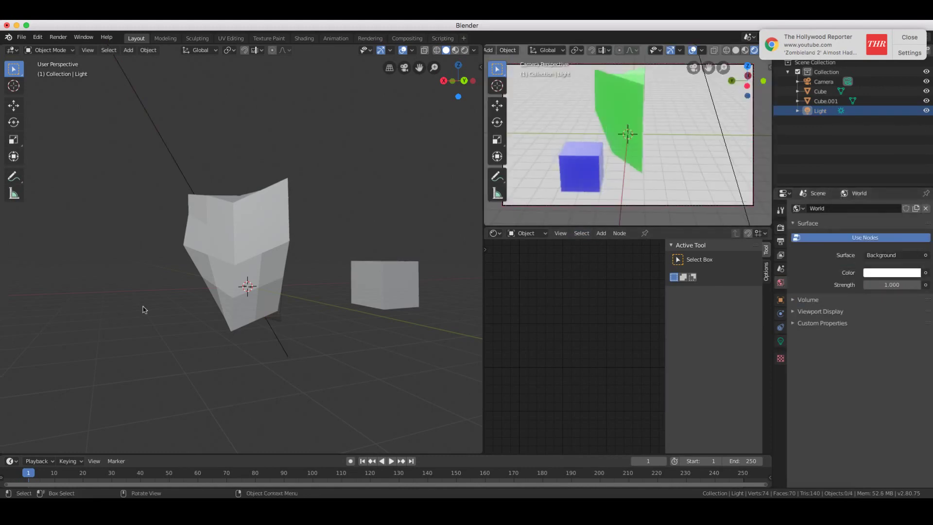
middle_drag(374, 300, 377, 194)
middle_drag(620, 169, 628, 173)
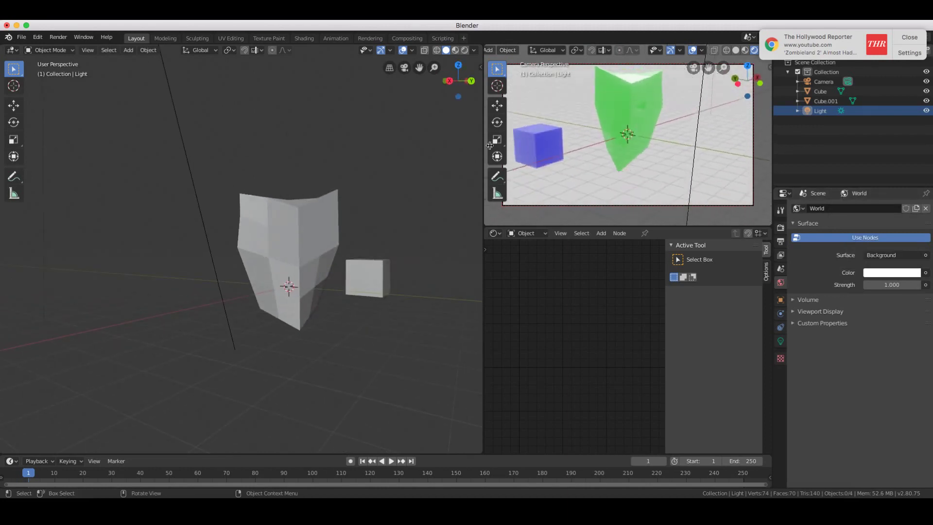
Pan and zoom around the brightly lit scene, then select the sun light.
shift+scroll(641, 175, left, 5)
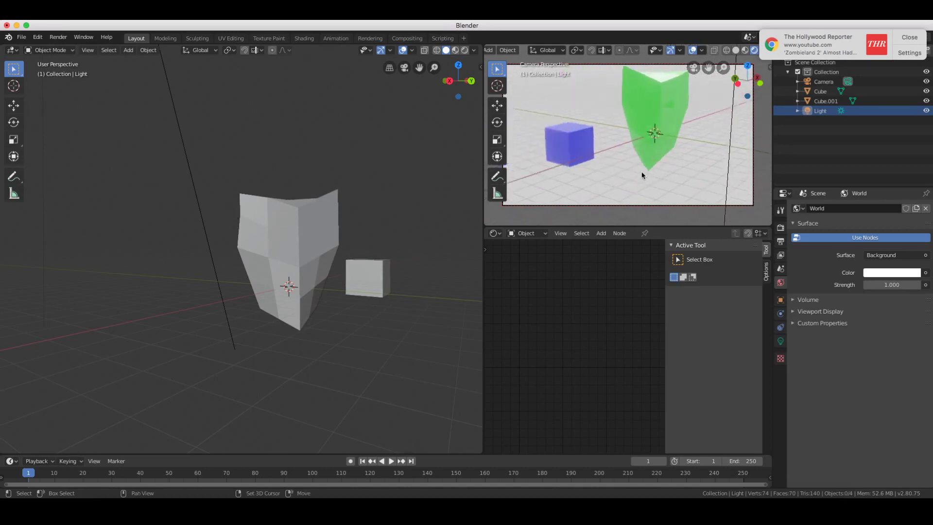
scroll(641, 175, right, 10)
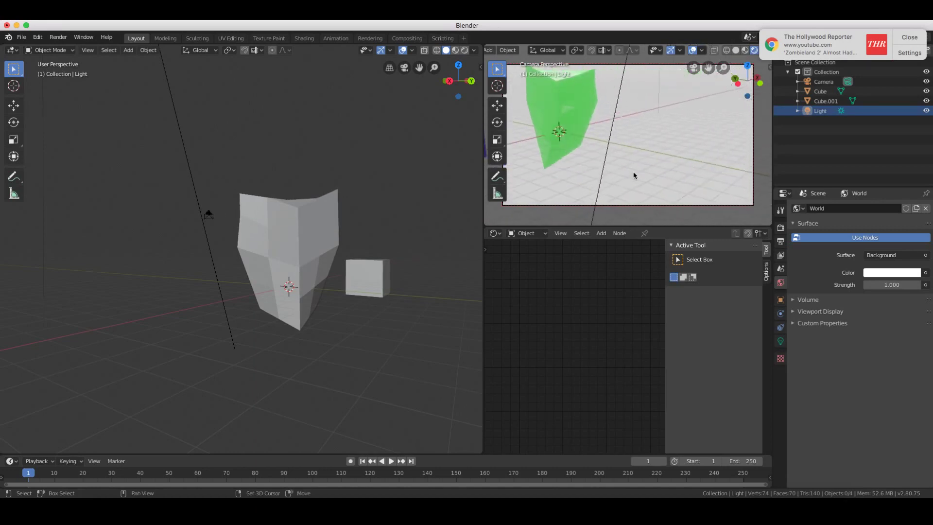
scroll(635, 175, down, 5)
scroll(634, 176, up, 6)
scroll(635, 177, down, 4)
scroll(635, 176, left, 4)
scroll(635, 175, right, 4)
scroll(634, 176, up, 5)
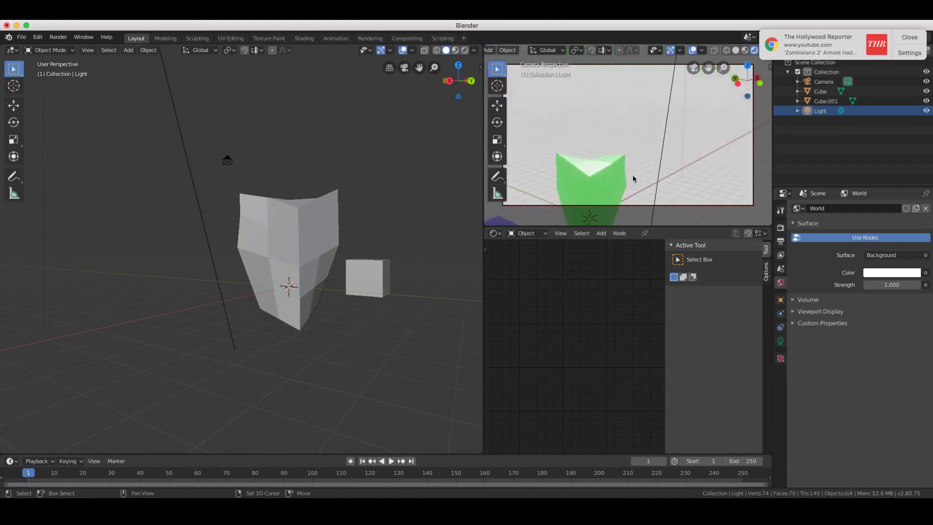
shift+scroll(634, 178, up, 2)
scroll(633, 178, left, 6)
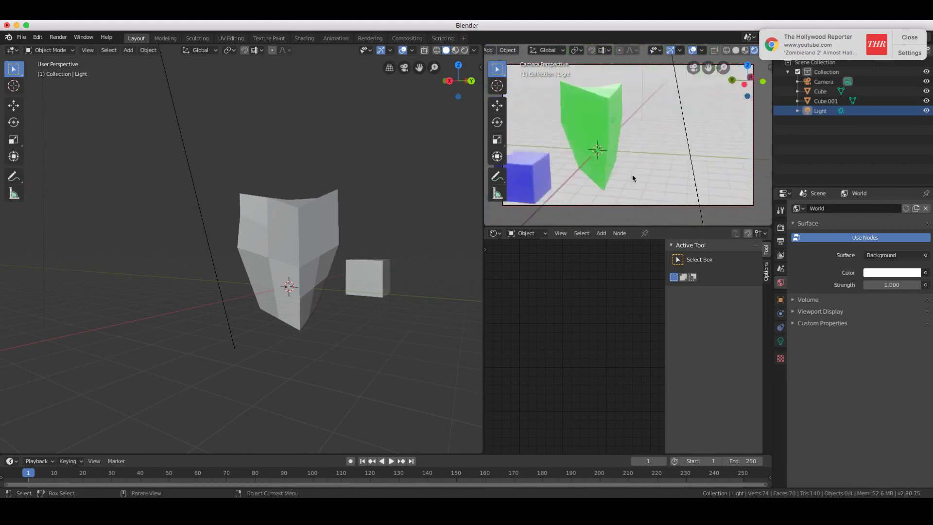
scroll(633, 178, down, 3)
scroll(633, 178, right, 6)
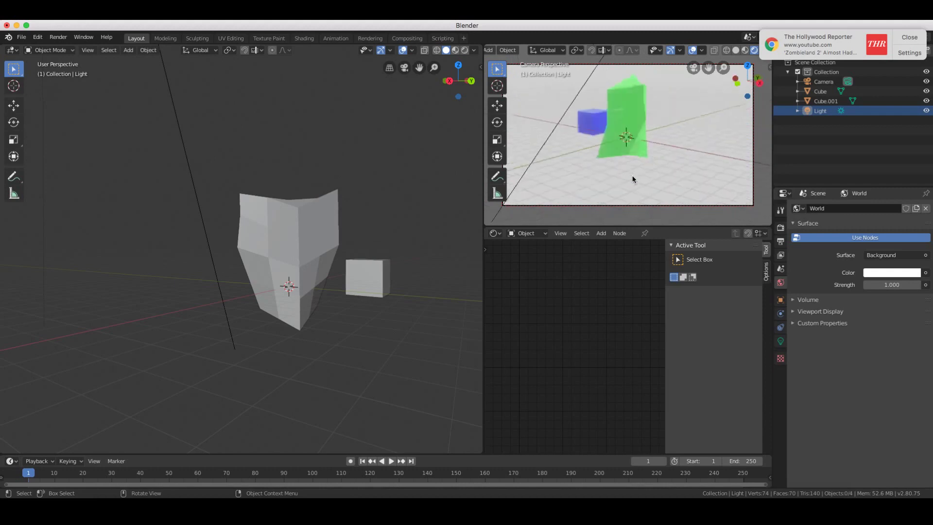
scroll(634, 178, left, 5)
scroll(633, 178, down, 2)
scroll(634, 179, up, 2)
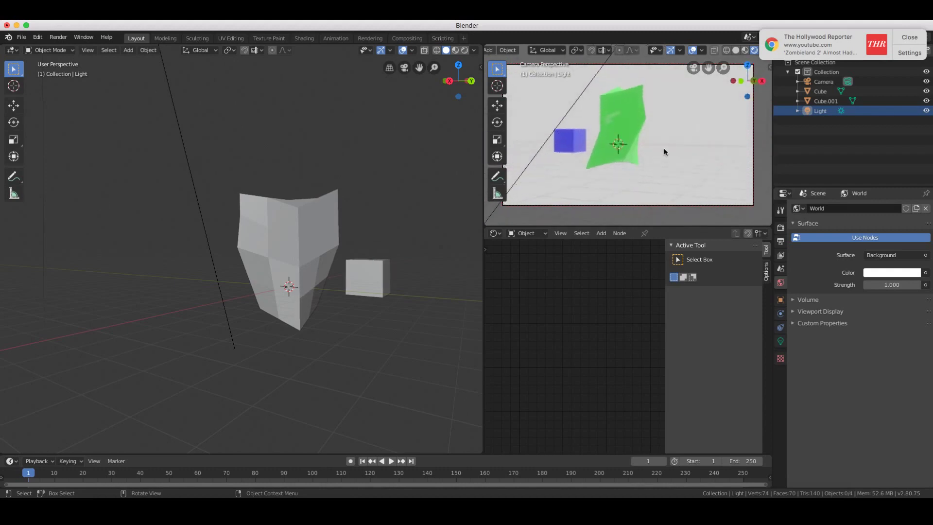
scroll(664, 149, right, 10)
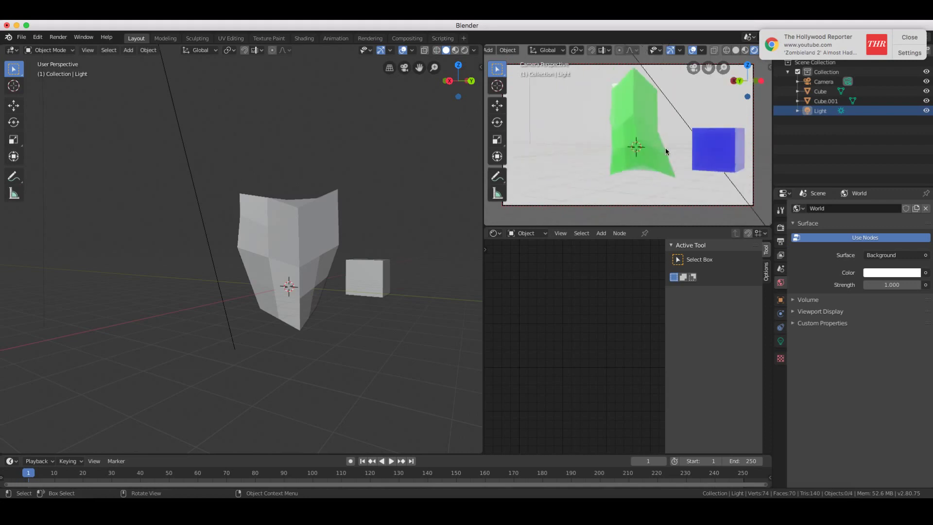
scroll(664, 149, left, 6)
scroll(661, 149, right, 4)
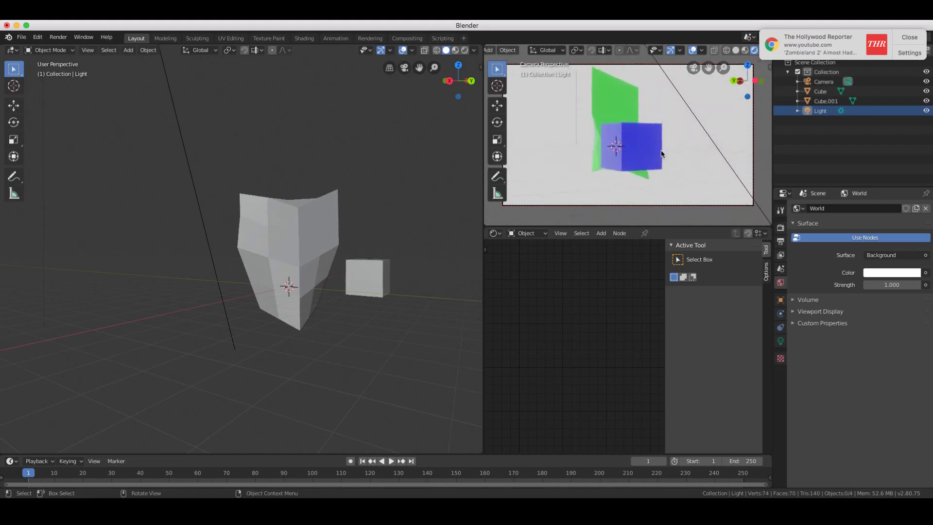
scroll(660, 154, down, 6)
scroll(661, 154, up, 2)
scroll(660, 150, up, 3)
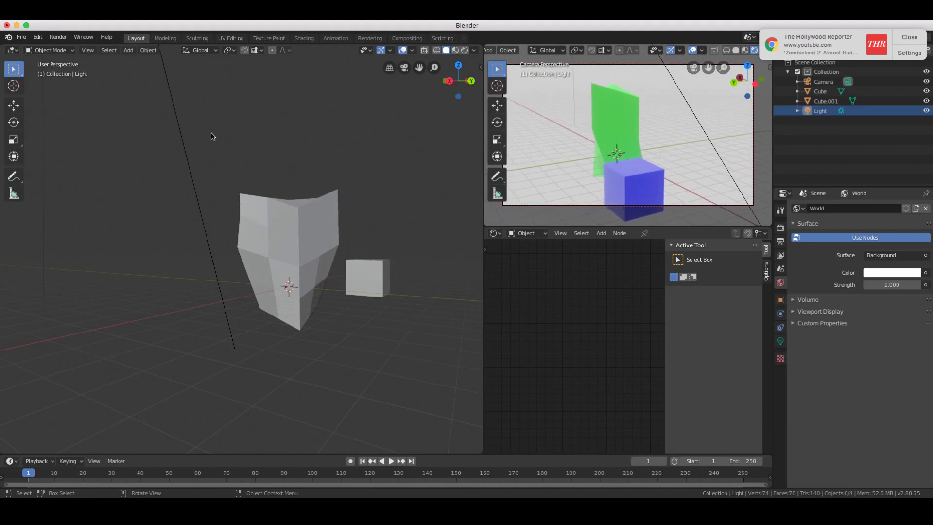
scroll(316, 245, left, 10)
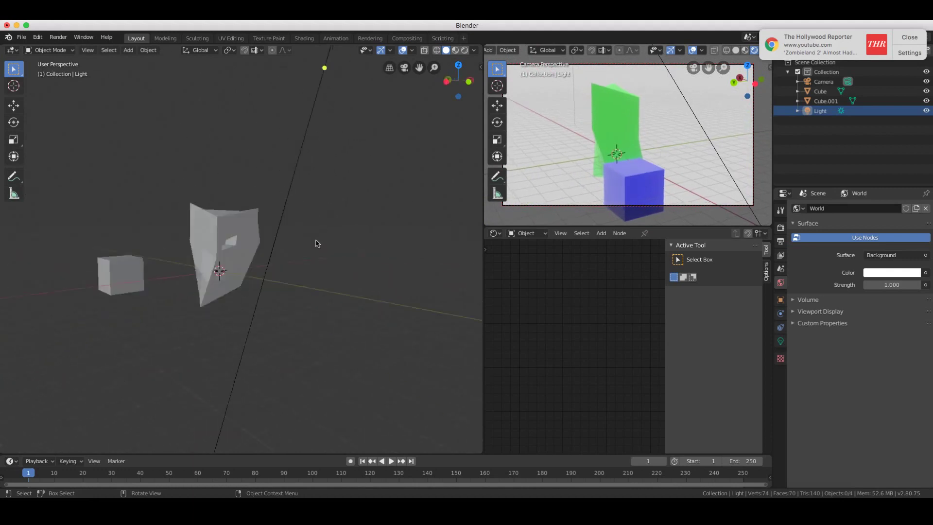
scroll(339, 173, down, 4)
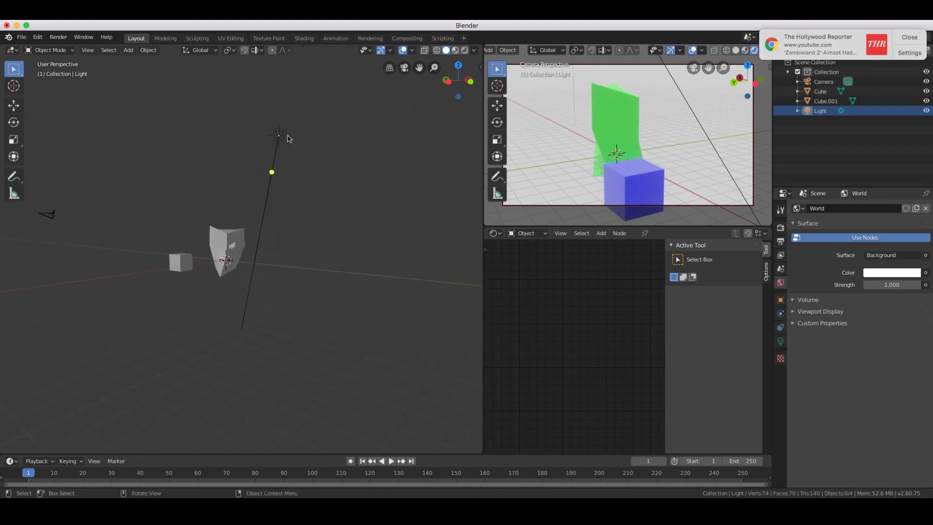
click(279, 138)
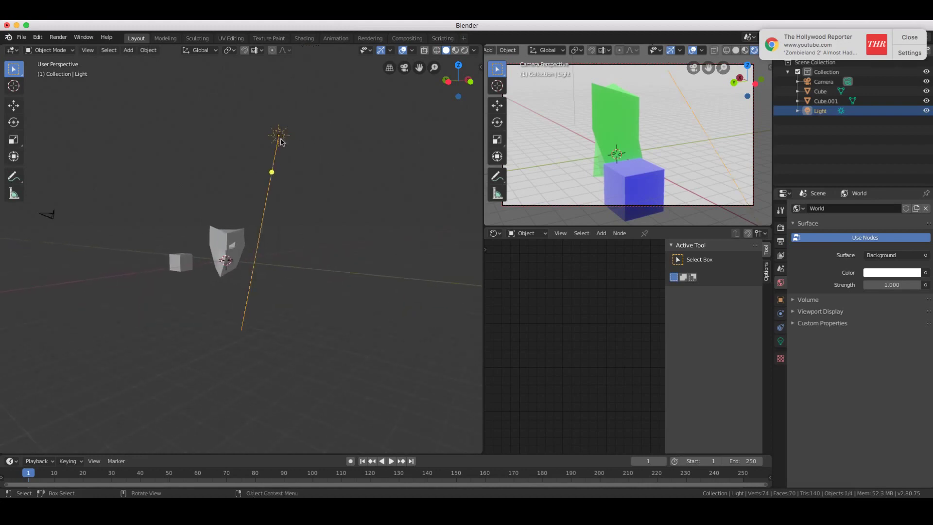
Move the sun light to a new position and rotate it toward the objects.
key(g)
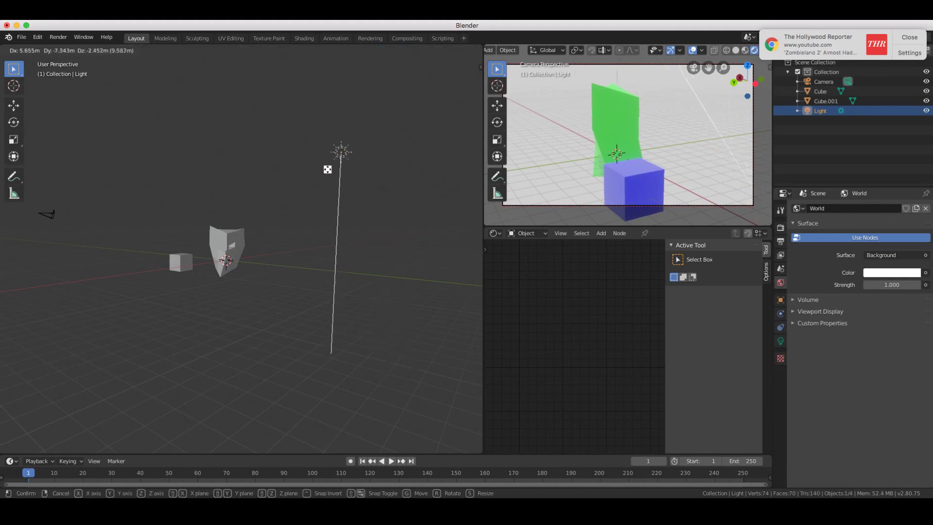
click(313, 189)
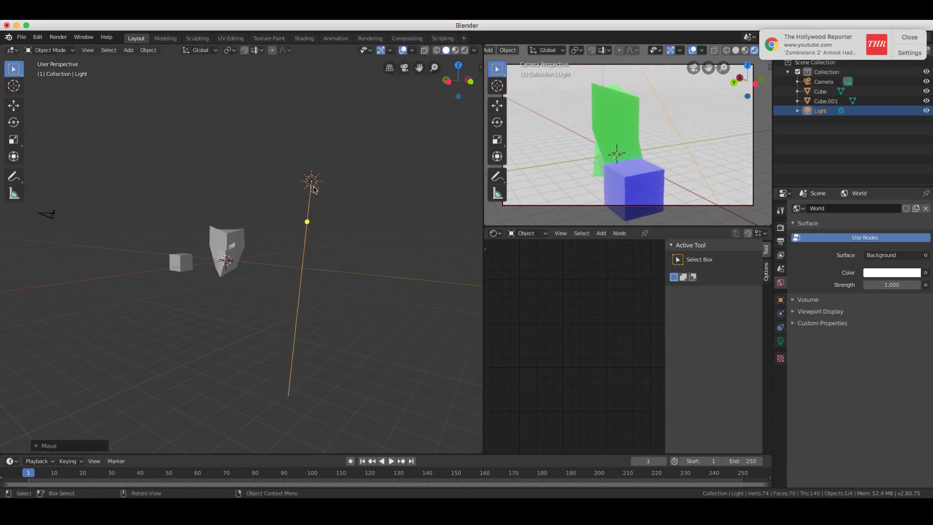
key(r)
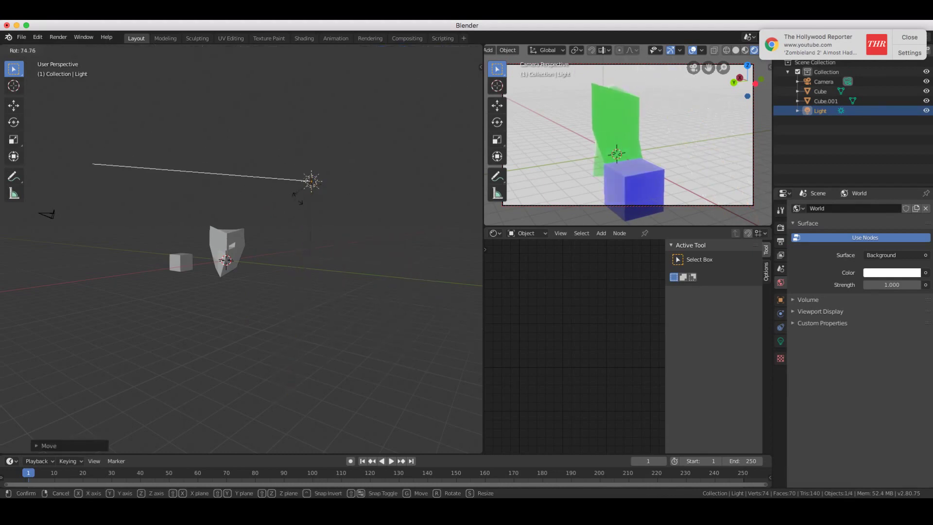
click(306, 202)
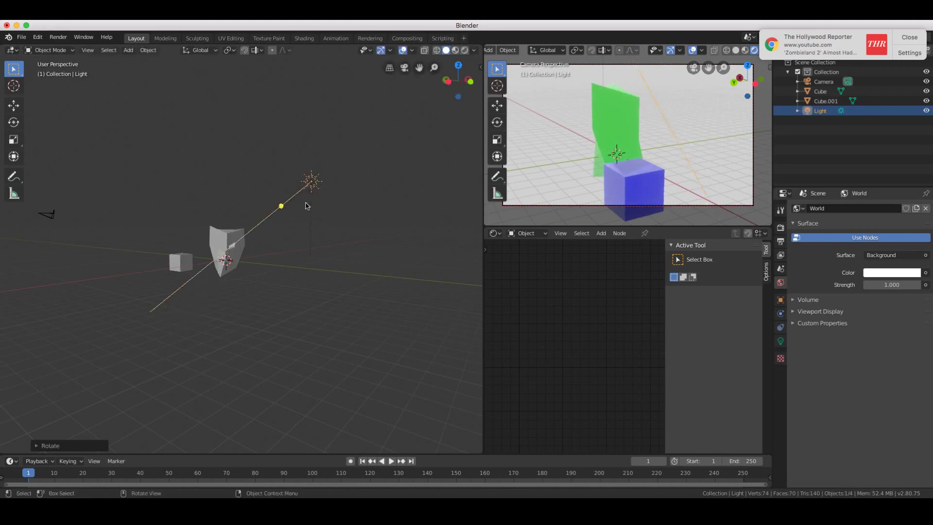
scroll(306, 203, left, 5)
scroll(302, 205, left, 1)
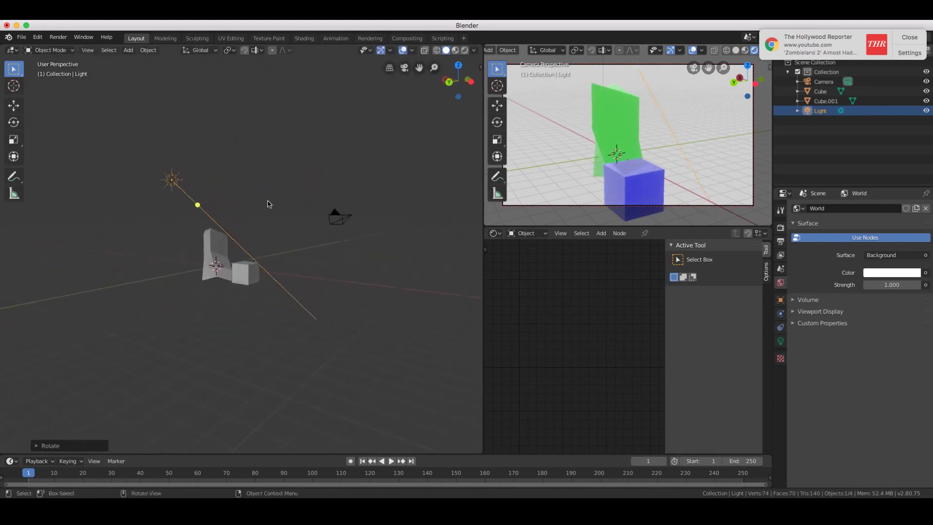
Rotate the sun light twice more to fine-tune its aim, then check the lighting.
key(r)
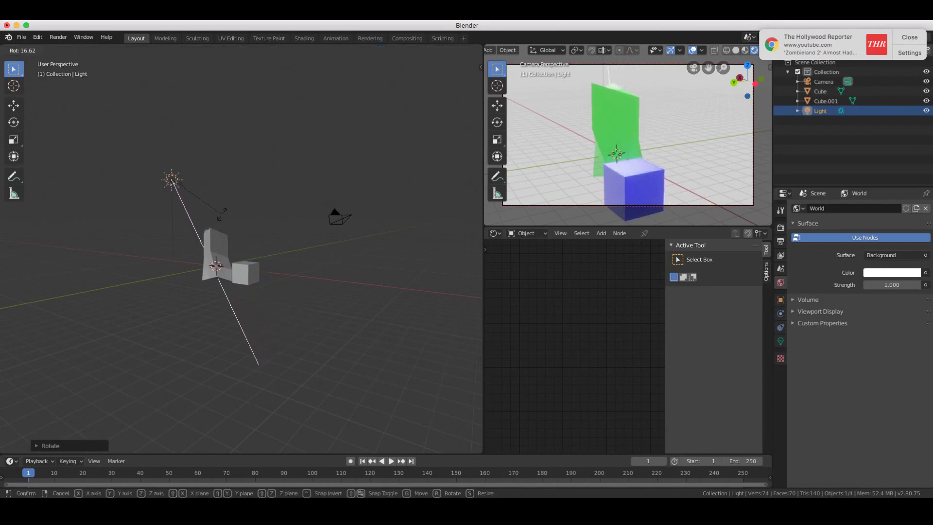
click(222, 213)
scroll(223, 216, left, 10)
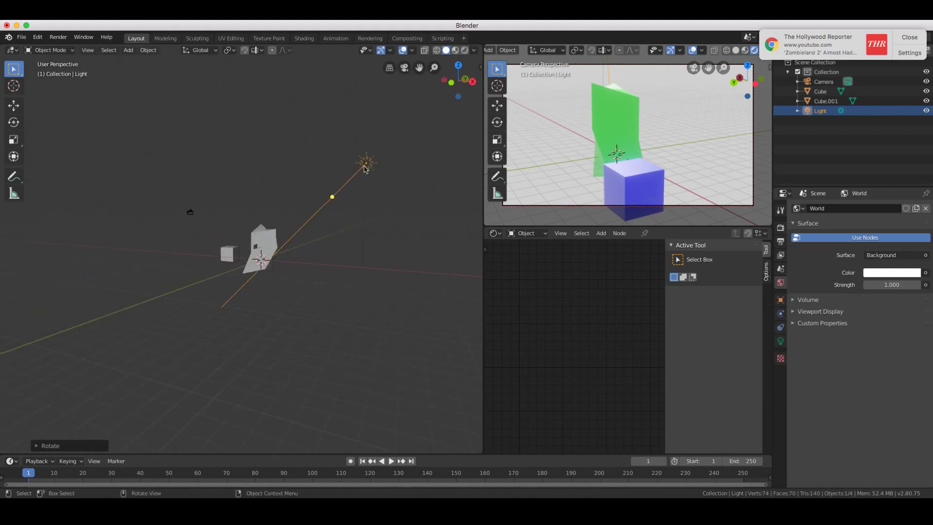
key(r)
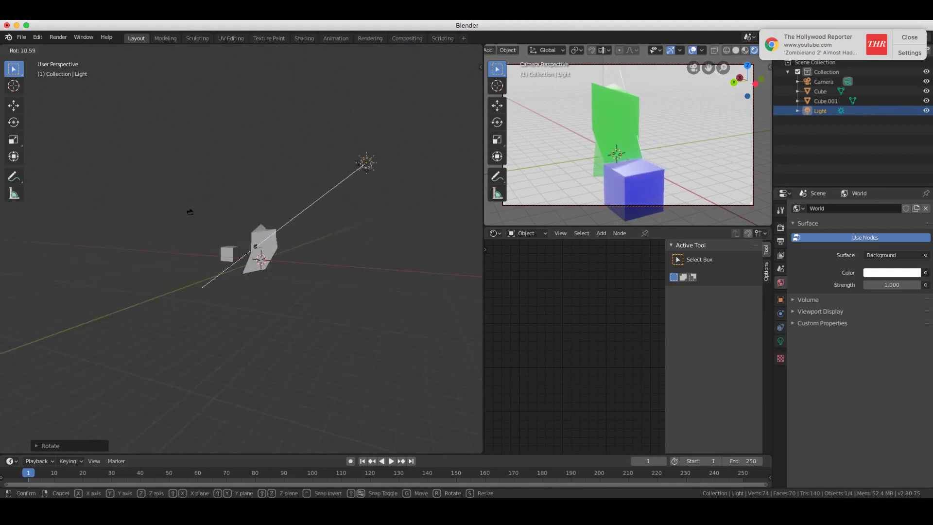
click(362, 171)
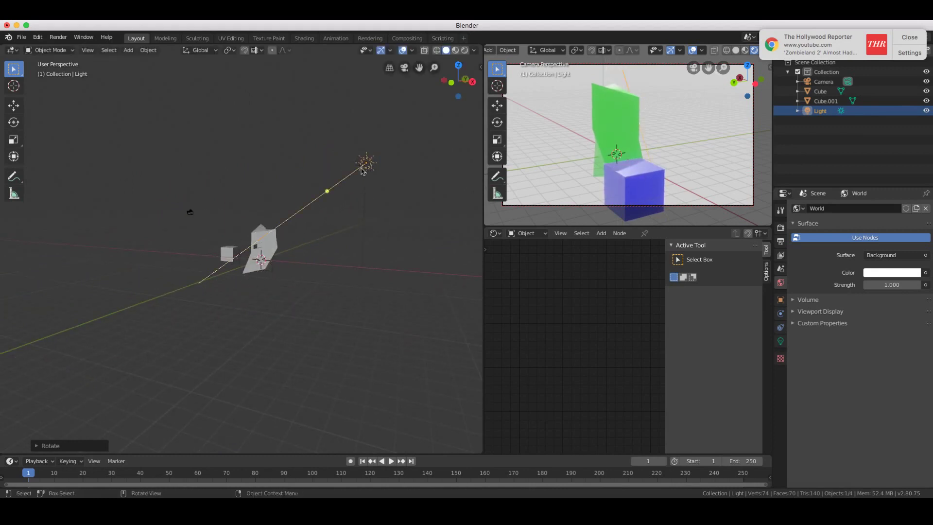
middle_drag(261, 251, 262, 252)
middle_drag(731, 162, 614, 148)
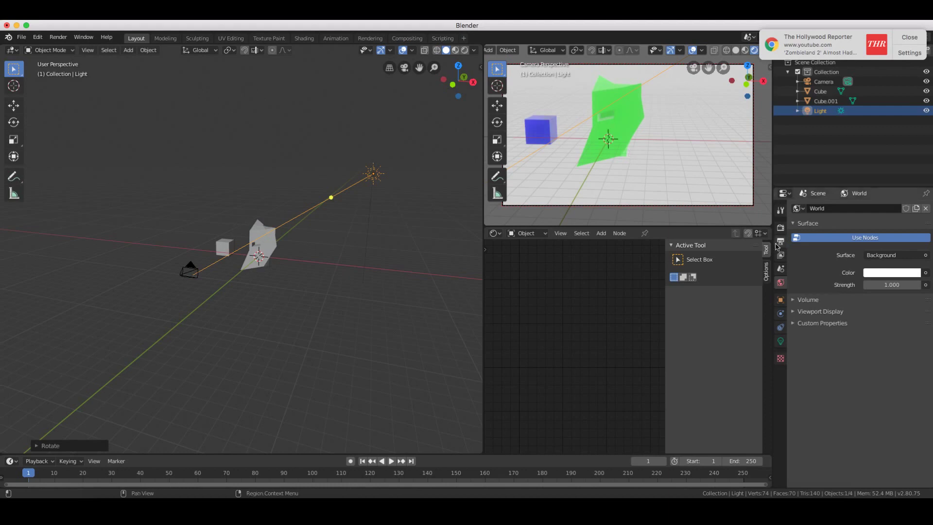
Set the world background colour to pure black by dropping Value to 0.
click(894, 273)
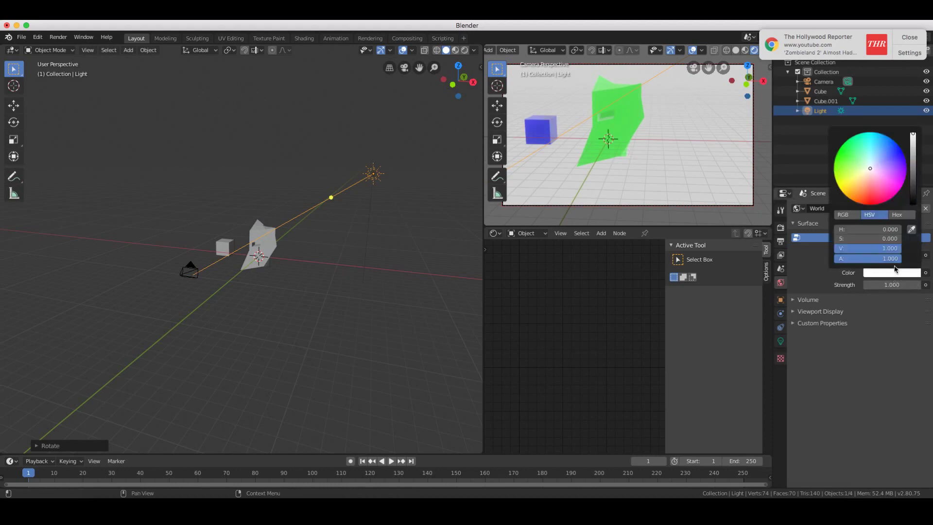
drag(914, 165, 917, 208)
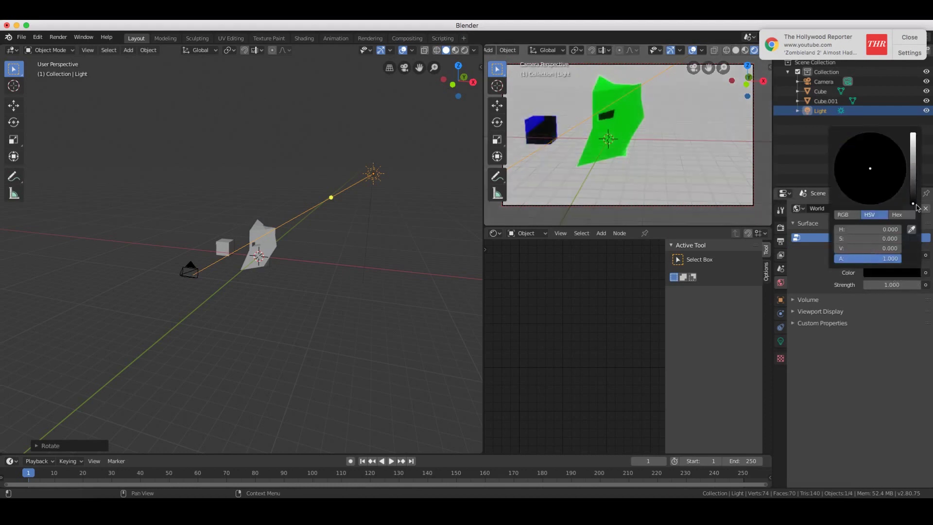
click(915, 215)
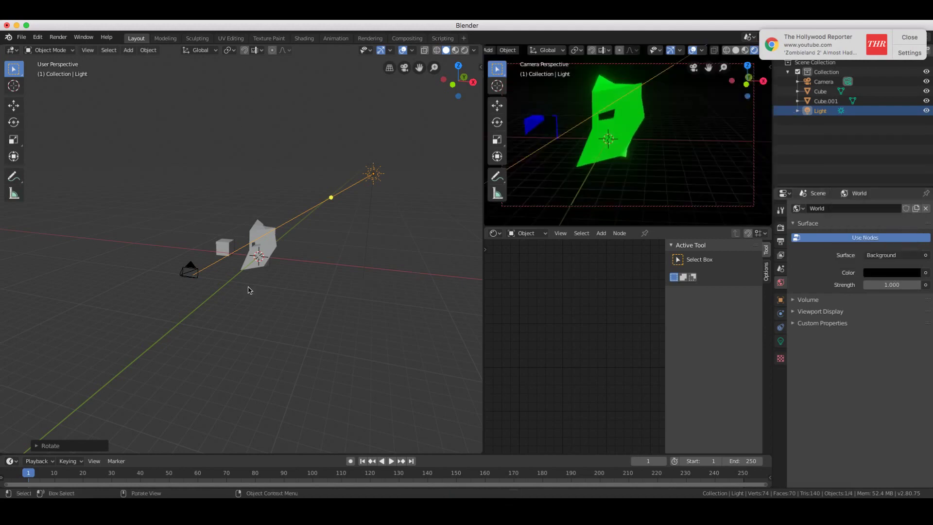
scroll(381, 179, left, 10)
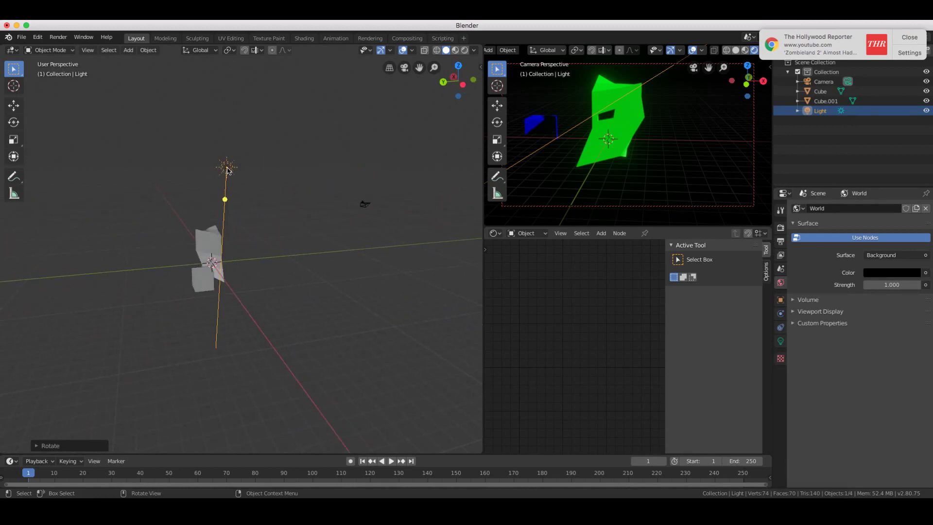
Move the sun light further right and rotate it twice to a new direction.
click(227, 170)
key(g)
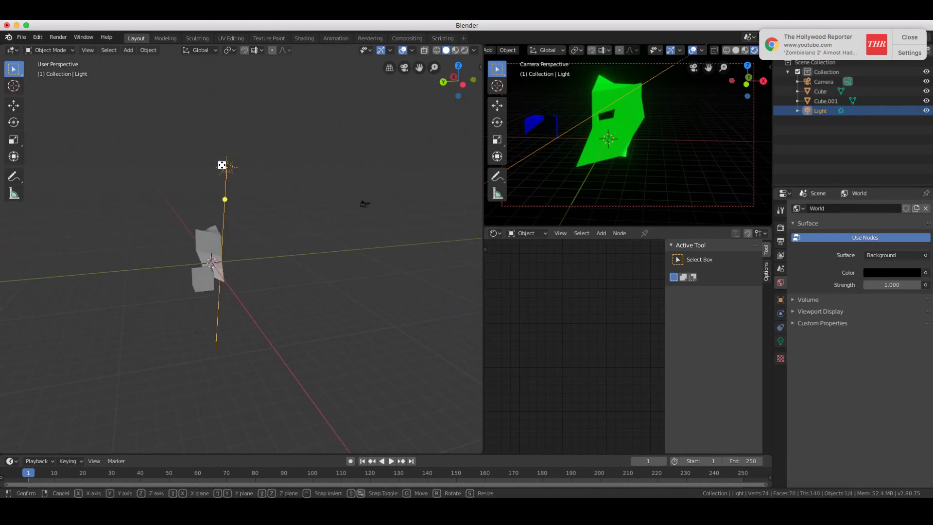
click(313, 172)
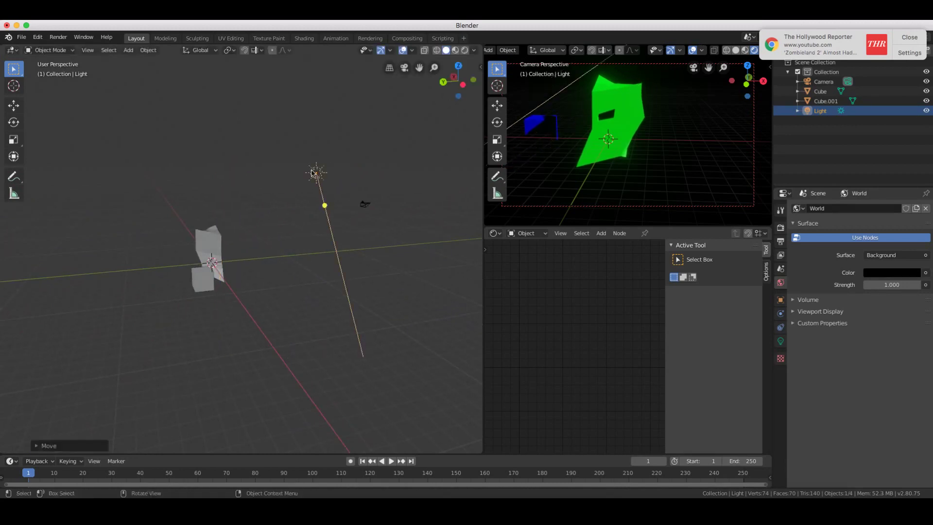
key(r)
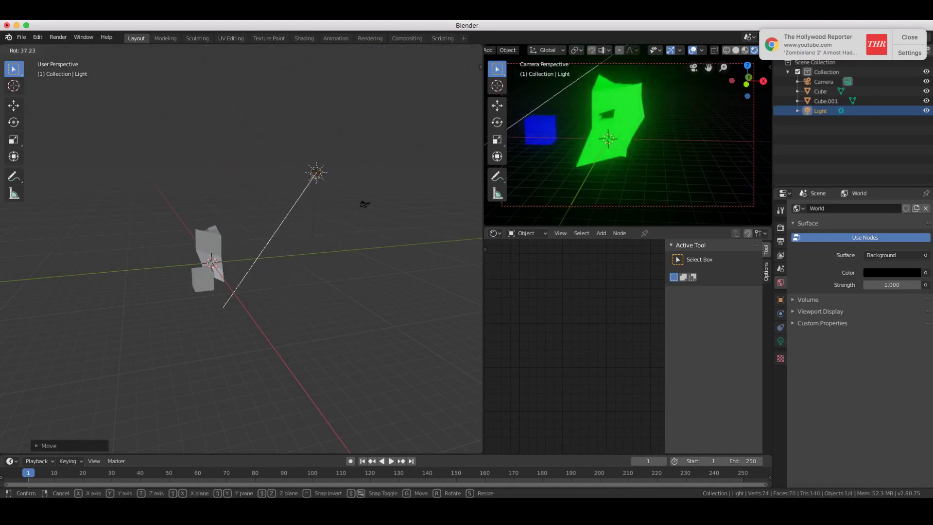
click(316, 172)
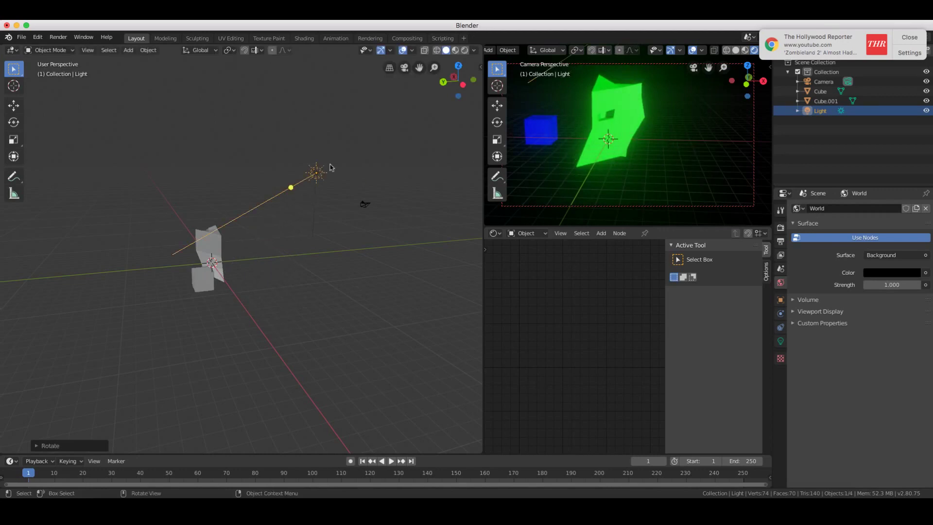
key(r)
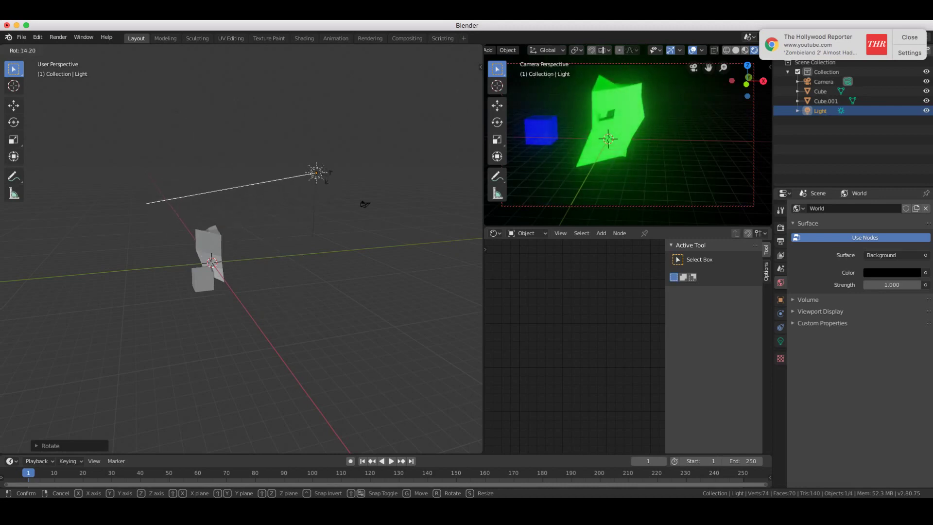
click(329, 178)
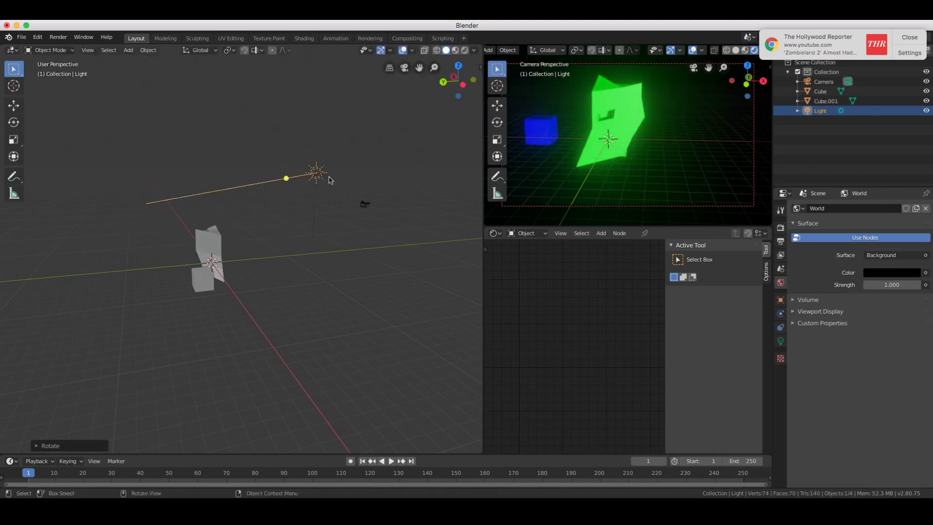
Set the green shape's Specular to 0 and its Emission colour to near-white.
click(209, 246)
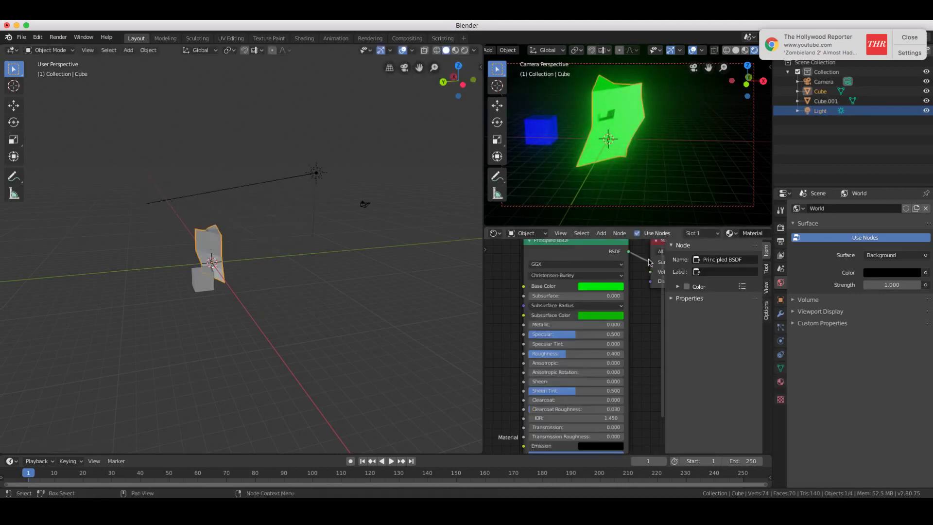
mouse_move(585, 336)
mouse_down()
mouse_move(549, 337)
mouse_move(569, 353)
mouse_move(624, 354)
mouse_up()
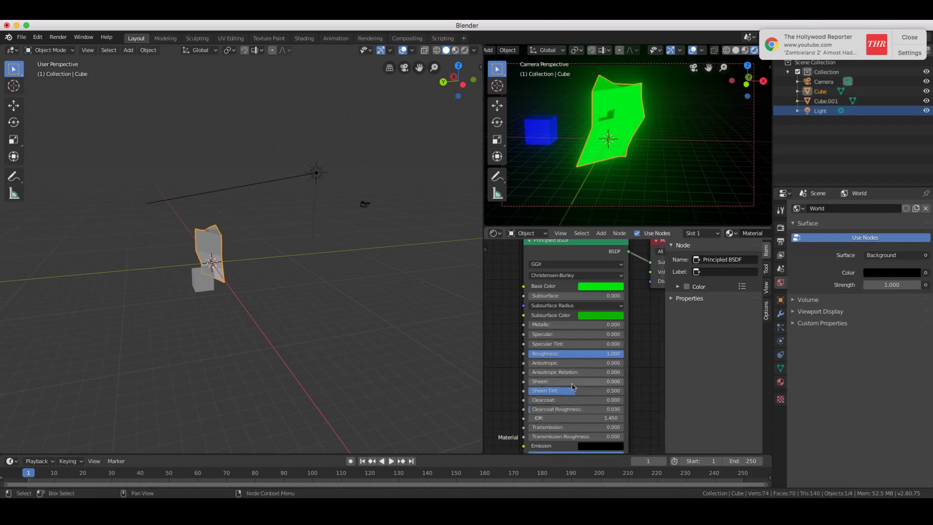
scroll(625, 388, down, 4)
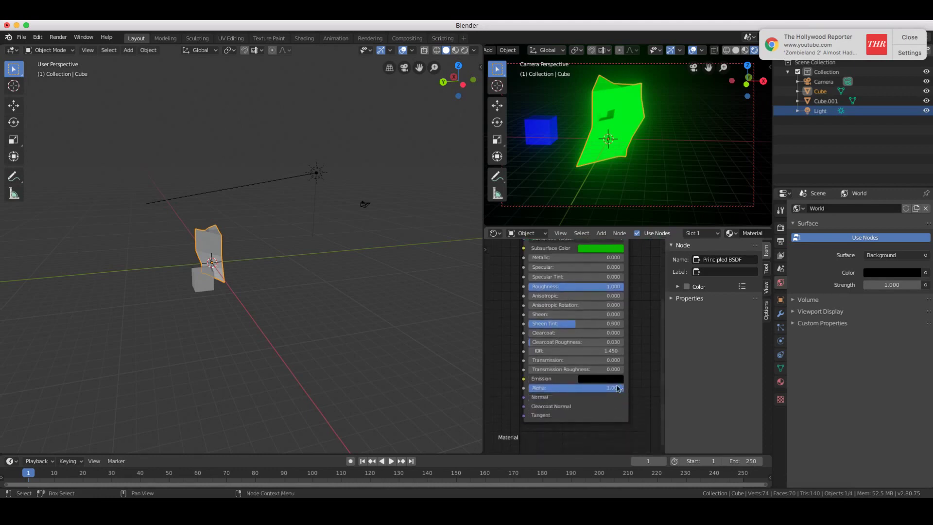
click(594, 383)
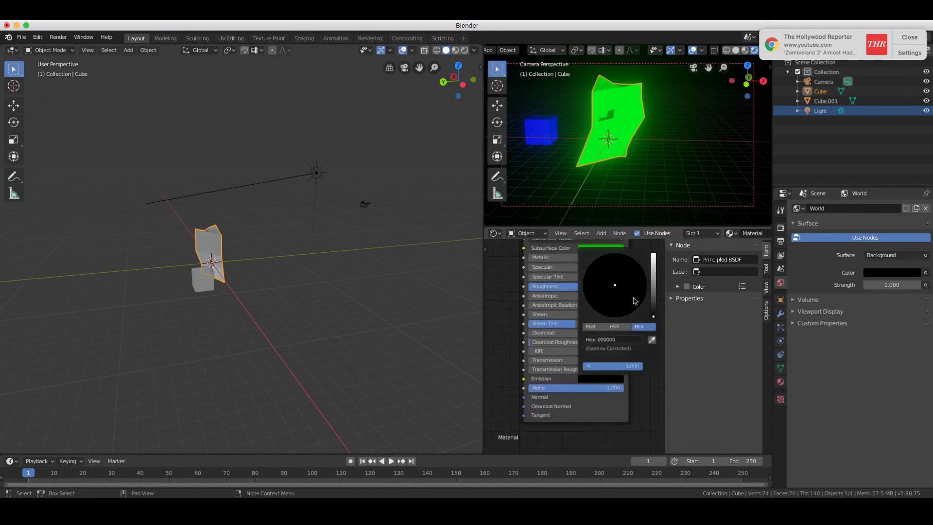
drag(653, 320, 653, 254)
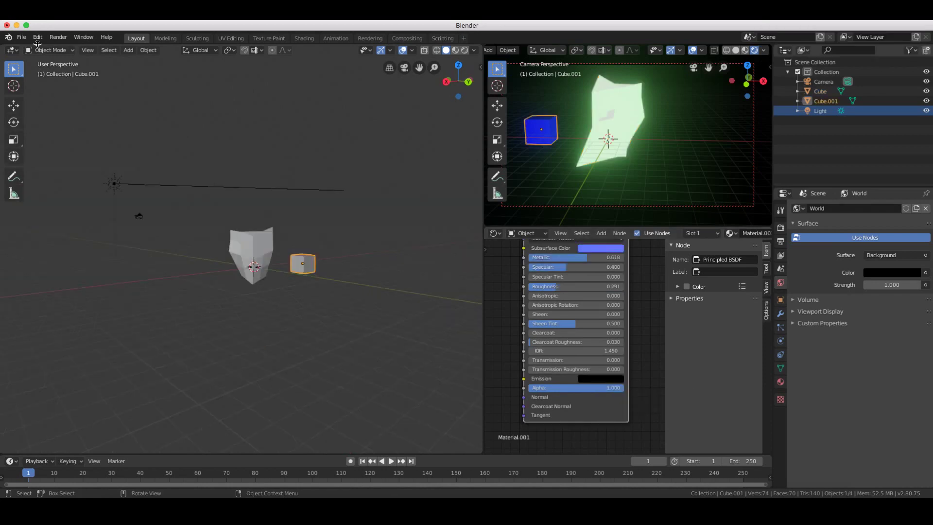
Put the blue cube into Edit Mode and move its mesh further right.
click(49, 50)
click(58, 71)
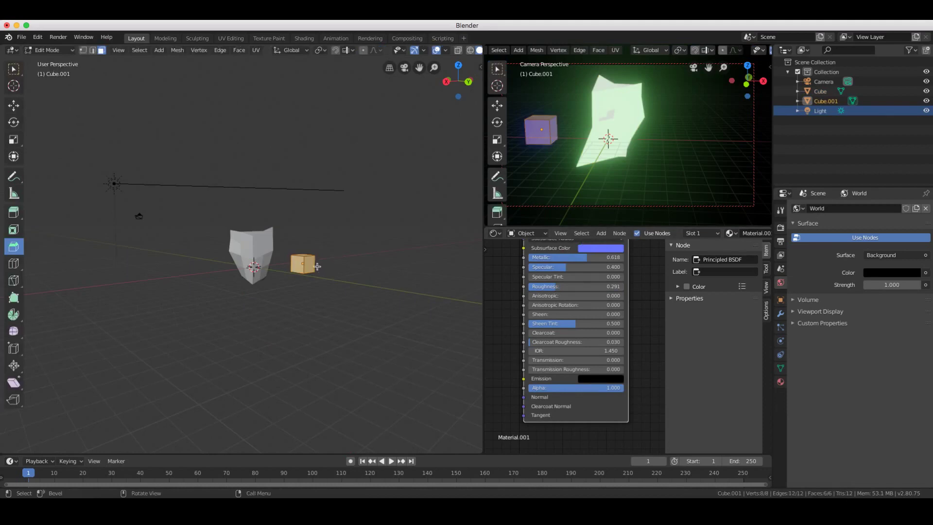
key(g)
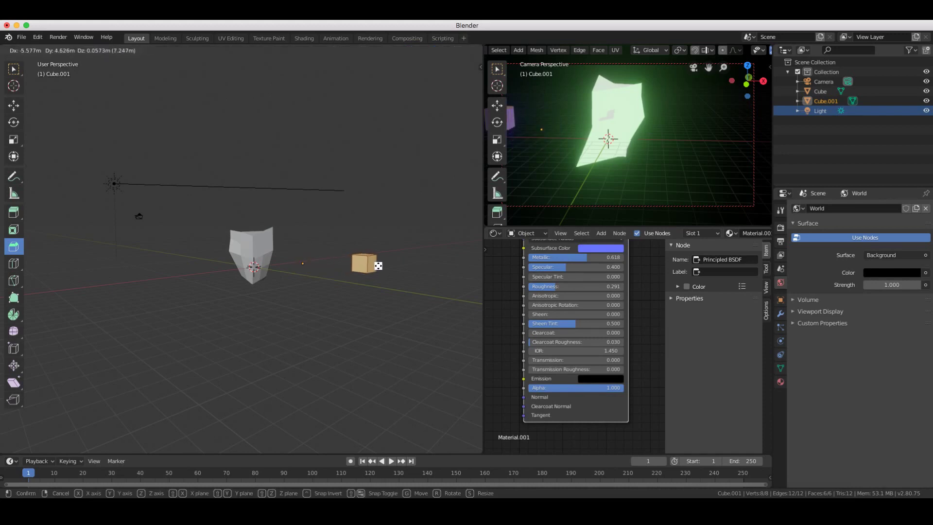
click(378, 266)
Pick a single face of the cube and switch to vertex select mode.
shift+scroll(602, 192, left, 5)
shift+scroll(602, 193, left, 5)
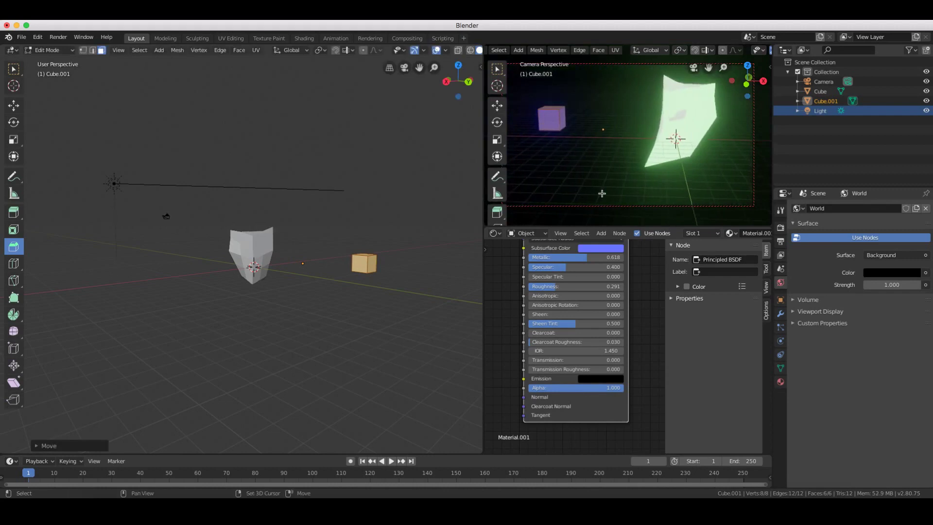
scroll(602, 193, right, 5)
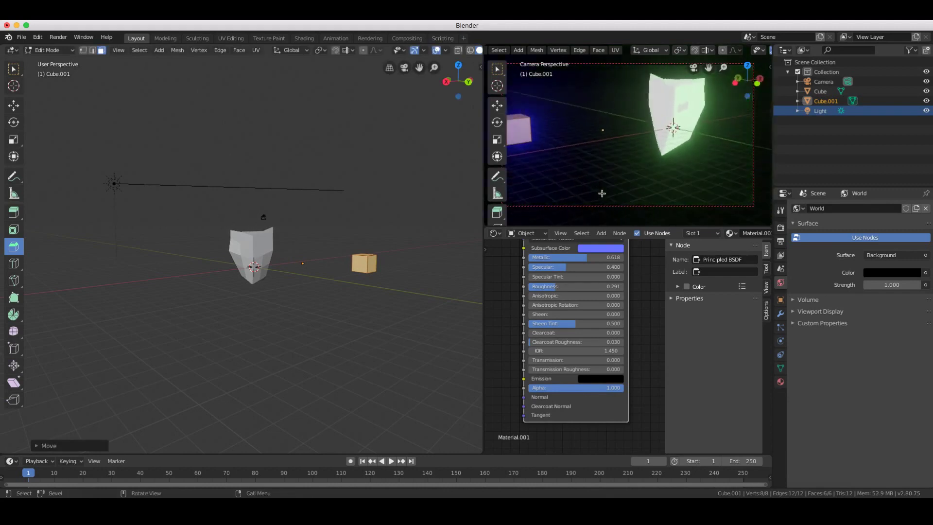
shift+scroll(604, 194, right, 2)
shift+scroll(605, 194, left, 5)
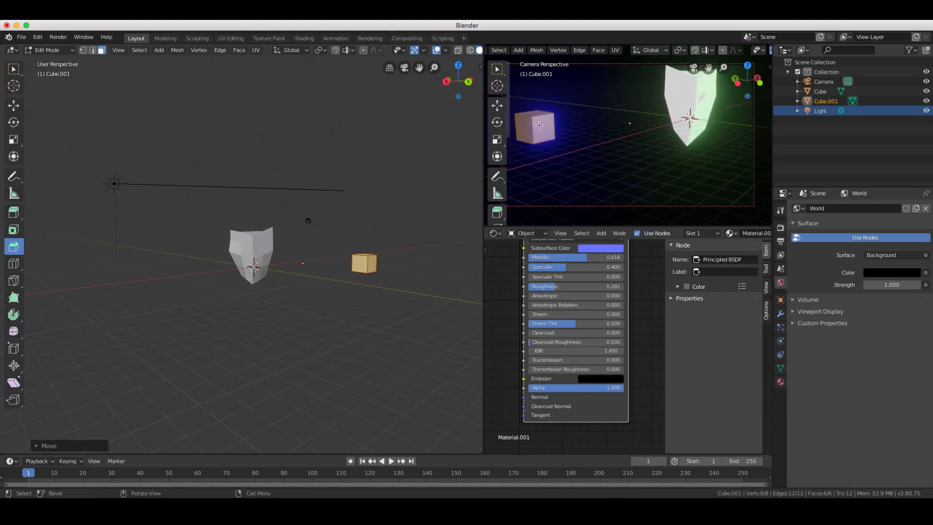
scroll(362, 280, right, 3)
scroll(363, 279, right, 2)
click(371, 269)
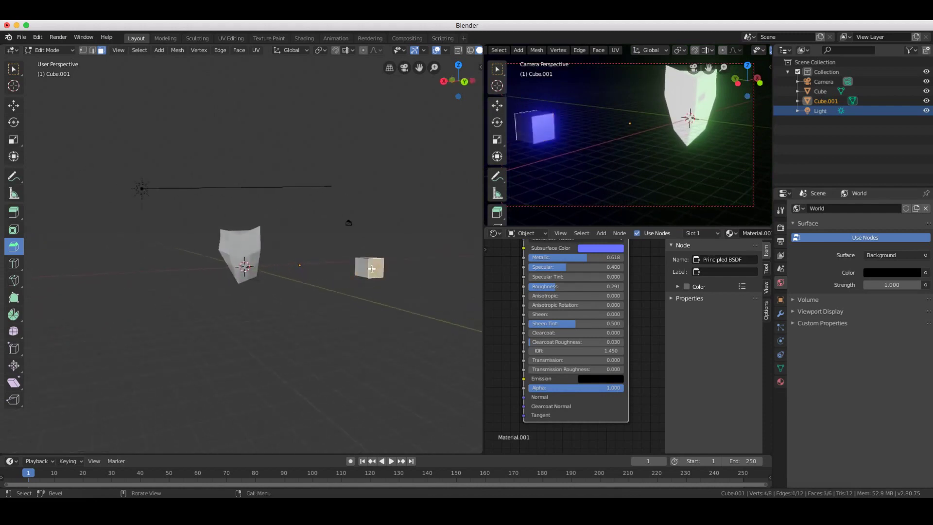
click(82, 51)
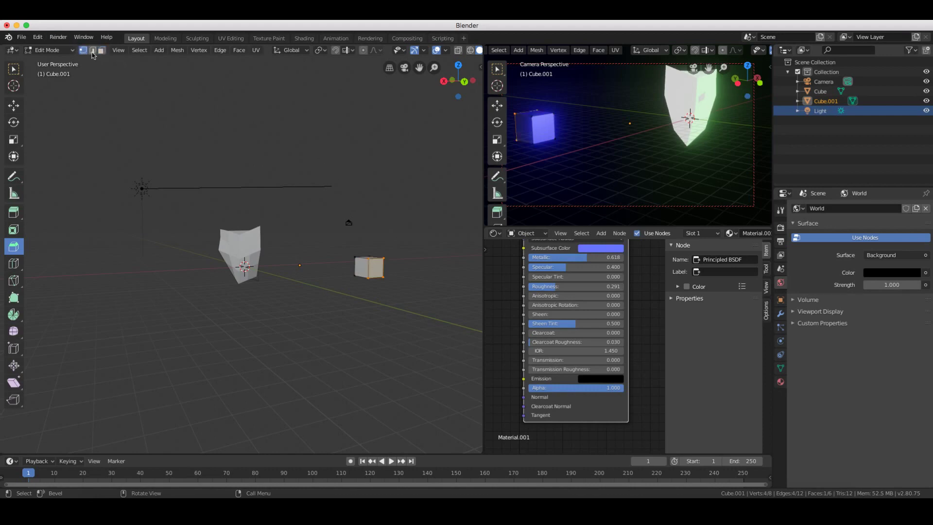
In edge select mode, bevel the cube's vertical front edge into a narrow face, giving 7 faces.
click(93, 50)
click(383, 266)
middle_drag(393, 272, 392, 274)
middle_drag(136, 206, 136, 205)
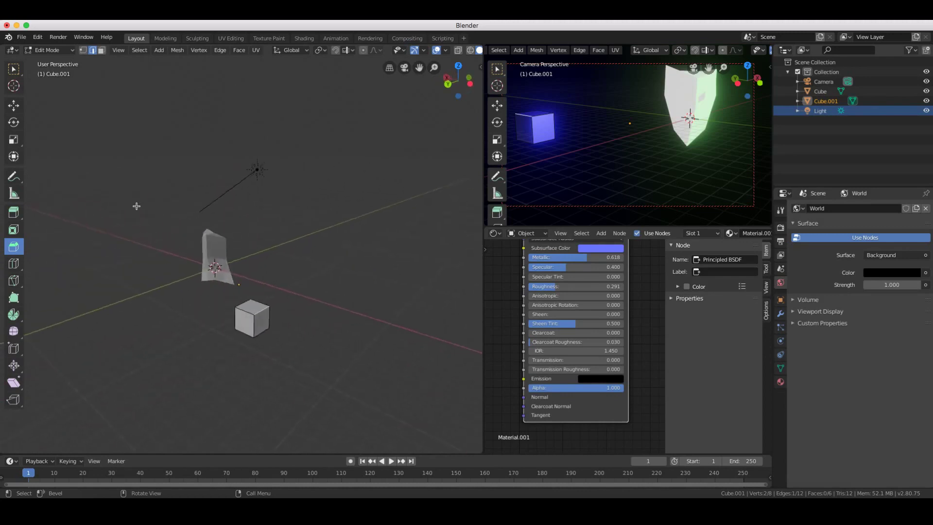
middle_drag(308, 287, 313, 288)
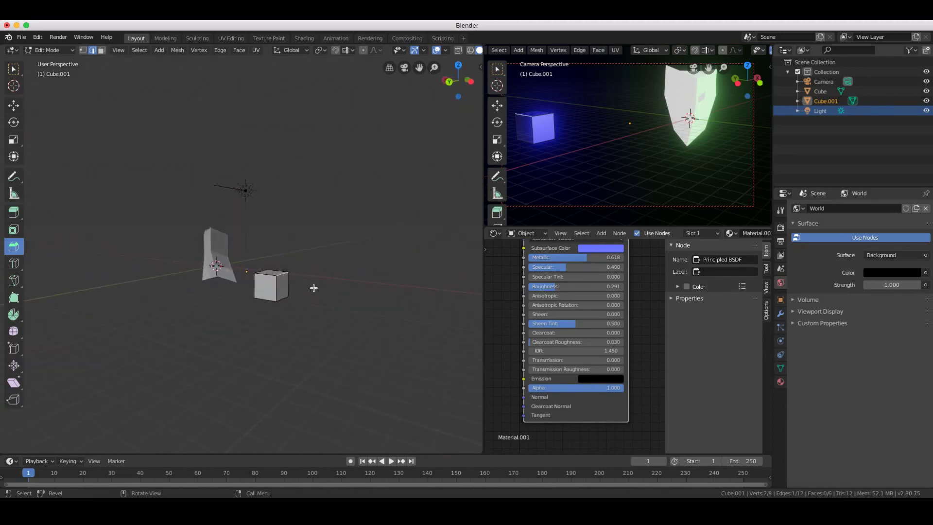
middle_drag(314, 288, 380, 297)
scroll(379, 297, down, 8)
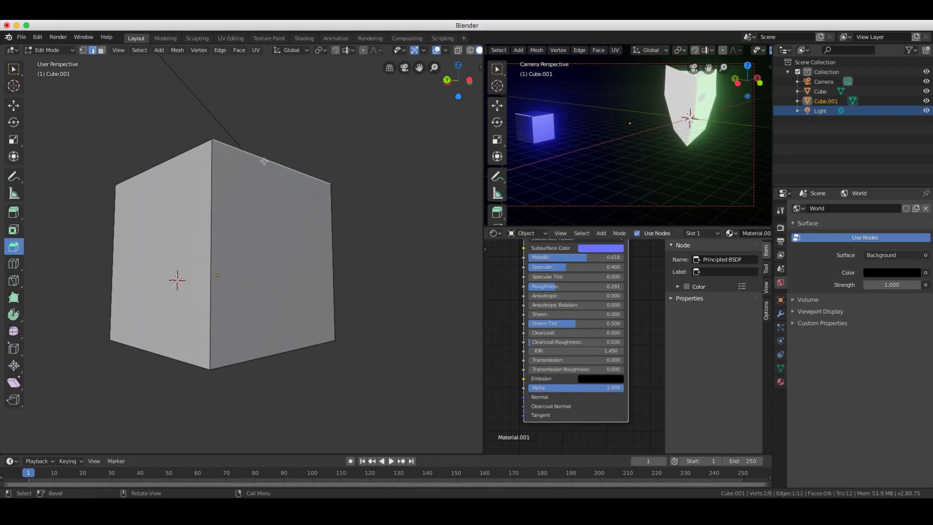
click(213, 197)
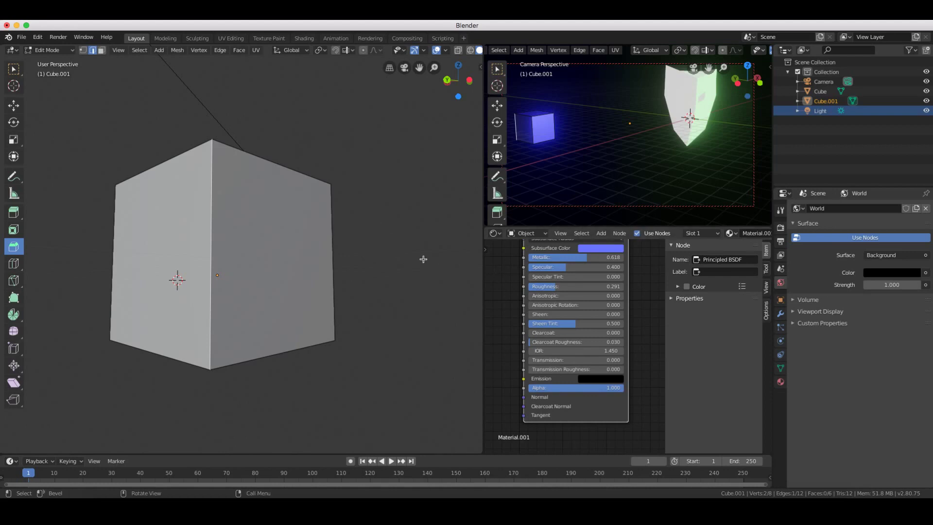
mouse_move(422, 259)
mouse_down()
mouse_move(377, 258)
mouse_move(480, 261)
mouse_move(423, 261)
mouse_move(433, 263)
mouse_up()
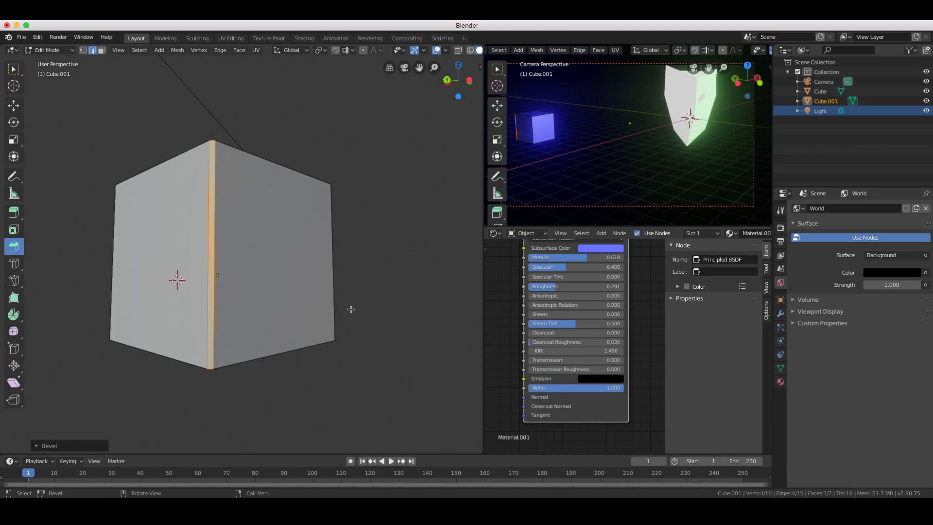
Bevel the cube's vertical corner edge slightly and its top edge into a wide slope.
middle_drag(193, 260, 280, 220)
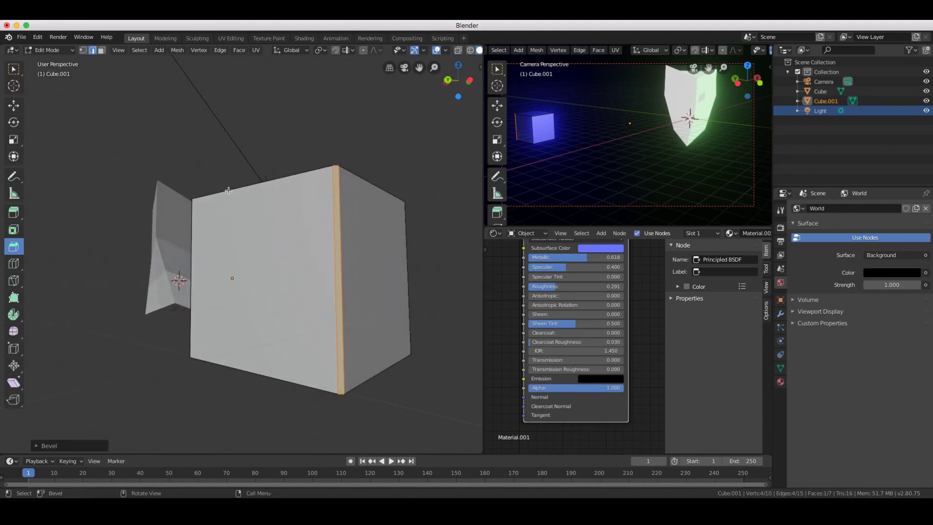
click(257, 192)
click(338, 183)
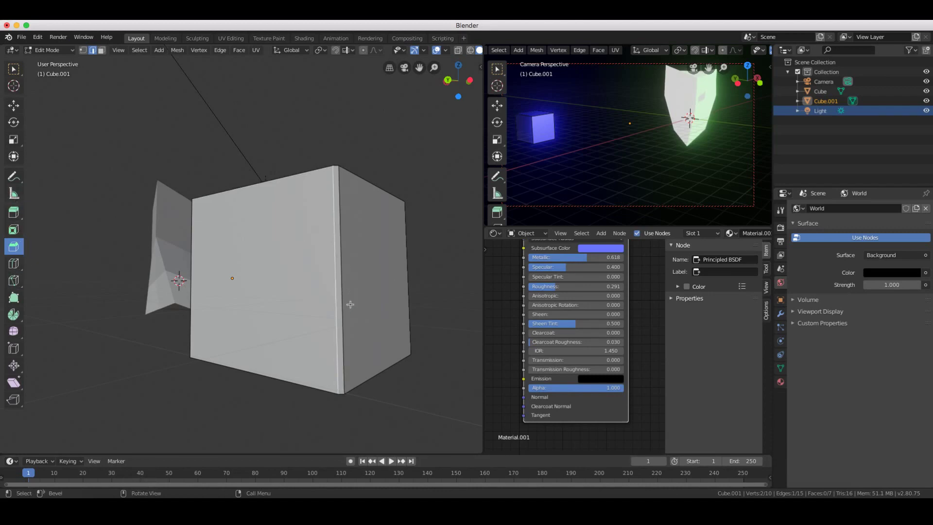
drag(286, 178, 297, 179)
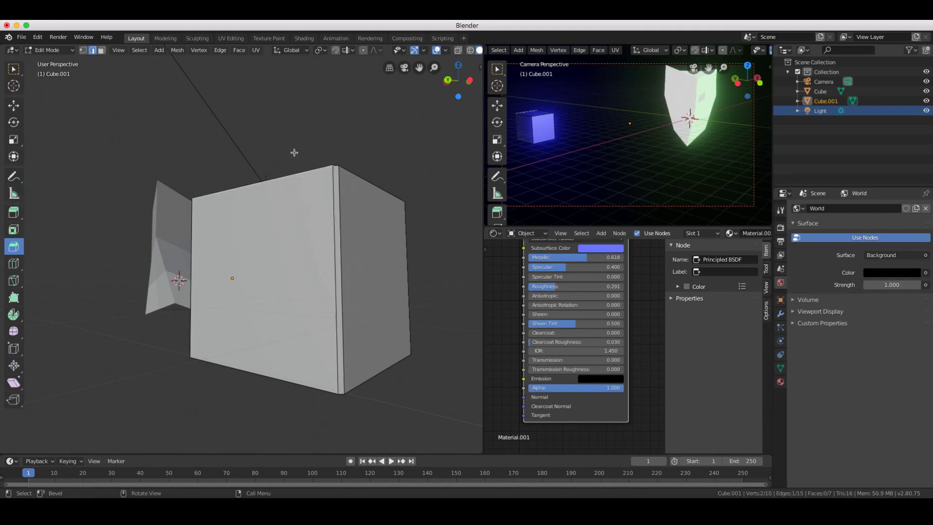
drag(291, 166, 170, 126)
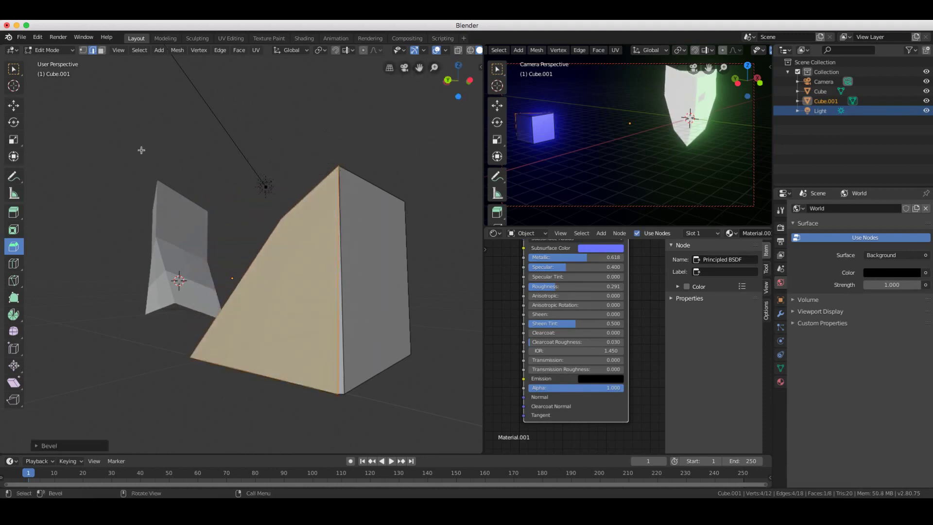
Inspect the beveled cube from several angles and choose the Loop Cut tool.
scroll(61, 175, left, 10)
scroll(61, 176, left, 10)
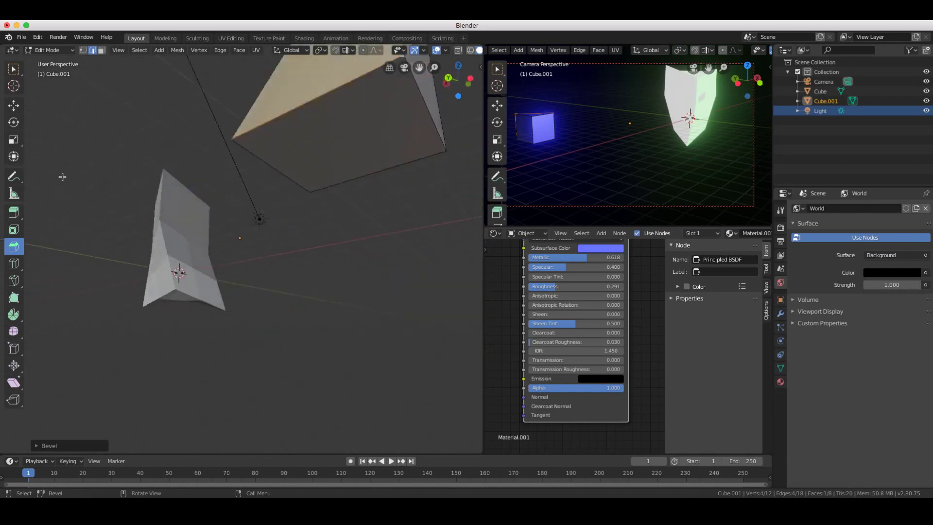
ctrl+scroll(61, 177, down, 5)
scroll(61, 178, left, 5)
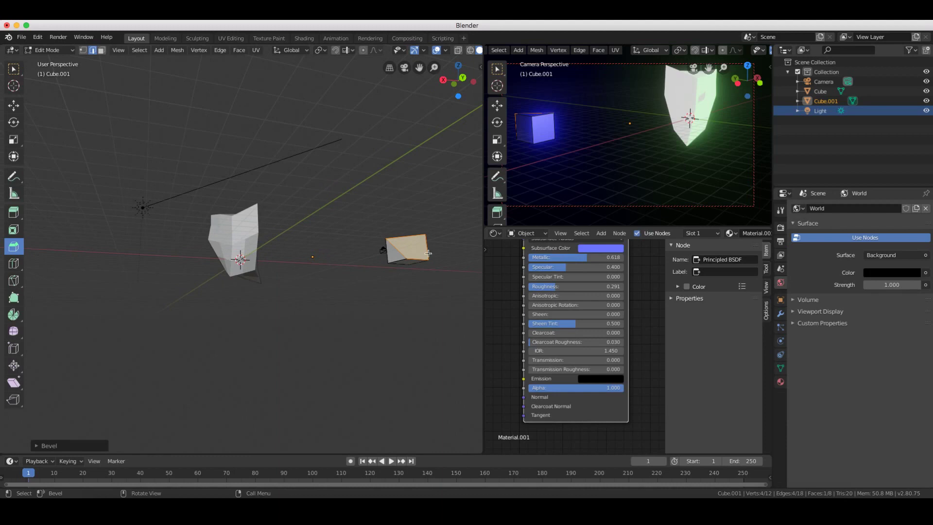
scroll(425, 253, down, 5)
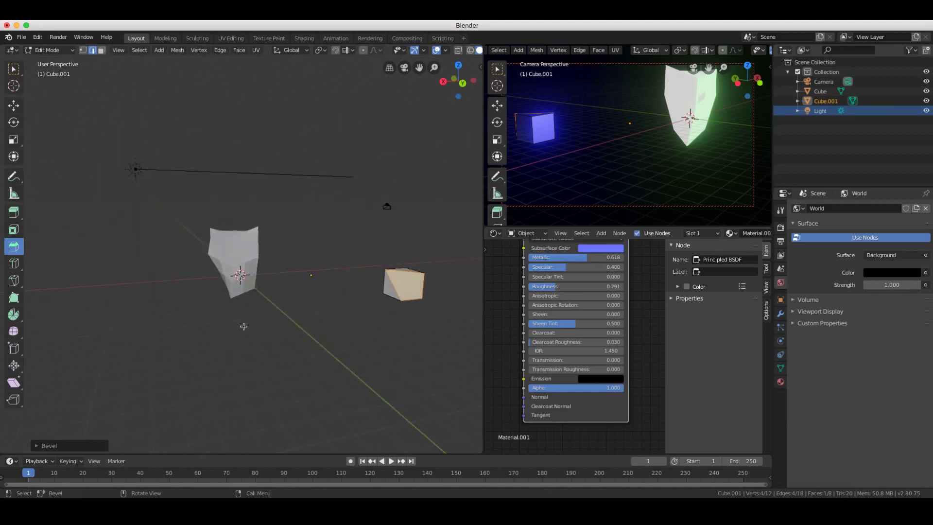
scroll(242, 325, left, 10)
scroll(240, 326, left, 10)
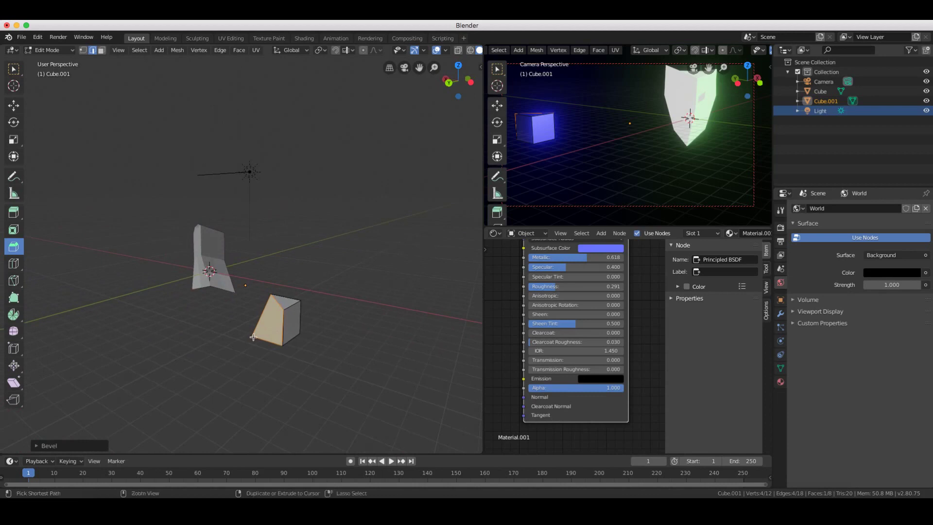
scroll(253, 337, up, 4)
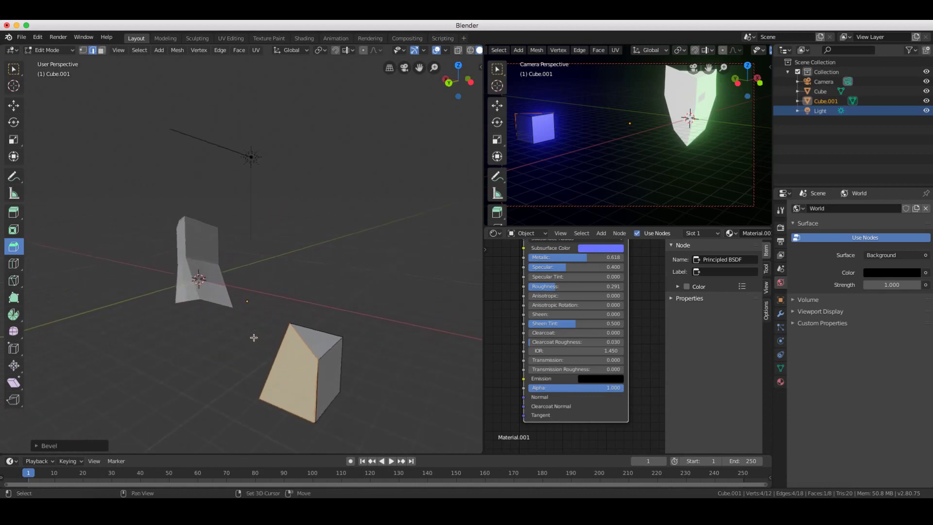
scroll(254, 337, down, 5)
scroll(256, 335, left, 5)
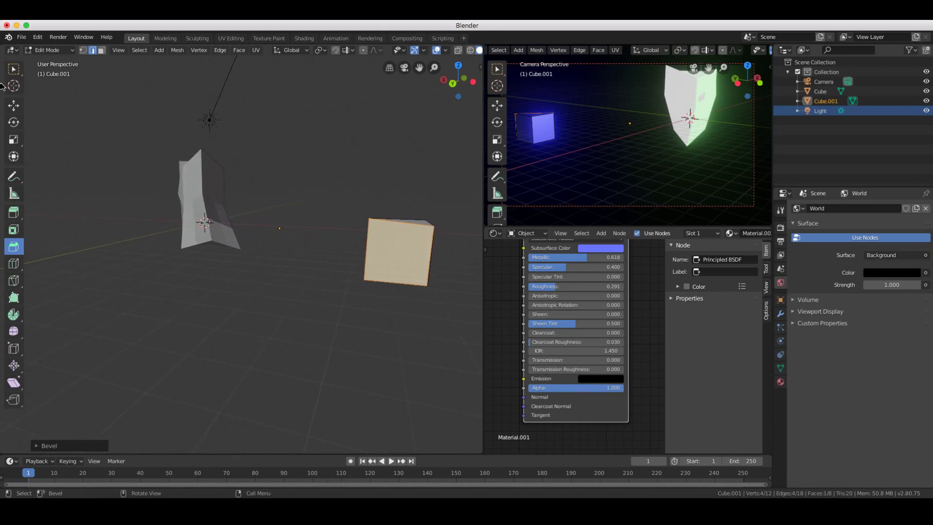
click(14, 262)
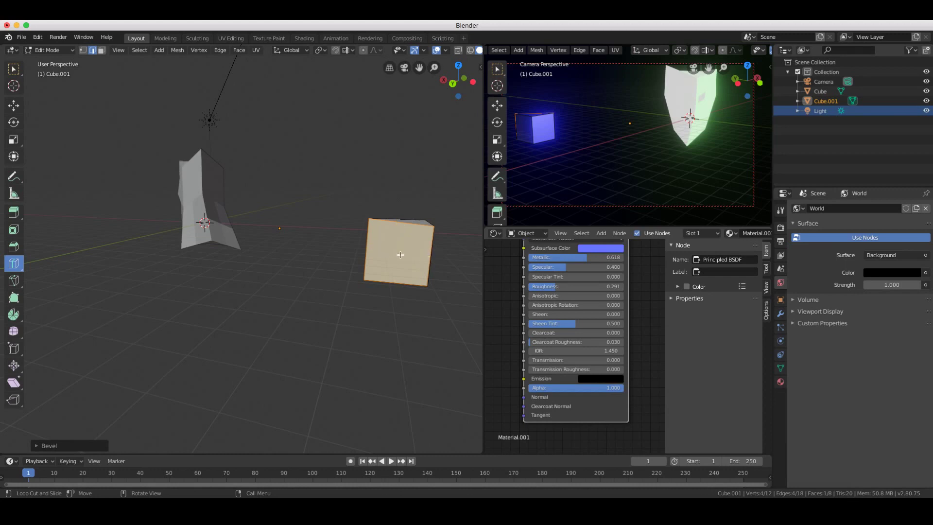
Add and slide horizontal and vertical edge loops across the cube's faces.
click(380, 248)
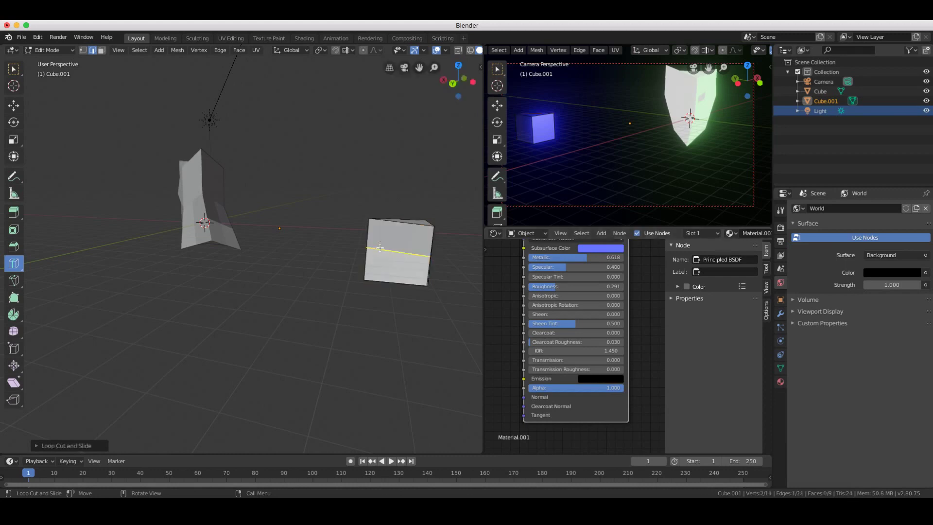
click(380, 247)
middle_drag(380, 248, 432, 270)
click(278, 347)
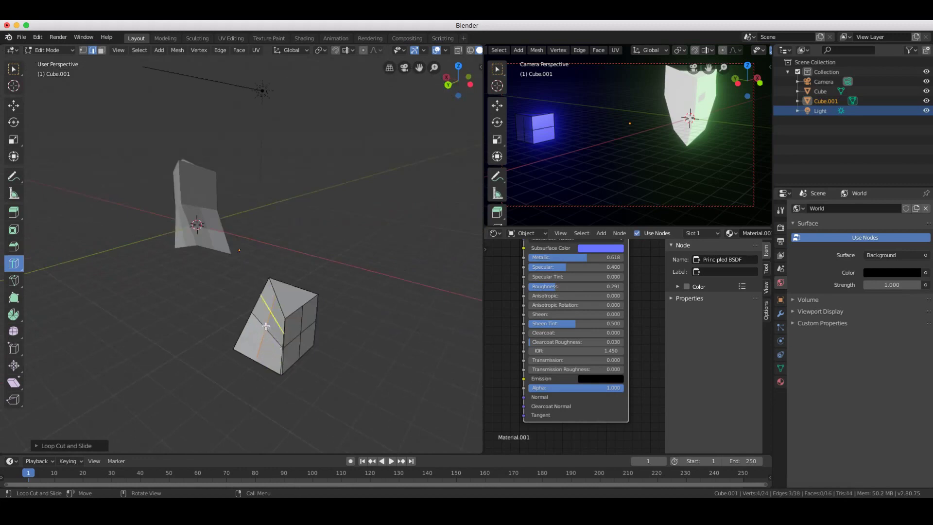
click(263, 358)
click(262, 358)
middle_drag(263, 358, 265, 323)
click(263, 317)
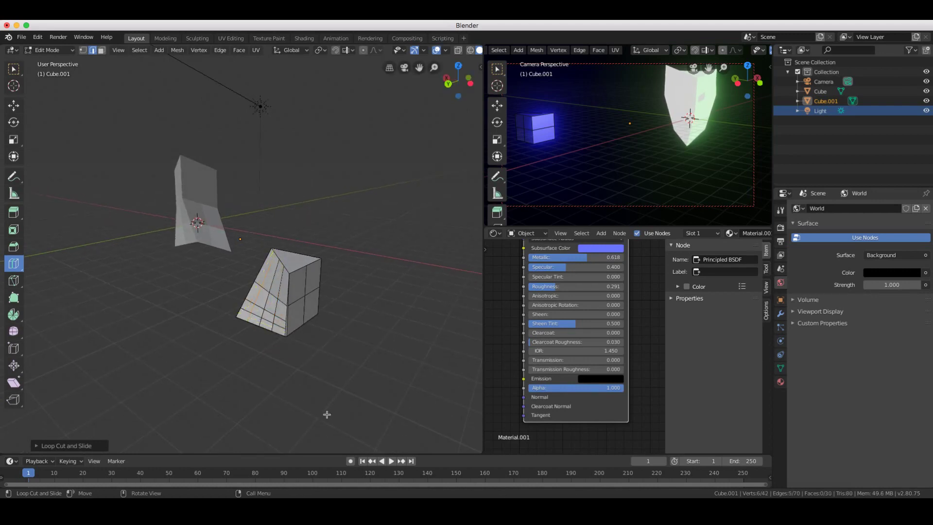
Switch to face select with box selection and select a face near the cube's bottom.
click(101, 50)
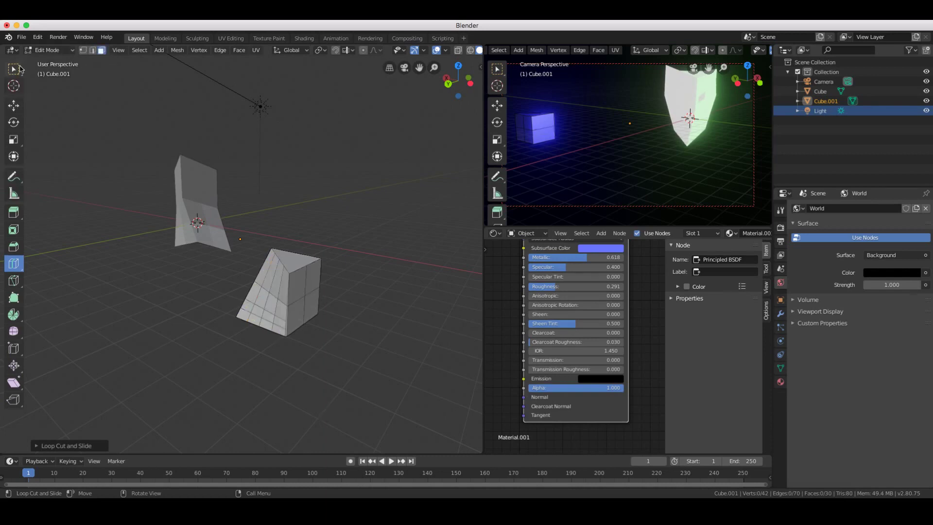
click(18, 69)
click(278, 329)
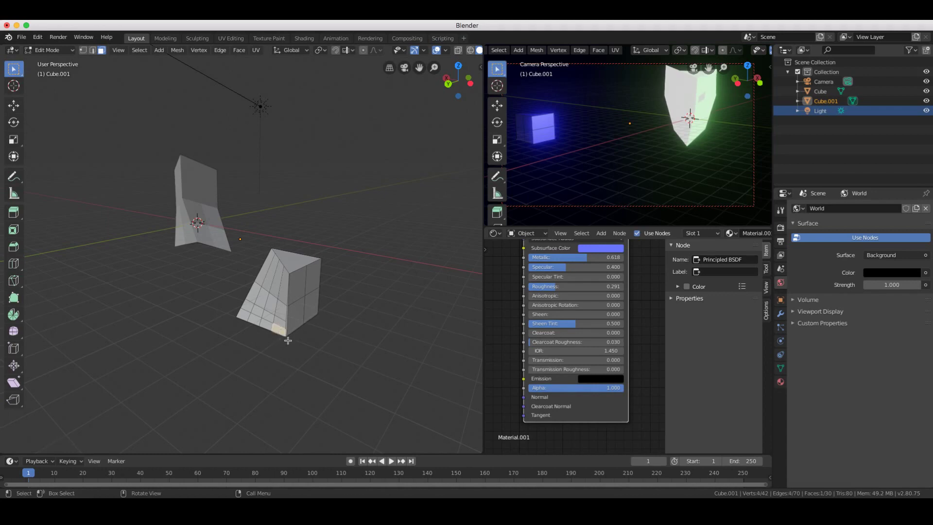
Inset the selected lower face with a thin border of about 0.059 thickness.
click(19, 232)
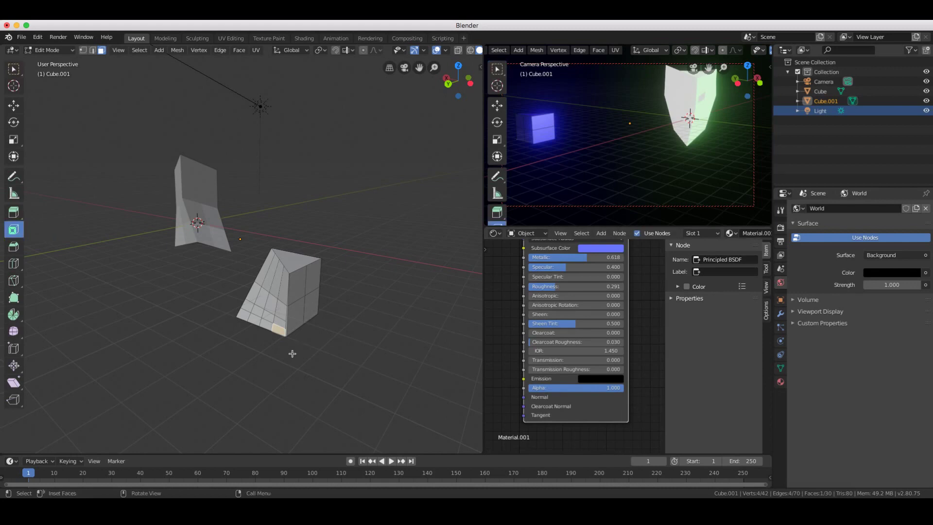
drag(292, 353, 292, 351)
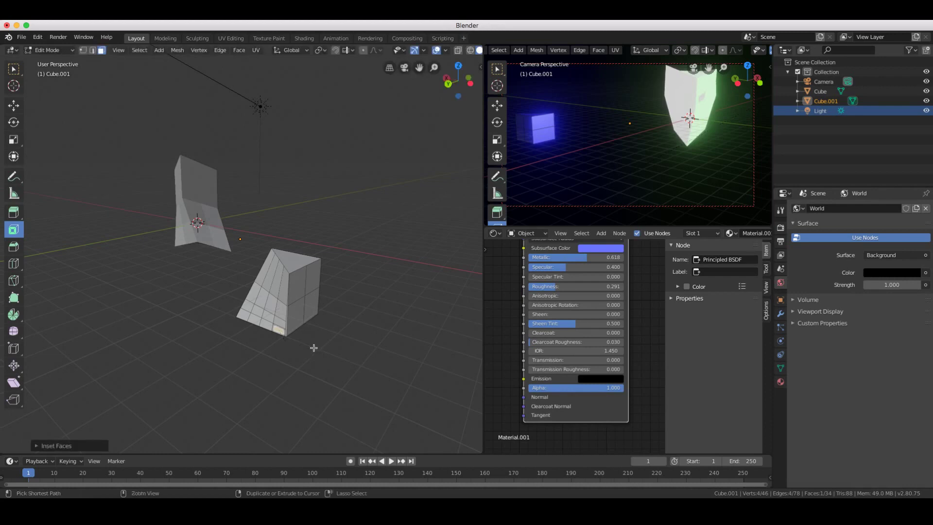
ctrl+scroll(314, 347, up, 3)
scroll(311, 350, up, 2)
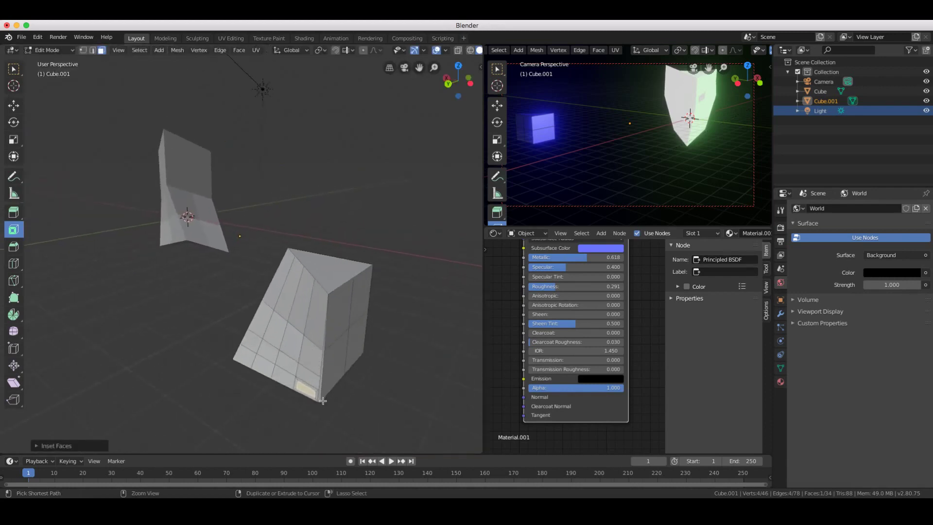
scroll(324, 401, down, 6)
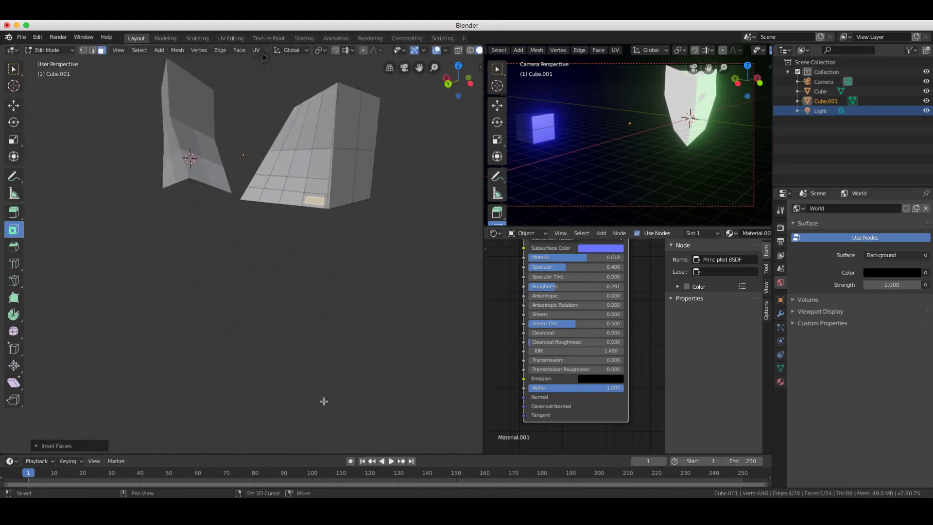
scroll(353, 287, up, 3)
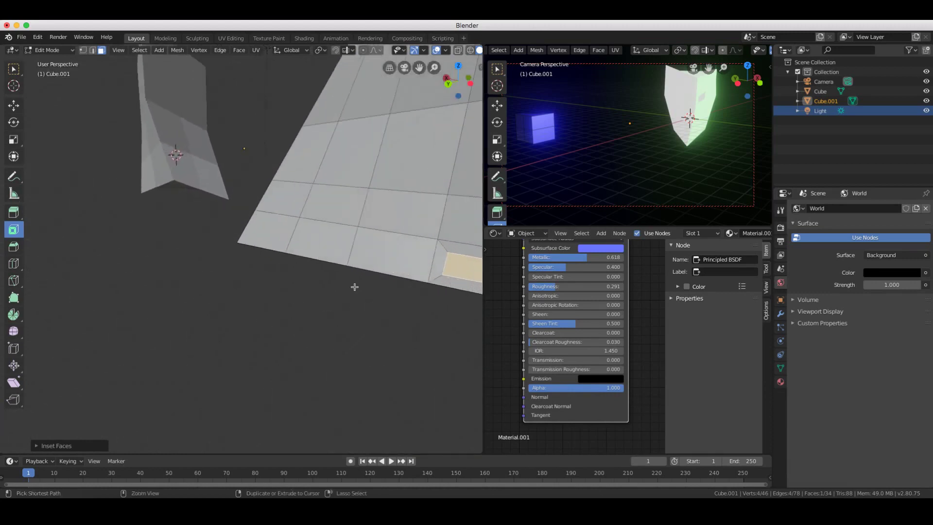
scroll(356, 286, up, 3)
scroll(356, 286, down, 5)
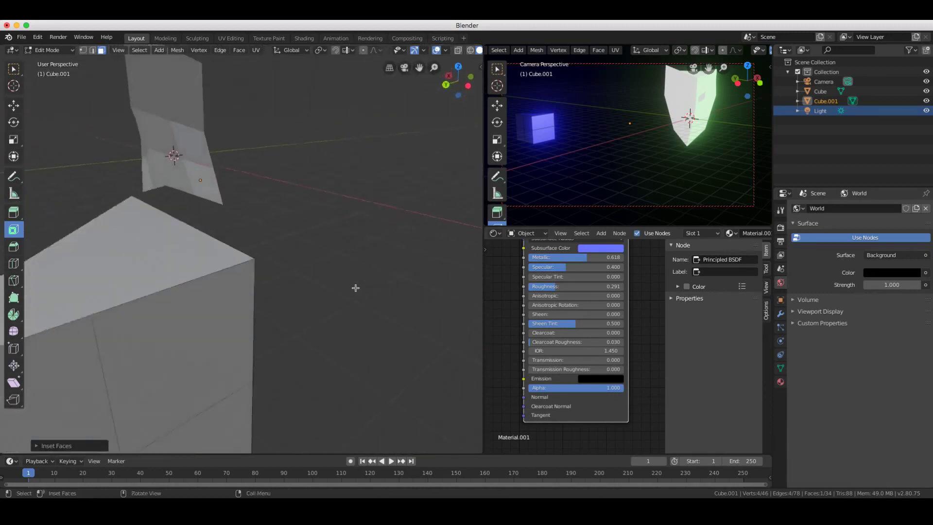
scroll(355, 287, down, 5)
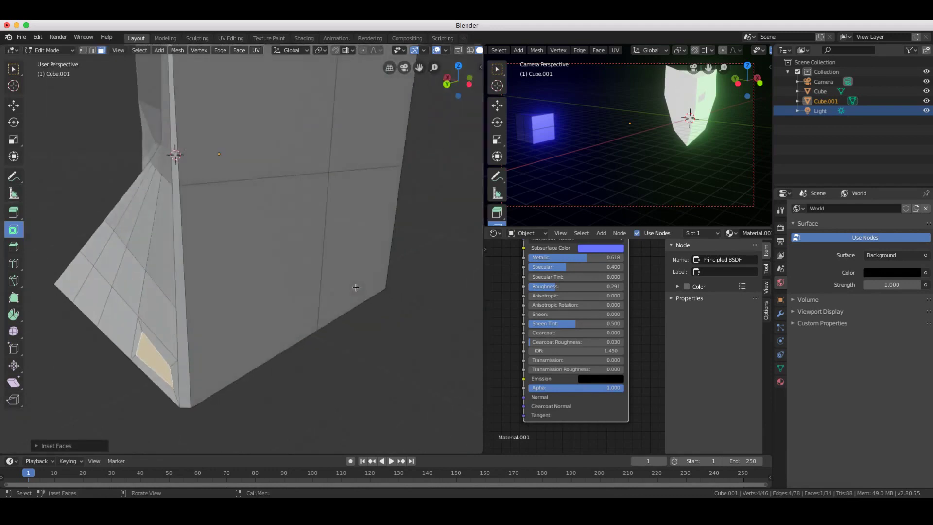
scroll(355, 288, down, 3)
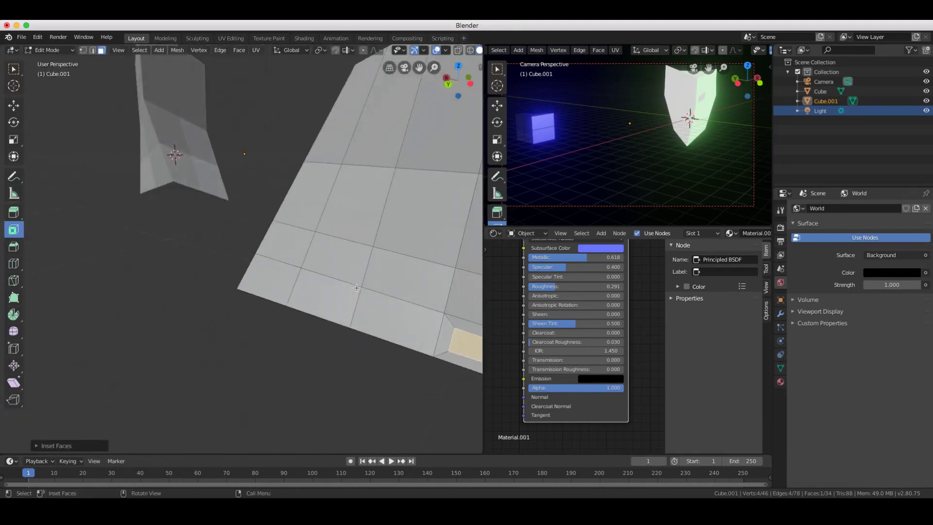
scroll(356, 287, down, 5)
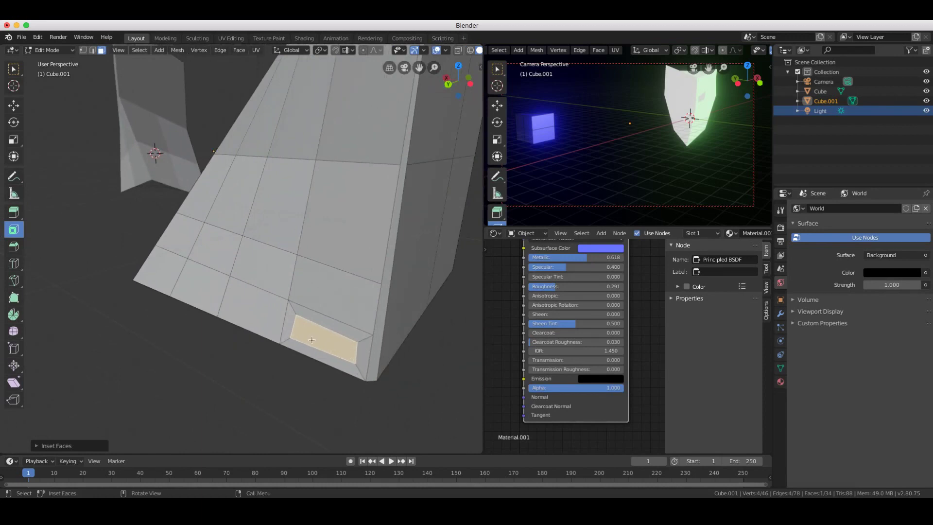
Extrude the inset face inward along the Y axis into a shallow recess.
key(e)
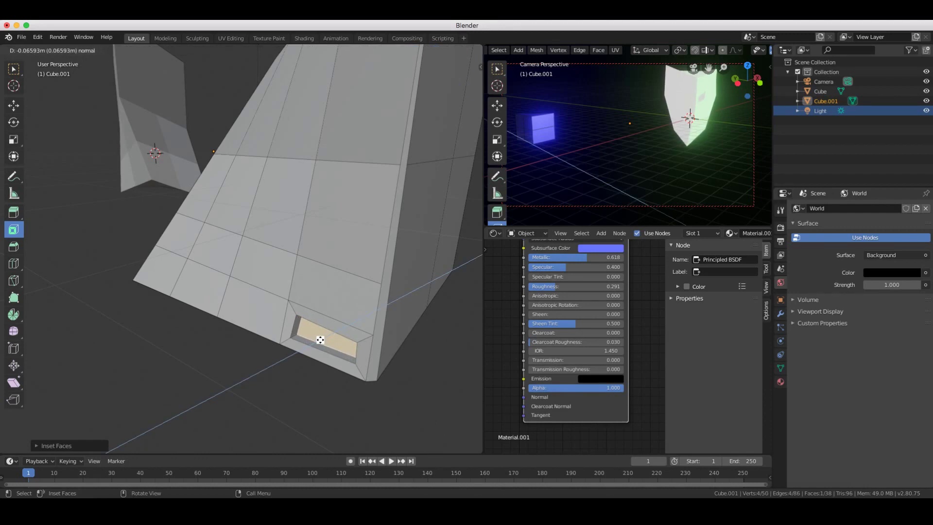
key(x)
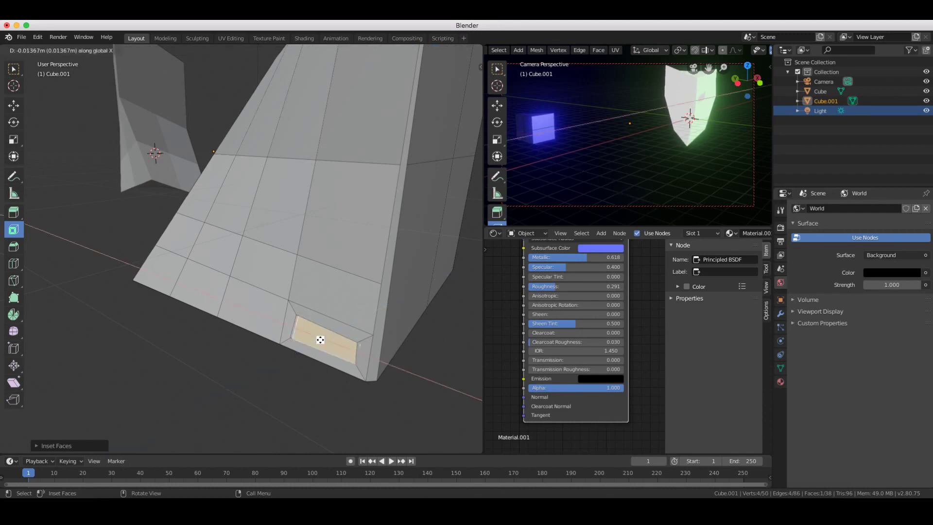
key(y)
key(y)
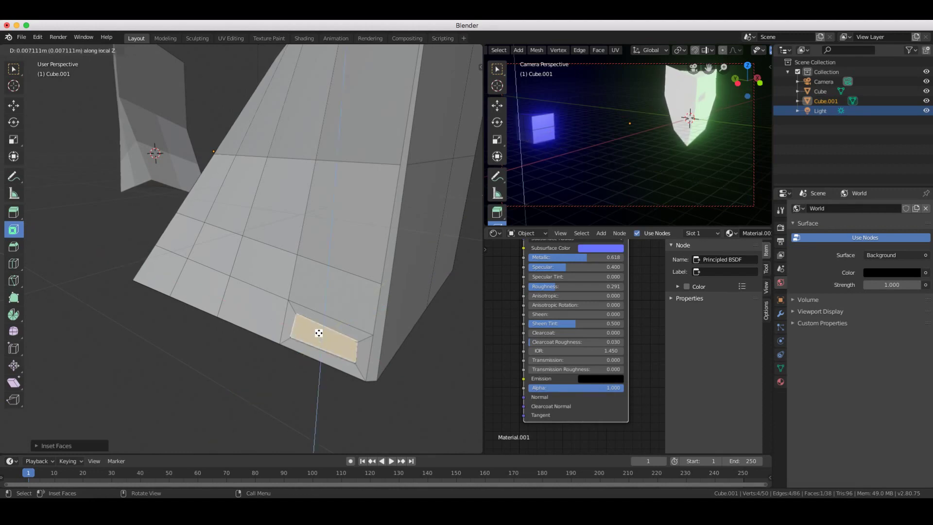
key(z)
key(z)
key(z)
key(z)
key(z)
key(z)
key(y)
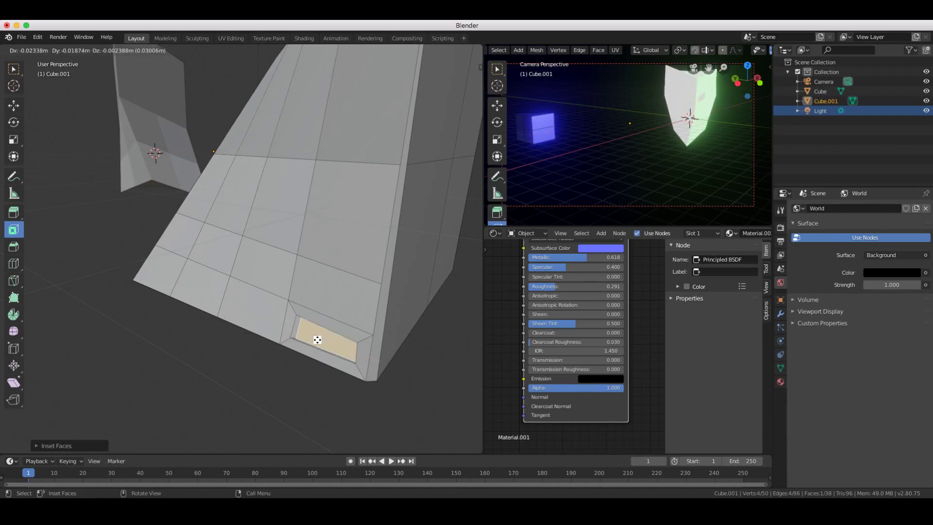
key(y)
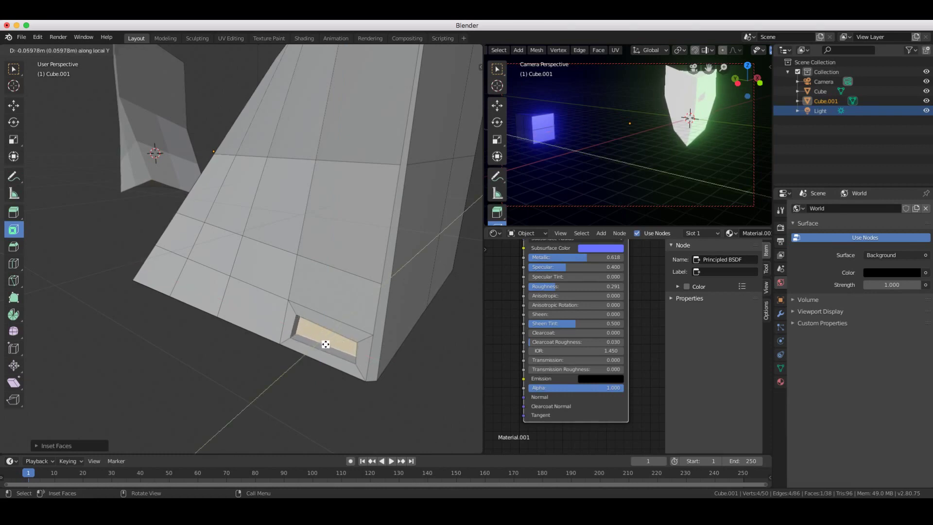
click(322, 345)
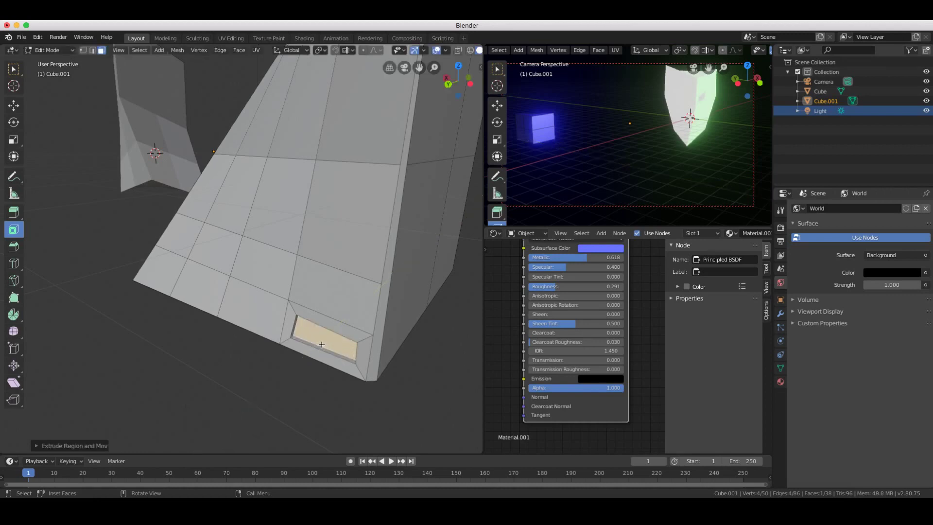
Orbit and dolly the locked scene camera in close on the blue cube against the black background.
scroll(311, 267, up, 5)
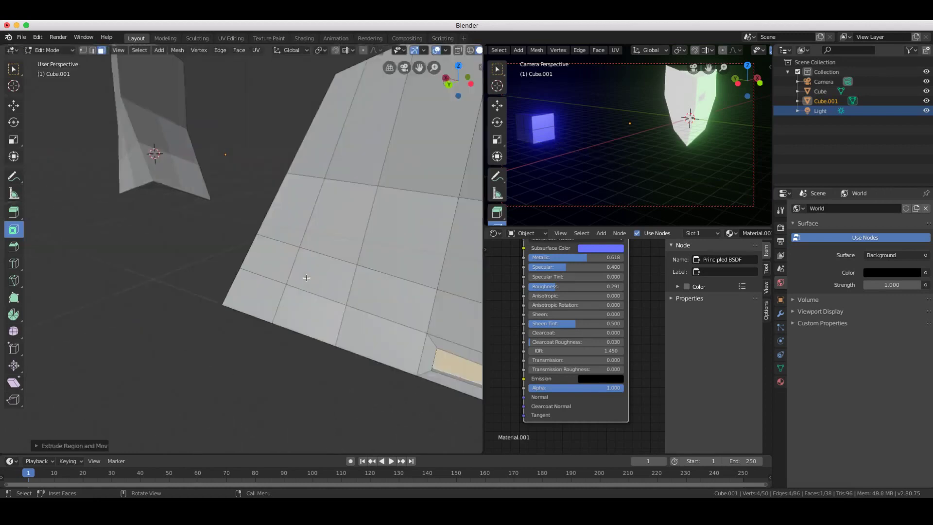
scroll(307, 278, down, 2)
scroll(587, 165, right, 10)
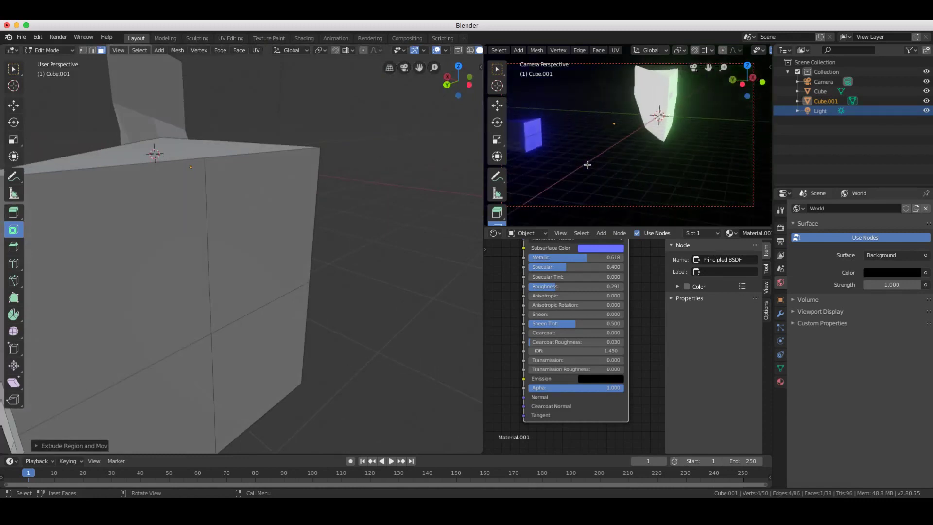
middle_drag(583, 167, 649, 174)
shift+scroll(701, 181, down, 5)
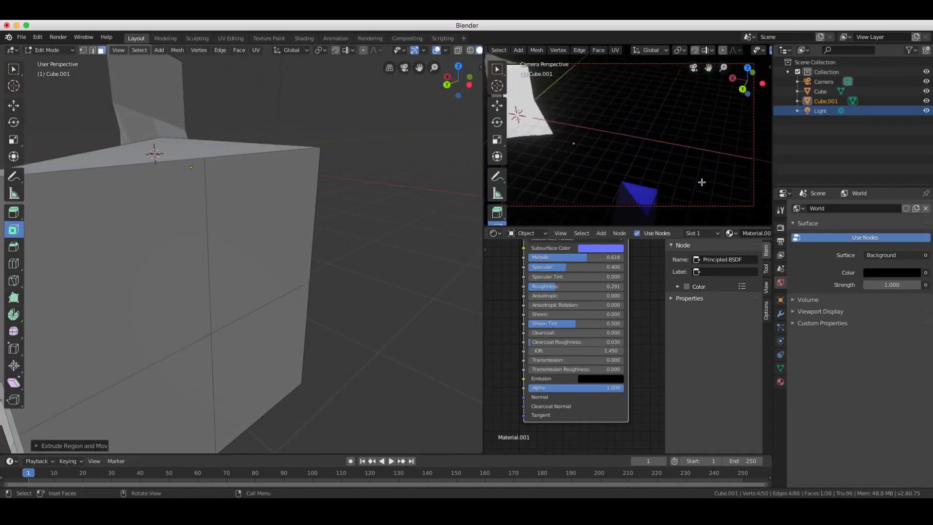
middle_drag(656, 189, 648, 160)
scroll(647, 160, up, 4)
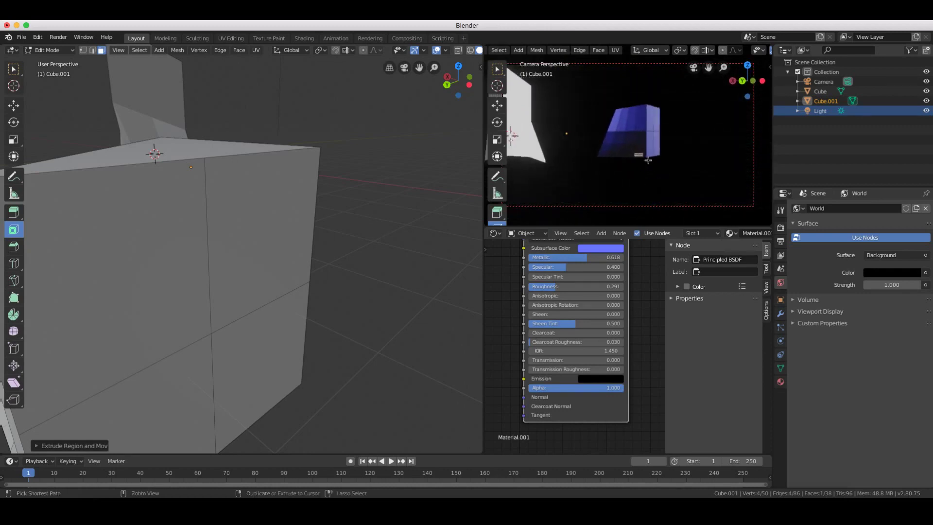
ctrl+scroll(648, 161, up, 5)
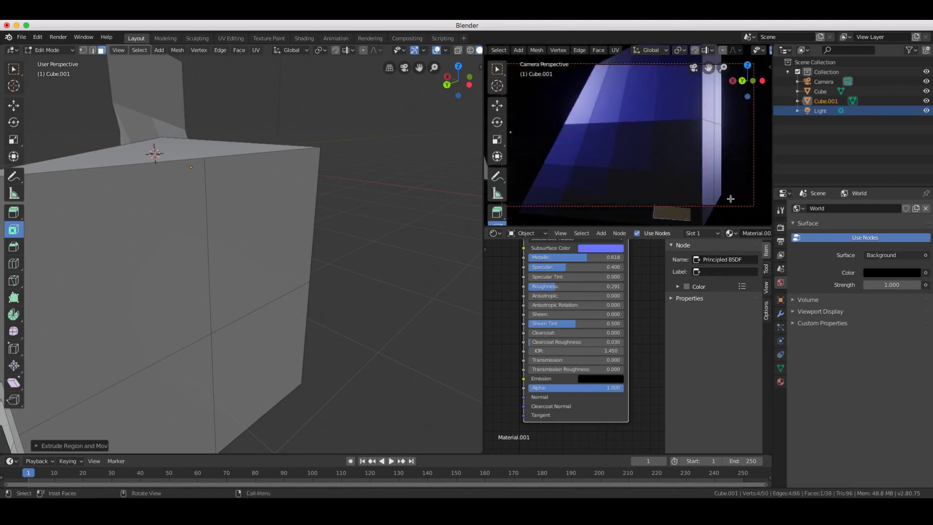
scroll(724, 197, down, 5)
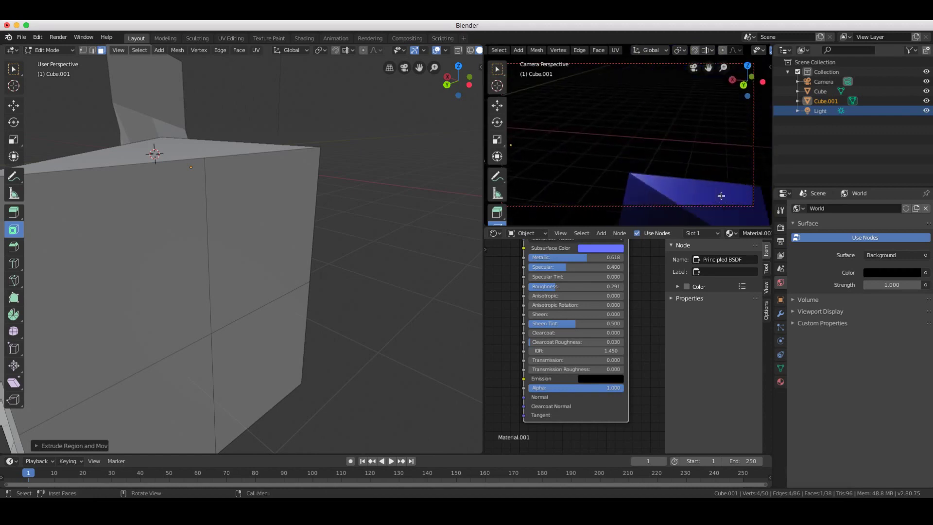
scroll(721, 196, down, 5)
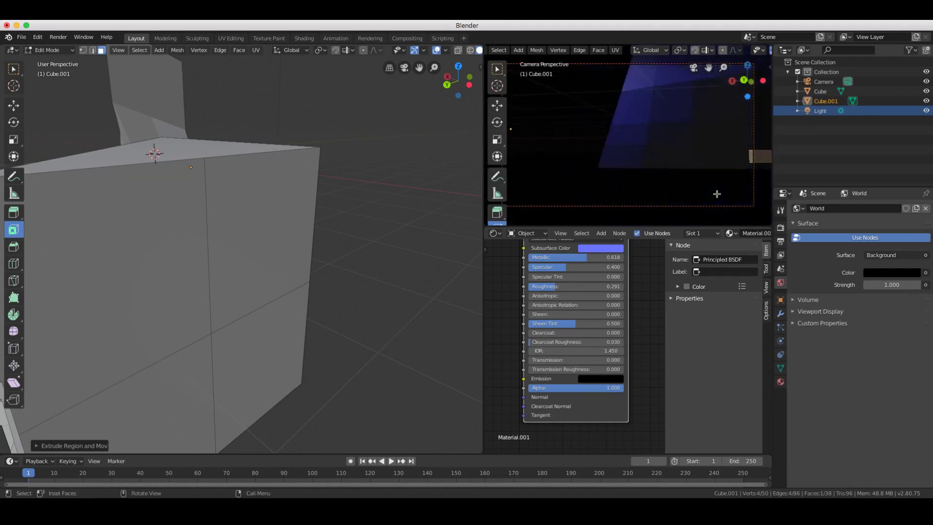
scroll(716, 194, down, 5)
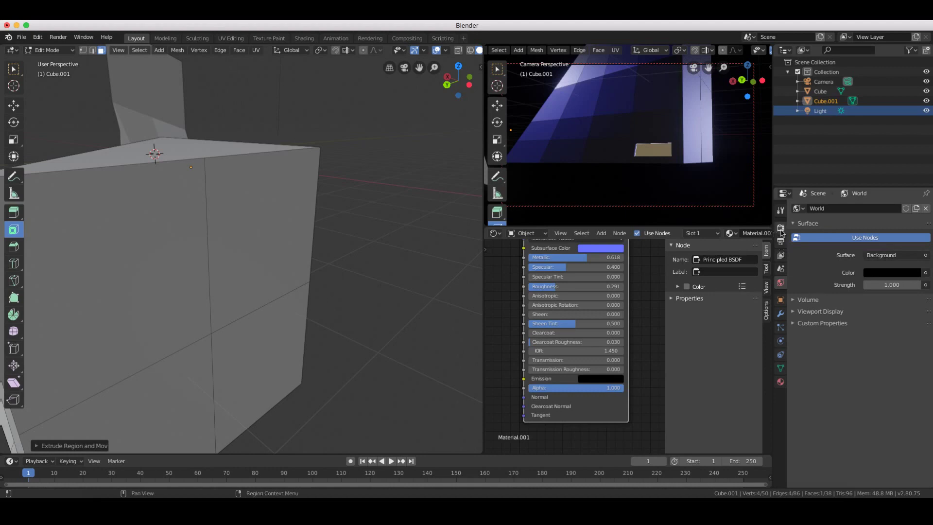
scroll(665, 152, down, 5)
scroll(664, 152, down, 3)
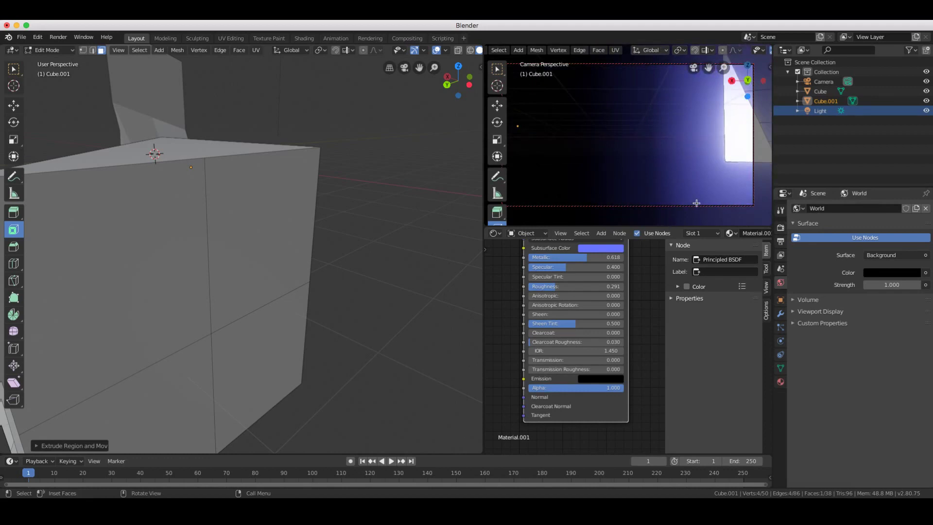
scroll(682, 209, down, 3)
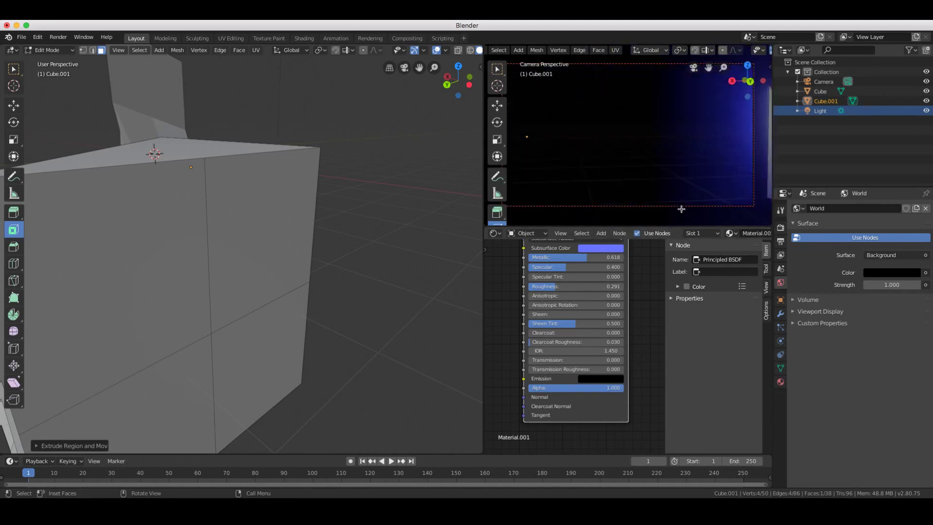
scroll(681, 209, down, 3)
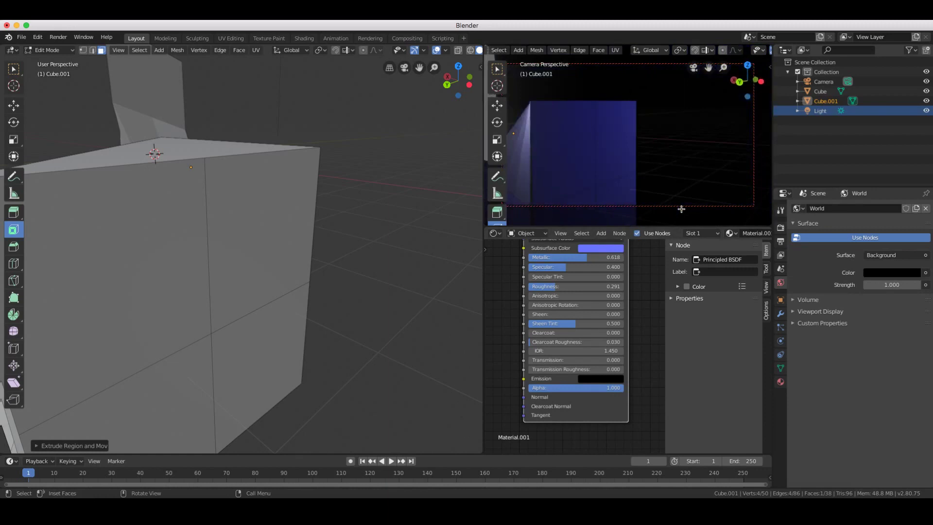
Orbit and pan the camera view to frame both the blue cube and glowing shard.
scroll(681, 209, down, 3)
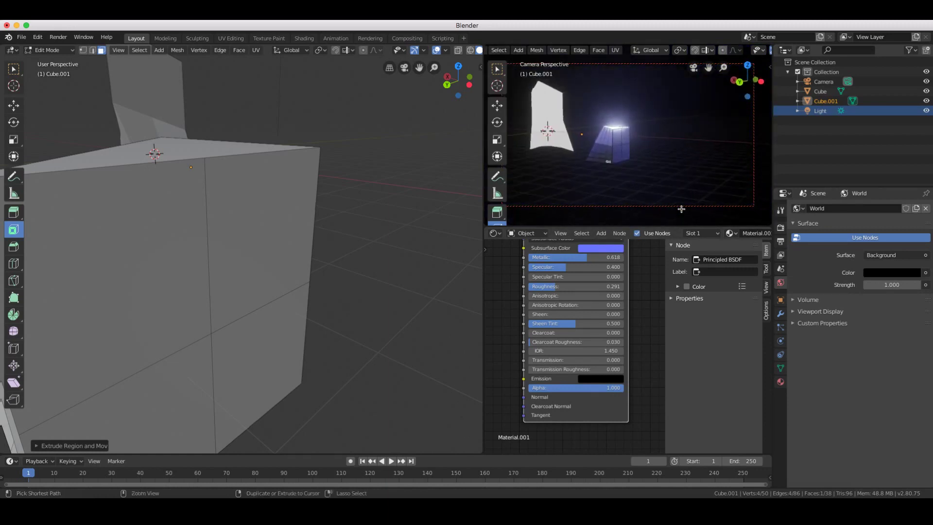
middle_drag(681, 209, 648, 125)
shift+middle_drag(703, 134, 693, 133)
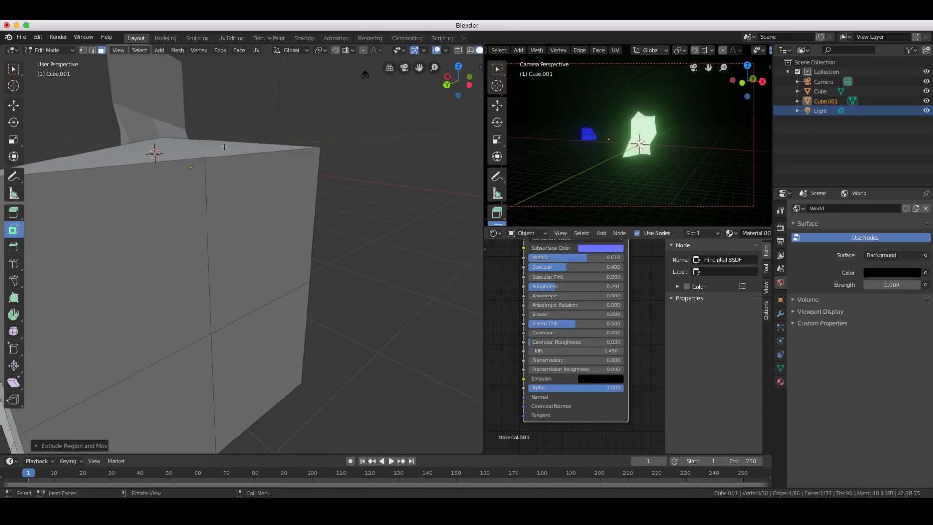
middle_drag(344, 131, 341, 133)
Deselect the extruded face and switch Cube.001 back to Object Mode.
click(254, 183)
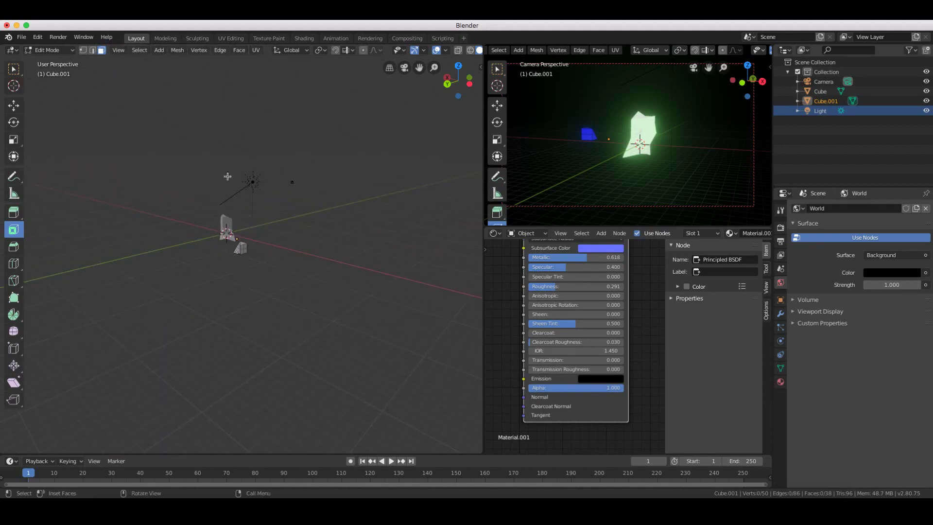
click(48, 50)
click(58, 63)
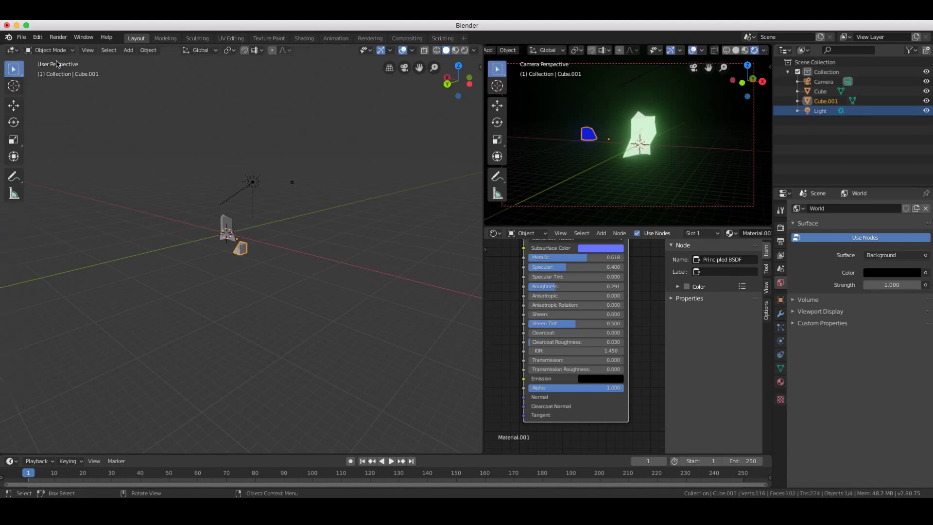
Select the sun light and move it with G to a higher spot above the objects.
click(253, 183)
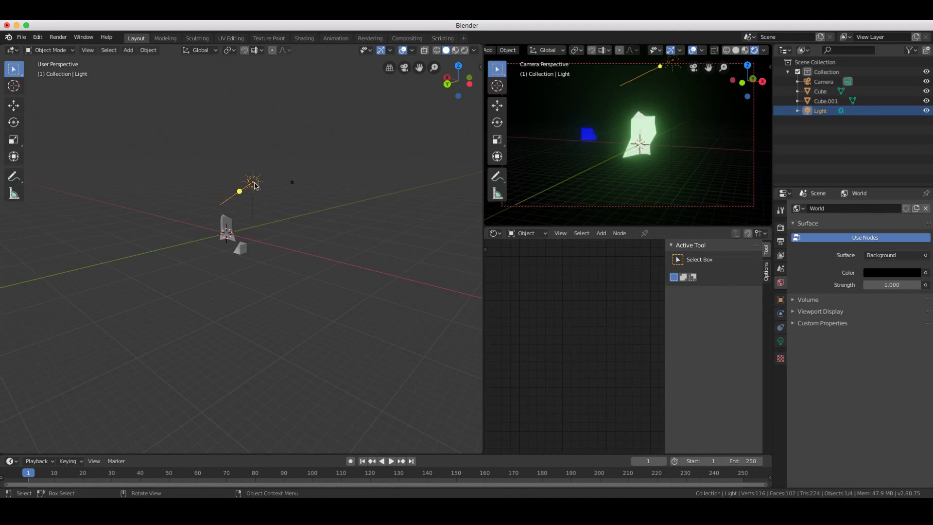
key(g)
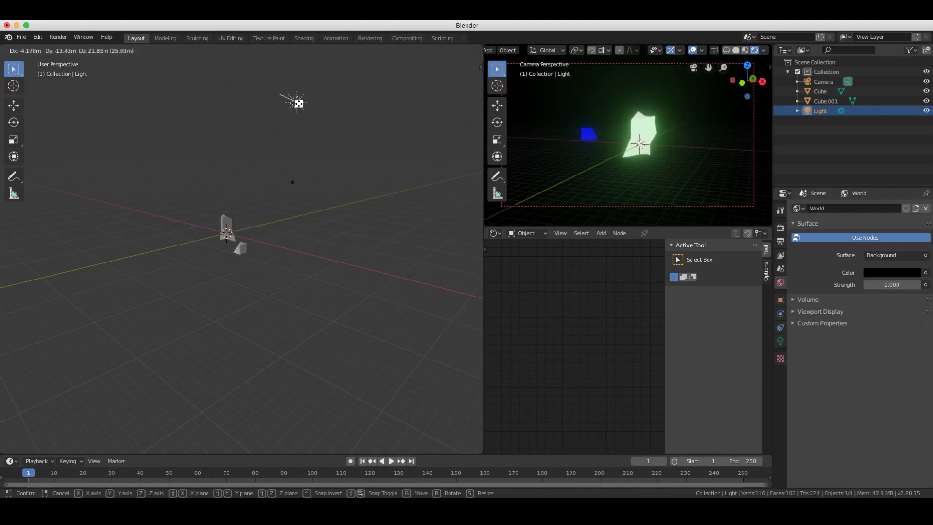
click(294, 110)
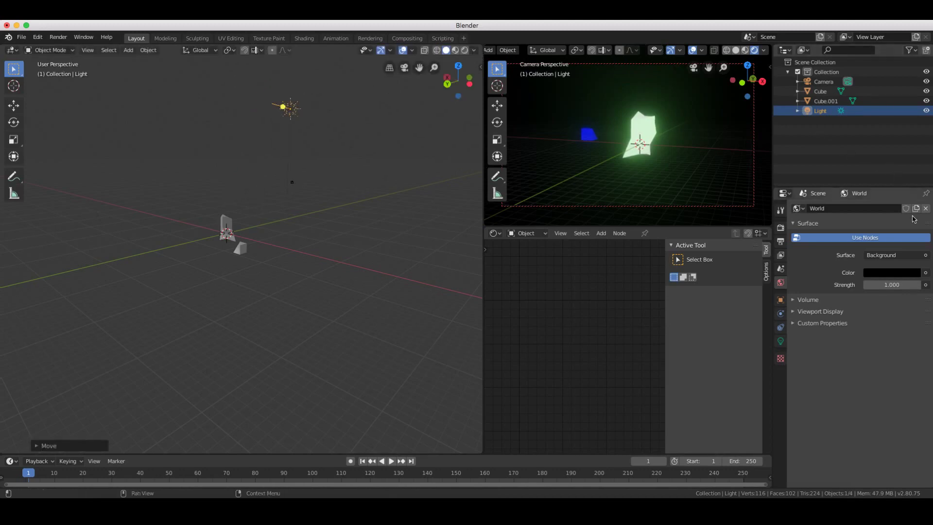
Compare the scene with Bloom and Ambient Occlusion switched off in Render properties.
click(780, 341)
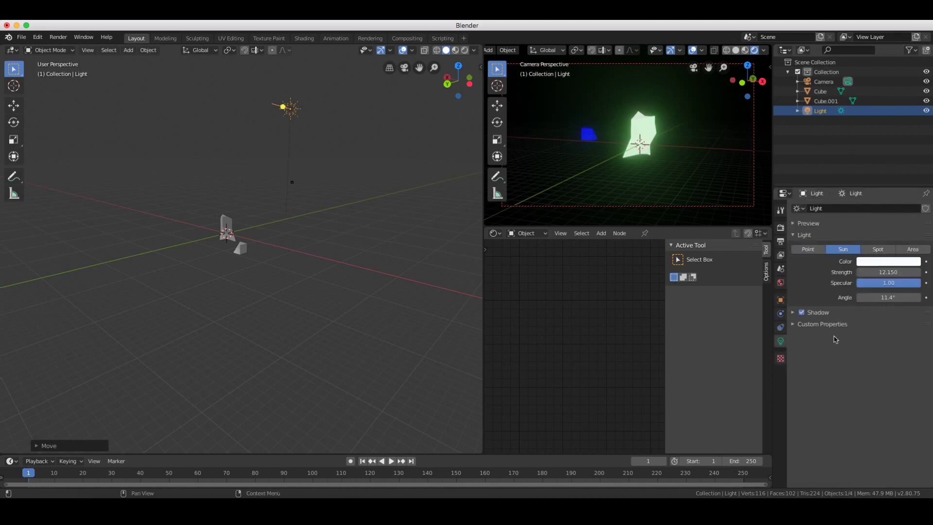
click(779, 227)
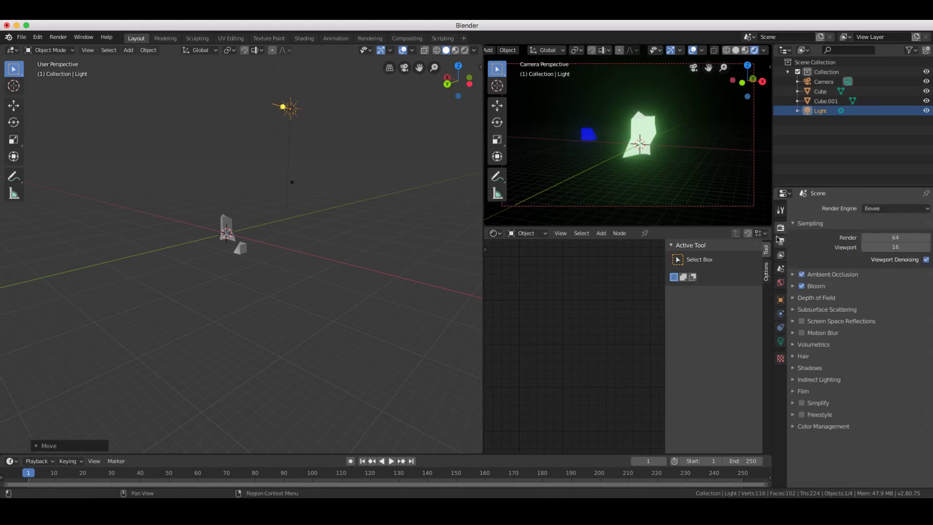
click(802, 287)
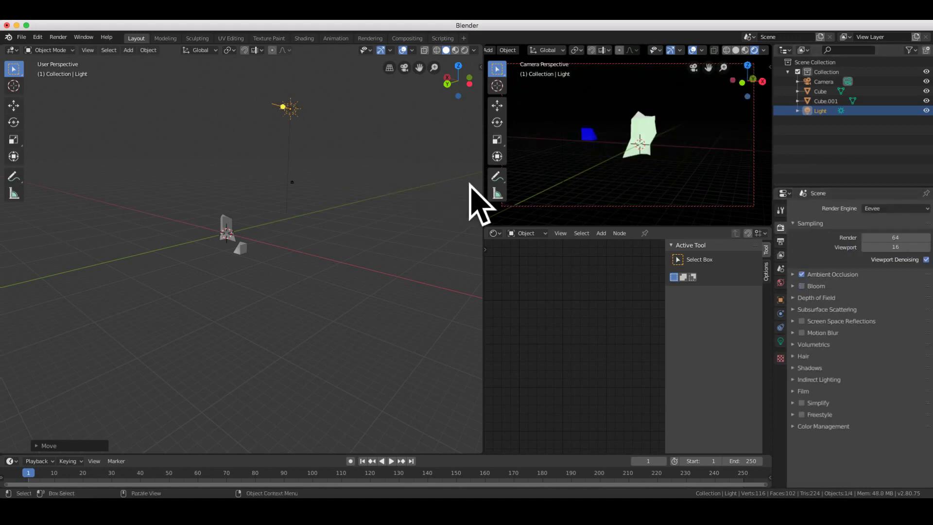
click(802, 275)
Re-enable Ambient Occlusion and Bloom, swing the camera, and box-select both cubes.
click(801, 274)
click(801, 274)
click(802, 275)
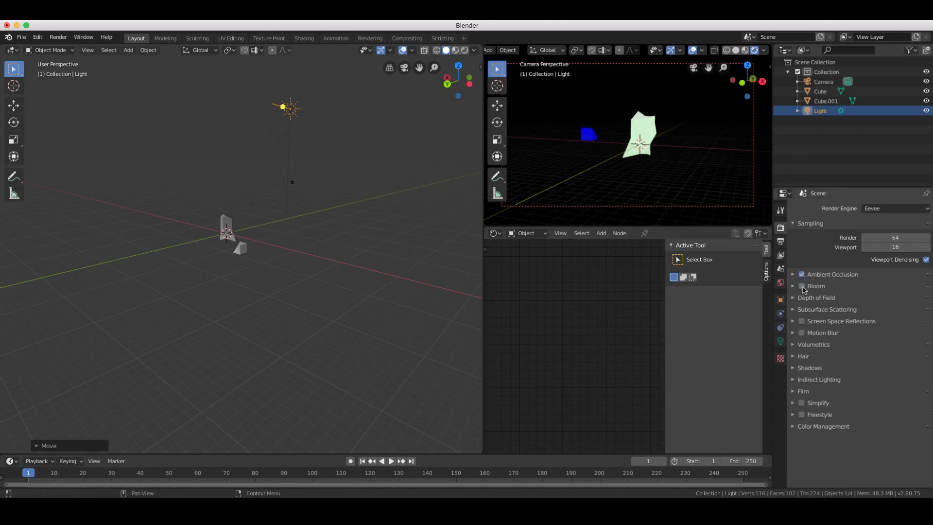
click(802, 287)
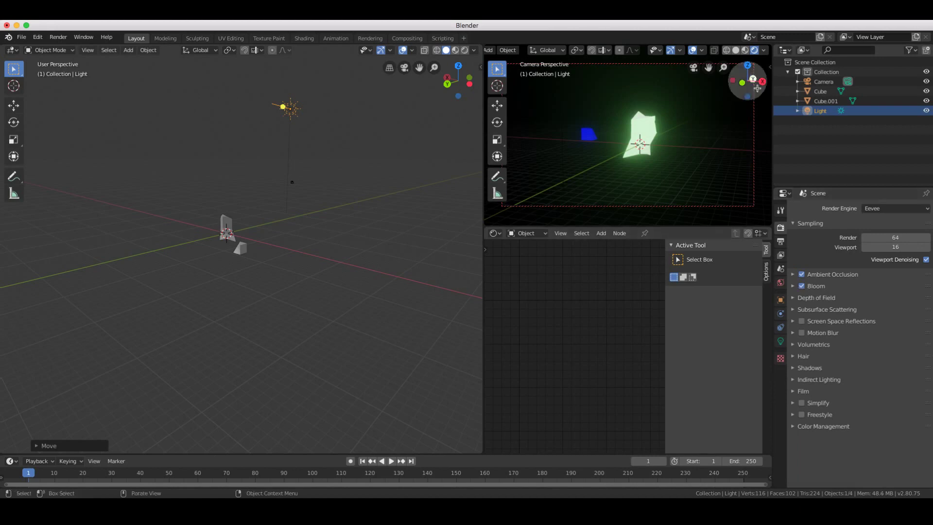
middle_drag(683, 134, 692, 136)
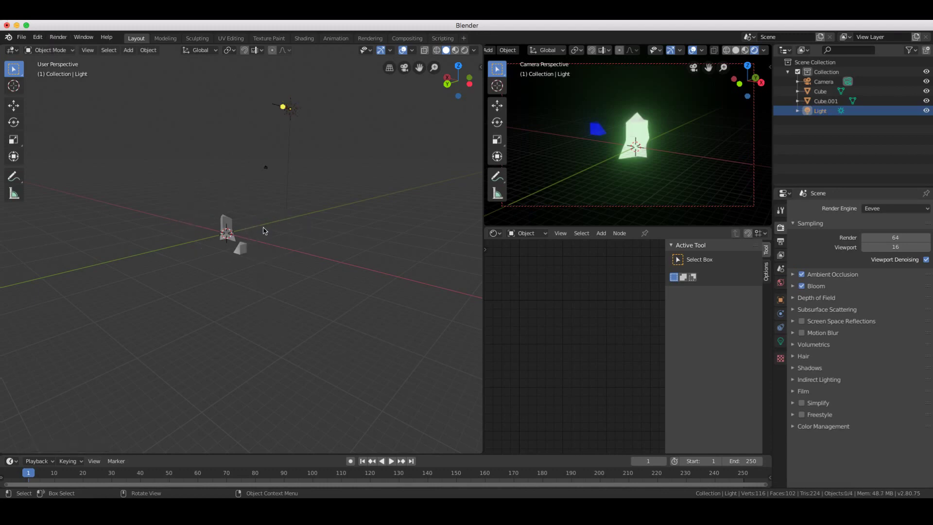
drag(254, 205, 183, 278)
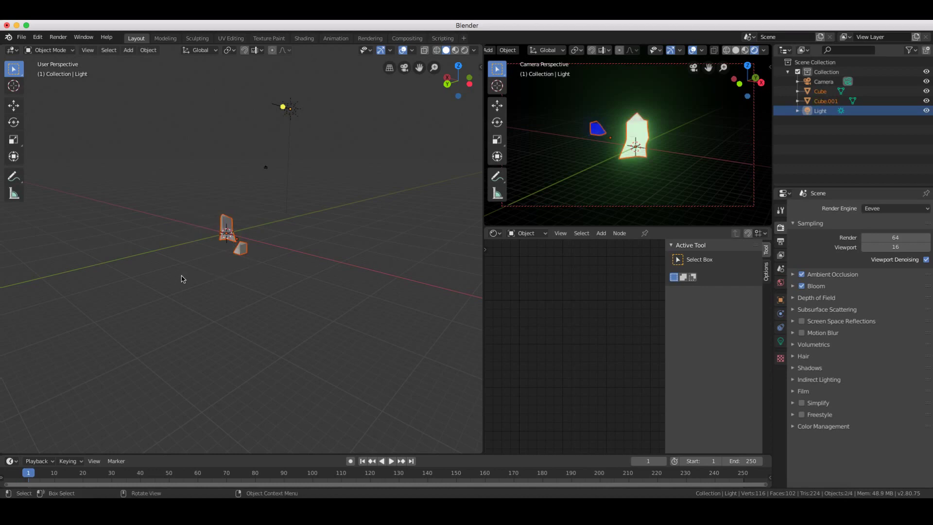
Delete the two selected cubes with X, then orbit the view to a new angle.
key(x)
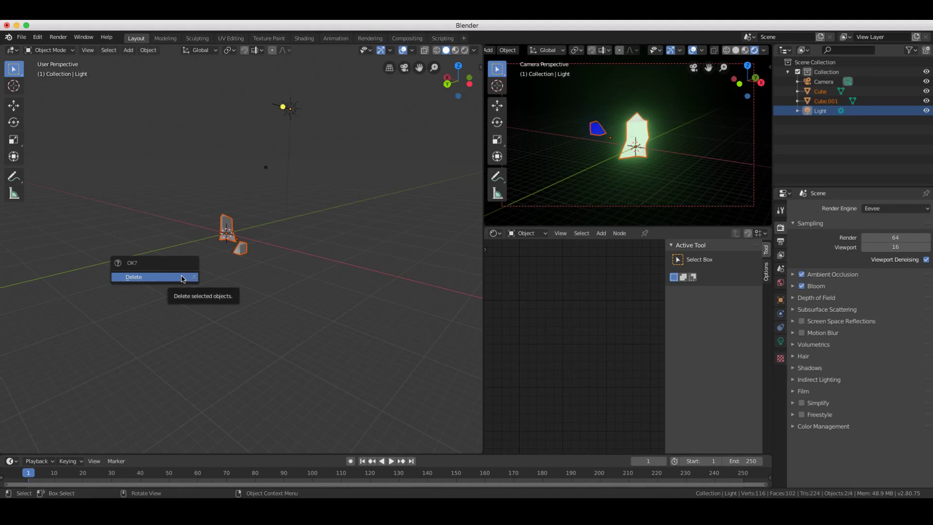
click(183, 278)
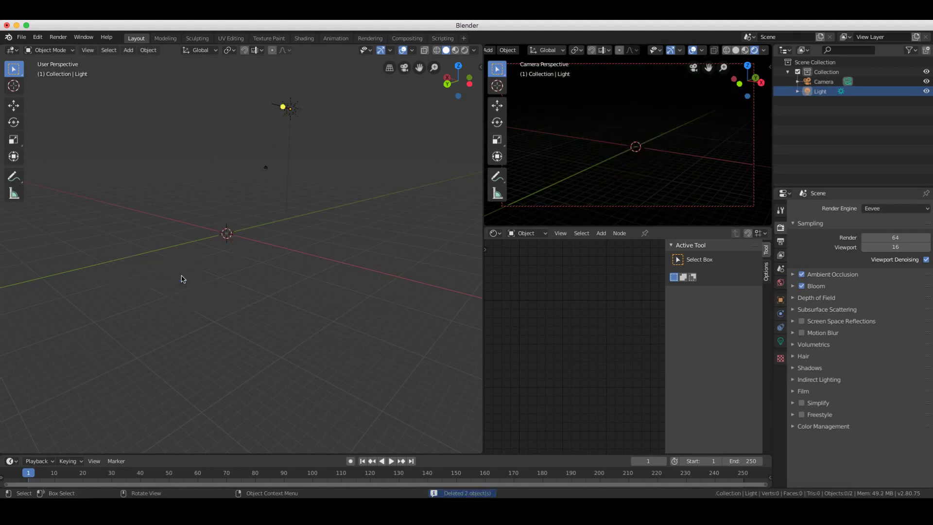
middle_drag(320, 237, 382, 204)
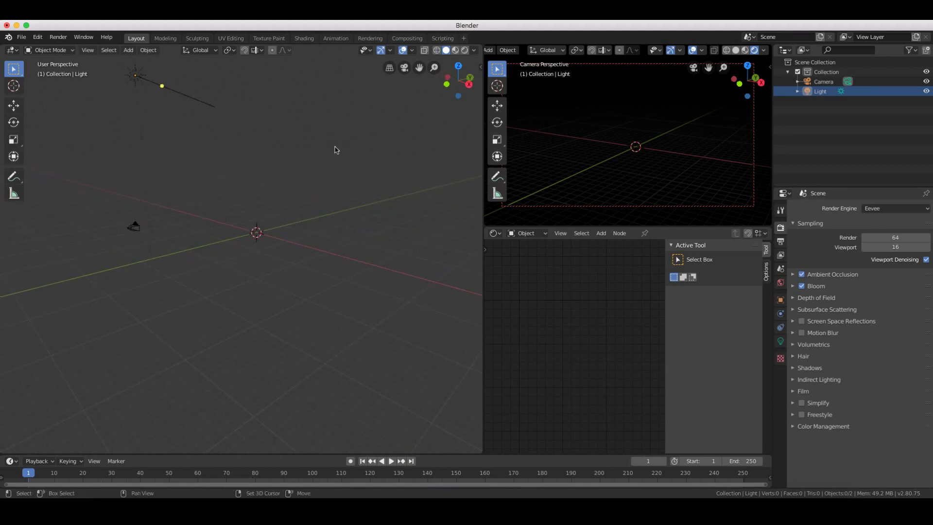
Add a Suzanne monkey head mesh and scale it up.
key(shift+a)
mouse_move(335, 148)
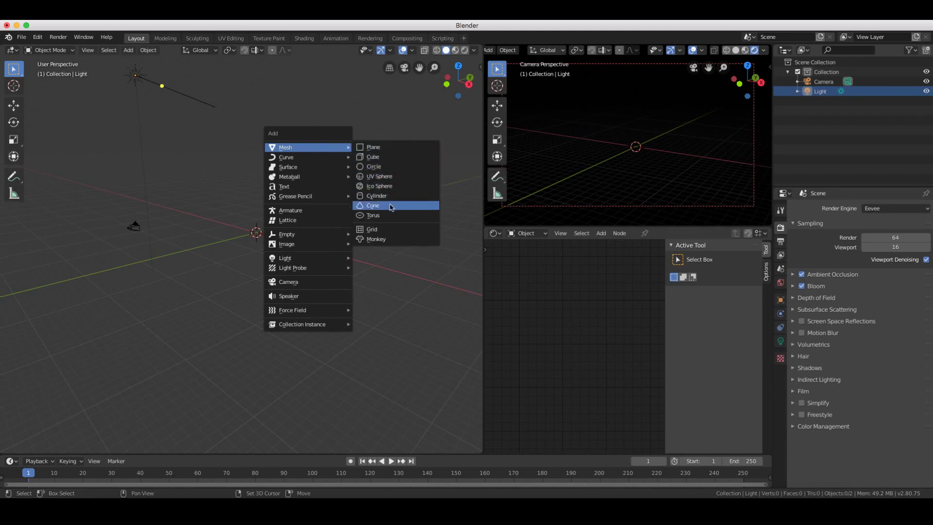
click(391, 239)
key(shift+a)
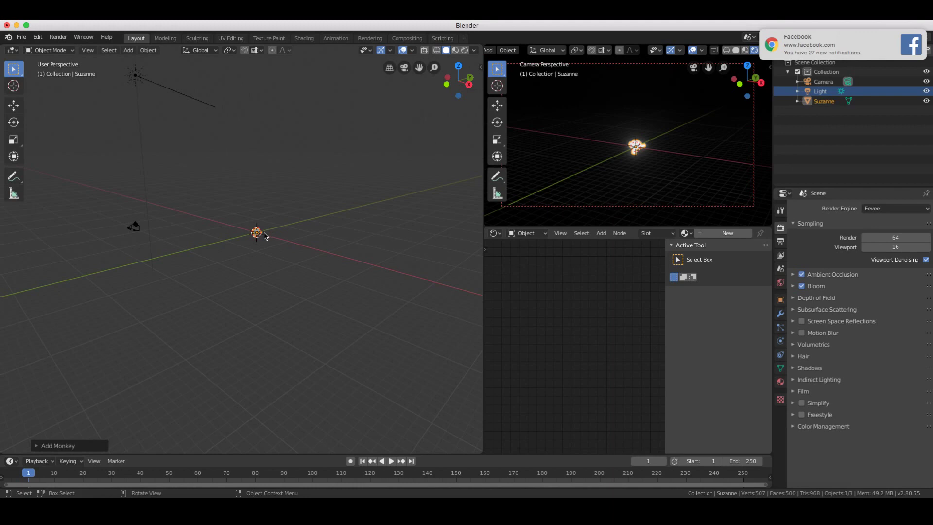
key(s)
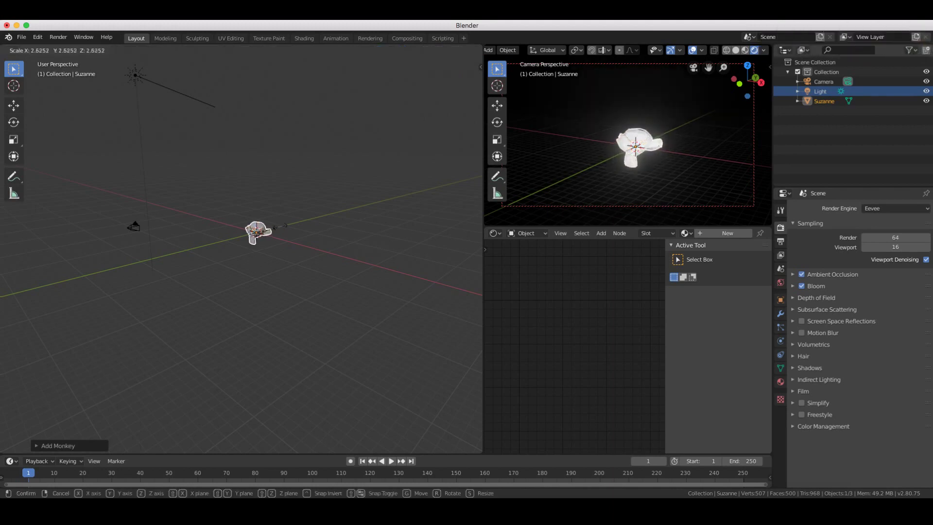
click(306, 209)
Switch to front view and move Suzanne to a new position.
middle_drag(281, 217, 282, 217)
key(KP_1)
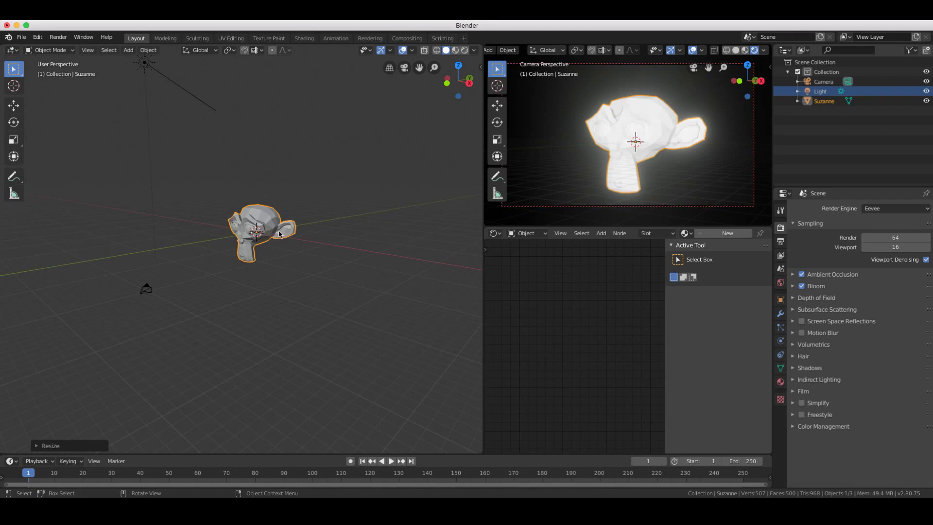
key(g)
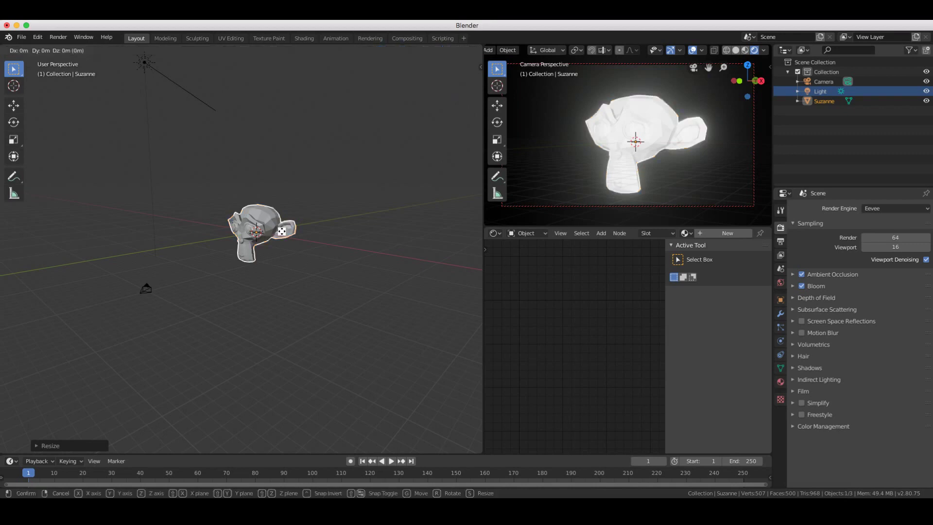
click(286, 208)
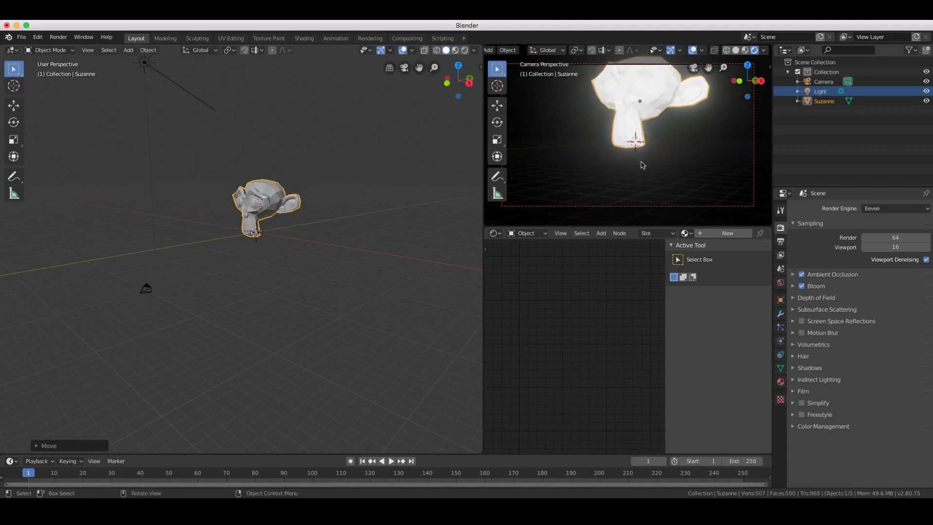
Pan the camera view to centre Suzanne, then switch her into Edit Mode.
scroll(635, 166, down, 3)
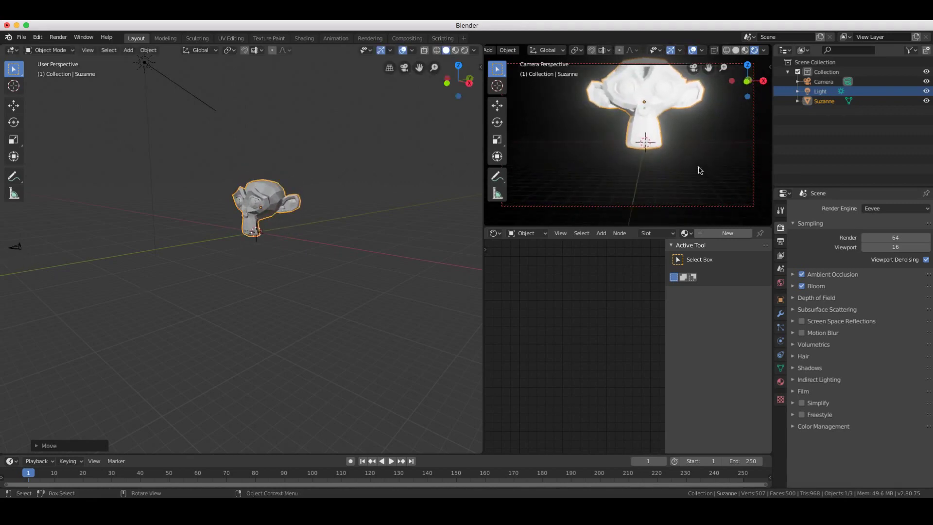
shift+scroll(698, 170, right, 3)
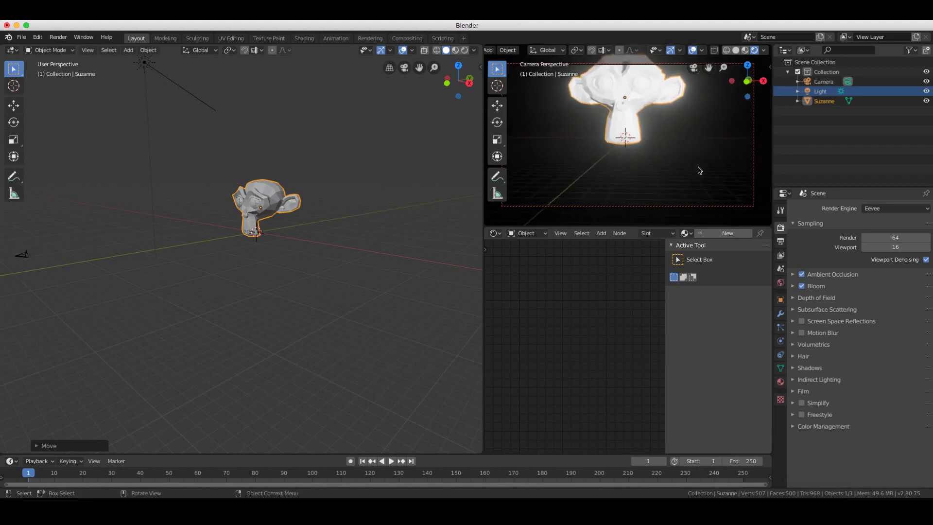
key(shift)
shift+scroll(698, 171, up, 3)
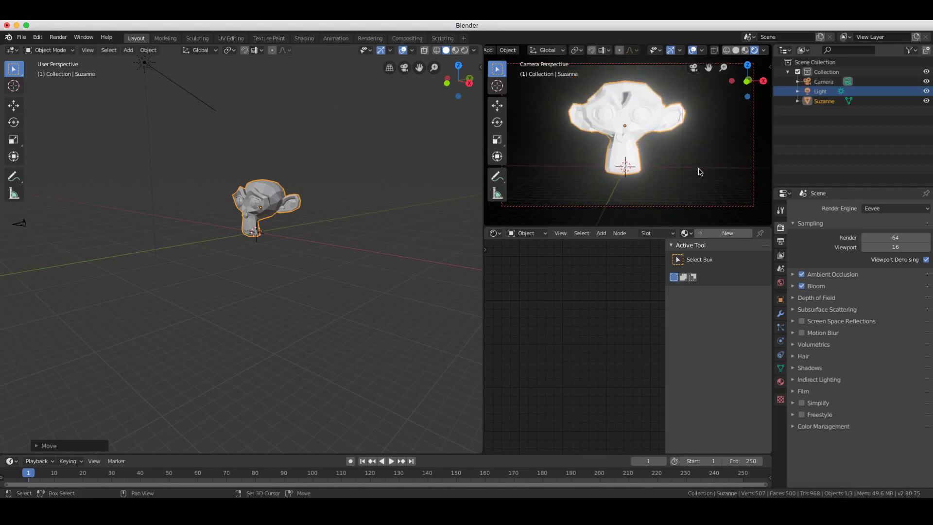
shift+scroll(699, 171, up, 2)
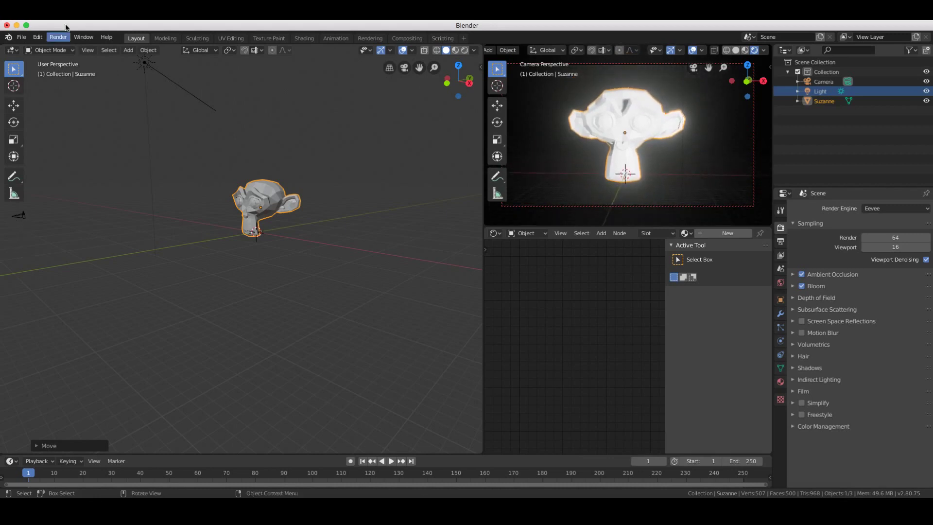
click(67, 50)
click(64, 71)
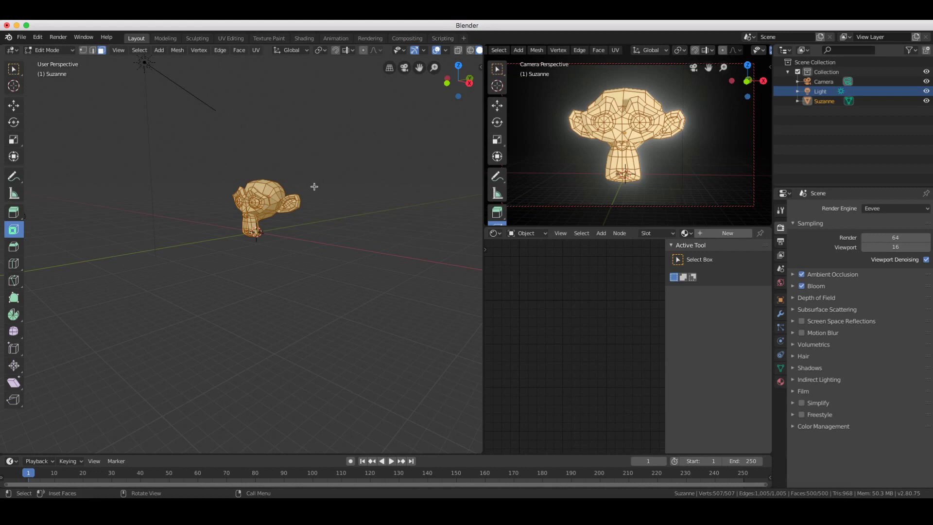
Toggle Suzanne to Object Mode and back into Edit Mode.
click(58, 51)
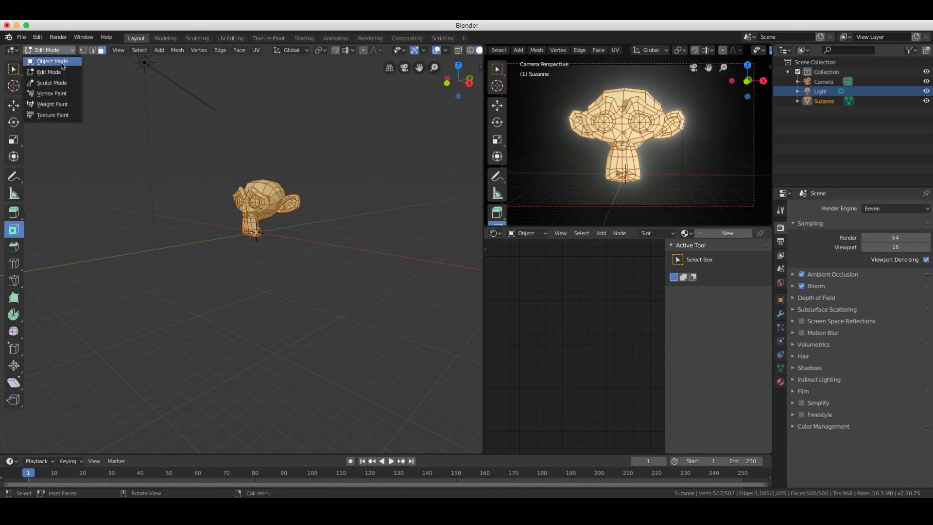
click(62, 67)
right_click(351, 201)
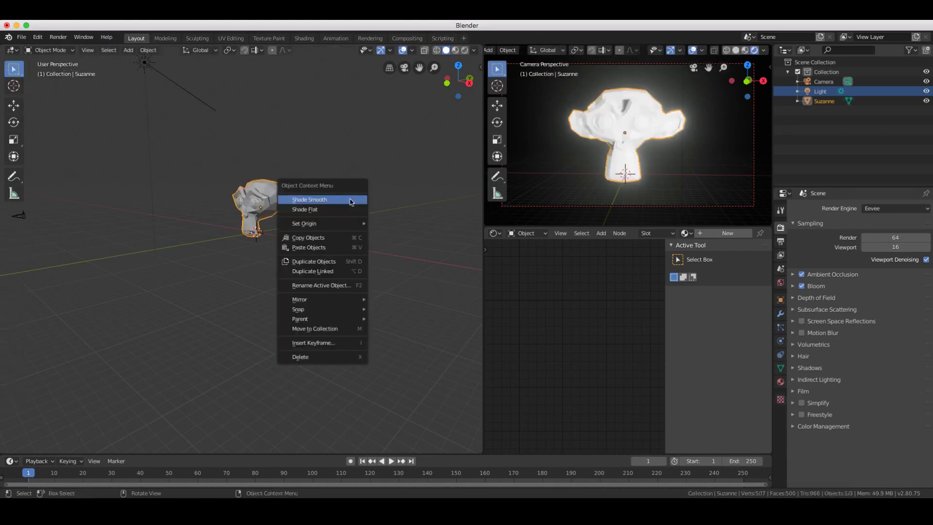
click(51, 50)
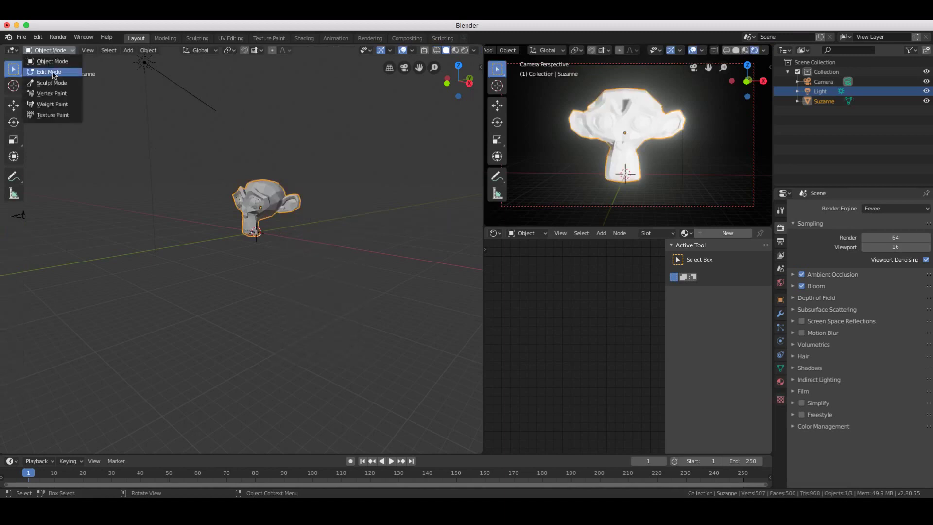
click(51, 72)
Subdivide the whole mesh from the context menu and begin beveling its edges with the Bevel tool.
right_click(370, 206)
click(365, 204)
right_click(346, 203)
click(344, 203)
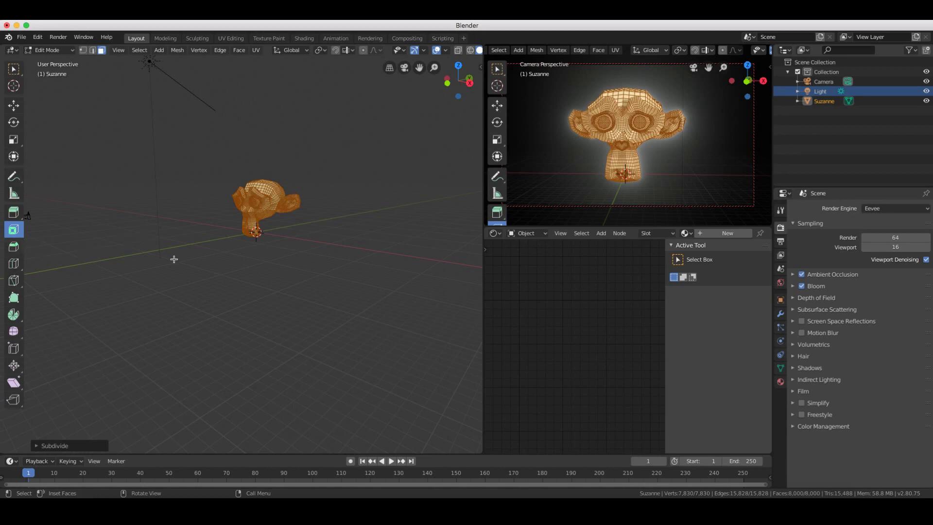
click(13, 247)
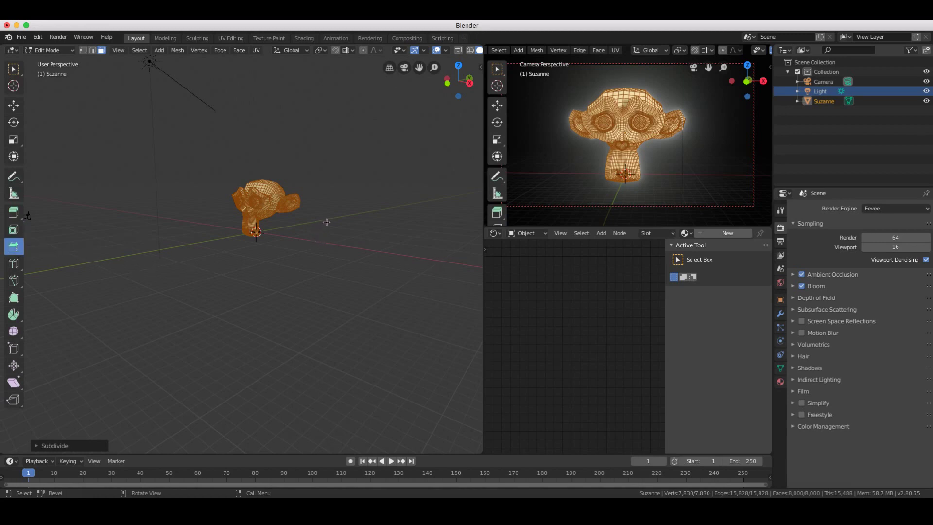
drag(326, 222, 451, 235)
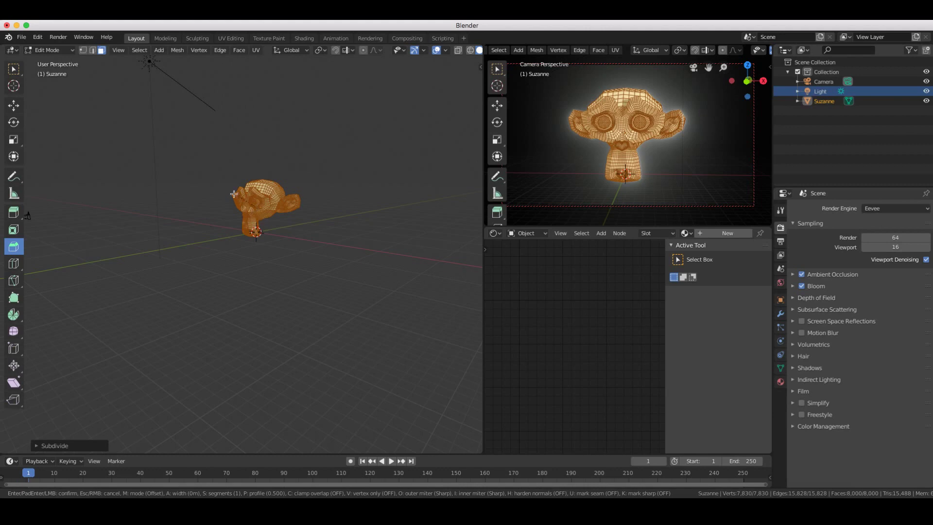
Confirm the bevel, deselect all with Alt+A, and return Suzanne to Object Mode.
click(216, 179)
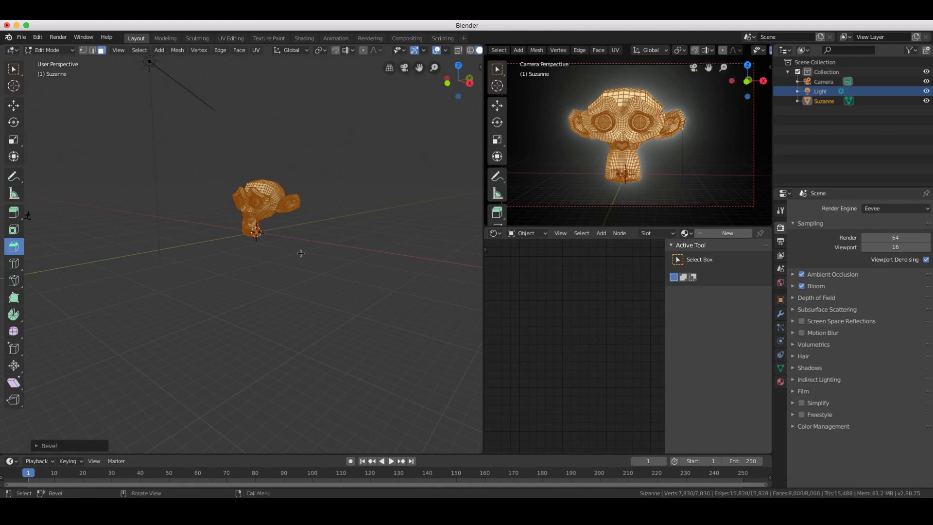
key(alt+a)
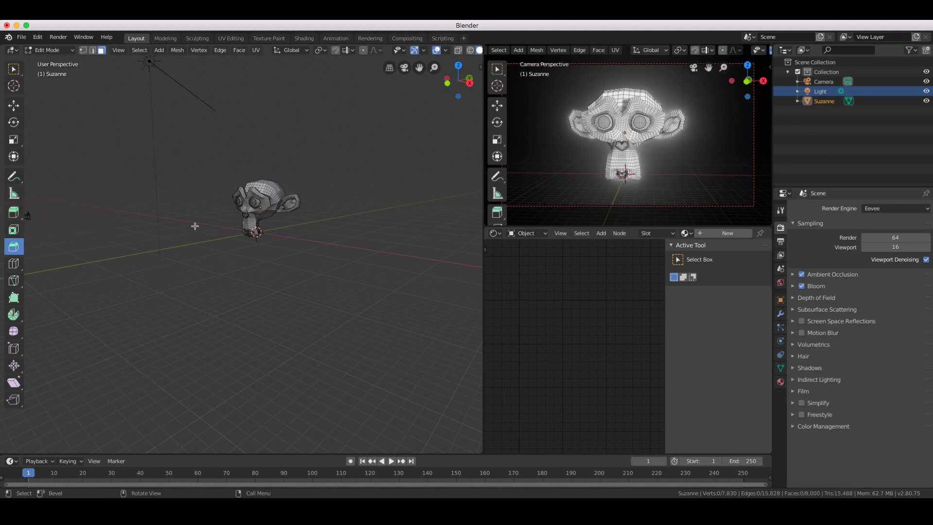
click(62, 50)
click(52, 62)
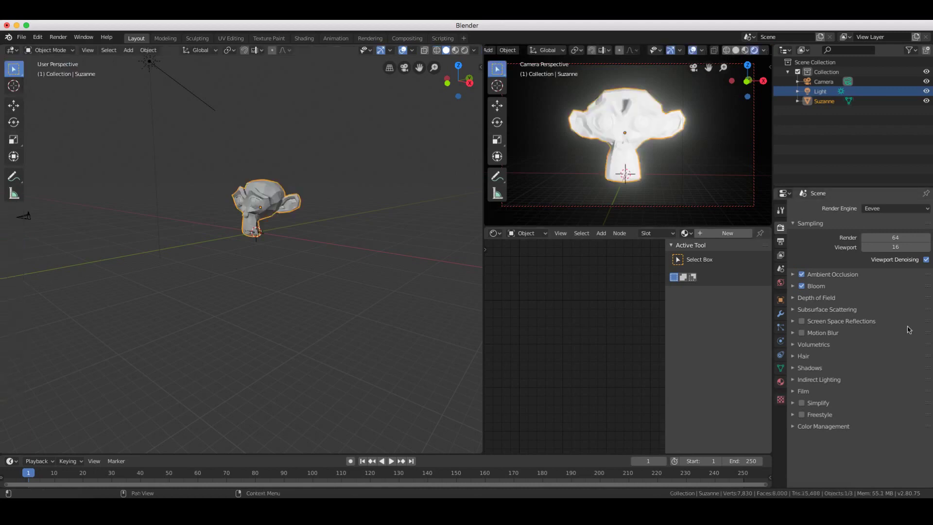
Create a new material, Material.002, for Suzanne with an Emission surface.
click(781, 381)
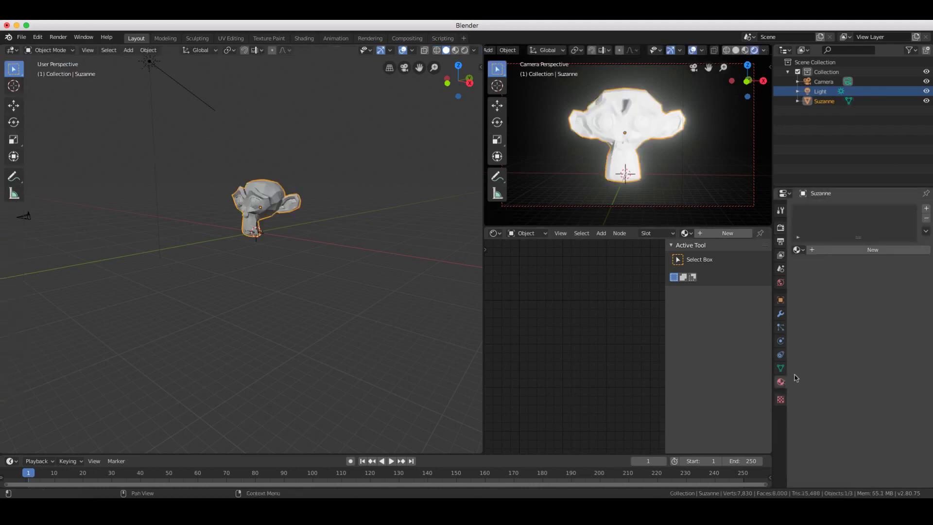
click(843, 251)
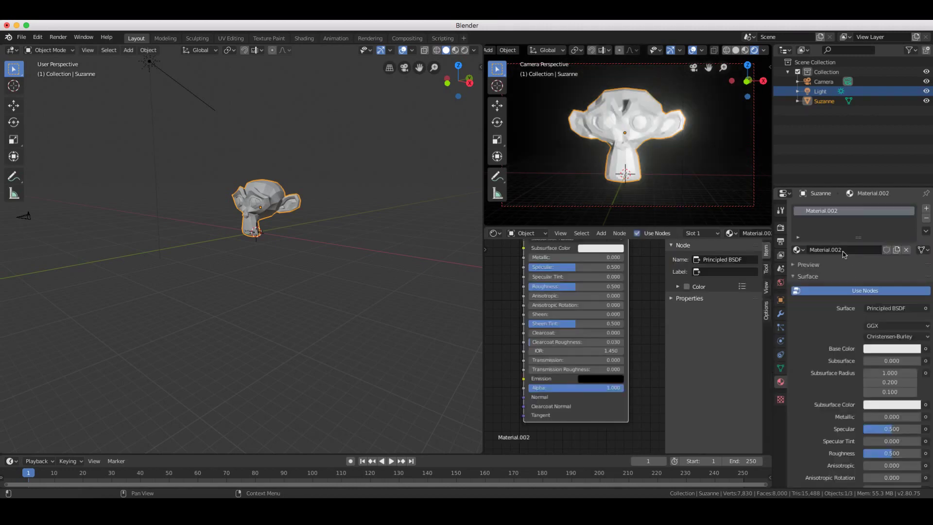
click(905, 309)
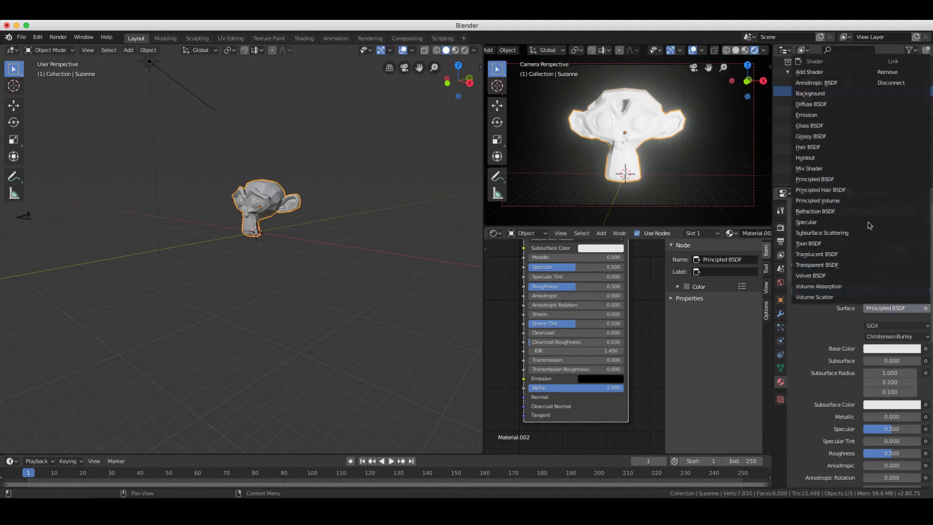
click(848, 118)
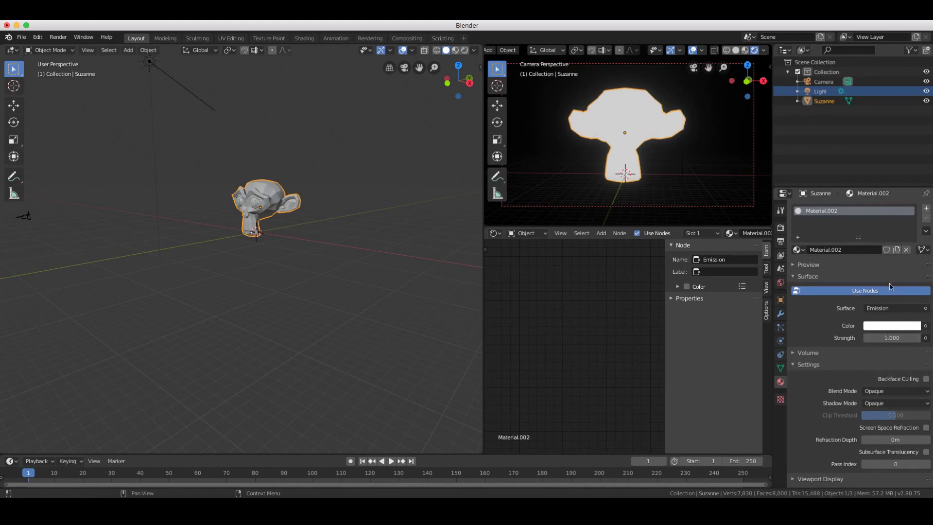
Try a Principled Hair BSDF surface, then switch back to Principled BSDF.
click(894, 309)
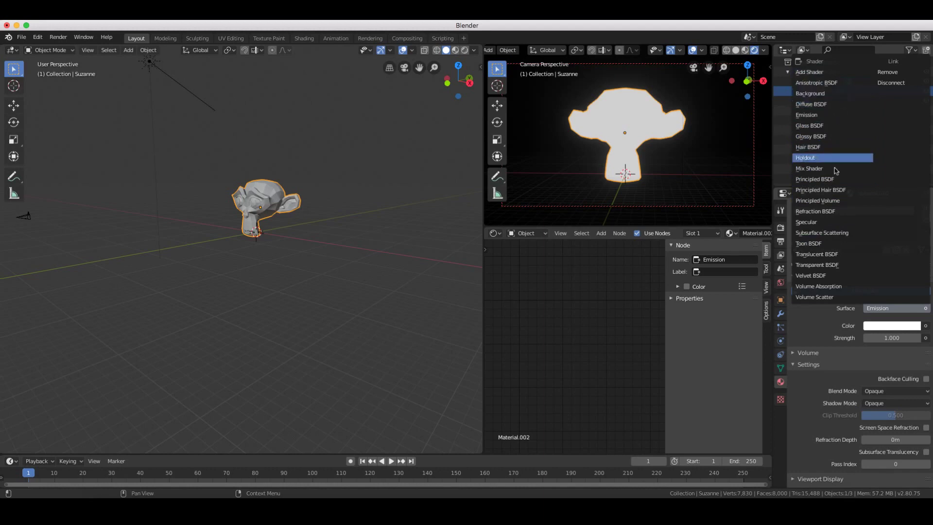
click(839, 190)
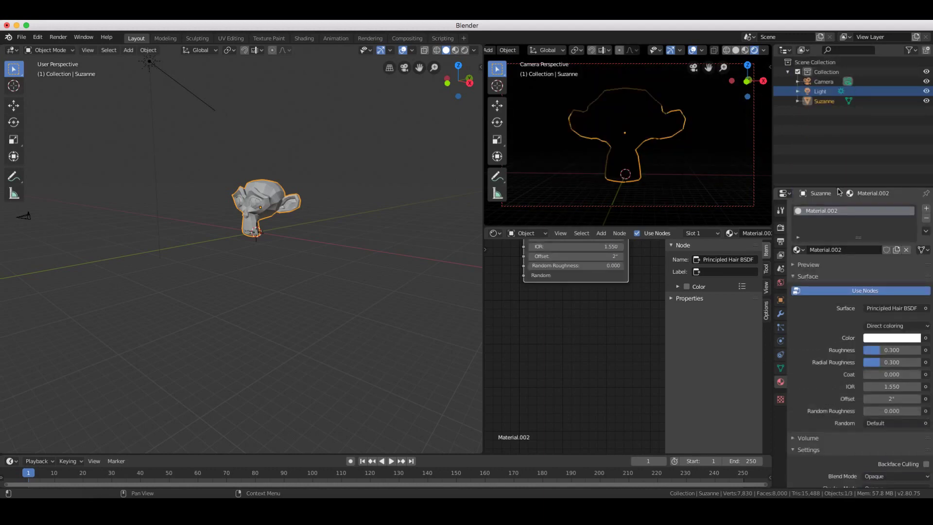
scroll(510, 343, right, 2)
scroll(511, 348, up, 5)
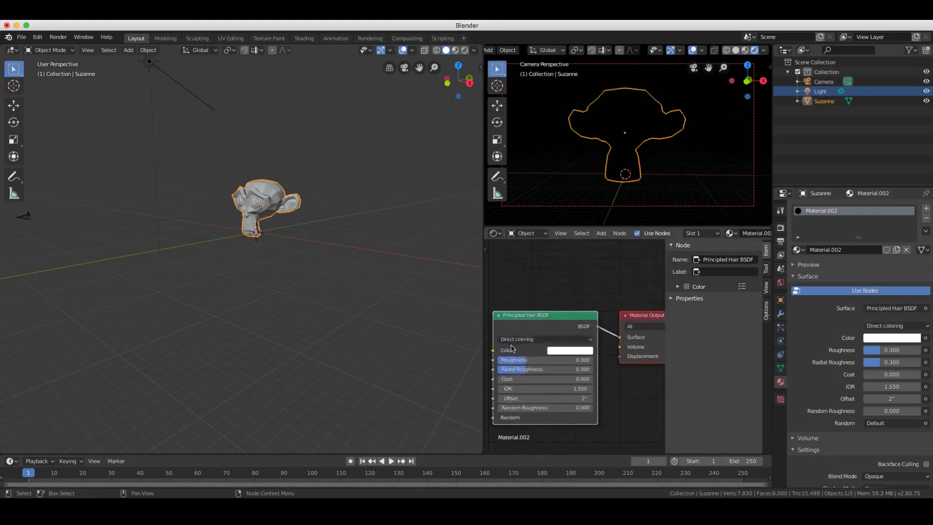
click(912, 309)
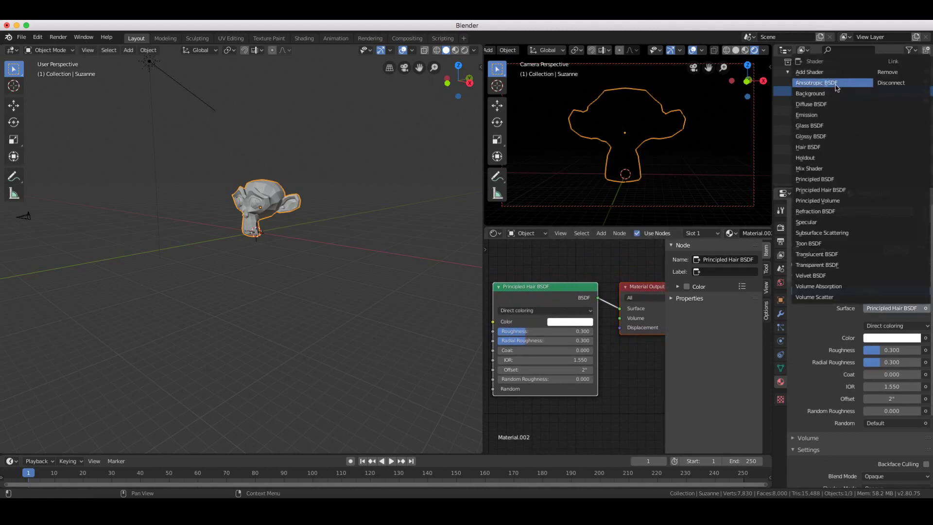
click(862, 180)
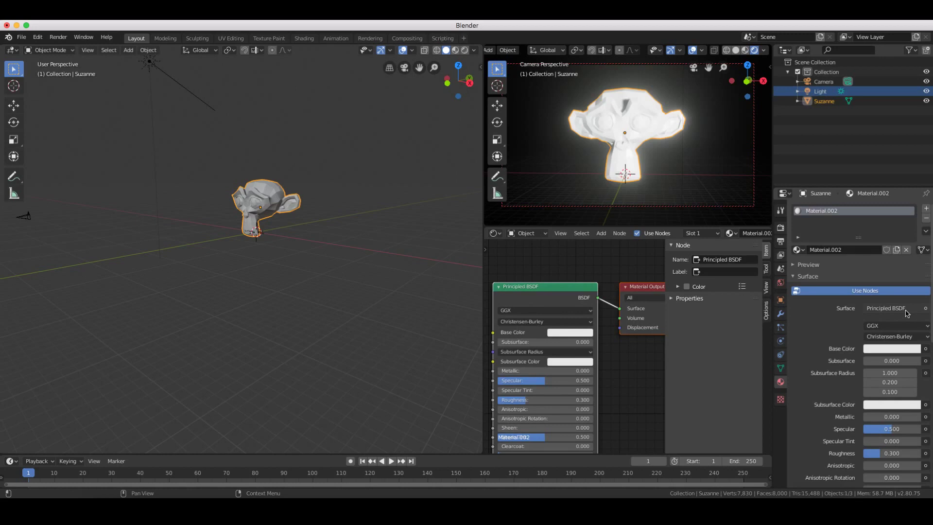
Set the material's Base Color to blue-violet on the colour wheel.
click(569, 332)
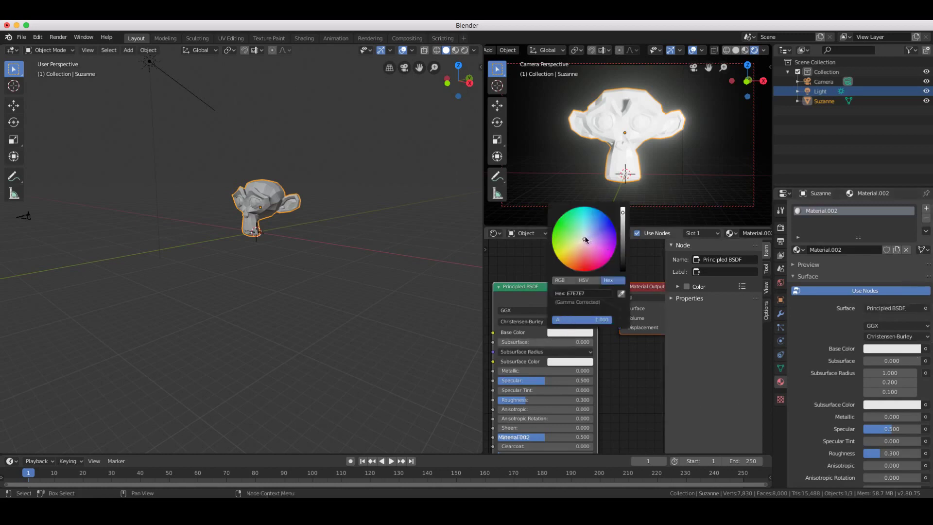
click(556, 221)
click(613, 253)
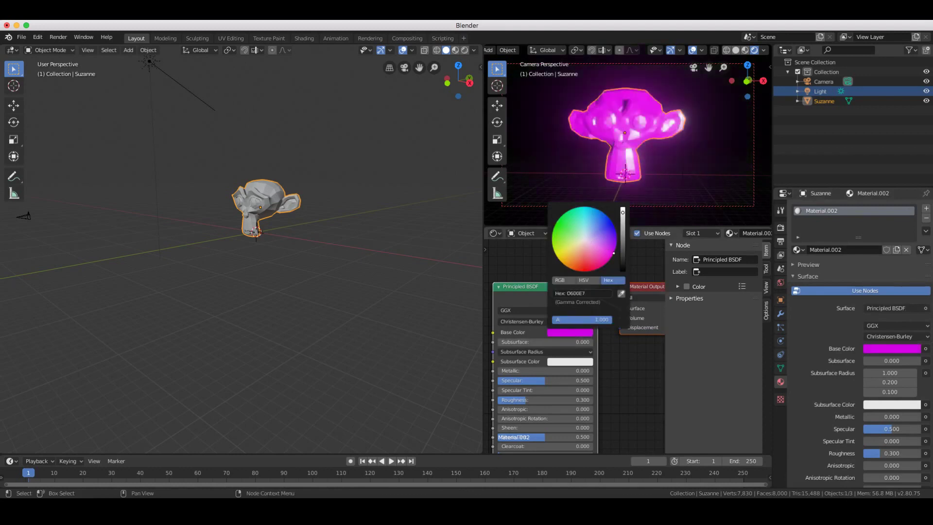
mouse_move(603, 264)
mouse_down()
mouse_move(573, 248)
mouse_move(586, 239)
mouse_move(602, 255)
mouse_move(604, 244)
mouse_up()
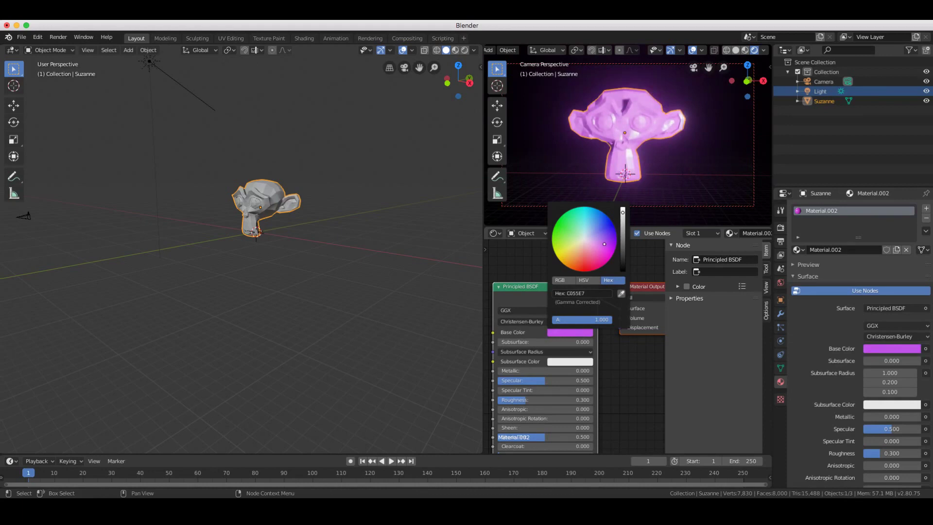
drag(604, 243, 608, 230)
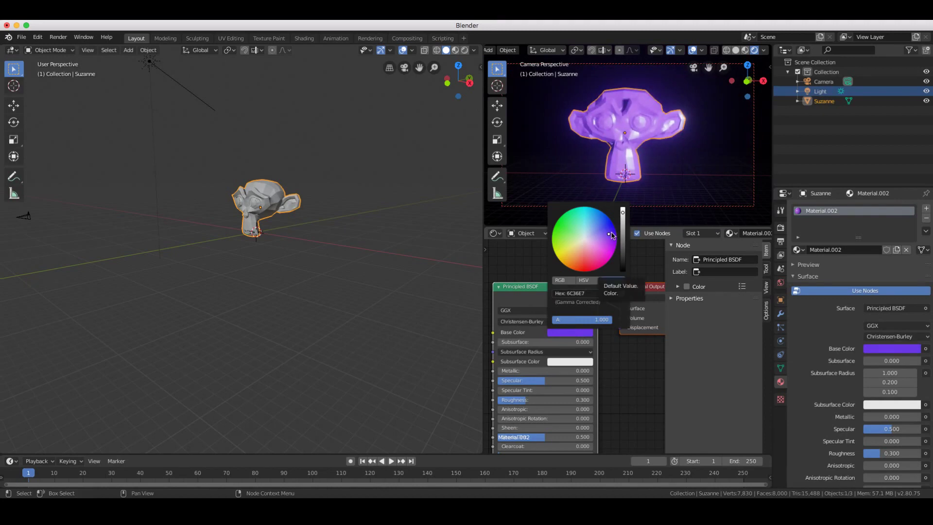
Set the Subsurface Color to pink-purple.
click(870, 403)
drag(869, 301, 887, 303)
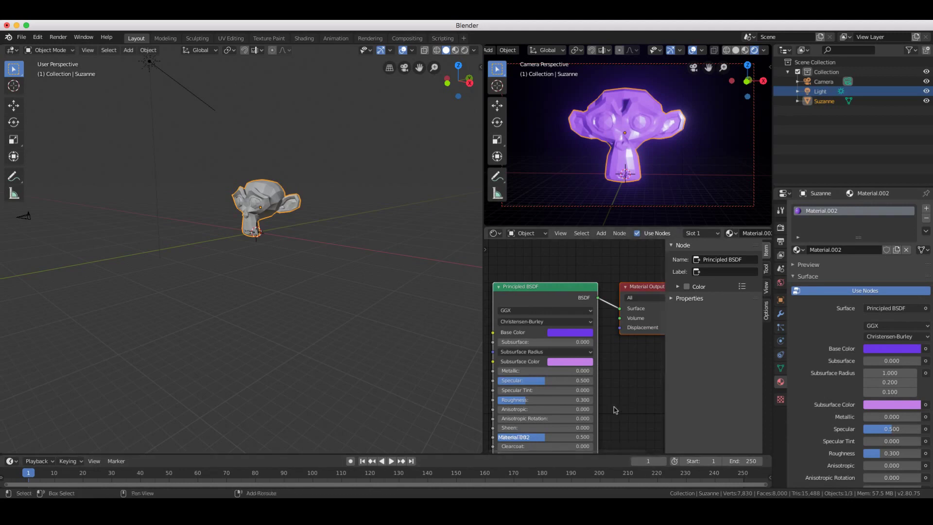
key(shift+a)
mouse_move(616, 410)
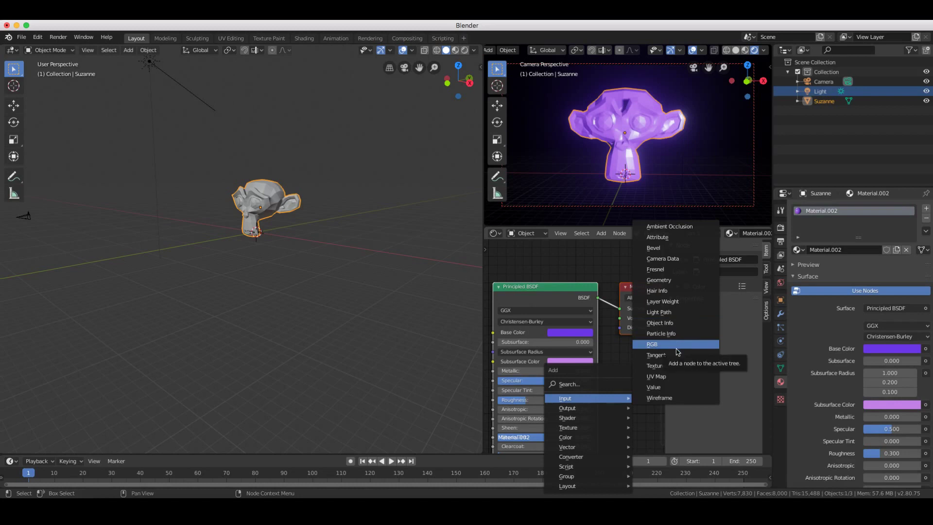
Add a Brick Texture node and place it near the Subsurface Color input.
mouse_move(608, 427)
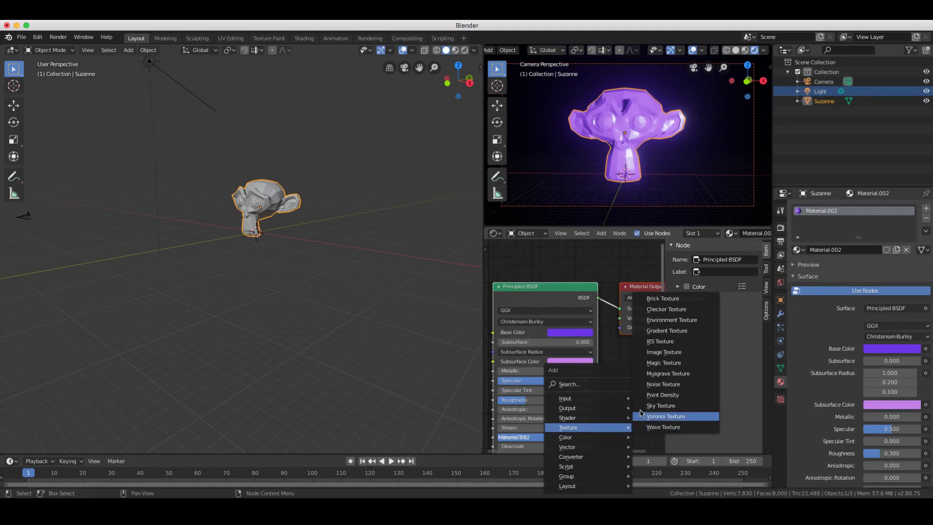
click(678, 299)
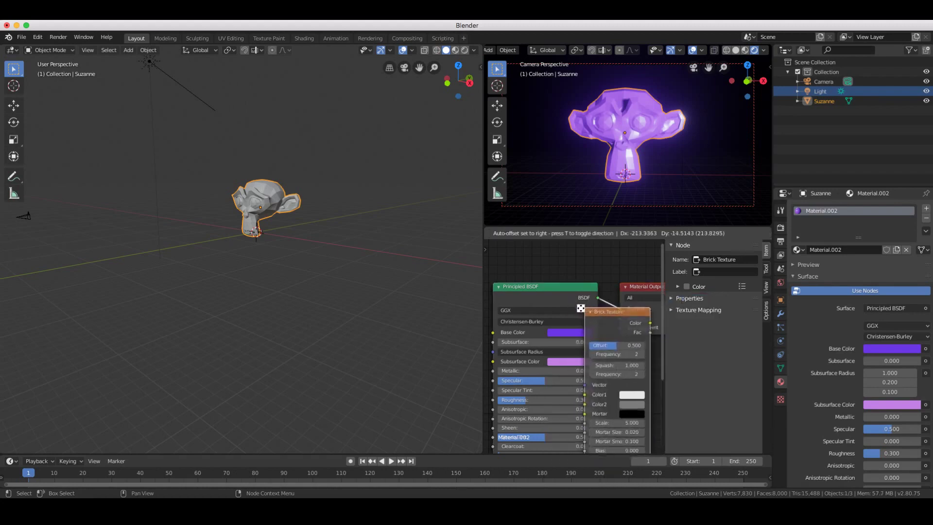
click(562, 361)
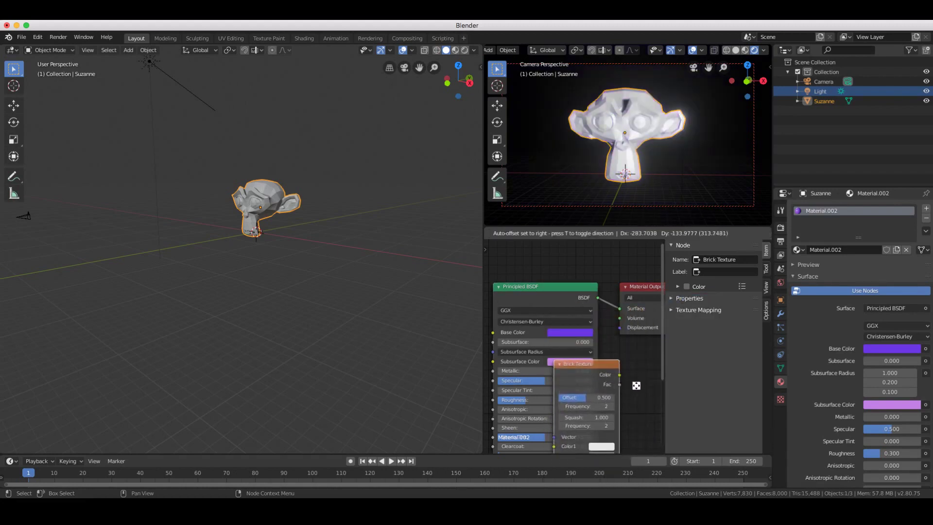
click(616, 383)
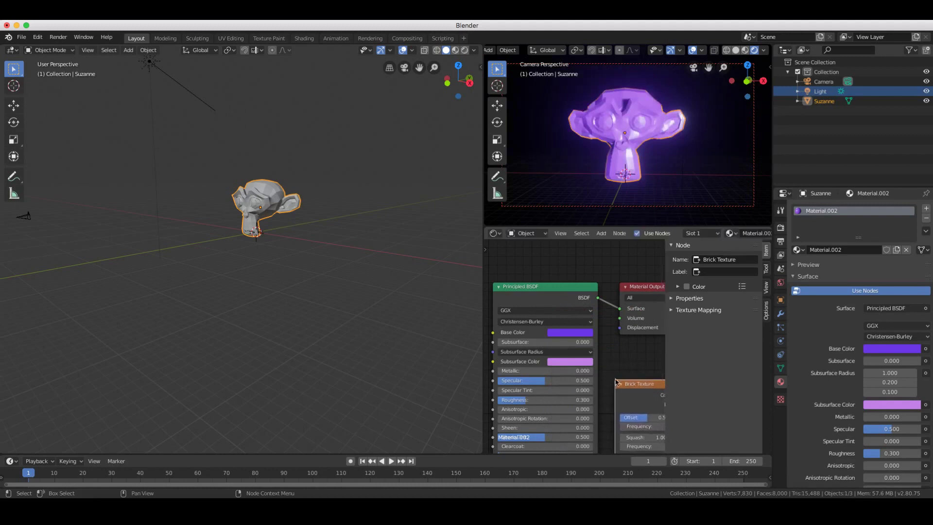
Move the Material Output node clear and connect Brick Texture's Color to the material surface.
scroll(616, 382, down, 5)
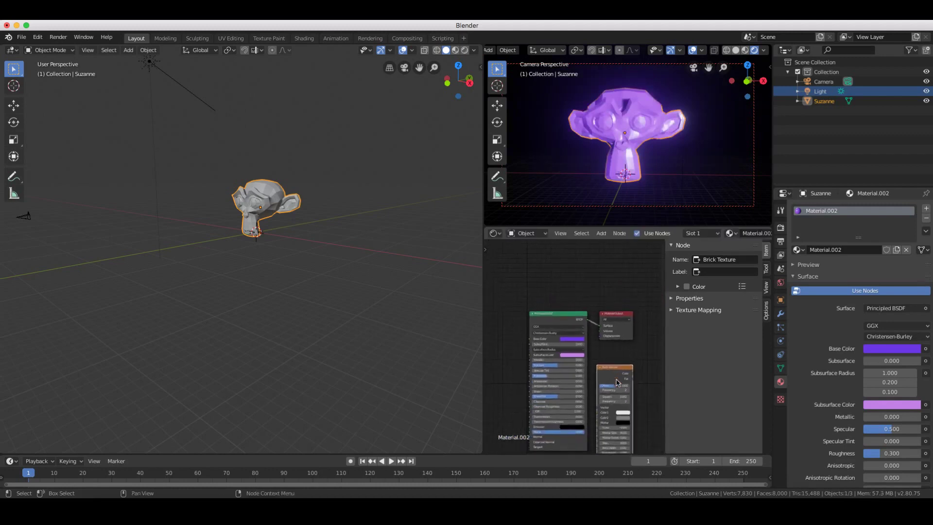
middle_drag(633, 384, 647, 346)
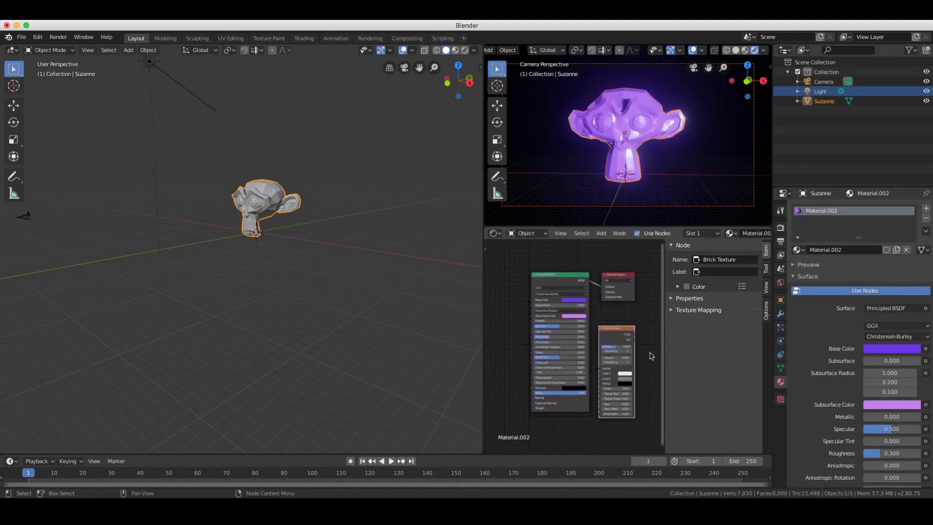
drag(632, 274, 497, 276)
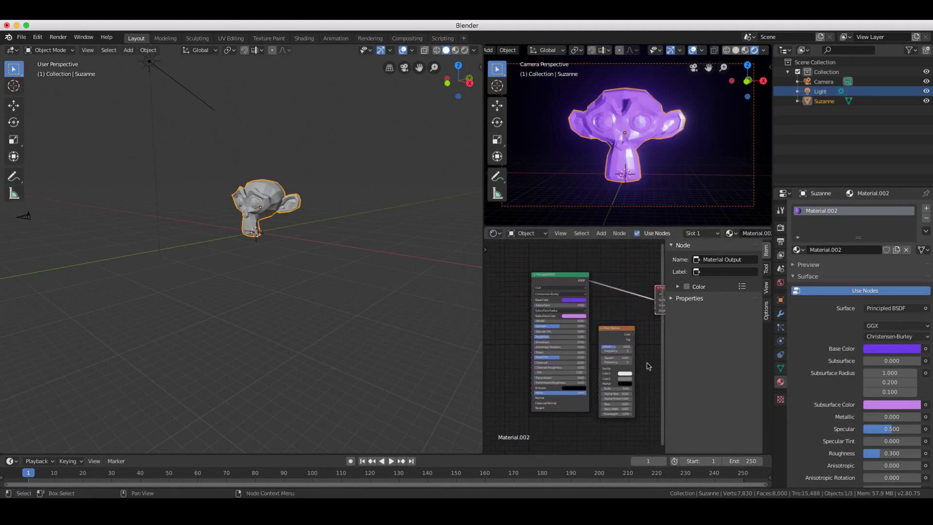
ctrl+middle_drag(647, 366, 642, 362)
scroll(642, 362, right, 5)
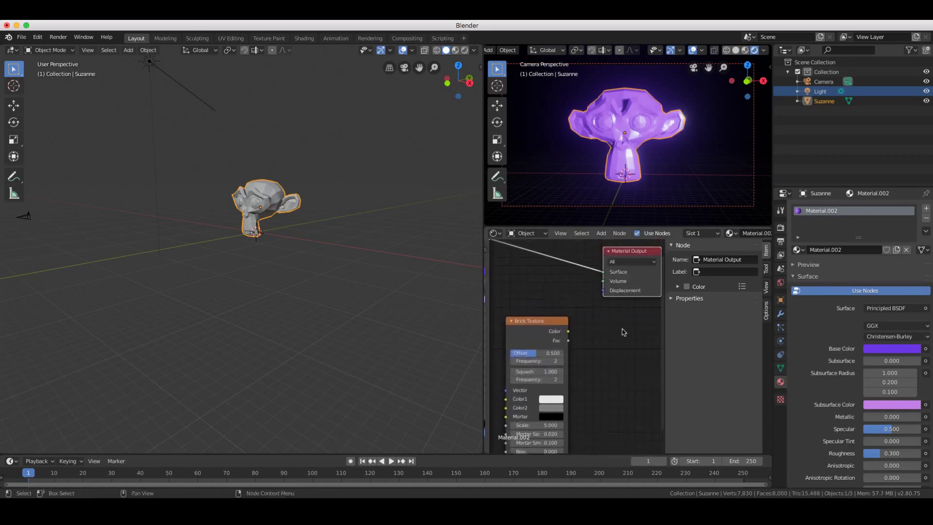
drag(568, 331, 603, 272)
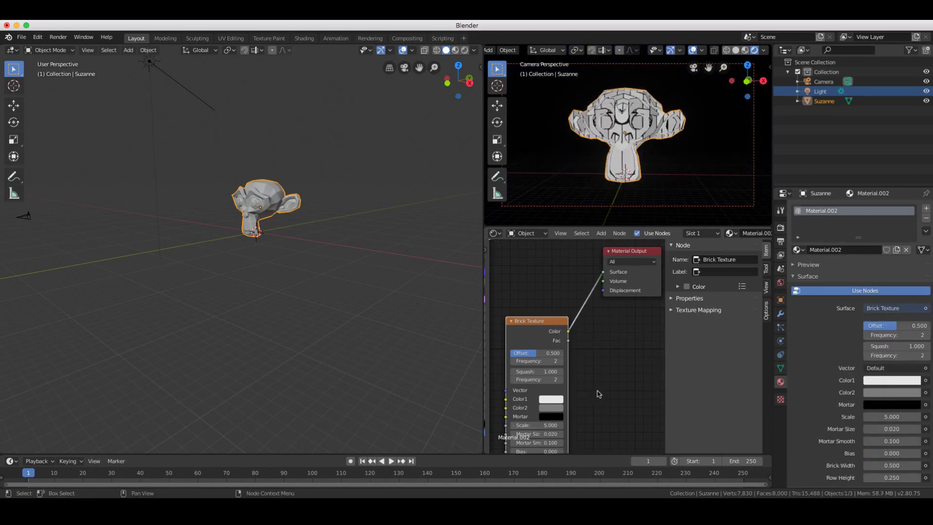
Set the Brick Texture's Frequency to 1 and Squash to 2.2, and lower Brick Width toward 0.1.
scroll(615, 373, down, 5)
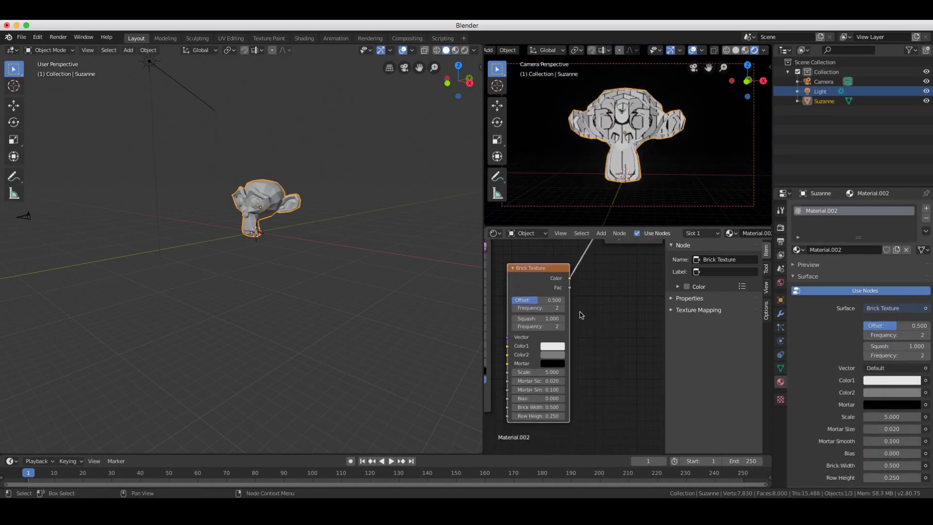
mouse_move(538, 308)
mouse_down()
mouse_move(559, 308)
mouse_move(539, 308)
mouse_move(547, 307)
mouse_up()
click(522, 305)
text(1)
key(Return)
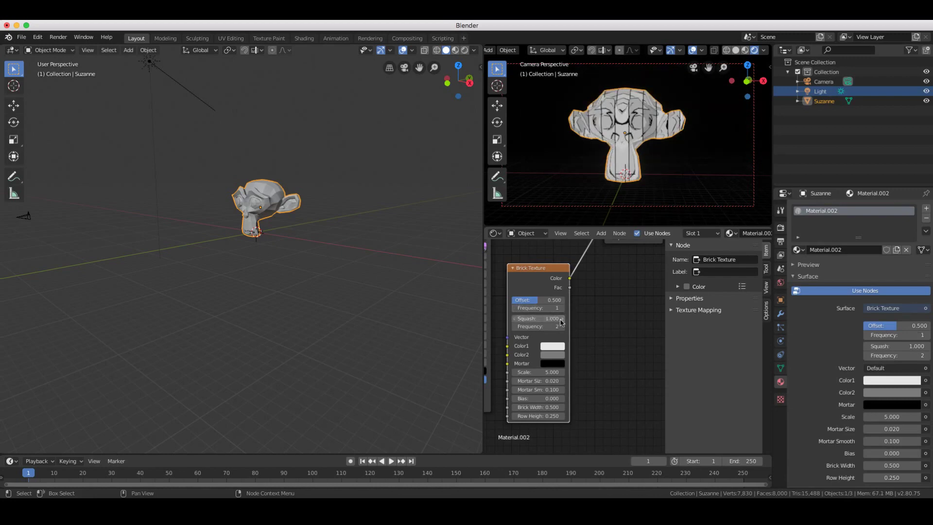
drag(536, 318, 572, 332)
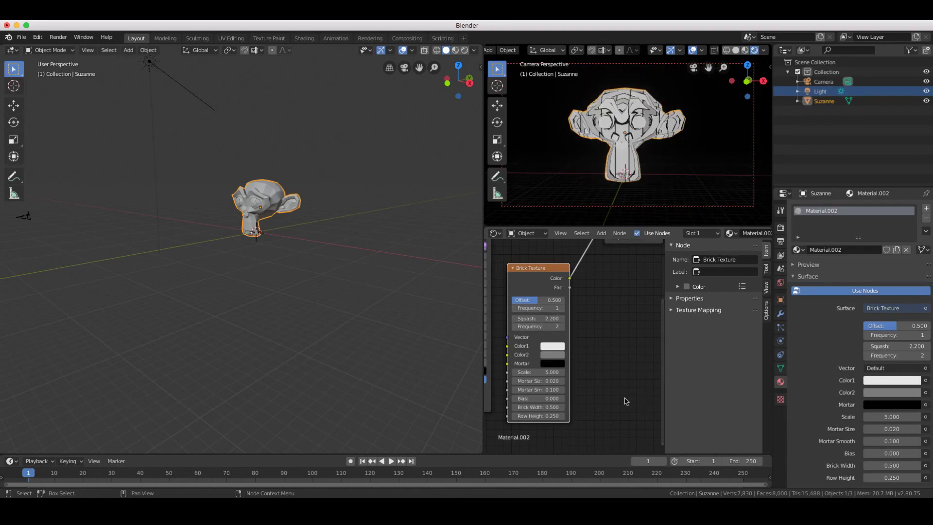
mouse_move(539, 410)
mouse_down()
mouse_move(559, 407)
mouse_move(523, 407)
mouse_up()
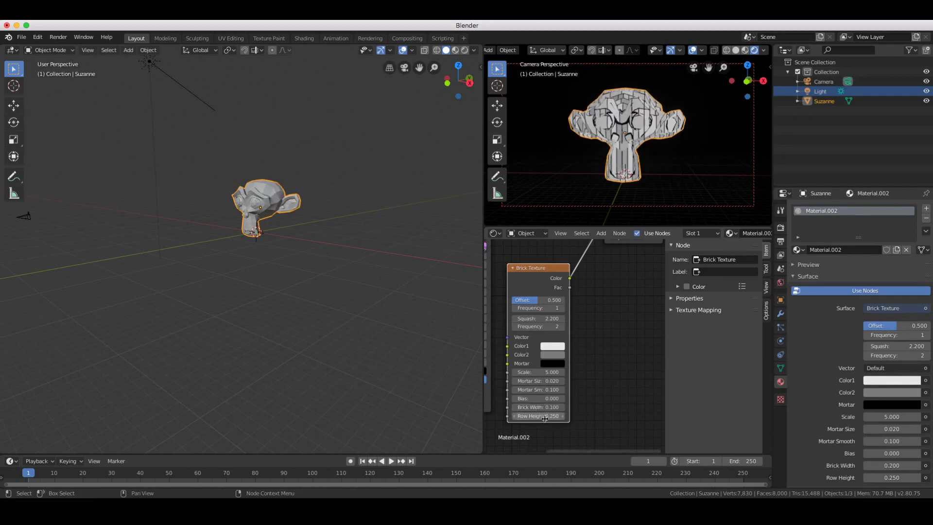
Make the brick Color1 red and Color2 a dark brown.
click(554, 347)
drag(575, 257, 575, 288)
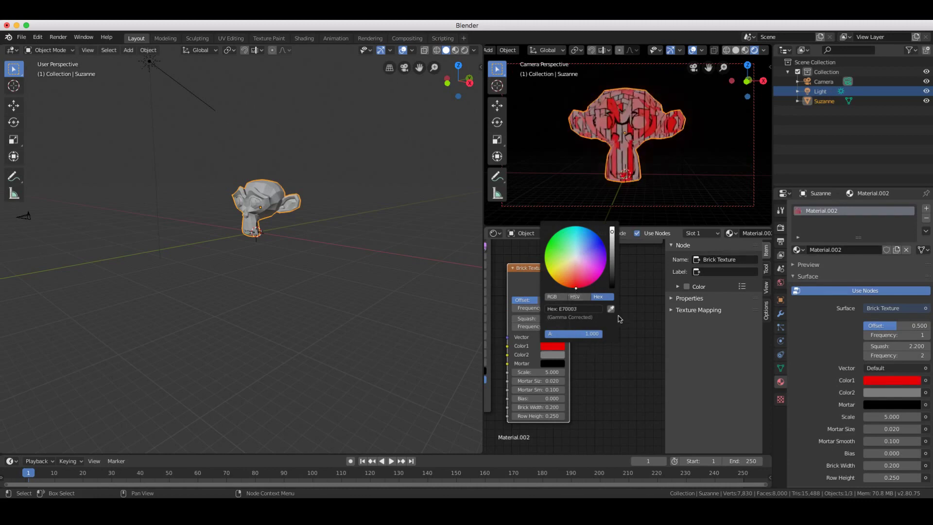
click(554, 356)
drag(578, 264, 572, 275)
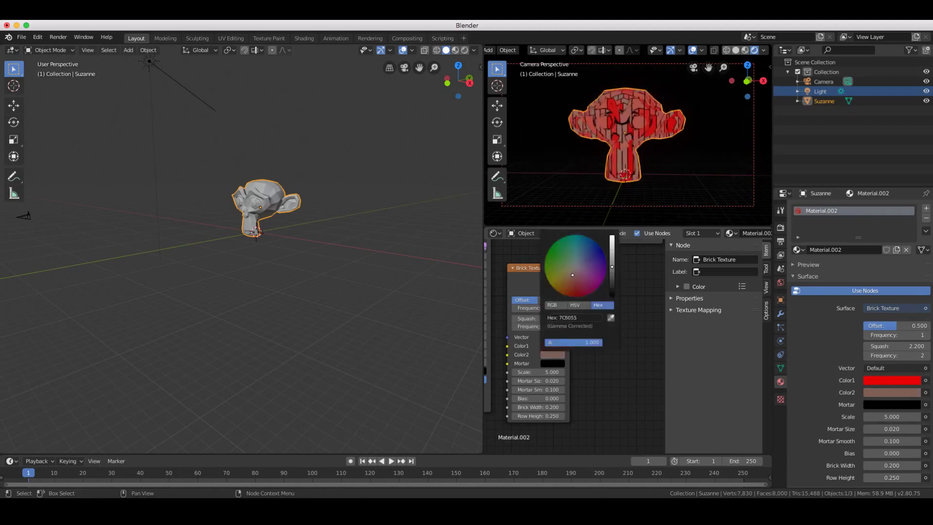
drag(614, 267, 612, 285)
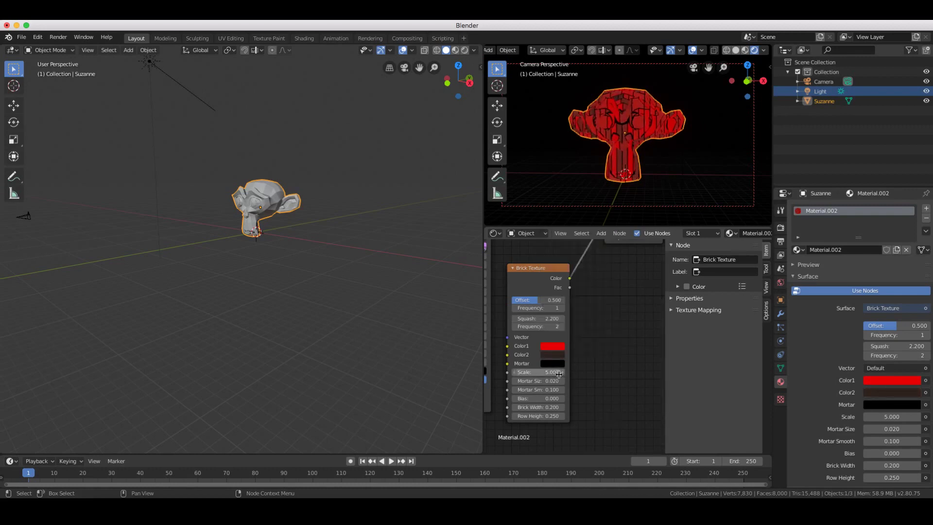
Set Brick Width to 0.200 and Row Height to 0.150.
ctrl+scroll(549, 389, up, 1)
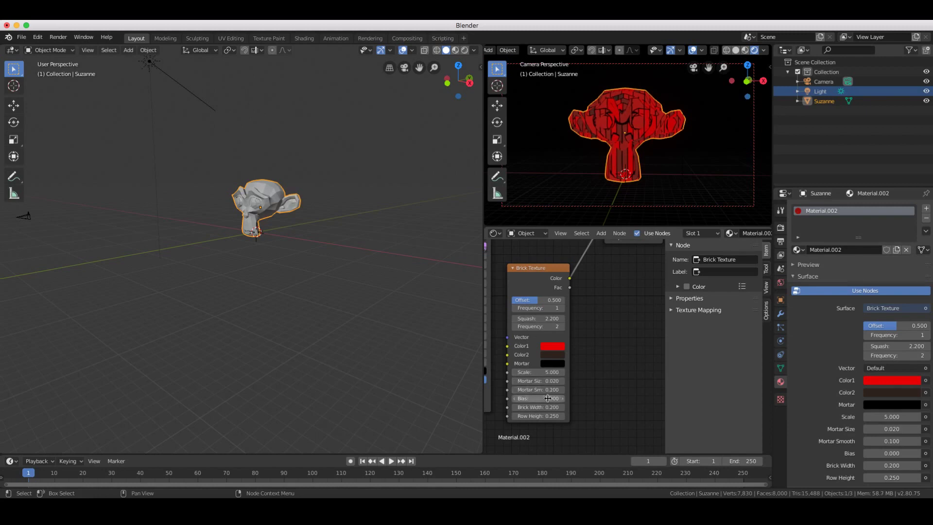
drag(545, 408, 574, 408)
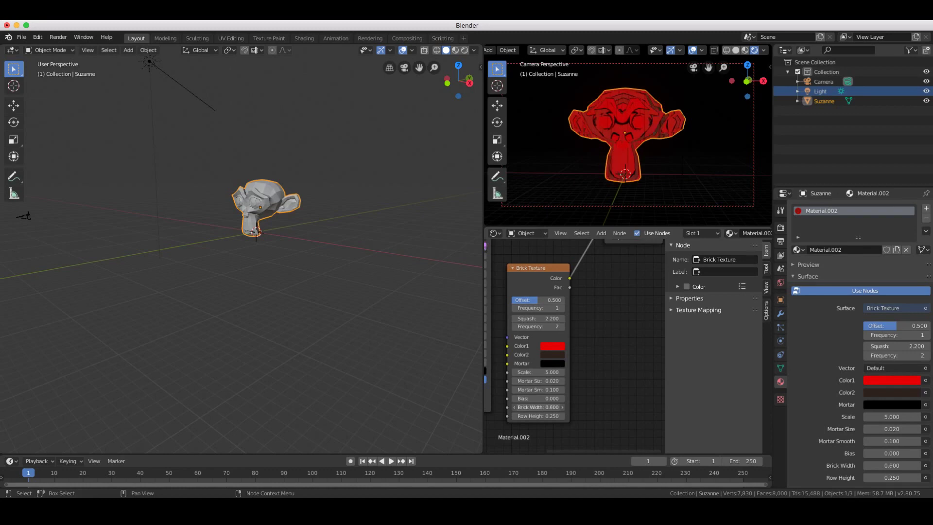
drag(538, 407, 515, 407)
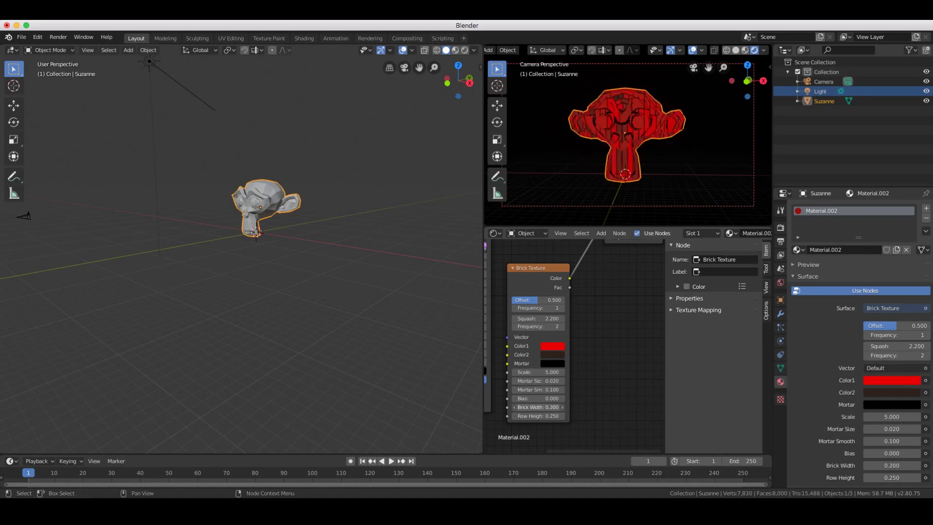
drag(552, 416, 544, 416)
key(ctrl+z)
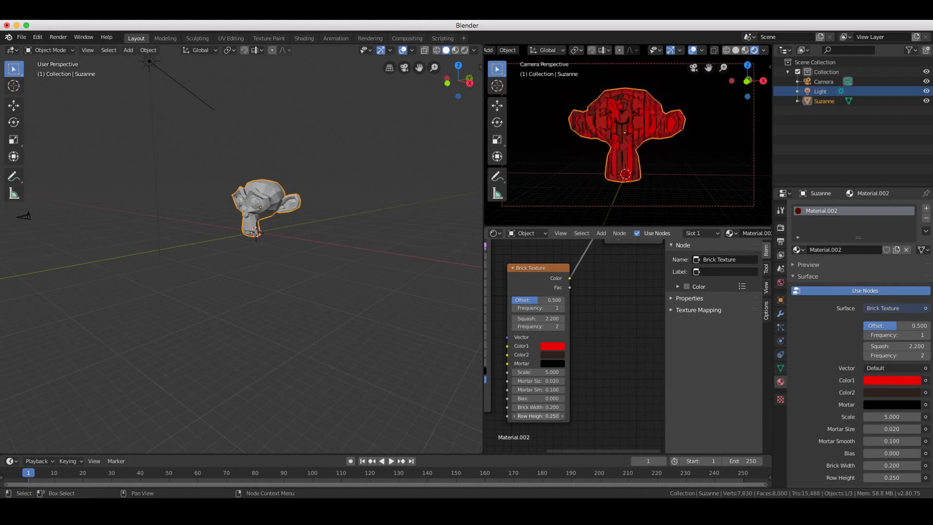
drag(537, 416, 535, 416)
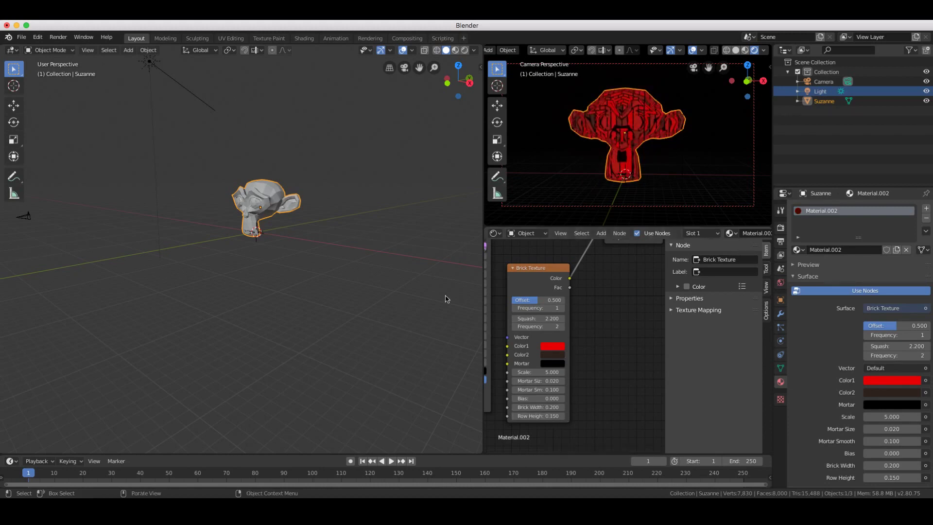
Orbit and zoom around the red-brick Suzanne to inspect it from every side.
scroll(613, 184, right, 10)
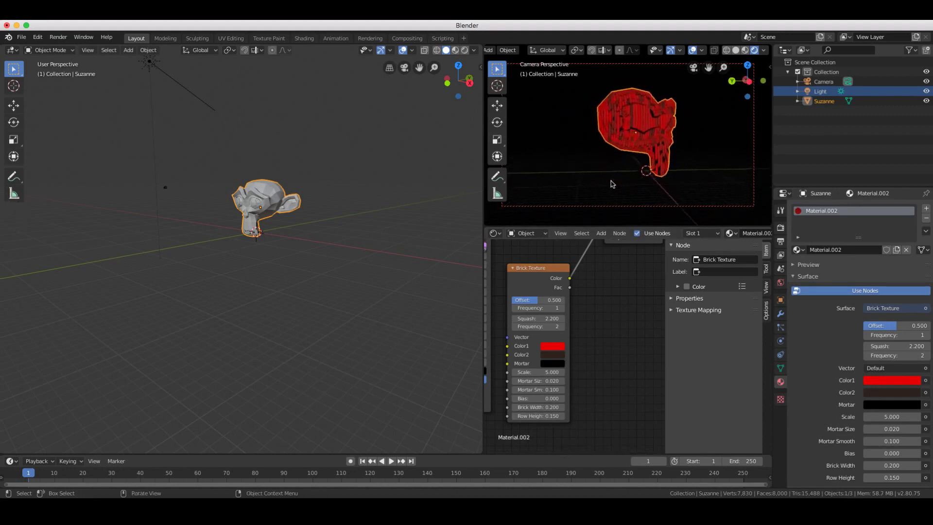
scroll(613, 184, right, 10)
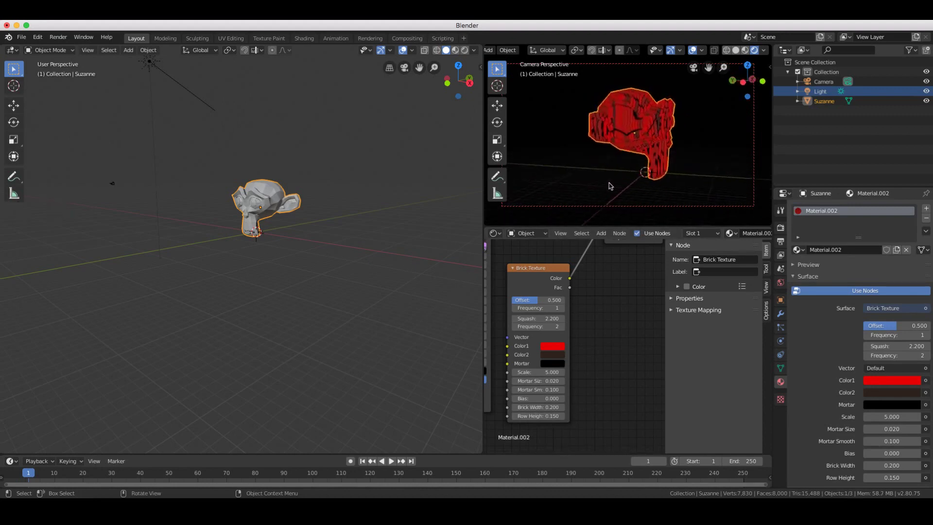
scroll(613, 185, right, 6)
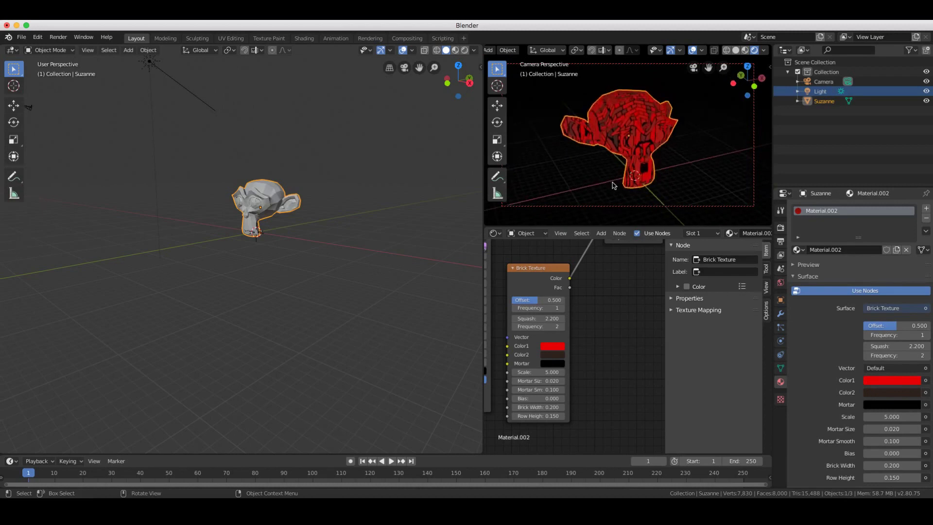
scroll(613, 184, right, 10)
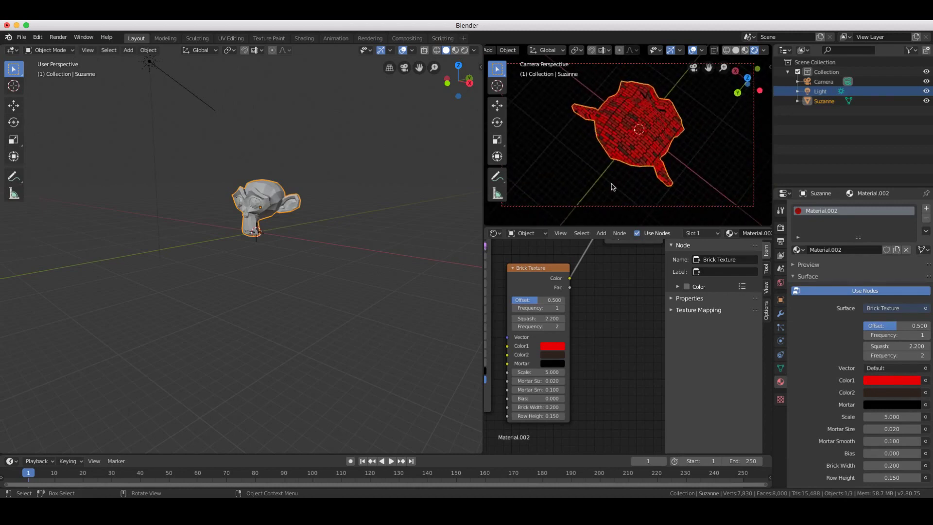
scroll(630, 169, right, 10)
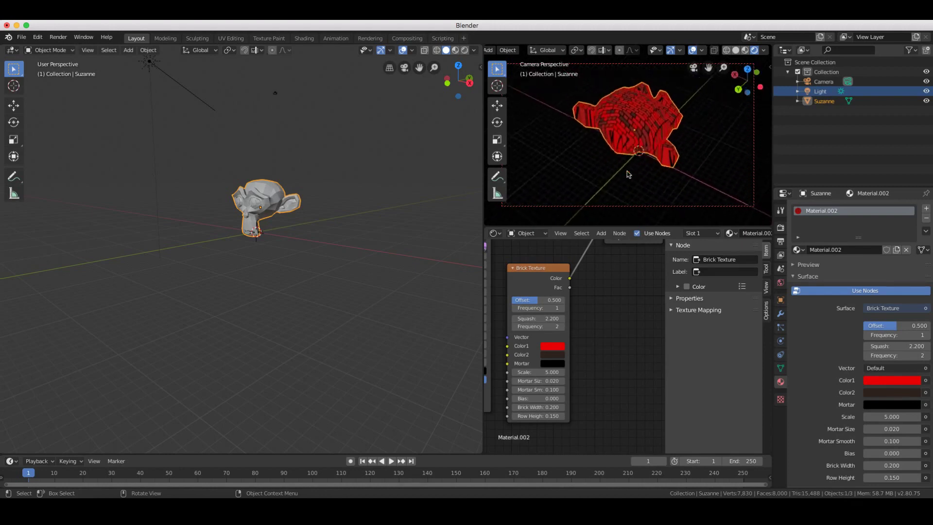
scroll(628, 173, up, 10)
scroll(627, 174, right, 10)
scroll(622, 172, right, 10)
scroll(624, 171, right, 8)
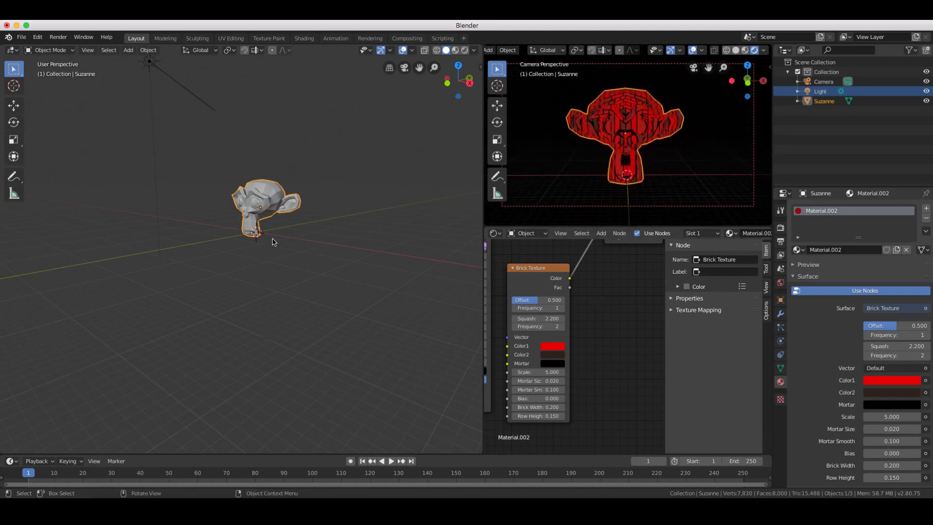
ctrl+scroll(672, 152, up, 5)
ctrl+scroll(672, 152, down, 5)
scroll(670, 152, right, 5)
scroll(668, 151, right, 5)
Deselect Suzanne and select the Brick Texture node.
click(711, 148)
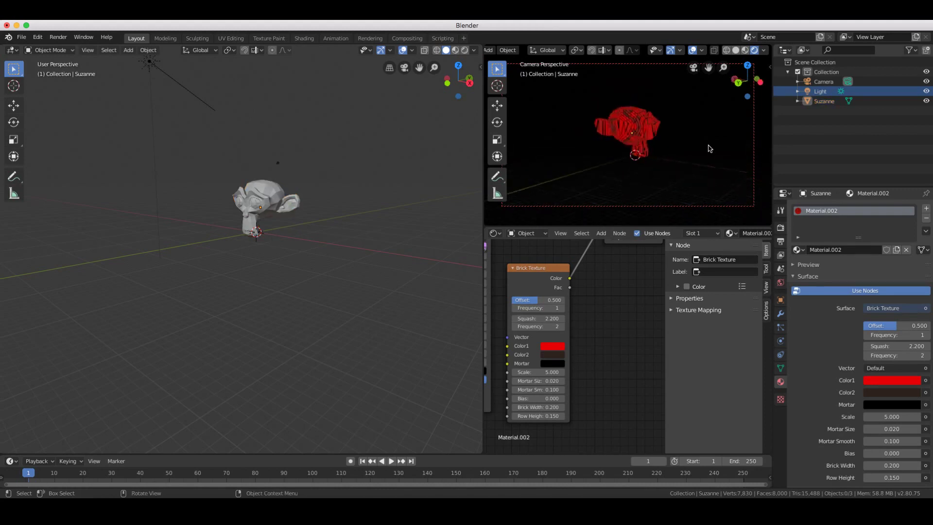
scroll(709, 148, right, 8)
scroll(704, 150, right, 8)
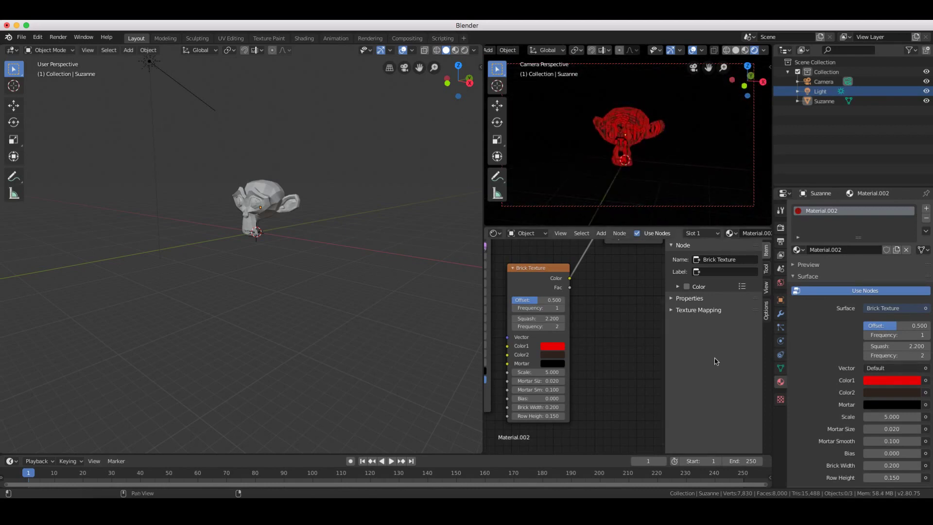
click(549, 272)
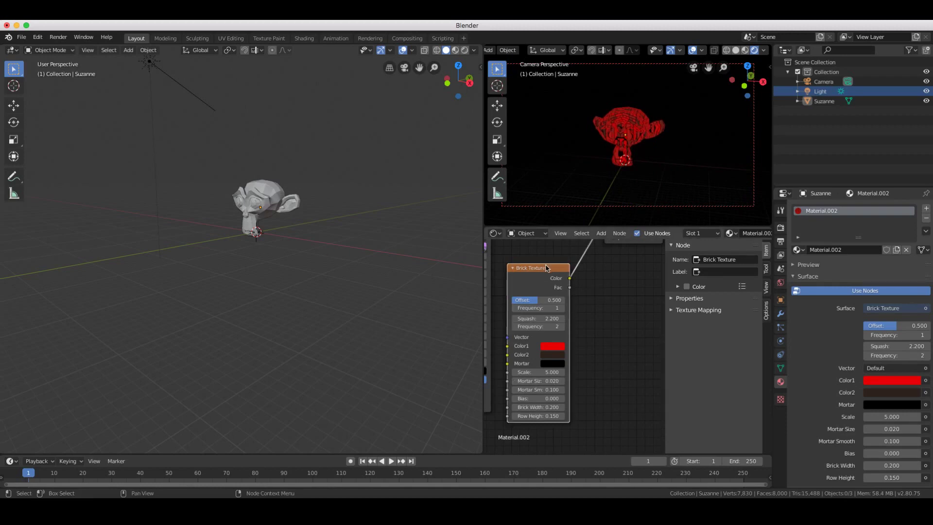
Delete the Brick Texture node and connect Principled BSDF to Material Output's Surface, restoring violet Suzanne.
key(x)
scroll(562, 294, up, 5)
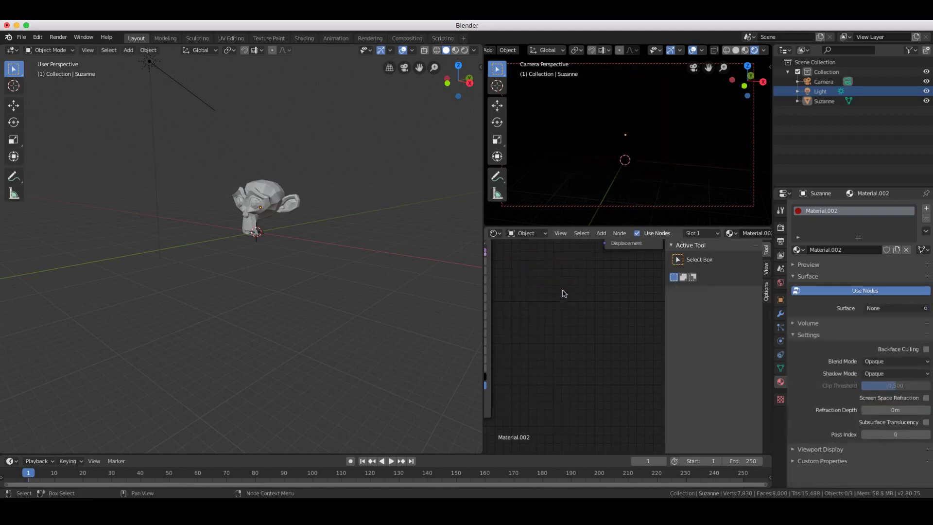
scroll(563, 296, left, 3)
scroll(559, 292, down, 3)
scroll(554, 290, right, 2)
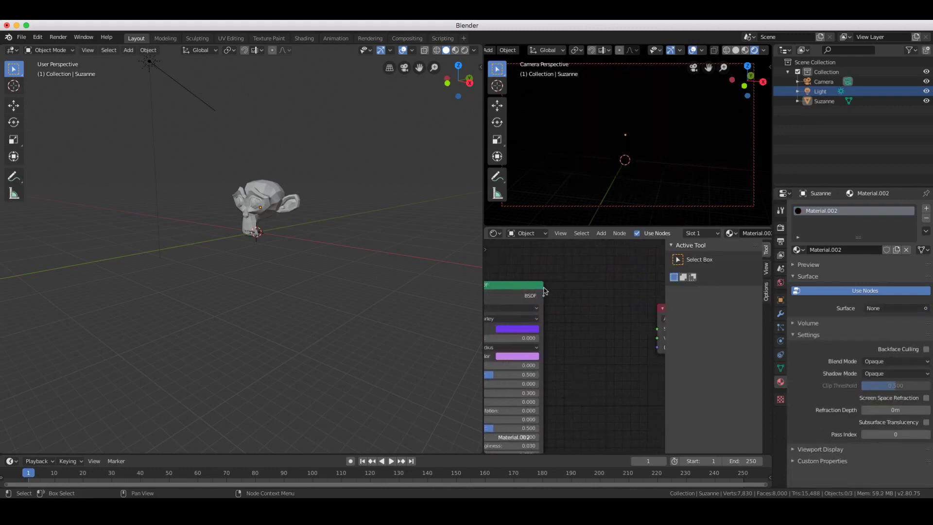
drag(532, 263, 642, 299)
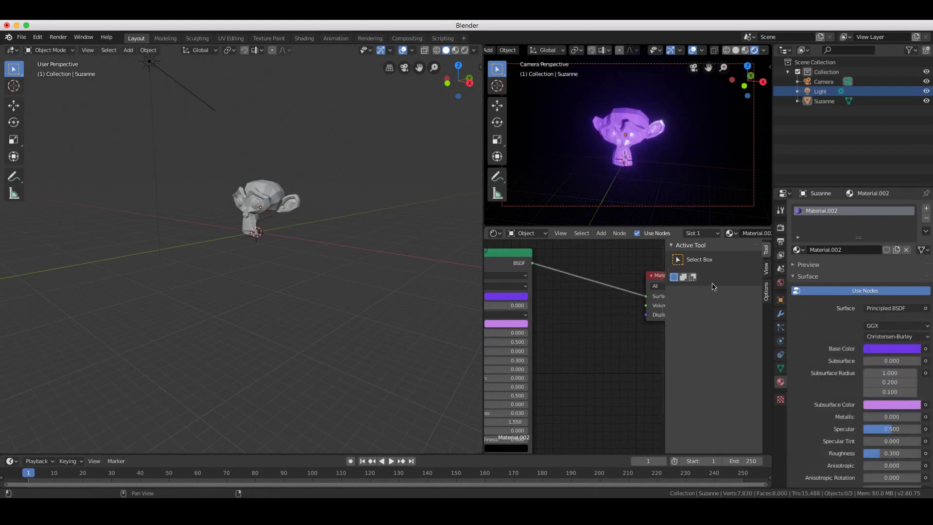
middle_drag(722, 208, 714, 196)
scroll(714, 196, left, 3)
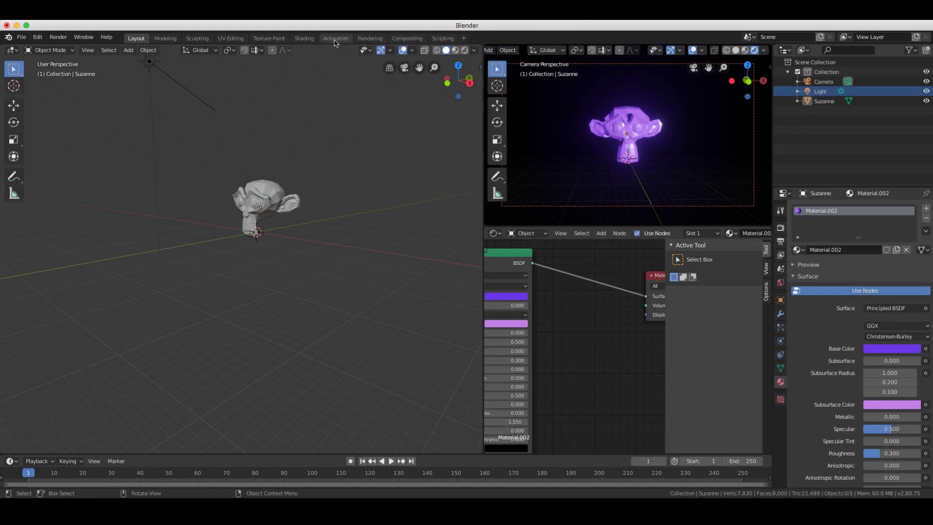
Go from the Shading and Layout workspaces to Modeling, and orbit around Suzanne.
click(303, 38)
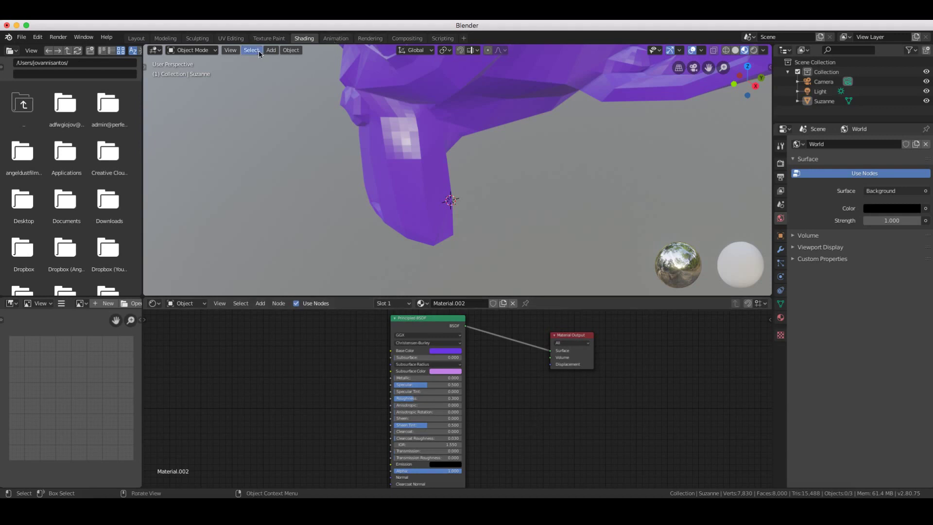
click(136, 39)
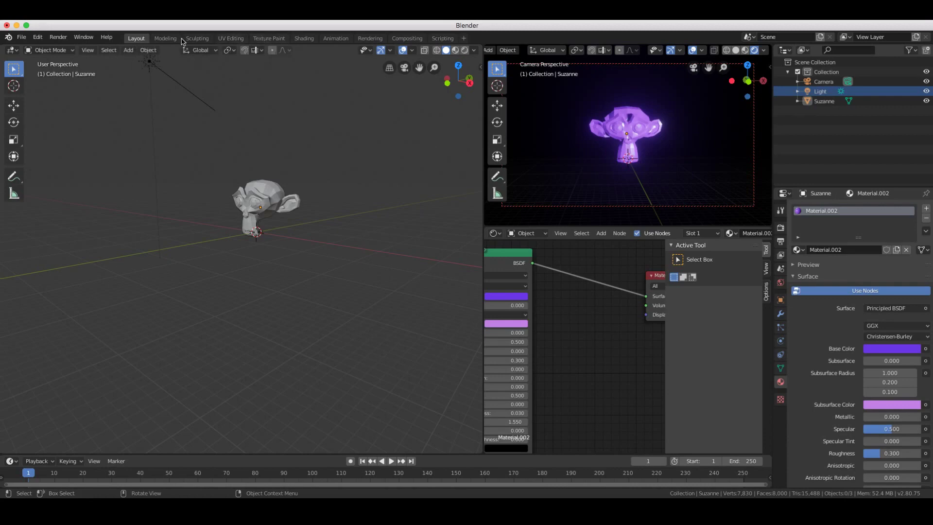
click(165, 38)
middle_drag(404, 155, 114, 85)
Switch Suzanne from Edit Mode to Object Mode, then into Sculpt Mode.
click(49, 50)
click(48, 60)
click(48, 52)
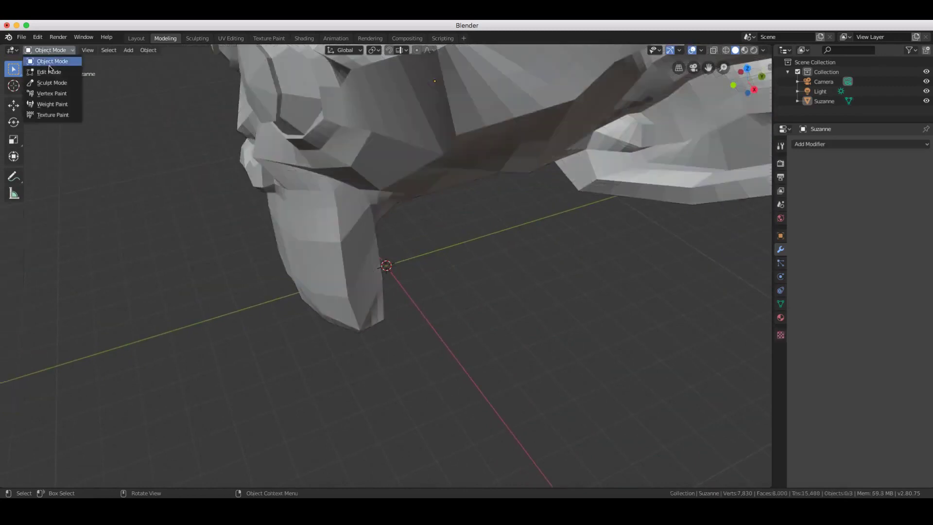
click(54, 81)
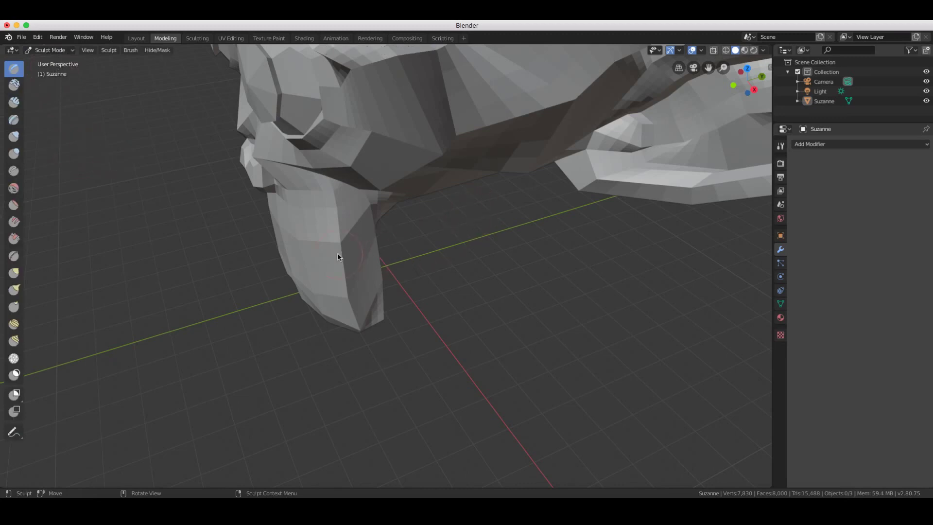
Sculpt lines of dents across Suzanne's underside and up her face.
middle_drag(340, 238, 327, 235)
mouse_move(425, 233)
mouse_down()
mouse_move(410, 237)
mouse_move(462, 245)
mouse_move(557, 297)
mouse_up()
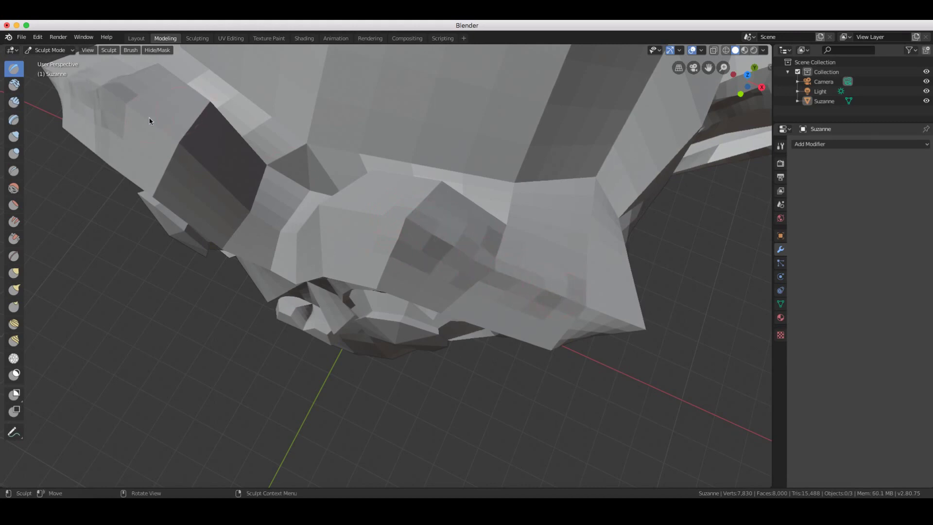
mouse_move(571, 304)
mouse_down()
mouse_move(507, 281)
mouse_move(348, 214)
mouse_up()
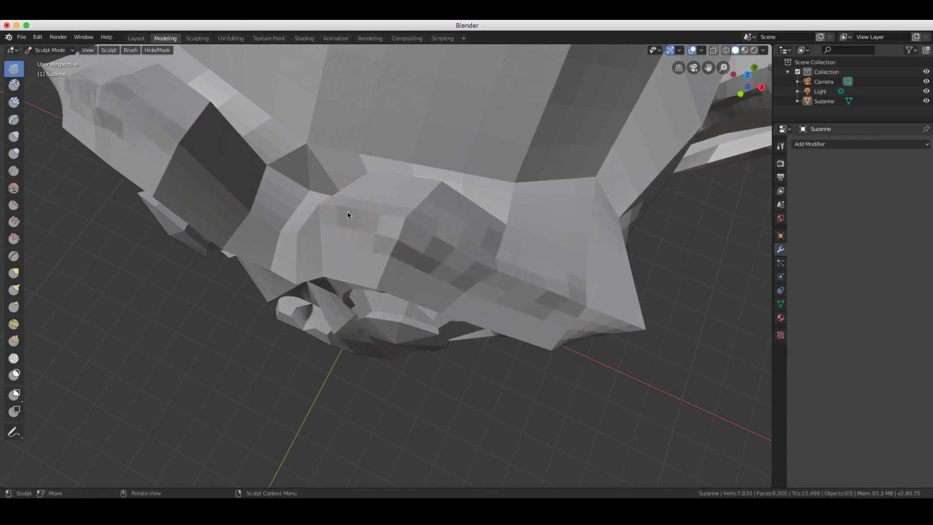
mouse_move(233, 204)
mouse_down()
mouse_move(202, 152)
mouse_move(134, 99)
mouse_move(67, 78)
mouse_move(115, 115)
mouse_move(162, 131)
mouse_move(232, 194)
mouse_up()
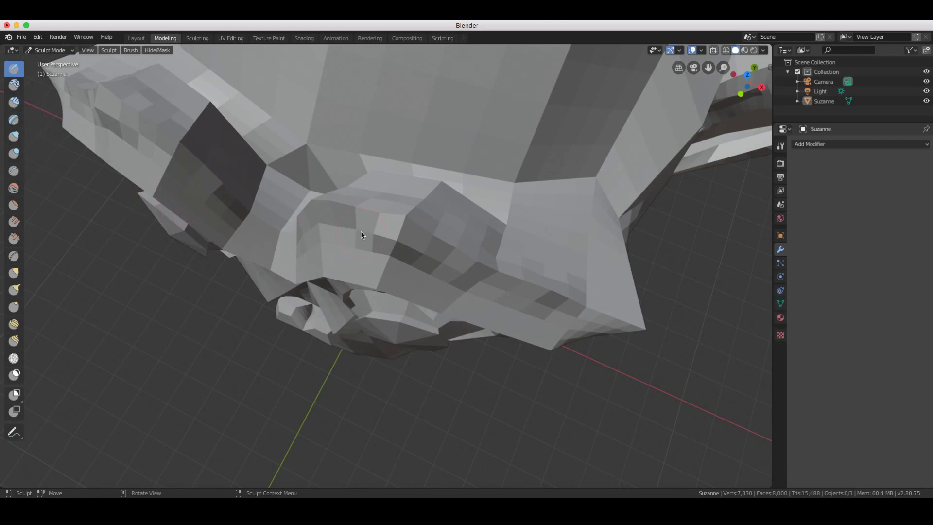
scroll(360, 235, down, 6)
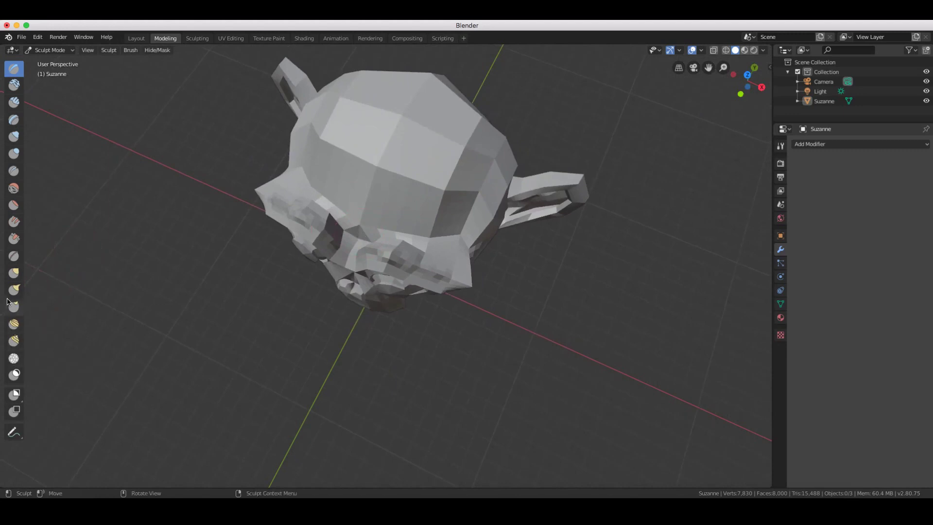
Pull bumps down Suzanne's head with the Snake Hook brush, then bring up the sculpt tool picker.
click(14, 225)
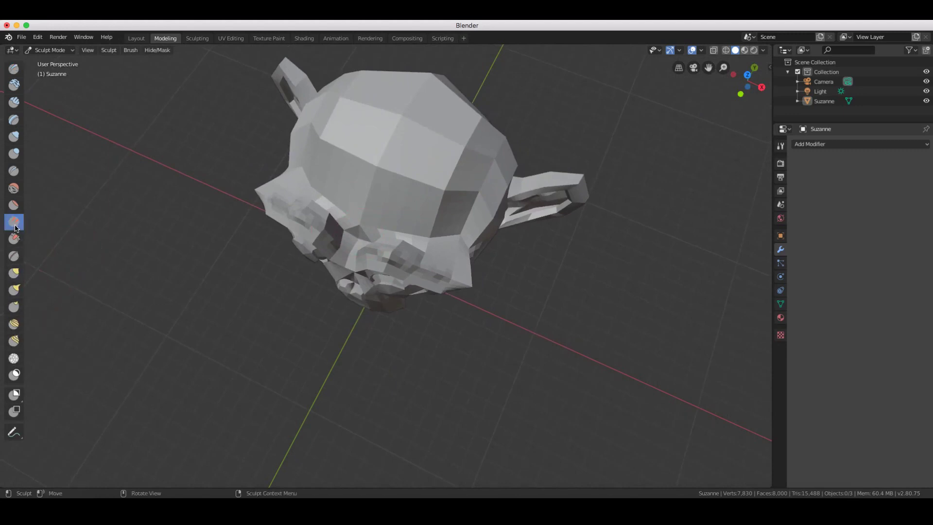
drag(358, 188, 379, 159)
mouse_move(395, 120)
mouse_down()
mouse_move(383, 179)
mouse_move(354, 179)
mouse_up()
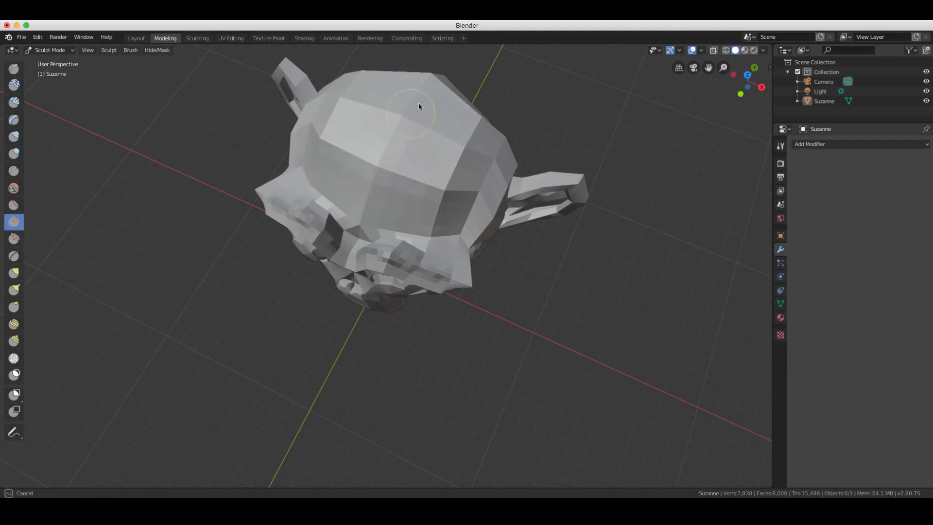
mouse_move(394, 75)
mouse_down()
mouse_move(353, 162)
mouse_move(353, 50)
mouse_move(408, 150)
mouse_up()
middle_drag(396, 170, 383, 170)
mouse_move(383, 170)
mouse_down()
mouse_move(278, 186)
mouse_move(435, 215)
mouse_up()
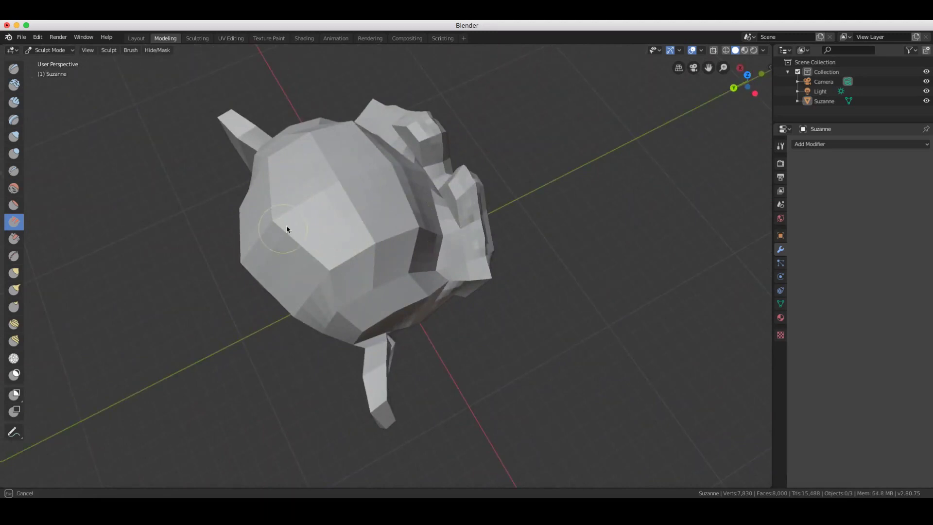
middle_drag(293, 220, 278, 207)
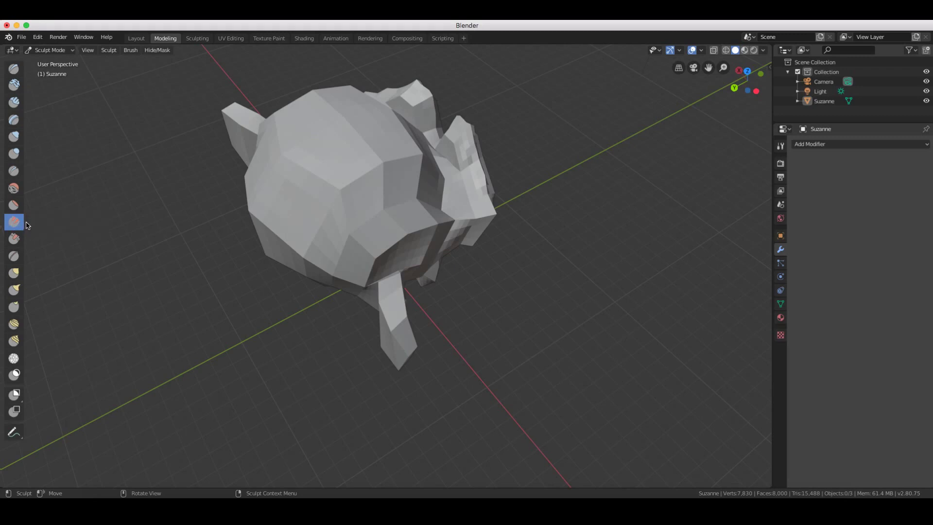
key(shift)
key(shift+space)
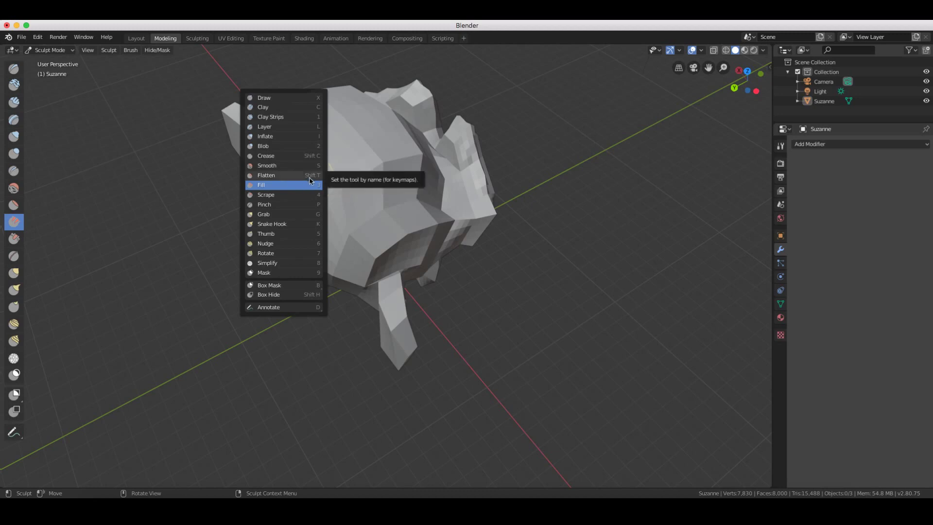
With the Fill brush, fill the notch near the left ear and even out the head top.
key(Escape)
mouse_move(291, 165)
mouse_down()
mouse_move(266, 159)
mouse_move(302, 176)
mouse_up()
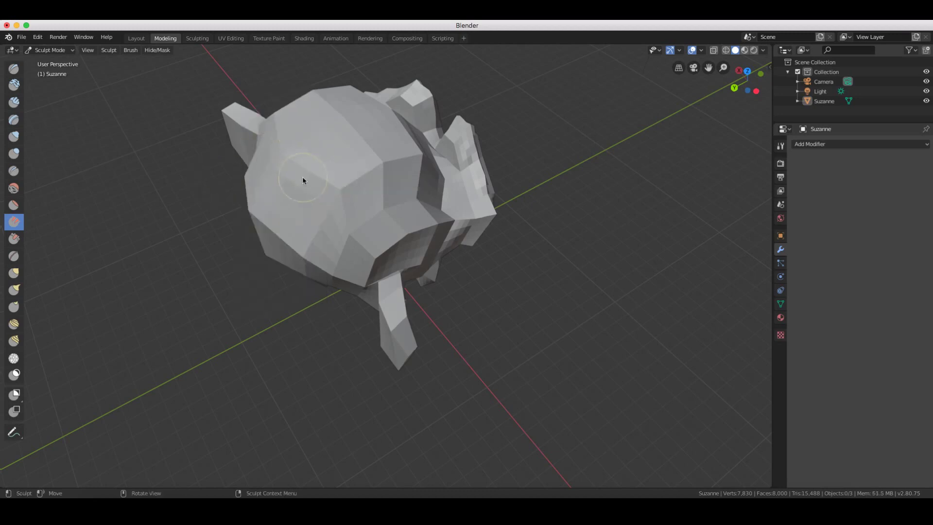
mouse_move(296, 272)
mouse_down()
mouse_move(276, 236)
mouse_move(309, 146)
mouse_move(296, 178)
mouse_up()
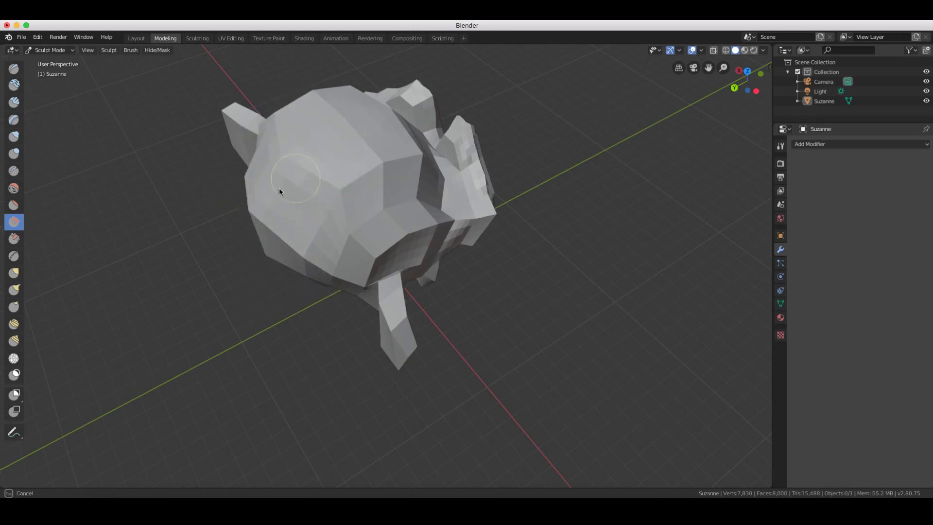
mouse_move(279, 148)
mouse_down()
mouse_move(363, 131)
mouse_move(280, 148)
mouse_up()
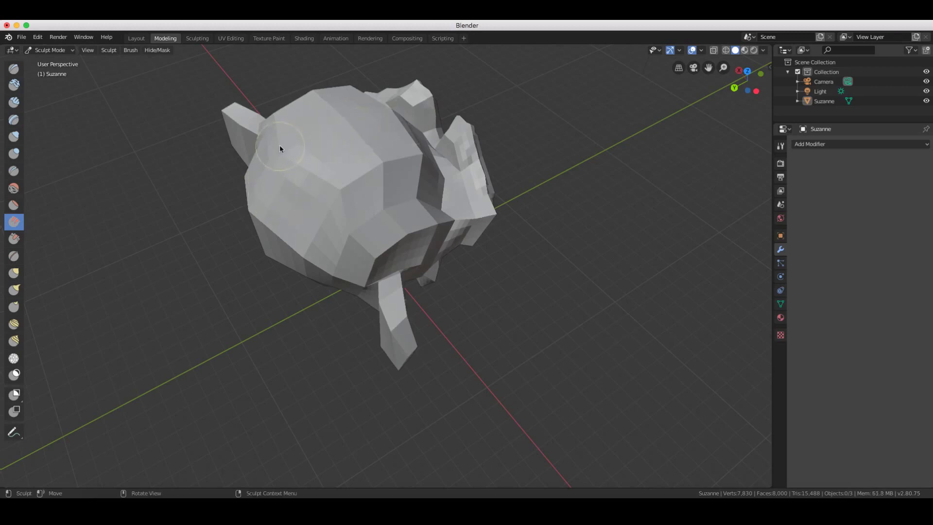
Sculpt strokes across the head top with the next brush, checking the symmetry and lock options.
click(14, 239)
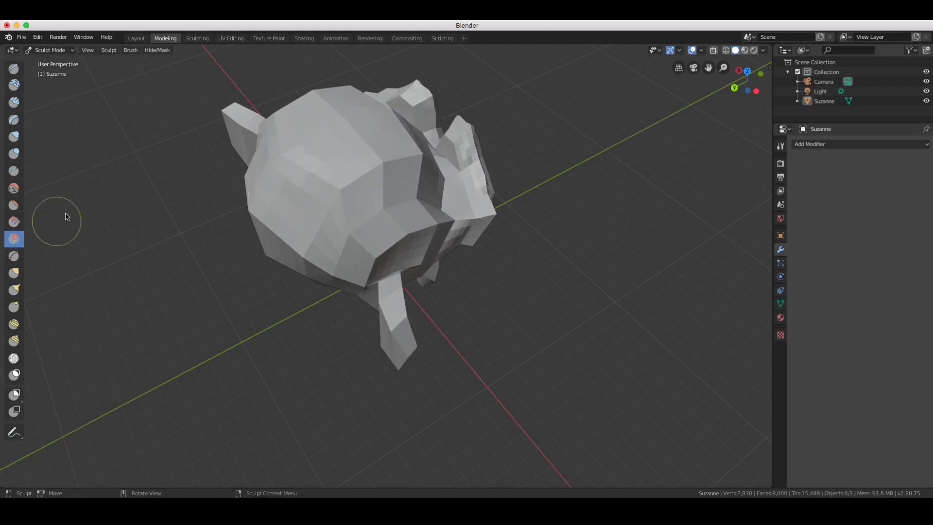
mouse_move(354, 142)
mouse_down()
mouse_move(252, 187)
mouse_move(74, 172)
mouse_up()
click(115, 52)
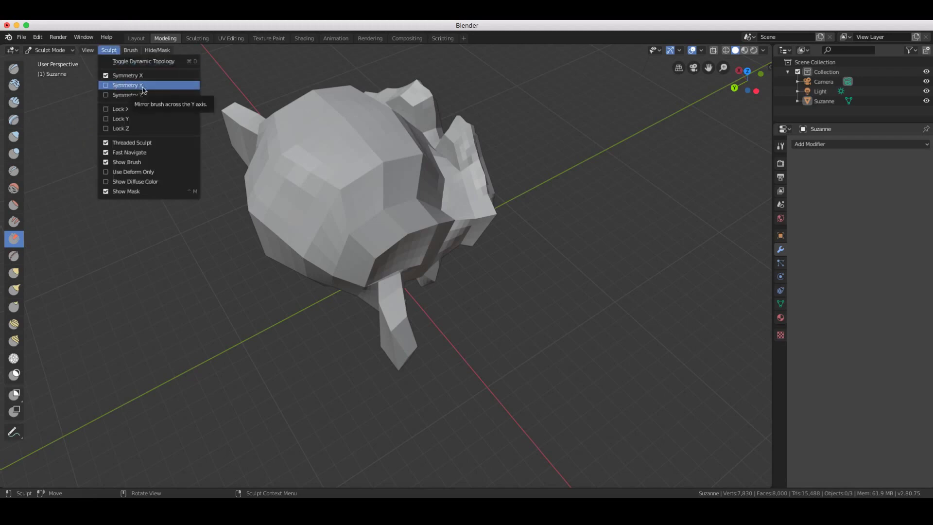
mouse_move(150, 54)
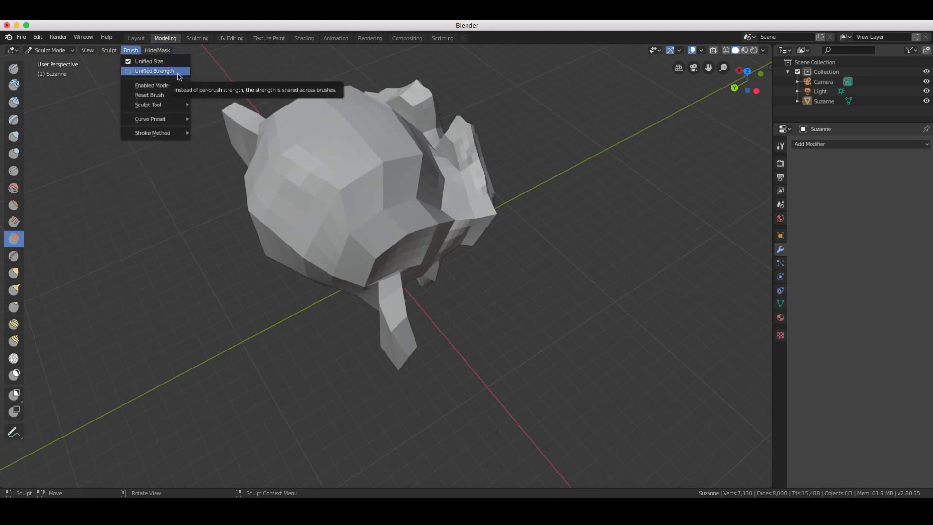
click(179, 76)
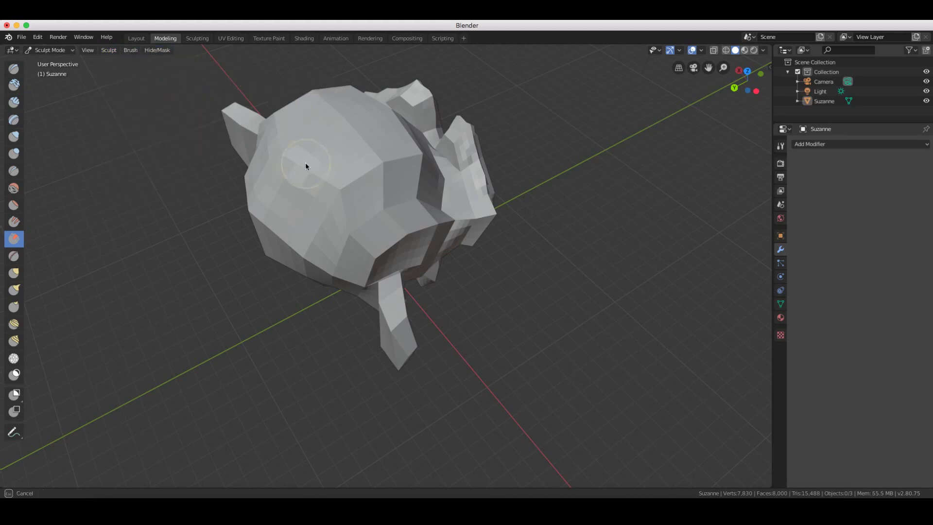
drag(280, 183, 267, 144)
mouse_move(344, 169)
mouse_down()
mouse_move(360, 156)
mouse_move(344, 158)
mouse_up()
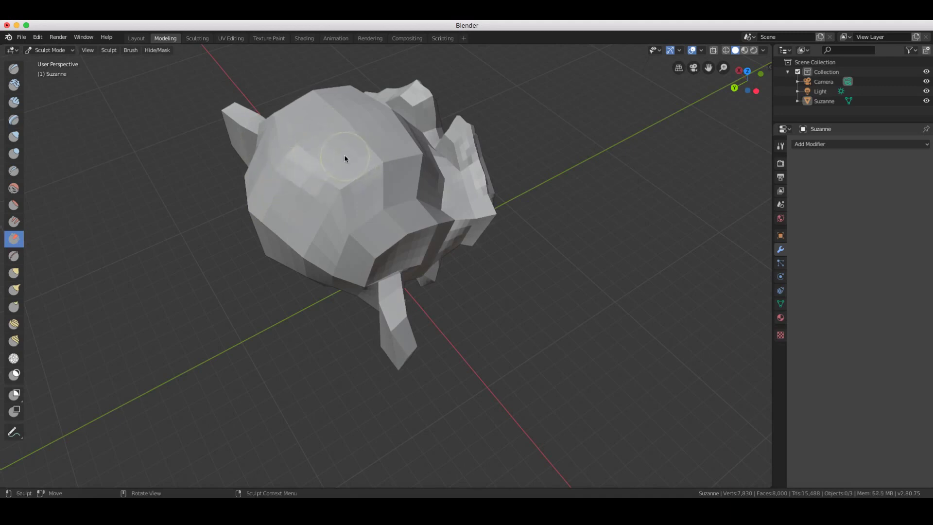
Choose a different brush and crease and sculpt the top of Suzanne's head.
click(14, 154)
mouse_move(366, 132)
mouse_down()
mouse_move(327, 133)
mouse_move(353, 120)
mouse_move(313, 136)
mouse_move(327, 99)
mouse_move(341, 139)
mouse_move(329, 85)
mouse_move(334, 56)
mouse_move(341, 88)
mouse_move(327, 117)
mouse_move(309, 125)
mouse_move(330, 111)
mouse_move(314, 113)
mouse_move(333, 120)
mouse_move(334, 104)
mouse_move(304, 115)
mouse_move(301, 129)
mouse_move(337, 106)
mouse_move(324, 111)
mouse_move(352, 113)
mouse_move(329, 83)
mouse_move(336, 107)
mouse_up()
mouse_move(336, 107)
middle_down()
mouse_move(335, 115)
mouse_move(555, 62)
middle_up()
middle_drag(493, 122, 430, 134)
mouse_move(430, 134)
mouse_down()
mouse_move(417, 117)
mouse_move(408, 124)
mouse_move(437, 81)
mouse_move(417, 128)
mouse_move(417, 117)
mouse_move(441, 132)
mouse_move(434, 134)
mouse_move(457, 123)
mouse_move(427, 151)
mouse_up()
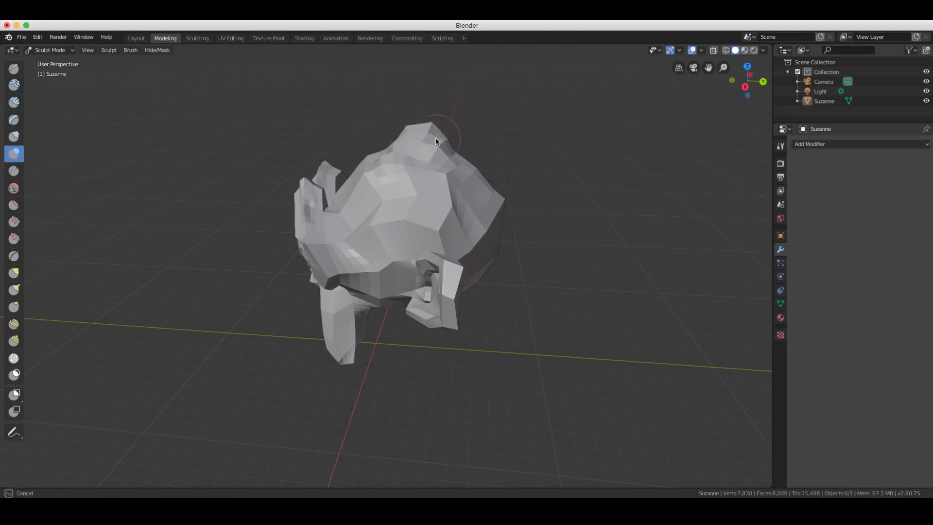
mouse_move(394, 136)
mouse_down()
mouse_move(409, 153)
mouse_move(410, 131)
mouse_move(447, 125)
mouse_move(430, 138)
mouse_move(461, 140)
mouse_move(413, 142)
mouse_move(479, 112)
mouse_move(436, 114)
mouse_move(439, 133)
mouse_move(445, 116)
mouse_move(409, 159)
mouse_move(424, 152)
mouse_move(437, 134)
mouse_move(409, 147)
mouse_up()
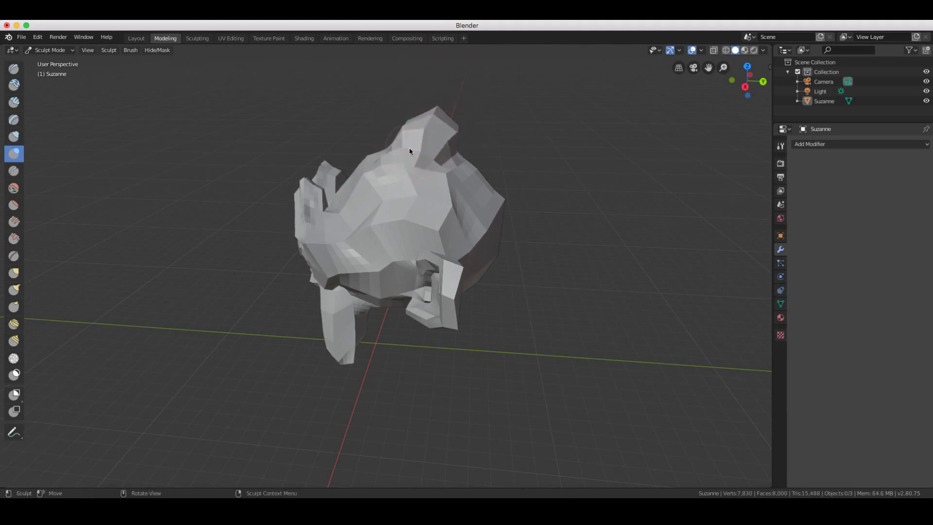
middle_drag(548, 155, 438, 215)
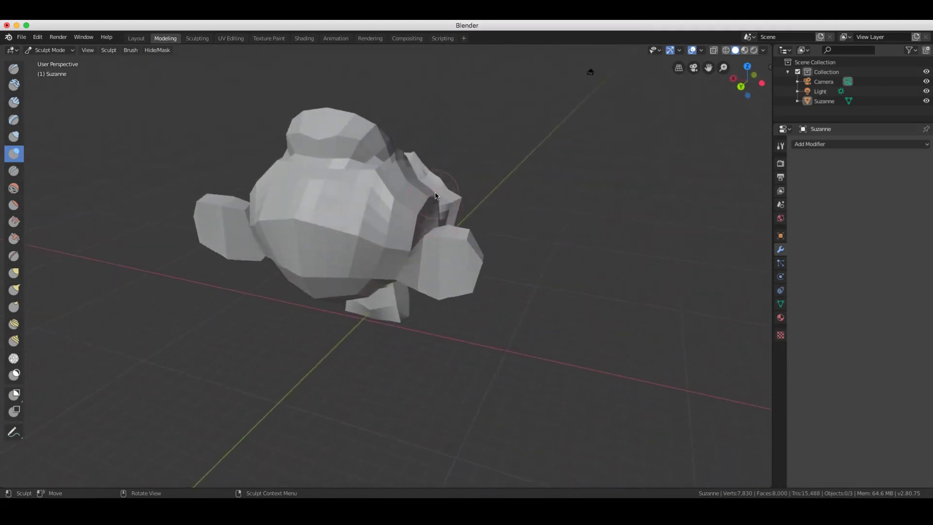
Pull the head top upward into a tall pointed peak, then switch to the Sculpting workspace.
mouse_move(360, 128)
mouse_down()
mouse_move(301, 95)
mouse_move(334, 100)
mouse_move(339, 93)
mouse_move(317, 95)
mouse_move(338, 82)
mouse_move(315, 102)
mouse_move(325, 80)
mouse_move(311, 117)
mouse_move(319, 95)
mouse_move(328, 102)
mouse_move(316, 83)
mouse_up()
mouse_move(316, 82)
middle_down()
mouse_move(381, 73)
mouse_move(391, 87)
middle_up()
drag(396, 90, 408, 82)
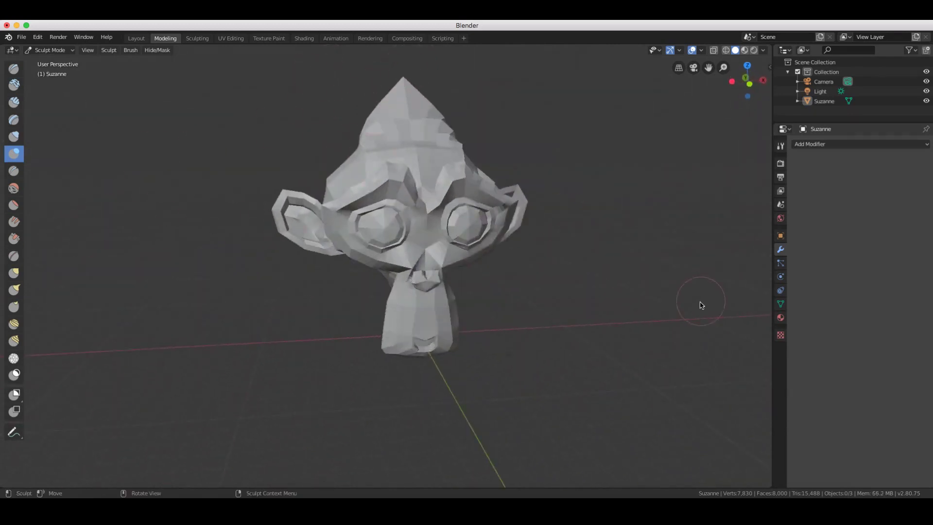
middle_drag(566, 290, 529, 227)
mouse_move(440, 86)
mouse_down()
mouse_move(445, 122)
mouse_move(437, 112)
mouse_move(449, 116)
mouse_move(397, 158)
mouse_move(486, 180)
mouse_move(517, 201)
mouse_up()
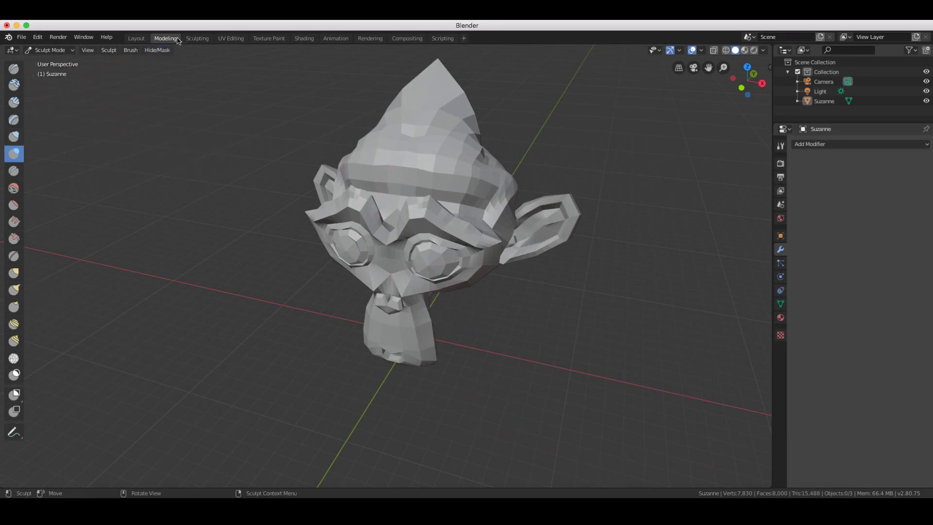
click(195, 39)
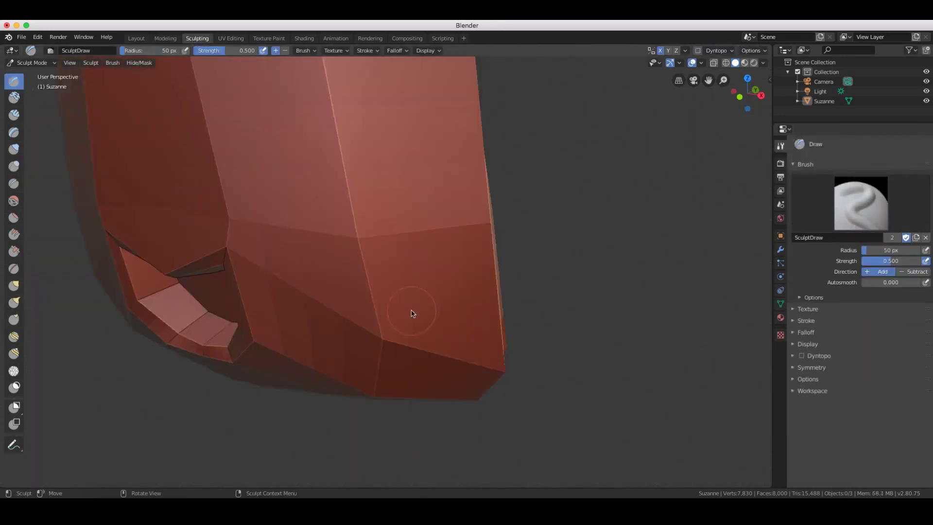
Set the Draw brush radius to 160 px and deform Suzanne's mouth area with a stroke.
middle_drag(401, 239, 349, 304)
middle_drag(475, 267, 479, 264)
middle_drag(480, 265, 473, 263)
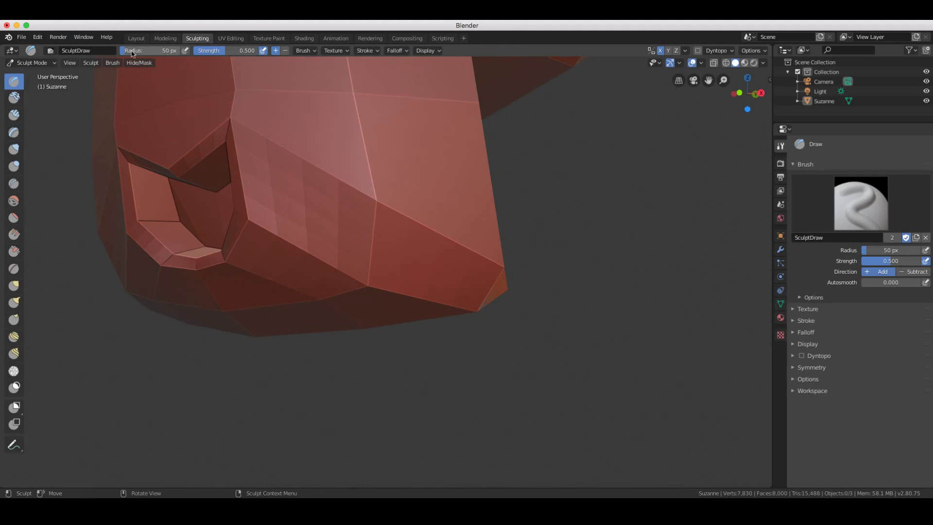
mouse_move(133, 50)
mouse_down()
mouse_move(166, 51)
mouse_move(131, 51)
mouse_up()
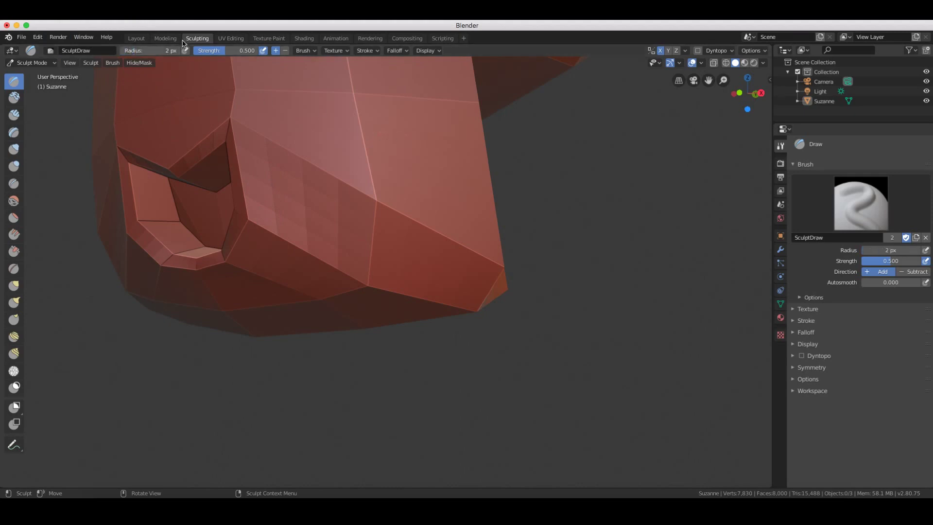
drag(408, 141, 430, 165)
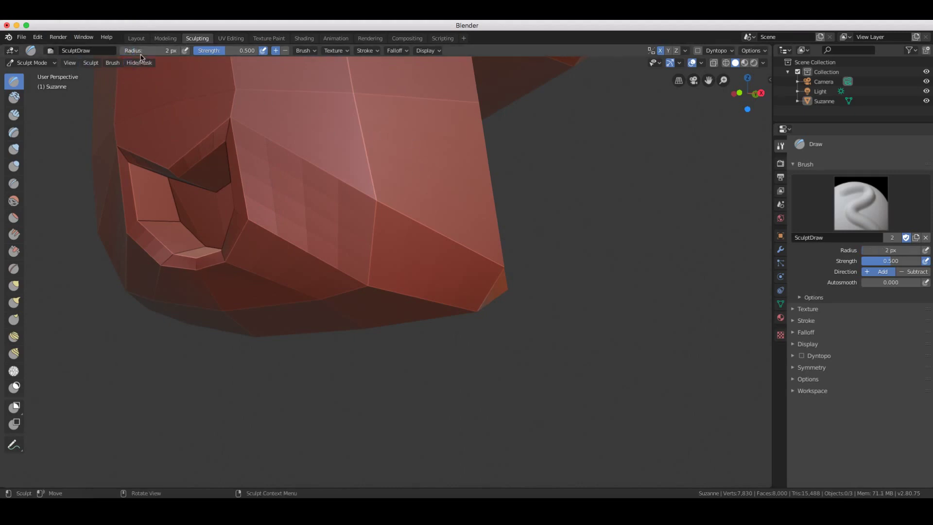
drag(140, 51, 172, 51)
mouse_move(454, 161)
mouse_down()
mouse_move(399, 137)
mouse_move(363, 202)
mouse_move(430, 211)
mouse_move(484, 199)
mouse_move(504, 179)
mouse_move(278, 211)
mouse_move(421, 195)
mouse_up()
mouse_move(392, 153)
mouse_down()
mouse_move(377, 189)
mouse_move(398, 203)
mouse_move(427, 197)
mouse_up()
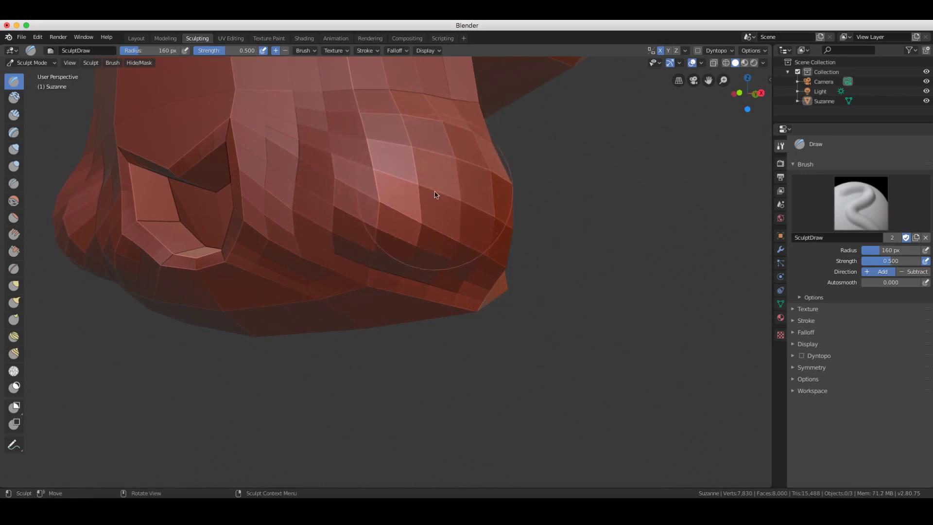
Push the lower cheeks outward symmetrically, cut the radius to 57 px, and reshape the nose sides.
middle_drag(407, 138, 401, 166)
mouse_move(591, 261)
mouse_down()
mouse_move(585, 237)
mouse_move(668, 262)
mouse_move(603, 261)
mouse_move(591, 273)
mouse_move(629, 267)
mouse_up()
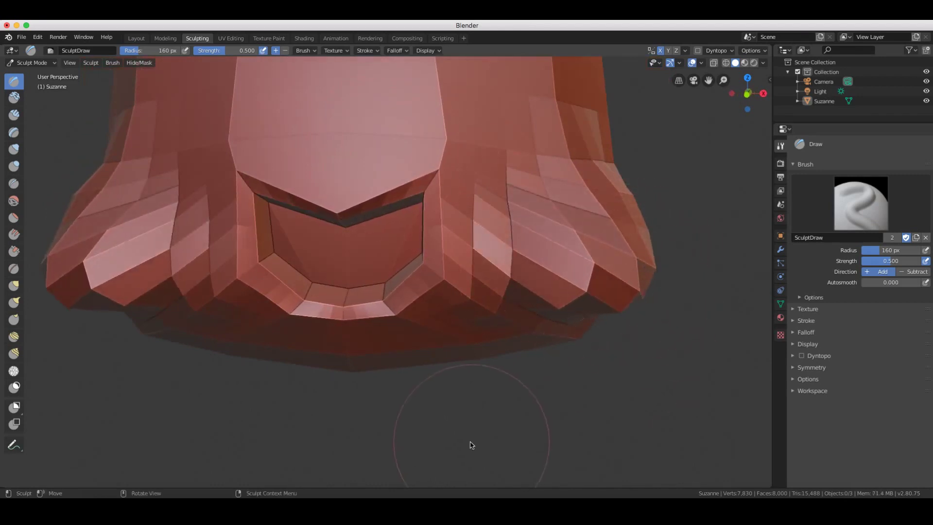
ctrl+scroll(465, 445, down, 6)
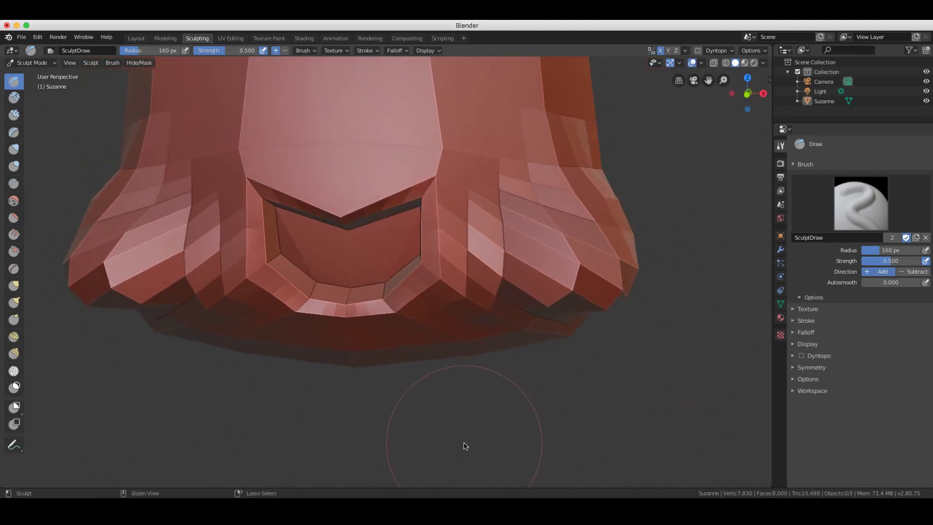
ctrl+scroll(465, 445, down, 5)
scroll(465, 445, up, 2)
scroll(465, 445, down, 3)
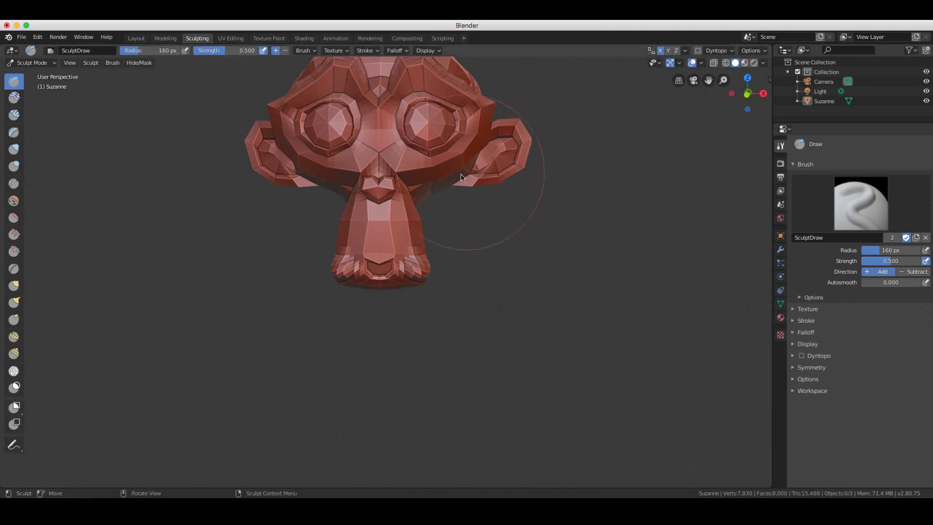
drag(155, 51, 104, 50)
drag(410, 245, 405, 226)
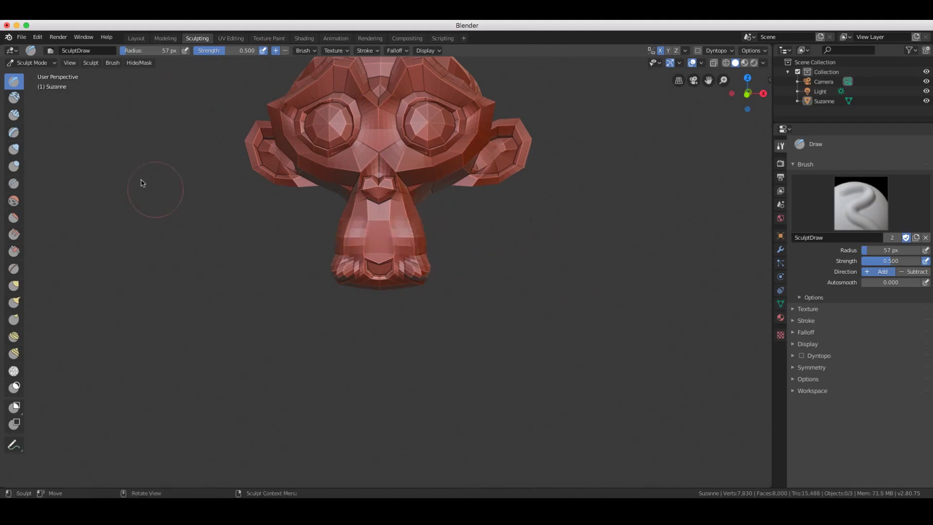
Build up Suzanne's nose bridge with the Clay brush and set its strength to 0.470.
click(13, 97)
drag(369, 171, 395, 166)
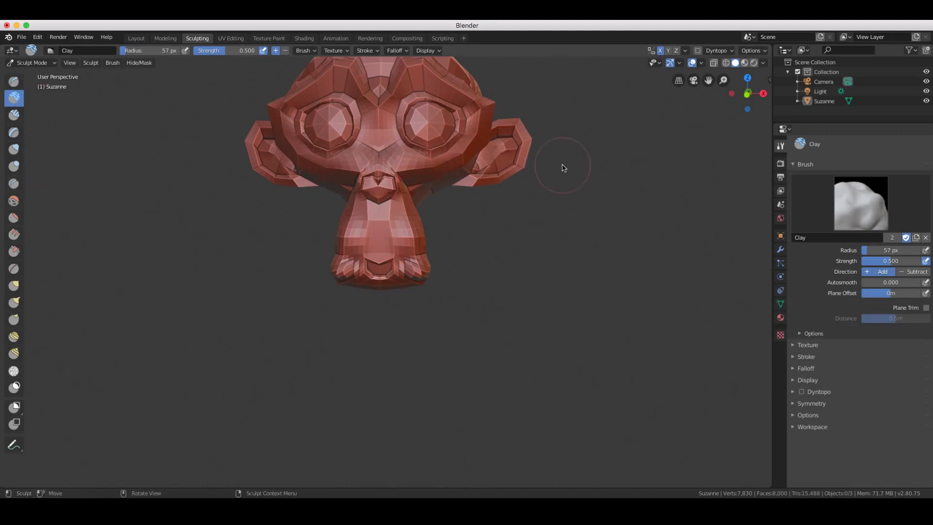
scroll(541, 165, down, 10)
scroll(539, 170, down, 10)
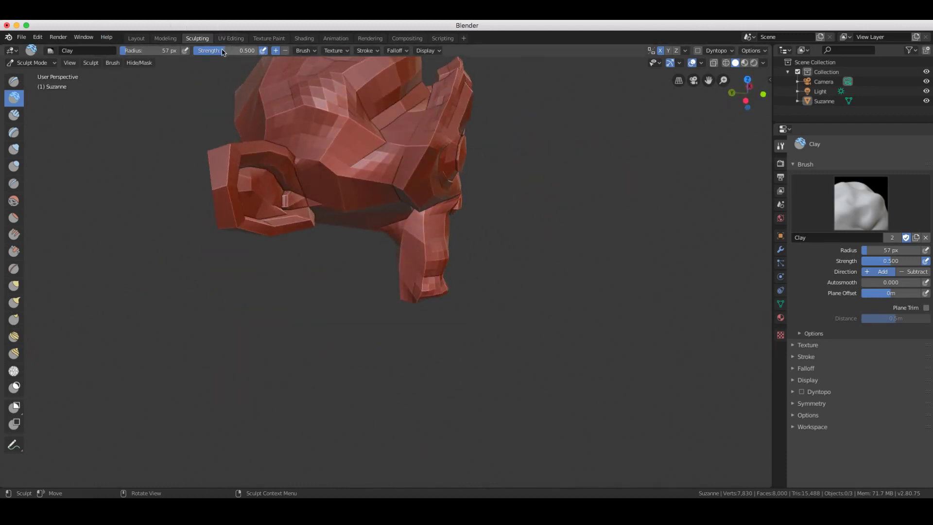
drag(222, 52, 220, 52)
Check the Brush and Texture settings popovers, then switch to the UV Editing workspace.
click(304, 51)
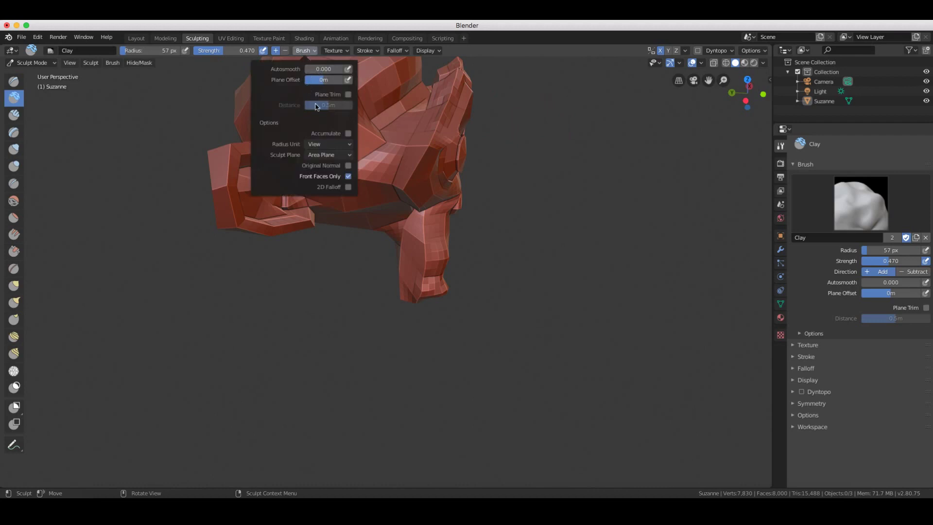
click(325, 52)
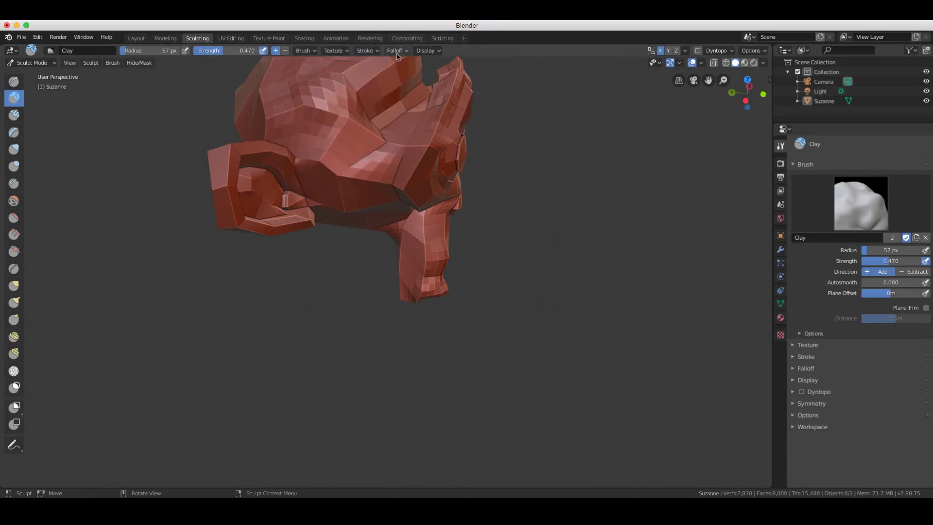
click(241, 39)
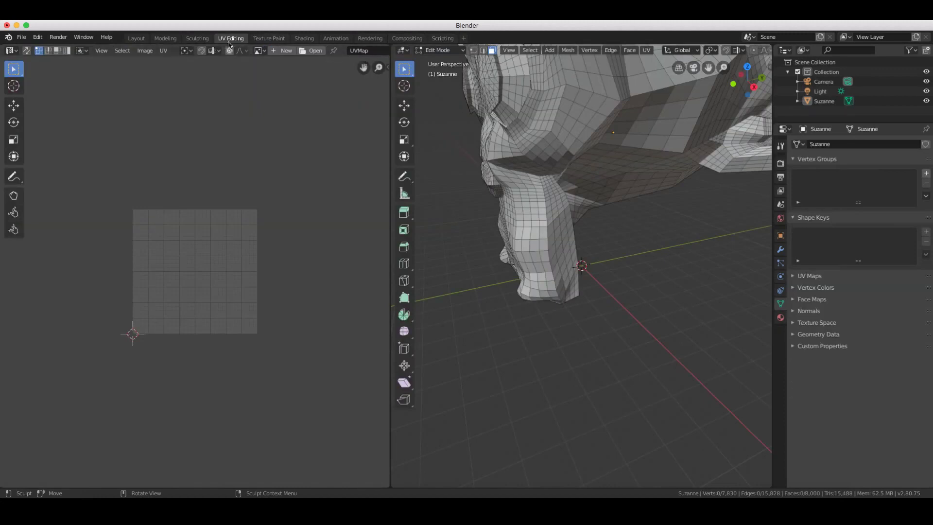
Enter the Texture Paint workspace, try a stroke on Suzanne, and choose Image > Open.
click(268, 39)
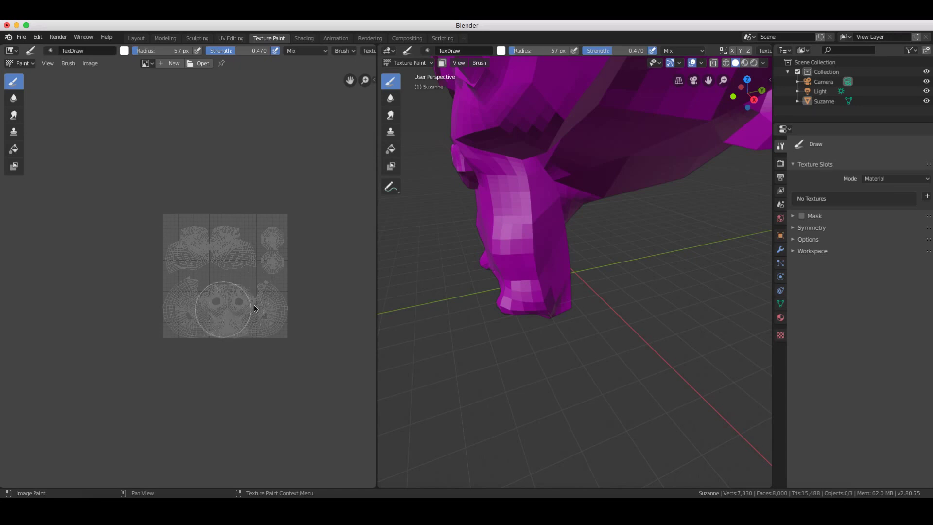
click(545, 243)
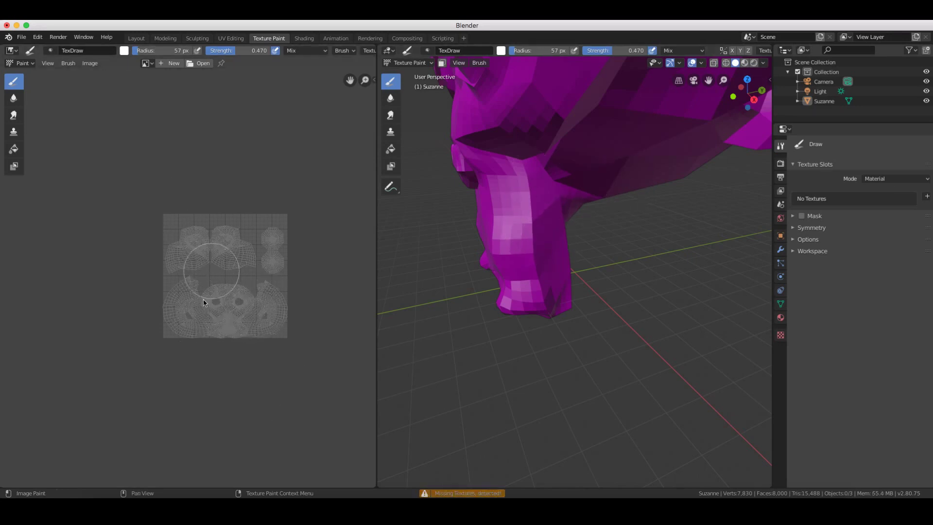
click(90, 63)
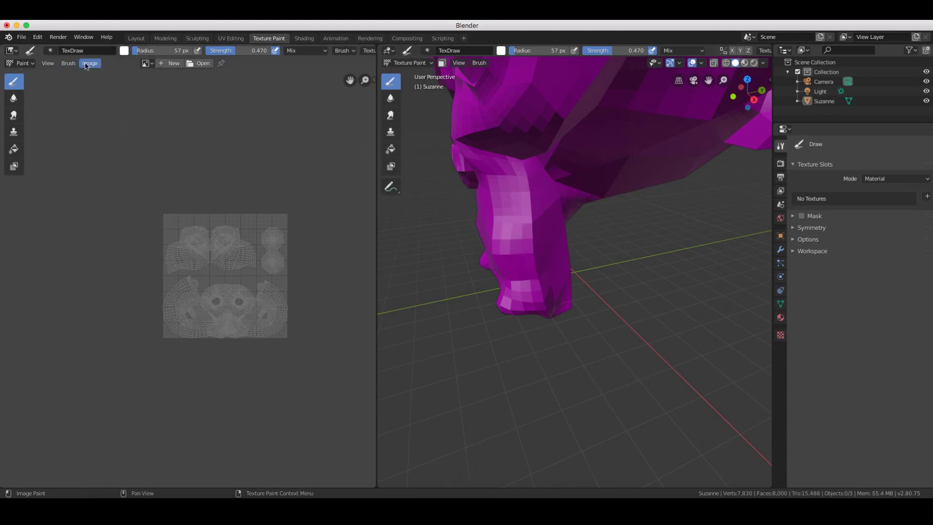
click(89, 63)
Open 'Screen Shot 2019-09-20 at 4.26.42 PM.png' from the Desktop in the image editor.
click(96, 83)
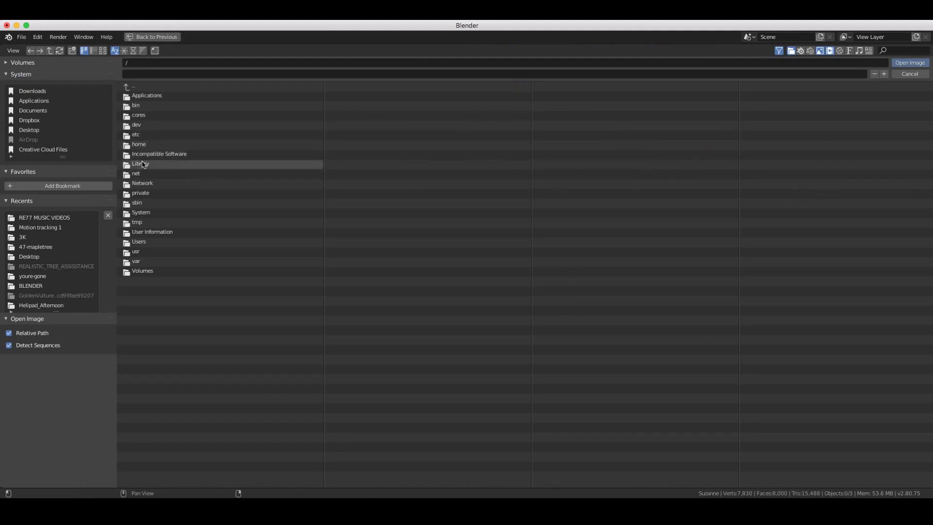
click(52, 131)
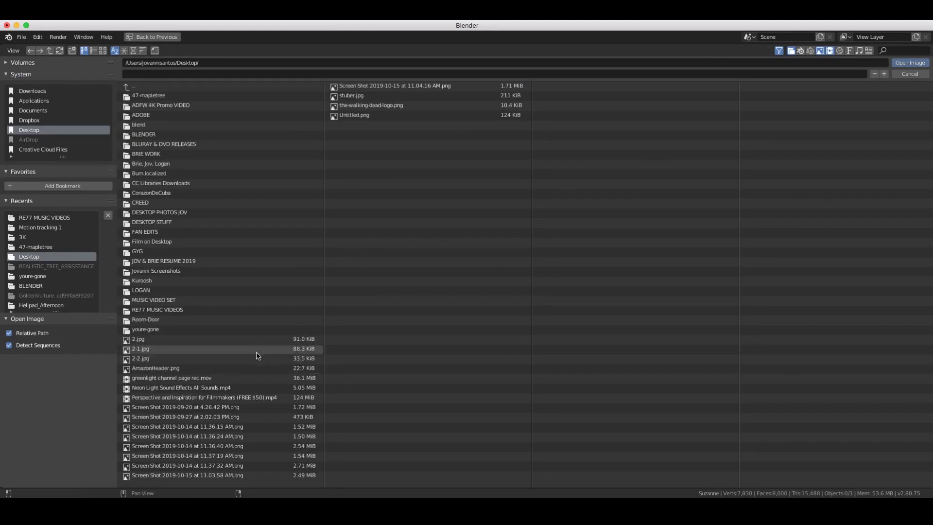
click(238, 407)
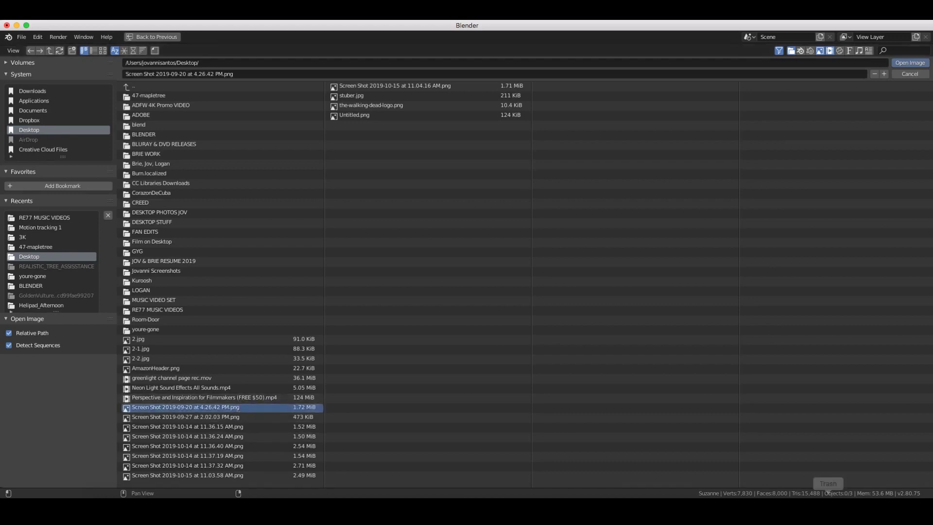
click(925, 63)
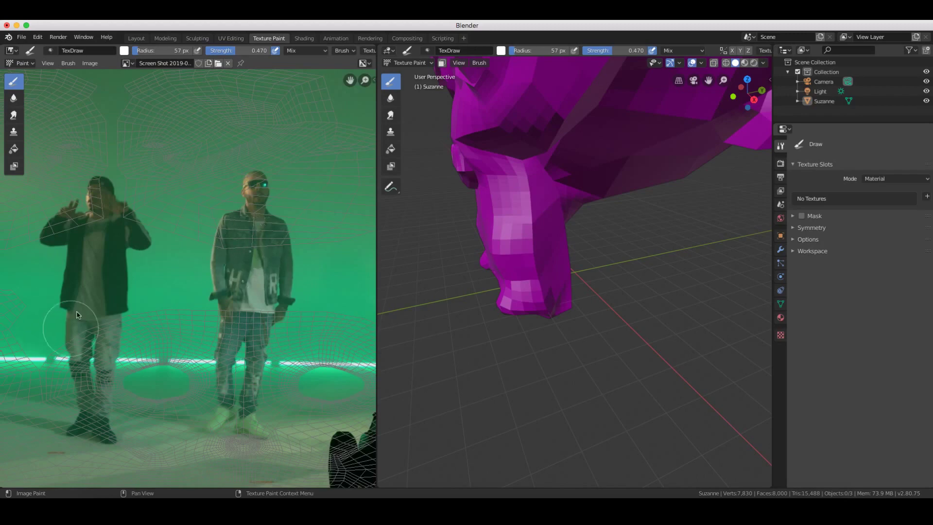
Zoom out to show the whole screenshot and paint a white stroke on it.
mouse_move(222, 282)
ctrl+middle_down()
mouse_move(221, 292)
mouse_move(222, 283)
mouse_move(206, 286)
mouse_move(223, 285)
ctrl+middle_up()
scroll(223, 287, left, 2)
scroll(224, 287, down, 2)
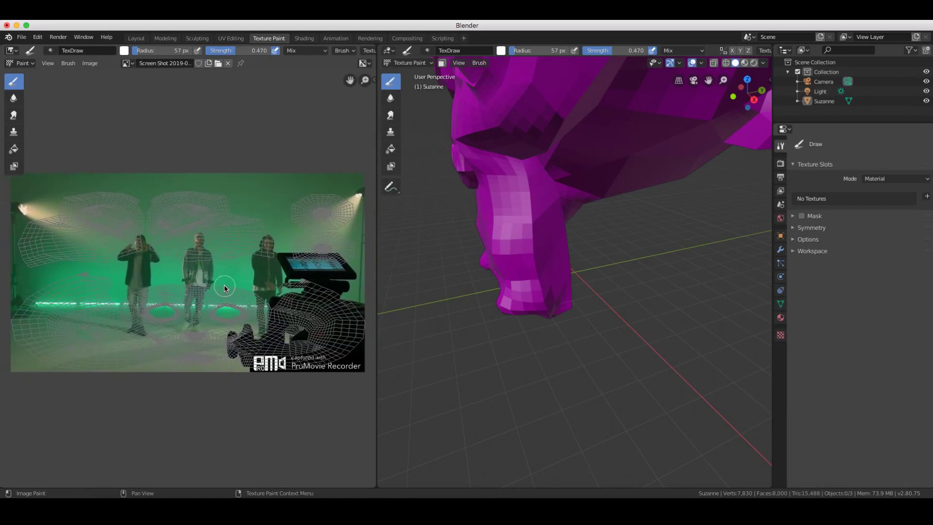
click(529, 218)
mouse_move(171, 312)
mouse_down()
mouse_move(222, 302)
mouse_move(207, 299)
mouse_move(206, 324)
mouse_move(191, 334)
mouse_move(193, 319)
mouse_move(169, 328)
mouse_move(275, 331)
mouse_move(230, 322)
mouse_move(251, 310)
mouse_move(257, 319)
mouse_move(239, 327)
mouse_move(256, 320)
mouse_move(261, 299)
mouse_move(187, 286)
mouse_up()
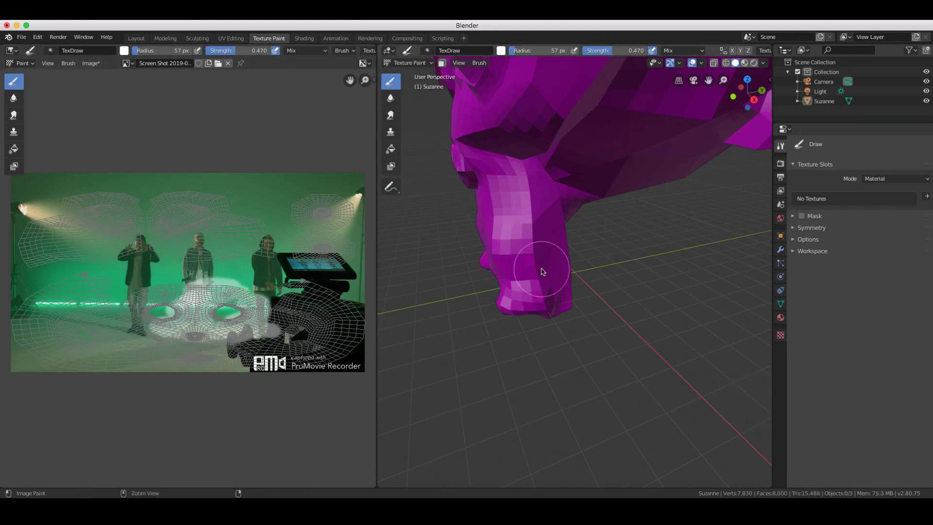
Paint a band across Suzanne and another stroke on the image, then pick the Clone brush.
scroll(543, 271, down, 5)
scroll(537, 272, left, 5)
mouse_move(537, 272)
mouse_down()
mouse_move(430, 276)
mouse_move(513, 270)
mouse_up()
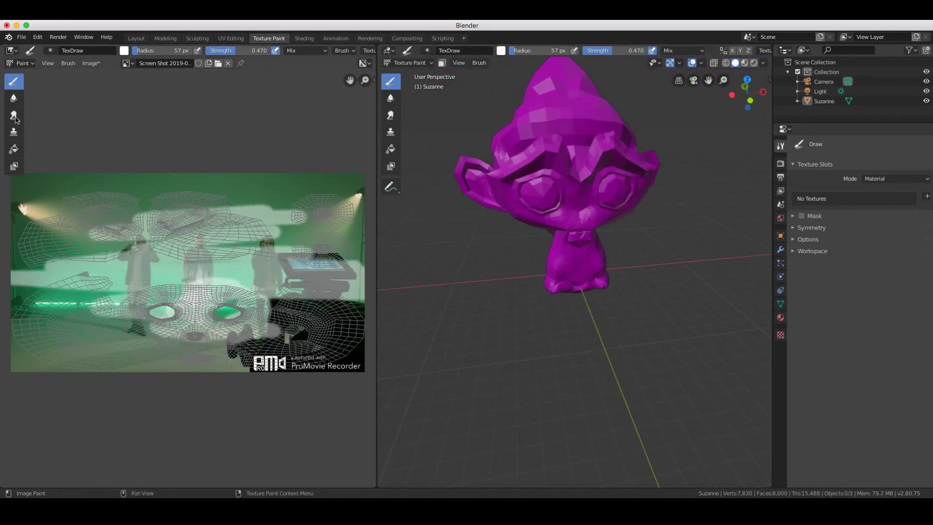
mouse_move(316, 276)
mouse_down()
mouse_move(150, 278)
mouse_move(339, 257)
mouse_up()
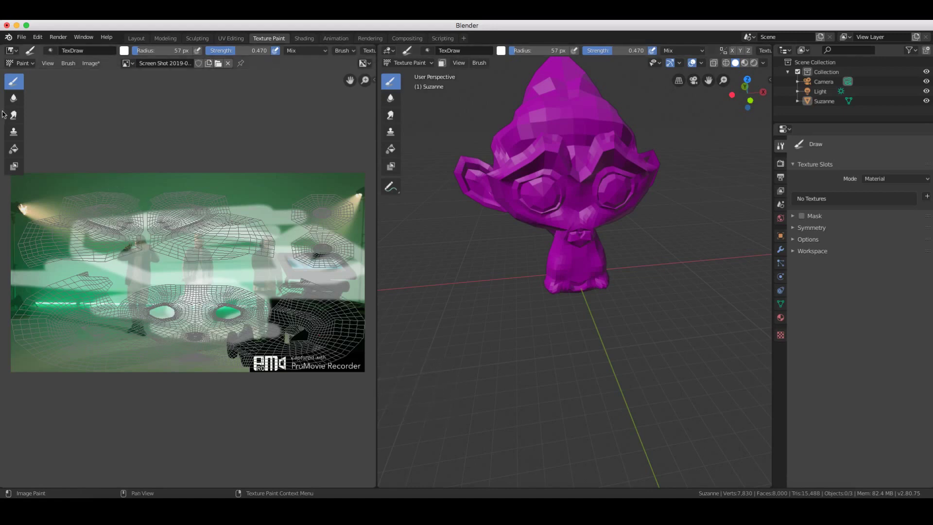
click(18, 135)
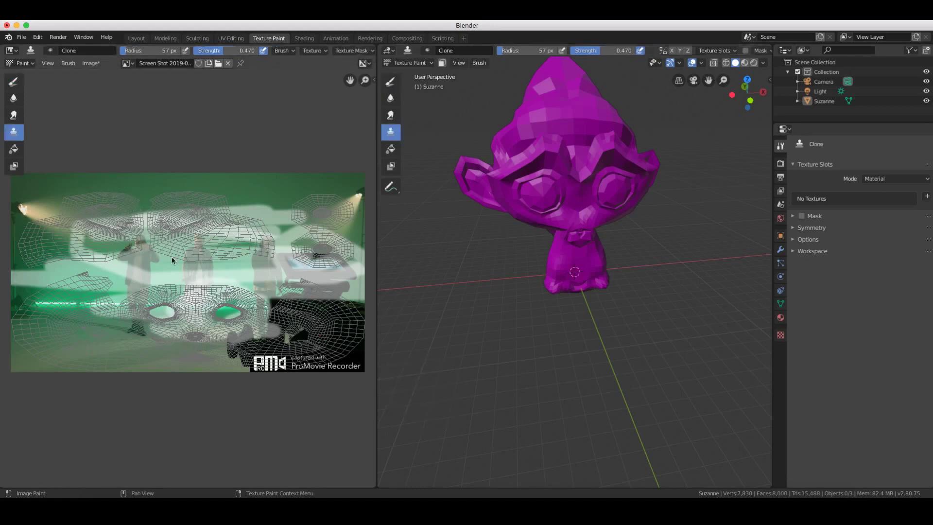
Try clone painting on Suzanne's head and eye, which triggers a 'Missing Textures detected!' warning.
click(577, 199)
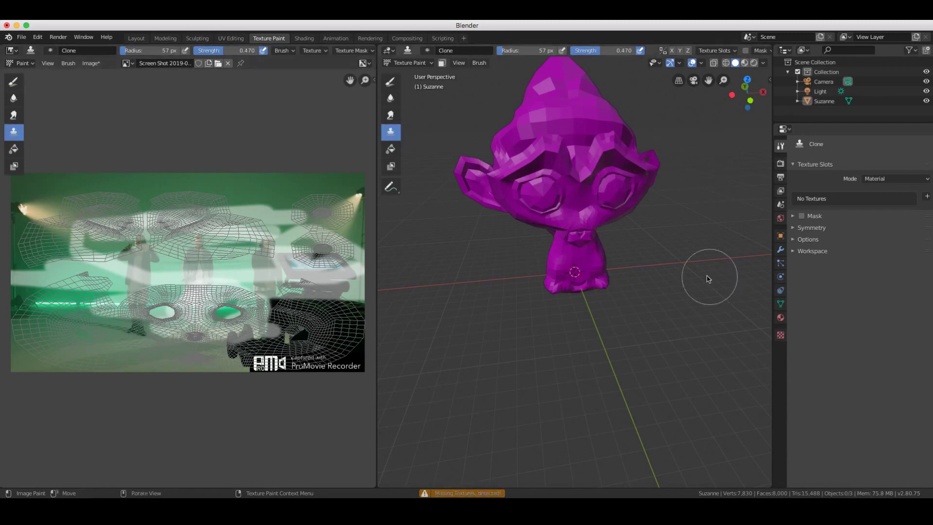
click(616, 152)
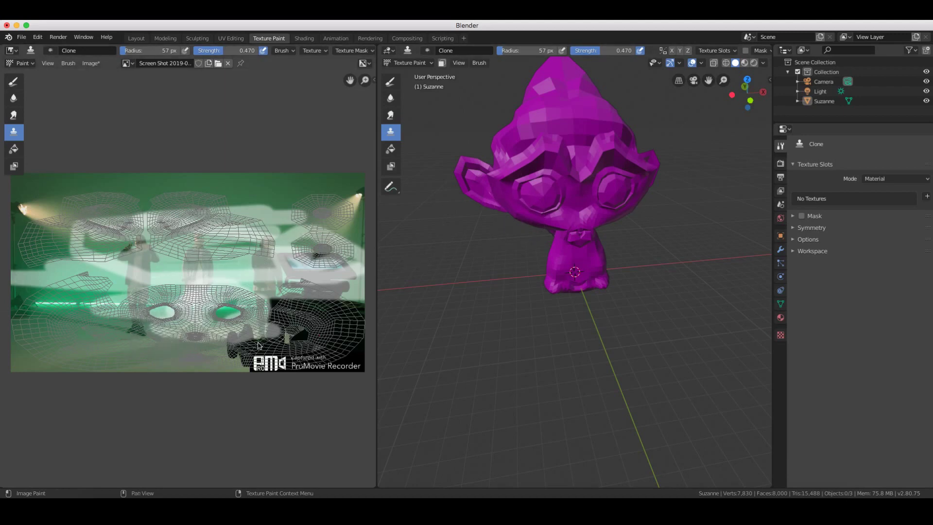
click(613, 197)
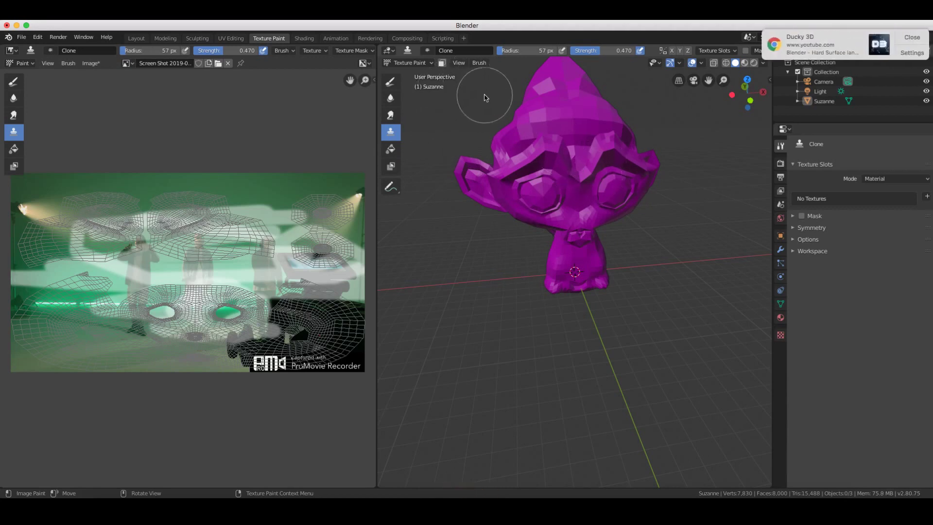
Browse Suzanne's purple Material.002 shader nodes in the Shading workspace's Shader Editor.
click(302, 38)
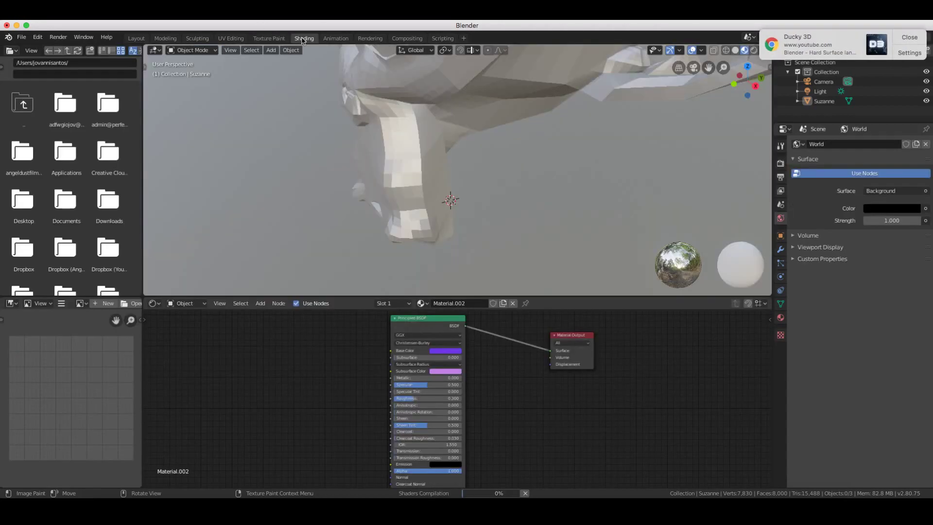
click(909, 37)
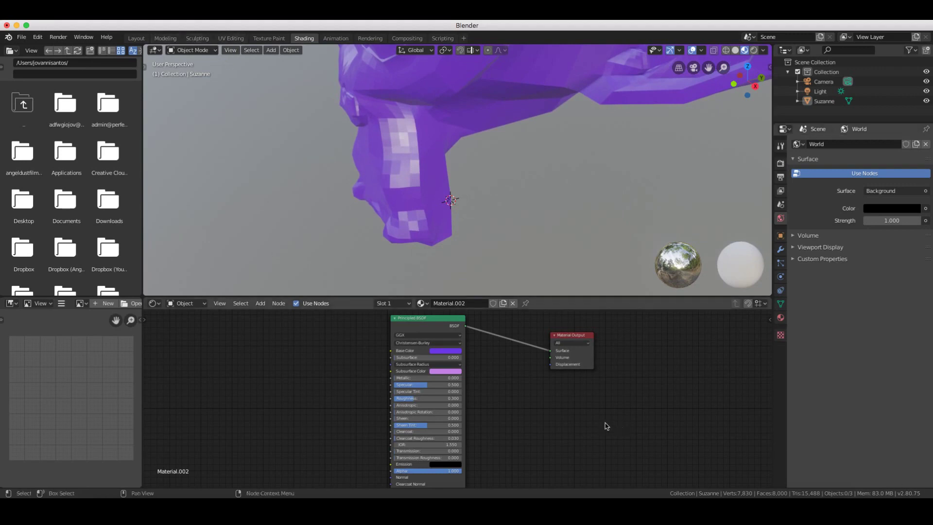
scroll(450, 200, up, 10)
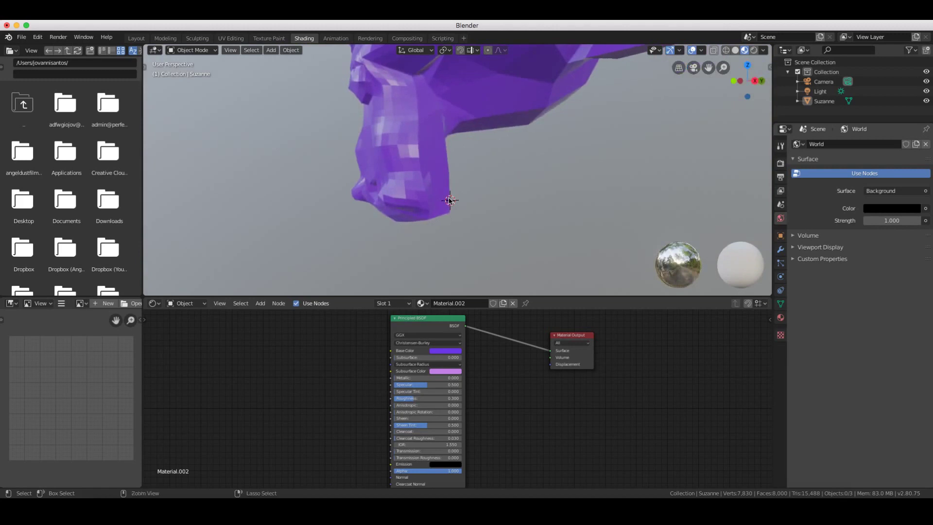
scroll(448, 199, down, 6)
scroll(446, 196, right, 10)
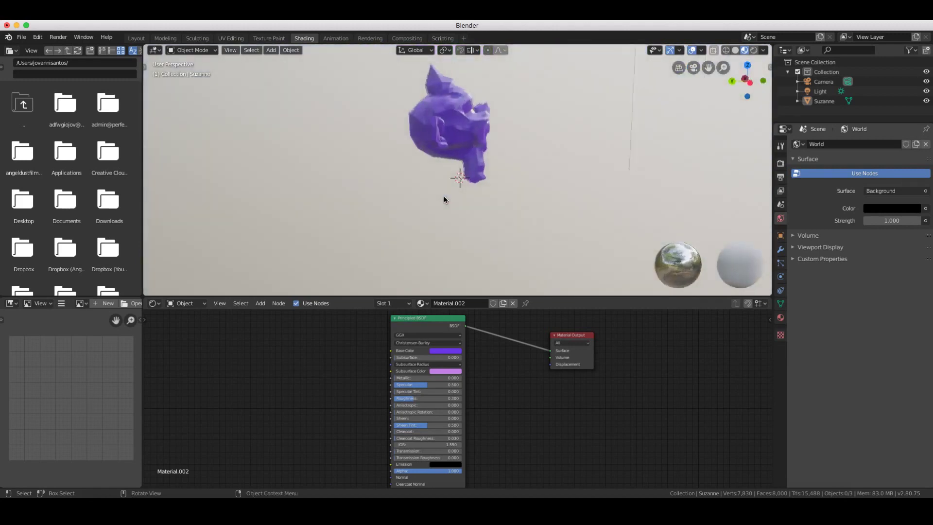
scroll(448, 198, right, 10)
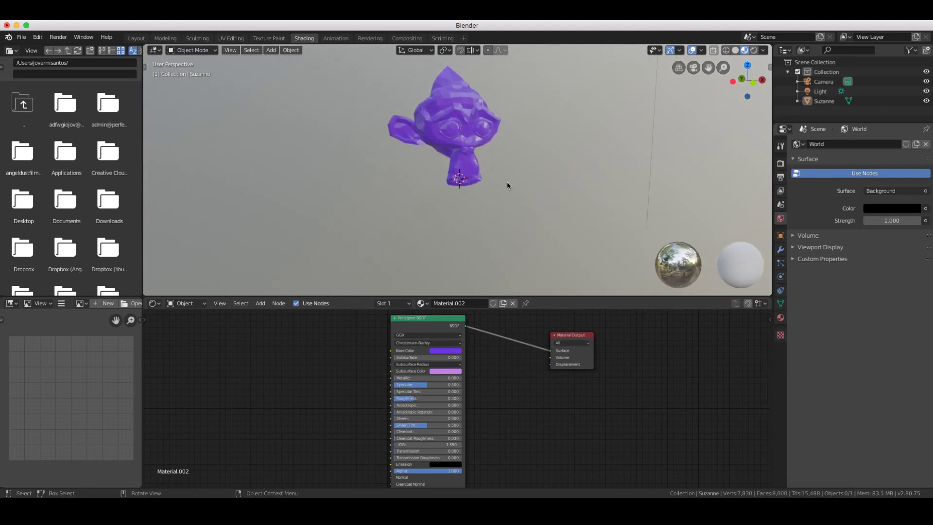
scroll(507, 184, right, 8)
scroll(507, 183, right, 10)
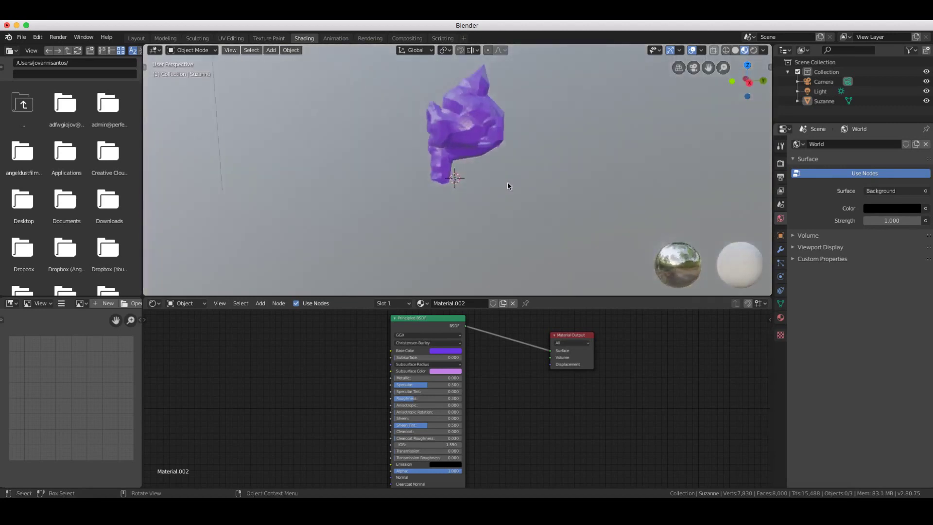
scroll(511, 185, right, 10)
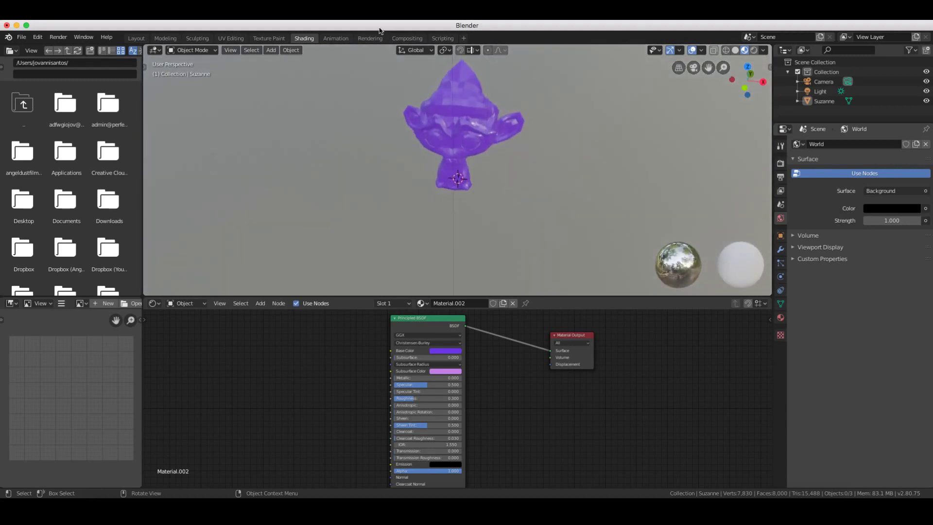
click(343, 39)
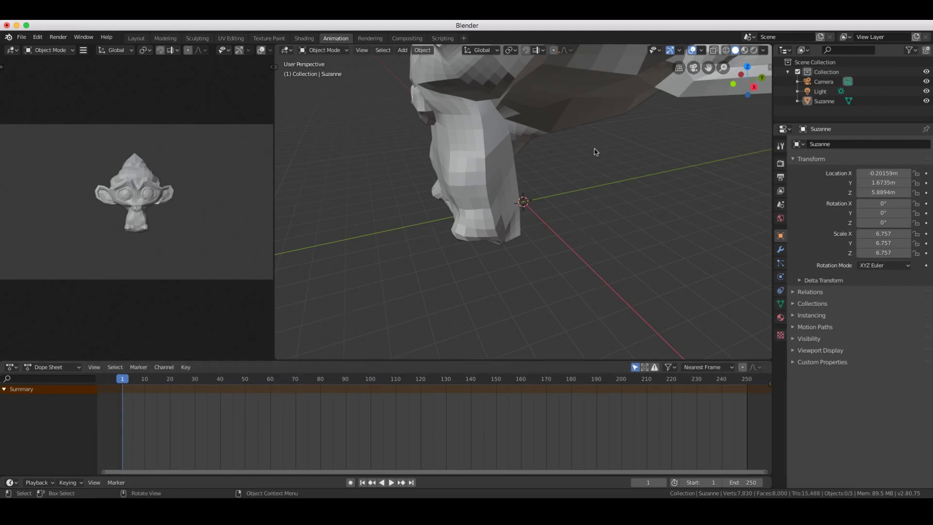
Select Suzanne in the Animation viewport, cancel a trial move, and bring up Insert Keyframe.
scroll(581, 162, up, 5)
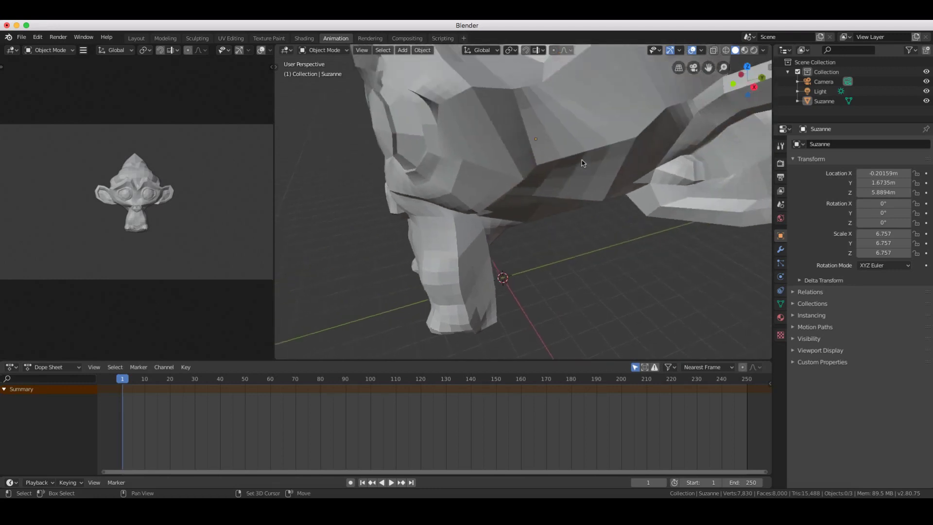
scroll(587, 162, down, 5)
scroll(587, 162, up, 5)
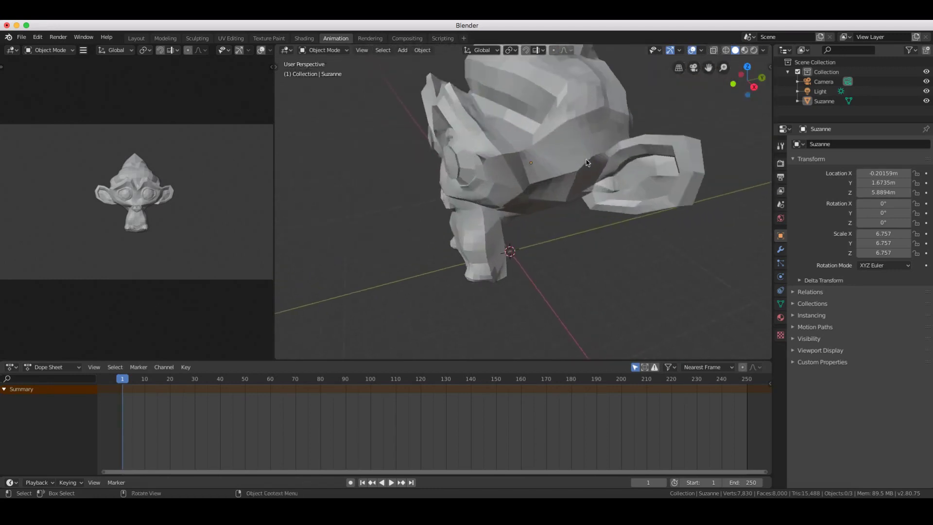
scroll(587, 162, down, 3)
scroll(586, 162, right, 5)
scroll(585, 160, right, 5)
scroll(533, 144, right, 5)
click(321, 51)
click(565, 124)
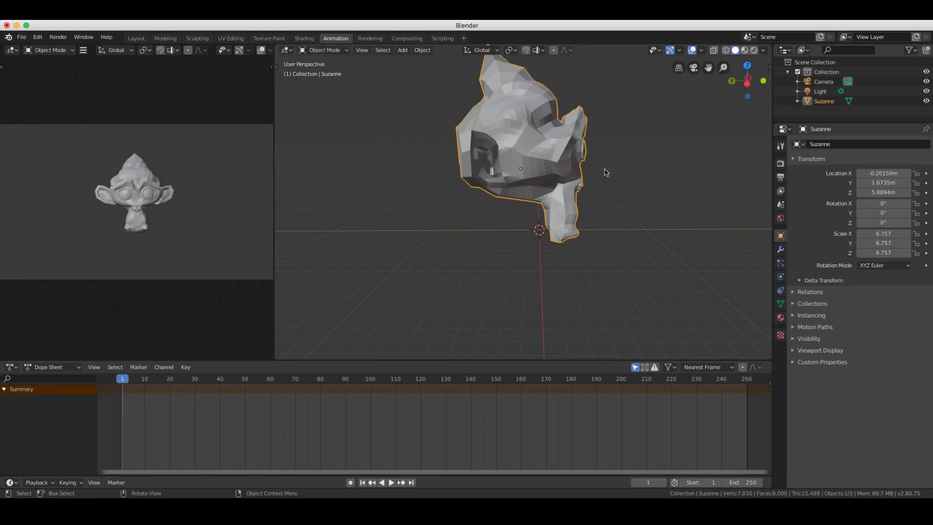
key(g)
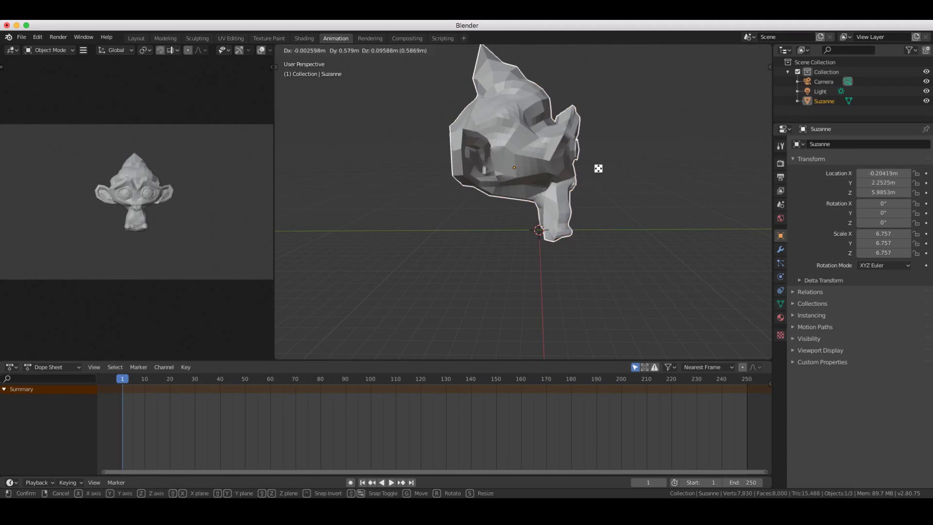
click(598, 168)
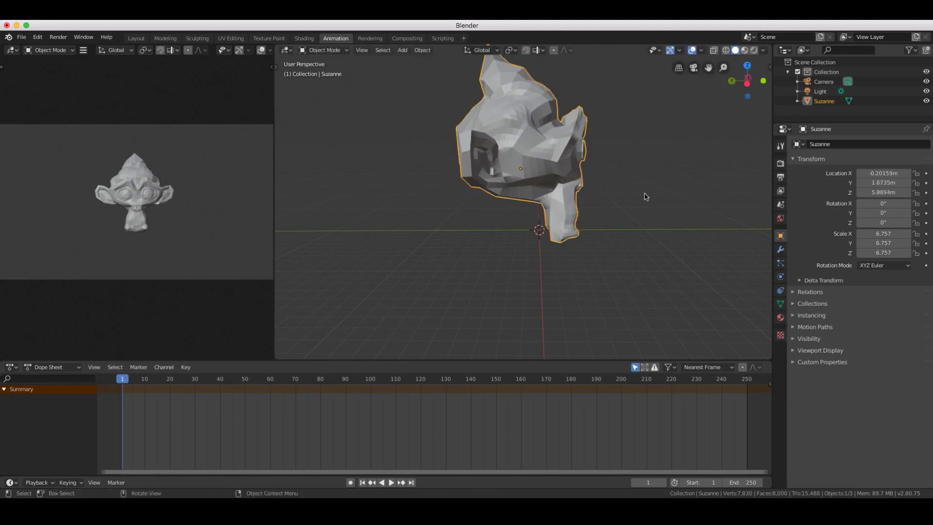
key(i)
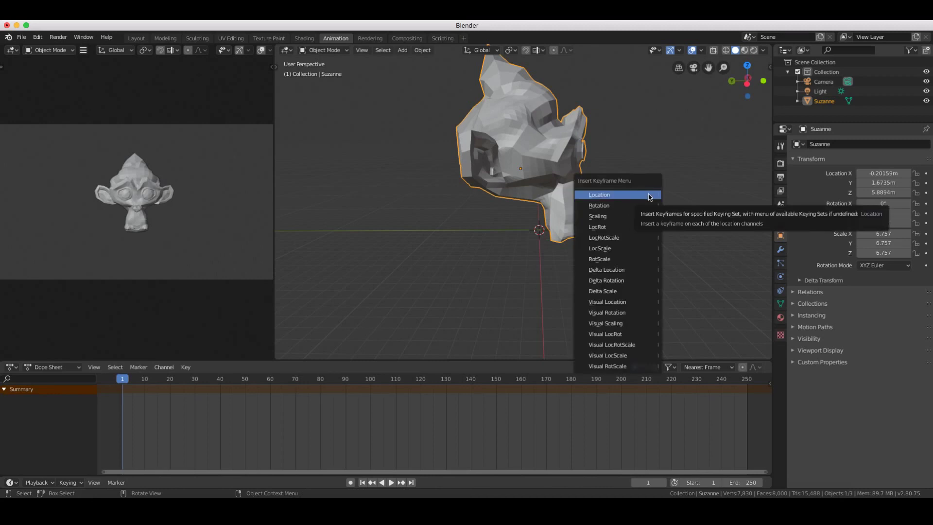
Insert a LocRotScale keyframe on Suzanne at frame 1, then advance the playhead to a later frame.
click(643, 241)
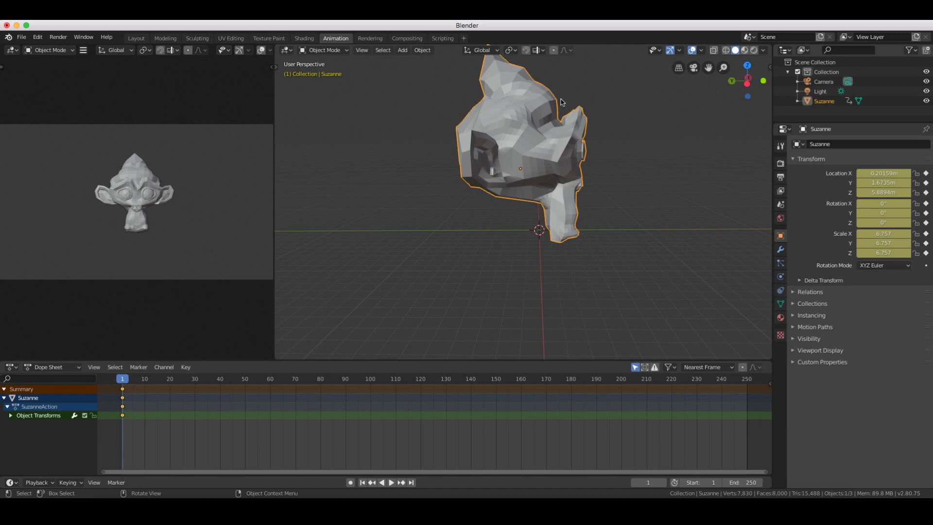
middle_drag(547, 306, 556, 300)
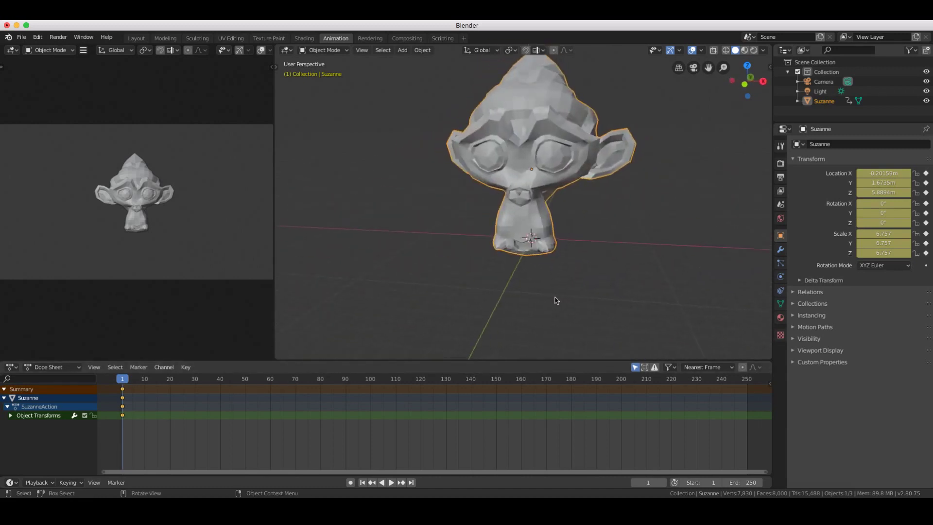
scroll(556, 300, down, 2)
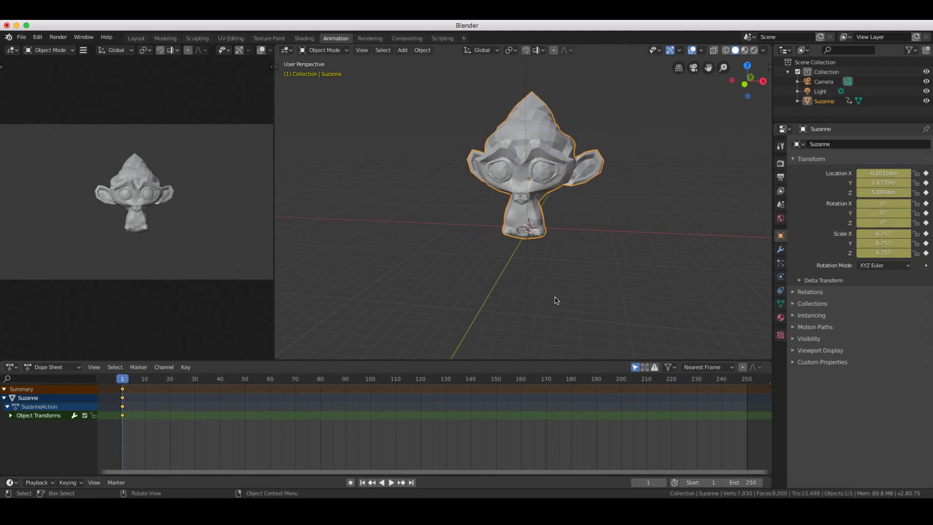
drag(123, 381, 198, 389)
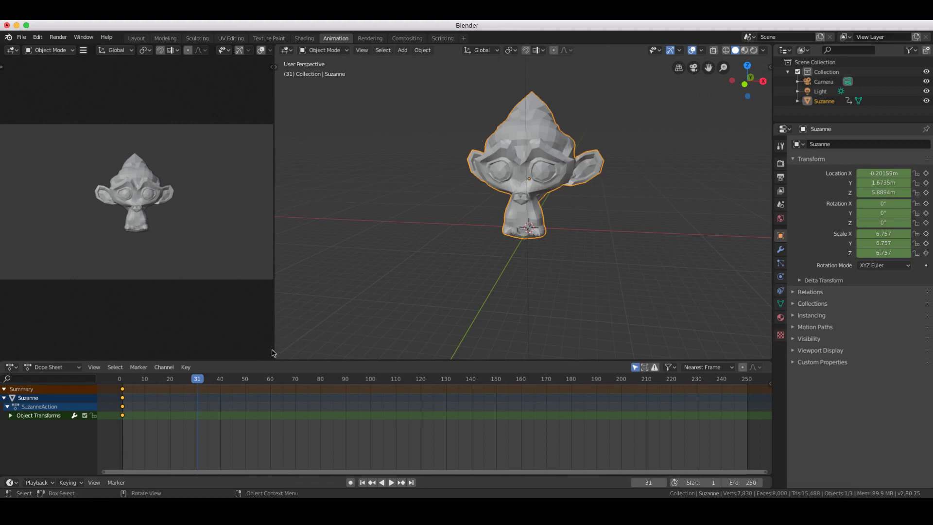
click(245, 379)
Go to frame 60, stop playback, and move Suzanne to a first new position.
drag(246, 382, 272, 384)
key(space)
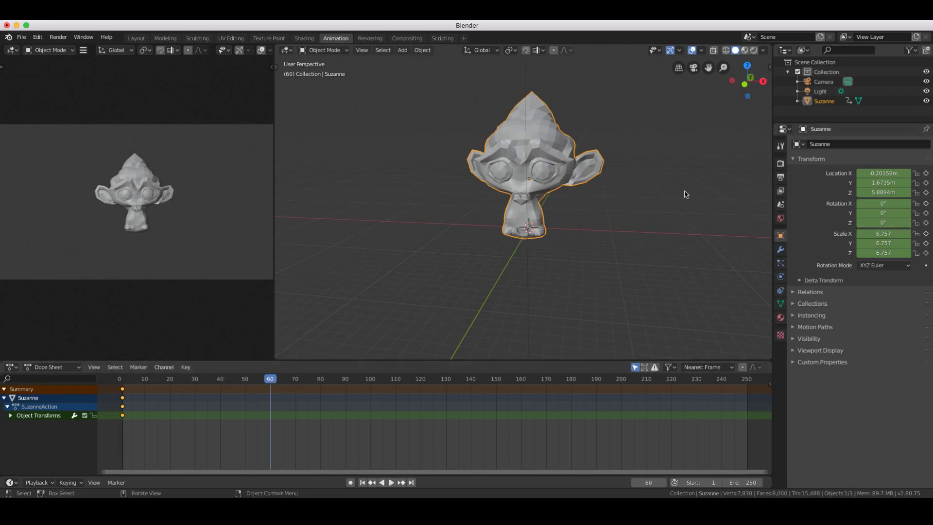
mouse_move(566, 175)
middle_down()
mouse_move(580, 177)
mouse_move(568, 168)
middle_up()
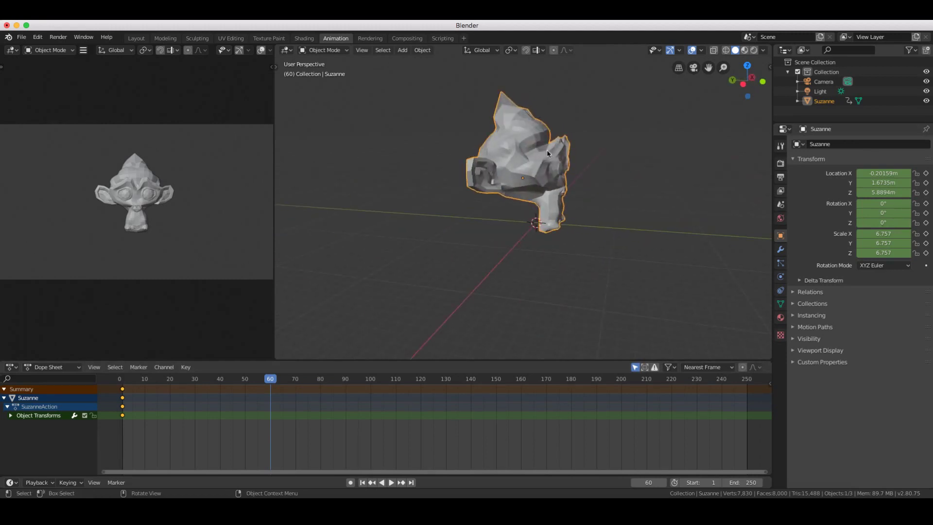
key(g)
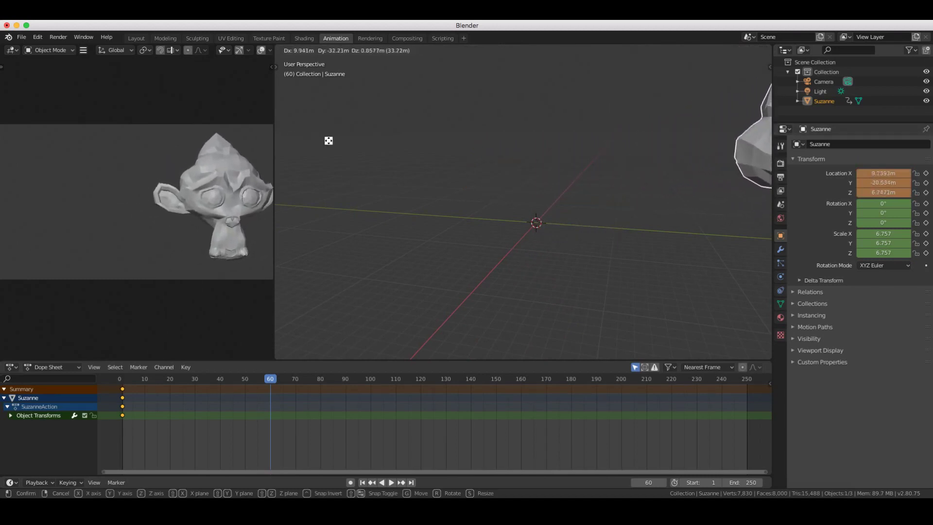
click(520, 142)
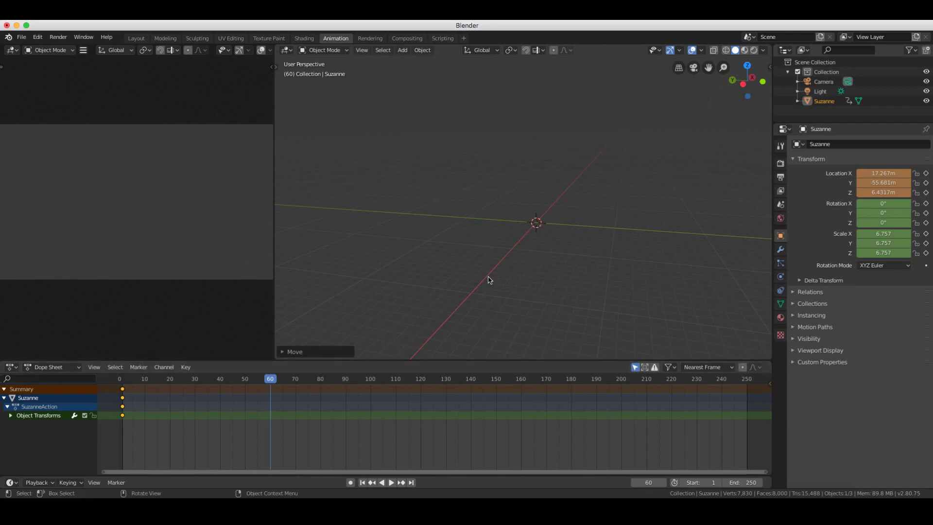
Undo that move and place Suzanne further to the right instead.
scroll(490, 279, down, 5)
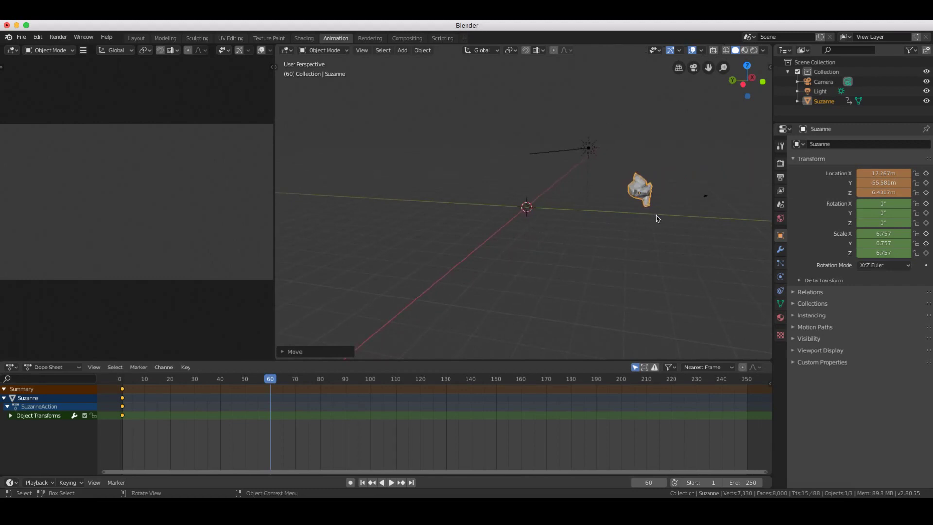
scroll(661, 225, right, 10)
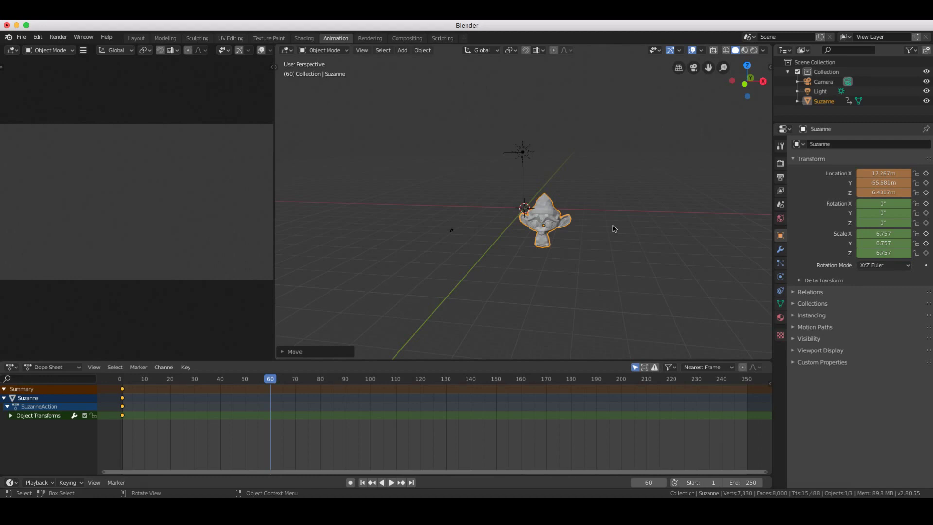
key(ctrl+z)
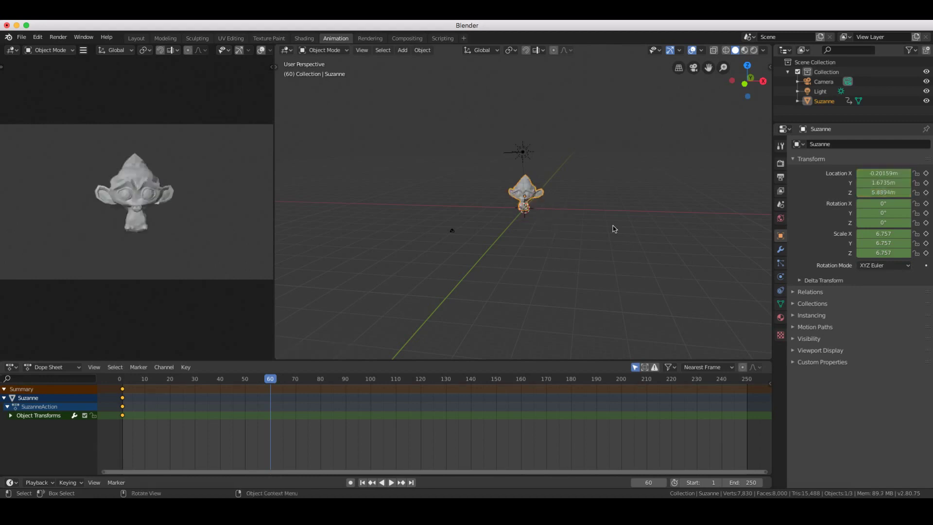
scroll(544, 211, right, 5)
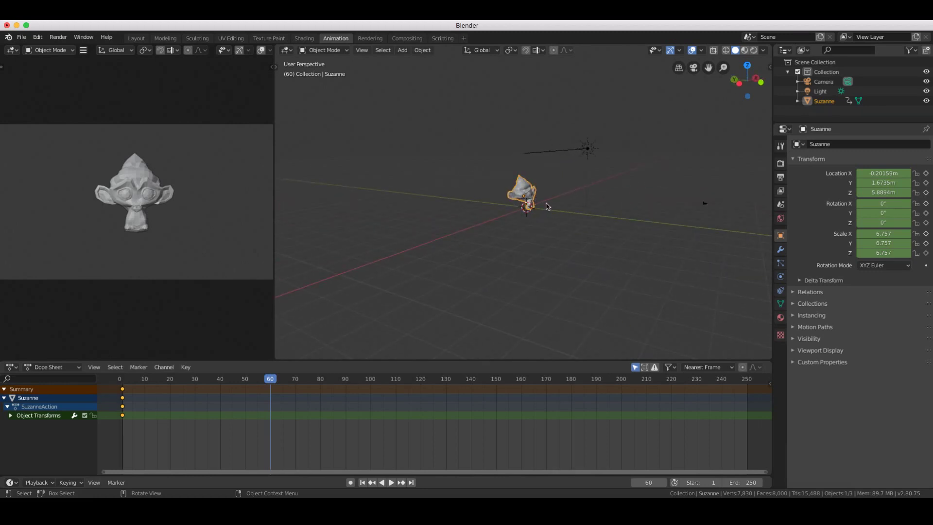
key(g)
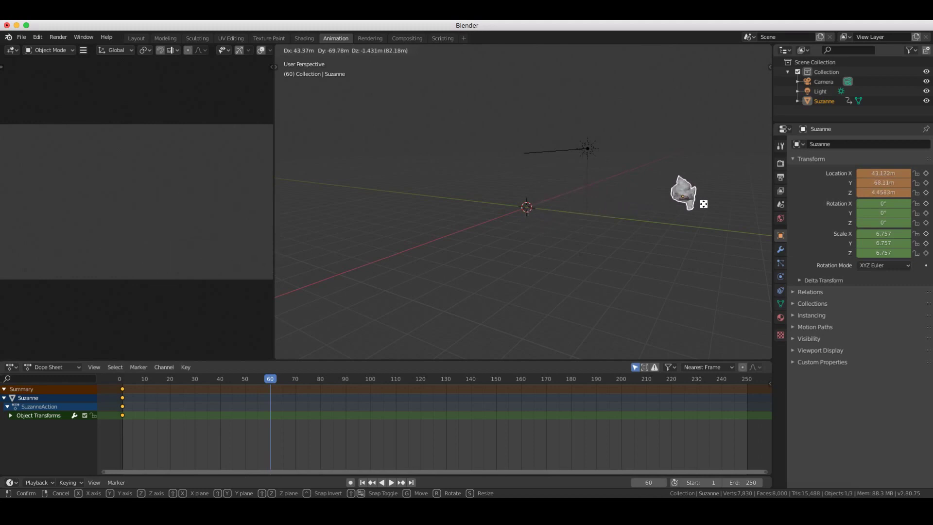
click(704, 204)
Check the scene from back and top views and move Suzanne toward the camera's view.
middle_drag(705, 208, 442, 144)
middle_drag(489, 167, 593, 285)
click(749, 65)
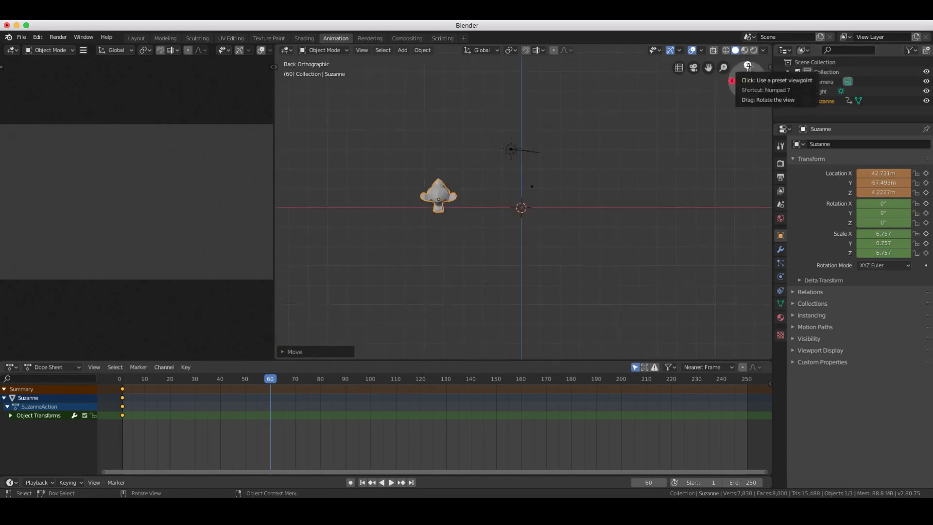
click(747, 65)
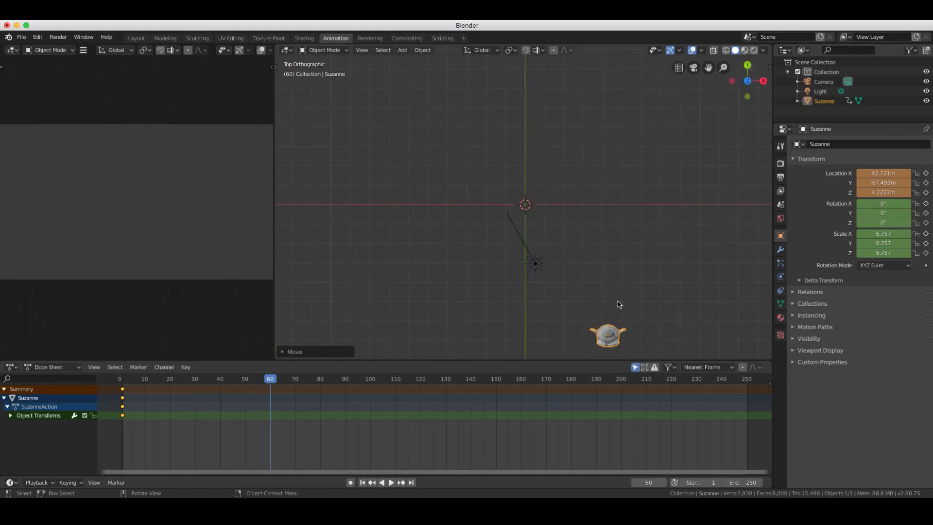
middle_drag(621, 302, 623, 277)
shift+scroll(624, 278, down, 5)
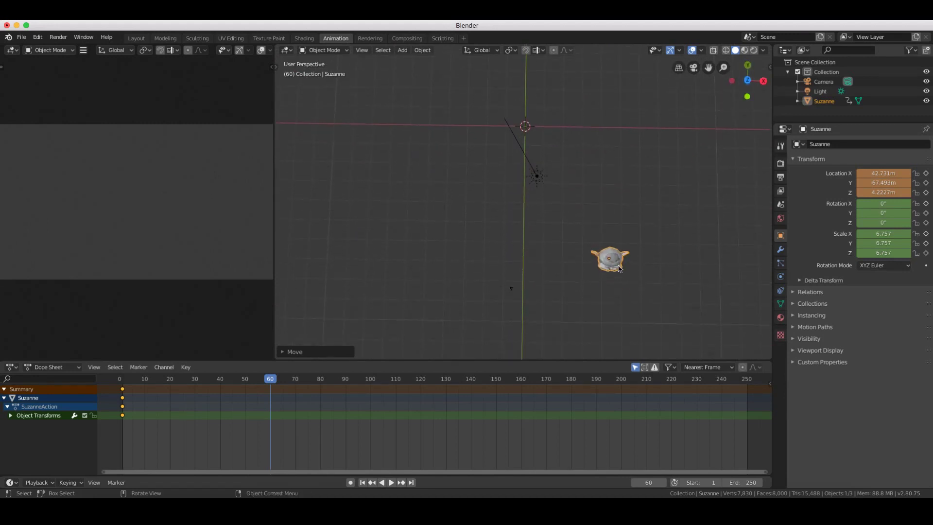
key(g)
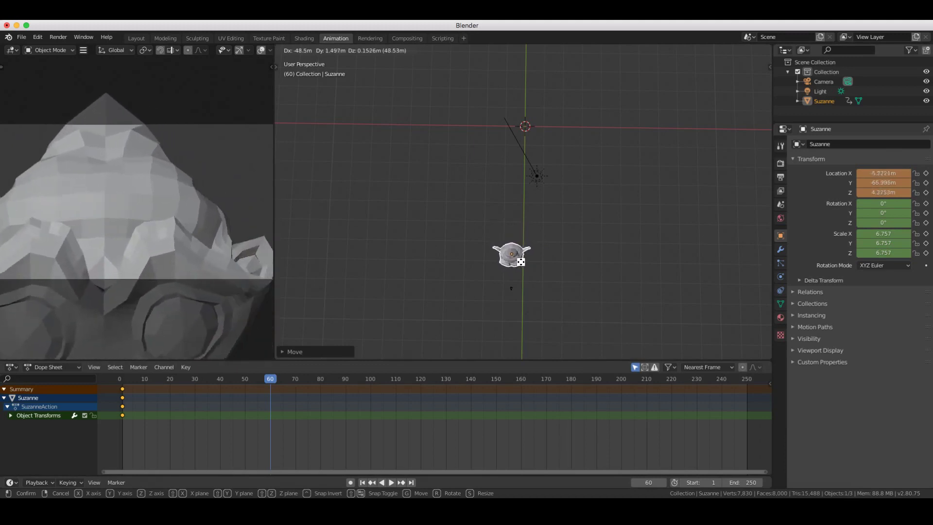
click(522, 265)
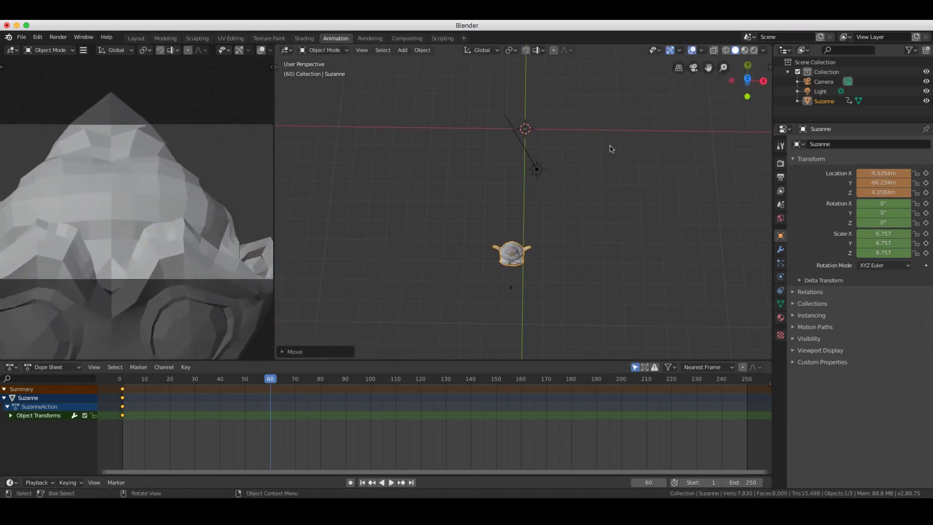
From behind, raise Suzanne to about 8.63 m and nudge her sideways to X -4.7733, Y -66.234.
click(748, 65)
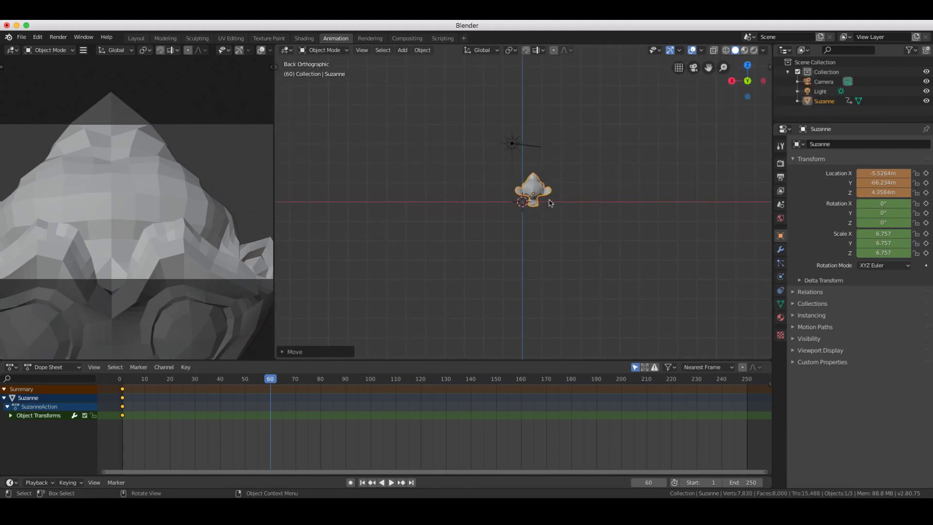
key(g)
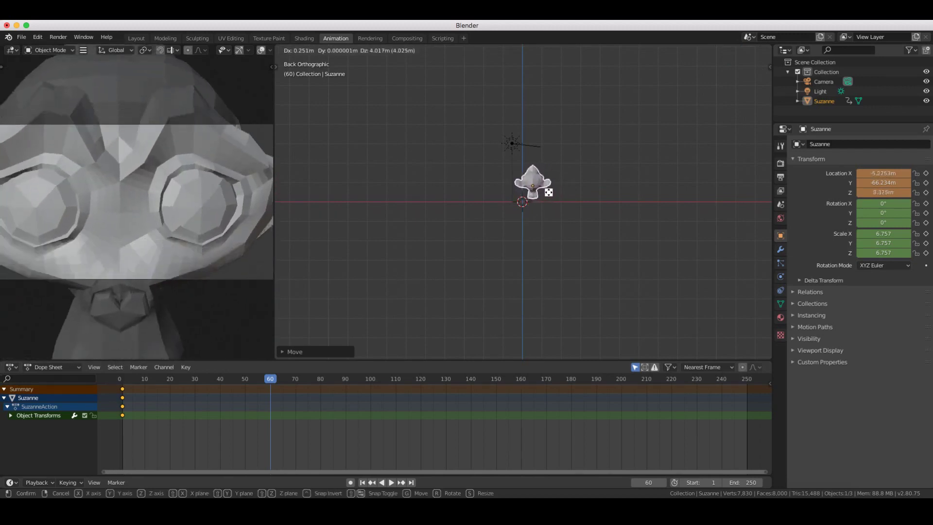
click(549, 195)
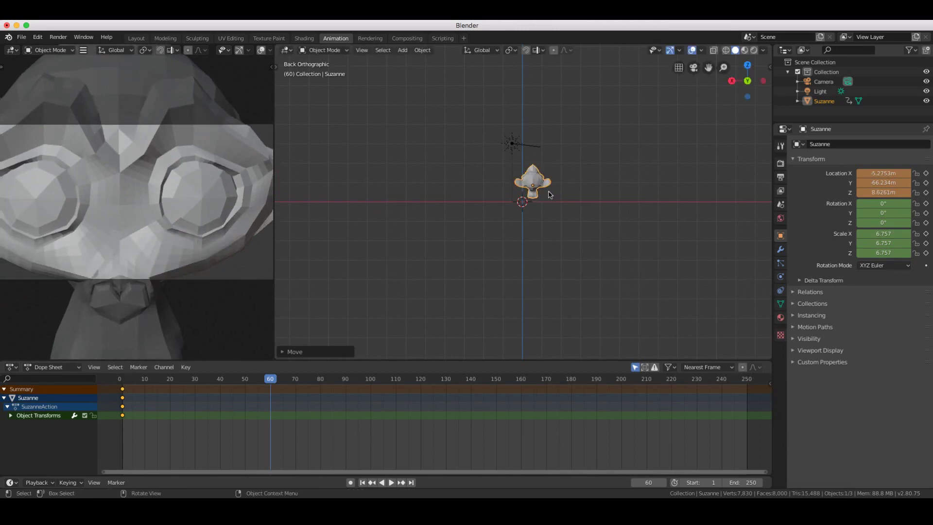
key(g)
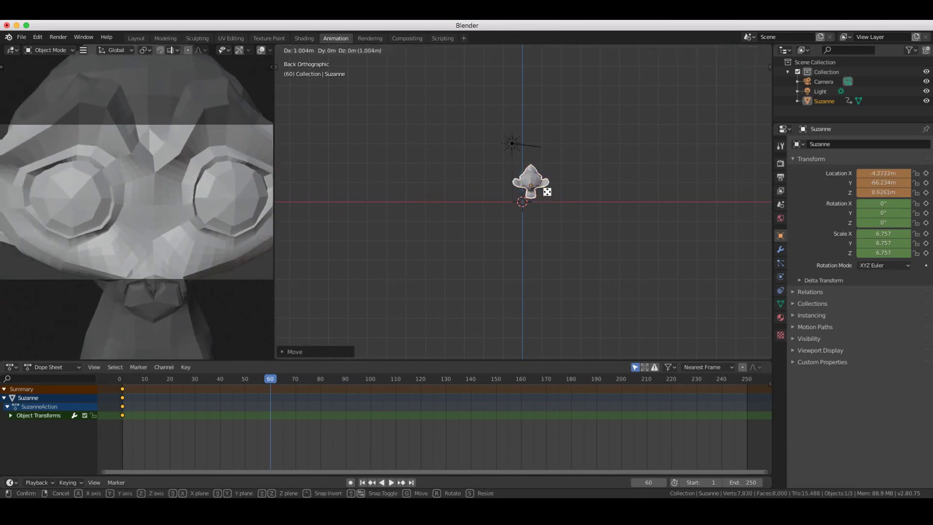
click(548, 193)
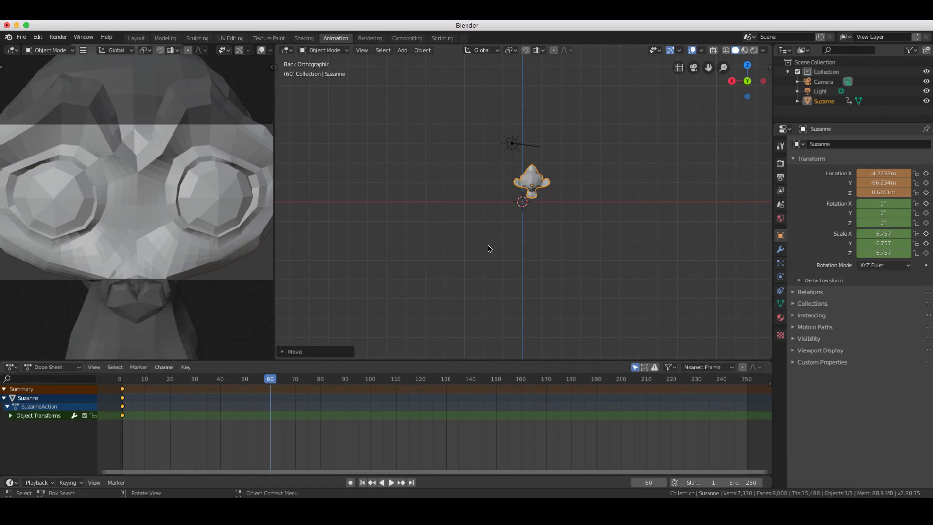
Insert a LocRotScale keyframe on Suzanne at frame 60.
key(i)
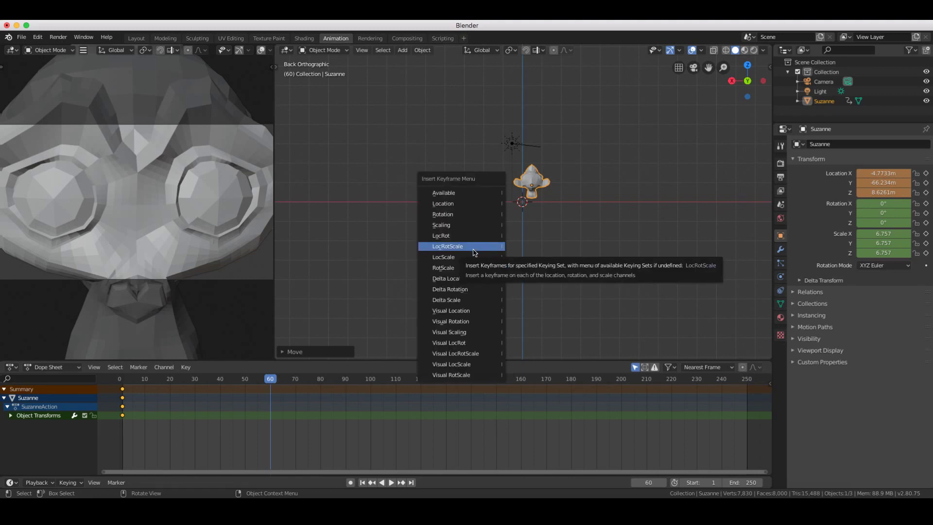
click(474, 252)
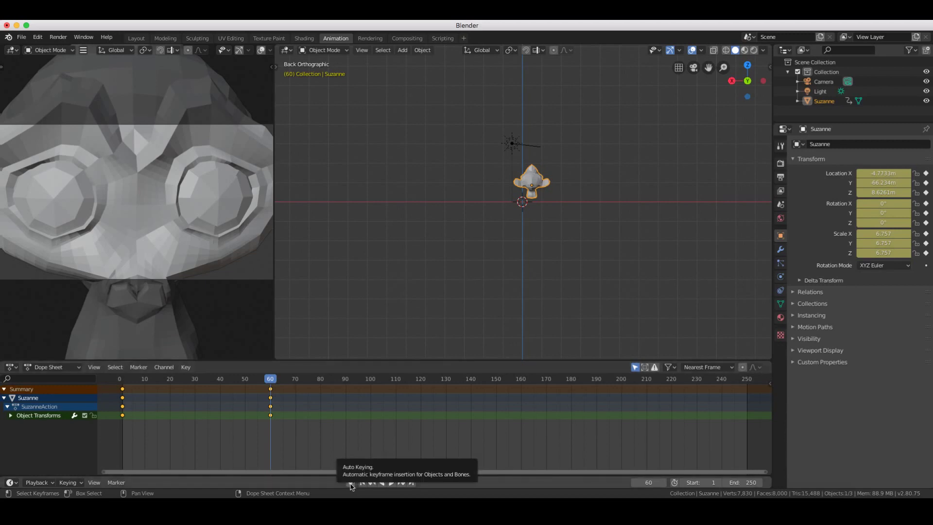
Play and scrub Suzanne's animation between frames 1 and 60, jumping back to the start.
drag(267, 385, 122, 381)
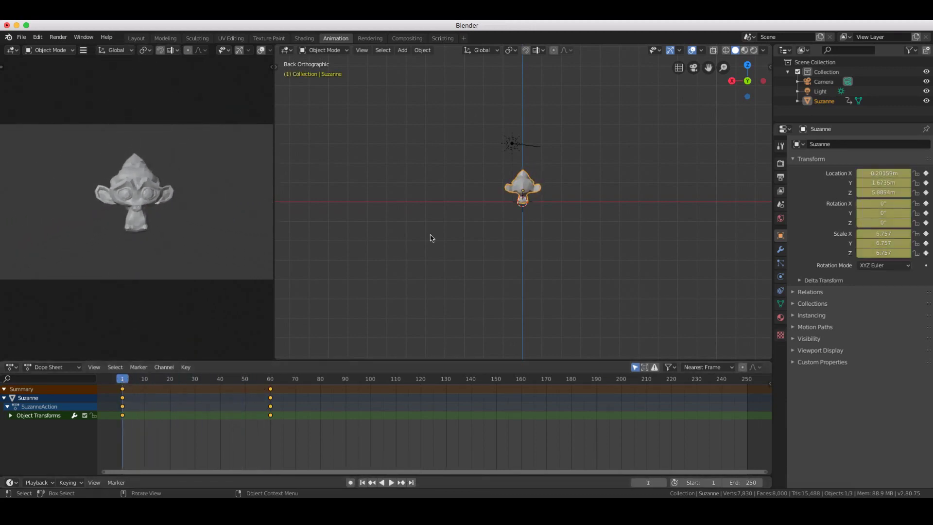
click(391, 482)
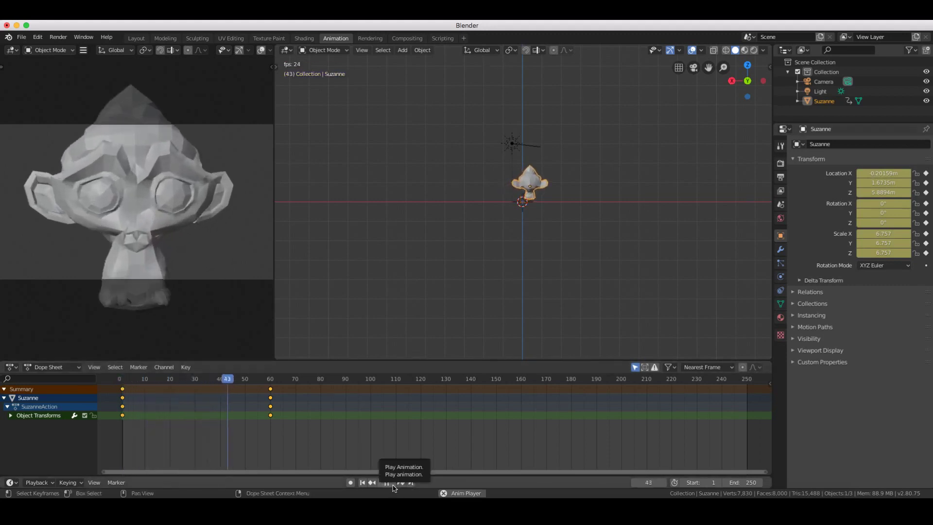
drag(321, 374, 277, 377)
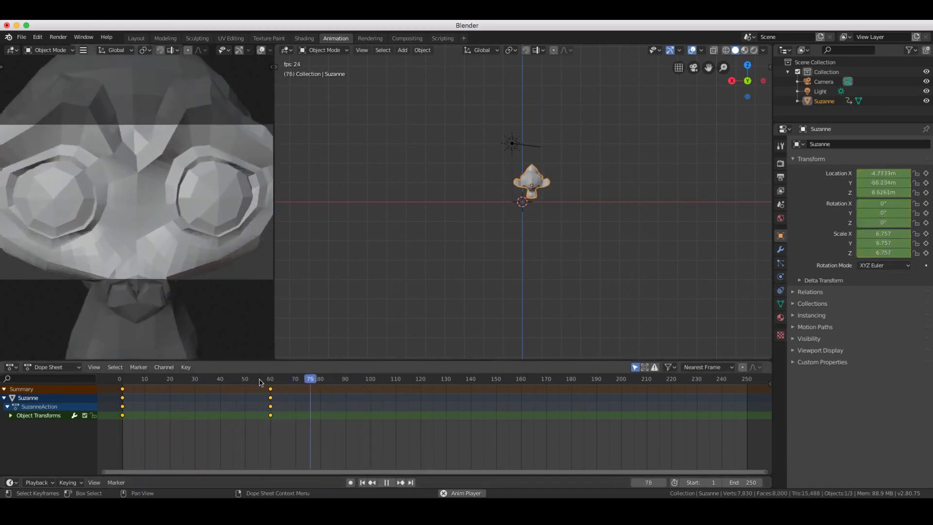
mouse_move(232, 381)
mouse_down()
mouse_move(120, 377)
mouse_move(236, 374)
mouse_up()
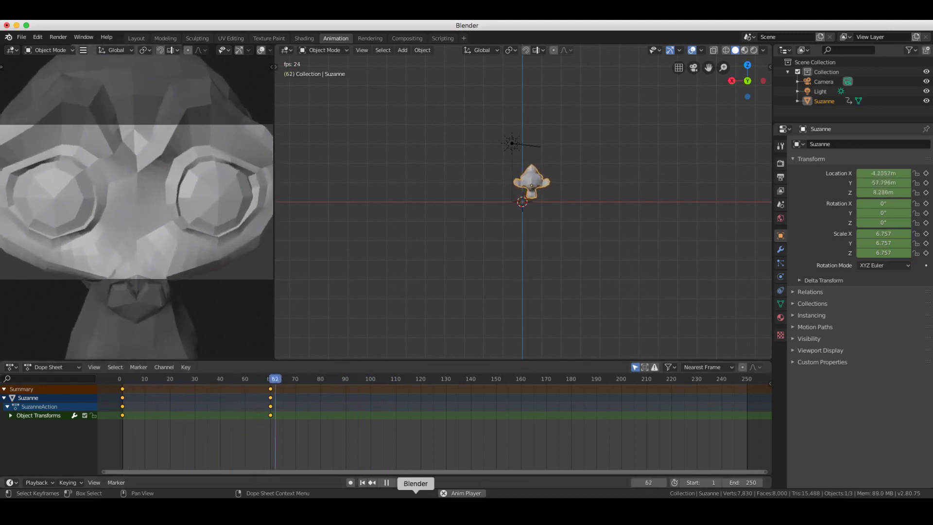
click(362, 483)
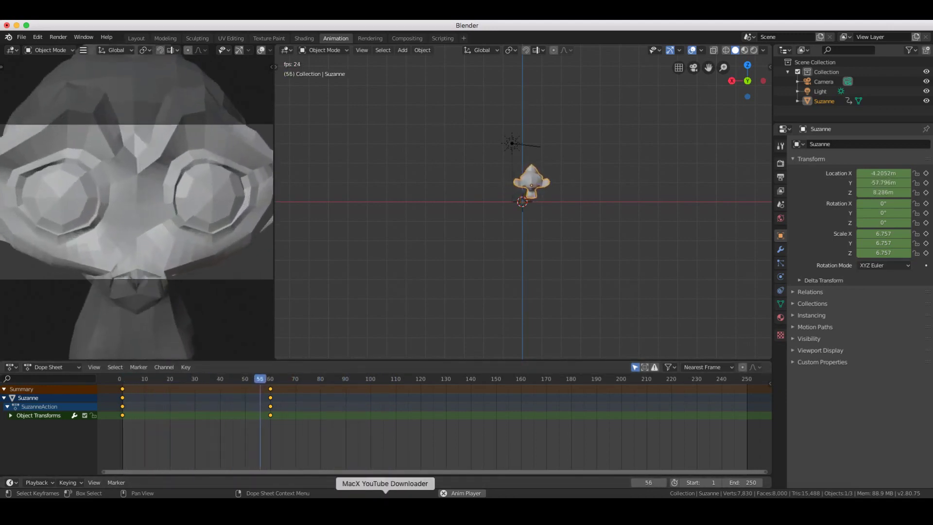
click(363, 484)
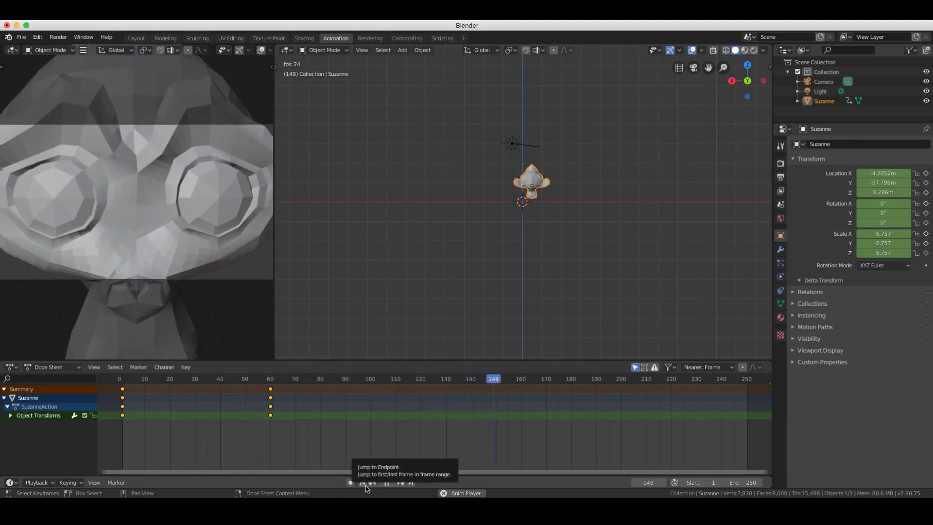
click(367, 488)
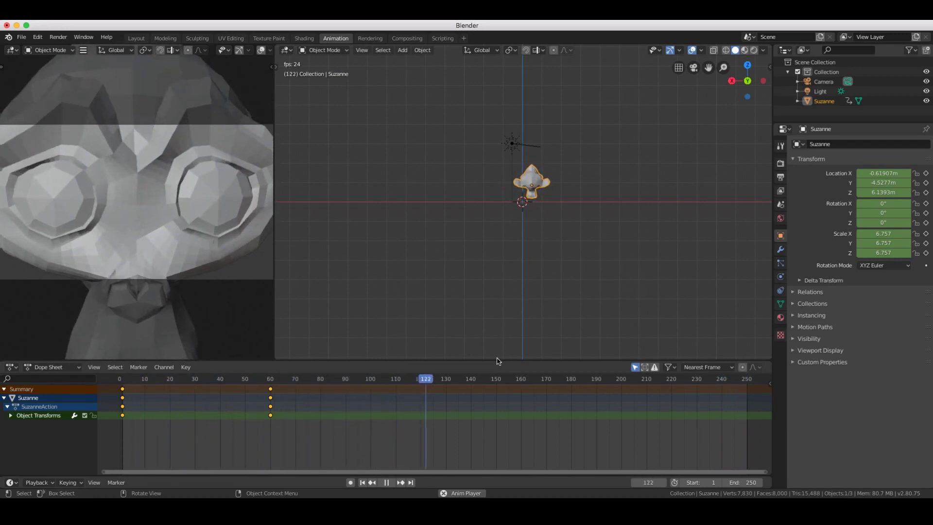
drag(298, 385, 125, 381)
middle_drag(577, 130, 626, 145)
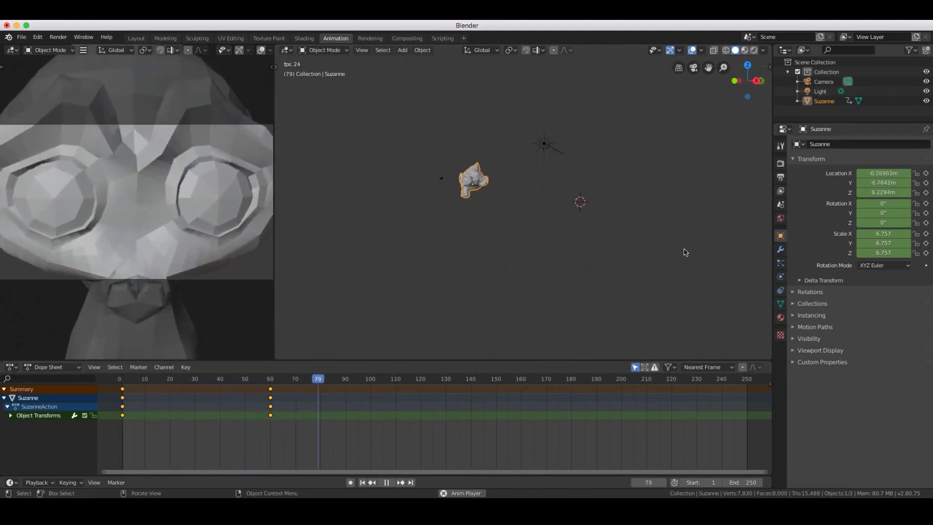
scroll(682, 250, right, 3)
scroll(607, 239, up, 5)
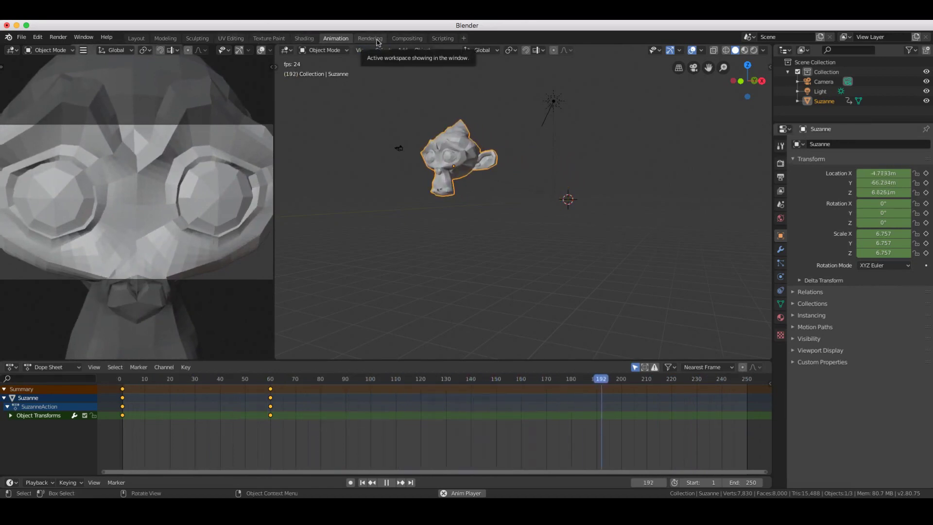
Stop playback at frame 1 from the Rendering workspace, then visit Compositing and Scripting.
click(370, 39)
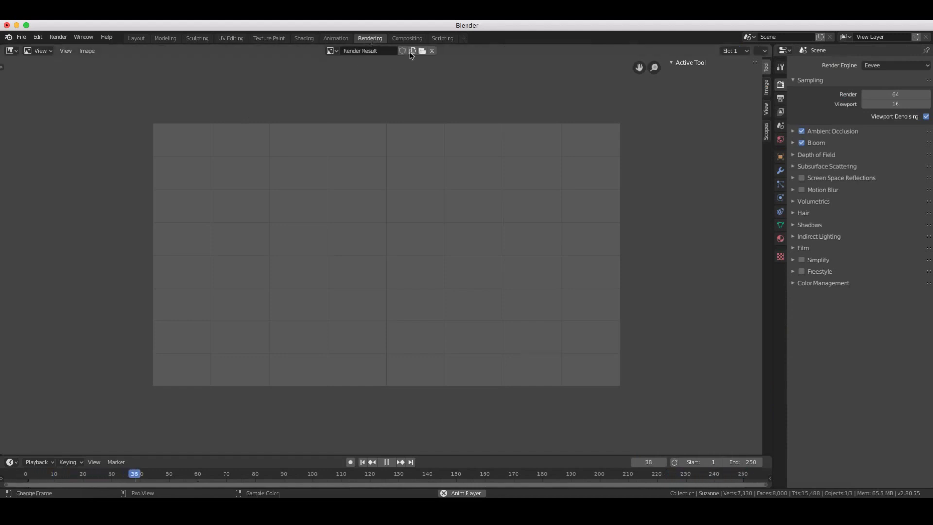
click(386, 461)
click(362, 461)
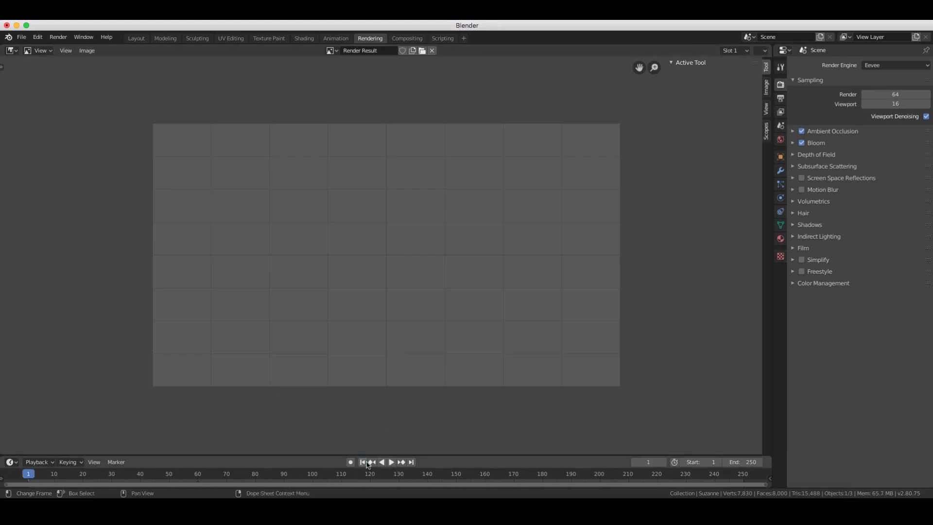
click(405, 38)
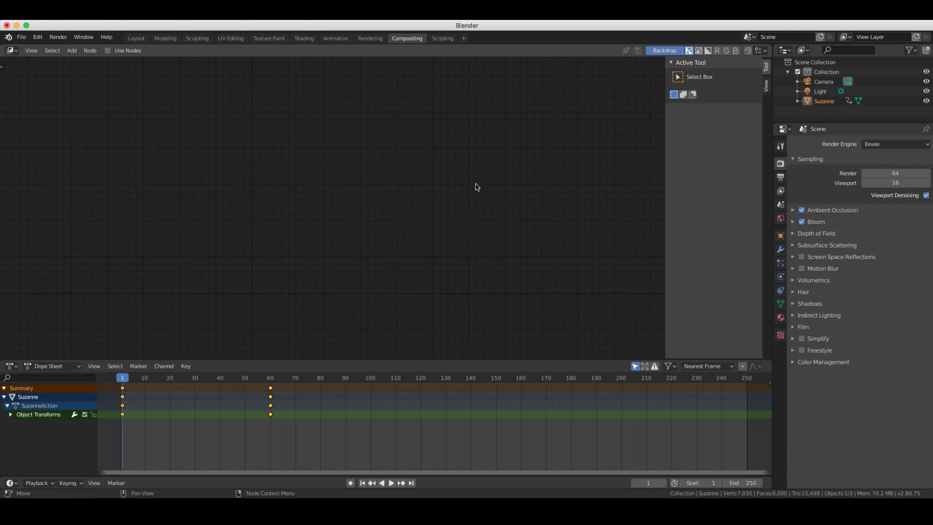
click(442, 39)
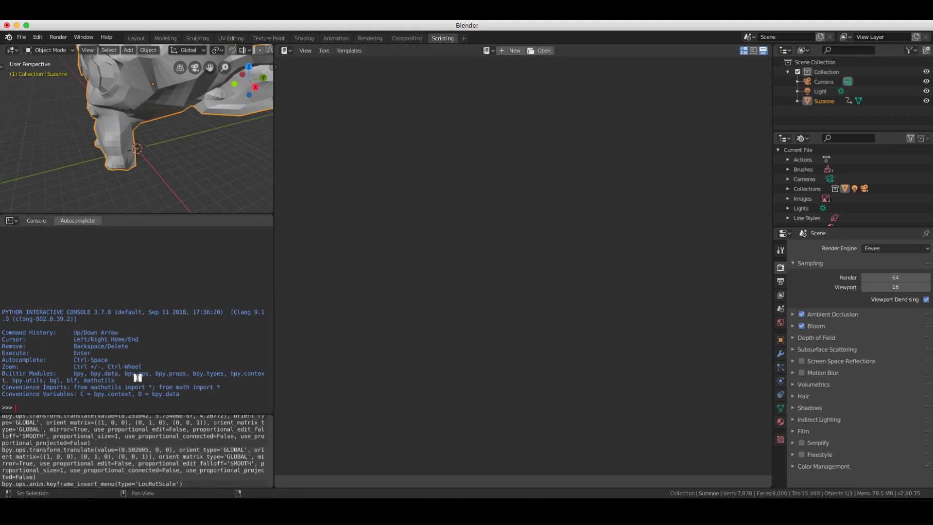
scroll(118, 467, up, 8)
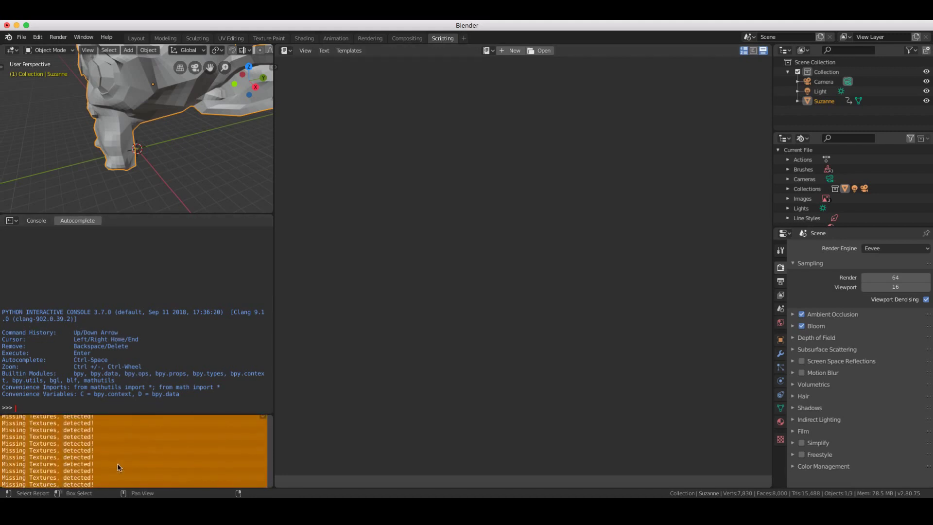
scroll(71, 469, up, 6)
scroll(71, 470, down, 10)
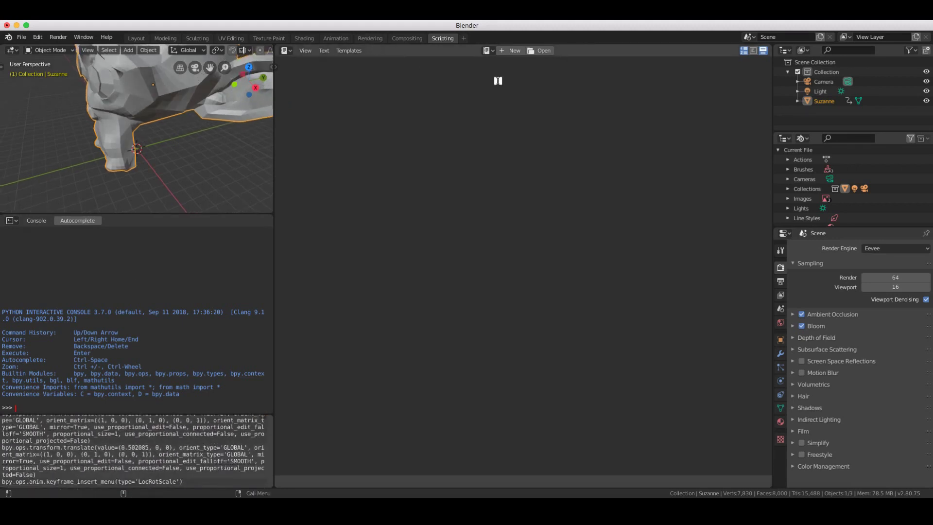
click(464, 39)
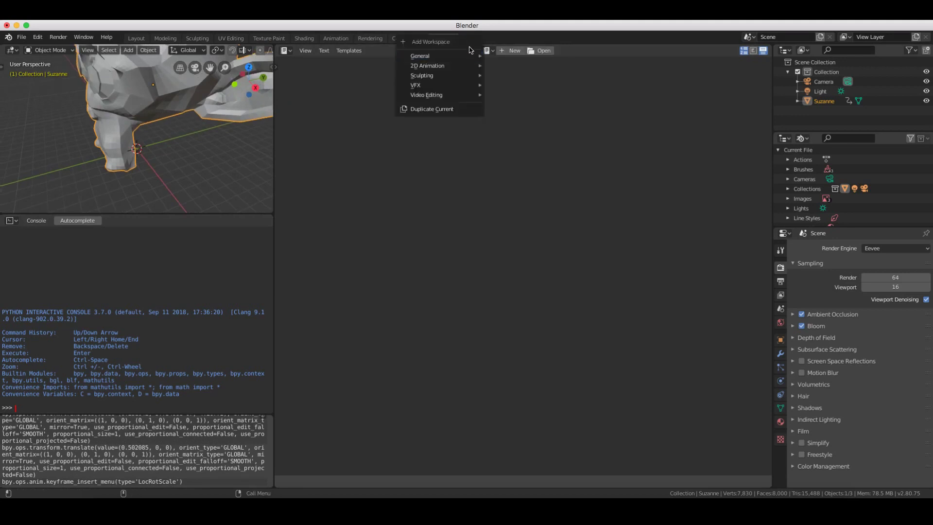
mouse_move(464, 58)
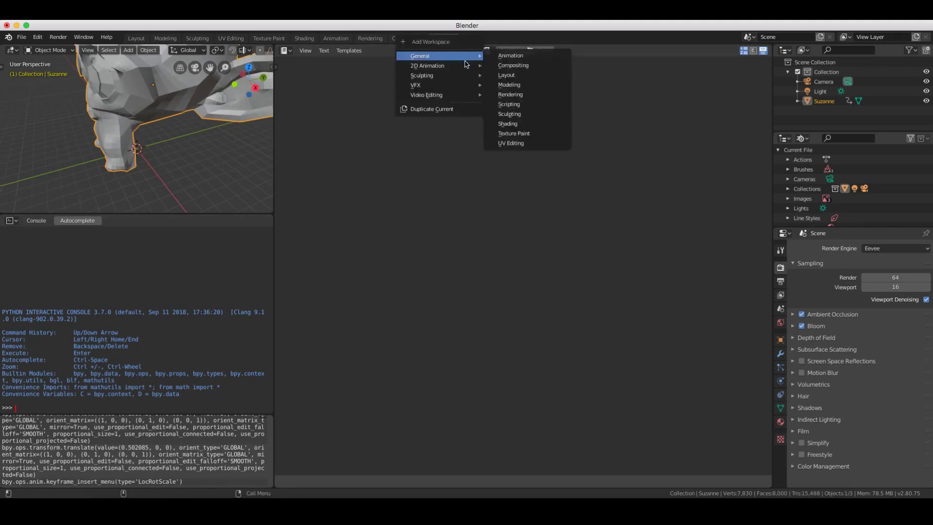
mouse_move(463, 82)
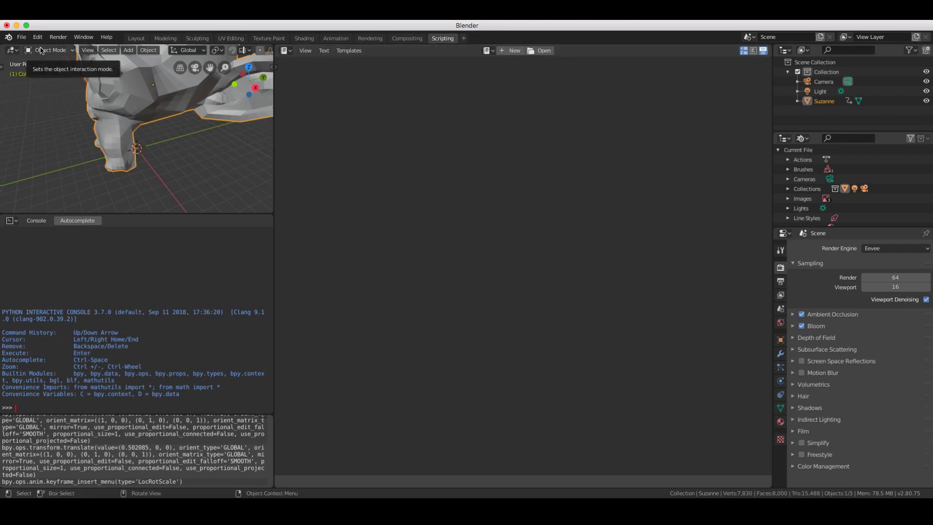
Back in Layout, add a Text object with Shift+A, then select Suzanne.
click(137, 38)
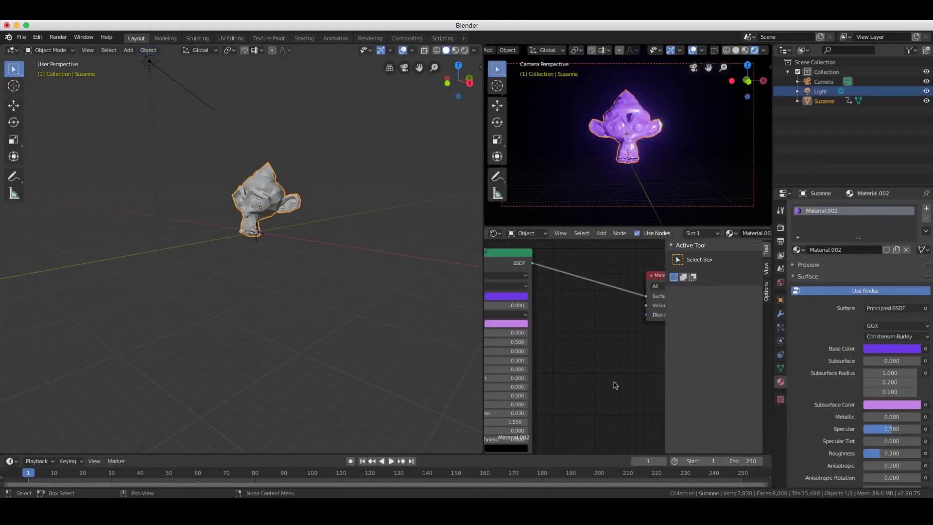
key(Home)
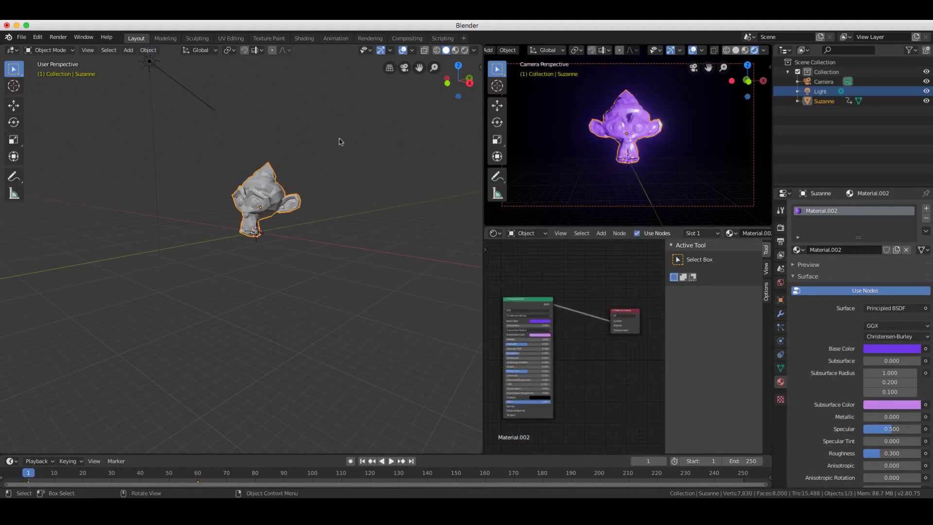
scroll(401, 250, right, 5)
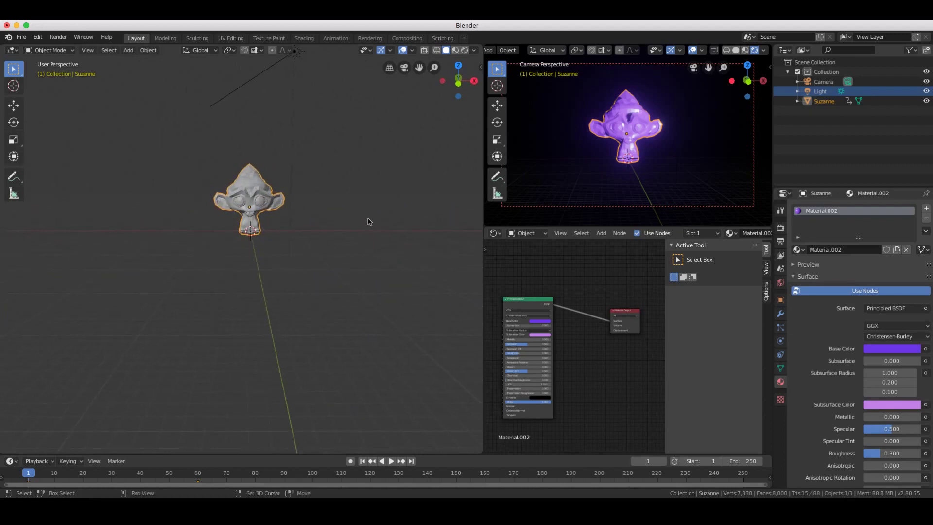
key(shift+a)
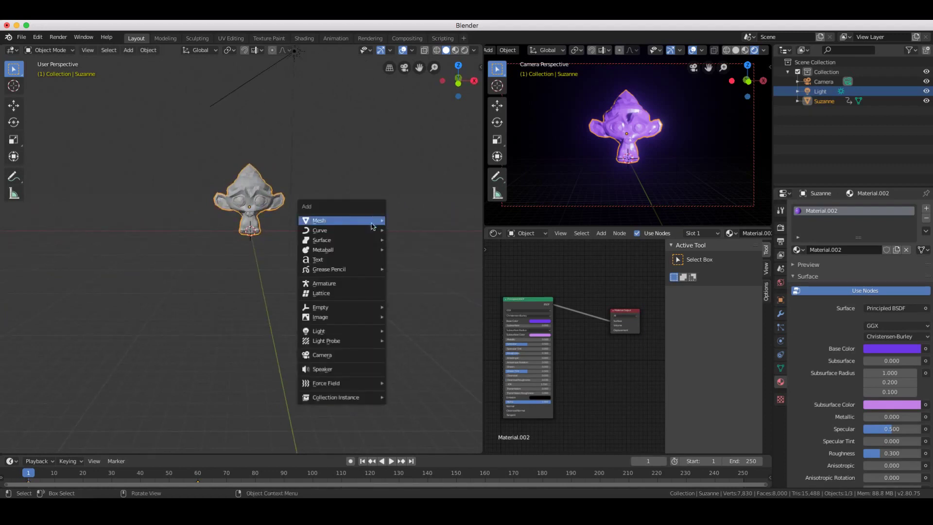
click(371, 263)
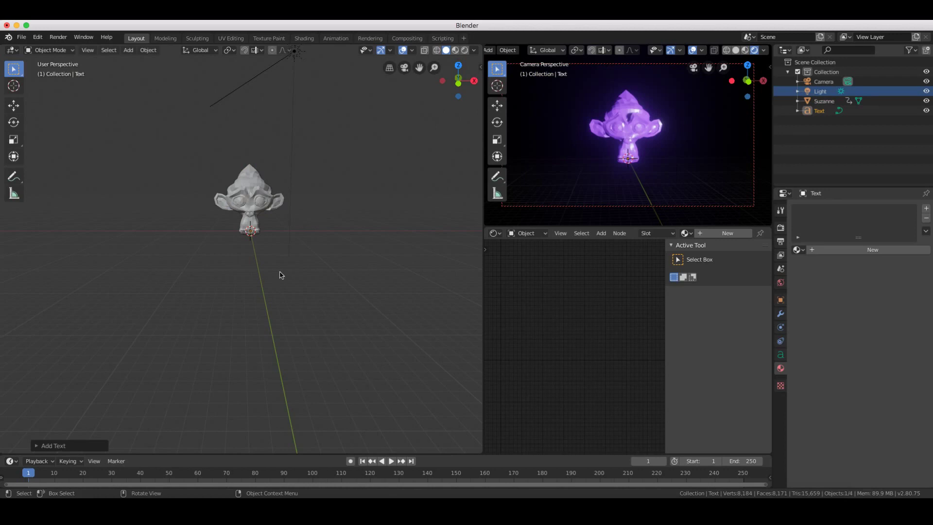
click(259, 187)
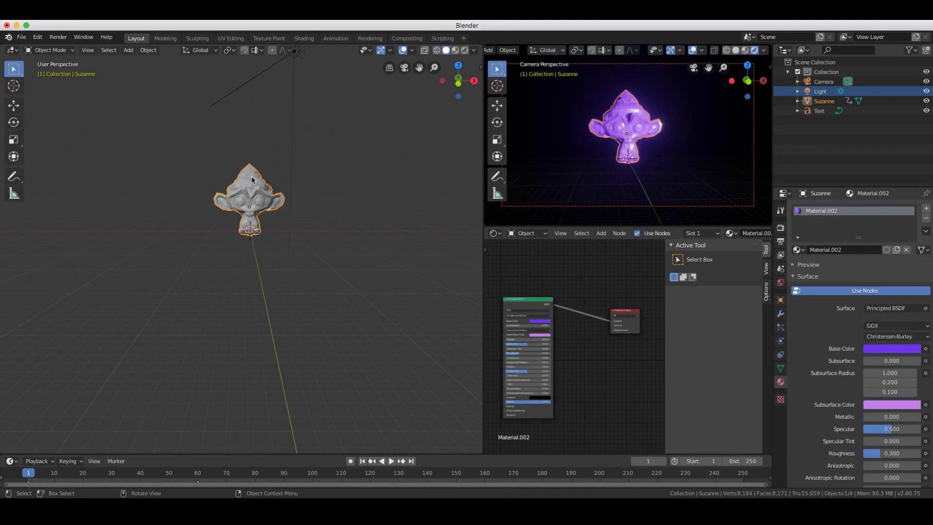
Delete Suzanne, then select the first Text object and hide it.
key(x)
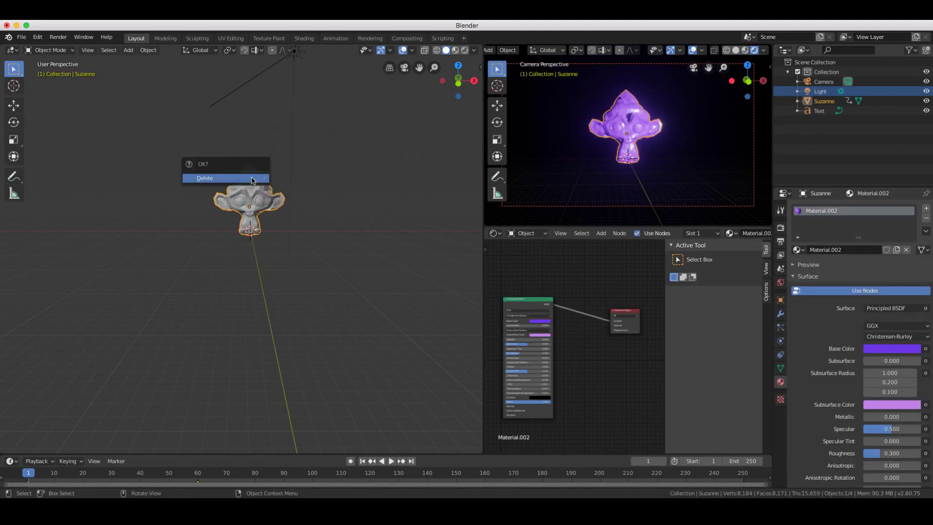
click(252, 178)
scroll(252, 229, right, 5)
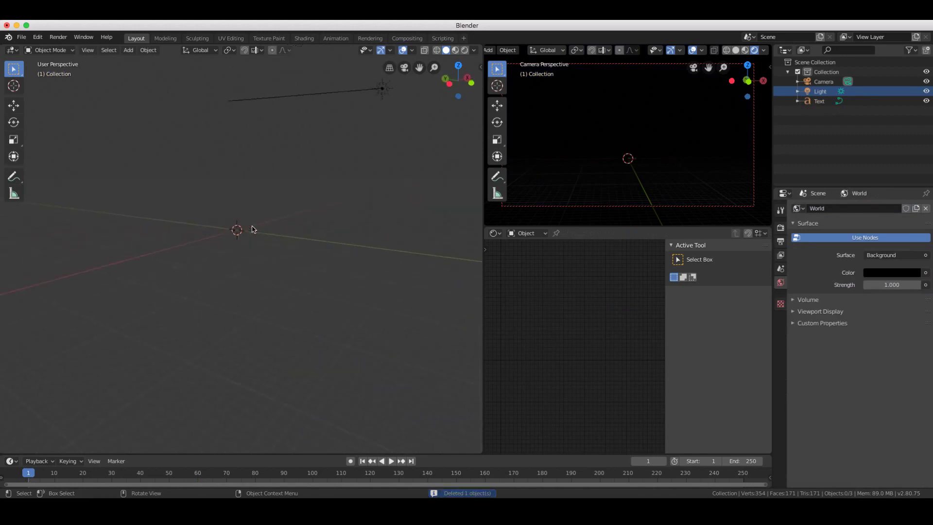
click(247, 231)
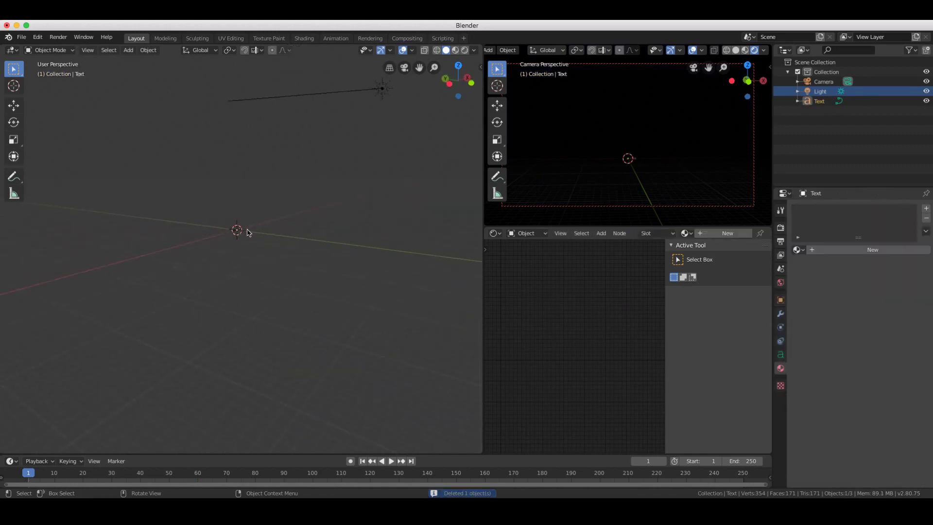
key(h)
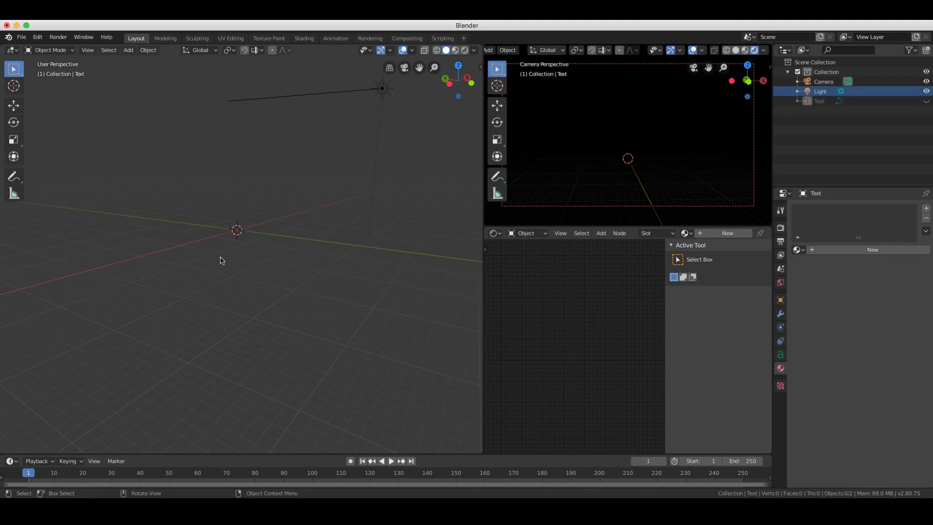
Add a new Text object, Text.001, at the 3D cursor at the scene origin.
scroll(221, 261, down, 8)
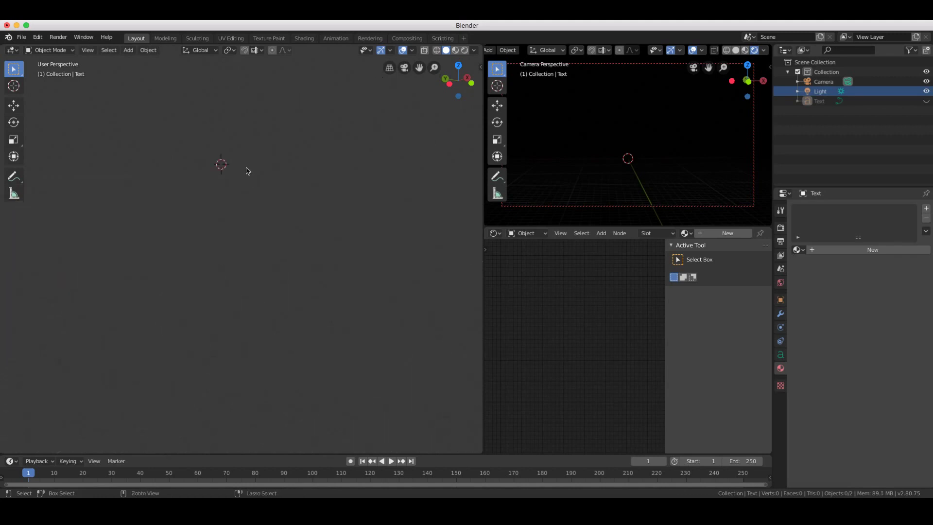
ctrl+scroll(243, 175, up, 3)
shift+scroll(242, 175, down, 2)
shift+scroll(244, 174, down, 5)
ctrl+scroll(158, 176, down, 4)
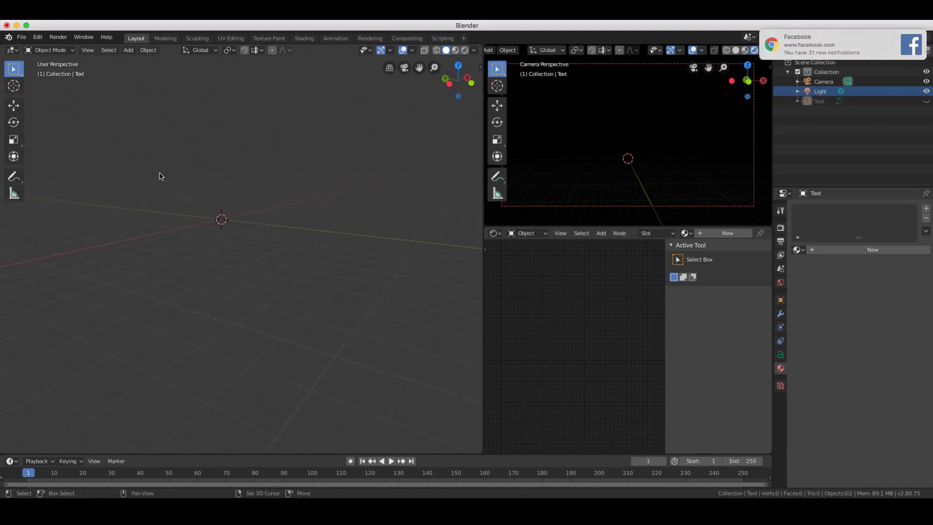
key(shift+a)
click(160, 175)
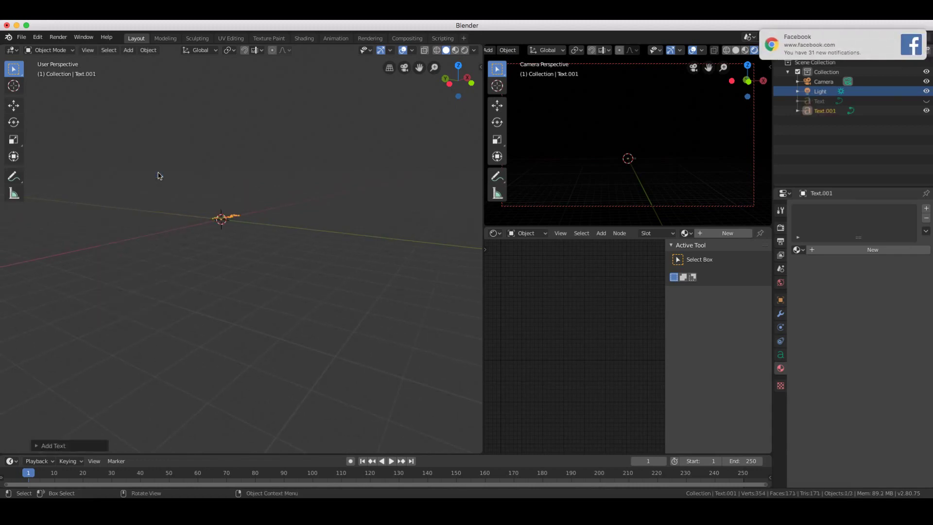
scroll(282, 222, up, 5)
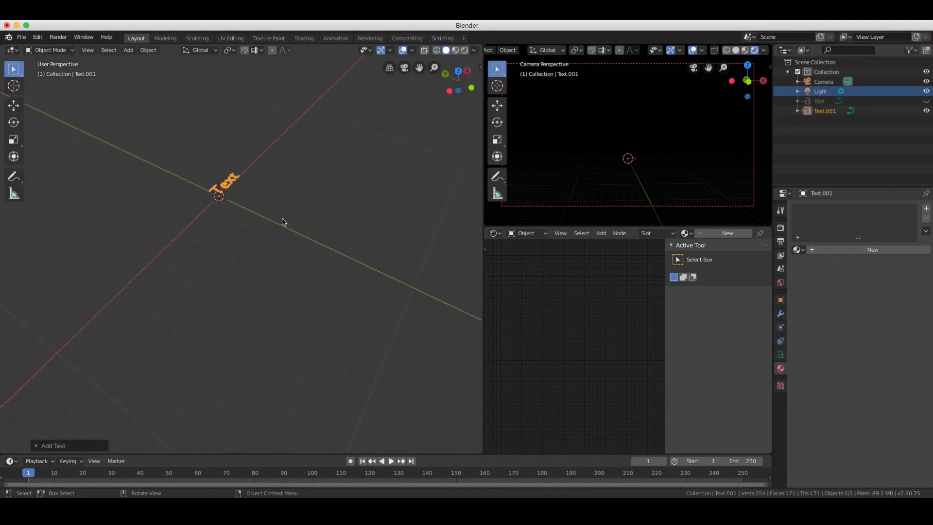
Switch to Top Orthographic view and zoom in on Text.001.
scroll(290, 222, down, 10)
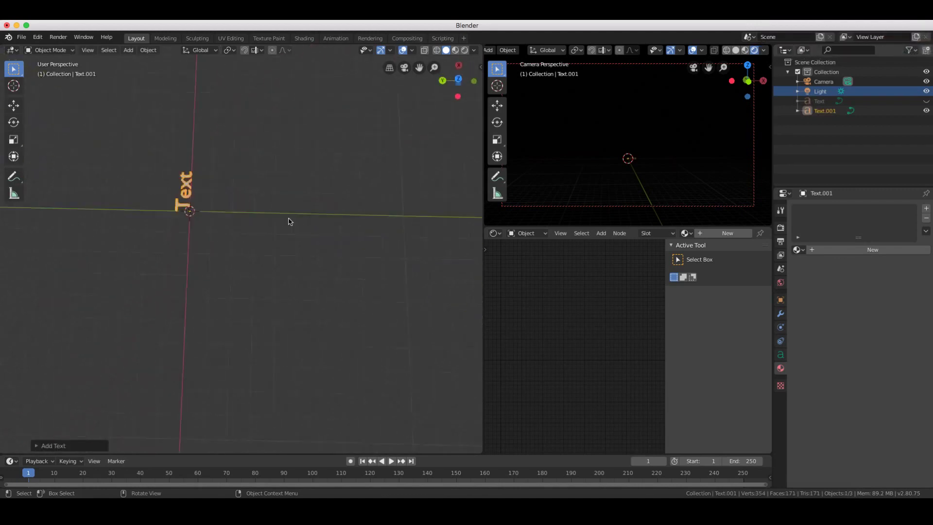
scroll(291, 221, up, 10)
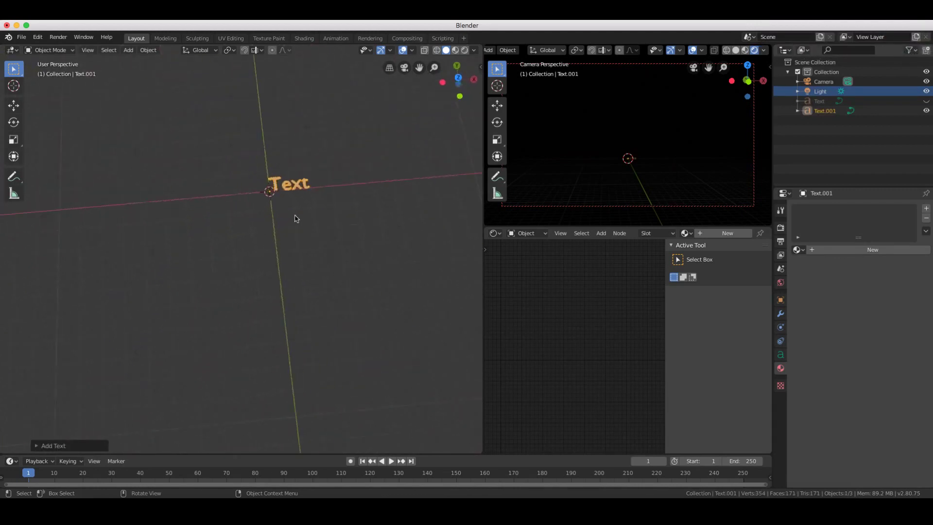
click(458, 78)
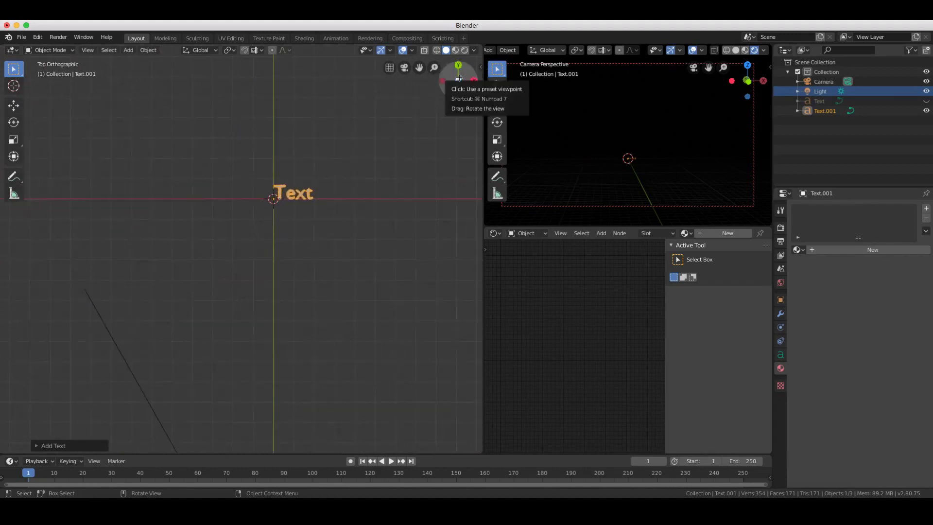
scroll(266, 252, up, 5)
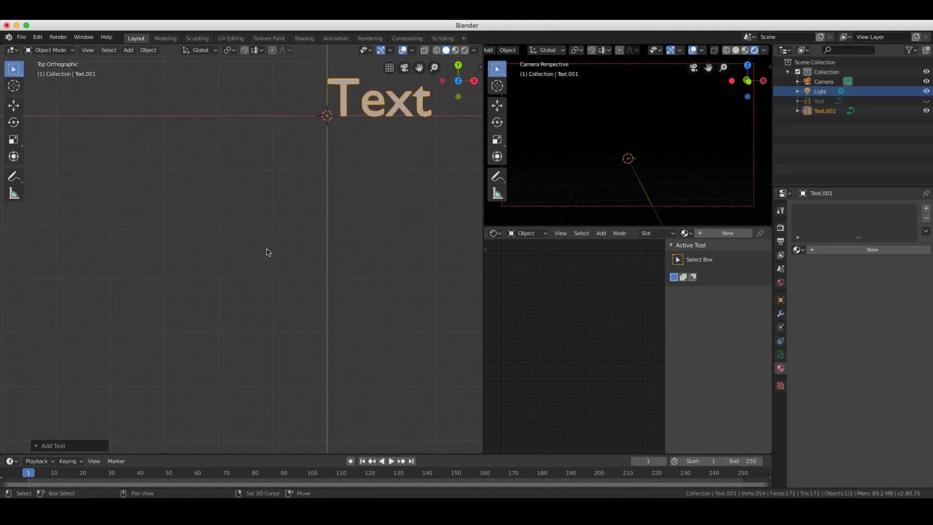
shift+scroll(263, 255, right, 5)
shift+scroll(262, 255, up, 3)
shift+scroll(261, 255, up, 3)
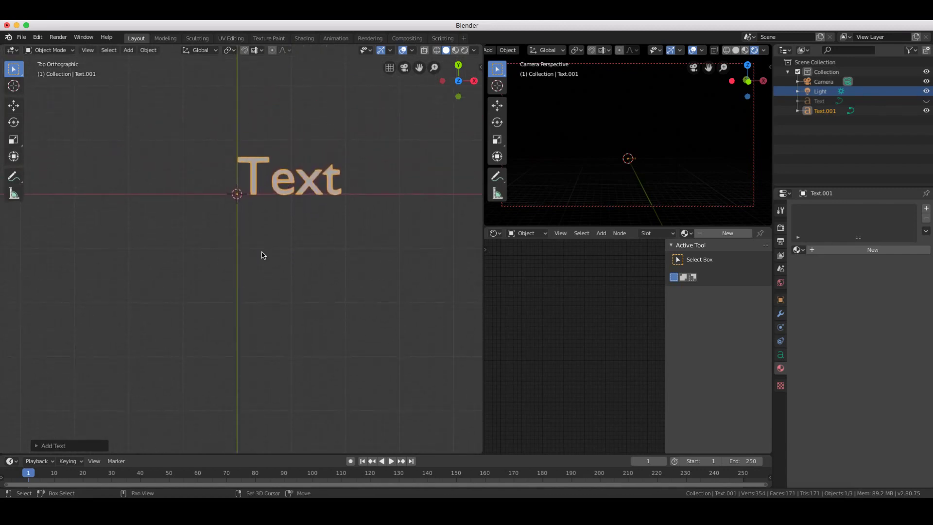
Frame the text in view and switch Text.001 into Edit Mode.
shift+scroll(261, 255, left, 2)
shift+scroll(262, 255, right, 3)
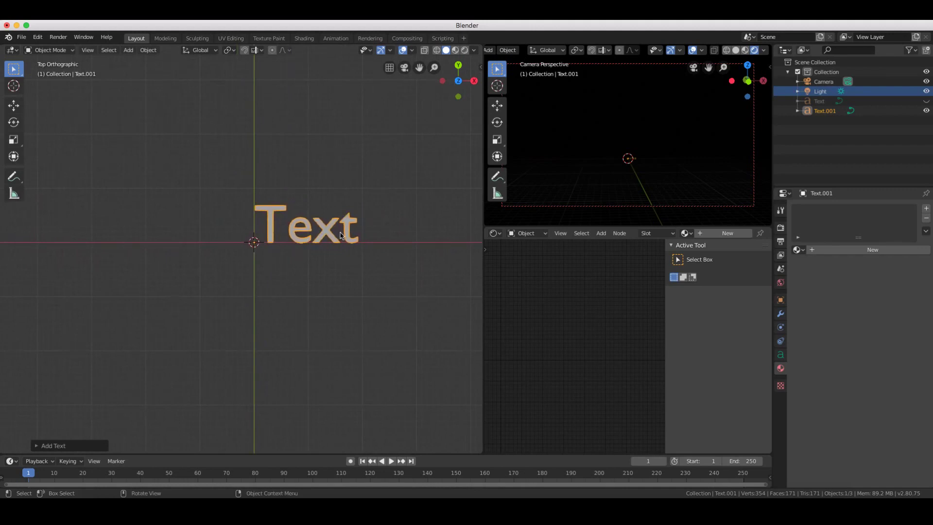
shift+scroll(353, 250, up, 4)
shift+scroll(353, 251, up, 1)
shift+scroll(353, 252, down, 5)
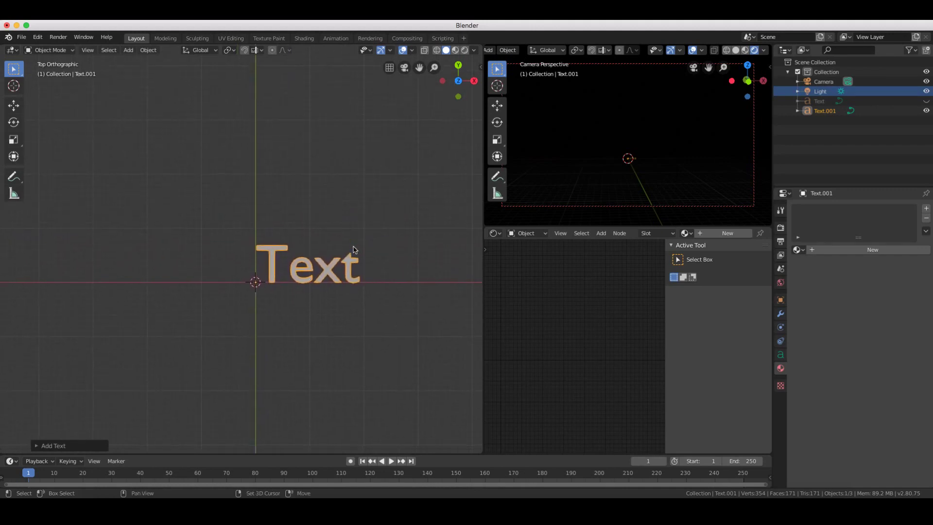
scroll(343, 286, up, 4)
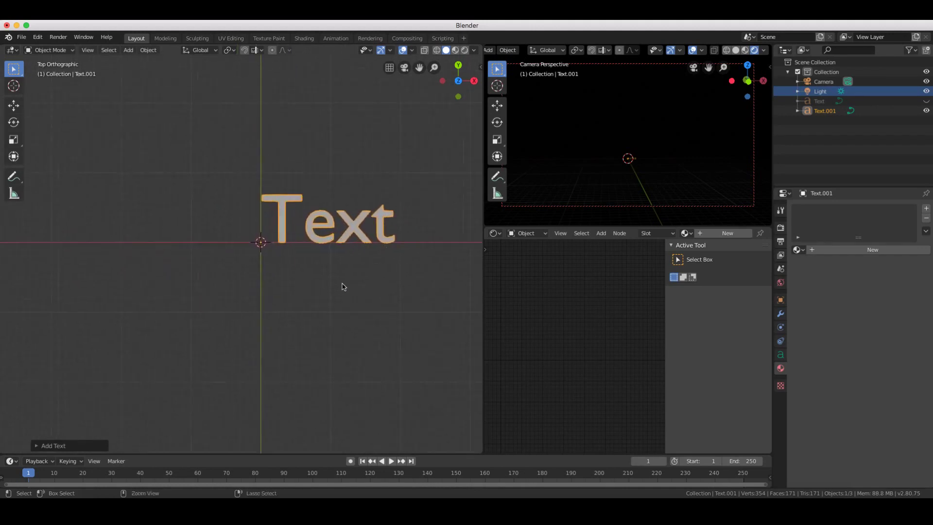
shift+scroll(342, 286, right, 4)
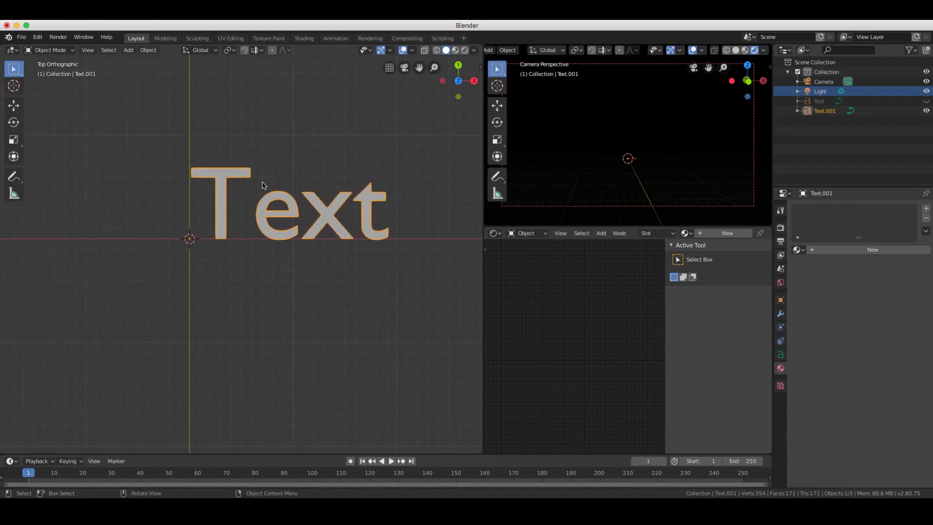
click(49, 50)
click(51, 71)
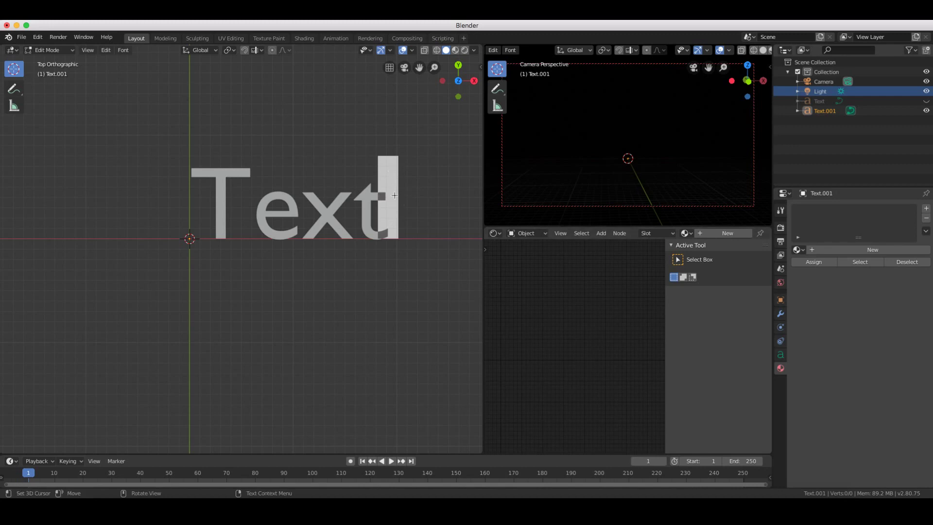
Replace the word 'Text' with 'GREENLIGHT' and return the text object to Object Mode.
key(BackSpace)
key(BackSpace)
key(BackSpace)
key(BackSpace)
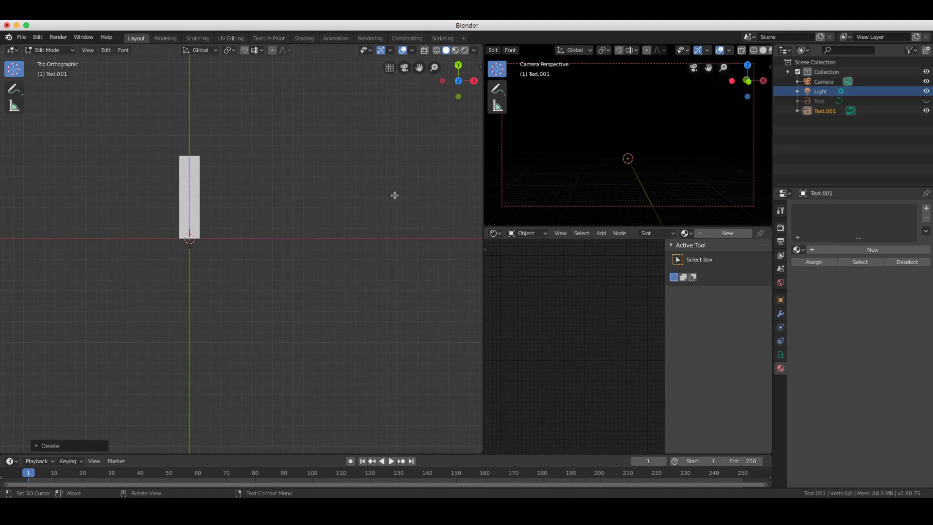
text(G)
text(EE)
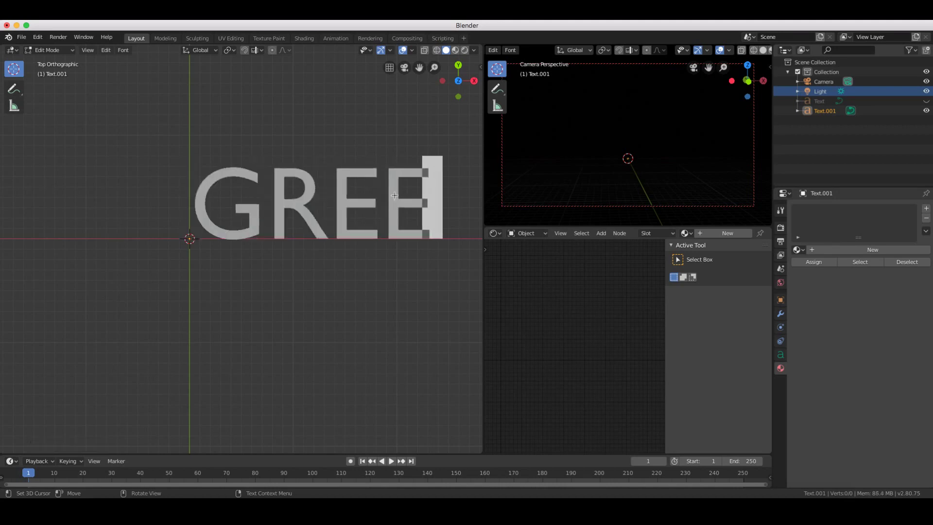
text(N)
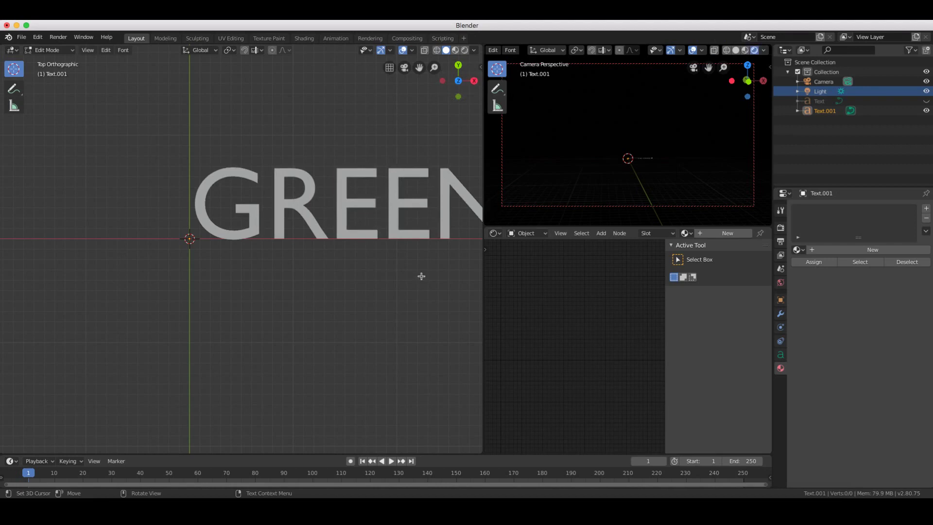
ctrl+scroll(421, 276, up, 3)
scroll(420, 276, down, 4)
text(LIGHT)
scroll(421, 277, down, 2)
scroll(421, 277, up, 2)
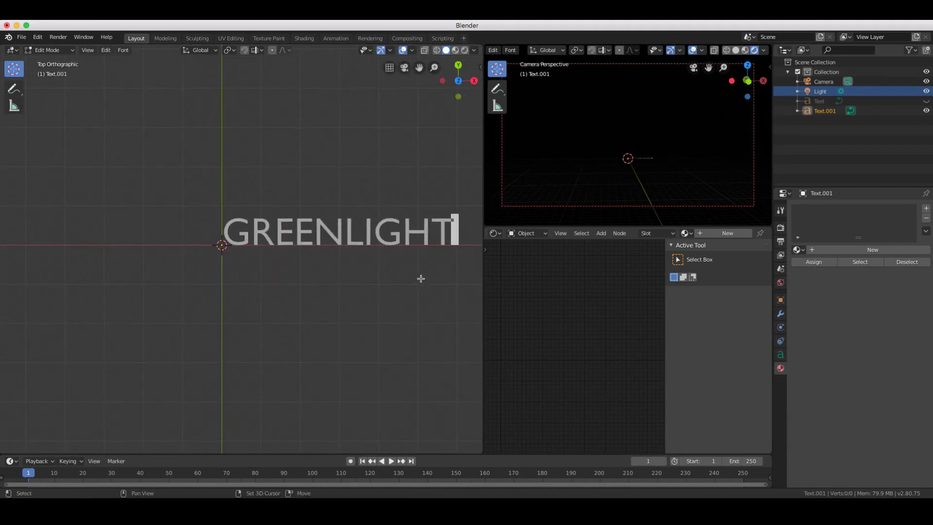
ctrl+scroll(421, 278, down, 5)
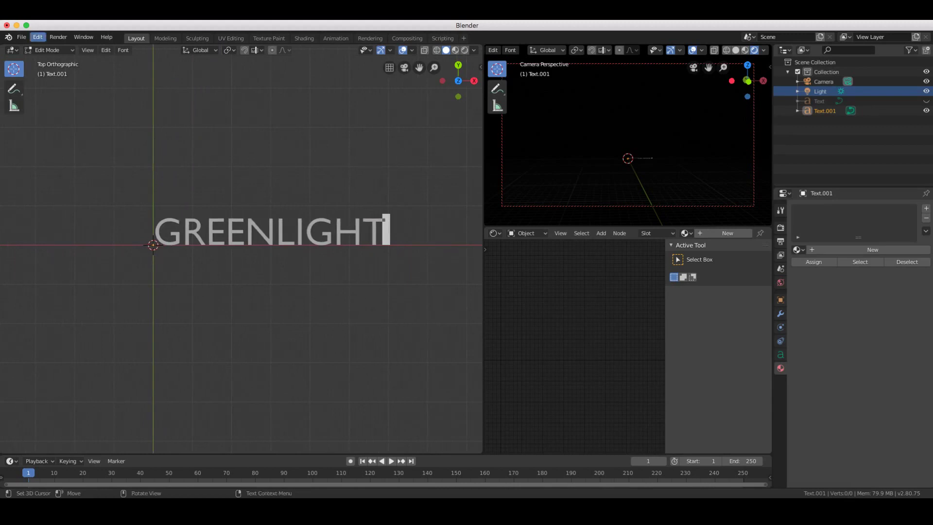
click(48, 50)
click(46, 60)
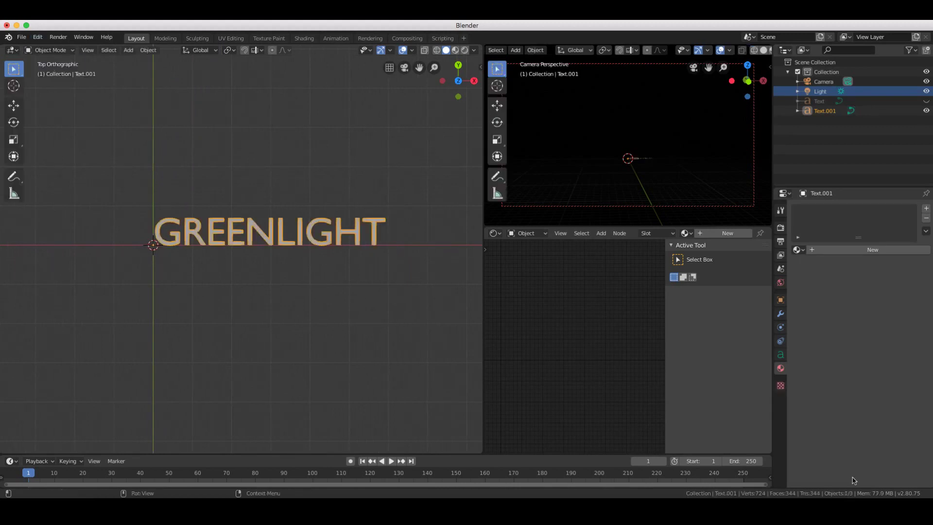
In Left Orthographic view, rotate the GREENLIGHT text about 90° so it stands upright.
scroll(366, 302, down, 5)
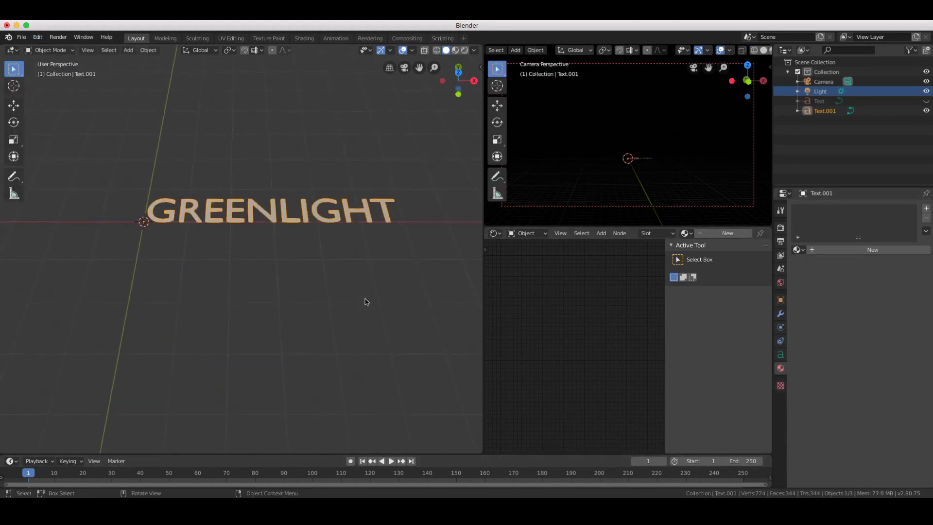
scroll(366, 302, down, 3)
scroll(396, 233, left, 10)
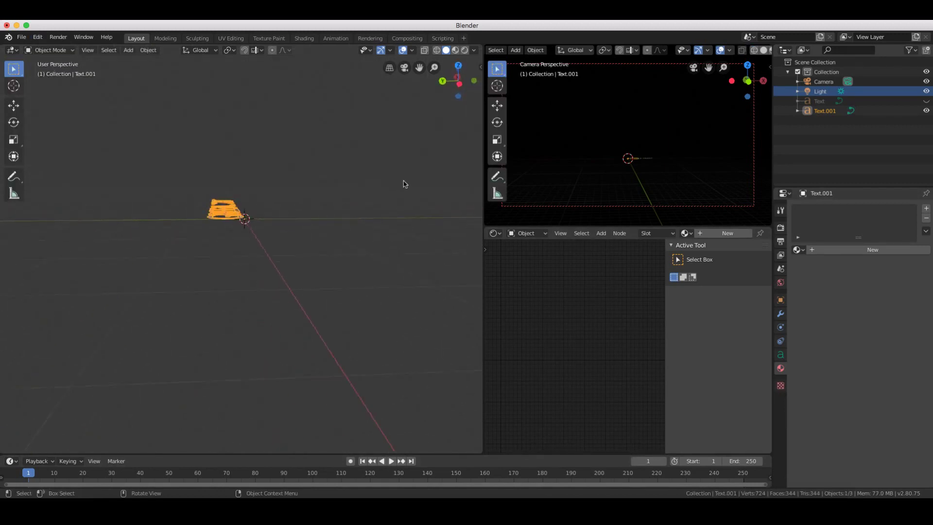
click(460, 83)
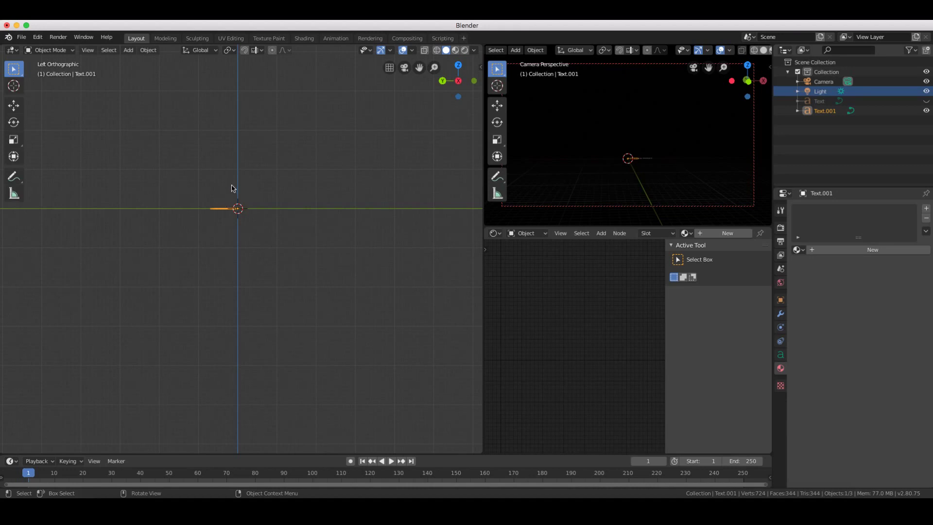
key(r)
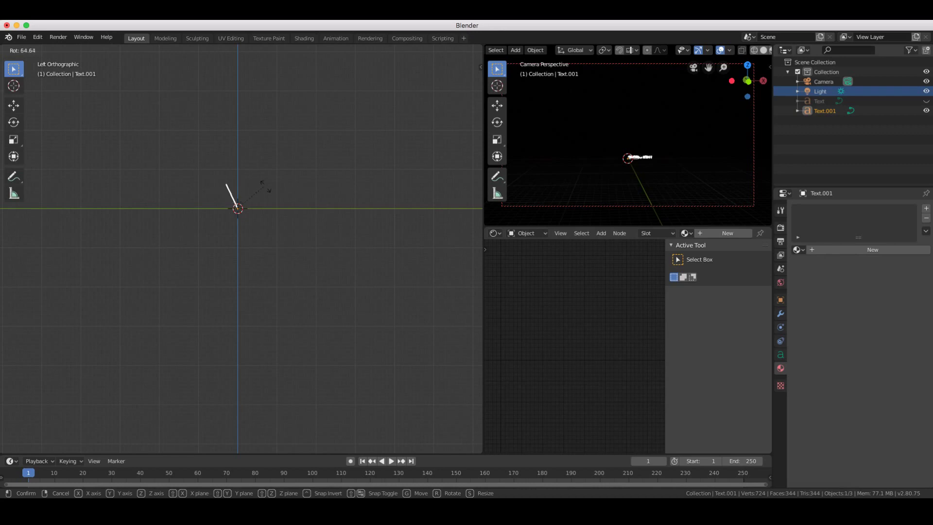
click(302, 191)
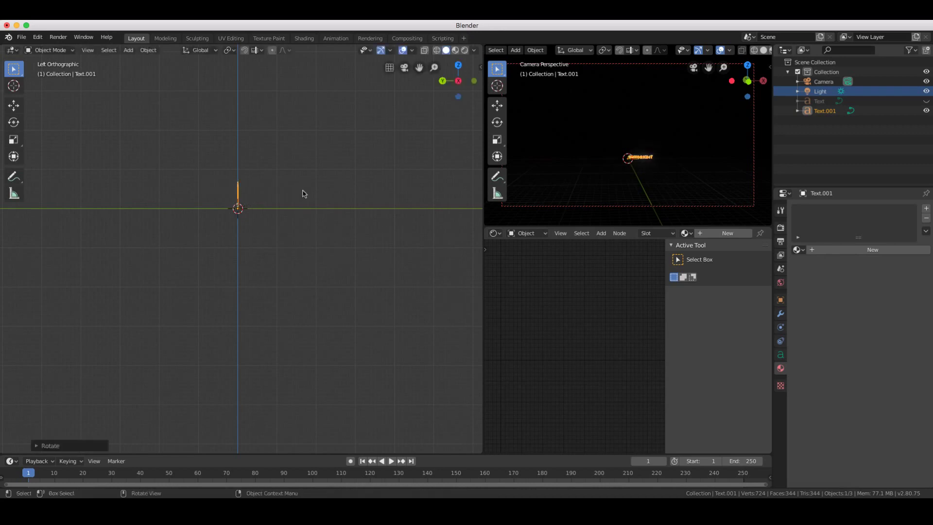
scroll(302, 193, right, 10)
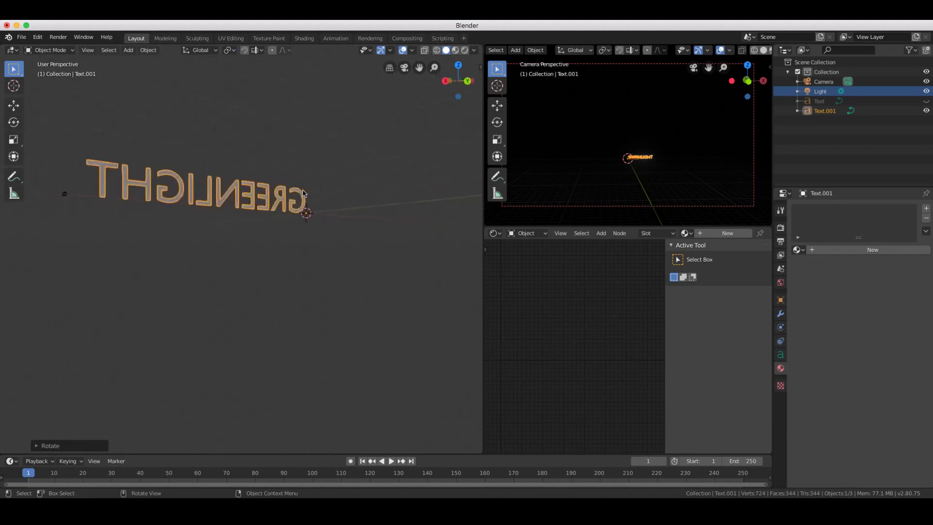
scroll(304, 193, right, 2)
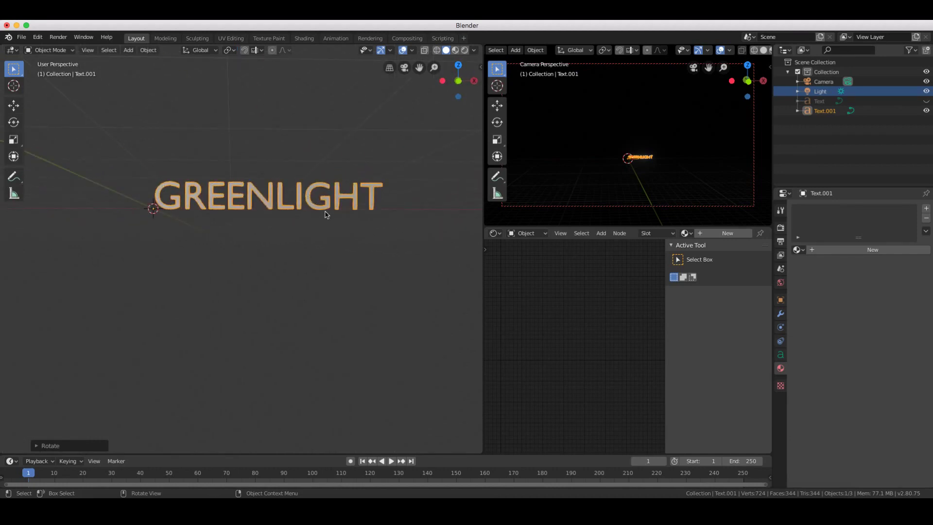
scroll(326, 214, up, 5)
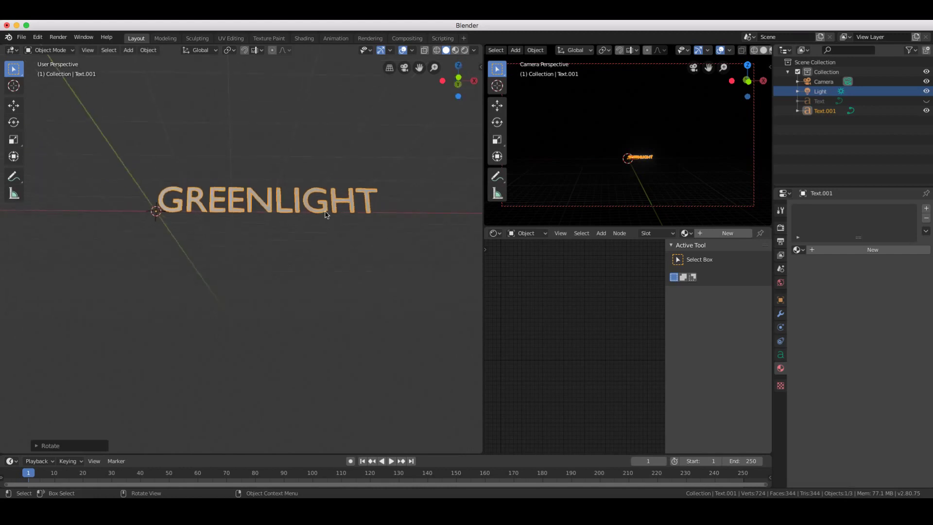
scroll(326, 214, up, 1)
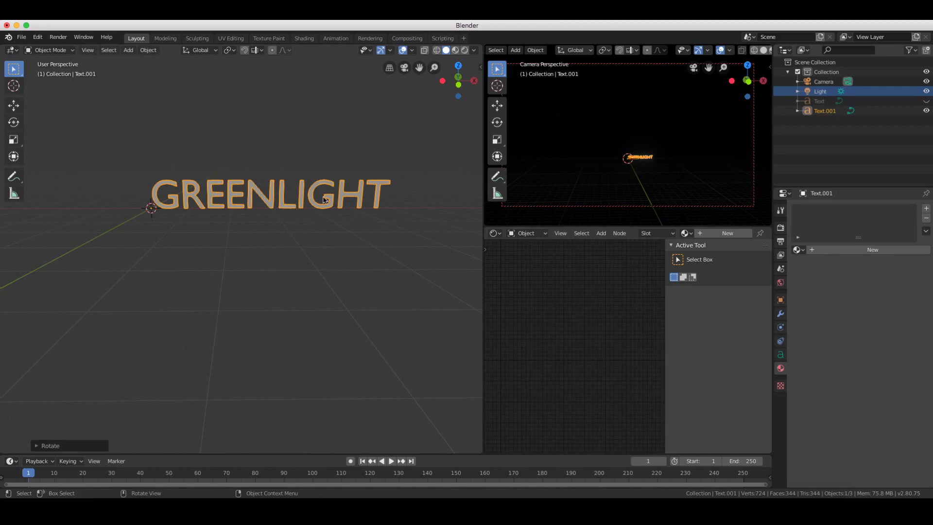
Switch the GREENLIGHT text object into Edit Mode.
scroll(324, 199, left, 10)
scroll(321, 200, right, 10)
scroll(321, 200, right, 5)
click(47, 50)
click(50, 63)
click(48, 50)
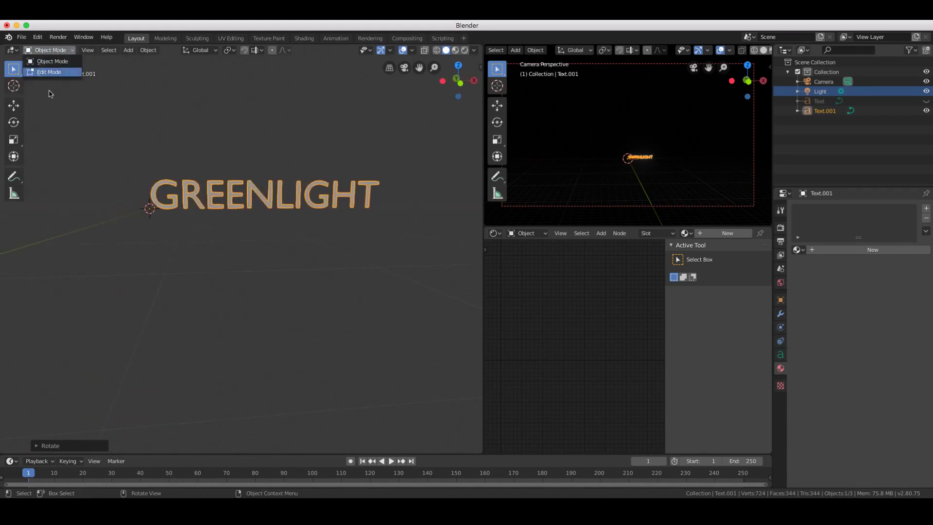
click(58, 77)
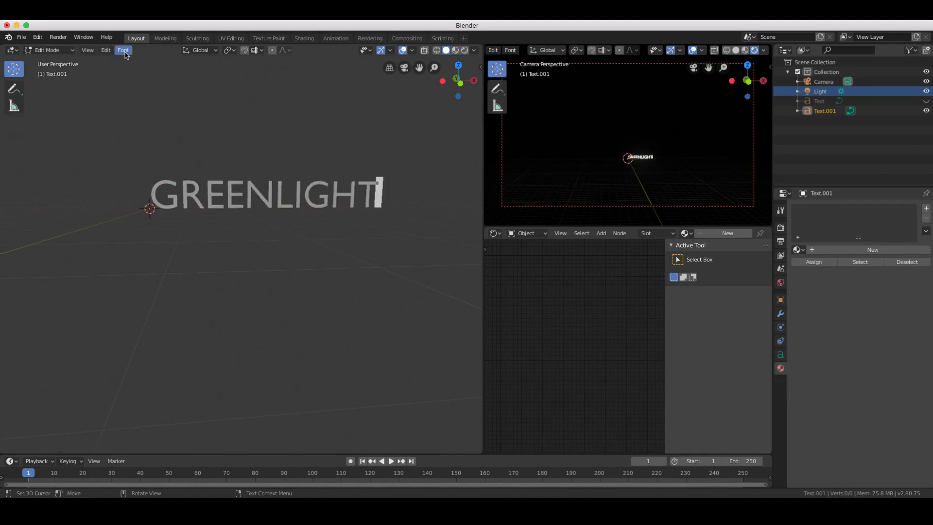
Set the 3D cursor above the text, return to Object Mode, and add new material Material.003.
shift+right_drag(183, 185, 190, 223)
click(136, 205)
right_click(180, 201)
click(206, 128)
click(49, 50)
click(53, 61)
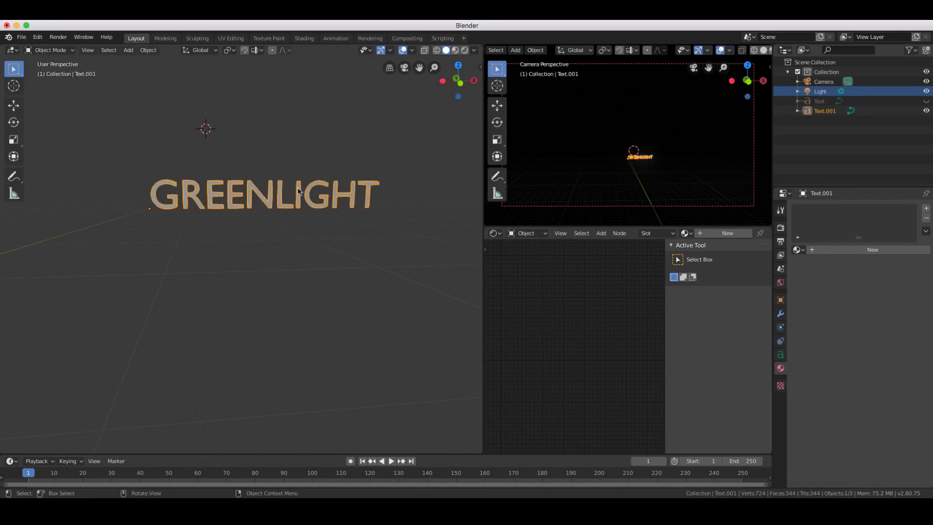
click(867, 252)
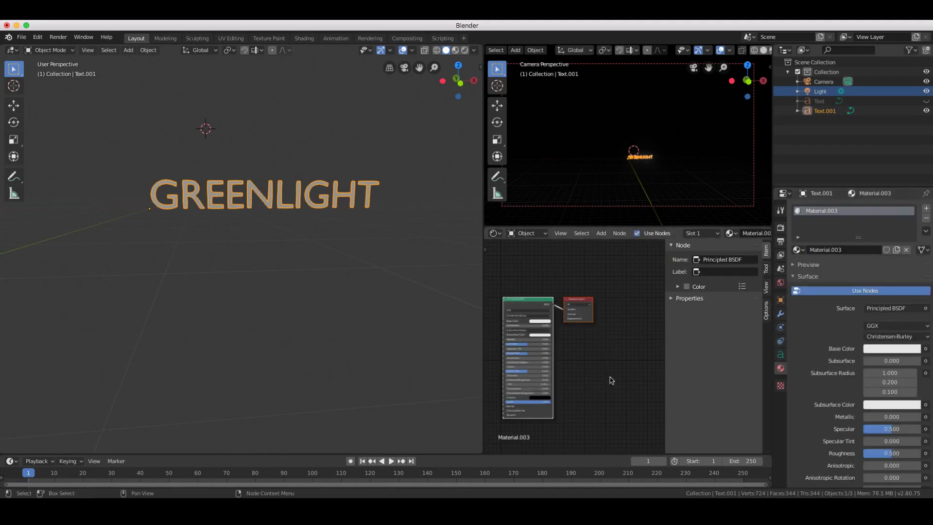
Set the Principled BSDF Base Color to dark green (082D00).
scroll(600, 378, up, 4)
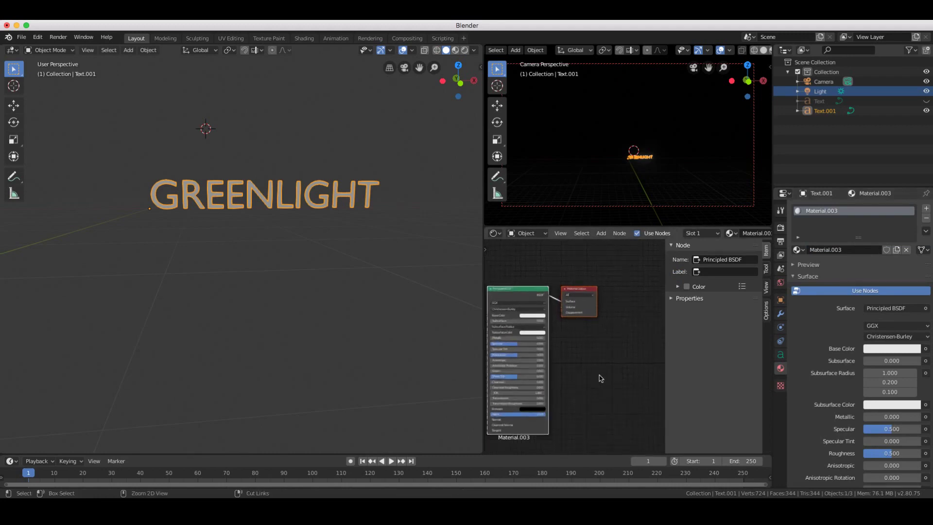
scroll(601, 377, up, 5)
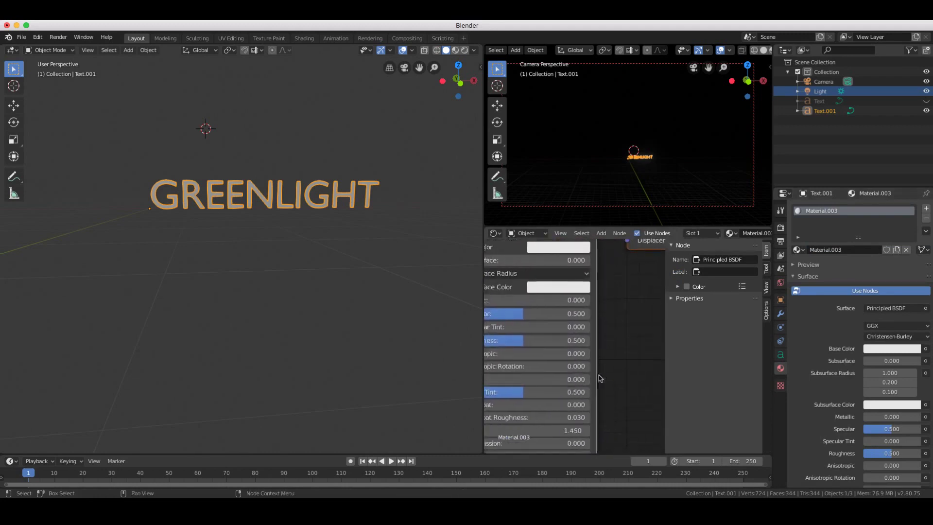
scroll(601, 379, down, 2)
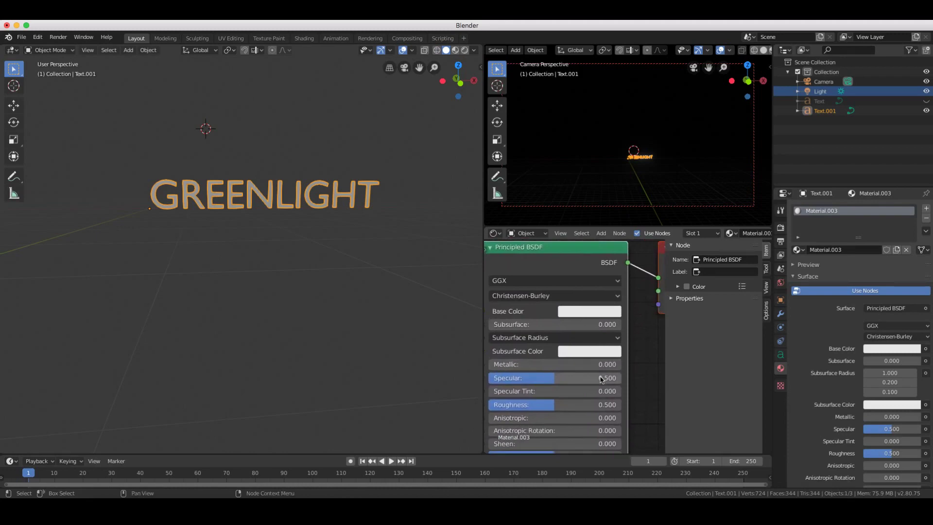
ctrl+scroll(572, 315, right, 1)
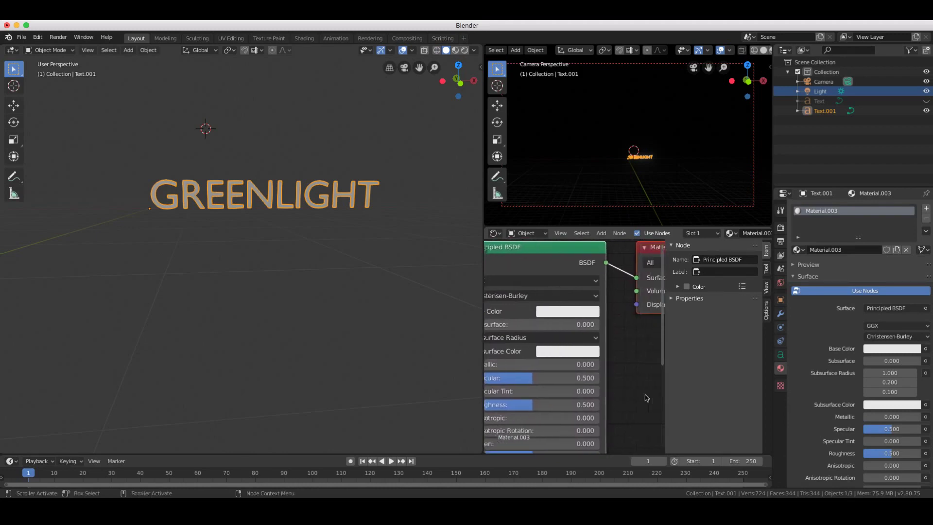
click(572, 314)
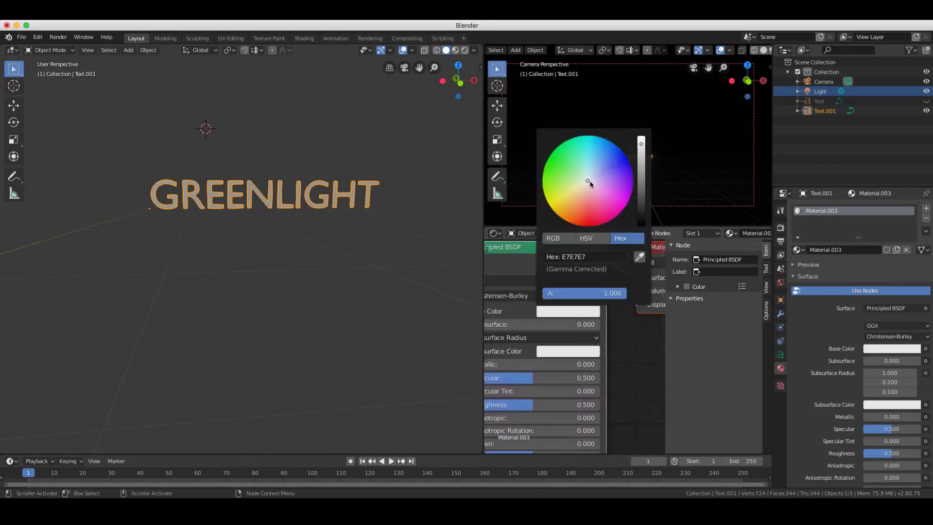
drag(590, 184, 544, 167)
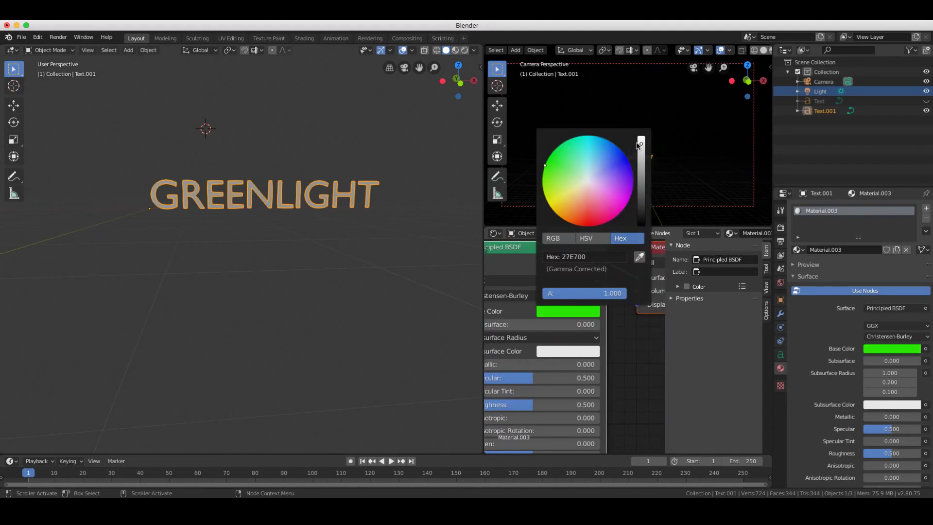
drag(641, 145, 642, 200)
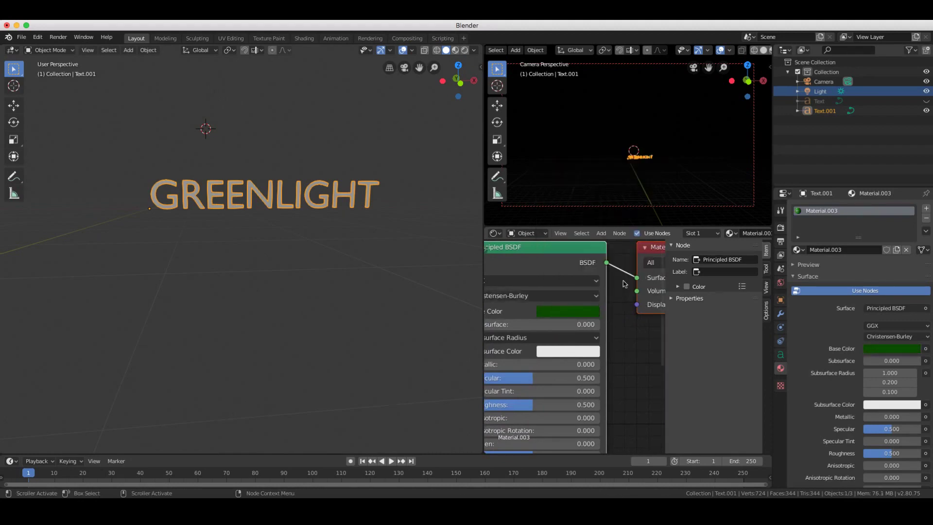
Set the Subsurface Color to light green and deselect the text.
click(556, 351)
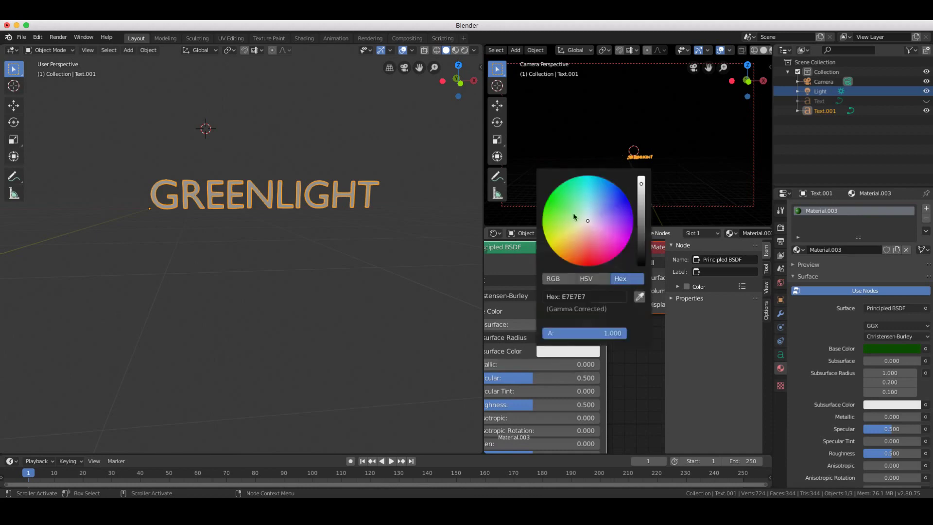
drag(584, 218, 567, 203)
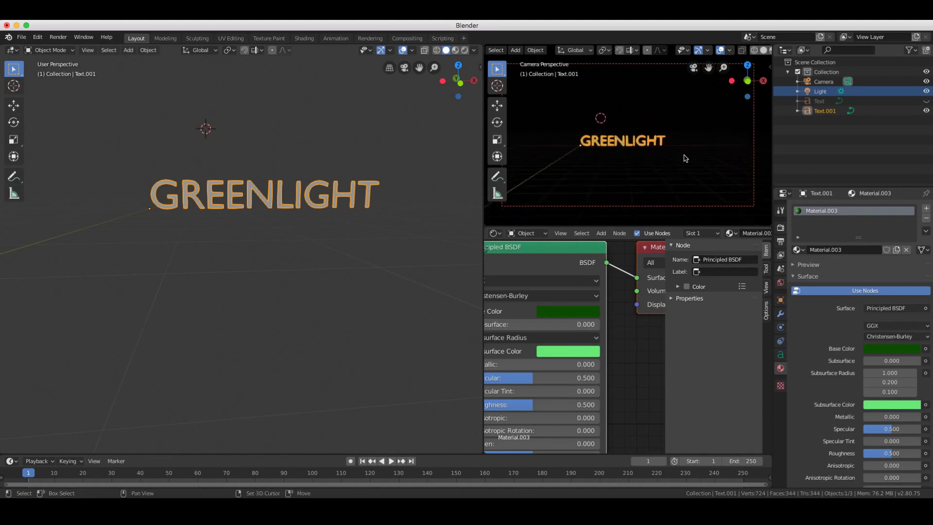
click(362, 258)
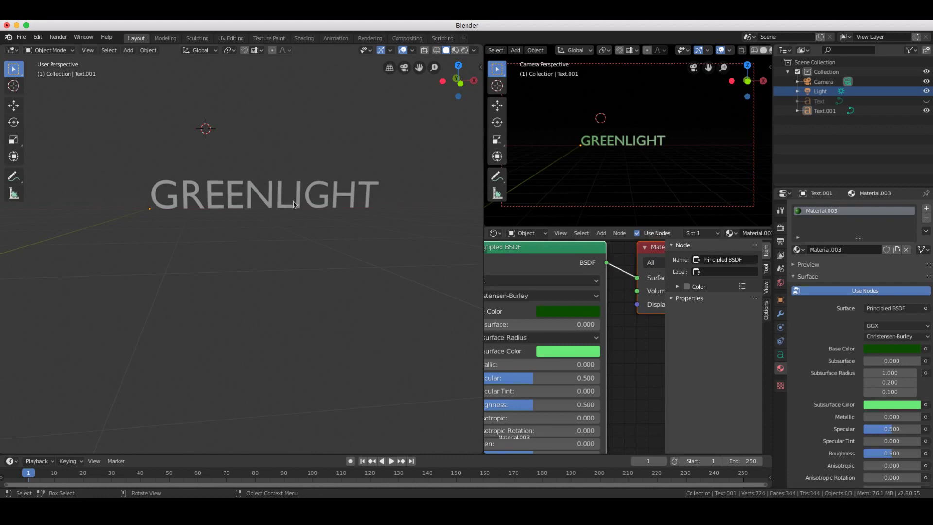
Enter Edit Mode on the text and select the whole word GREENLIGHT.
click(48, 50)
click(48, 71)
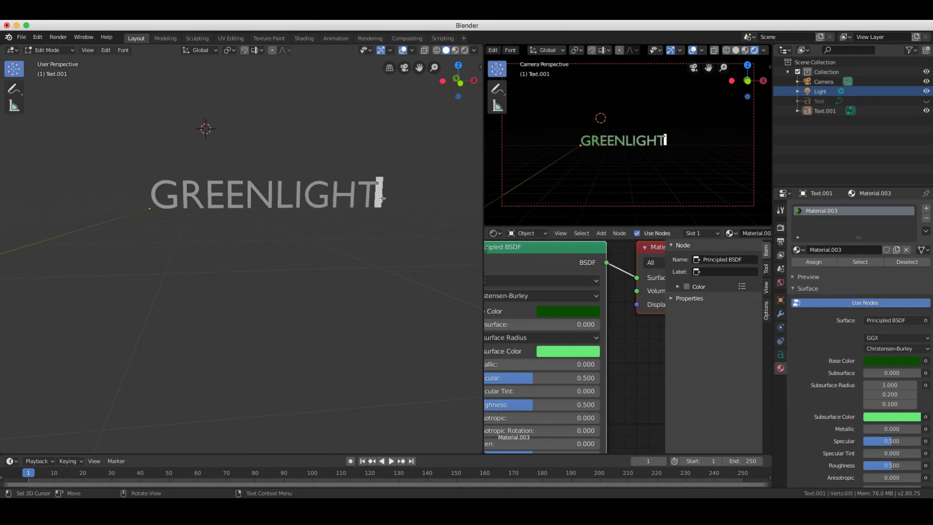
key(shift+Left)
key(shift+Left)
key(shift+Left)
key(shift+Left)
key(shift+Left)
key(shift+Left)
key(shift+Left)
key(shift+Left)
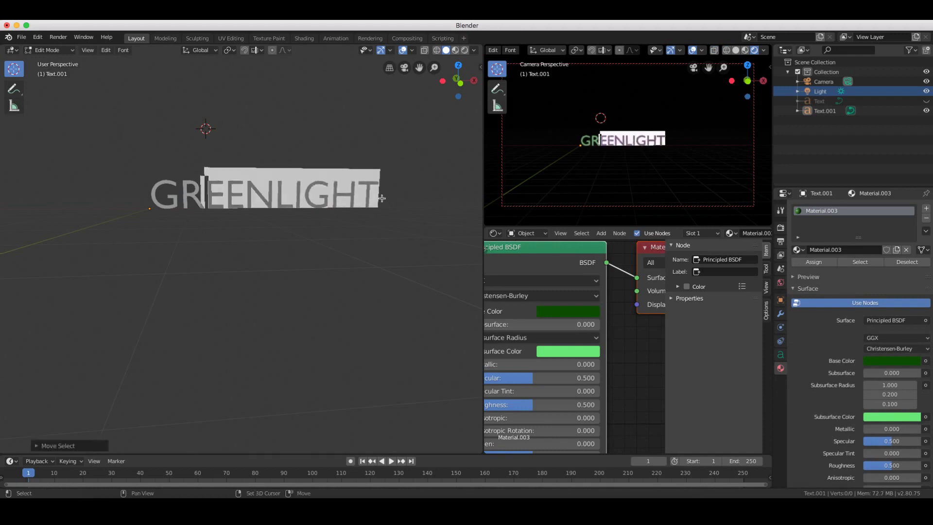
key(shift+Left)
key(shift+Left)
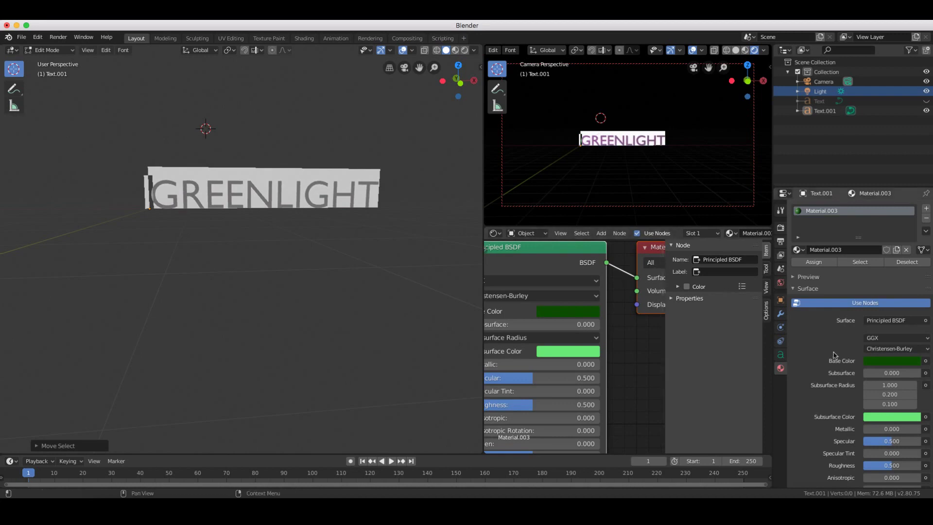
In Object Data properties, expand the Font panel and browse for a new regular font.
click(781, 355)
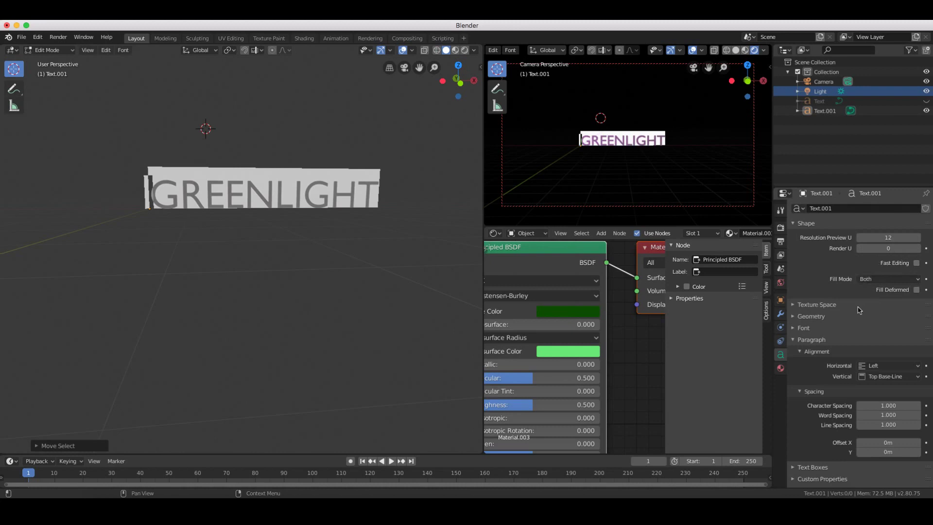
click(800, 307)
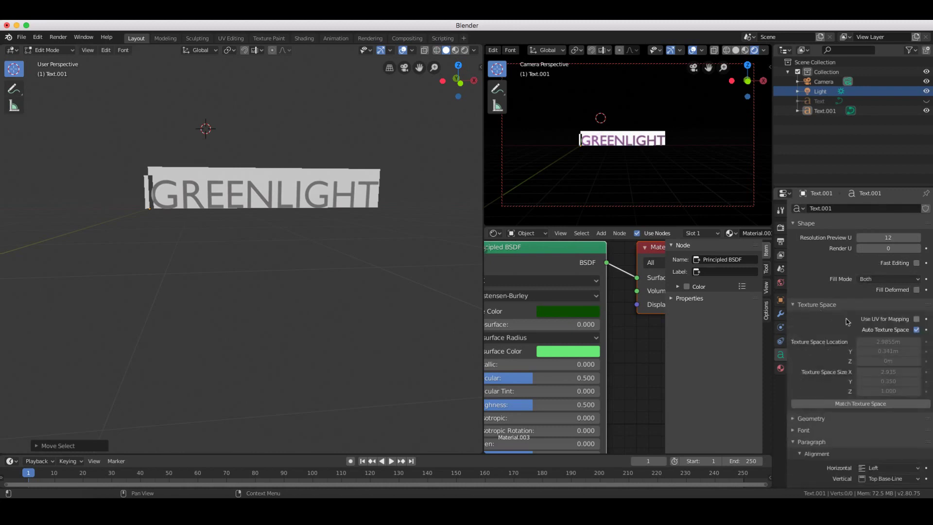
click(797, 305)
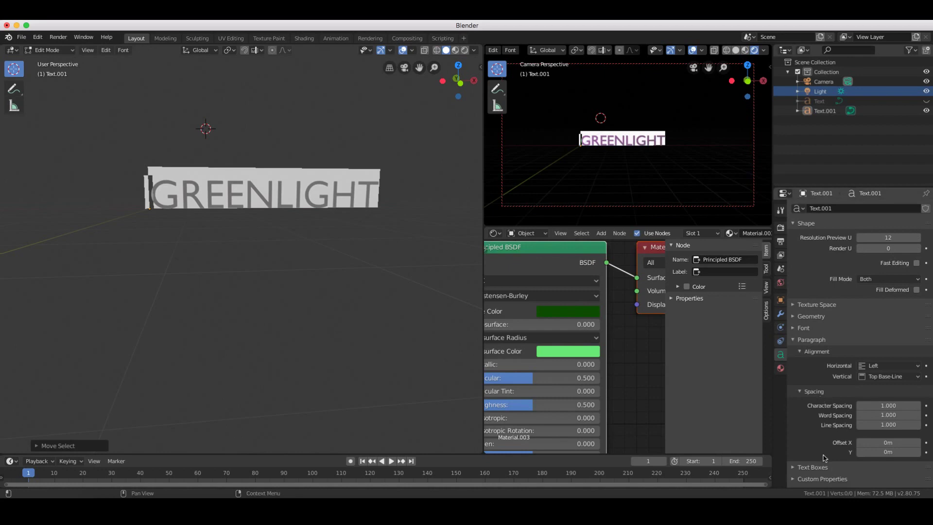
click(794, 327)
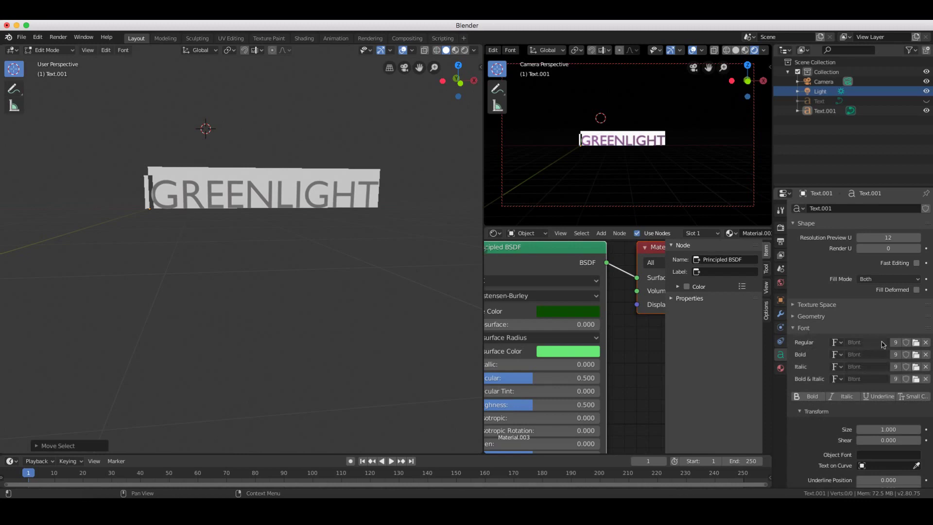
click(915, 342)
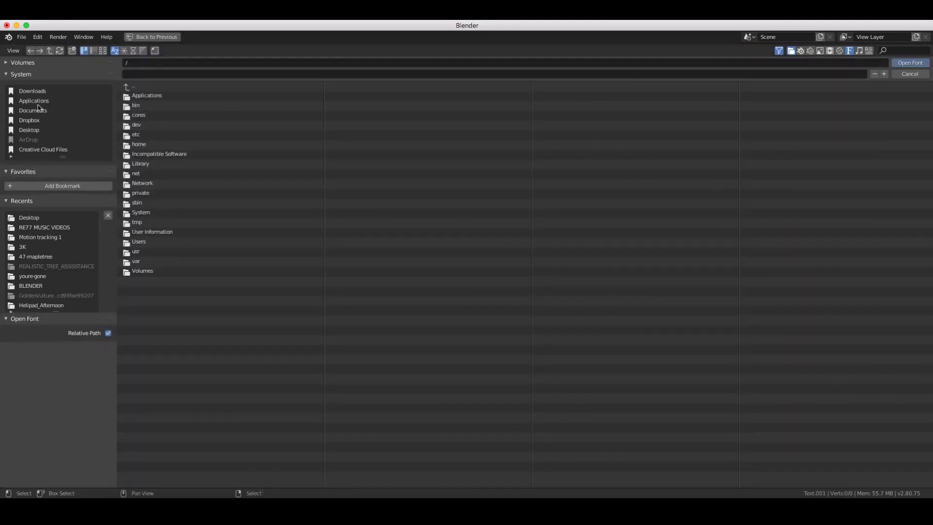
click(27, 130)
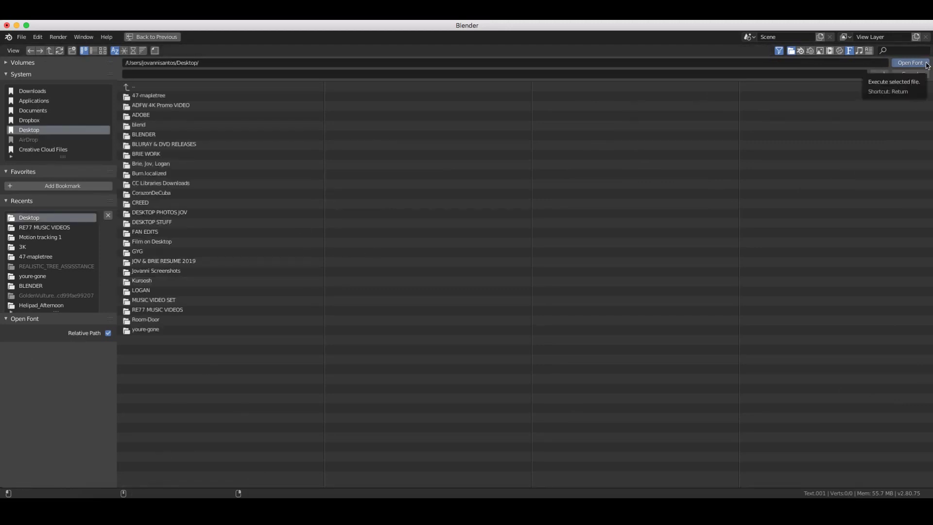
click(909, 62)
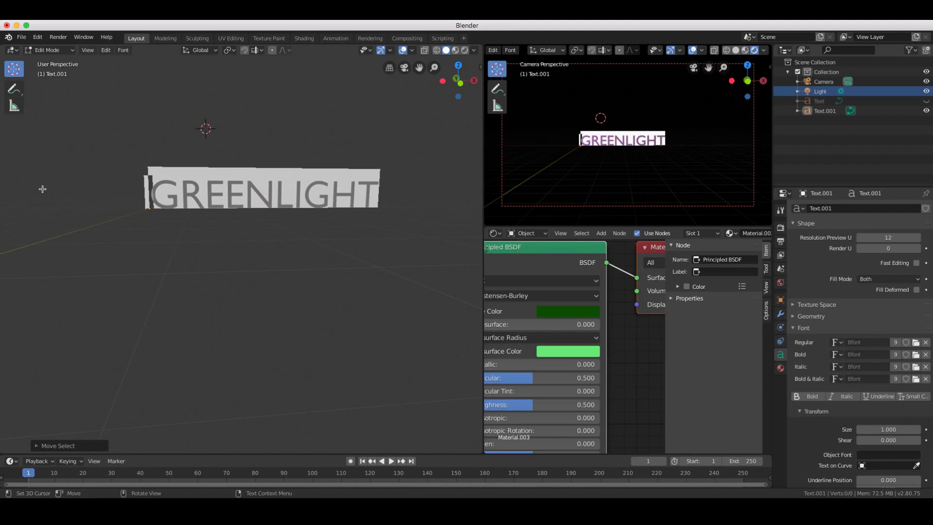
Turn Bold and Italic on for the text, then switch both off again.
click(820, 397)
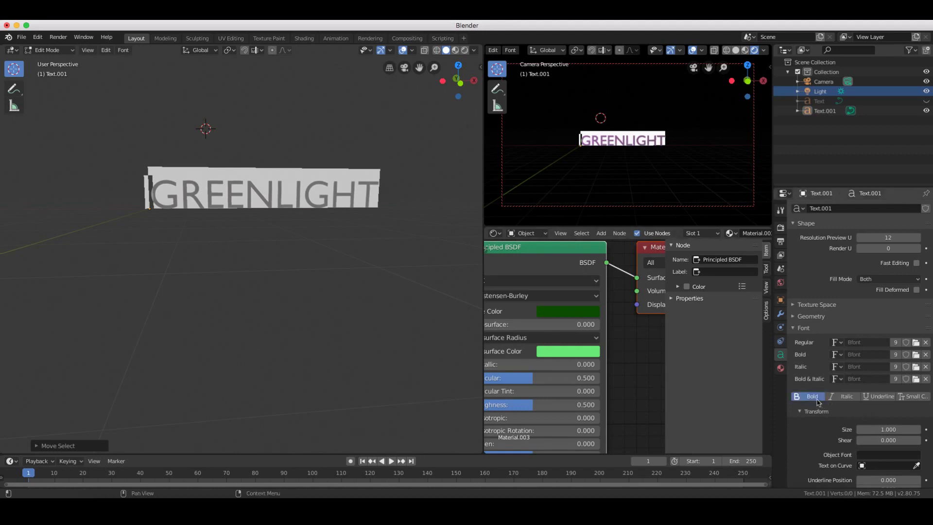
click(846, 397)
click(301, 320)
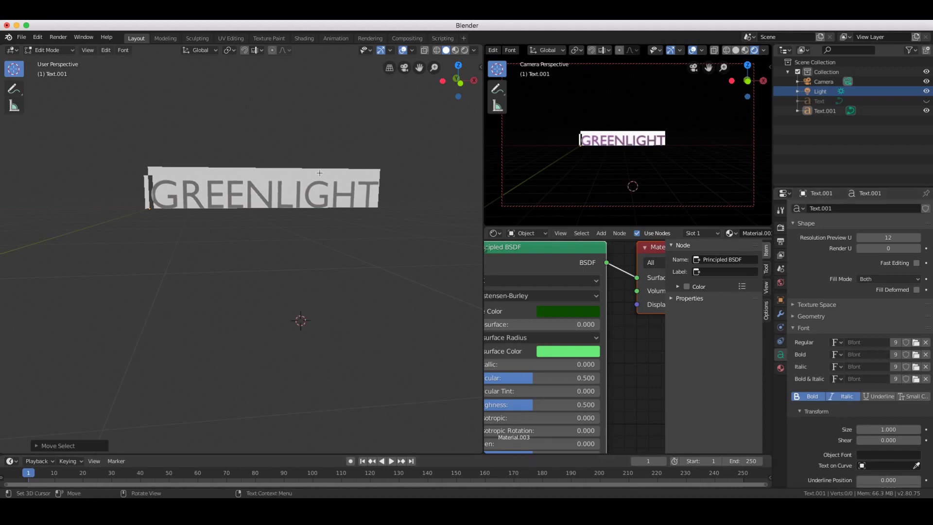
click(340, 183)
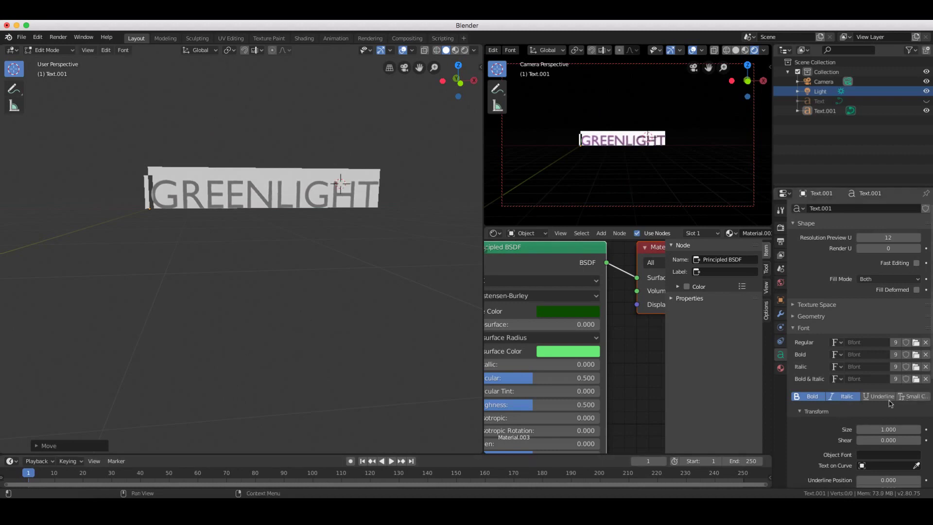
click(843, 398)
click(804, 399)
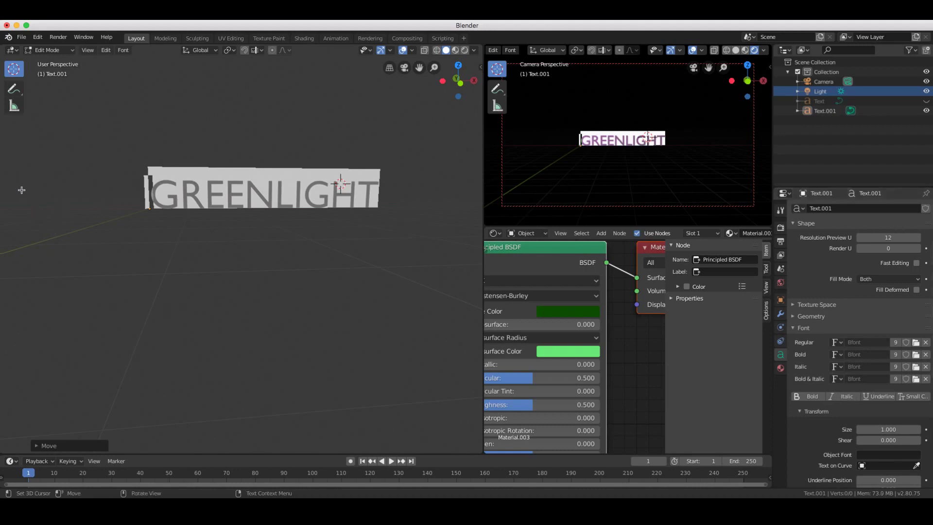
Place the 3D cursor below and left of the GREENLIGHT text.
click(380, 271)
click(211, 242)
click(49, 50)
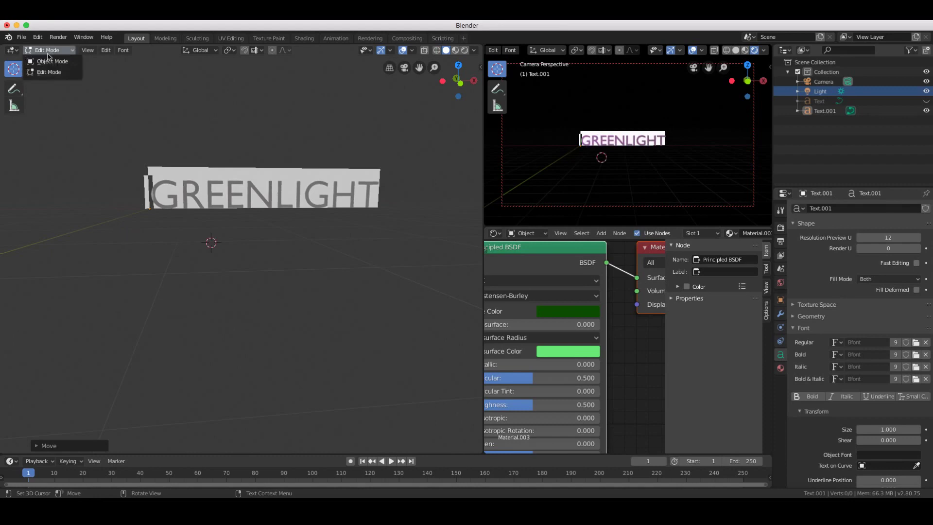
Return GREENLIGHT to Object Mode, preview the Modeling and Sculpting workspaces, then return to Layout.
click(47, 60)
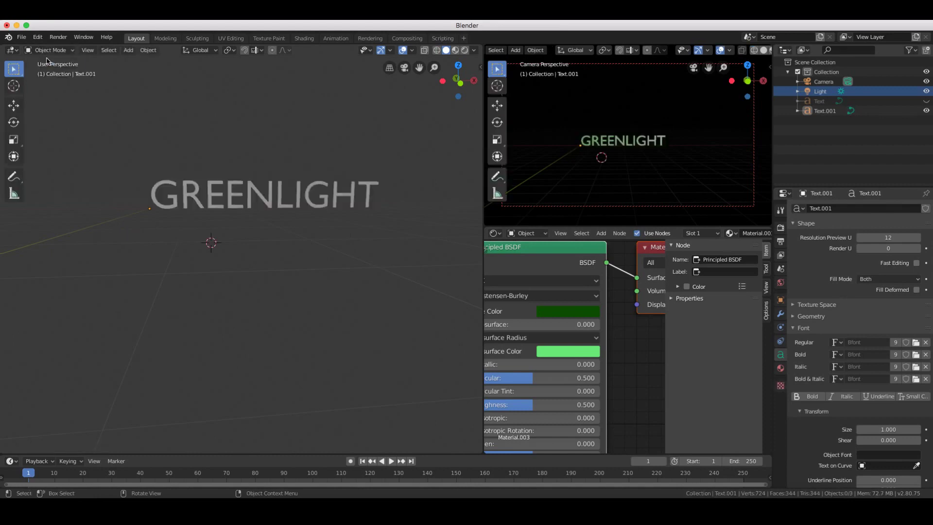
click(171, 188)
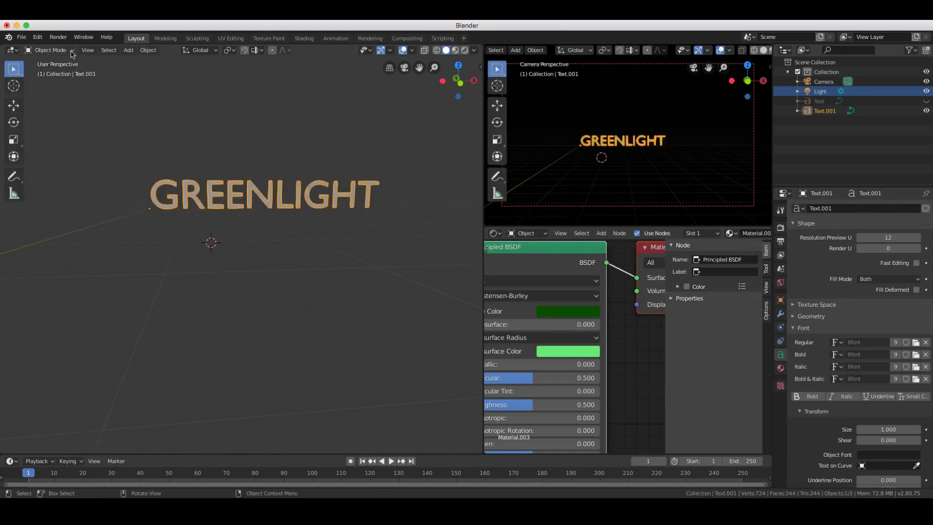
click(165, 38)
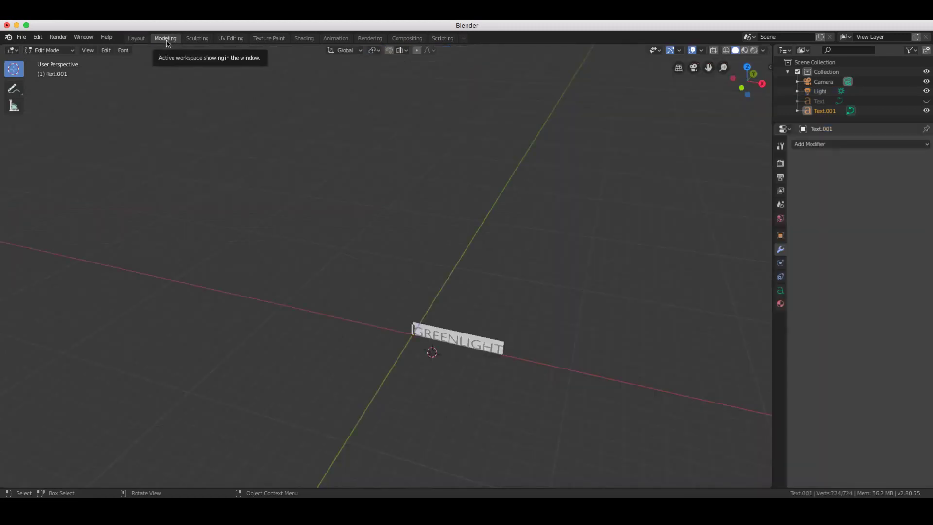
click(202, 40)
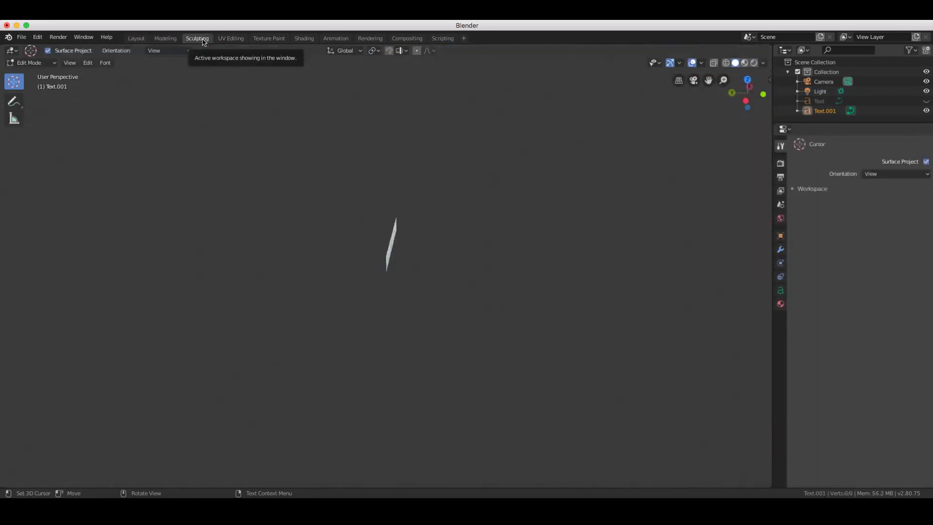
click(165, 39)
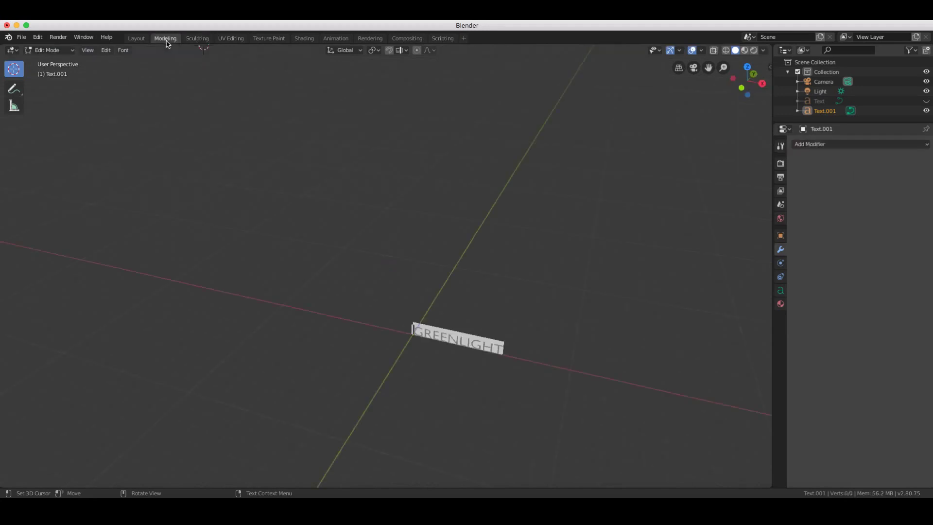
click(136, 39)
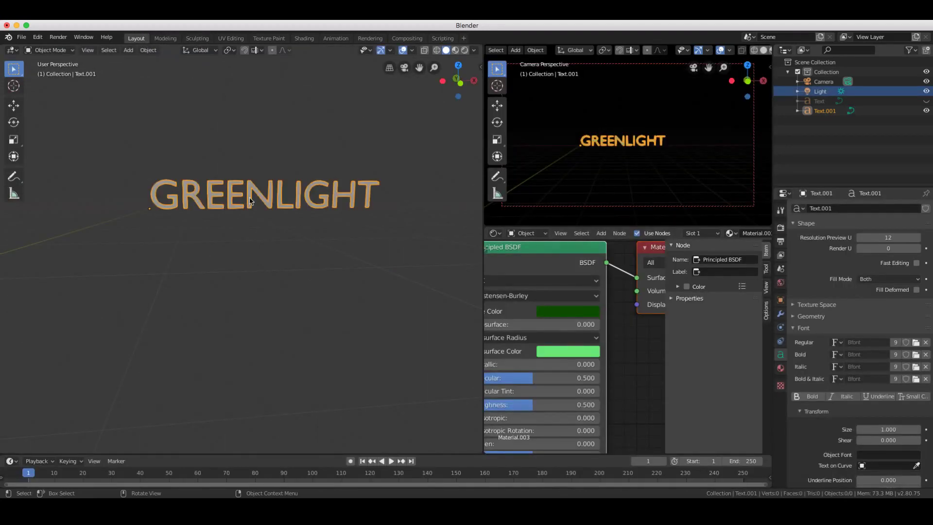
scroll(291, 244, left, 10)
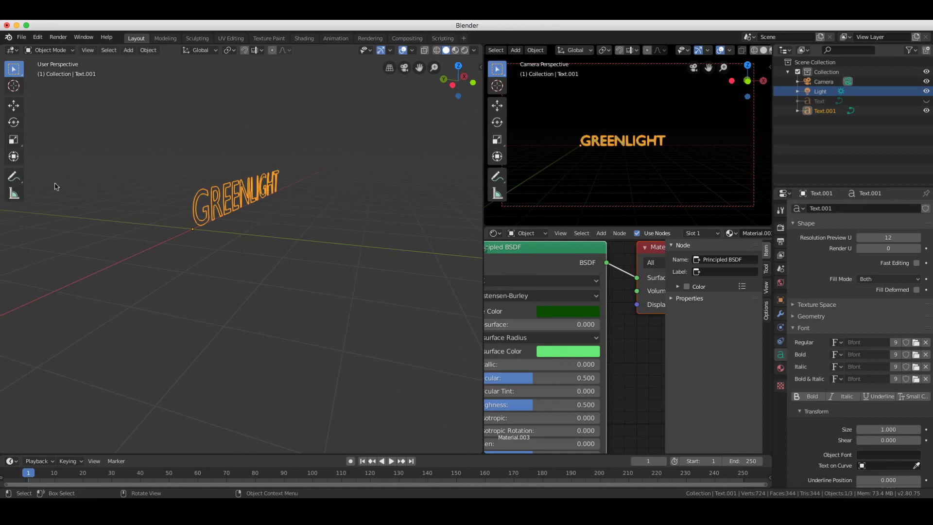
click(51, 50)
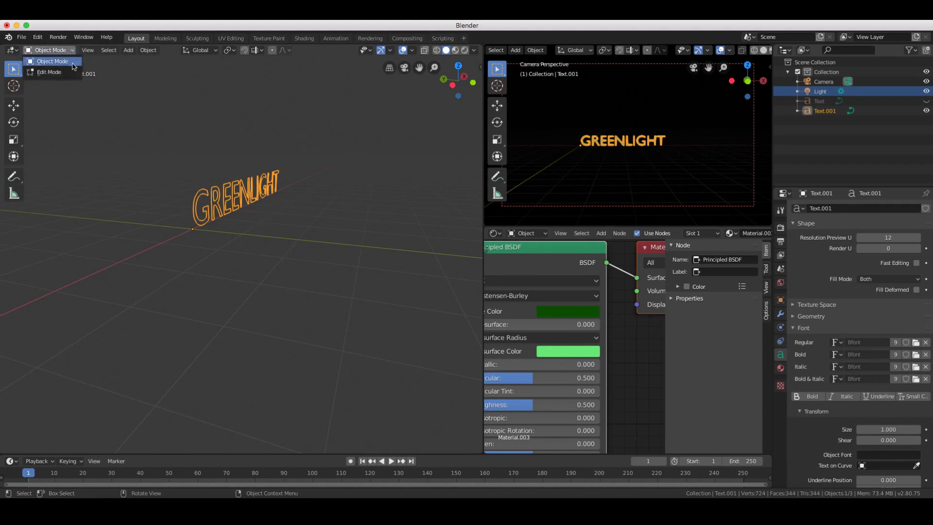
Put the text in Edit Mode, set the 3D cursor below it, and move the caret to the end.
click(48, 71)
drag(260, 267, 264, 218)
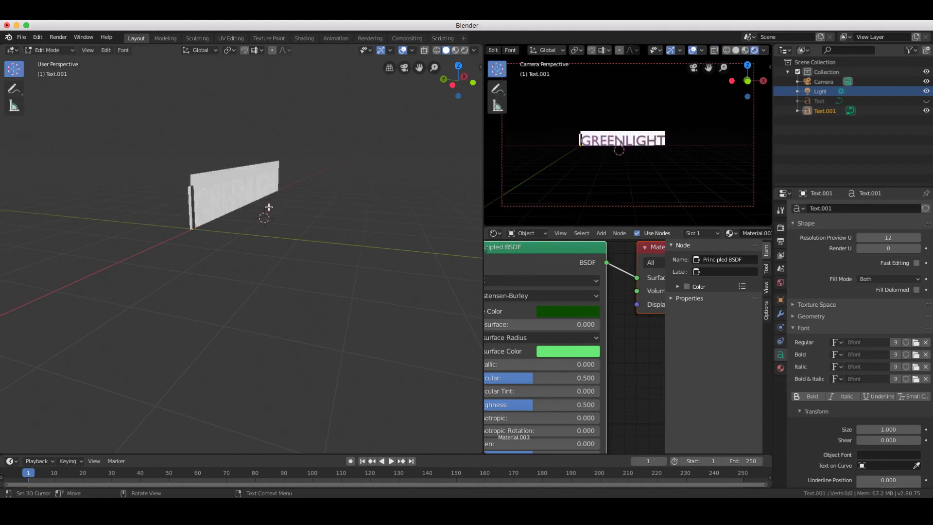
right_click(197, 232)
click(125, 162)
key(shift+Right)
key(shift+Right)
key(shift+Right)
key(shift+Right)
key(shift+Right)
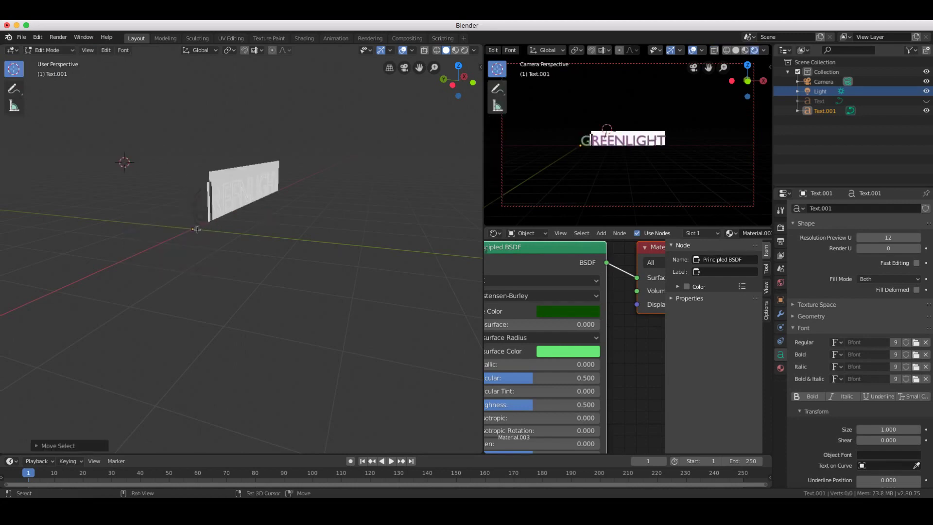
key(shift+Right)
key(shift+Right)
key(shift+Right)
key(shift+Right)
key(shift+Right)
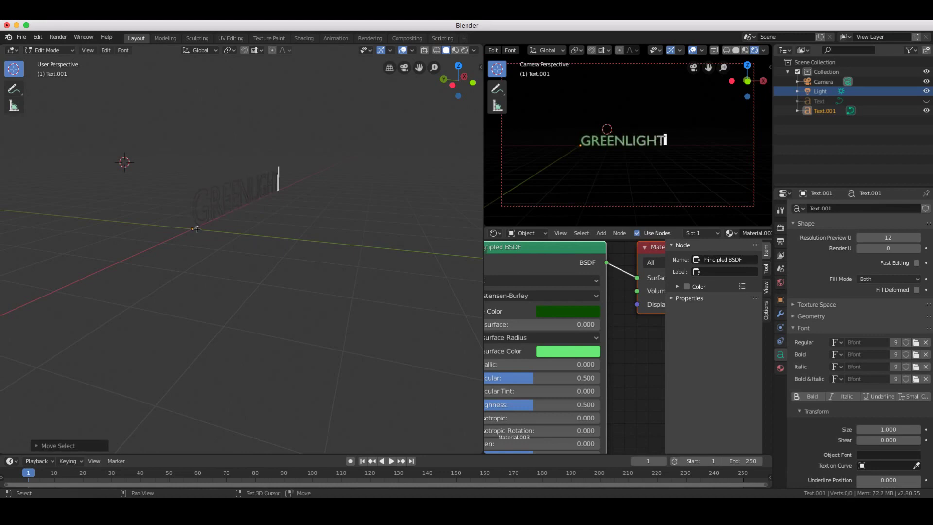
Orbit the view behind the text and activate the Annotate tool.
middle_drag(214, 222, 233, 223)
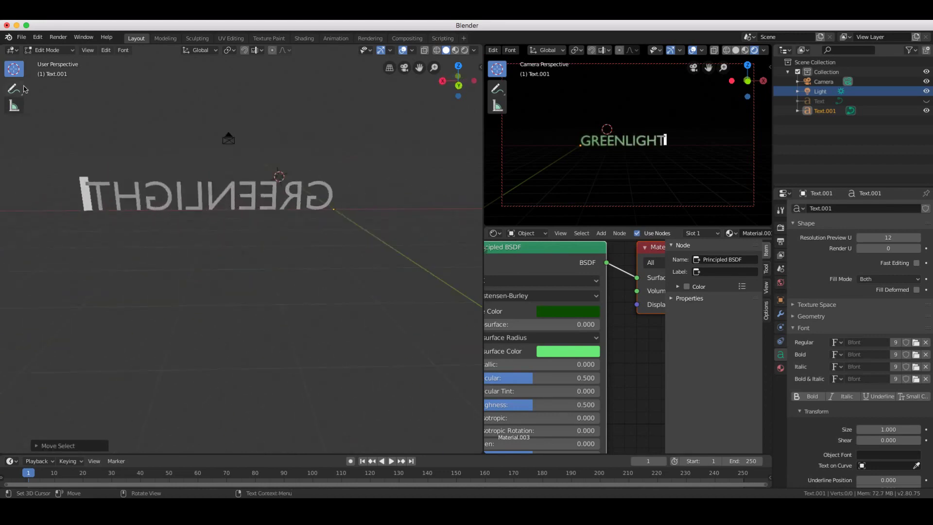
click(14, 89)
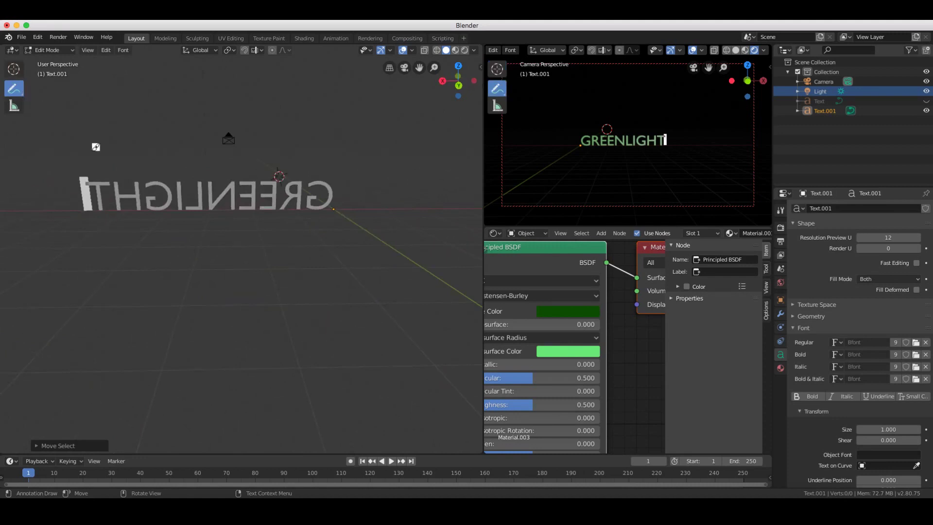
scroll(96, 147, left, 10)
scroll(95, 147, left, 10)
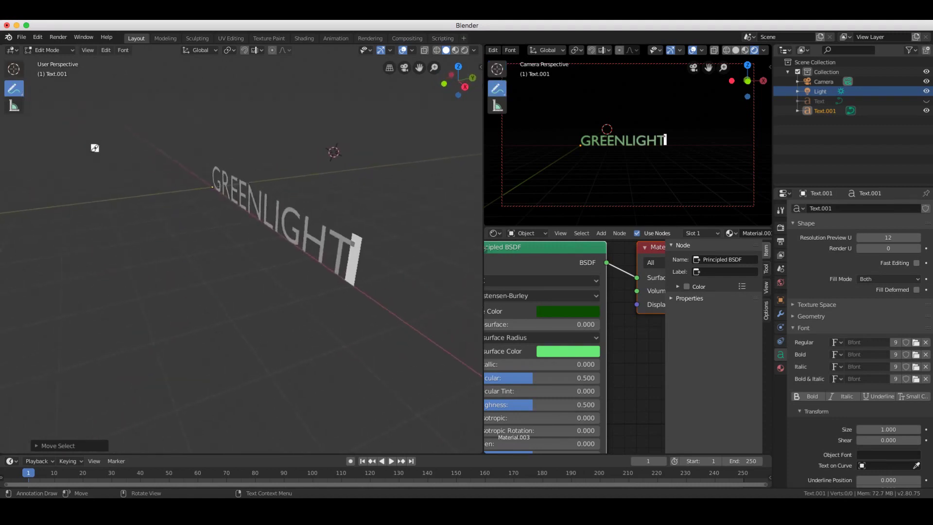
scroll(95, 148, left, 2)
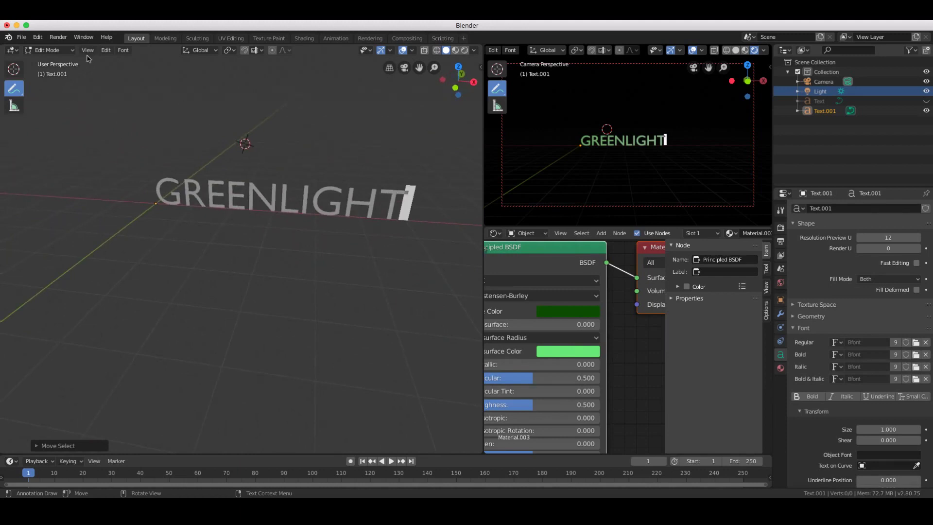
click(202, 51)
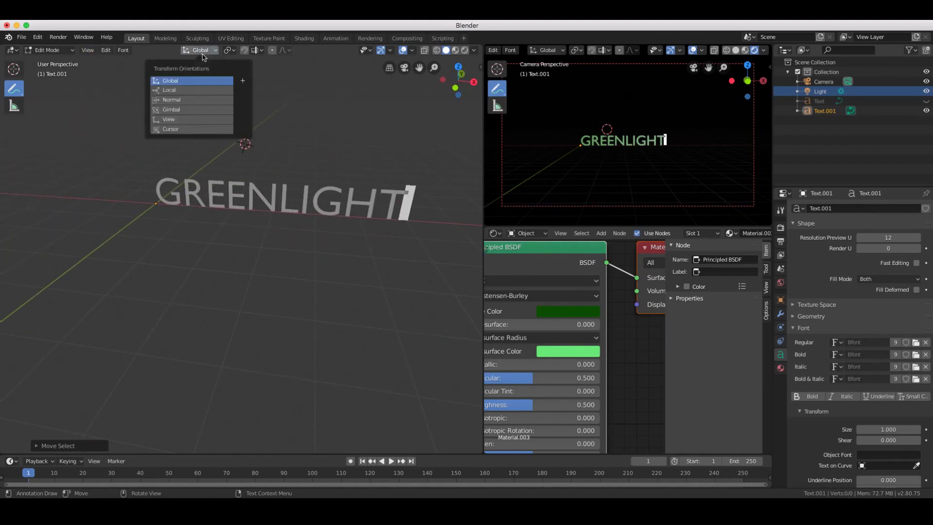
Set Transform Orientation to Local and toggle the text to Object Mode and back to Edit Mode.
click(203, 92)
click(58, 50)
click(68, 64)
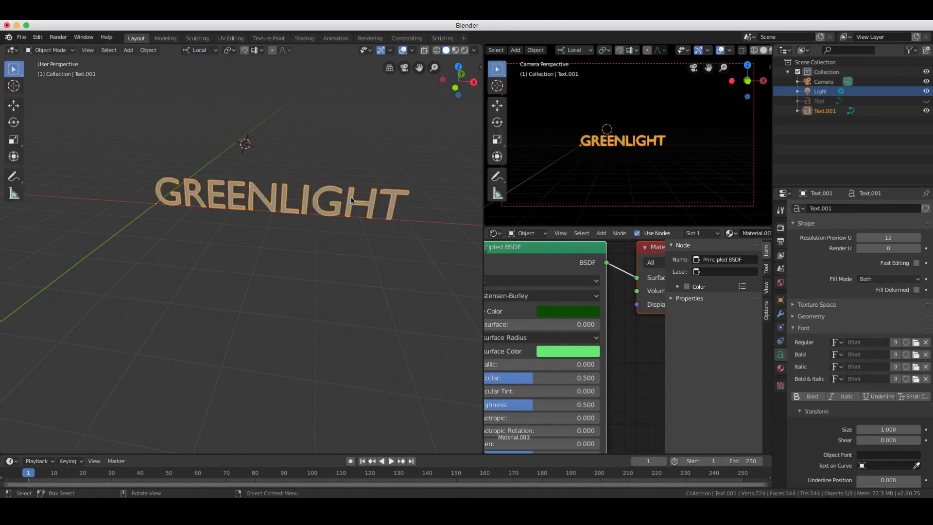
click(49, 50)
click(58, 74)
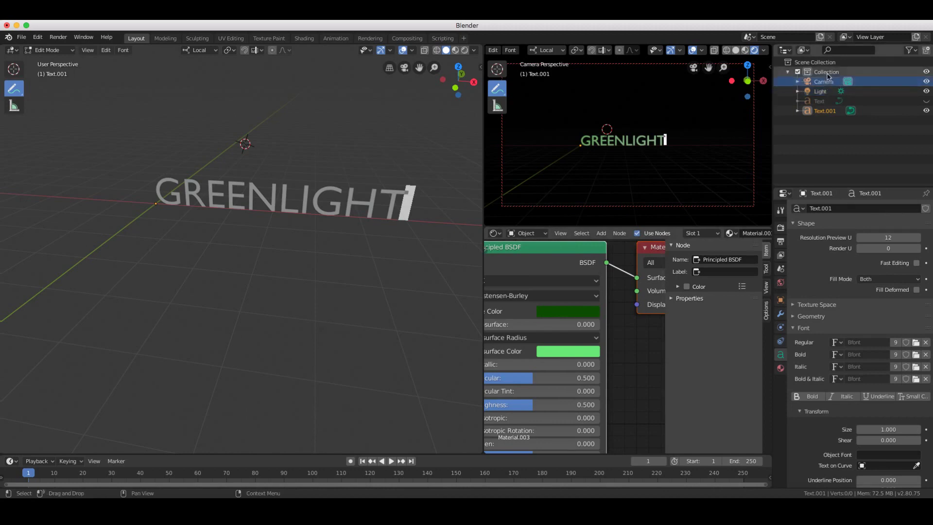
Select the old Text and Text.001 rows in the Outliner and toggle Text's visibility.
click(828, 101)
click(826, 111)
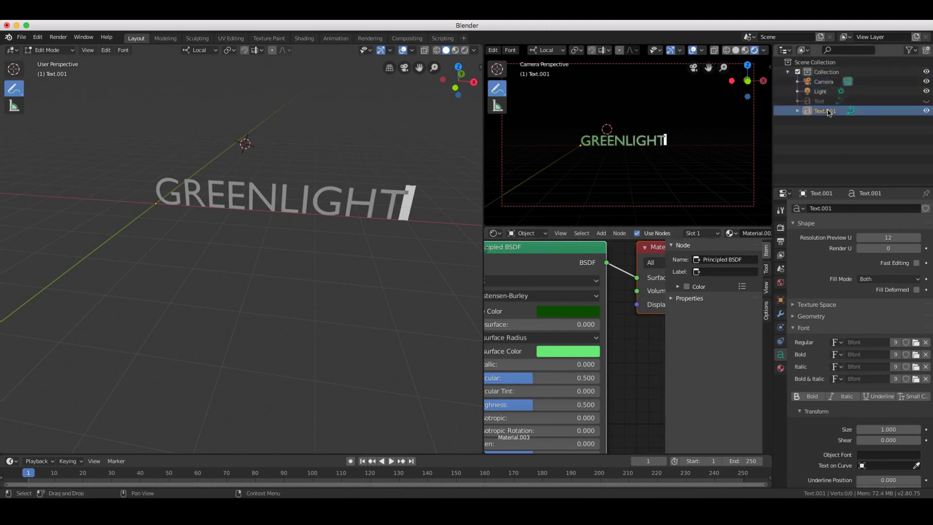
click(823, 102)
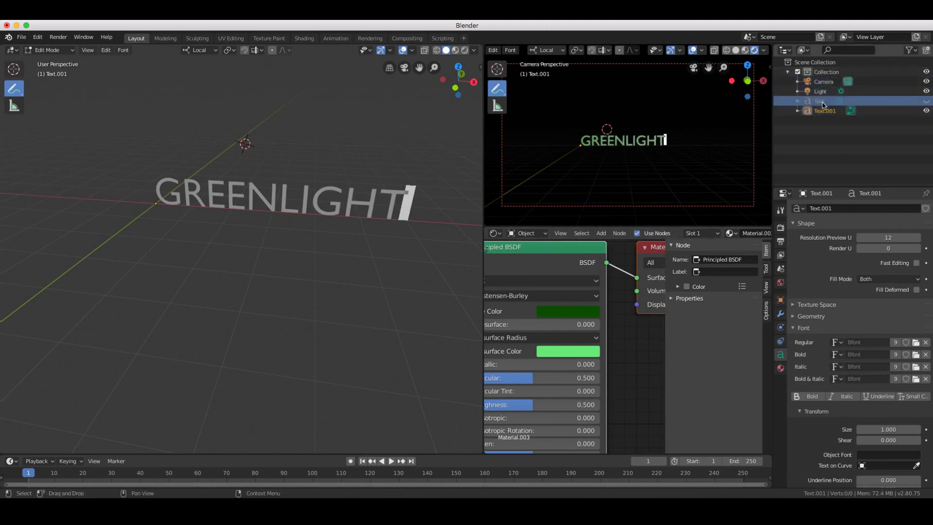
click(926, 101)
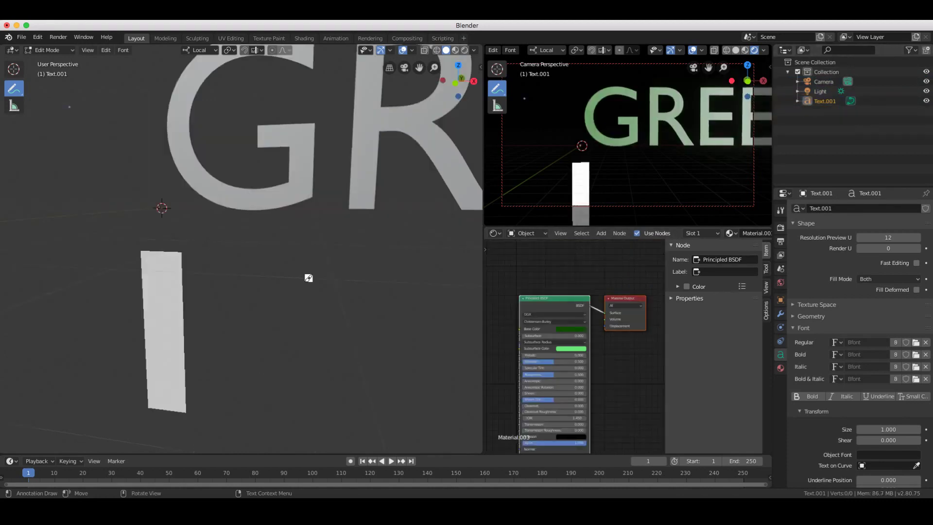
Delete the stray character after GREENLIGHT and dismiss the text context menu.
key(BackSpace)
right_click(309, 277)
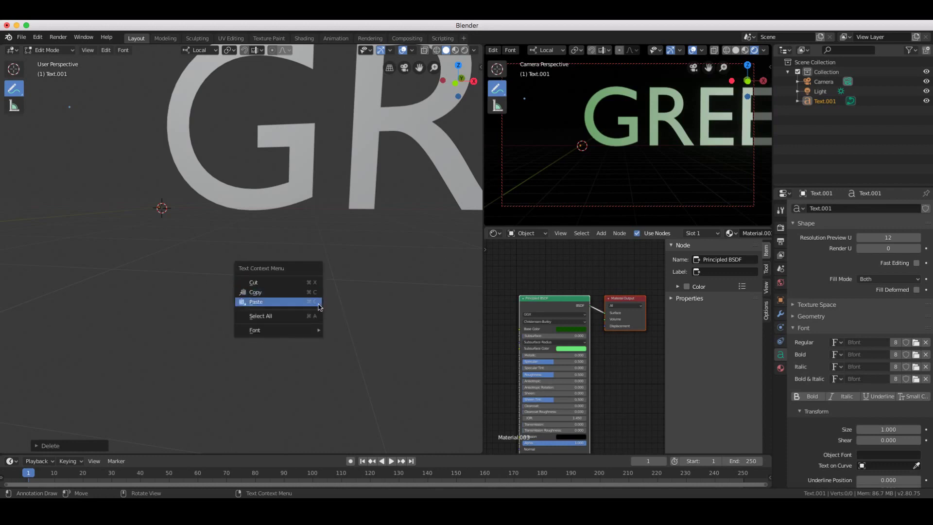
mouse_move(306, 330)
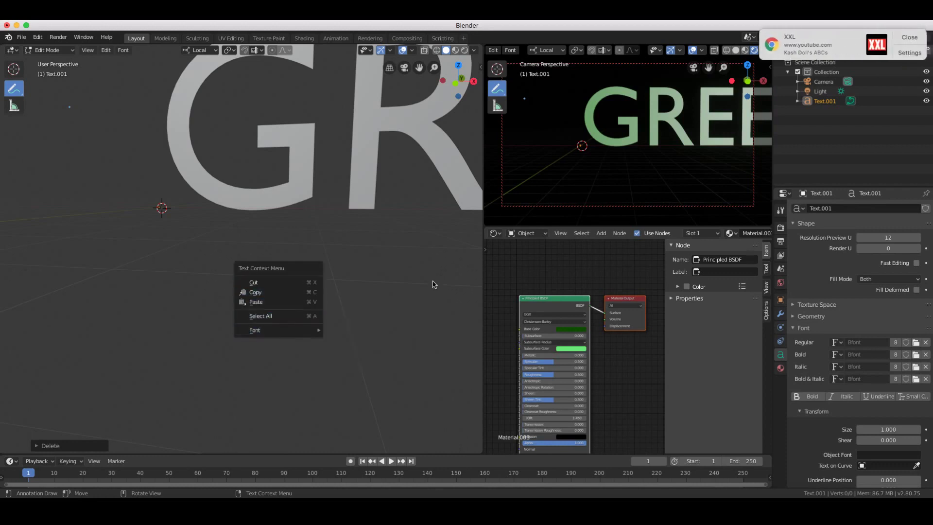
click(435, 266)
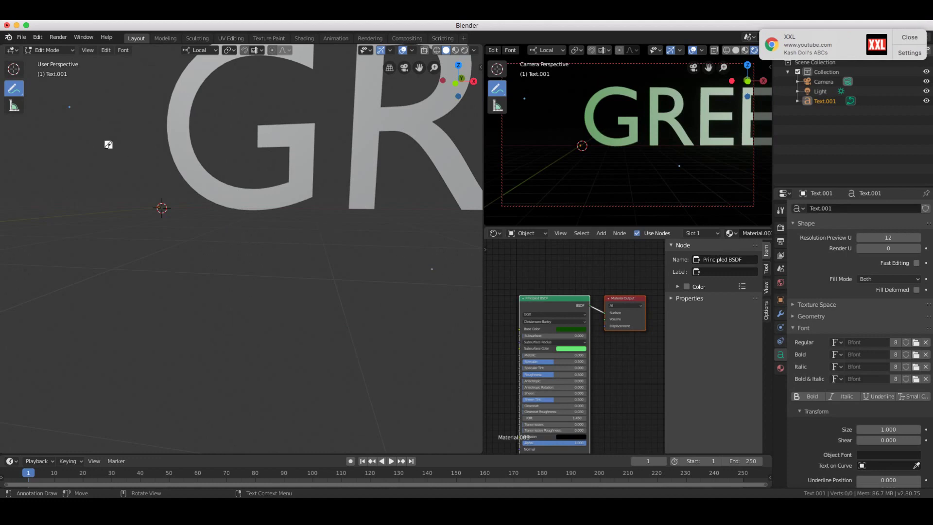
Switch to the Cursor tool and back to Annotate, then zoom out.
click(16, 73)
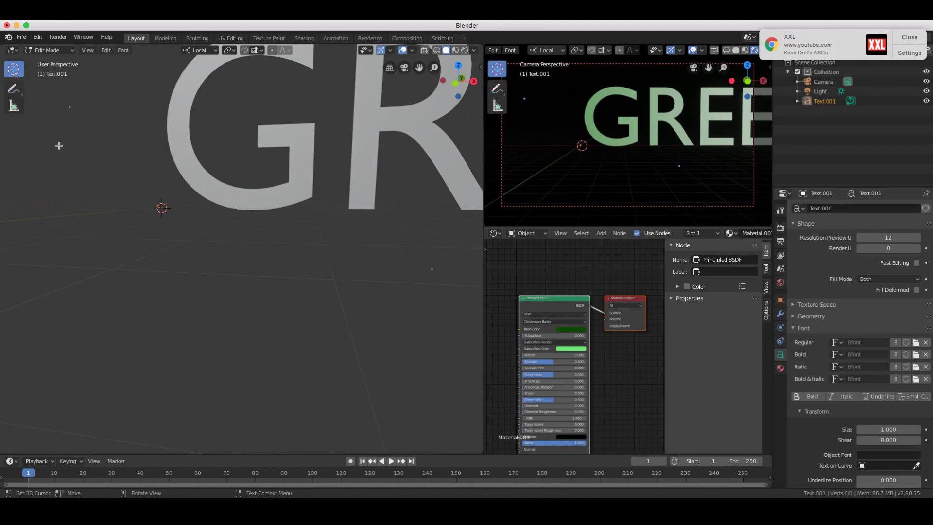
click(12, 89)
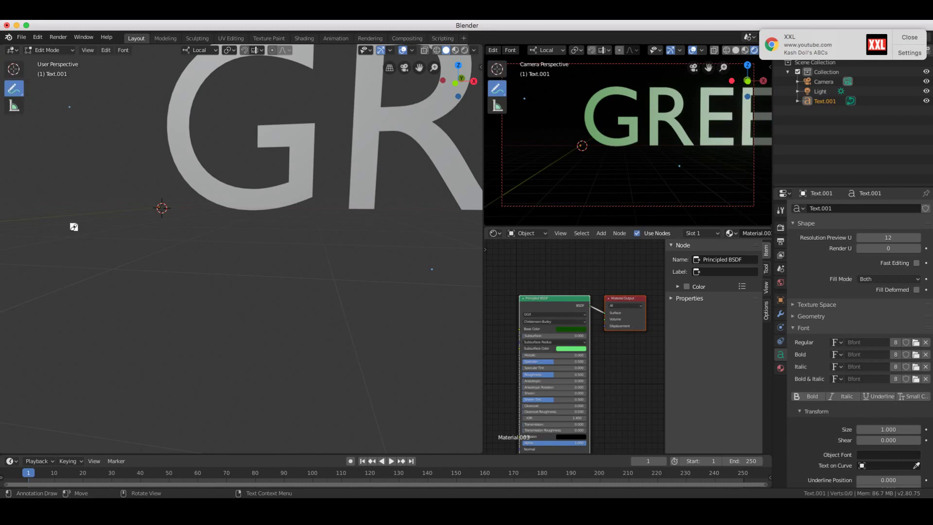
scroll(119, 196, down, 7)
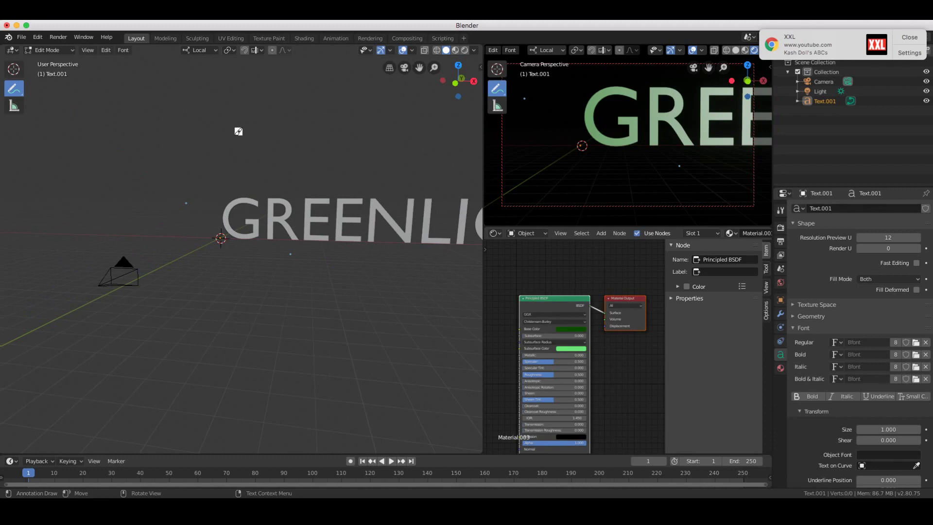
Draw freehand annotation strokes above the text and an X mark at the scene's left.
mouse_move(238, 117)
mouse_down()
mouse_move(260, 129)
mouse_move(336, 126)
mouse_move(350, 160)
mouse_move(329, 160)
mouse_move(456, 124)
mouse_move(108, 118)
mouse_move(126, 145)
mouse_move(245, 141)
mouse_move(207, 149)
mouse_move(243, 173)
mouse_move(320, 160)
mouse_move(319, 185)
mouse_move(380, 155)
mouse_move(318, 168)
mouse_move(262, 244)
mouse_move(348, 258)
mouse_move(467, 223)
mouse_move(446, 223)
mouse_move(440, 240)
mouse_move(516, 228)
mouse_move(329, 176)
mouse_move(164, 195)
mouse_move(201, 248)
mouse_move(320, 273)
mouse_move(287, 231)
mouse_move(216, 240)
mouse_up()
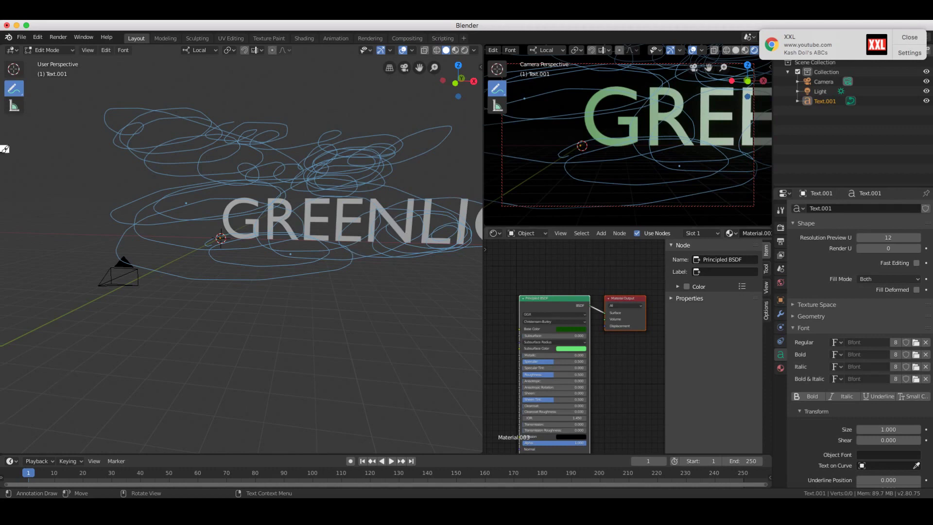
drag(14, 169, 70, 189)
drag(63, 128, 28, 223)
scroll(100, 241, right, 10)
scroll(100, 240, right, 10)
scroll(99, 239, right, 10)
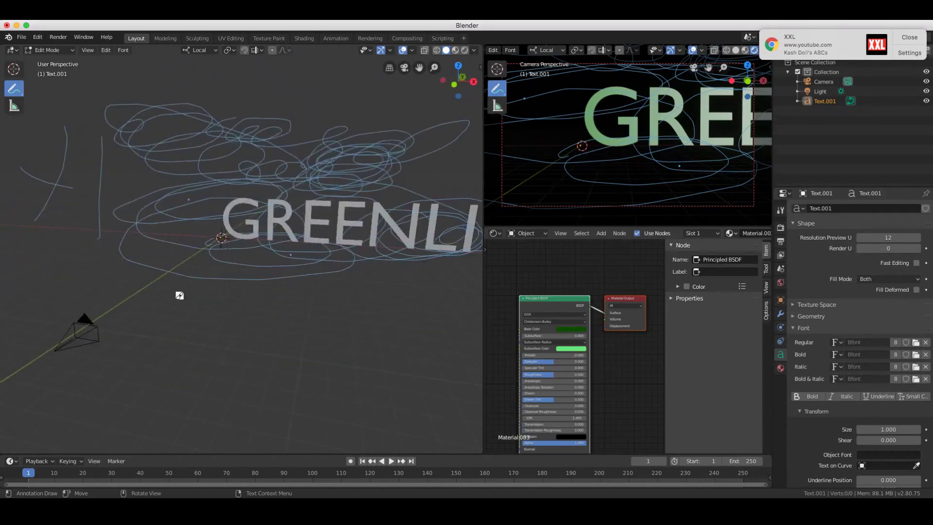
scroll(145, 155, up, 10)
scroll(211, 367, up, 10)
scroll(212, 368, up, 10)
Scribble more annotation strokes across the scene, then orbit back toward the GREENLIGHT text.
mouse_move(478, 298)
mouse_down()
mouse_move(328, 348)
mouse_move(340, 449)
mouse_move(125, 217)
mouse_up()
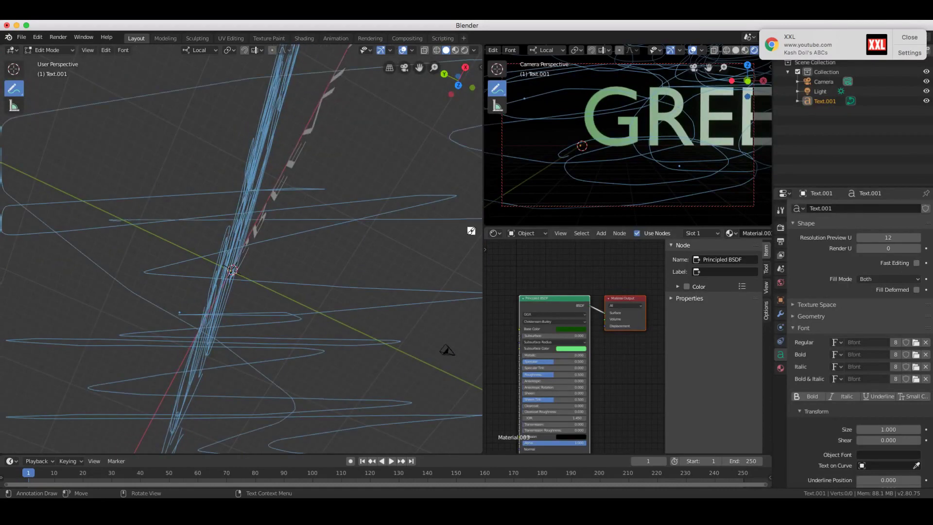
mouse_move(79, 265)
mouse_down()
mouse_move(272, 428)
mouse_move(291, 106)
mouse_move(314, 125)
mouse_up()
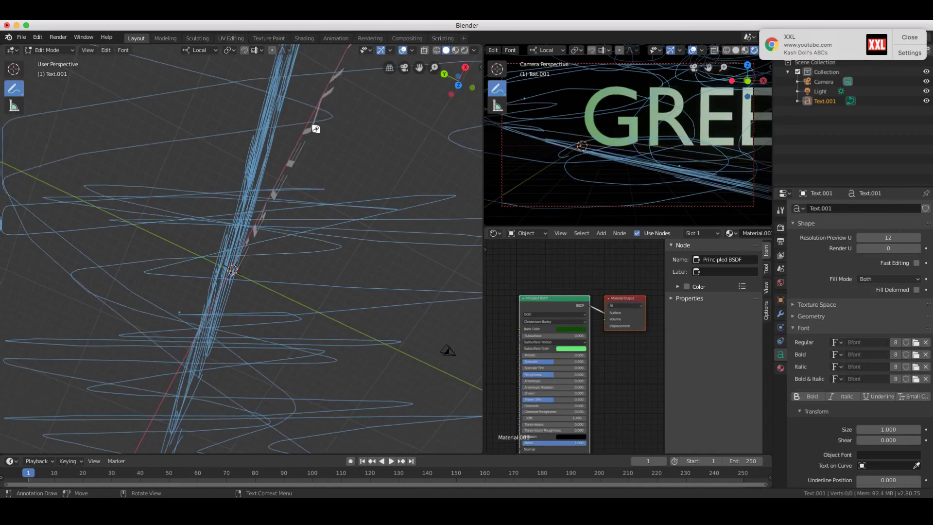
scroll(318, 130, up, 3)
scroll(318, 130, up, 10)
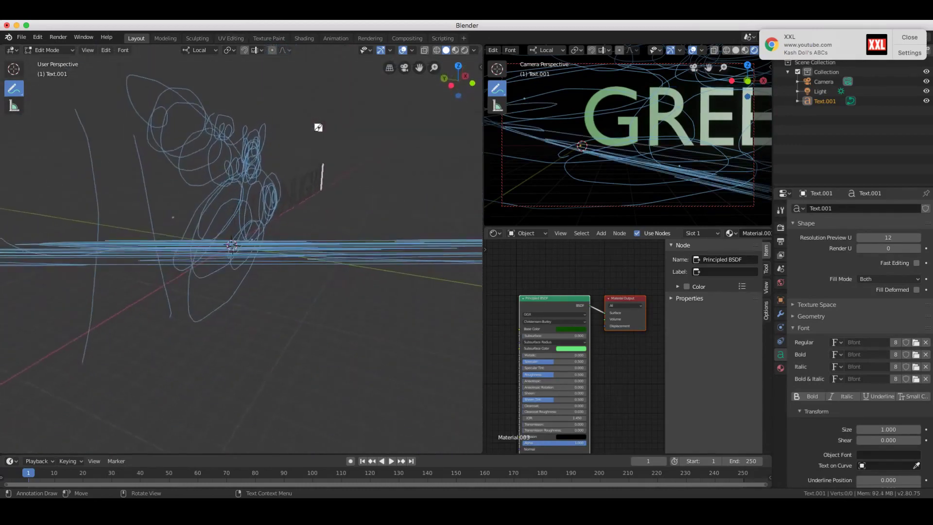
scroll(318, 127, up, 10)
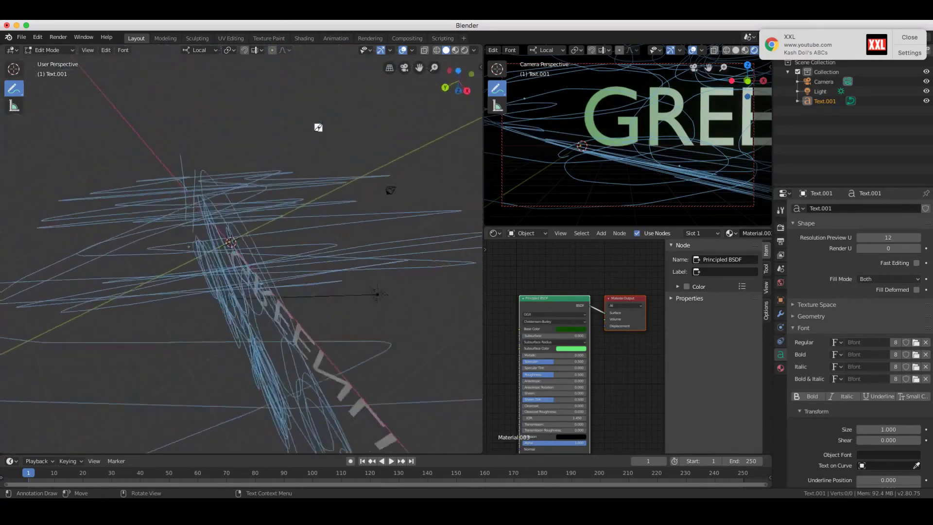
scroll(318, 127, up, 10)
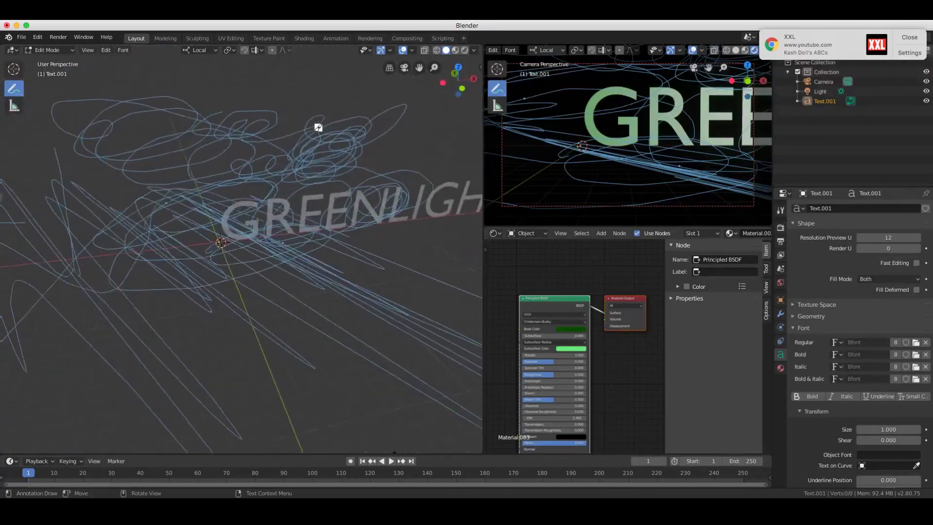
scroll(316, 127, up, 10)
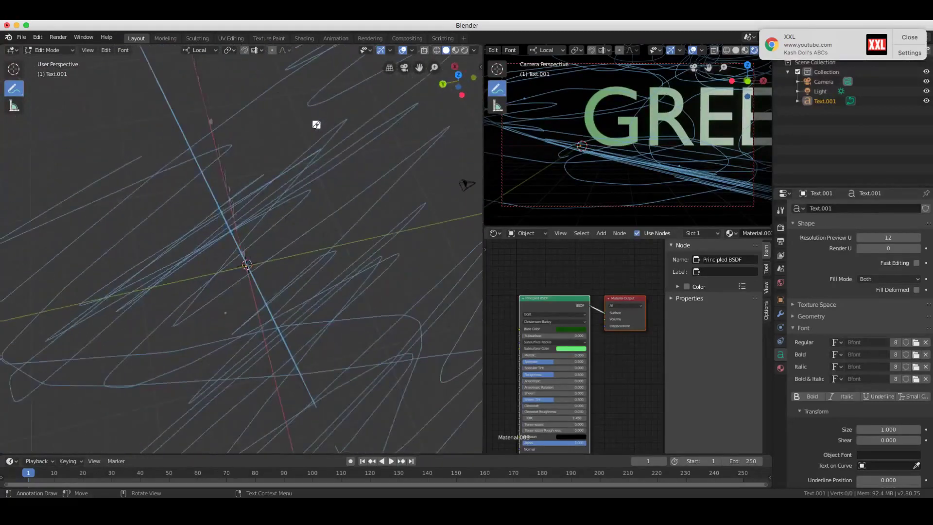
scroll(316, 126, up, 10)
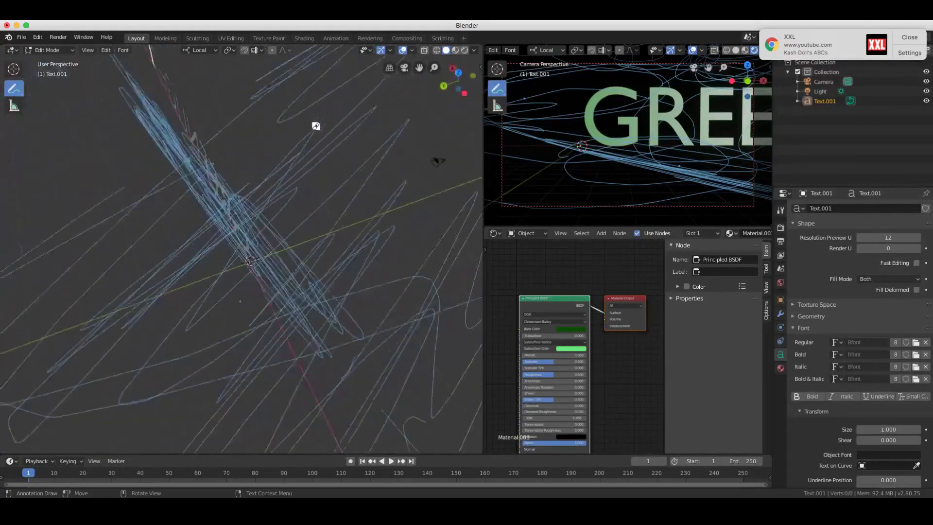
scroll(316, 127, up, 10)
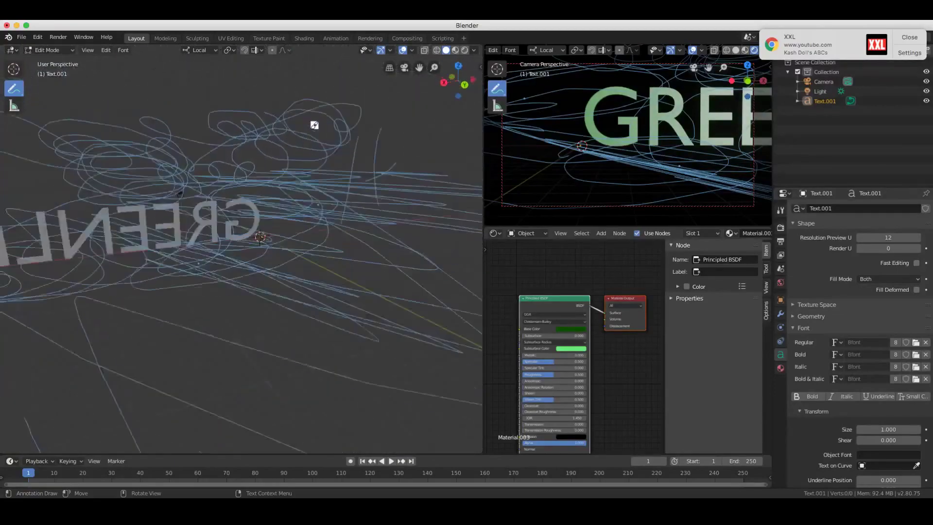
scroll(313, 125, up, 3)
middle_drag(311, 127, 311, 124)
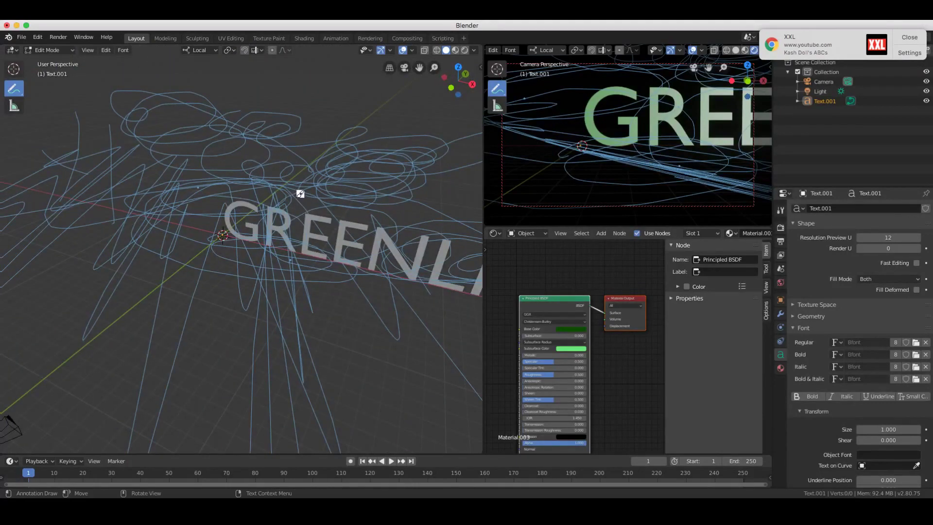
click(49, 50)
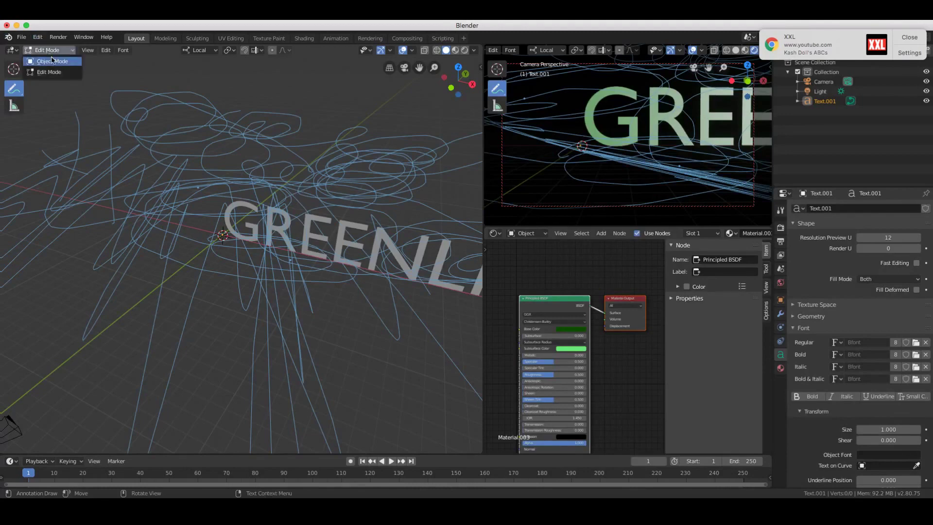
Switch to Object Mode and delete the GREENLIGHT text object, then select what remains.
click(52, 61)
drag(468, 117, 11, 355)
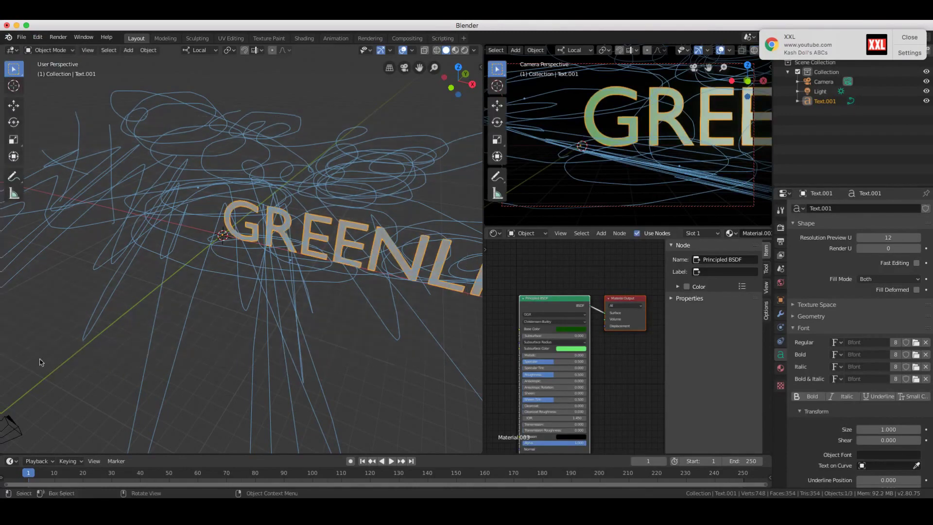
key(x)
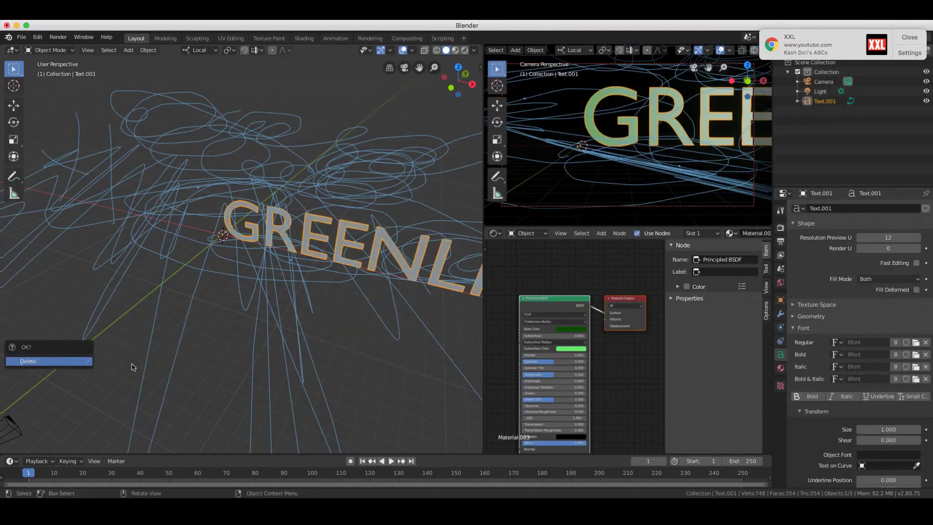
click(85, 364)
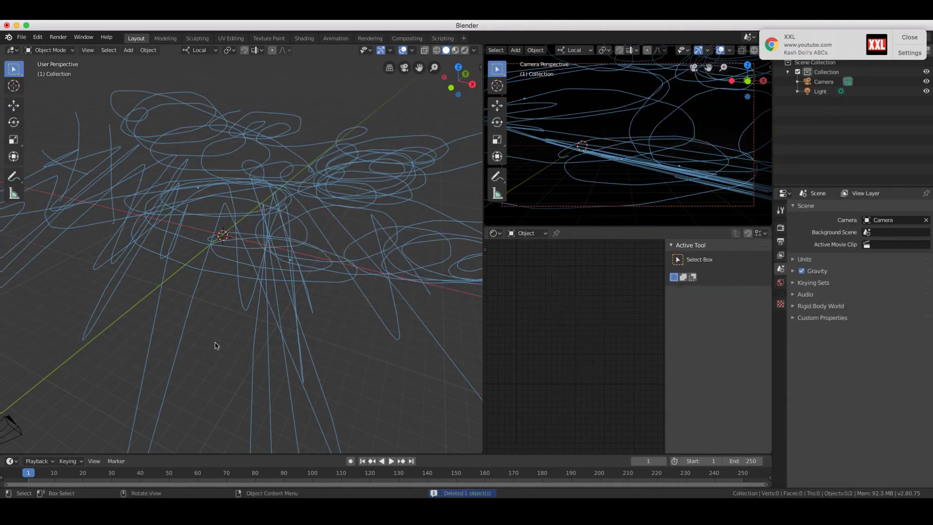
drag(428, 430, 137, 99)
right_click(217, 182)
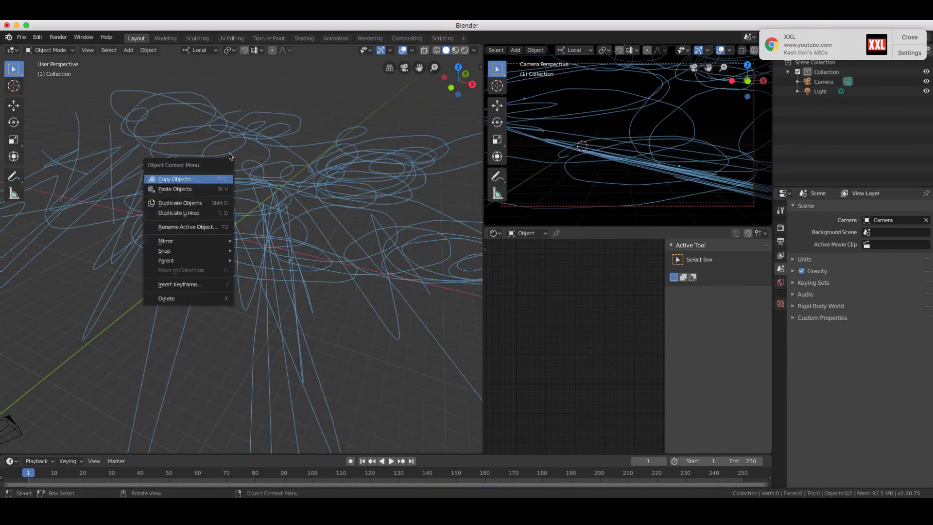
Undo the text deletion and annotation strokes, and return to Object Mode.
key(ctrl+z)
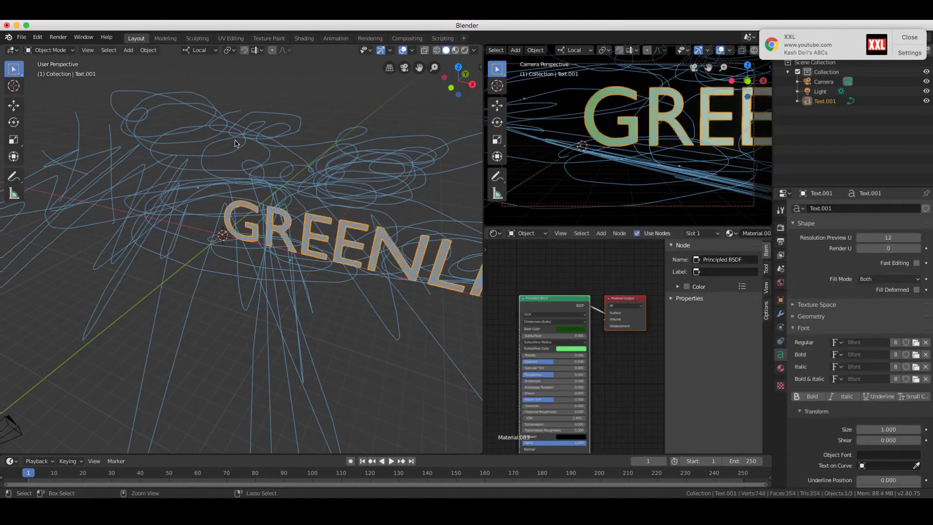
key(ctrl+z)
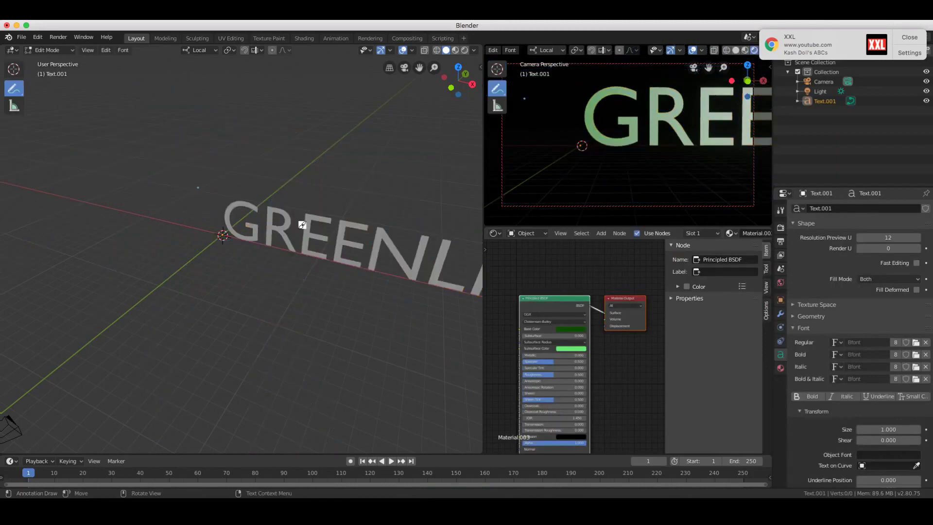
click(48, 50)
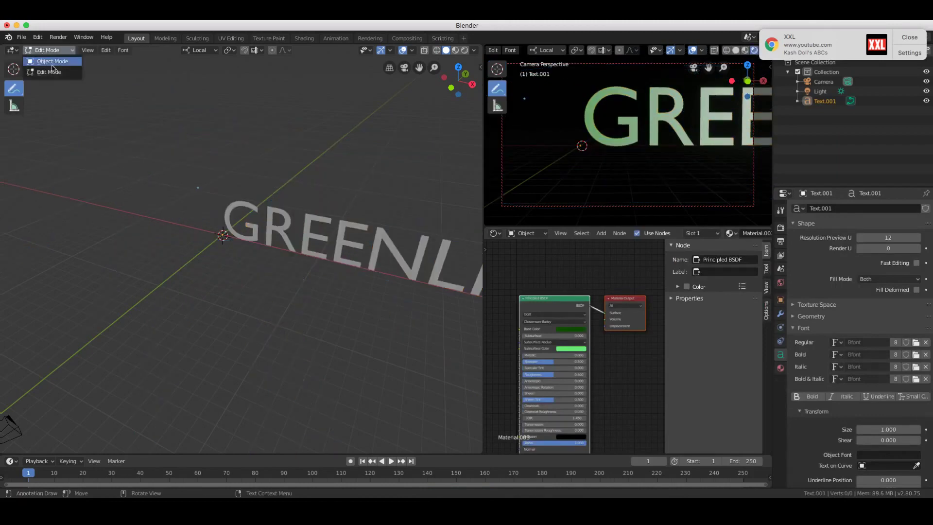
click(51, 59)
Select and delete the GREENLIGHT text object again, leaving only Camera and Light.
drag(409, 163, 277, 312)
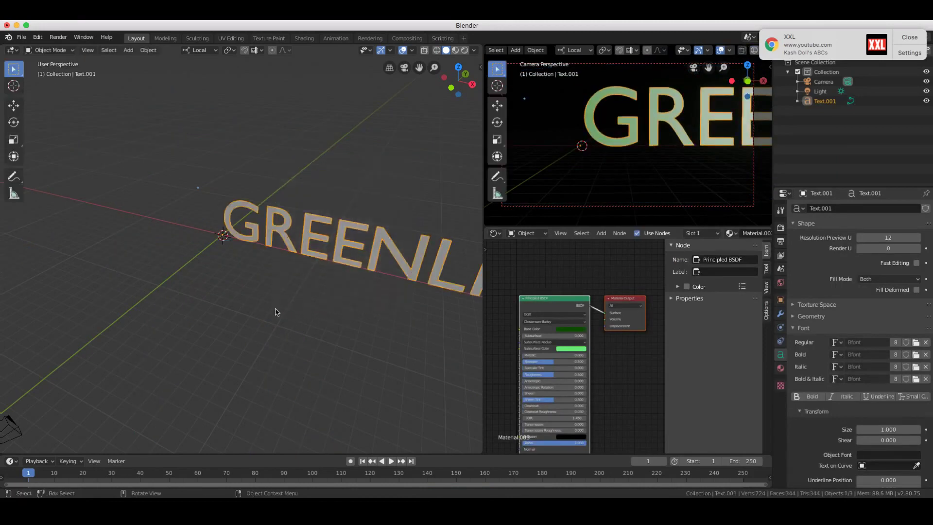
key(x)
click(276, 309)
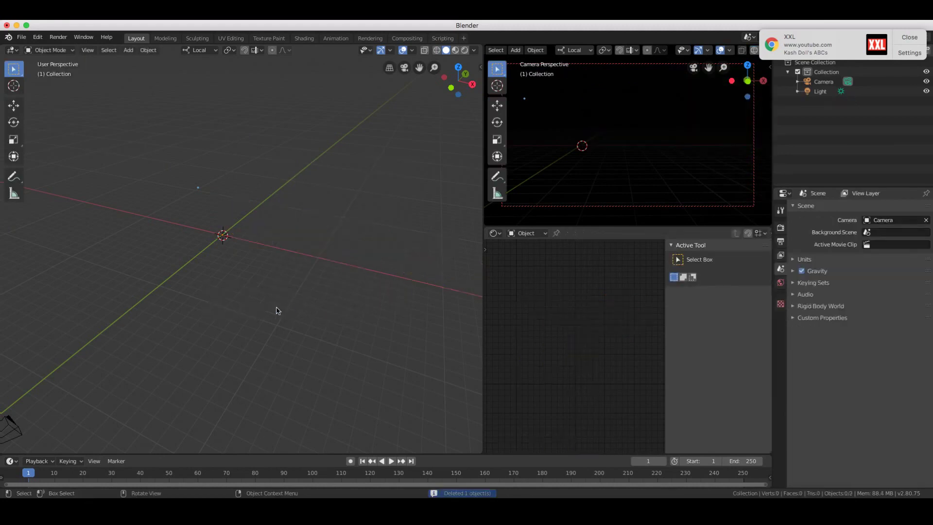
drag(226, 175, 179, 197)
drag(221, 183, 179, 210)
key(x)
click(197, 212)
scroll(199, 211, right, 5)
scroll(198, 211, right, 3)
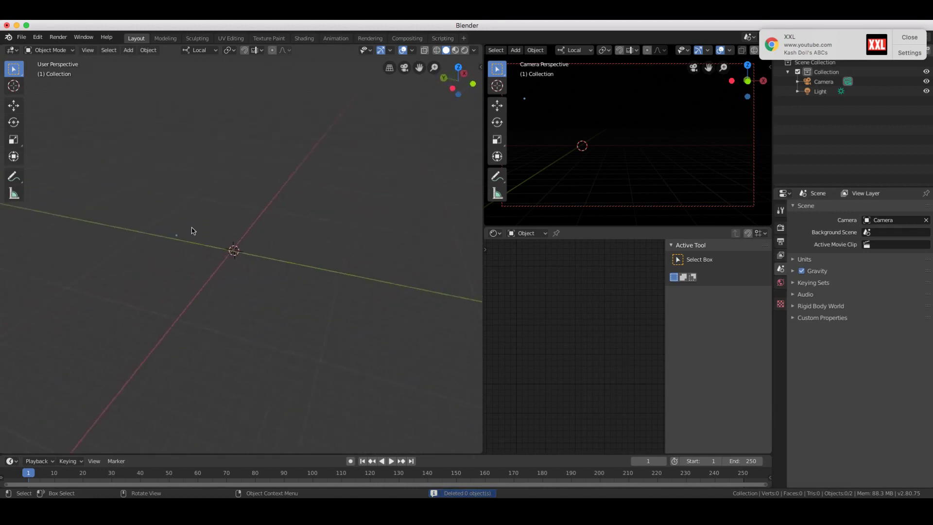
scroll(180, 240, down, 5)
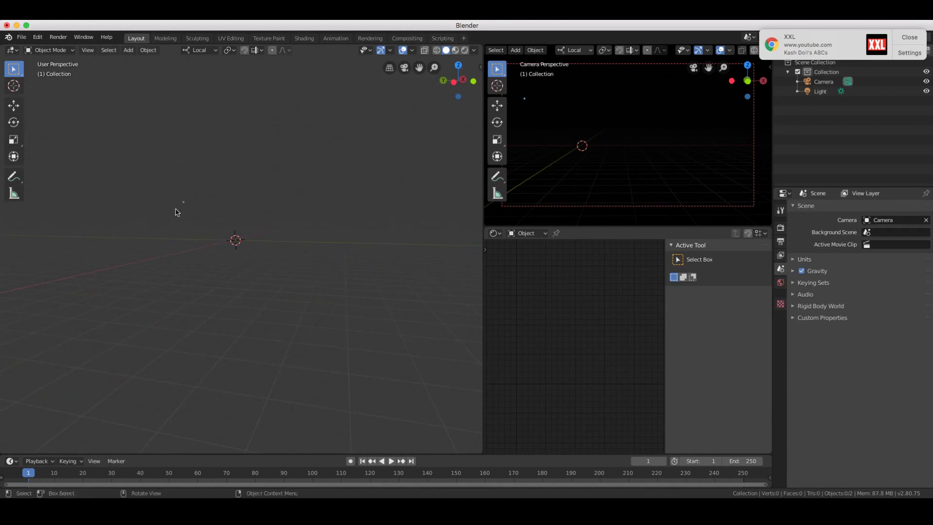
scroll(210, 227, up, 10)
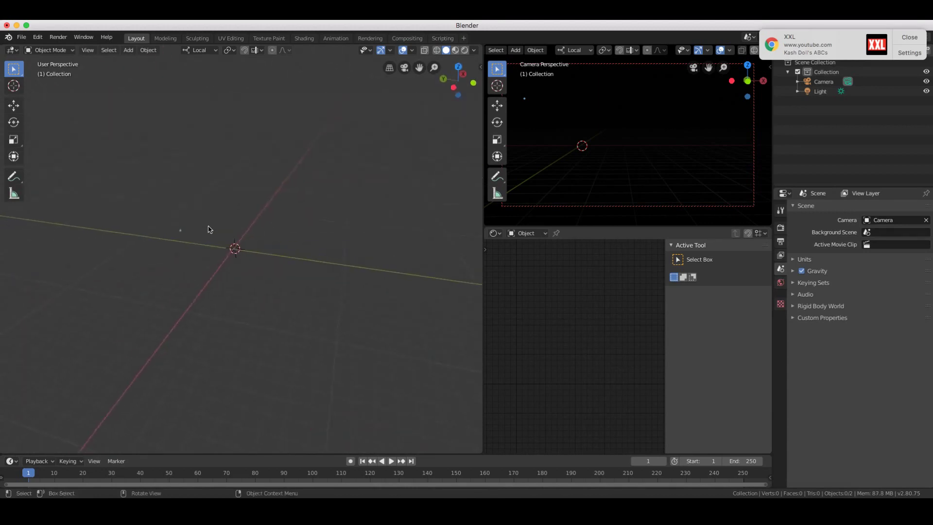
scroll(207, 229, left, 10)
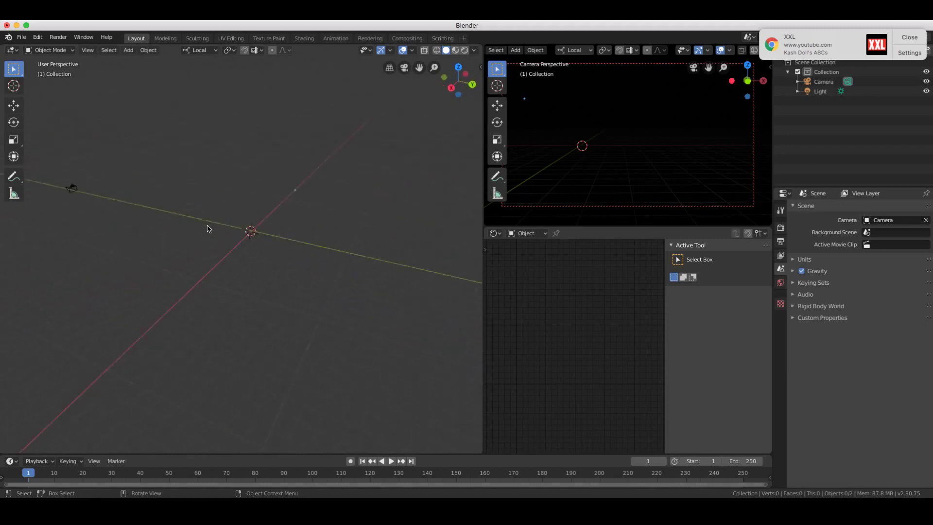
scroll(208, 228, left, 5)
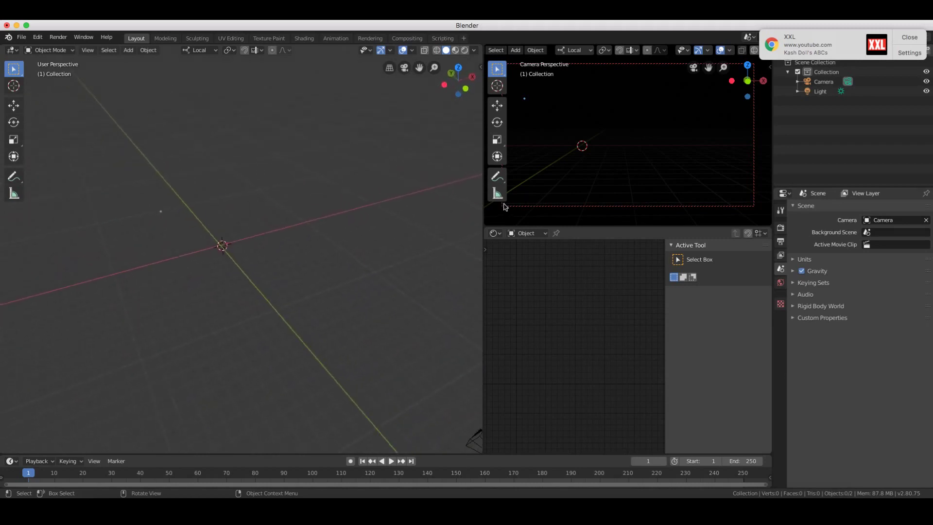
scroll(547, 181, left, 8)
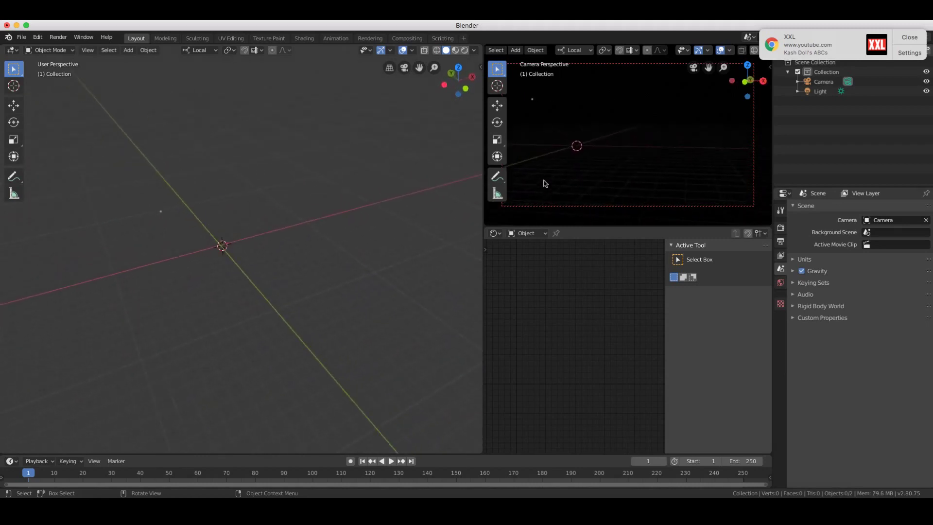
scroll(617, 103, left, 6)
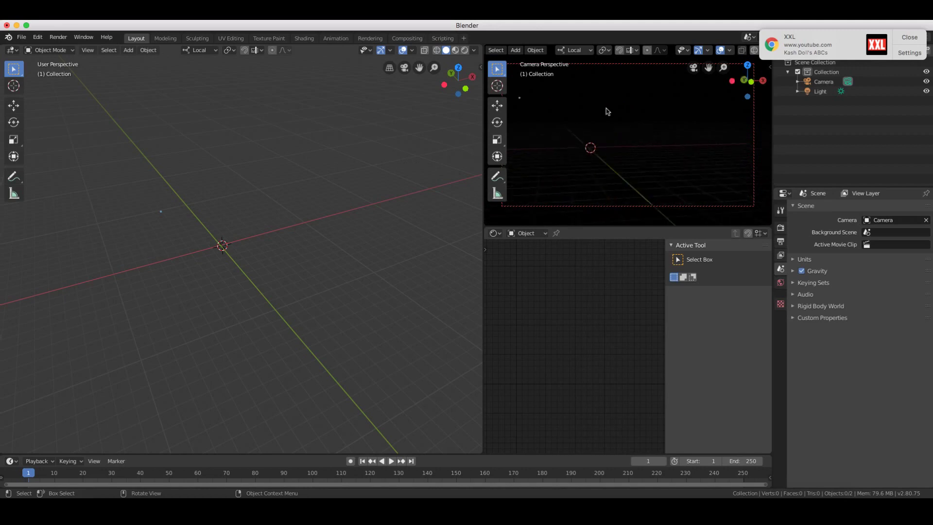
scroll(696, 158, left, 10)
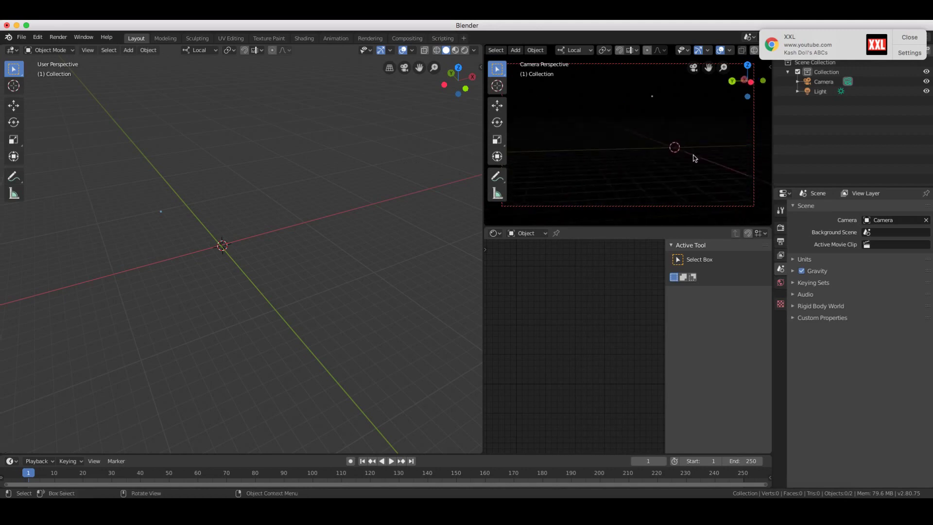
scroll(702, 160, left, 12)
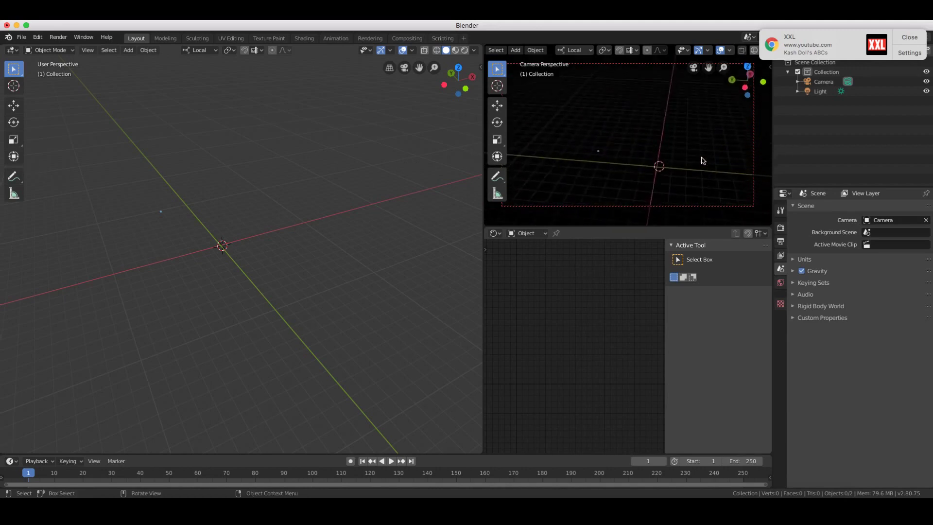
scroll(702, 160, left, 10)
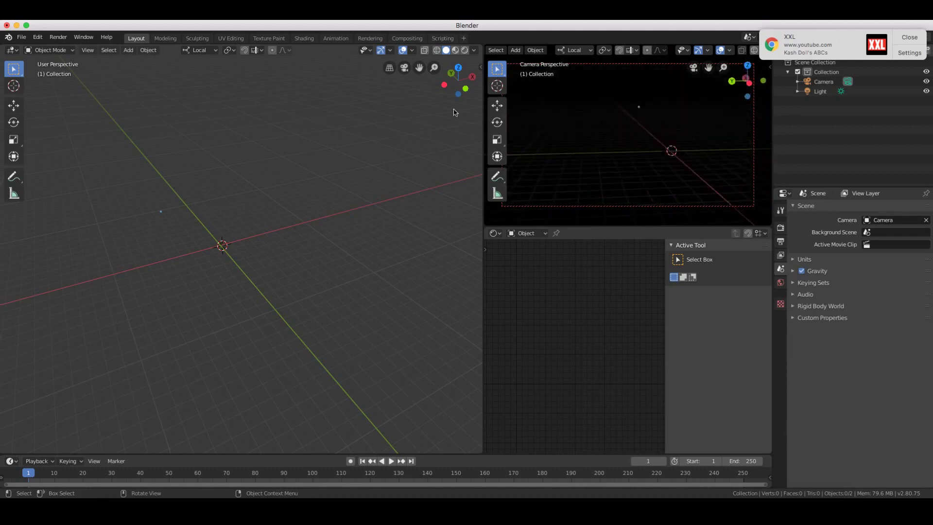
scroll(670, 147, left, 5)
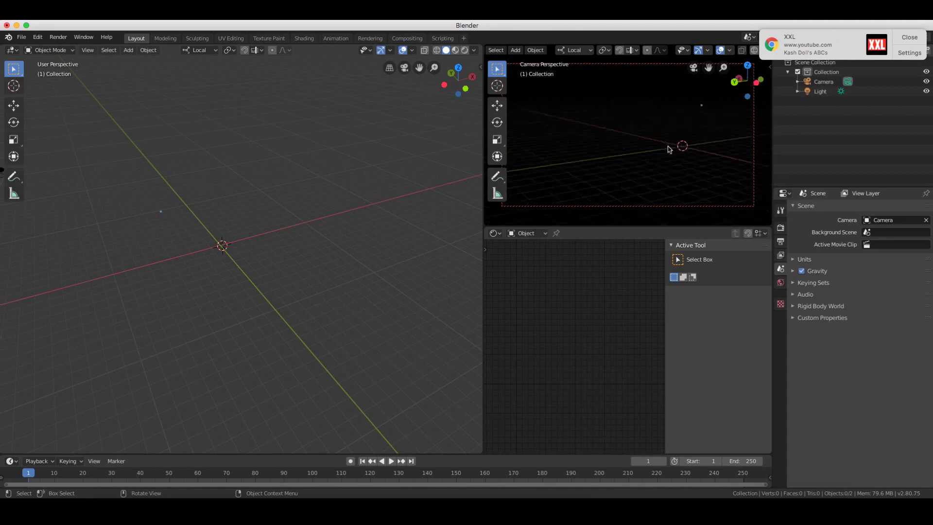
scroll(668, 145, left, 5)
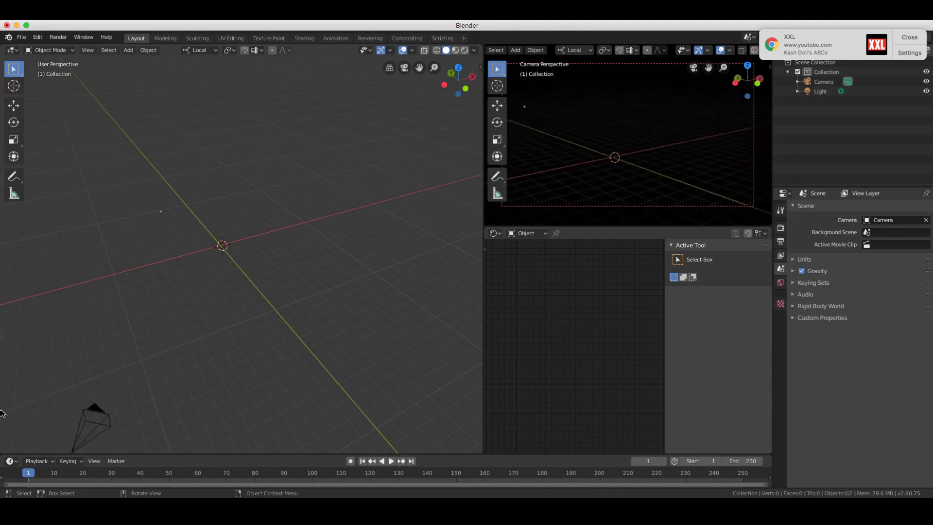
scroll(402, 367, left, 10)
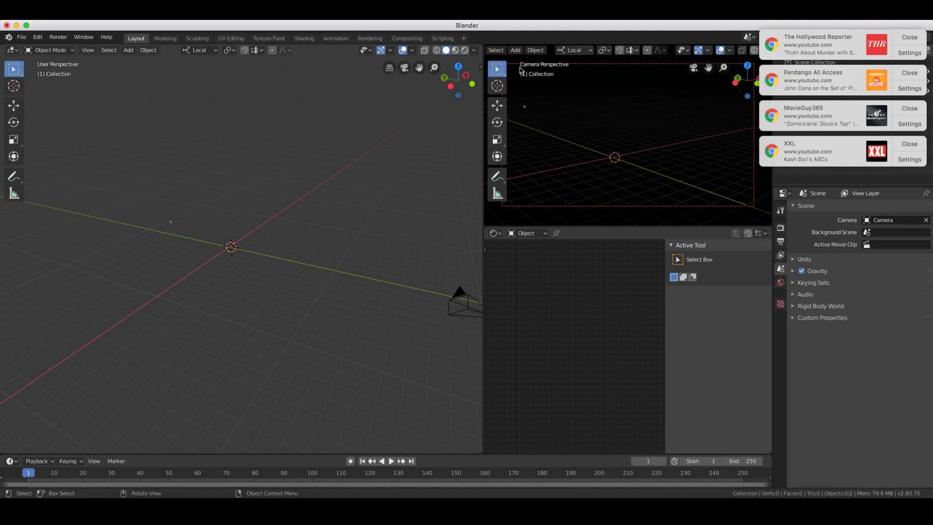
Dismiss the Chrome browser notifications covering the top-right corner.
click(920, 41)
click(920, 43)
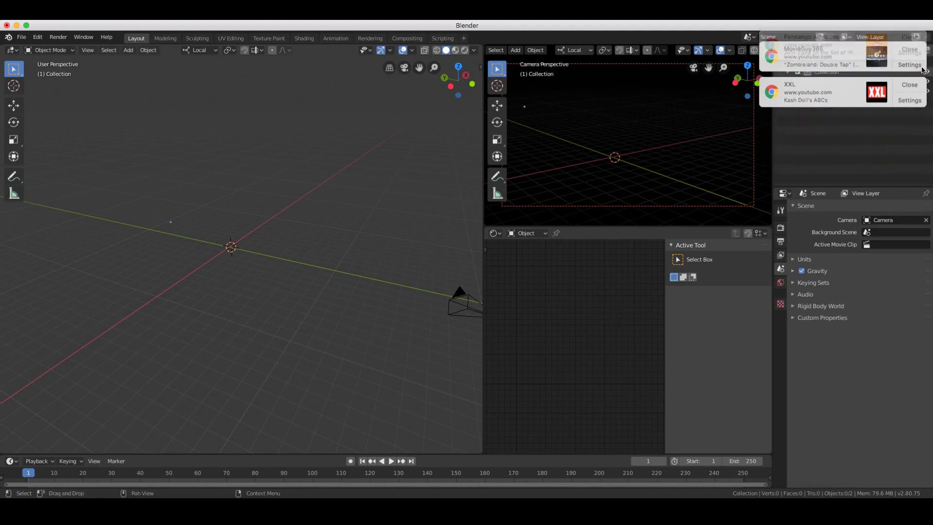
click(916, 47)
click(912, 43)
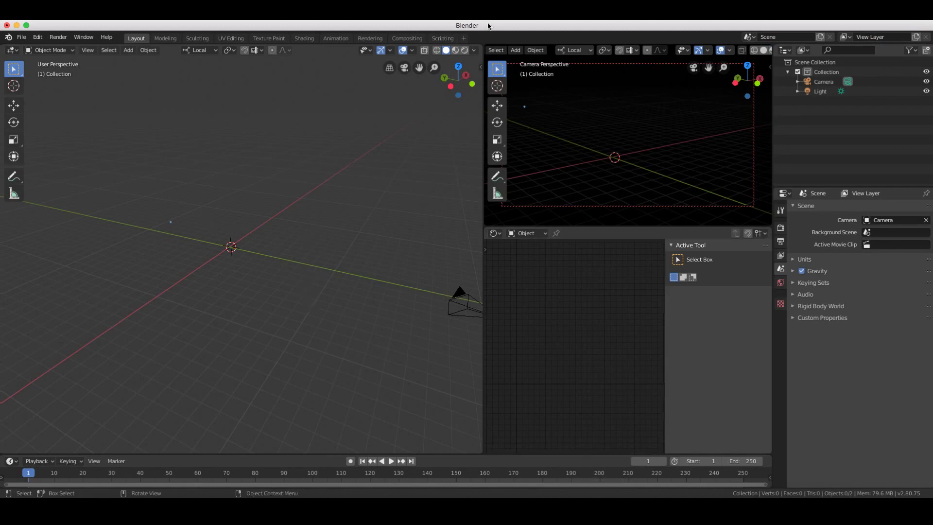
Add a Video Editing workspace and enlarge its preview above the empty sequencer.
click(462, 39)
mouse_move(454, 96)
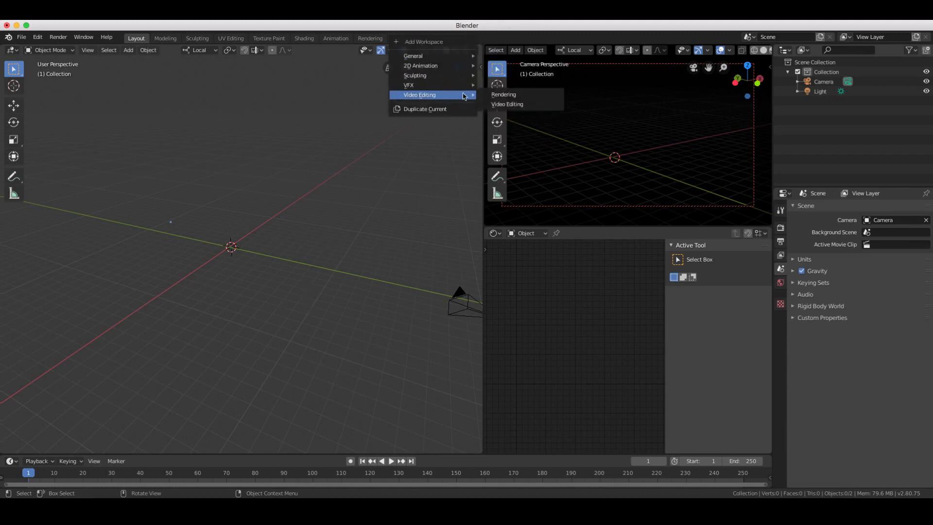
click(488, 104)
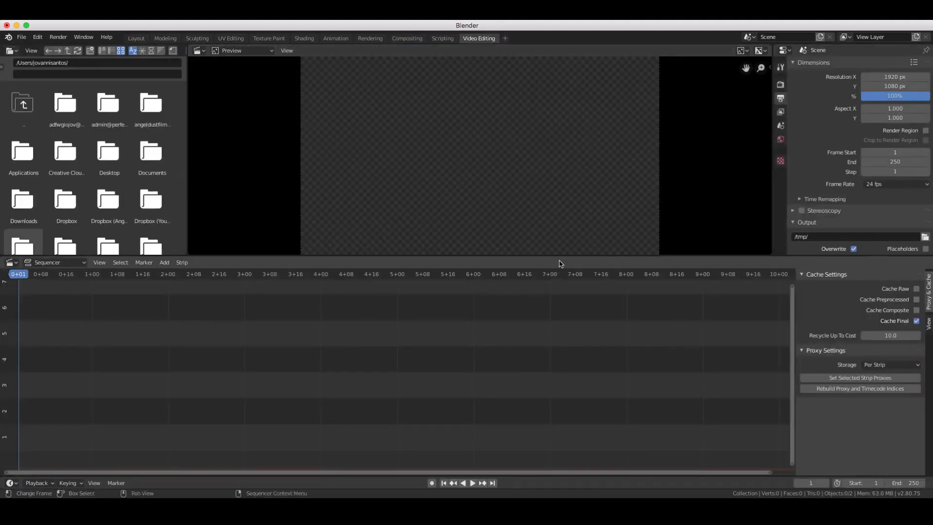
drag(559, 254, 547, 333)
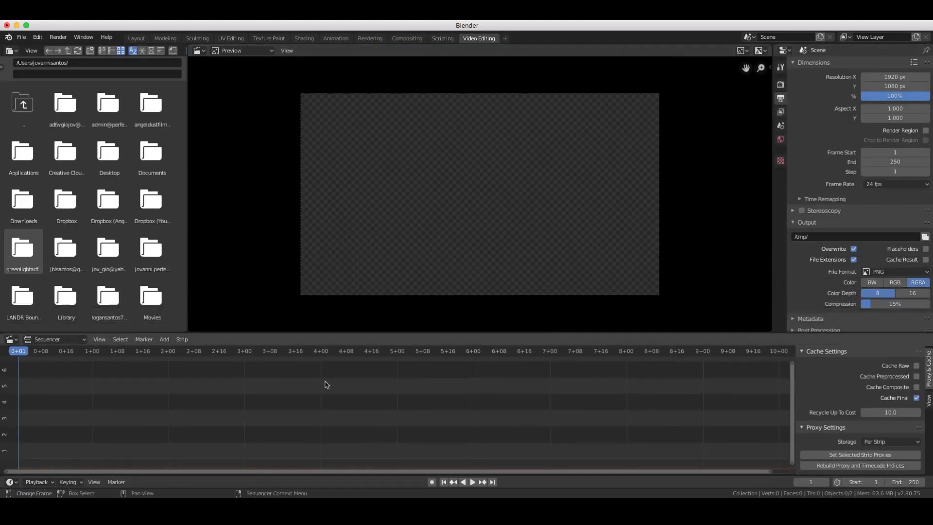
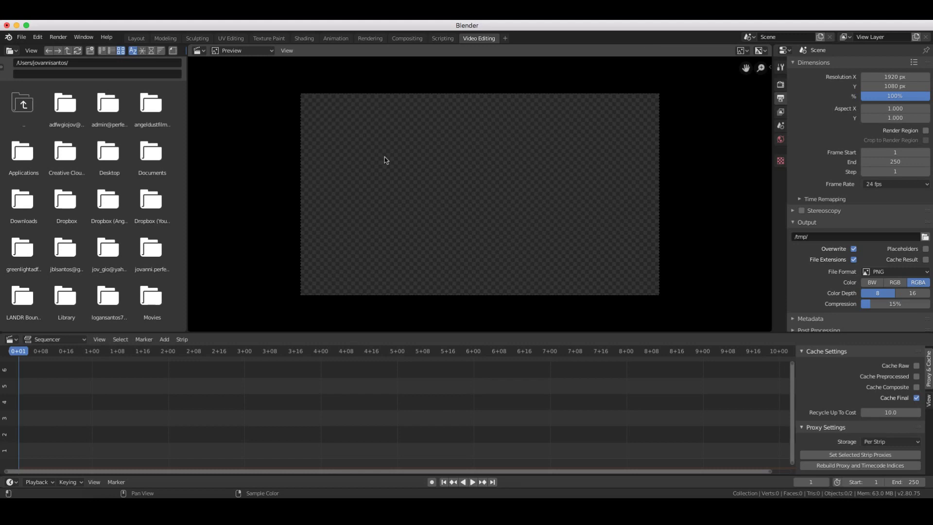
Climb from the home folder up to the disk root and open Applications.
double_click(16, 252)
double_click(27, 104)
double_click(29, 107)
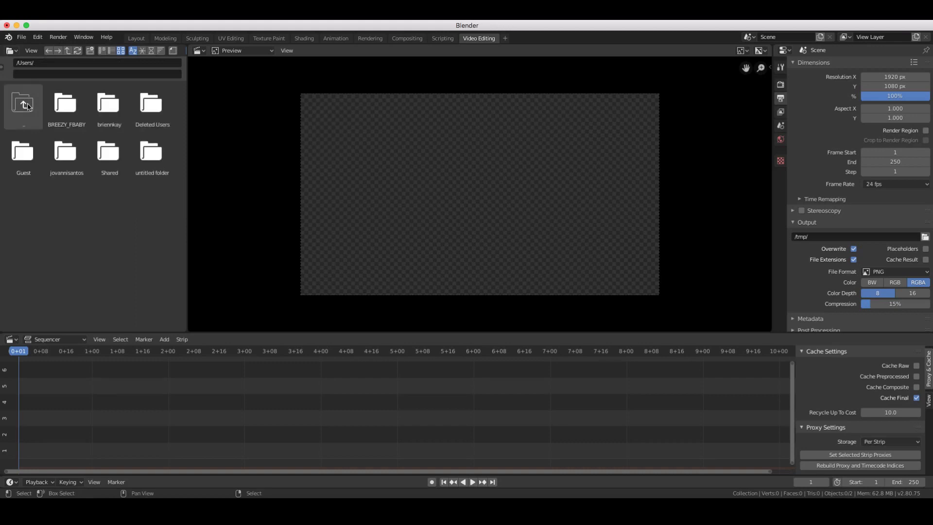
double_click(28, 106)
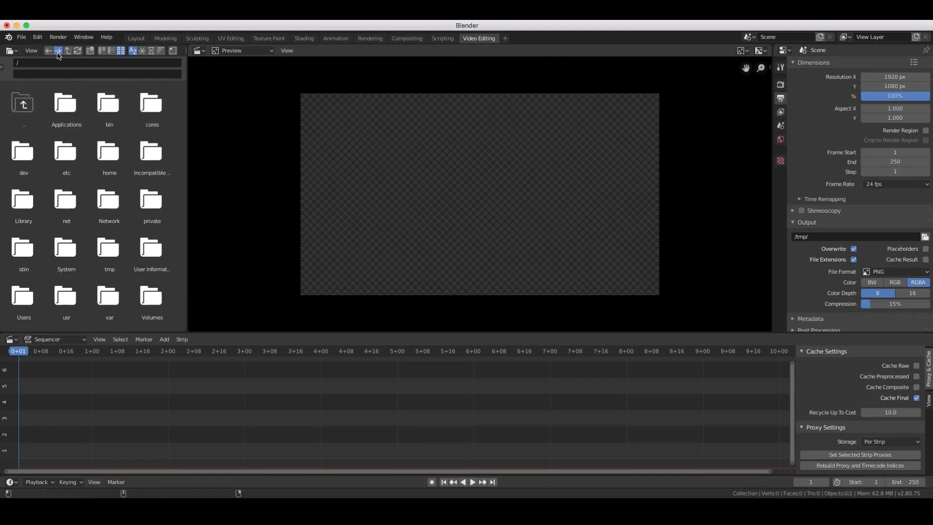
scroll(79, 129, down, 2)
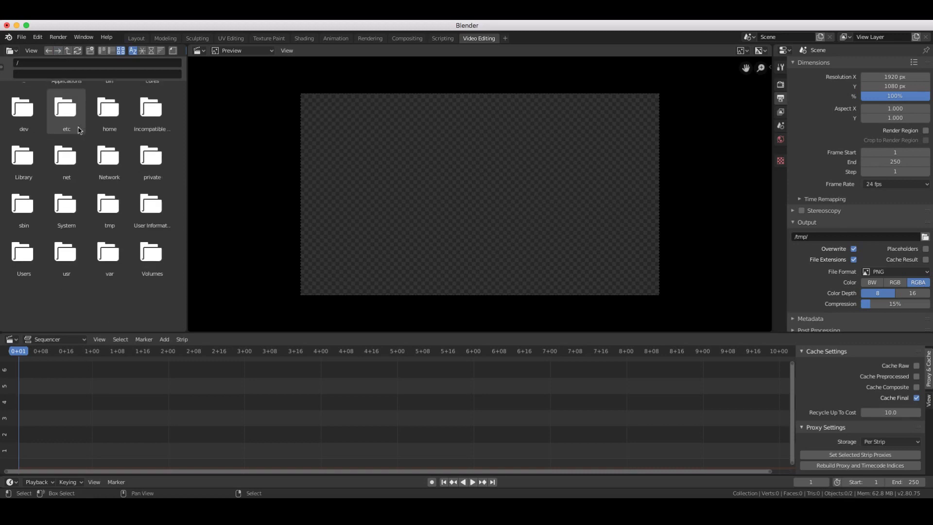
scroll(79, 129, up, 2)
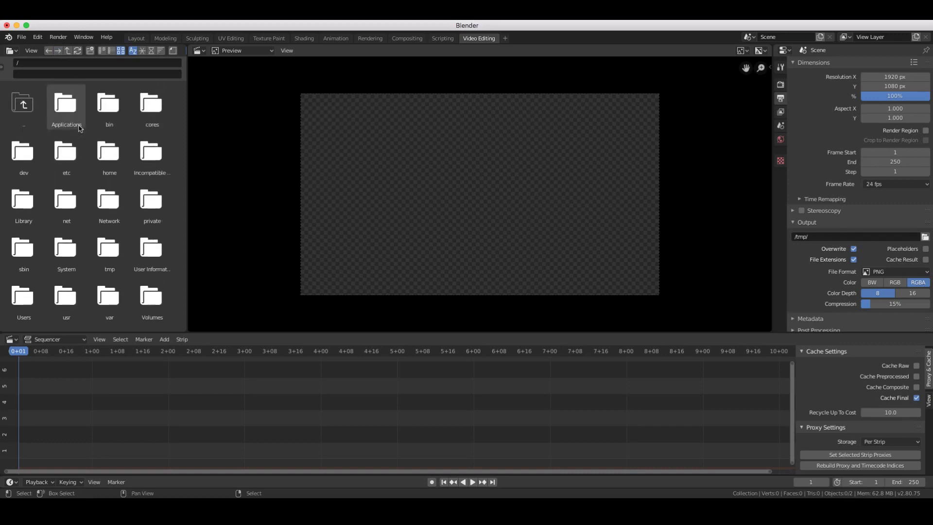
click(77, 118)
Try clearing the folder path, then cancel without creating a new folder.
click(16, 63)
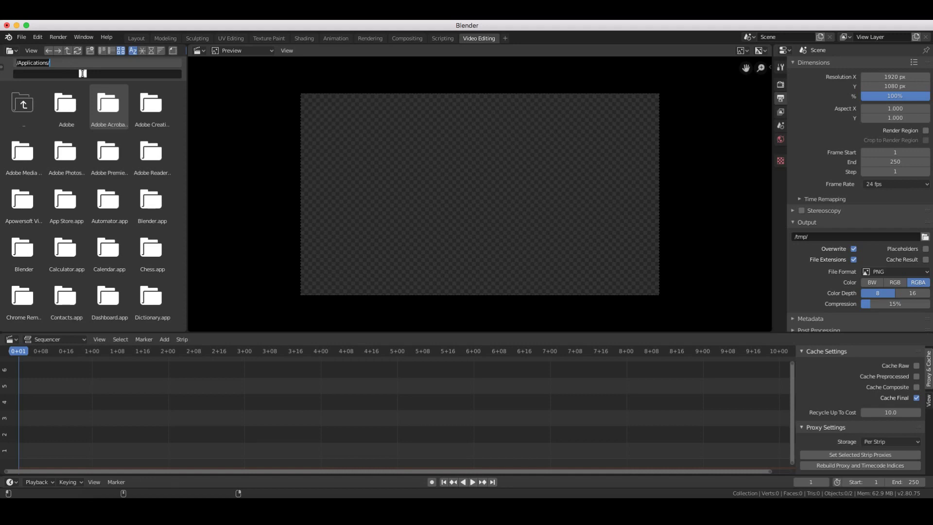
click(32, 53)
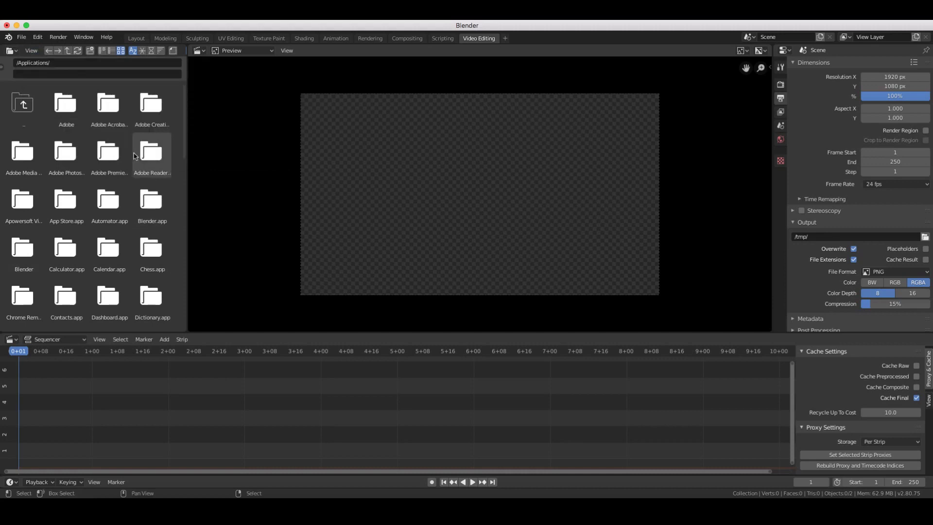
click(31, 50)
click(106, 63)
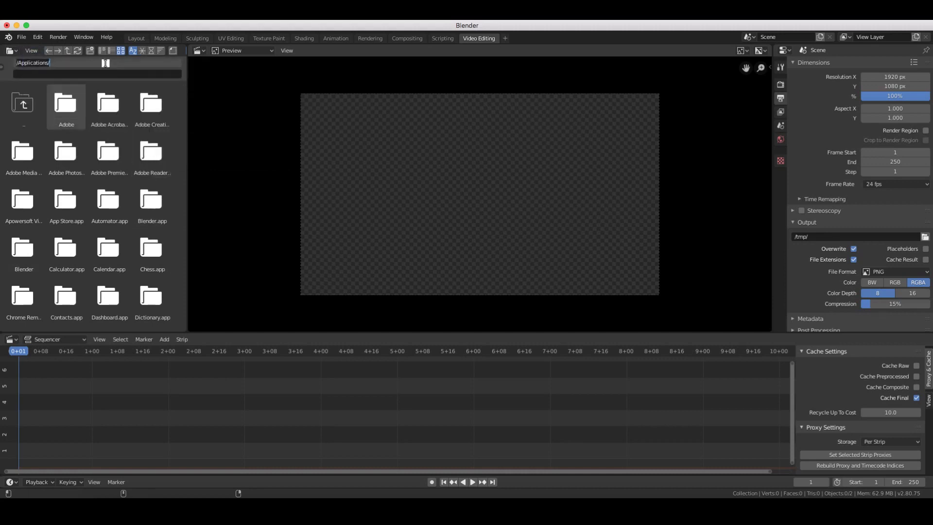
key(BackSpace)
key(Return)
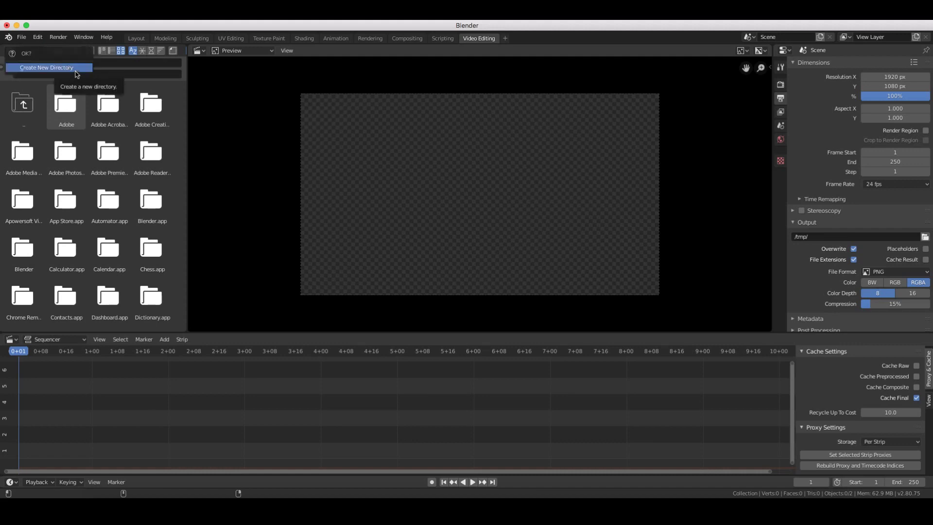
key(Escape)
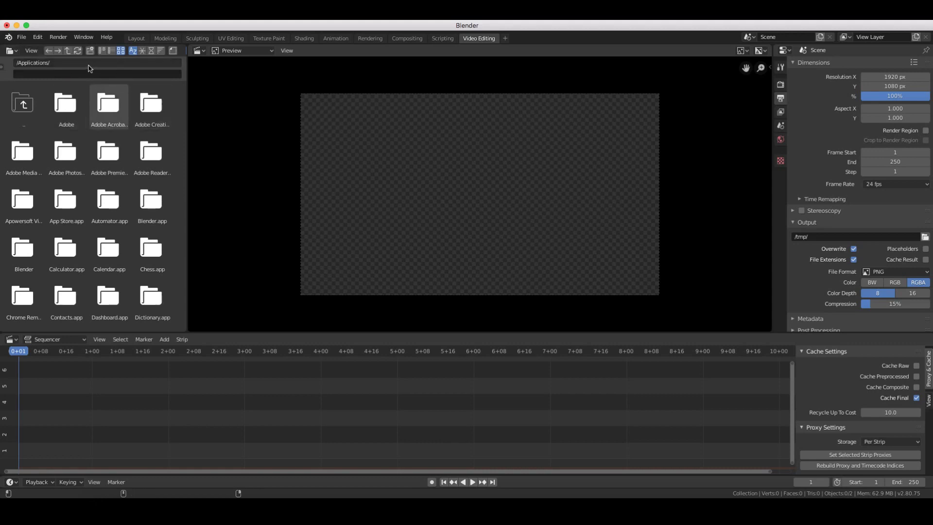
Scroll through the Applications listing and return to the root directory.
scroll(150, 121, down, 3)
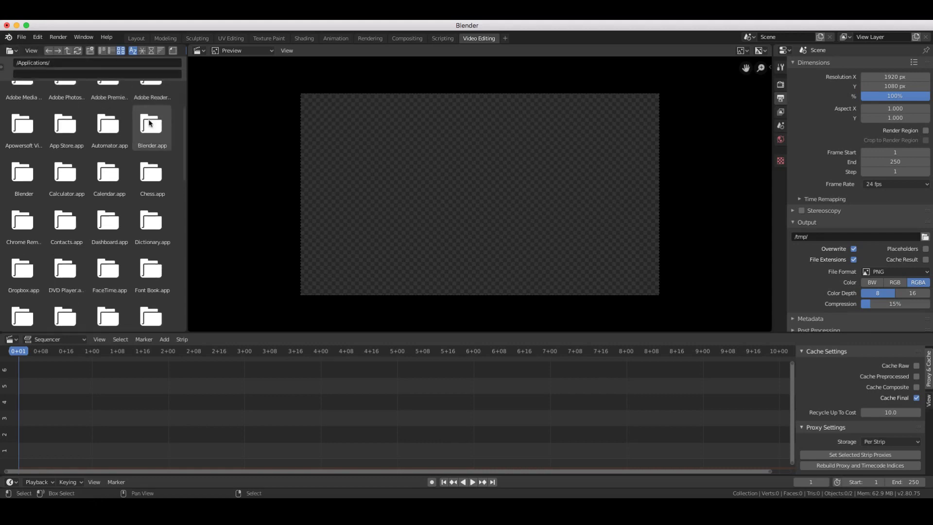
scroll(151, 123, down, 8)
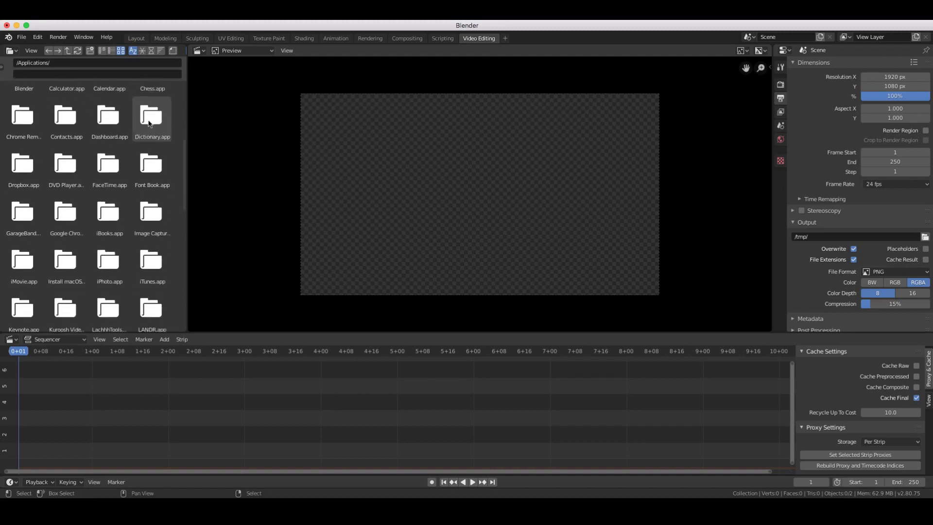
scroll(150, 122, down, 2)
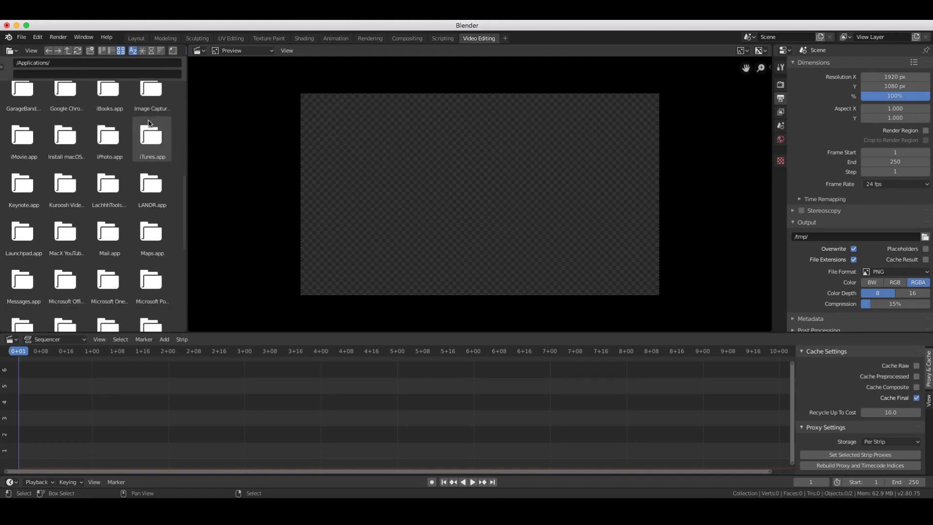
scroll(149, 123, down, 10)
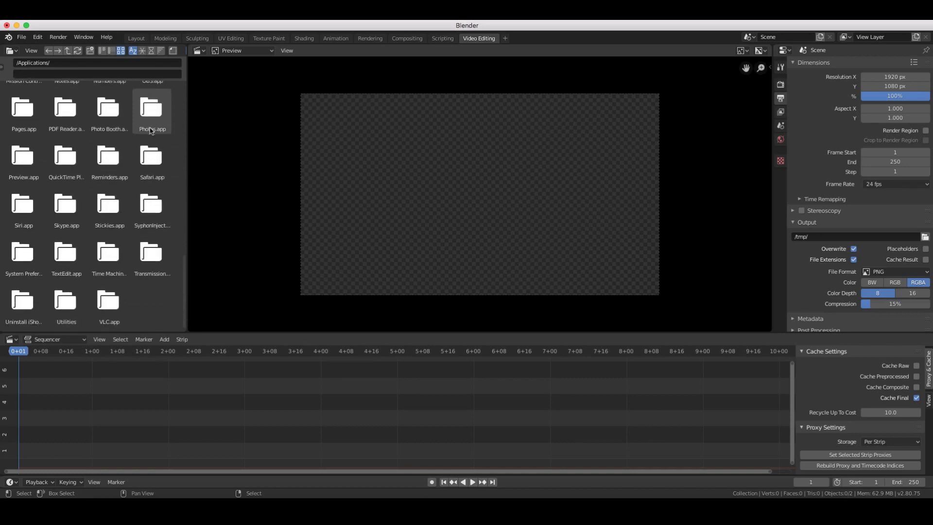
scroll(150, 131, up, 20)
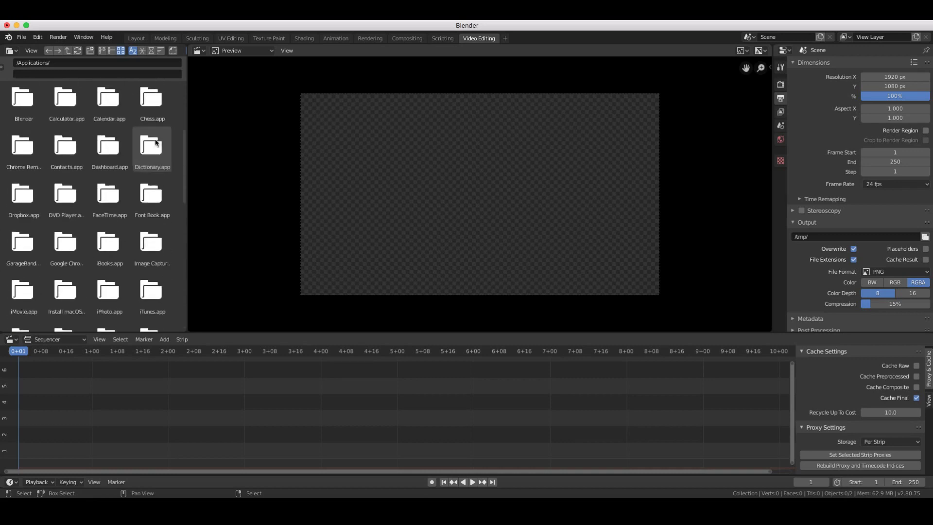
scroll(155, 142, up, 3)
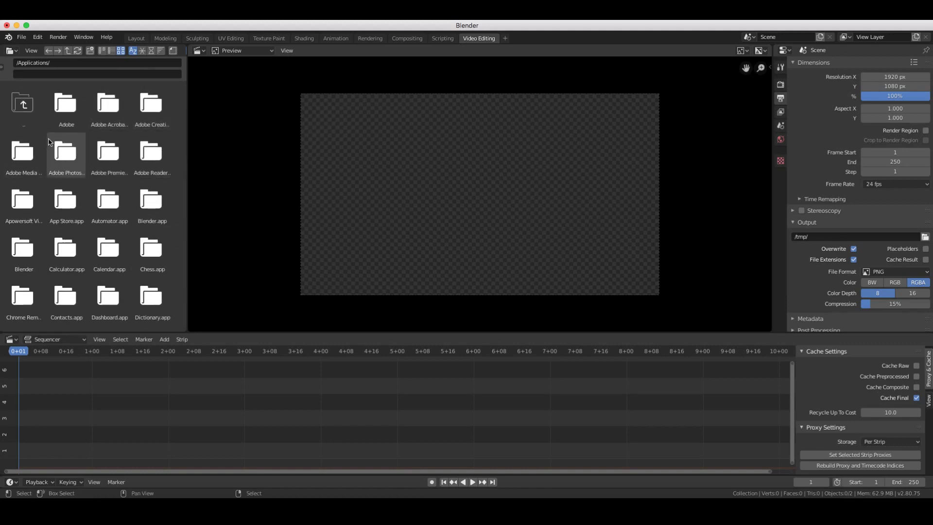
click(67, 51)
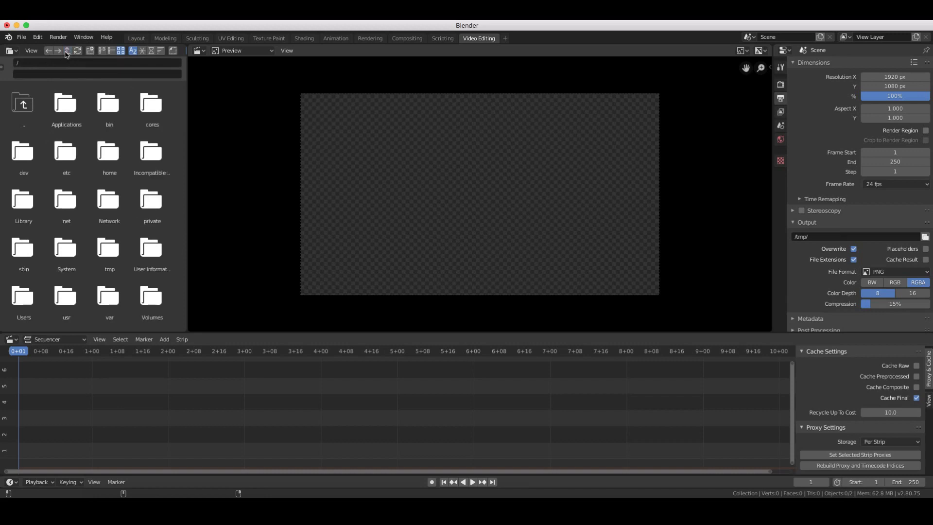
Step through the folder history with Back/Forward and go up to the home folder.
click(48, 52)
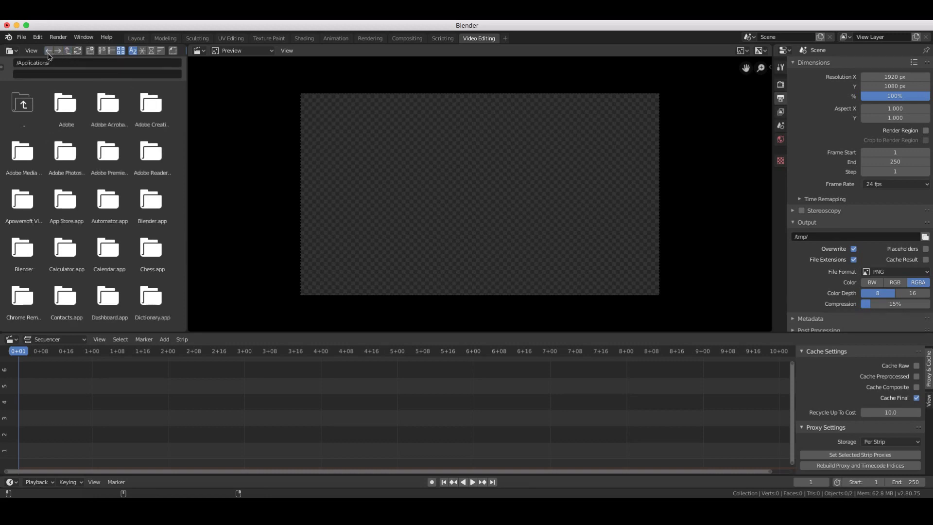
click(48, 51)
click(57, 51)
click(57, 52)
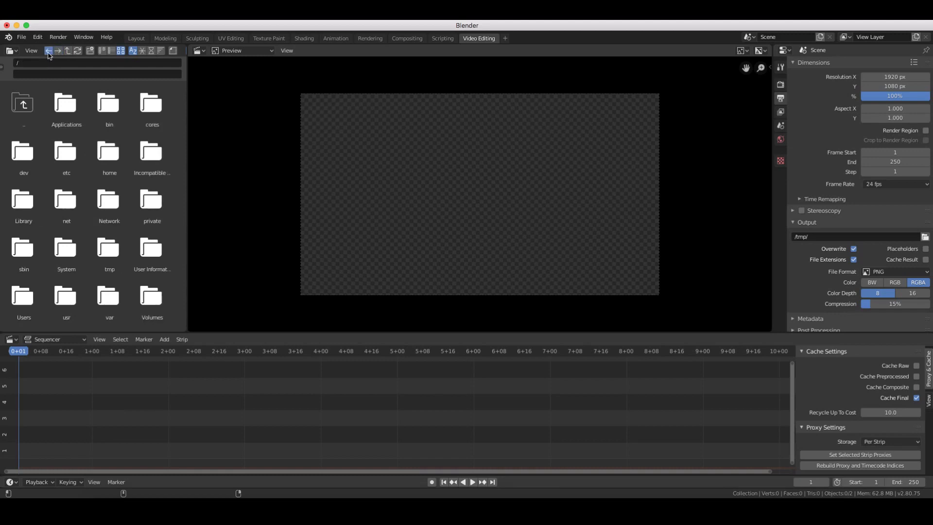
click(58, 52)
click(59, 52)
click(67, 51)
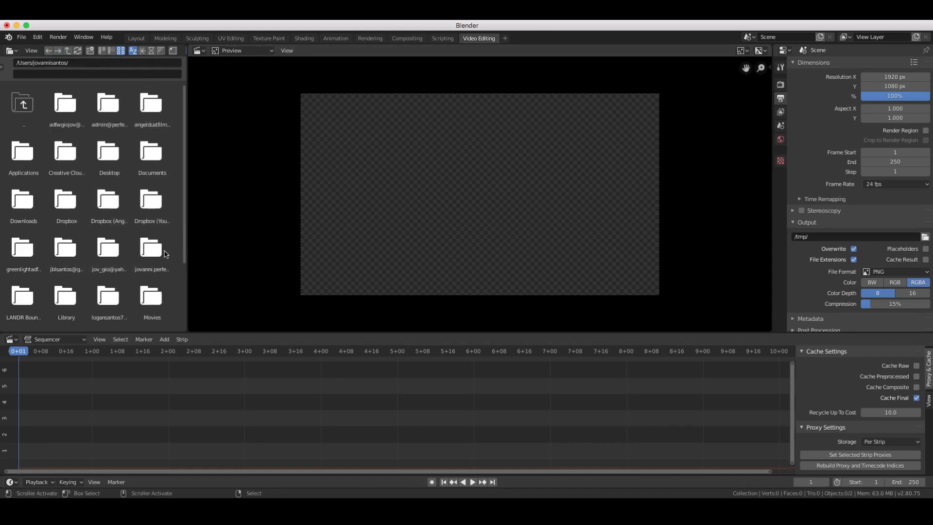
Peek inside the Movies folder, then return to the home folder.
scroll(162, 290, down, 4)
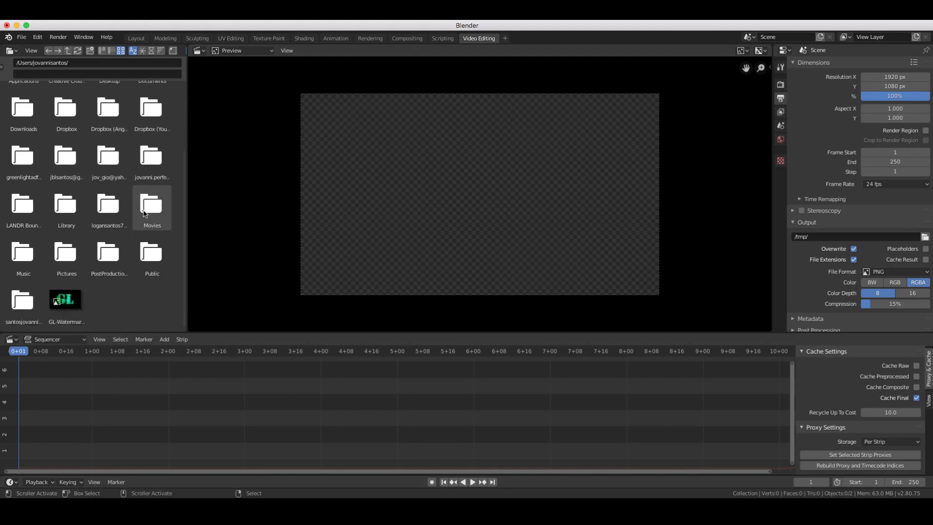
double_click(145, 217)
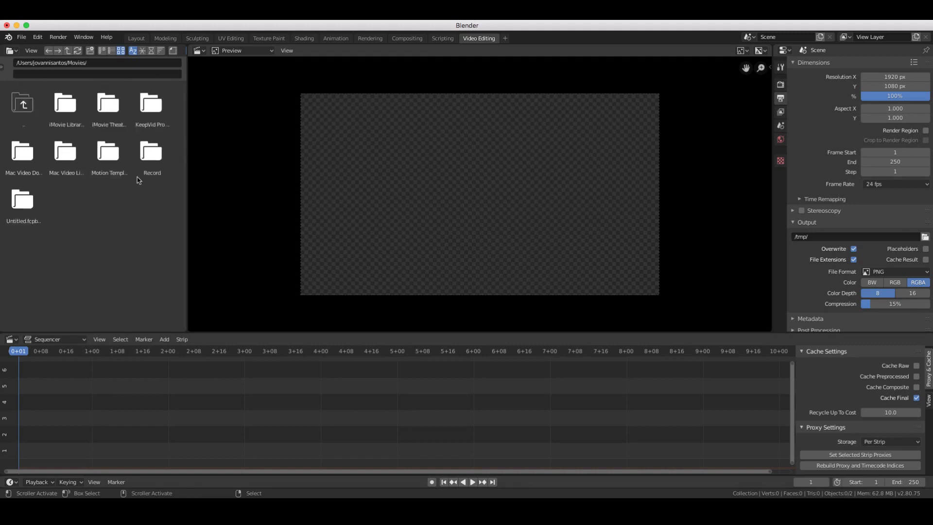
click(68, 50)
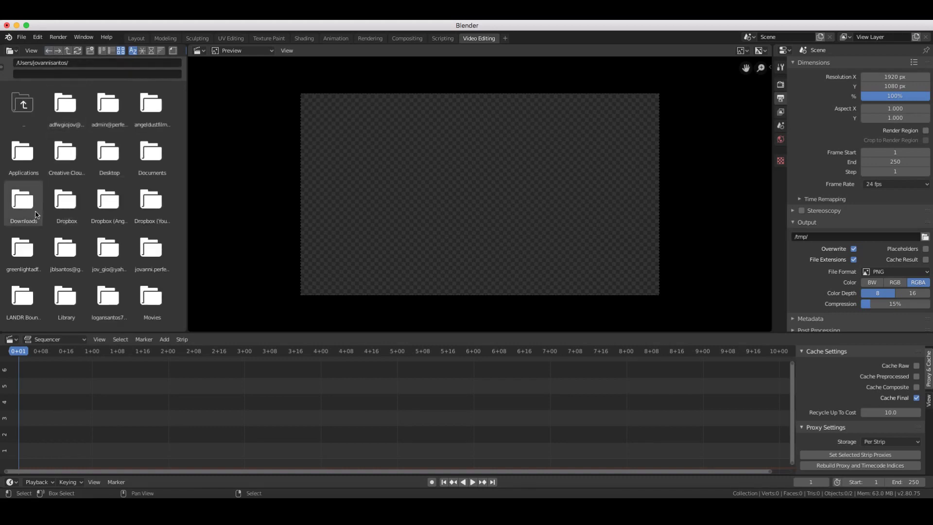
Open Desktop > MUSIC VIDEO SET and drag the 13-20-31 QURC 3840x2160 30fps.mov clip into the sequencer.
double_click(108, 163)
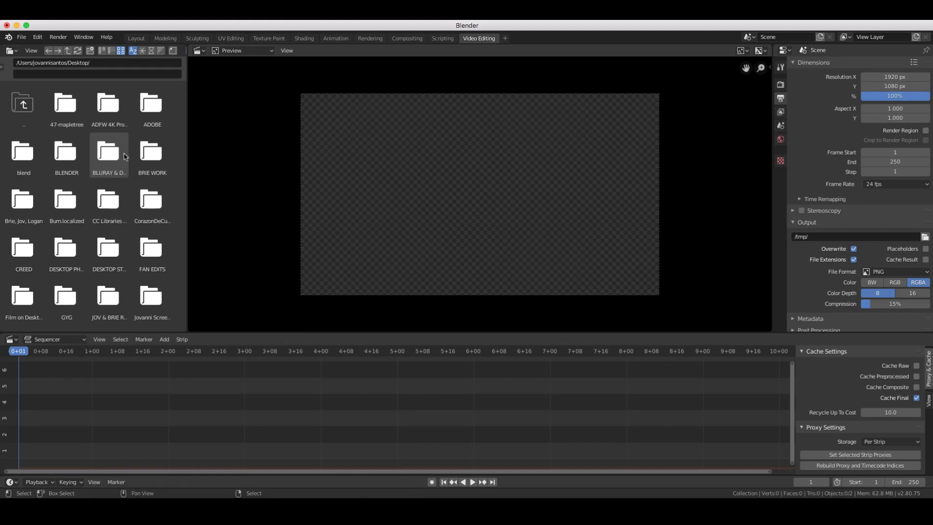
scroll(127, 159, down, 5)
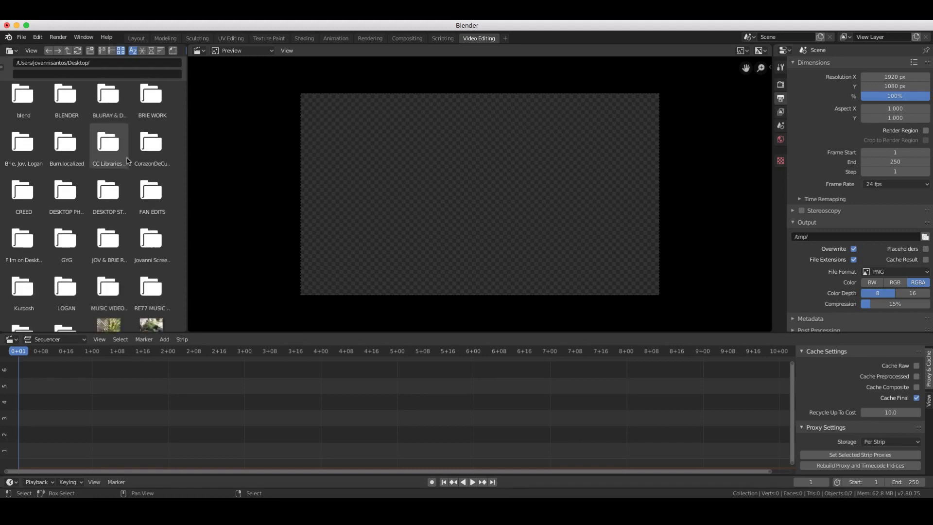
click(107, 237)
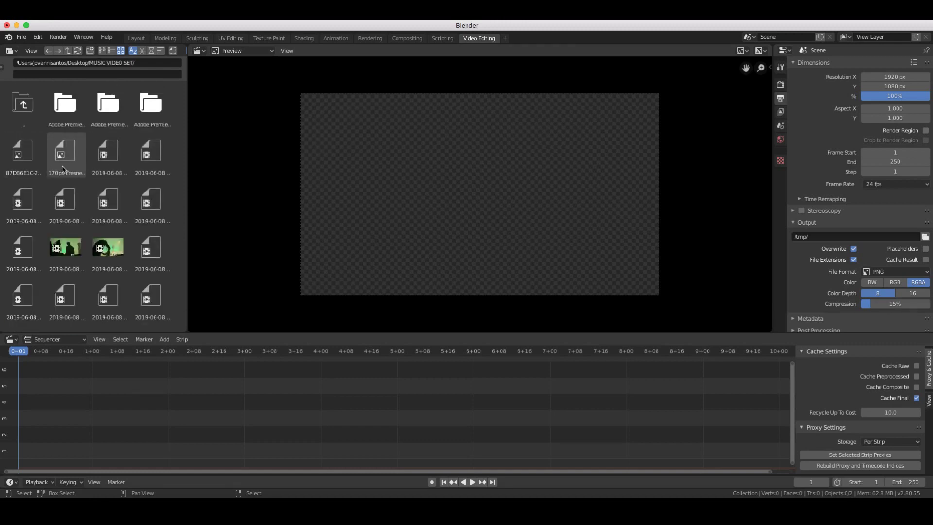
click(140, 255)
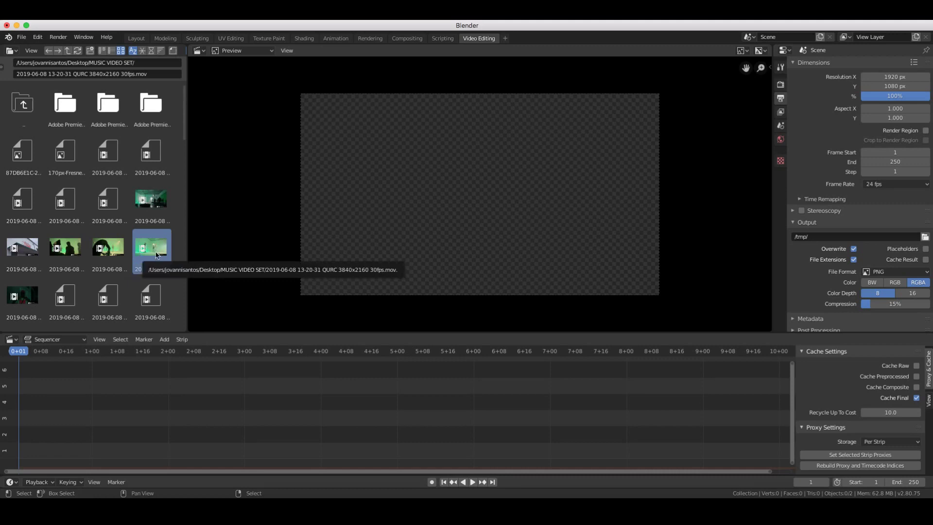
drag(156, 255, 42, 372)
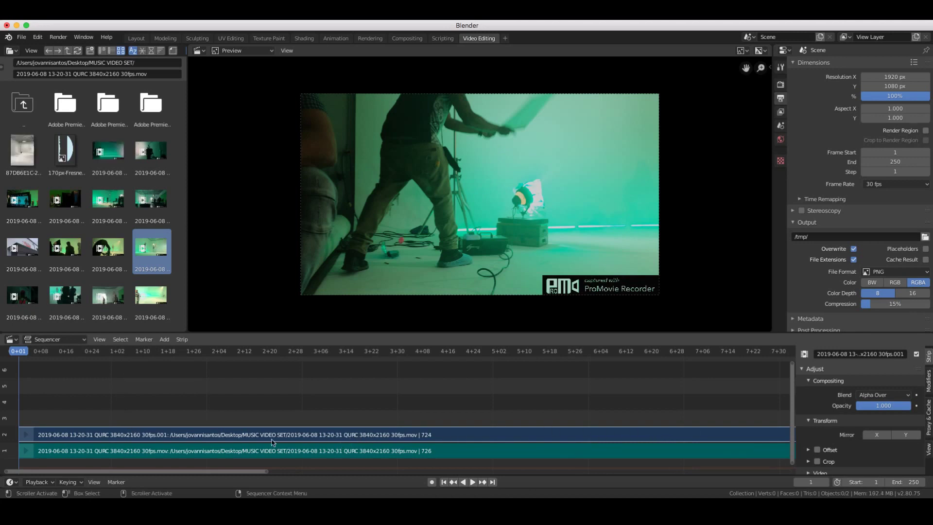
Select the channel-1 sound strip and its start handle, then slide it slightly along the timeline.
click(164, 456)
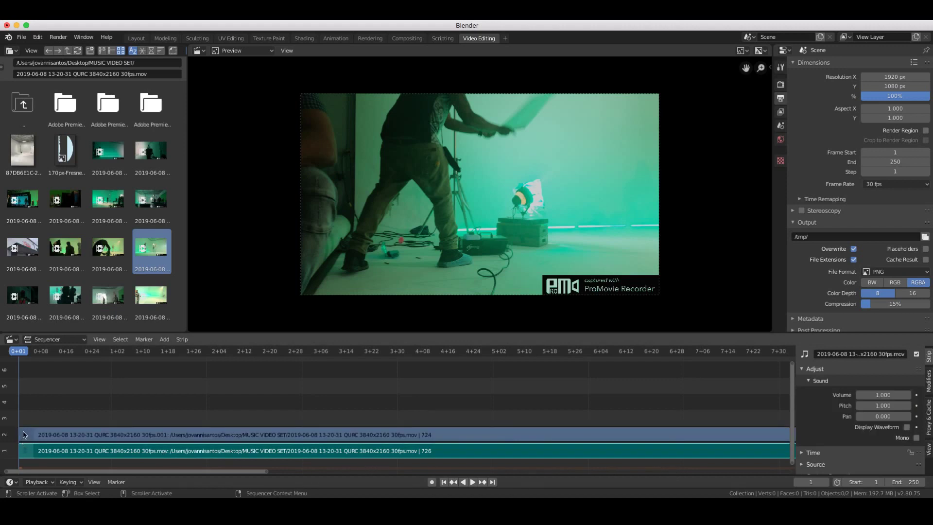
click(27, 451)
click(37, 456)
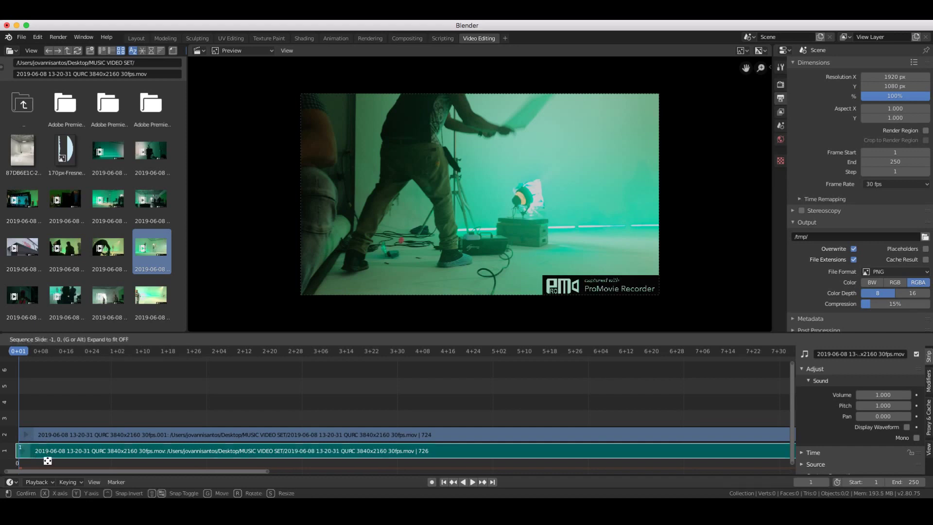
mouse_move(52, 457)
mouse_down()
mouse_move(69, 452)
mouse_move(60, 459)
mouse_up()
Undo the nudge and slide the duplicate video strip into channel 2 above the original.
key(ctrl+z)
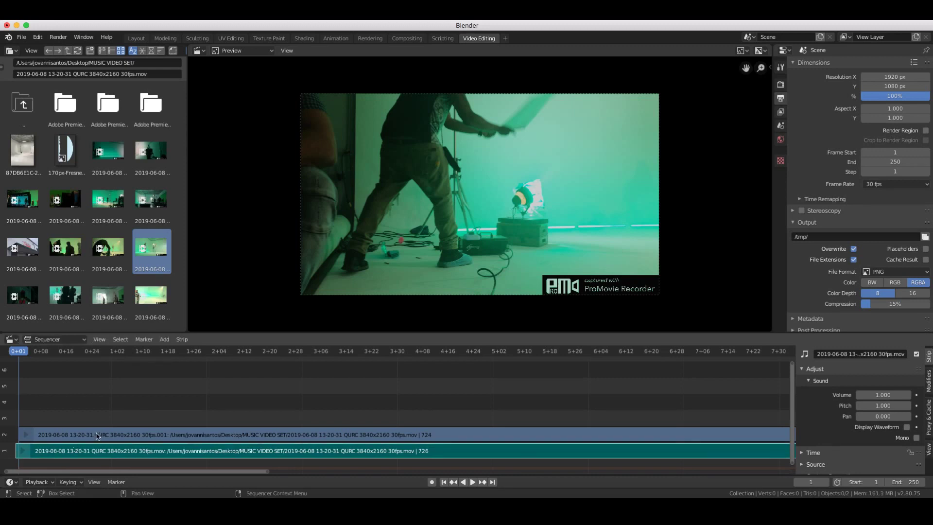
drag(199, 437, 188, 427)
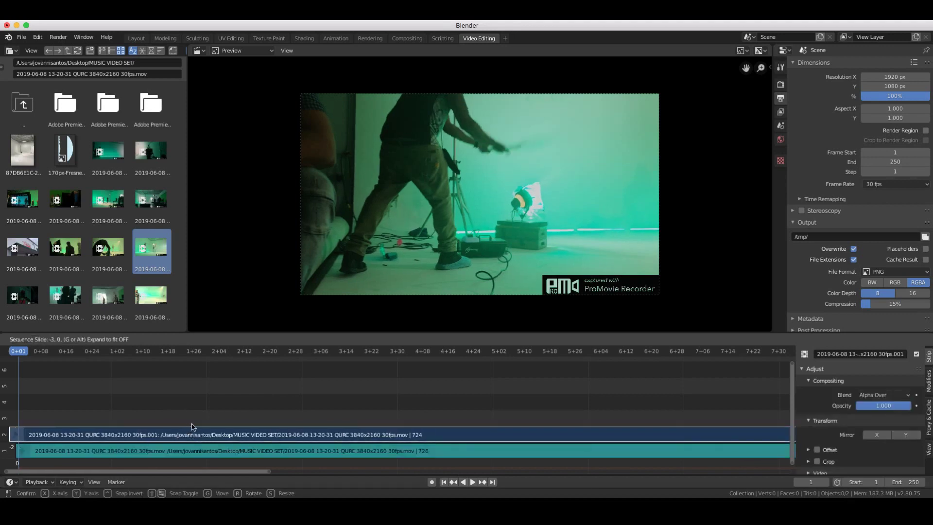
drag(451, 435, 424, 444)
mouse_move(315, 419)
mouse_down()
mouse_move(335, 429)
mouse_move(311, 431)
mouse_move(323, 434)
mouse_up()
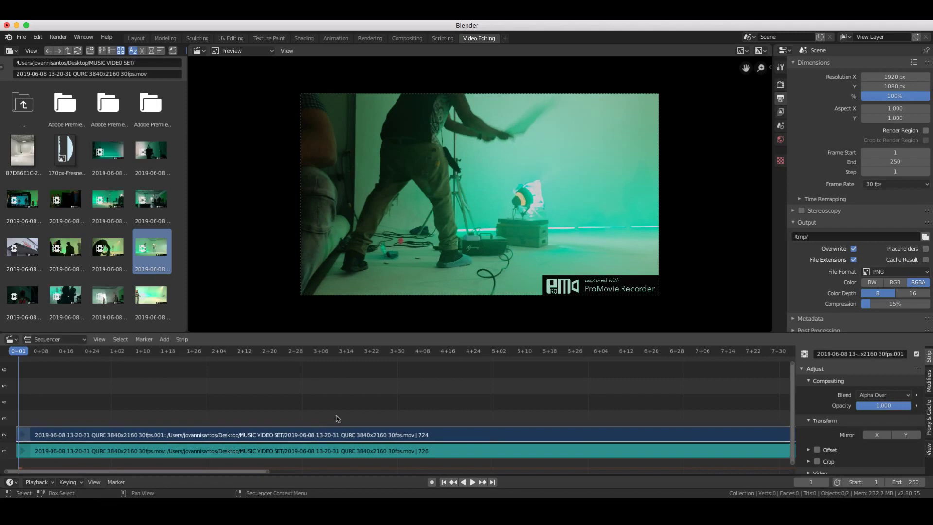
Play the stacked QURC strips, scrub back, restart from the beginning and stop at frame 179.
key(space)
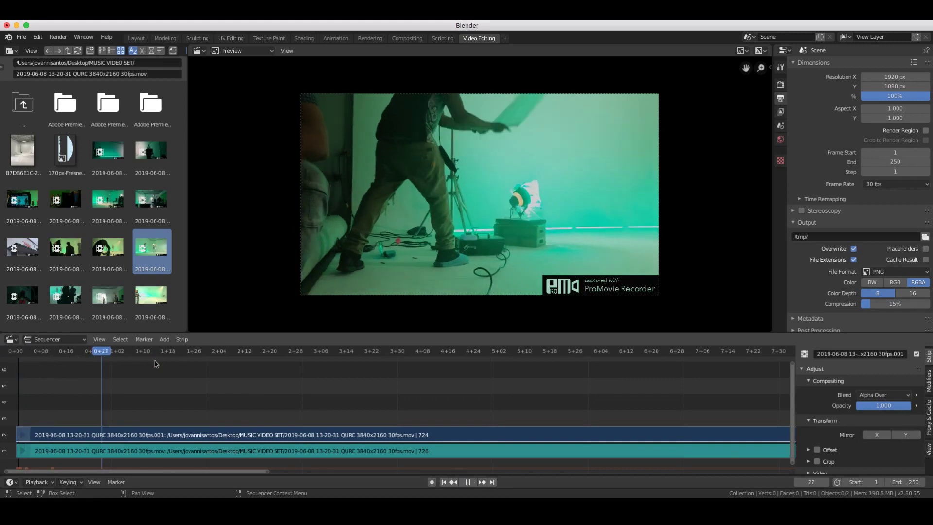
key(space)
key(space)
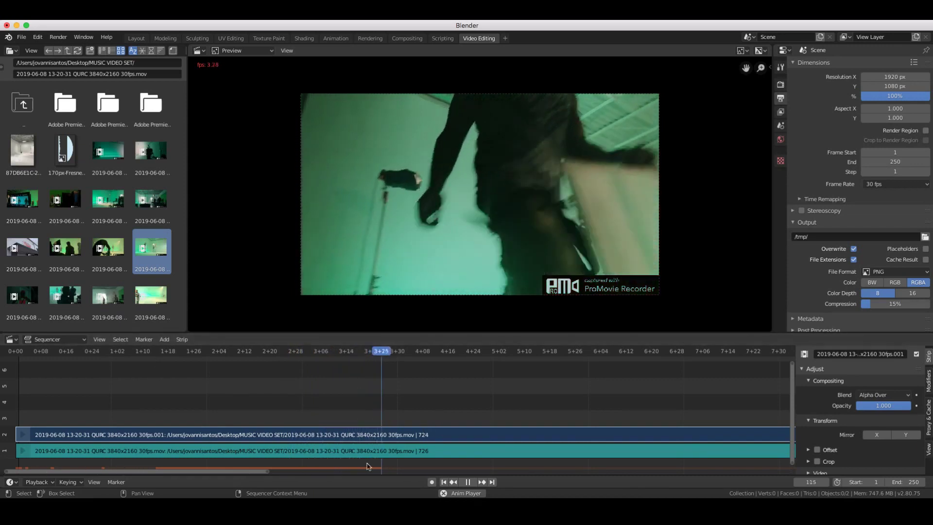
drag(379, 351, 167, 360)
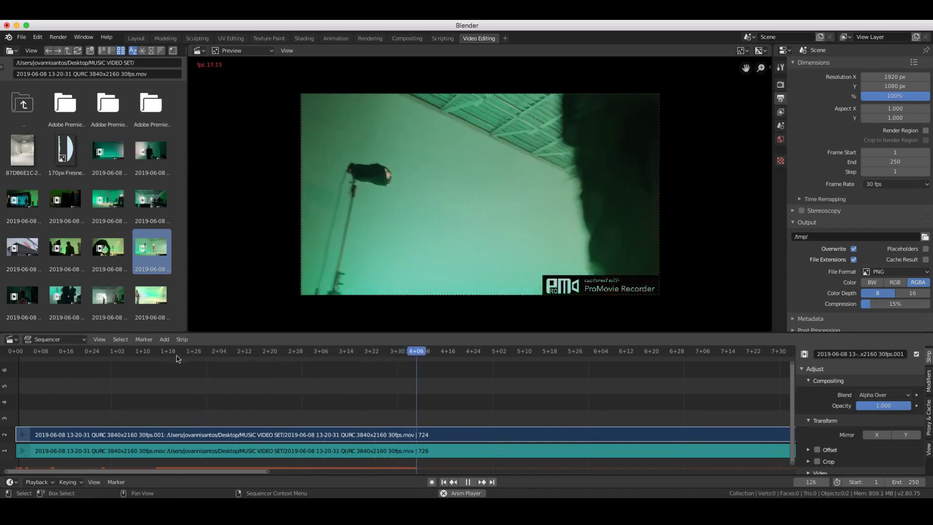
key(shift+Left)
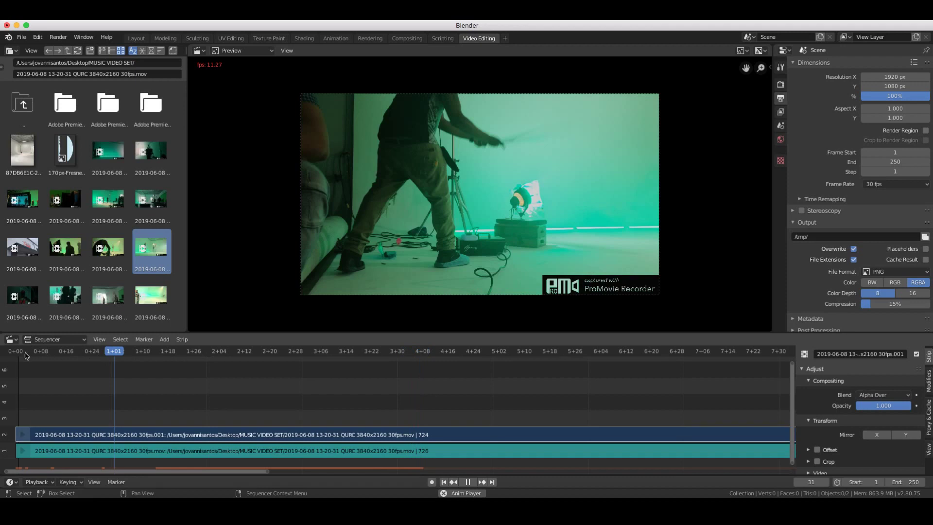
click(19, 355)
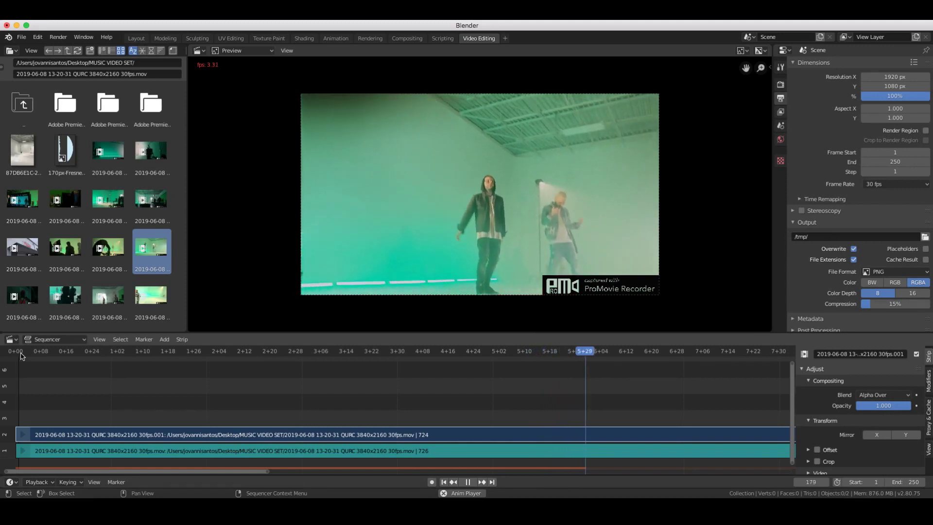
key(space)
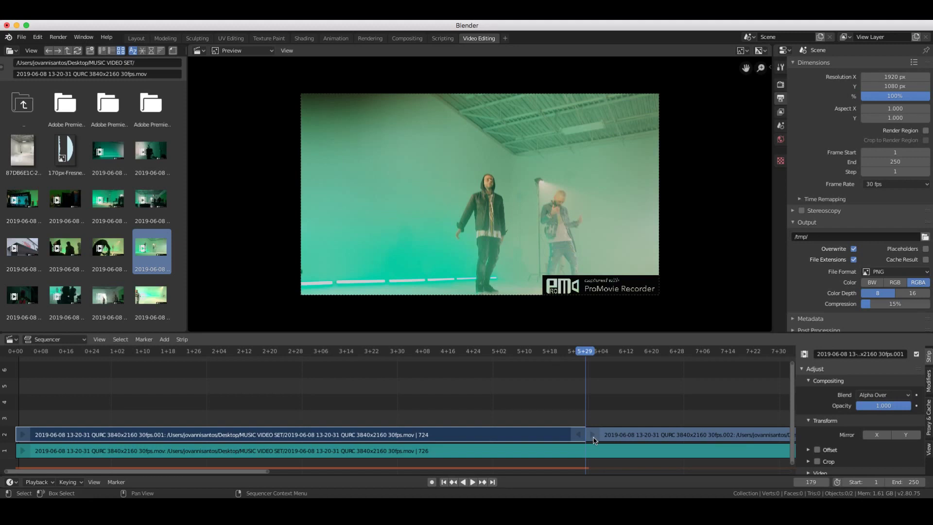
Cut the channel-1 sound strip at frame 179 with K.
click(595, 454)
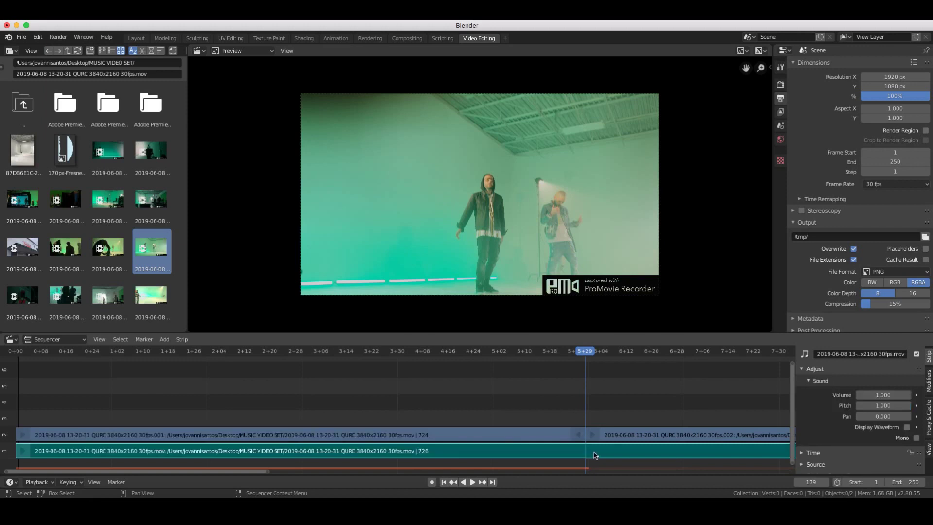
key(k)
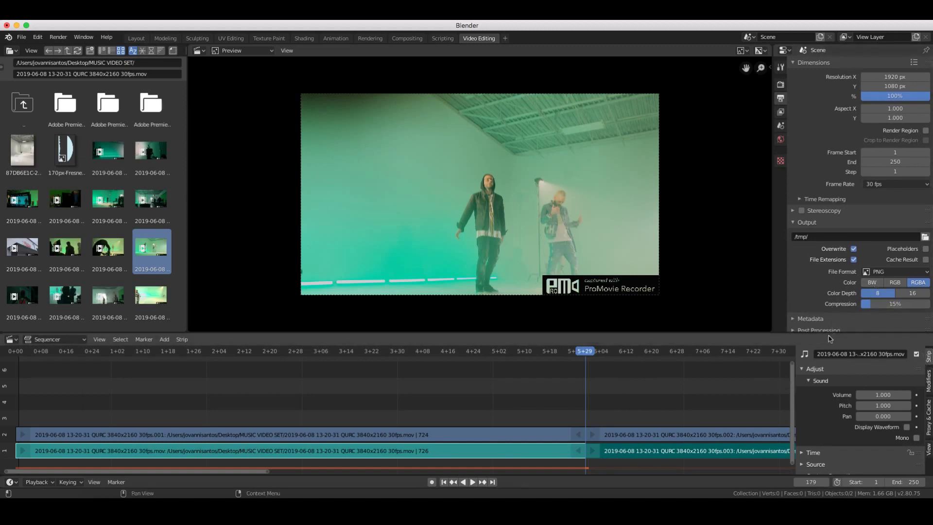
click(781, 140)
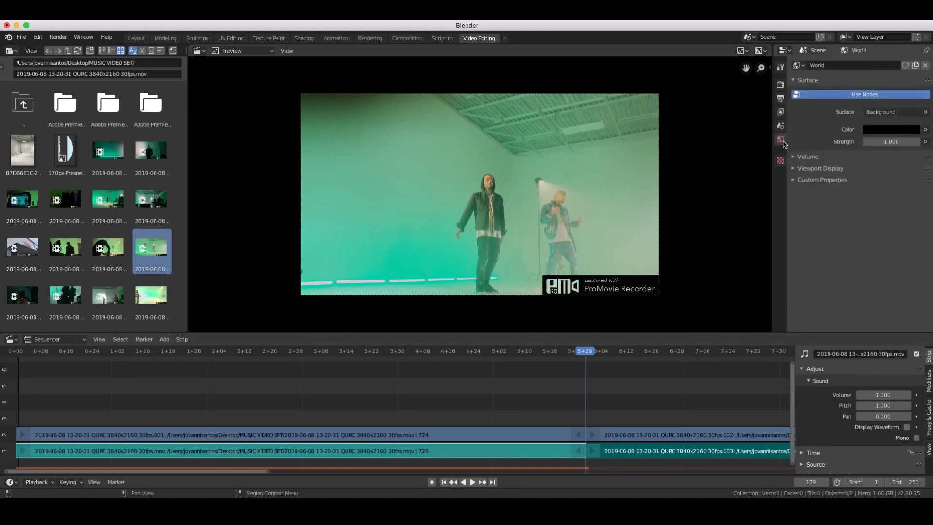
click(780, 160)
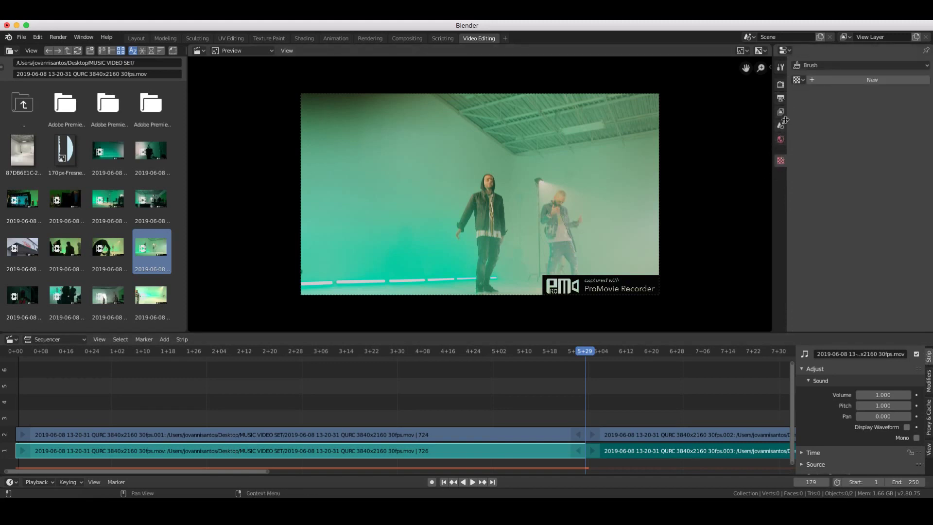
Expand and collapse the sound strip's Source and Time panels to inspect them.
scroll(889, 418, down, 1)
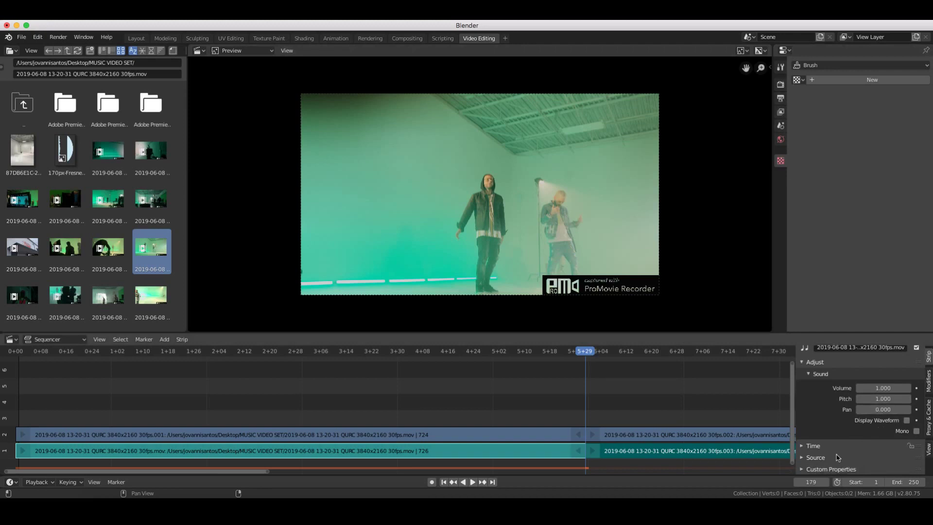
click(802, 458)
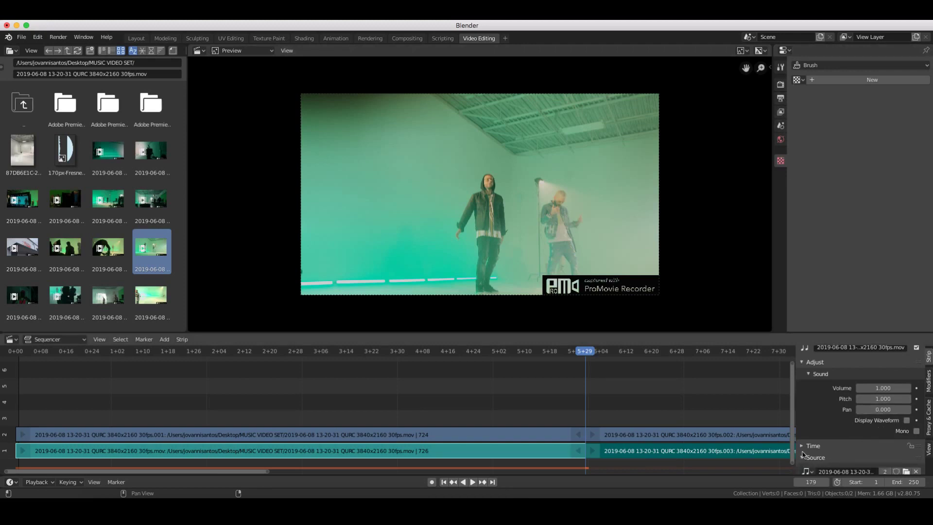
scroll(805, 454, down, 3)
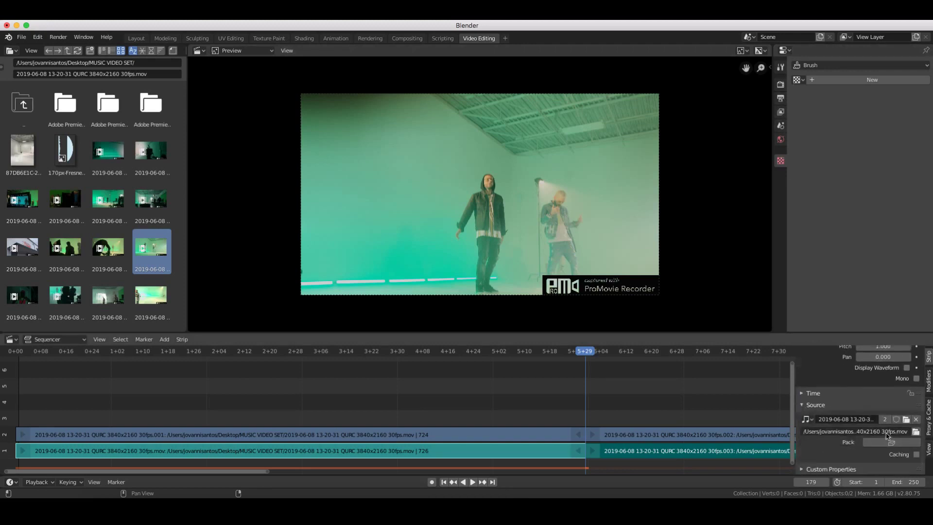
click(804, 404)
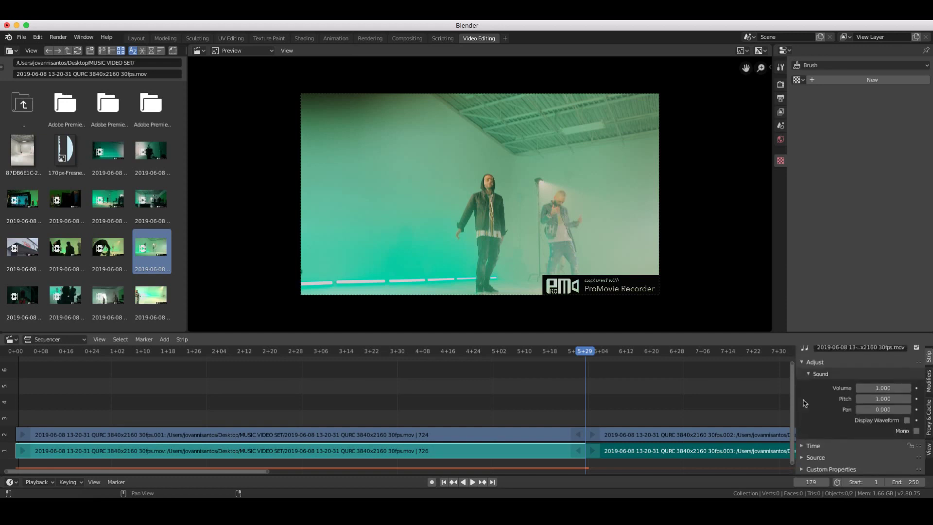
click(802, 446)
click(804, 447)
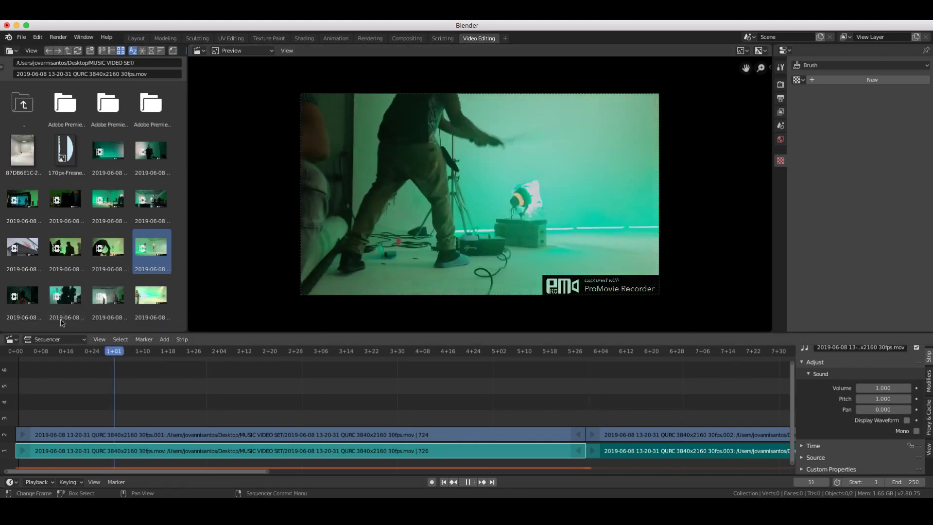
Stop playback at frame 0, view Render Properties, and switch to the Layout workspace.
key(Escape)
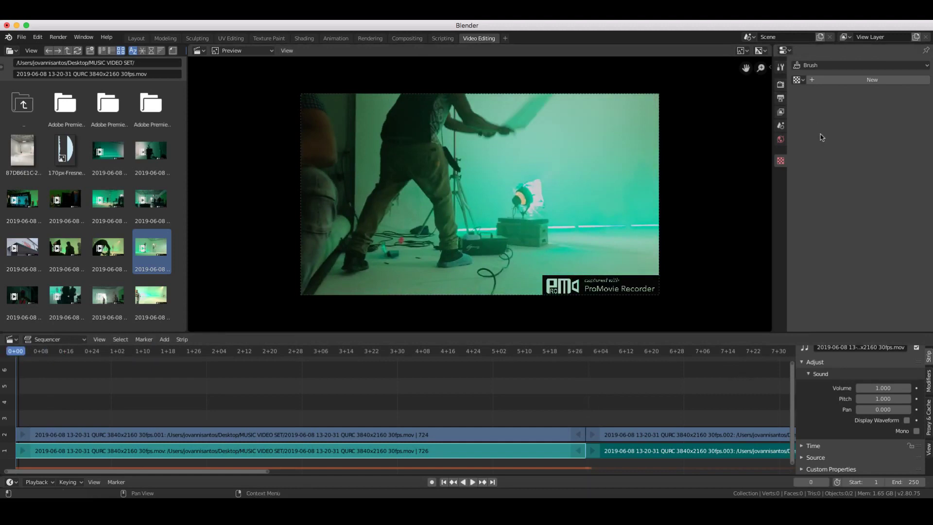
click(780, 84)
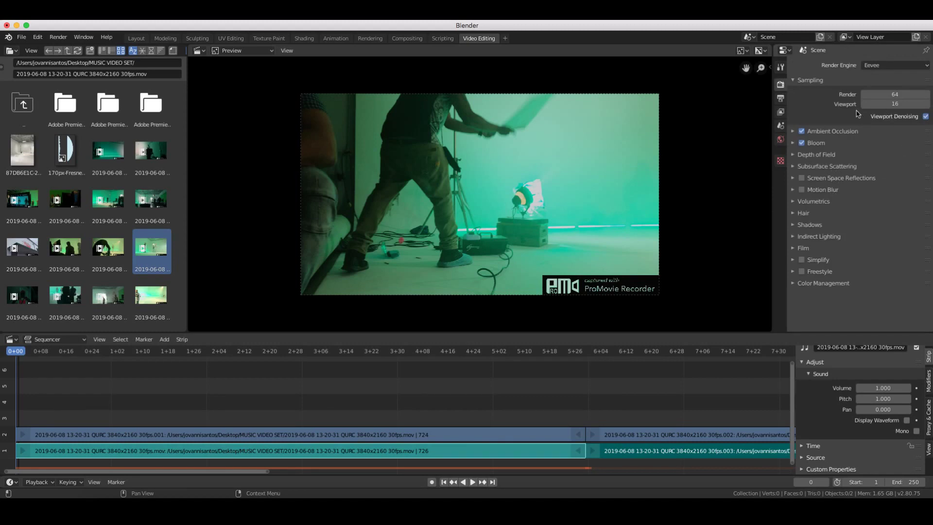
click(136, 38)
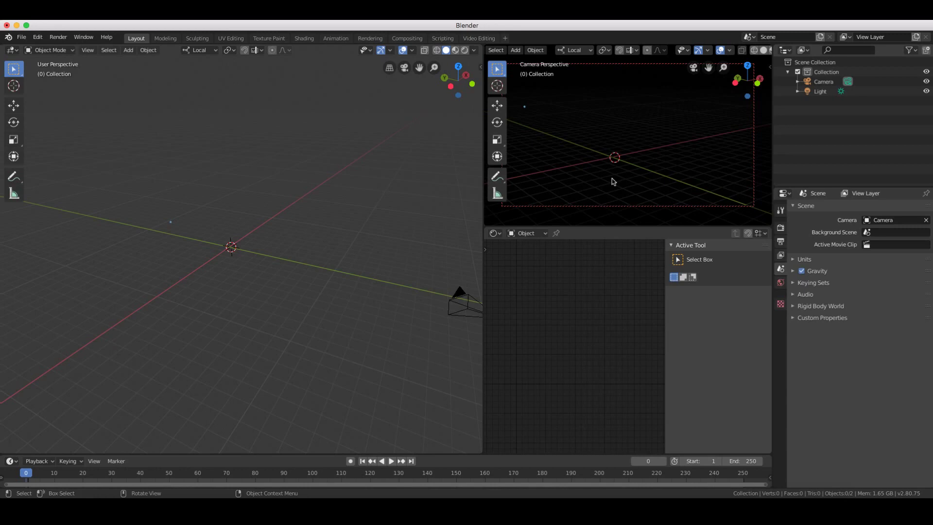
Align the camera to the view and bring it in close just above the world origin.
key(ctrl+z)
shift+scroll(635, 165, down, 6)
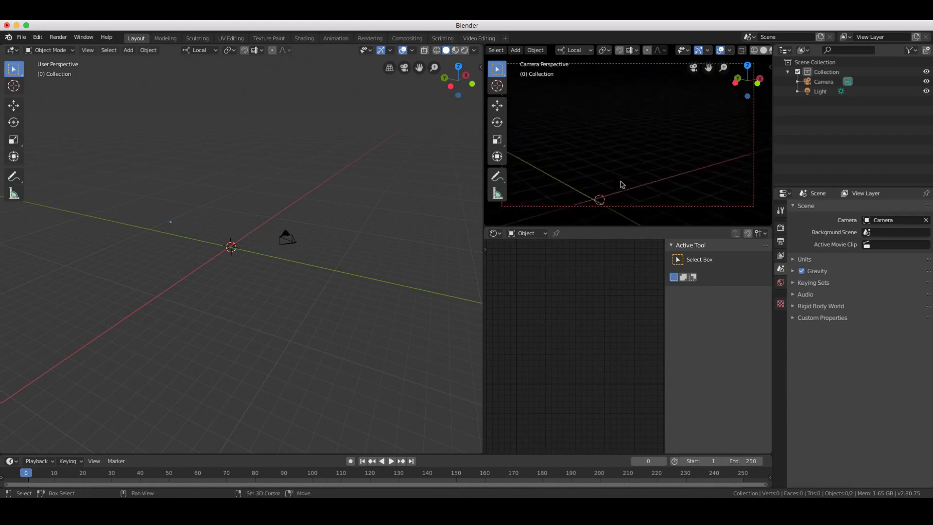
shift+scroll(622, 184, down, 6)
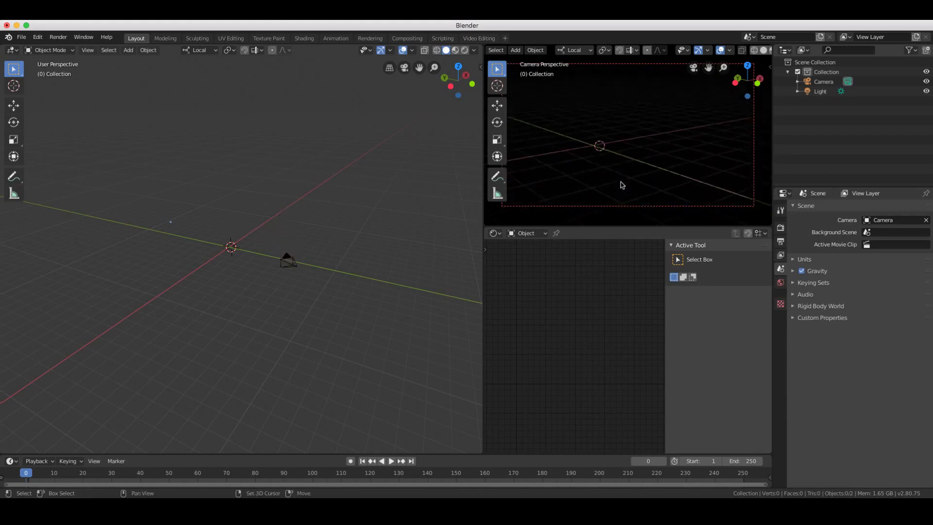
ctrl+scroll(600, 146, down, 4)
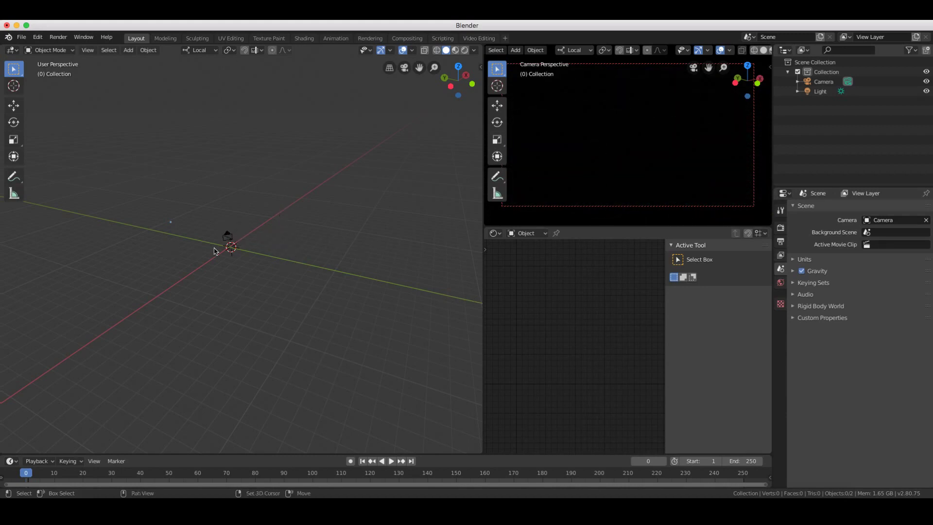
shift+scroll(553, 148, down, 2)
shift+scroll(553, 149, down, 3)
shift+scroll(553, 149, up, 2)
ctrl+scroll(552, 148, down, 4)
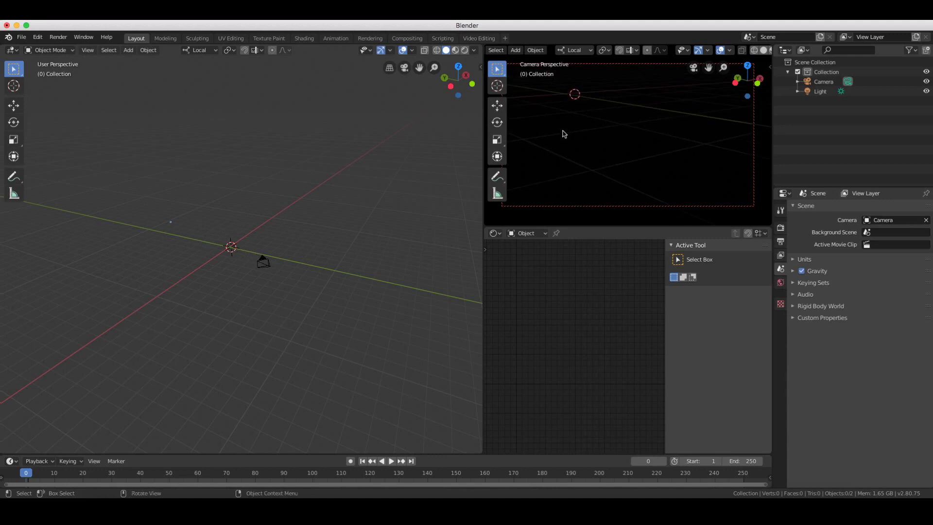
scroll(573, 128, left, 5)
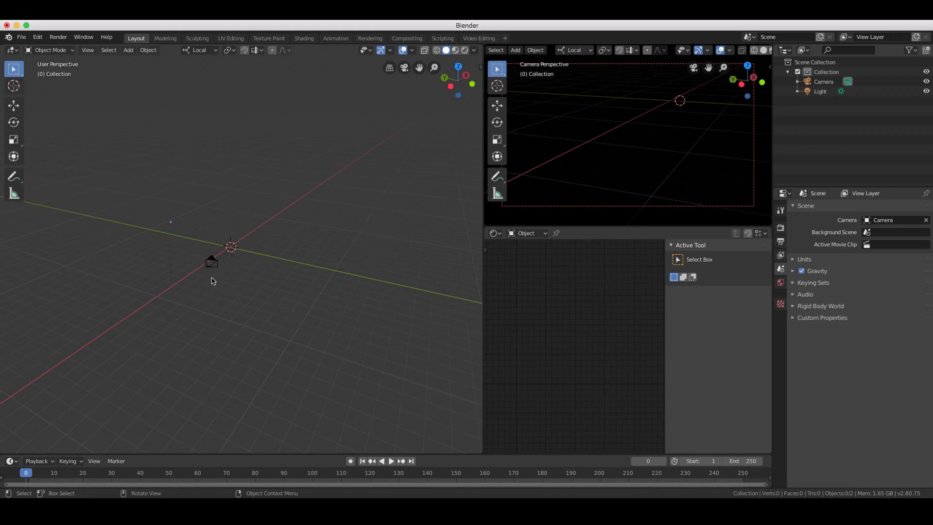
shift+scroll(728, 138, down, 3)
shift+scroll(729, 139, up, 5)
shift+scroll(726, 138, down, 3)
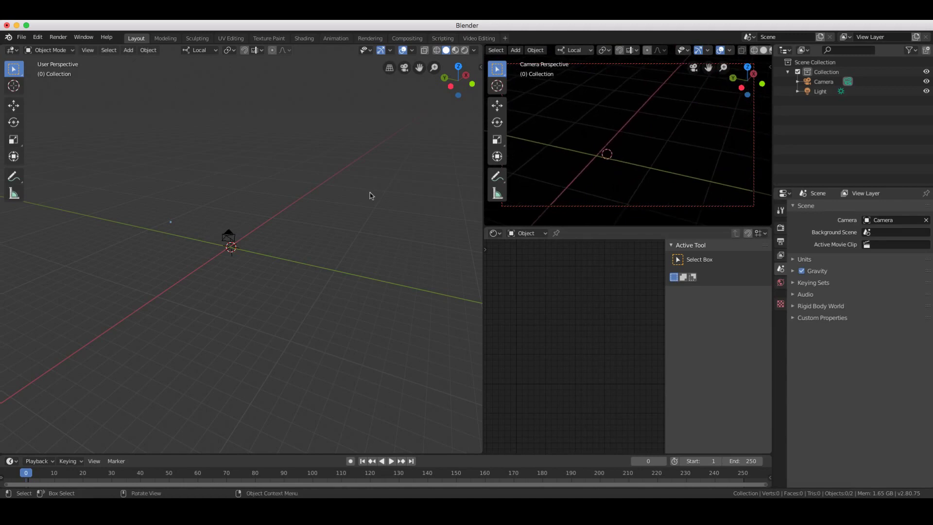
key(shift+a)
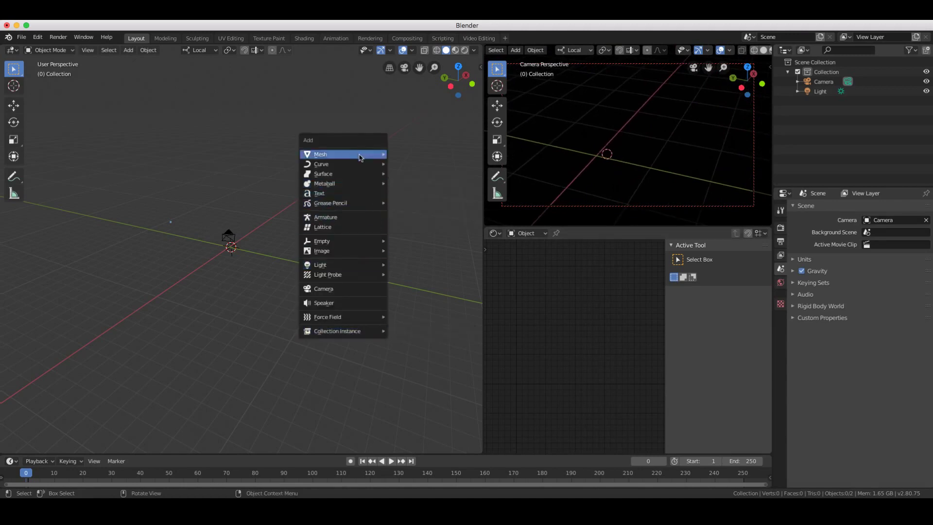
Add a Monkey mesh at the world origin and check the Eevee render settings.
mouse_move(360, 154)
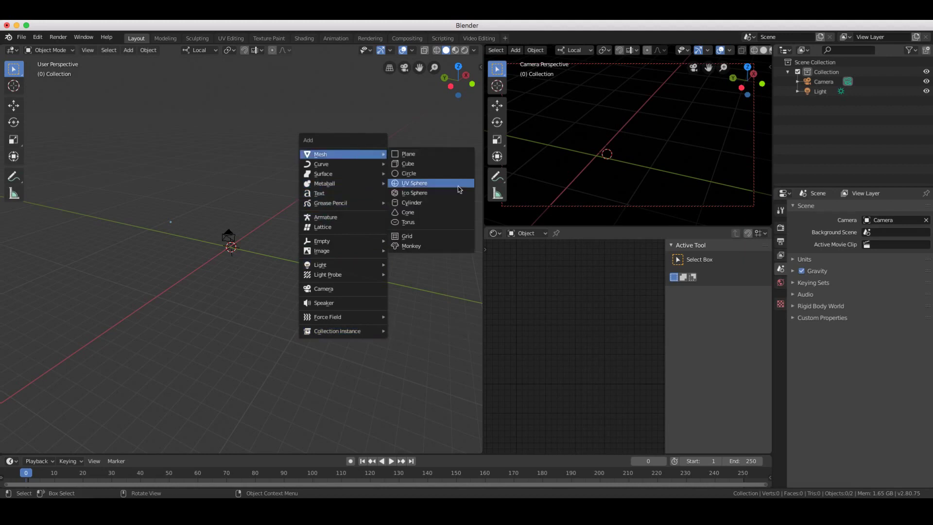
click(441, 245)
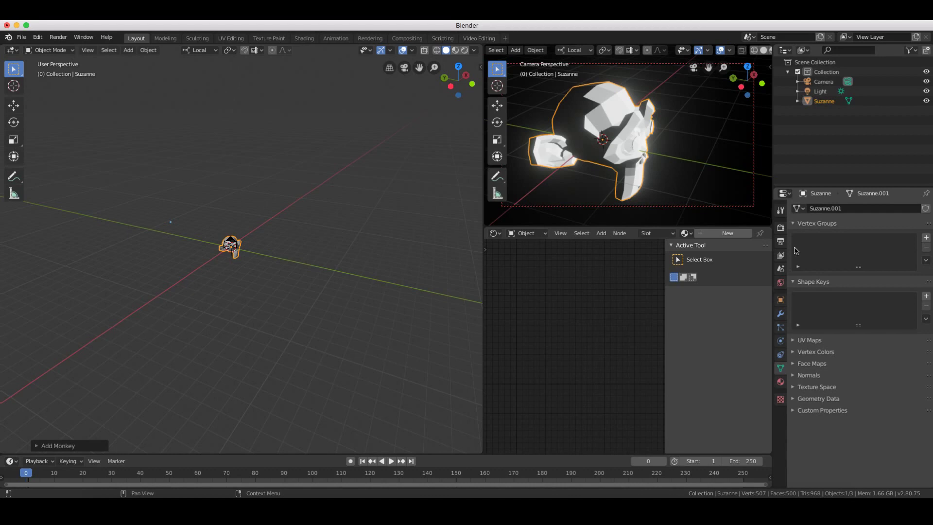
click(780, 229)
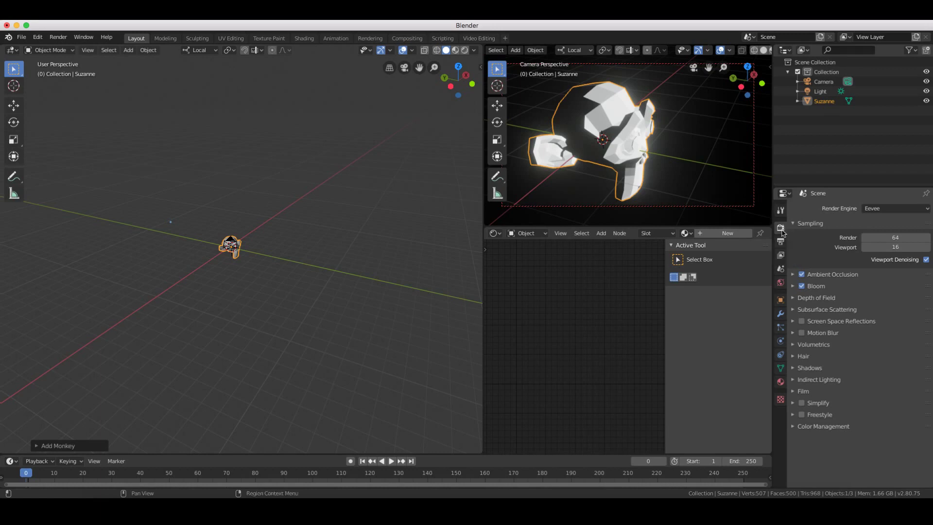
Compare Cycles and its Device options, then set the render engine to Eevee.
click(880, 209)
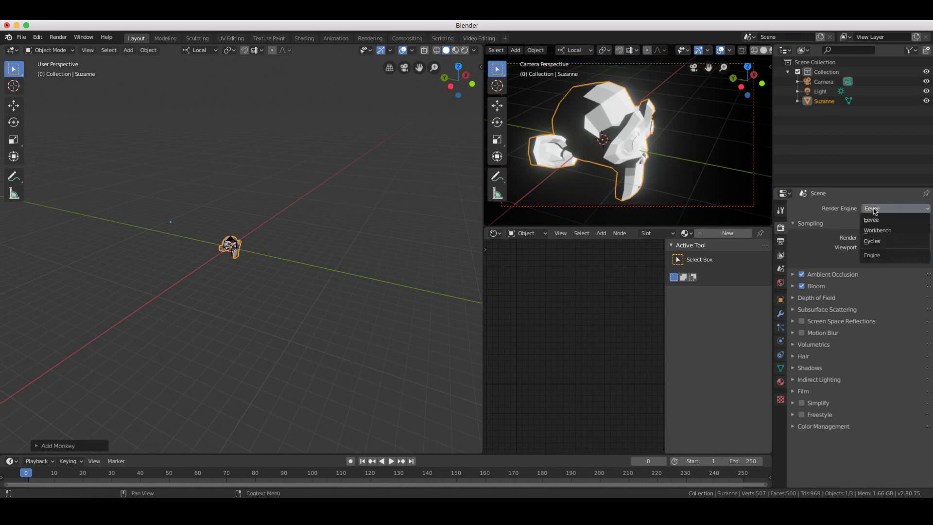
click(908, 241)
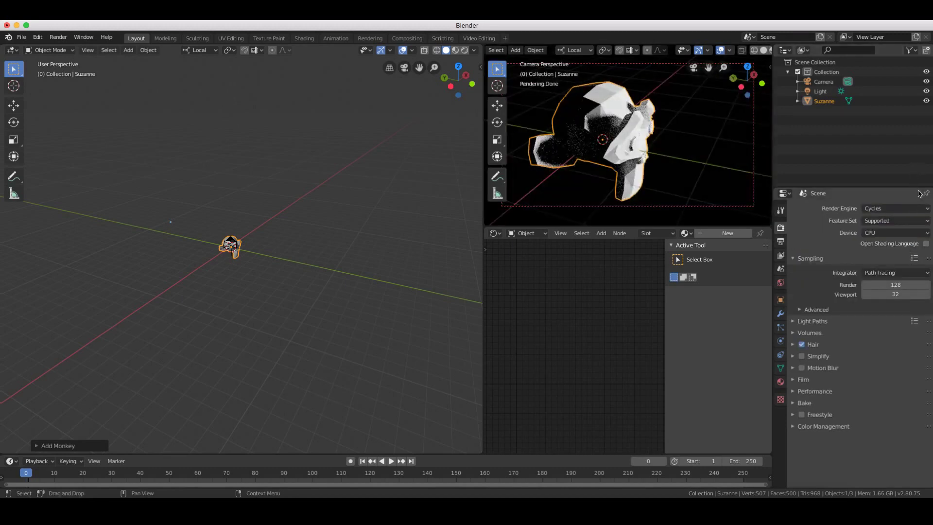
click(914, 208)
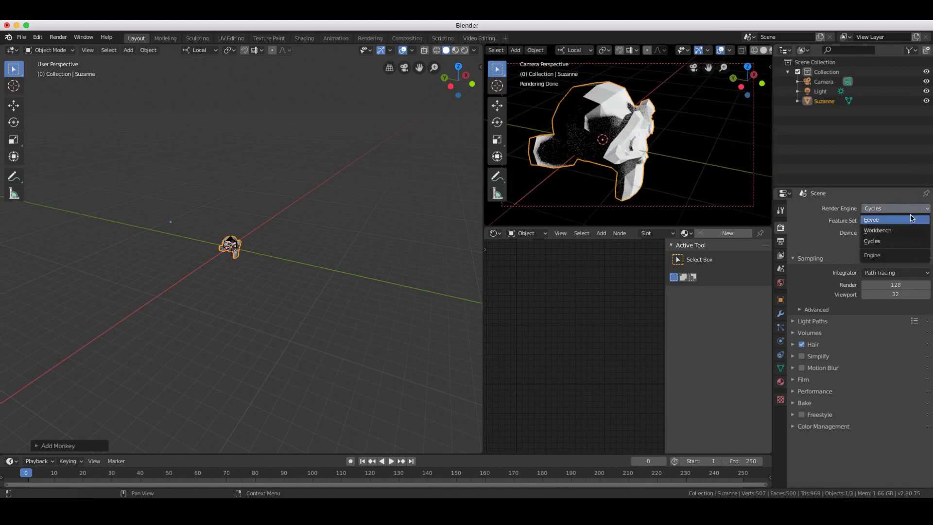
click(911, 218)
click(909, 208)
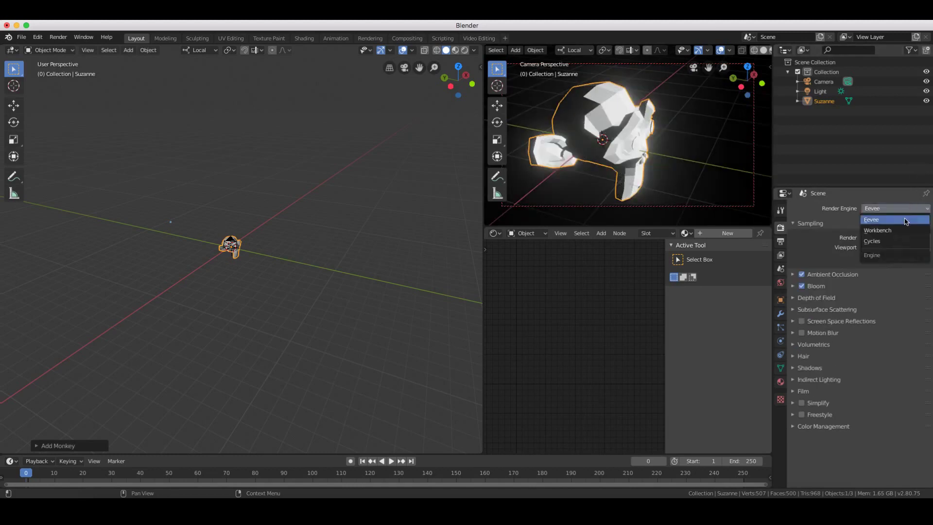
click(898, 242)
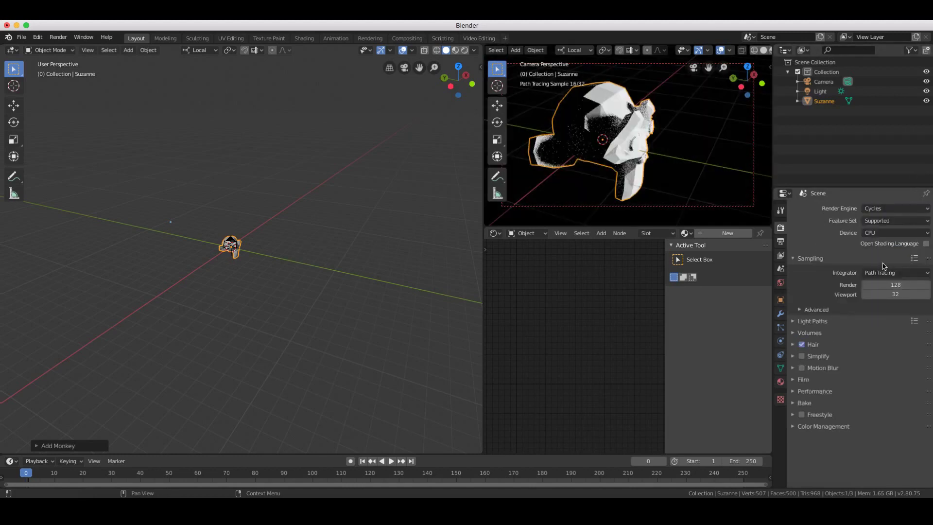
click(885, 237)
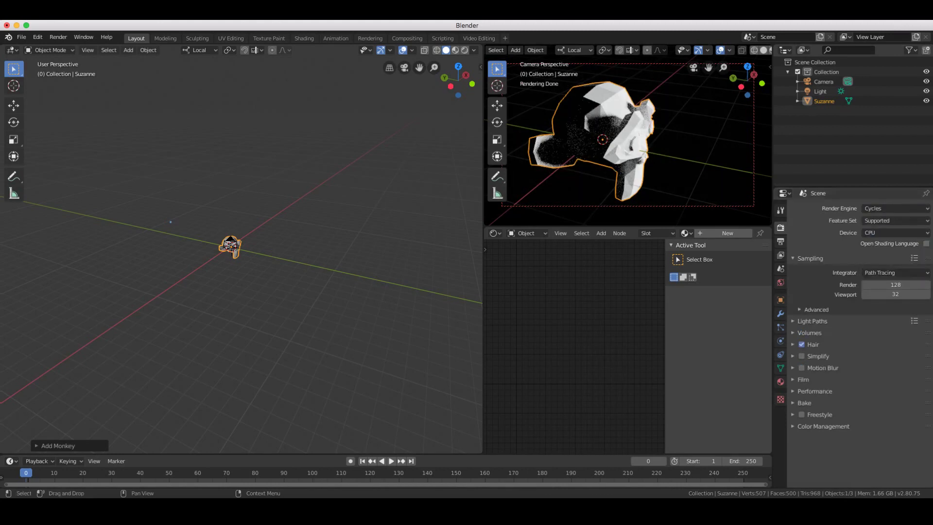
click(895, 209)
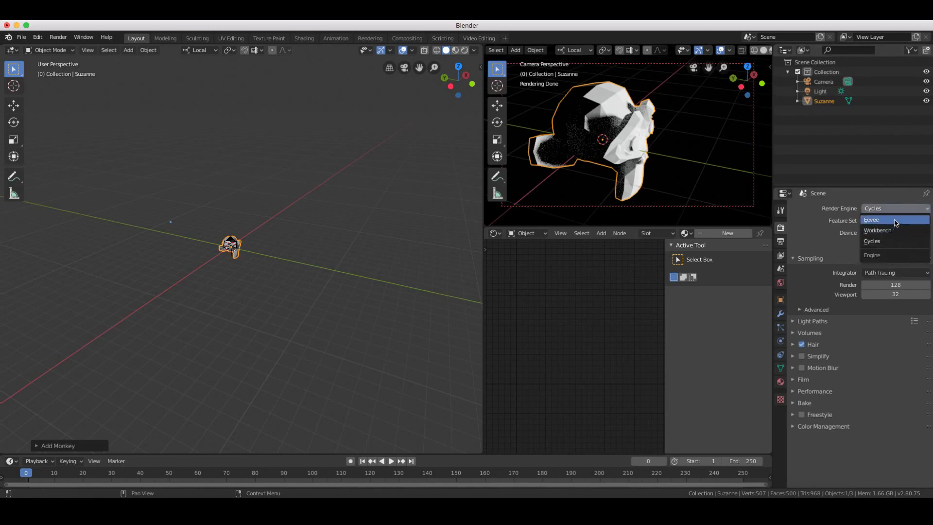
click(896, 223)
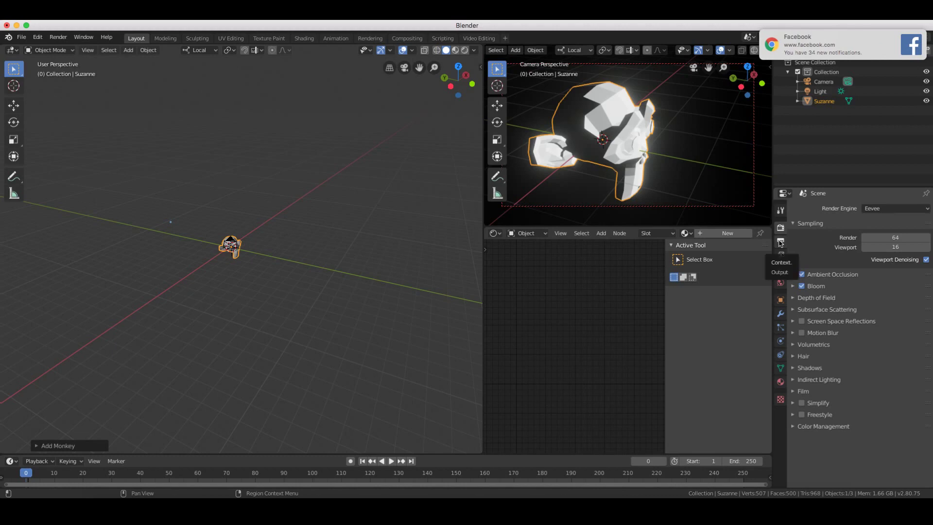
Show the Output Properties: 1920×1080, frames 1–250 at 30 fps, PNG to /tmp/.
click(779, 242)
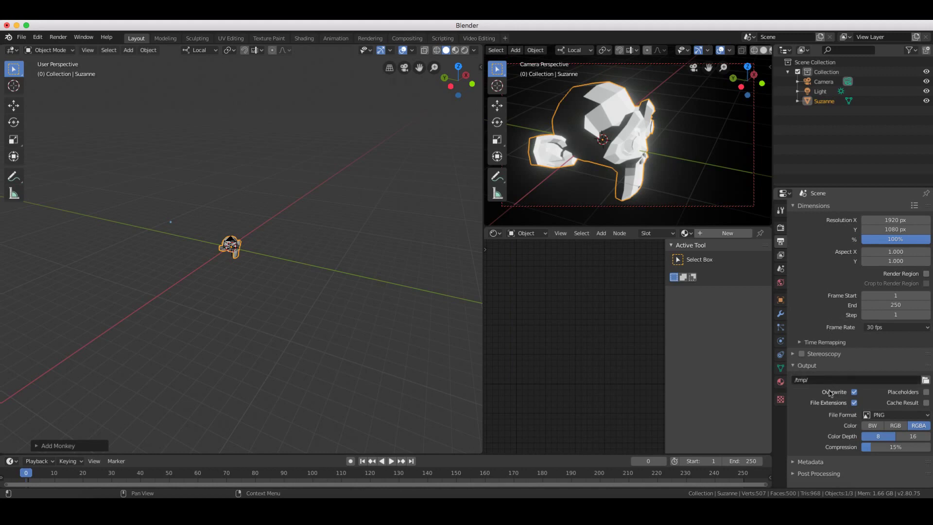
Change the render output path from /tmp/ to the Desktop folder.
click(925, 380)
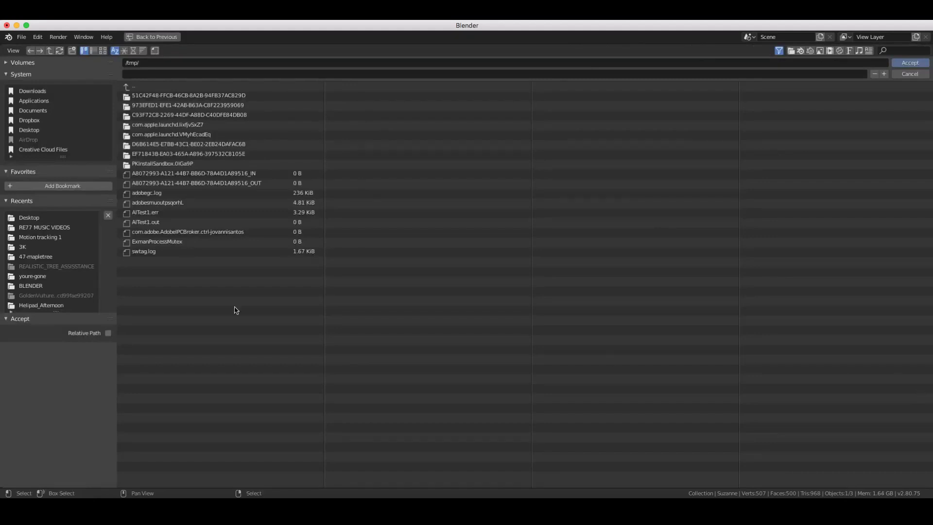
click(32, 132)
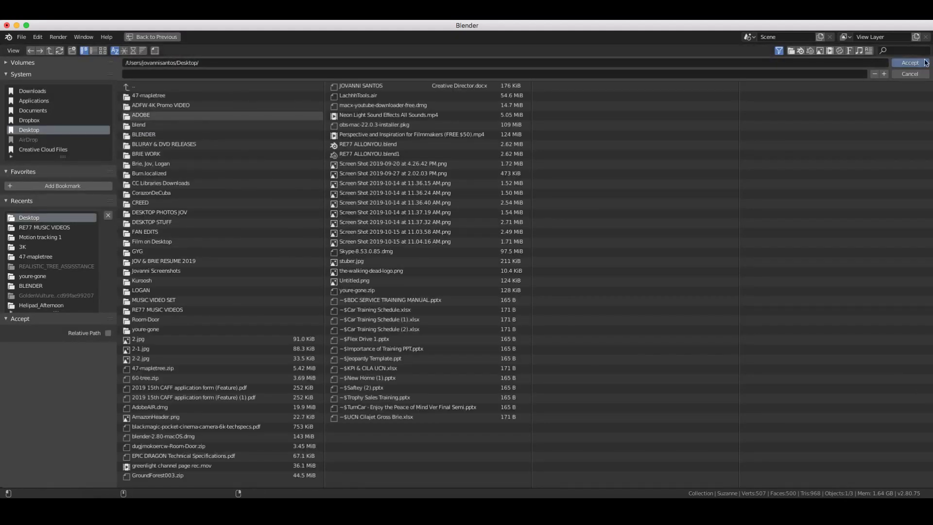
click(908, 63)
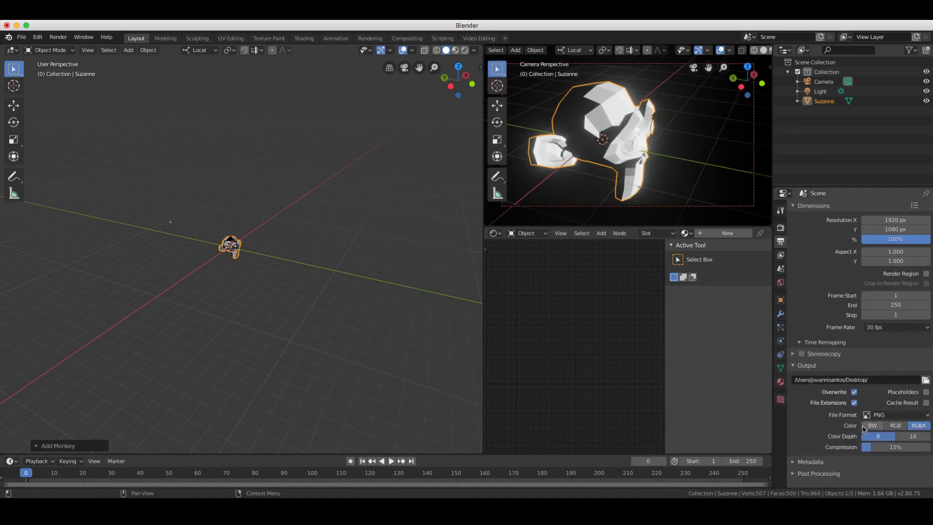
Set the output Color to RGB and bring up the File Format list.
click(892, 427)
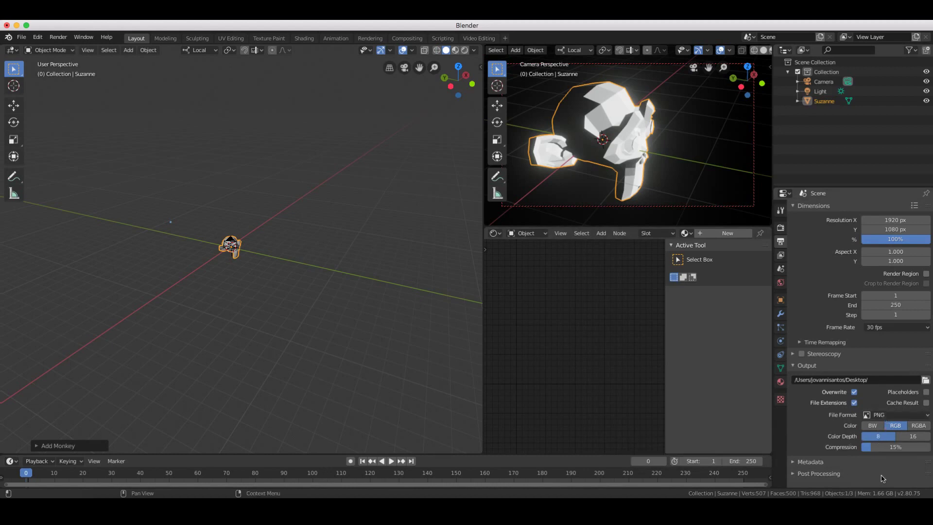
click(877, 418)
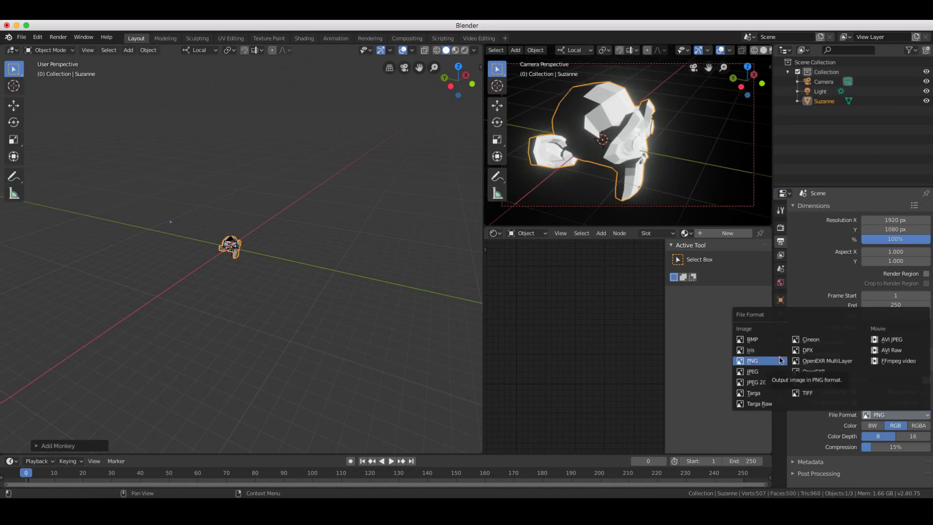
Change the output file format from PNG to FFmpeg video.
click(877, 362)
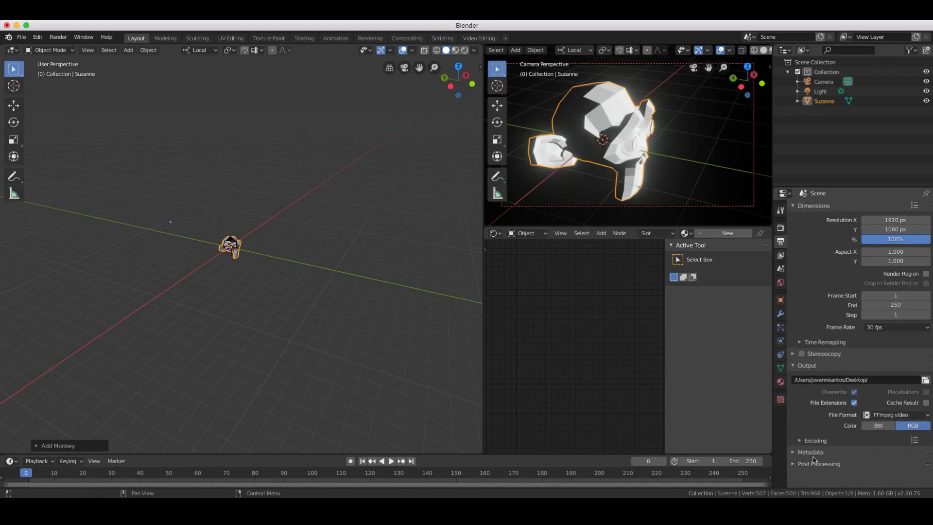
click(797, 465)
click(795, 466)
click(795, 453)
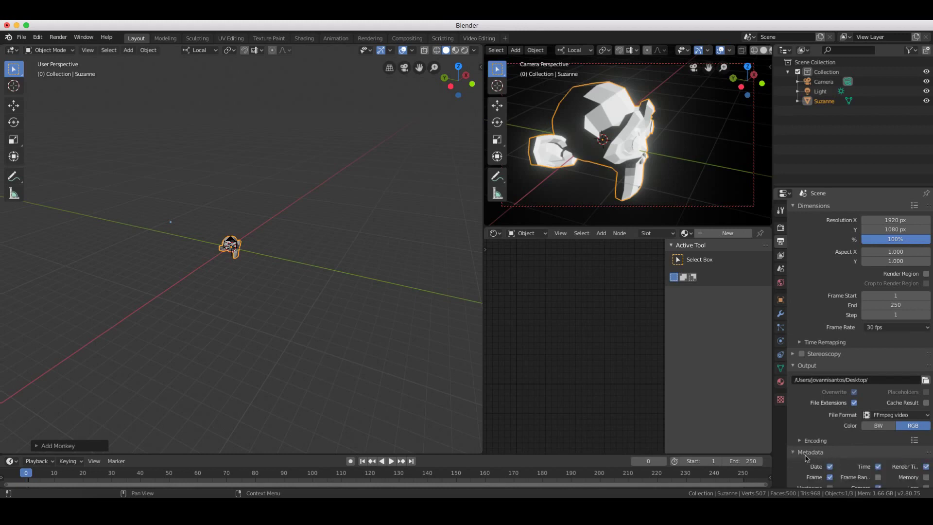
click(792, 454)
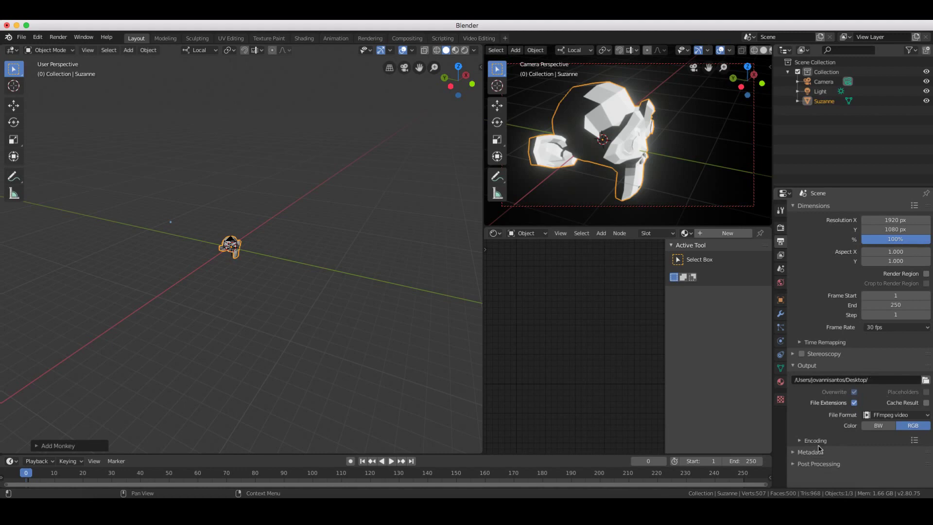
click(780, 381)
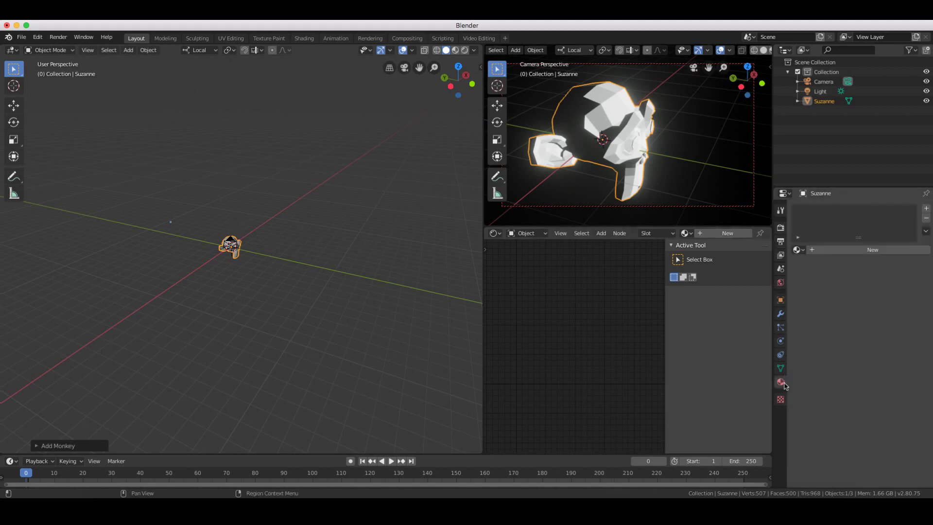
click(780, 368)
click(780, 354)
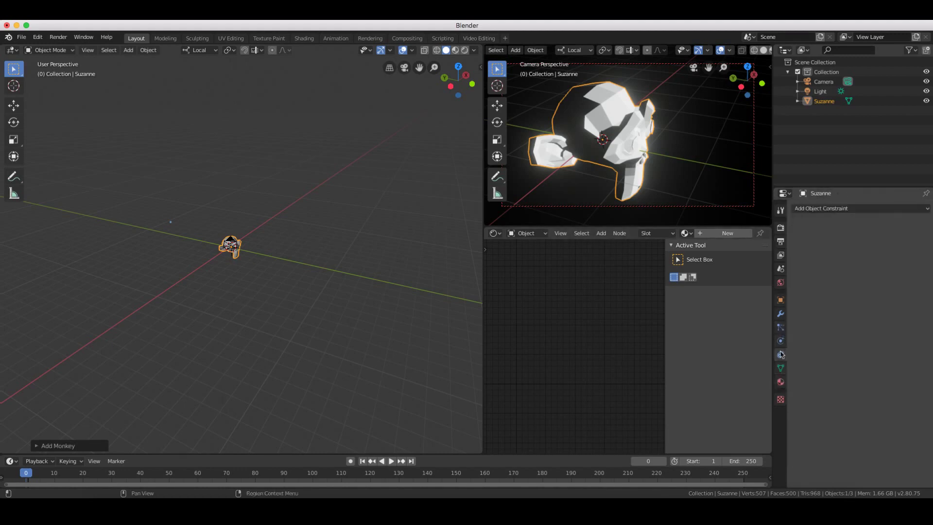
click(780, 313)
click(780, 299)
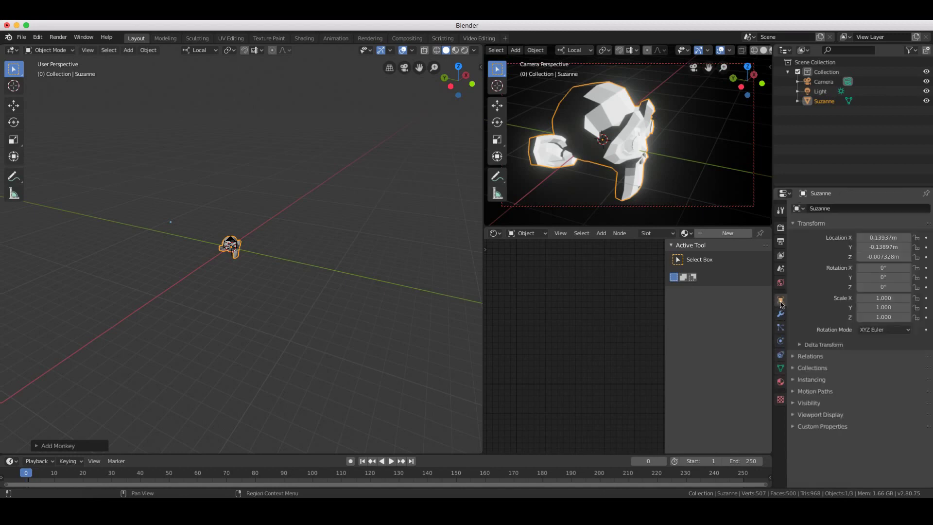
click(780, 283)
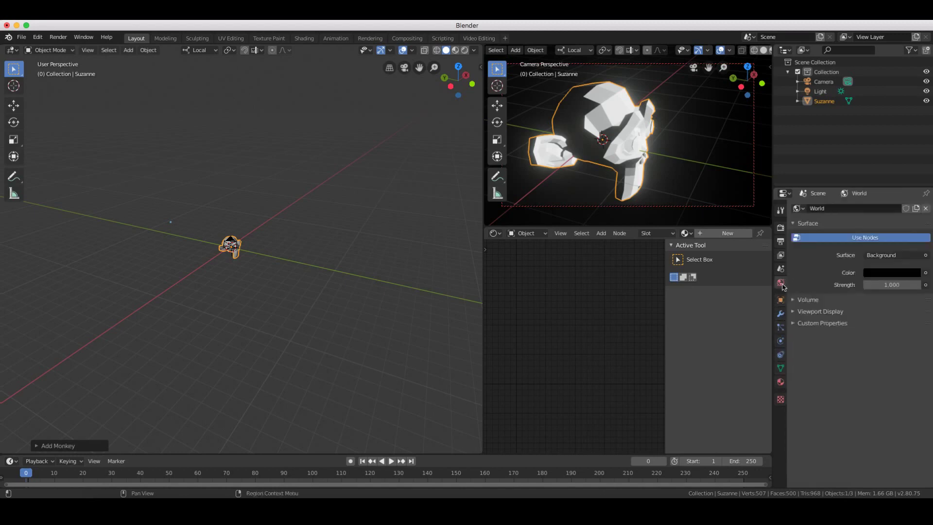
click(780, 255)
click(780, 243)
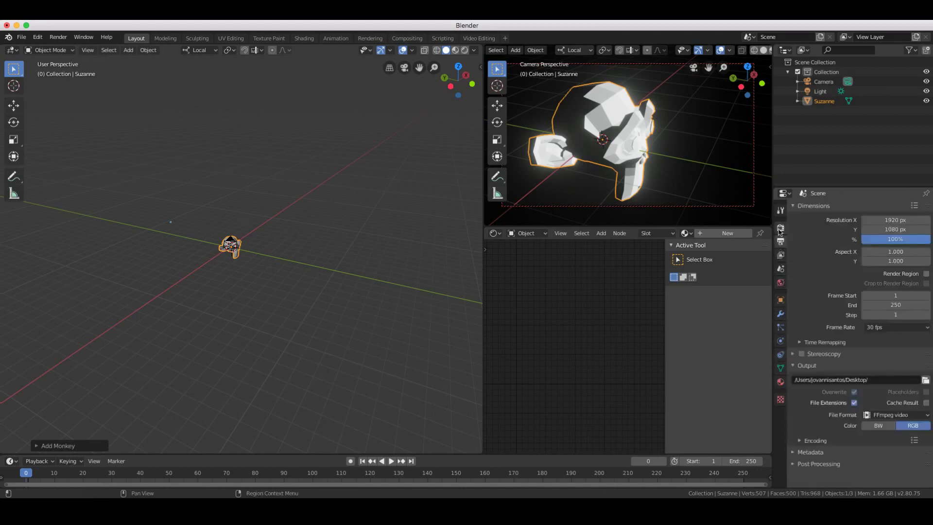
click(780, 228)
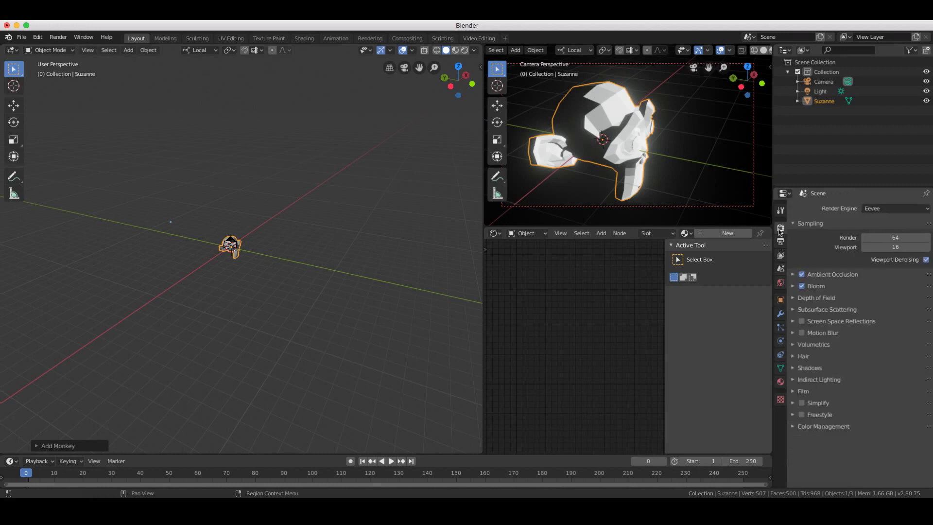
click(794, 297)
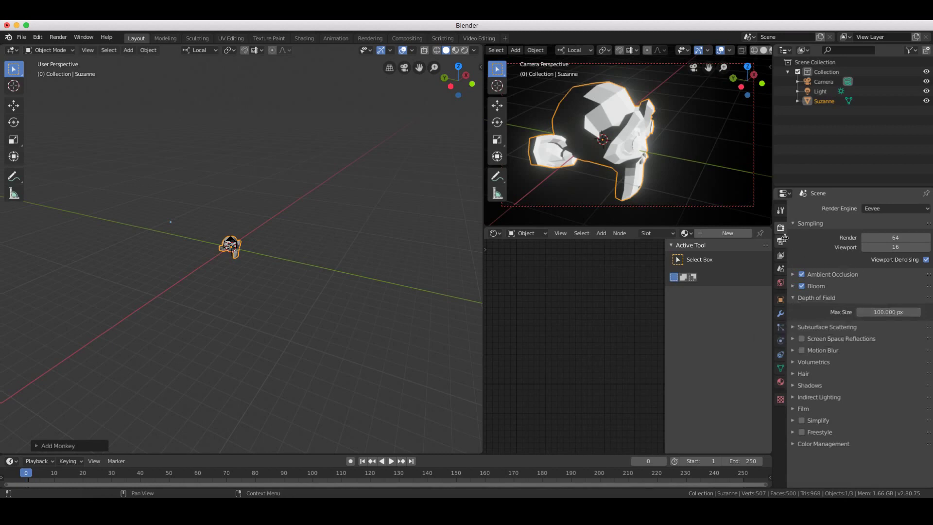
click(778, 212)
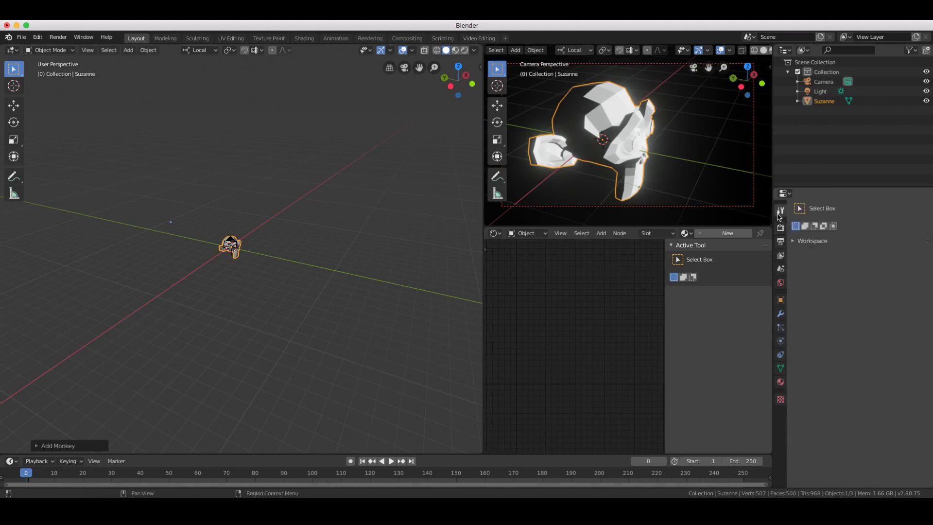
click(780, 241)
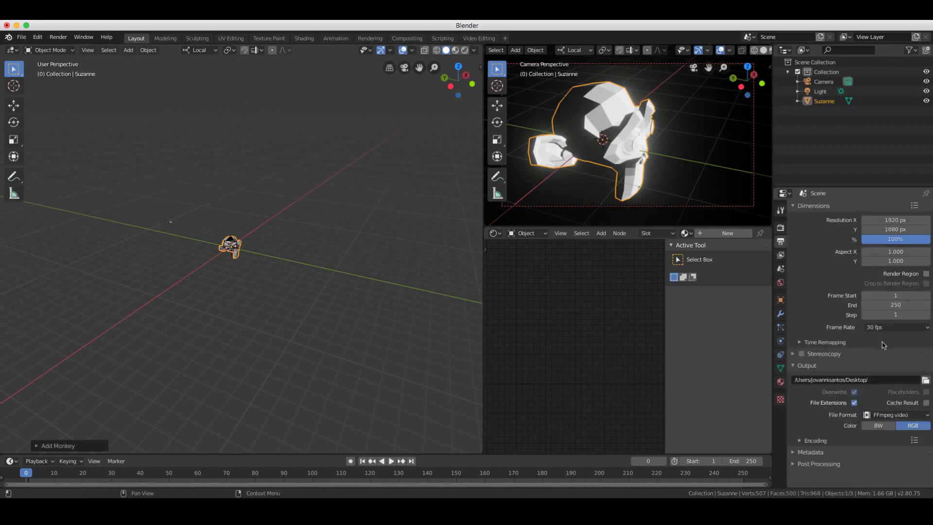
Choose the 24 fps frame rate preset in the Dimensions panel.
click(887, 327)
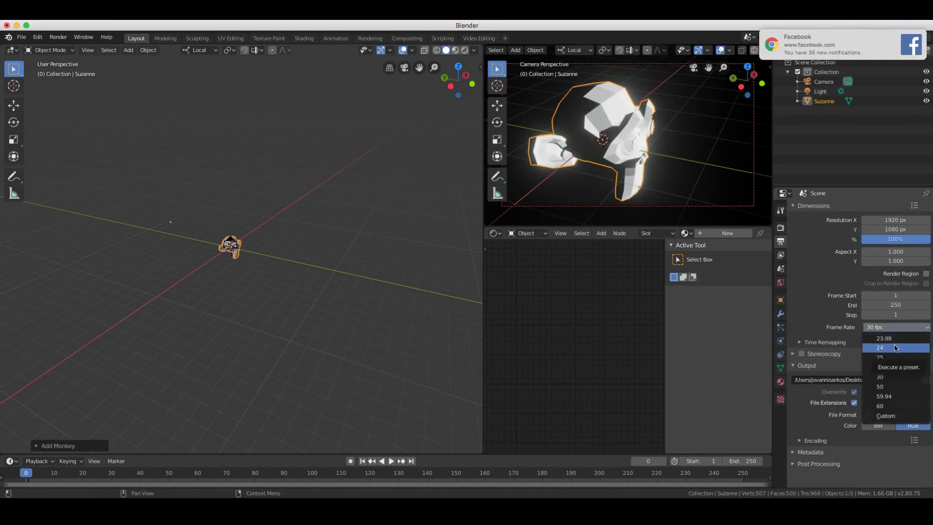
click(895, 347)
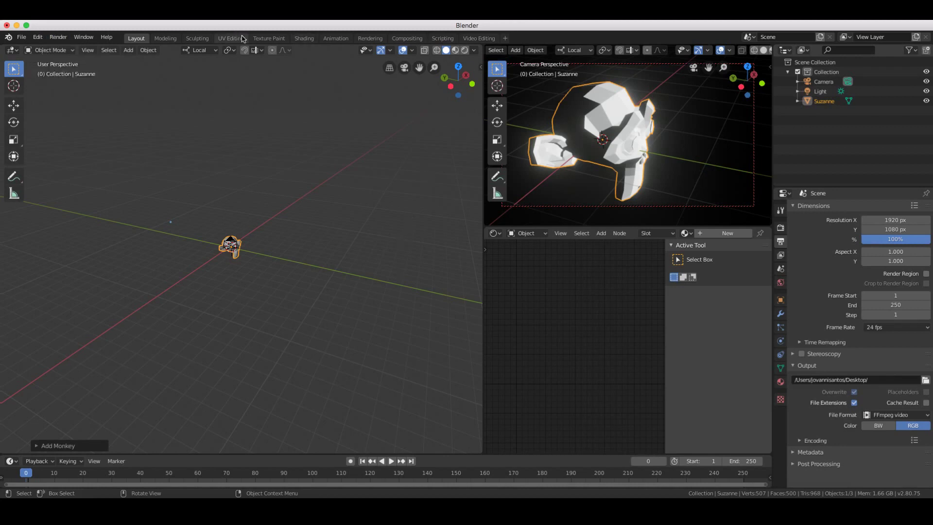
Switch to the Animation workspace and orbit the view back toward Suzanne.
click(335, 39)
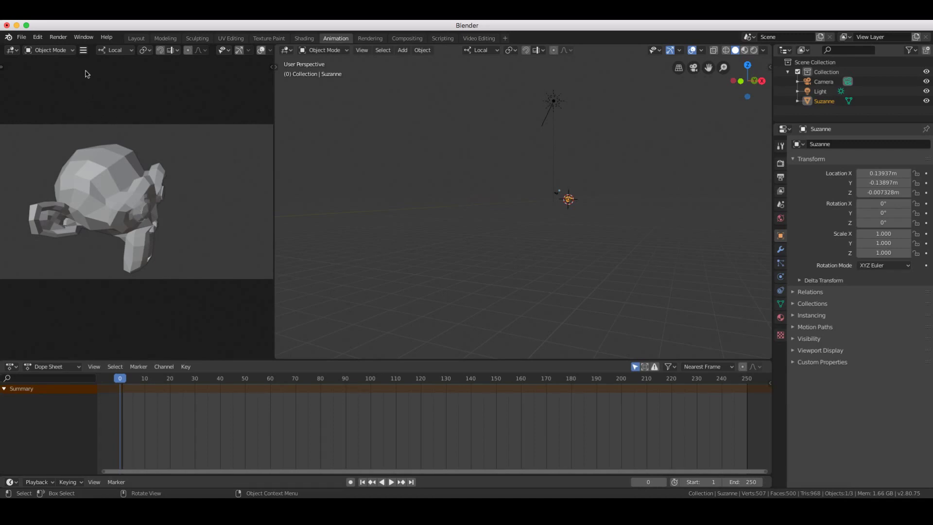
click(50, 50)
middle_drag(568, 200, 478, 216)
ctrl+scroll(531, 213, up, 8)
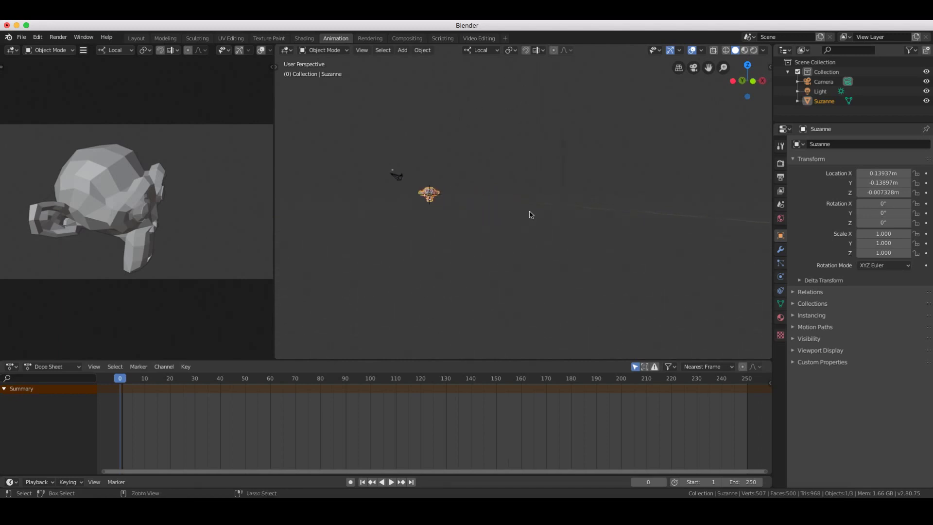
middle_drag(515, 213, 426, 213)
shift+scroll(426, 213, down, 5)
shift+scroll(425, 212, up, 1)
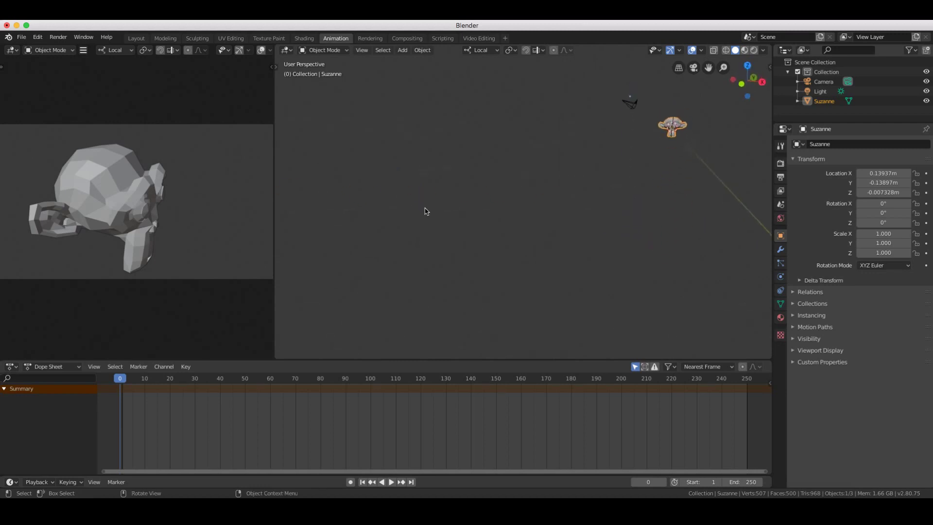
shift+scroll(742, 151, up, 4)
Frame Suzanne and the camera in the 3D view using numpad period and panning.
shift+scroll(742, 150, left, 1)
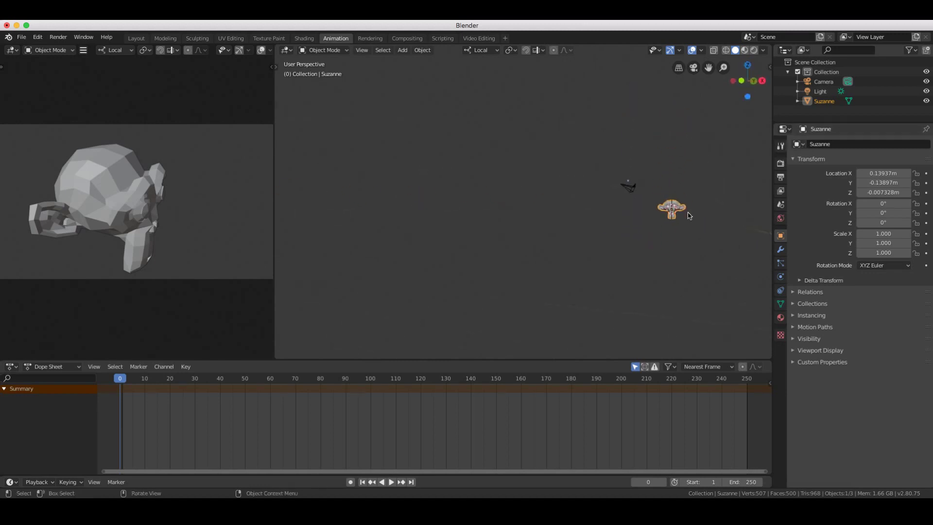
shift+scroll(689, 213, right, 10)
scroll(689, 211, right, 8)
scroll(692, 213, right, 4)
ctrl+scroll(692, 212, up, 5)
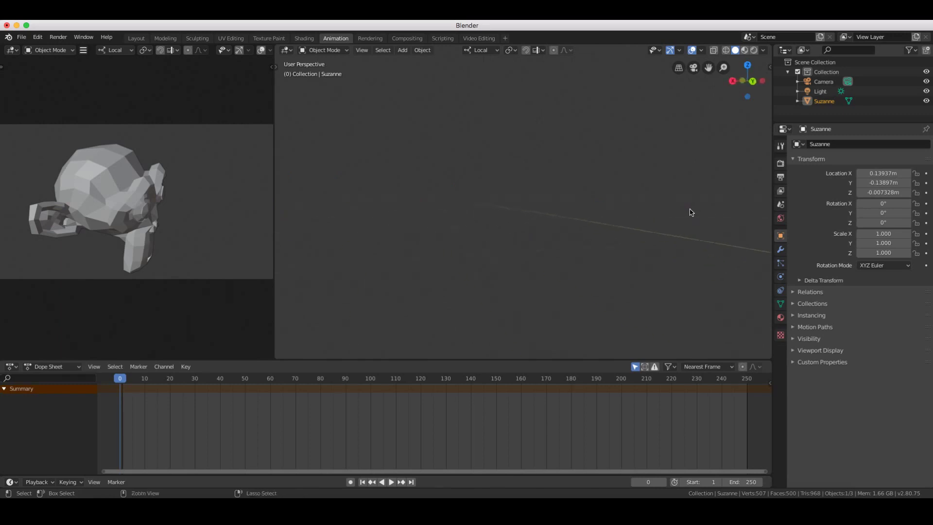
ctrl+scroll(691, 212, up, 5)
key(KP_Decimal)
key(KP_4)
key(KP_4)
shift+scroll(632, 281, right, 3)
shift+scroll(632, 281, right, 3)
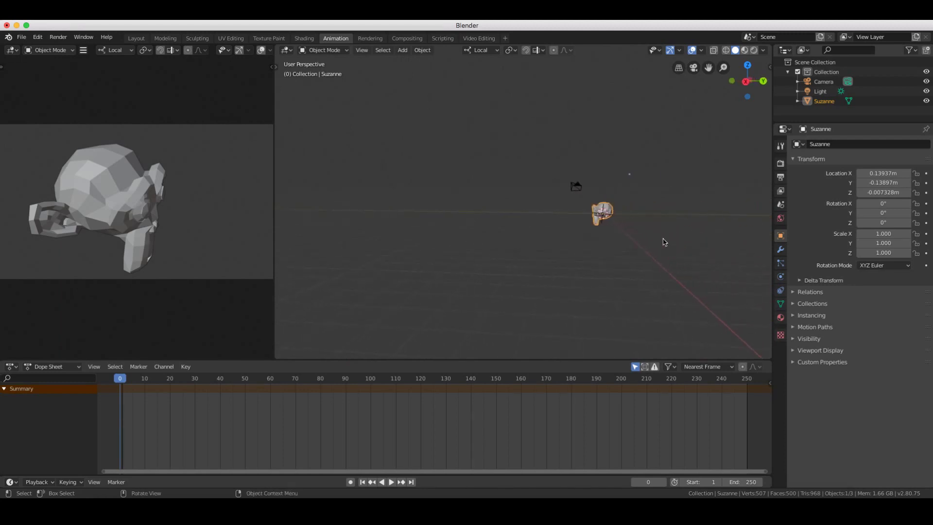
scroll(625, 223, left, 3)
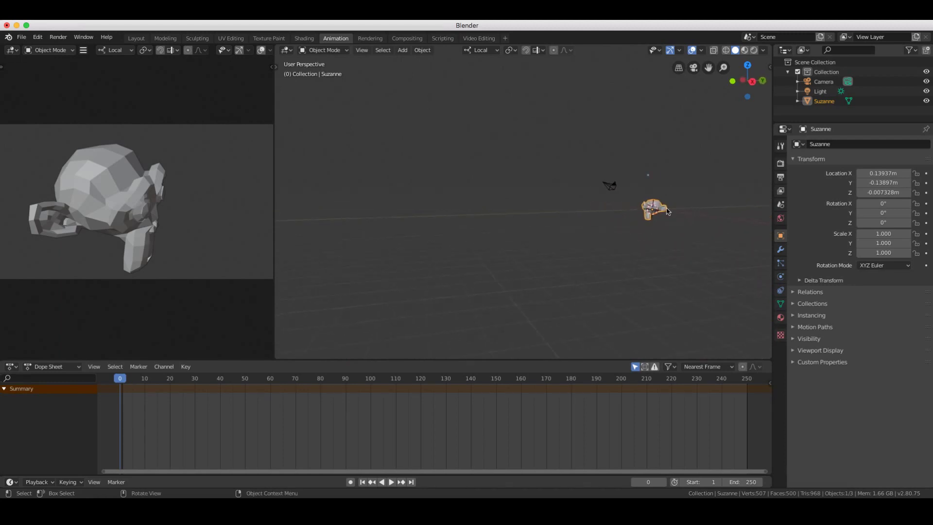
scroll(672, 222, up, 6)
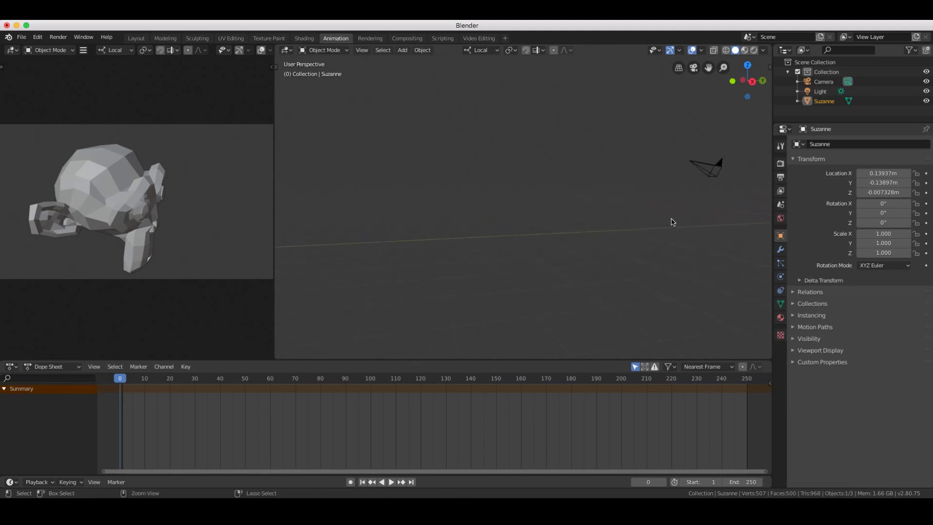
scroll(672, 221, down, 6)
shift+scroll(671, 221, right, 3)
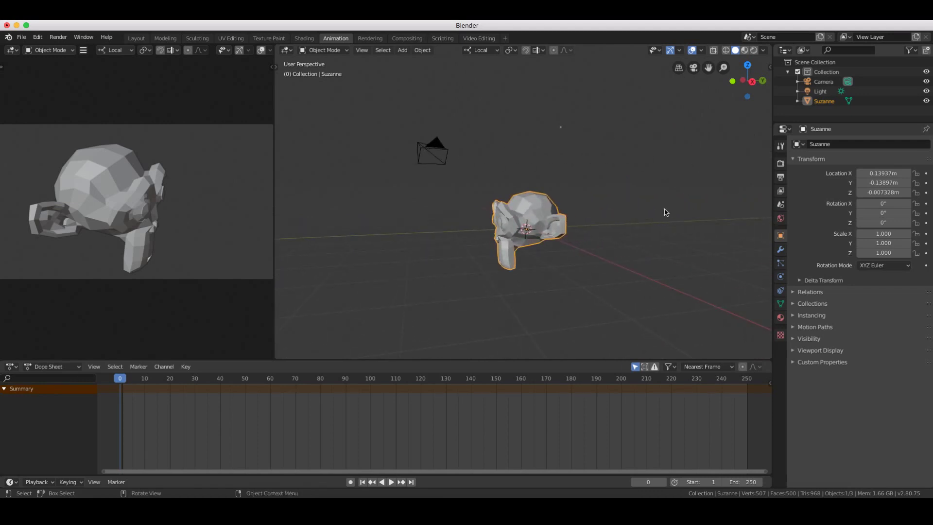
shift+scroll(584, 251, left, 4)
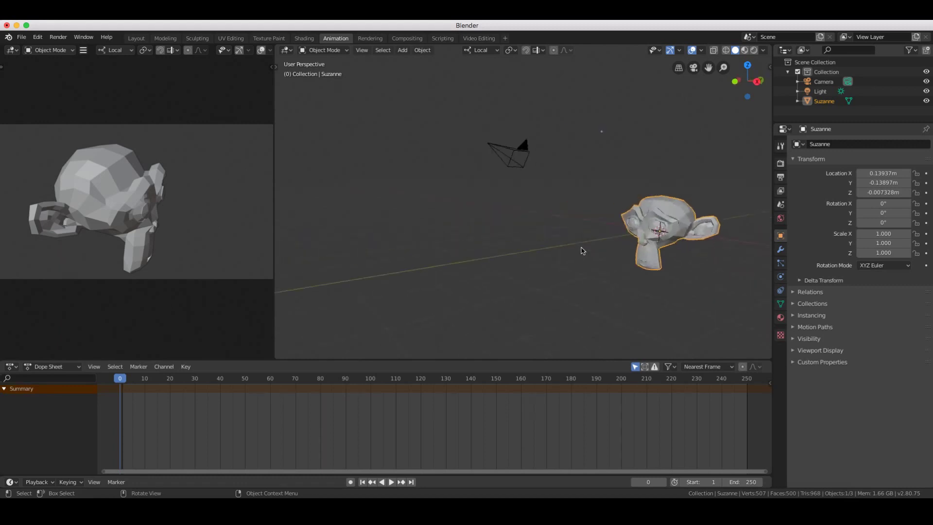
scroll(596, 252, up, 5)
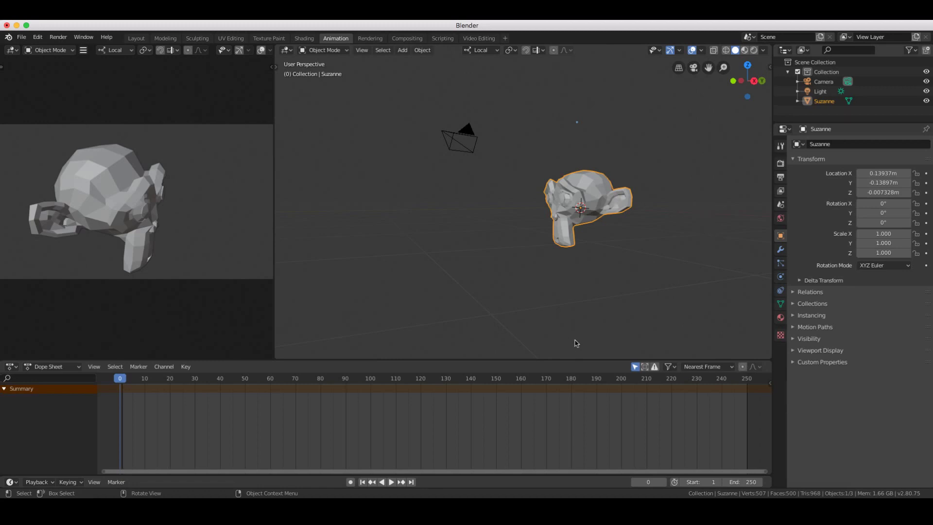
key(i)
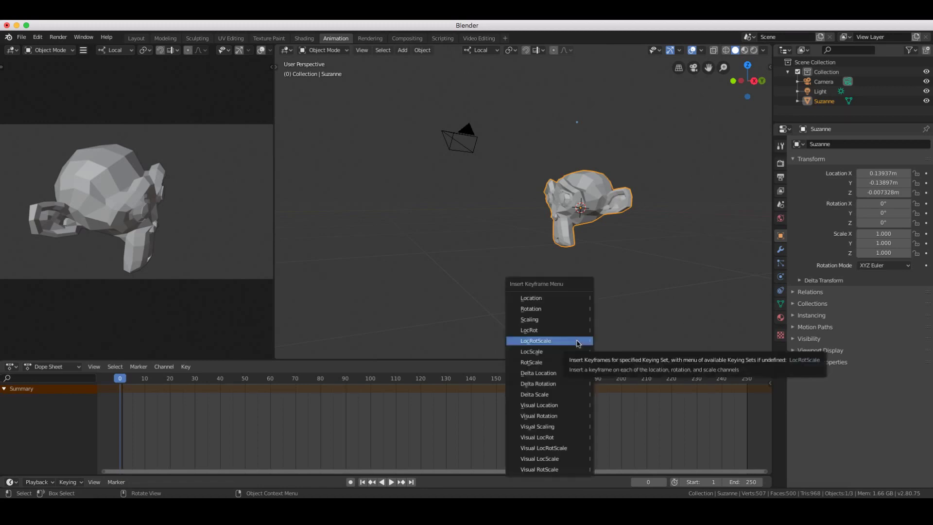
Insert a LocRotScale keyframe on Suzanne at frame 0, then move to frame 60.
click(561, 345)
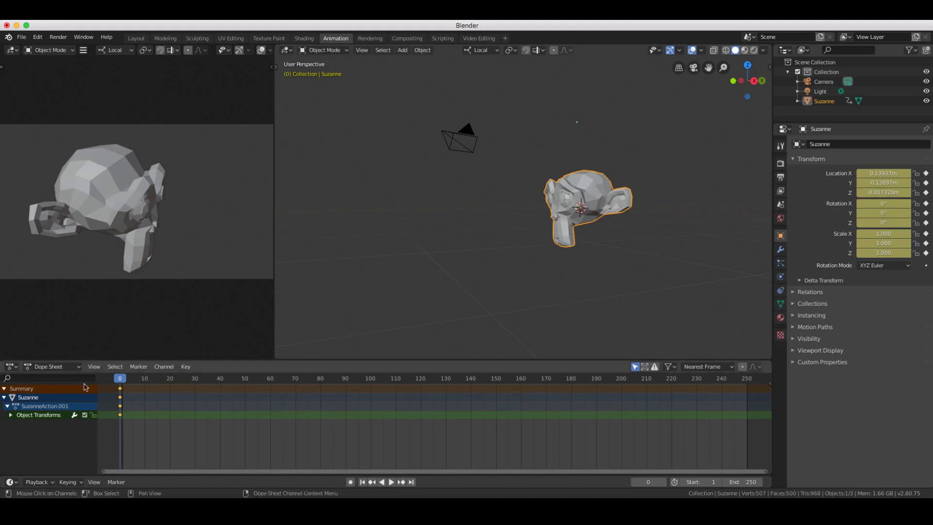
key(space)
drag(318, 394, 271, 394)
key(space)
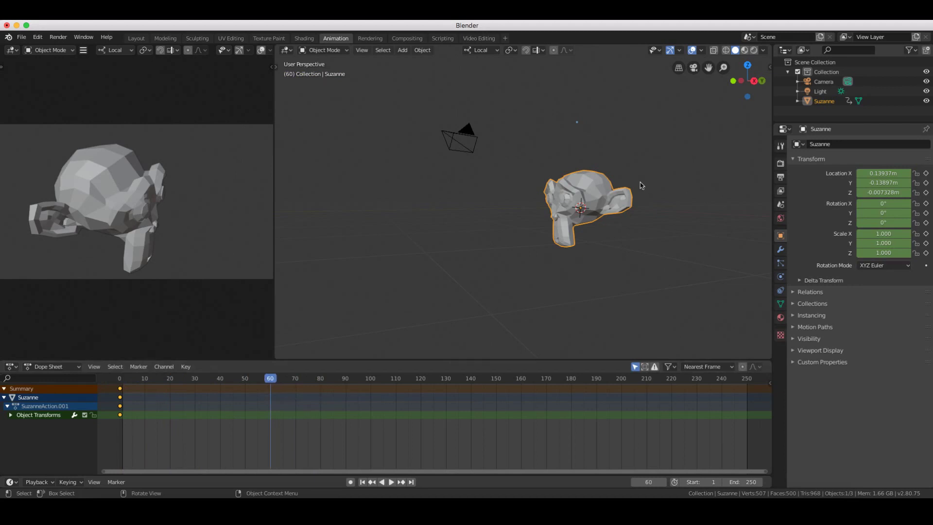
Rotate Suzanne freely twice to about 349°, 4.93°, -0.643°.
key(r)
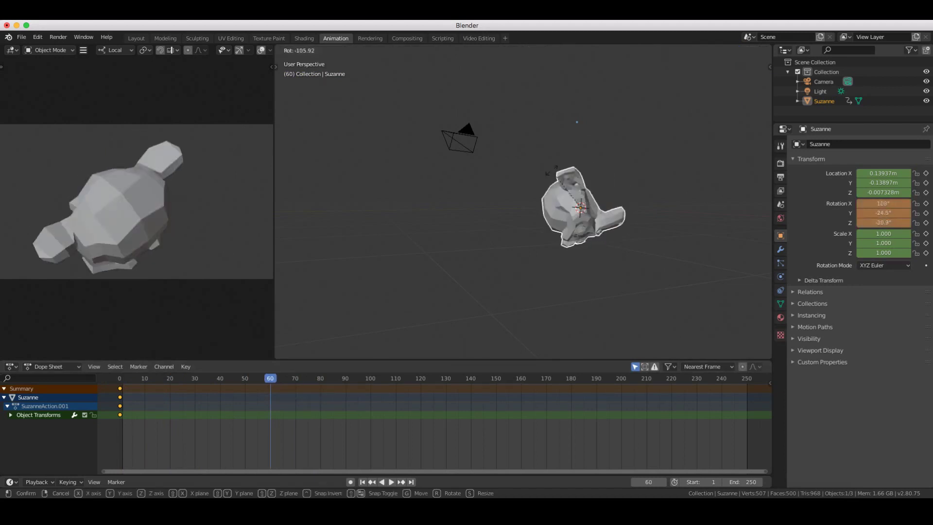
click(495, 193)
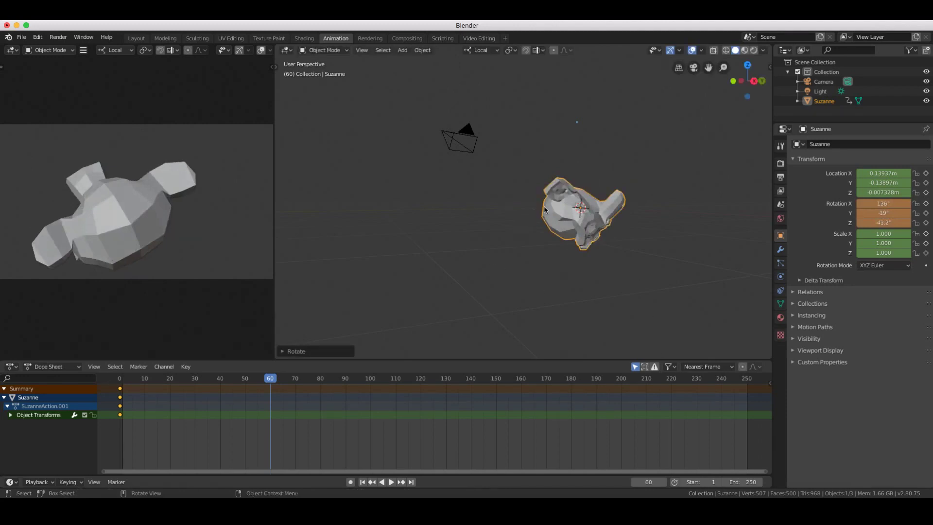
key(r)
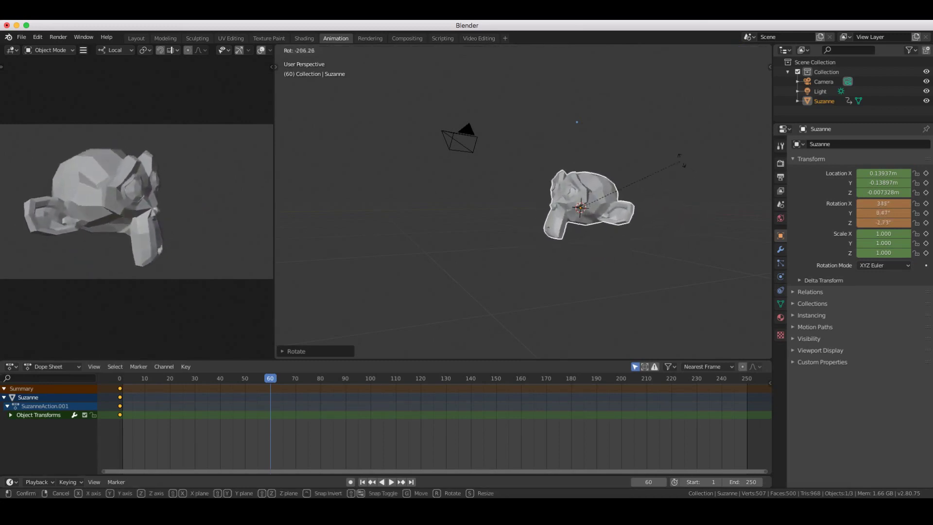
click(662, 154)
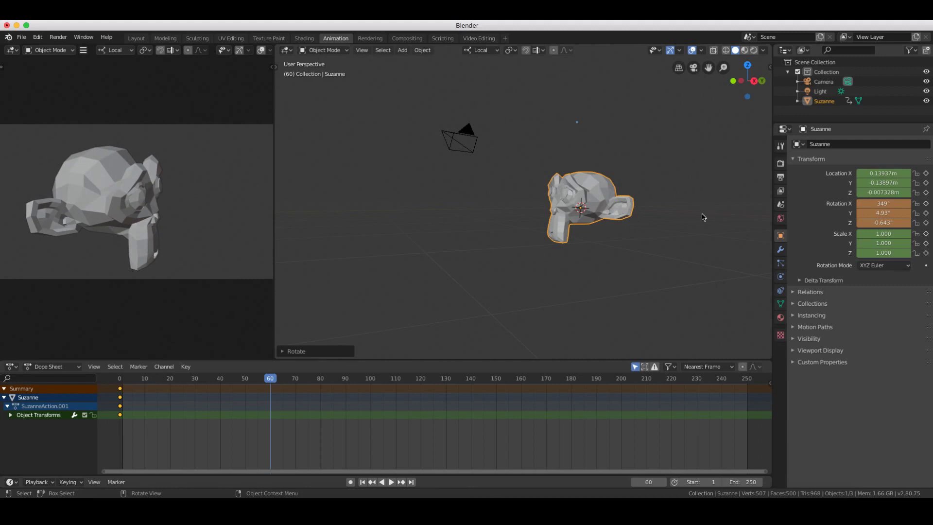
middle_drag(690, 219, 687, 219)
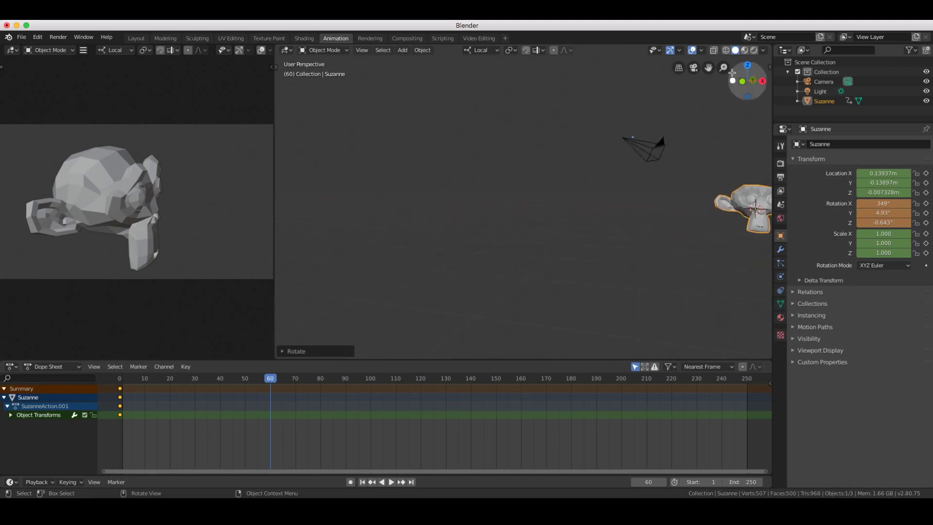
click(748, 66)
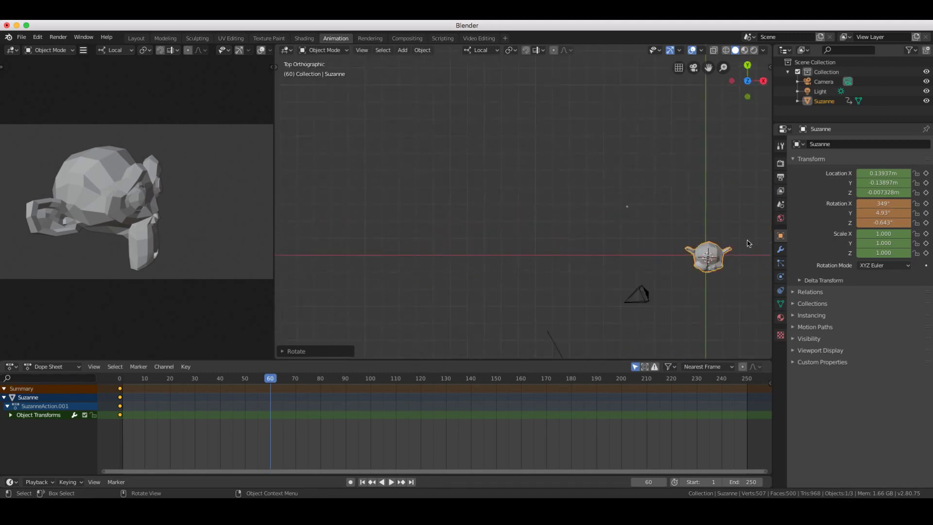
In top view, turn Suzanne around its vertical axis.
shift+scroll(740, 245, right, 5)
shift+scroll(739, 248, right, 1)
key(r)
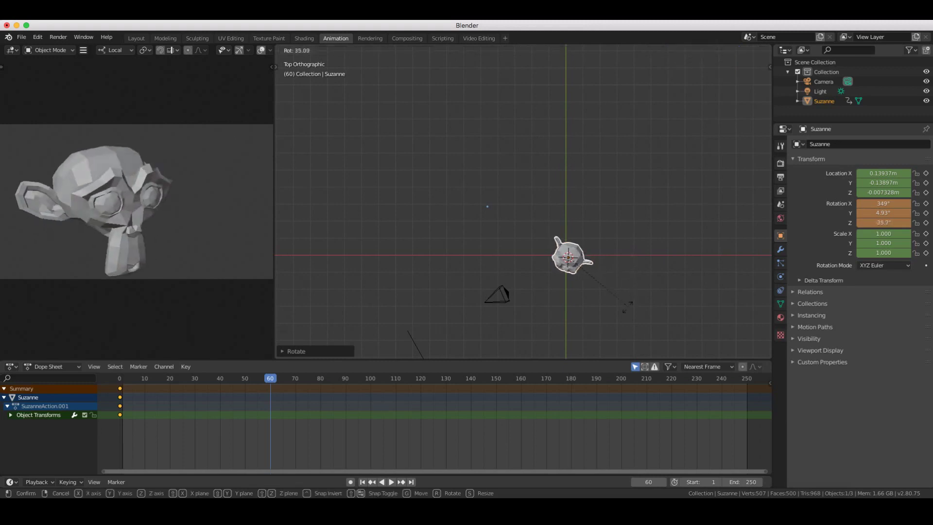
click(601, 328)
middle_drag(601, 328, 601, 332)
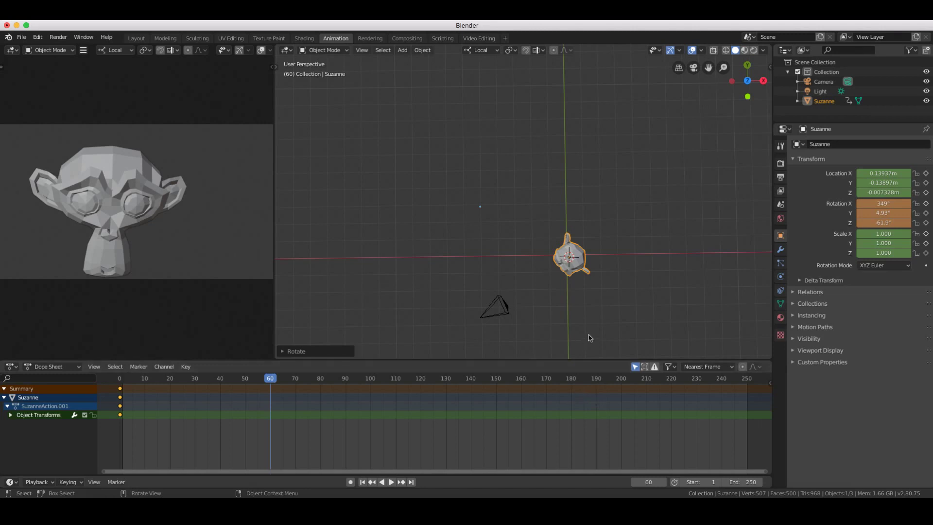
click(748, 80)
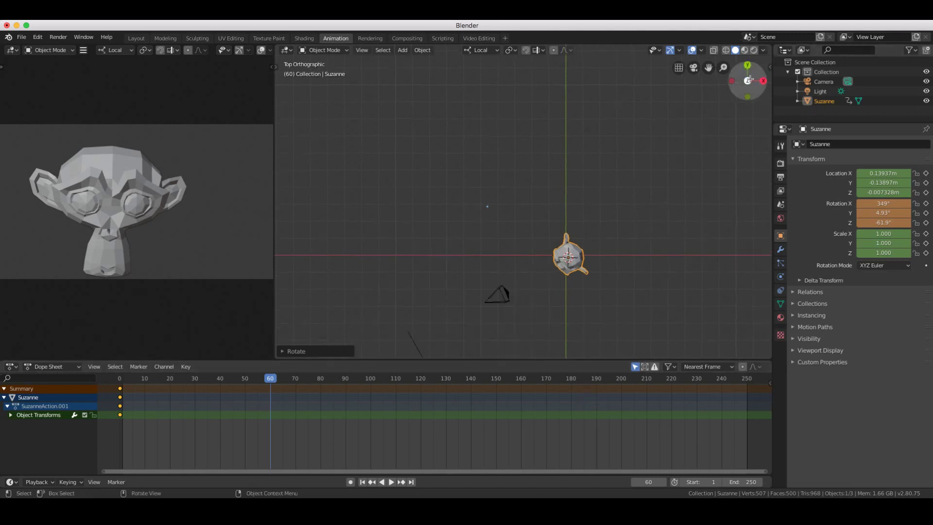
From the back view, rotate Suzanne to about 336°, 11.6°, -63.8°.
click(747, 65)
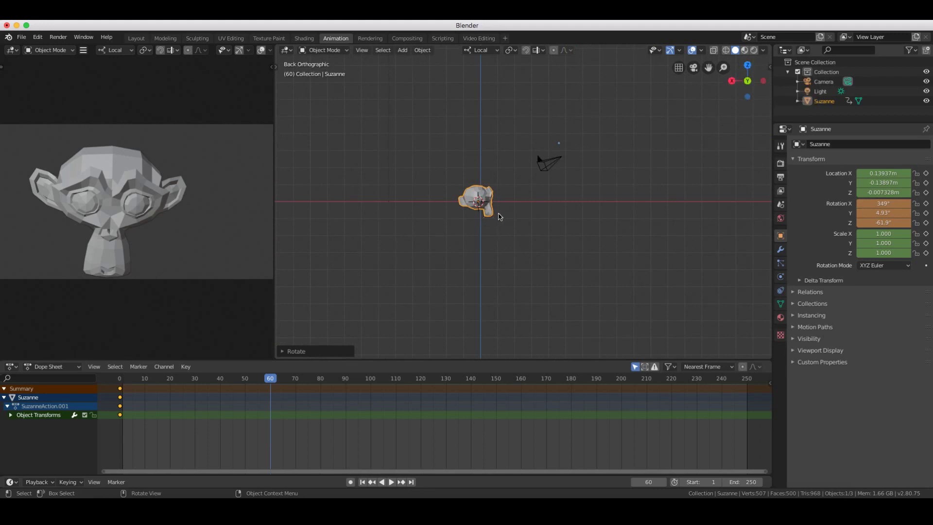
key(r)
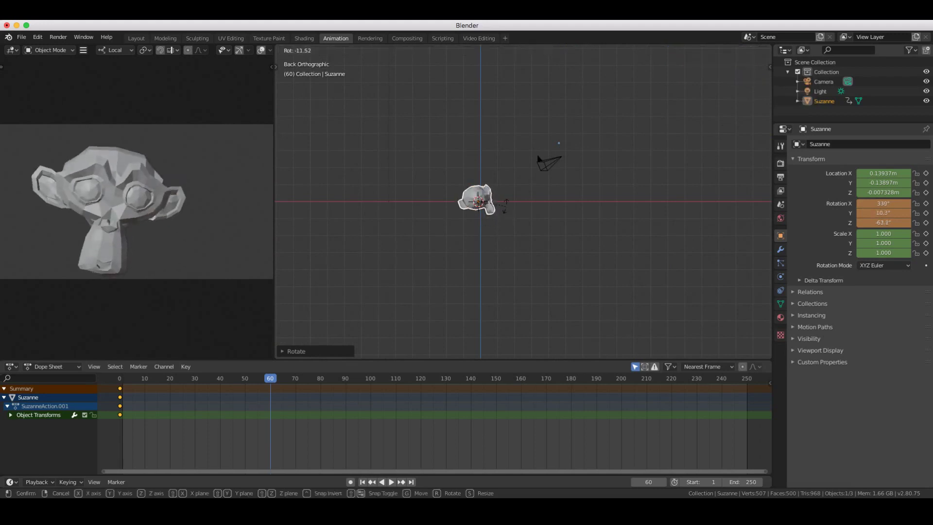
click(506, 204)
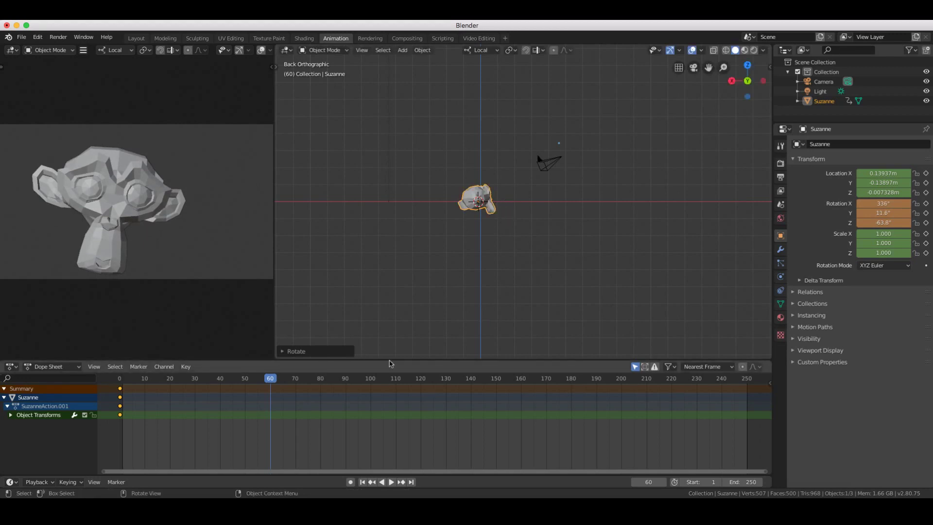
Deselect all, reselect Suzanne and insert a LocRotScale keyframe at frame 60.
click(548, 303)
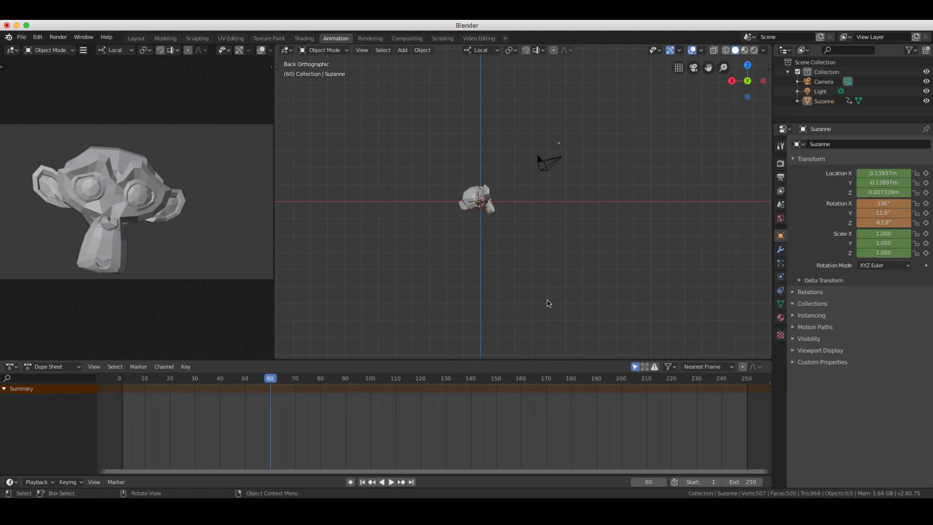
click(475, 195)
key(i)
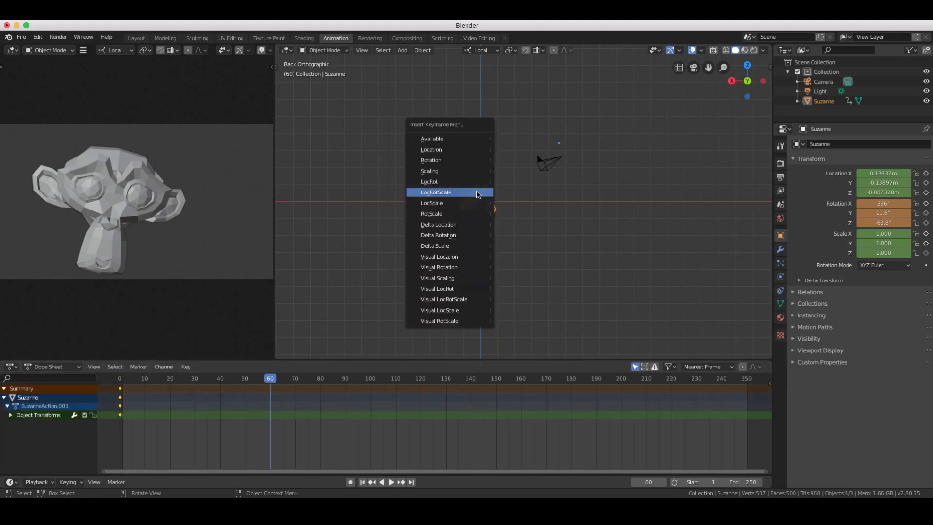
click(476, 194)
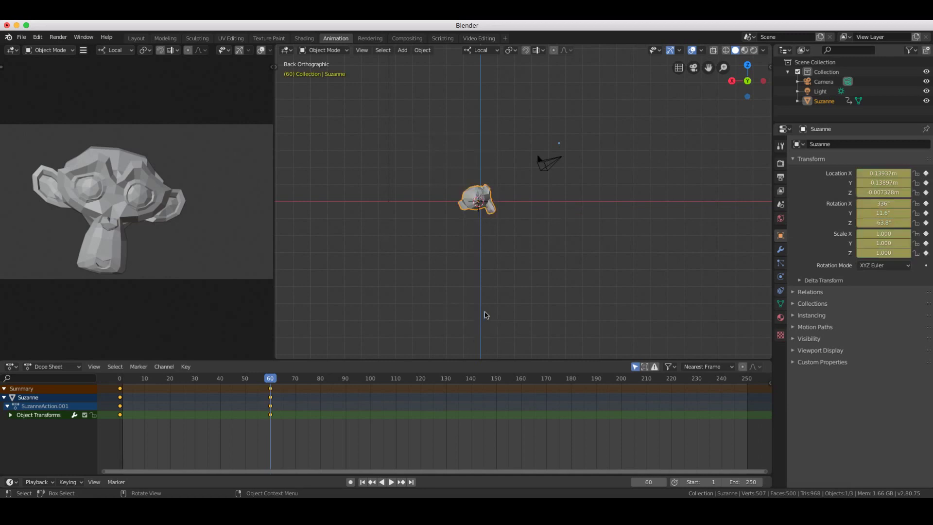
Rewind to the first frame and play Suzanne's rotation forward, then in reverse.
click(364, 483)
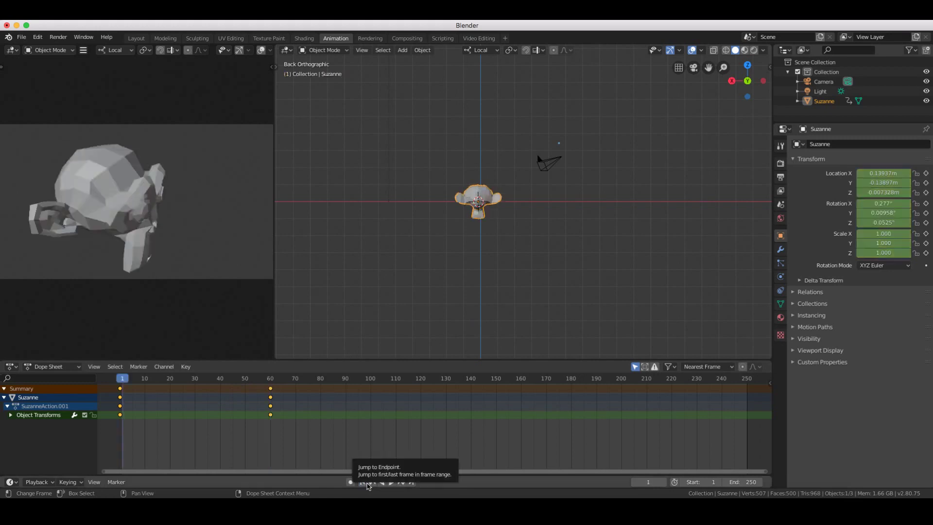
click(387, 485)
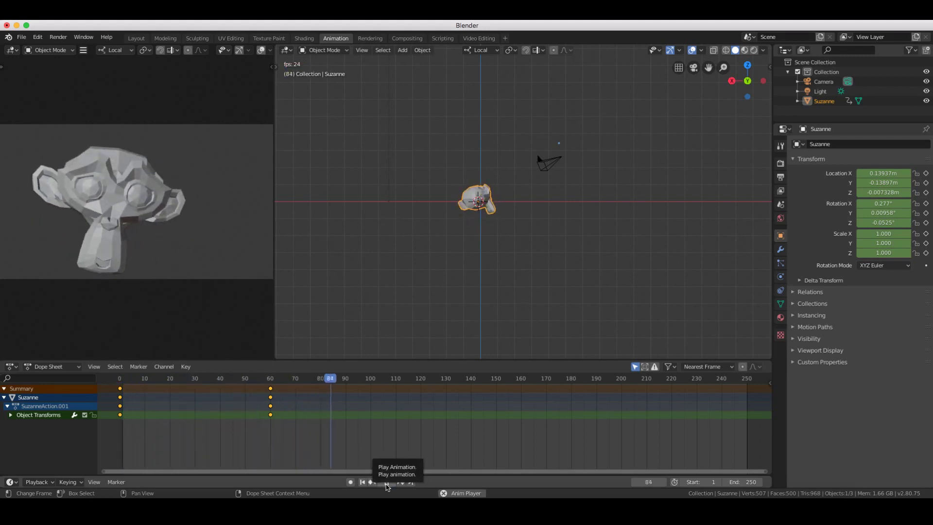
click(387, 485)
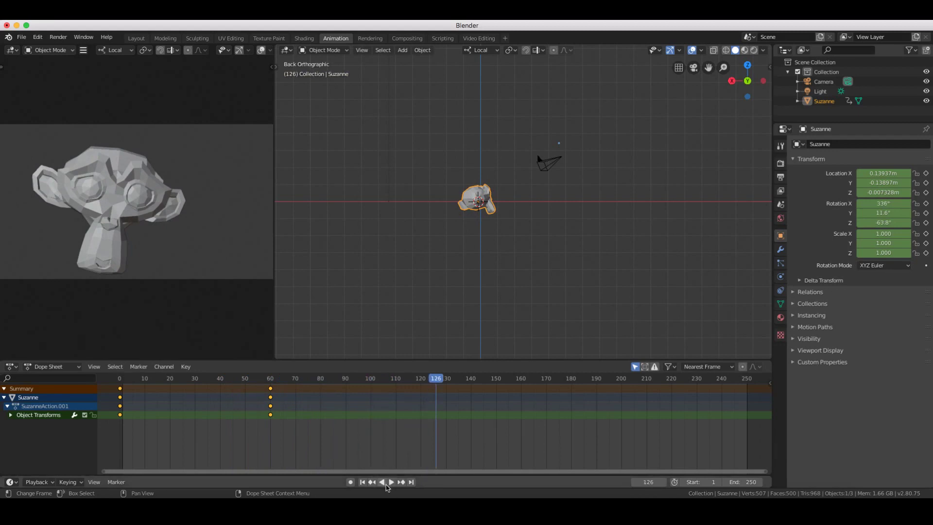
click(381, 483)
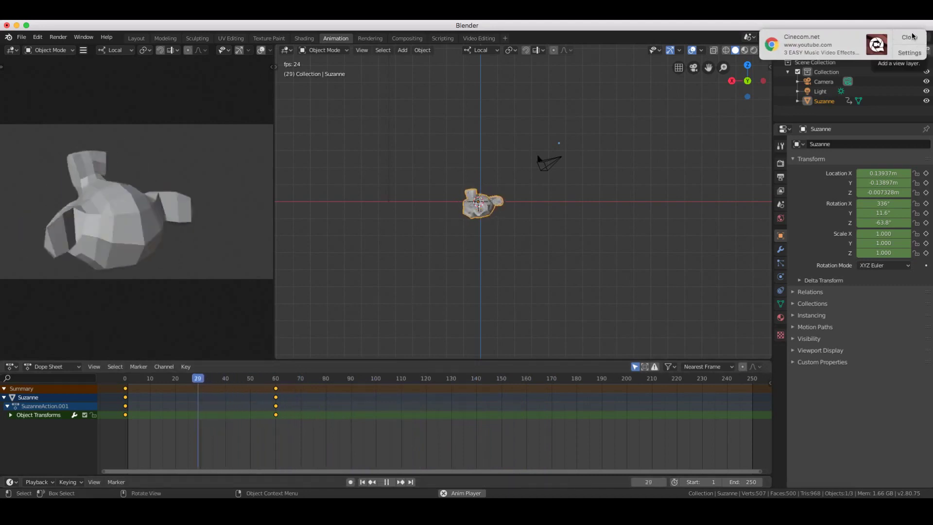
Dismiss the browser notification, scrub to about frame 57, stop playback and open the Render menu.
click(908, 37)
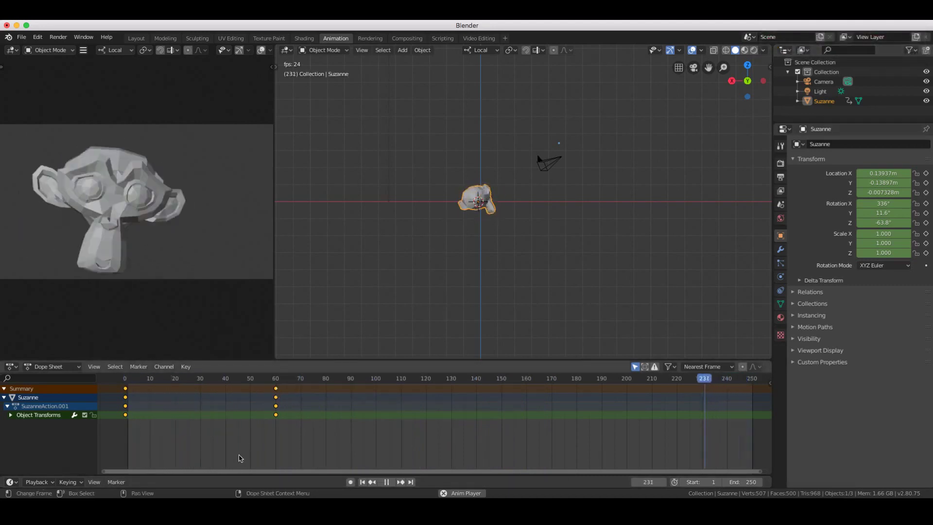
drag(297, 373, 270, 378)
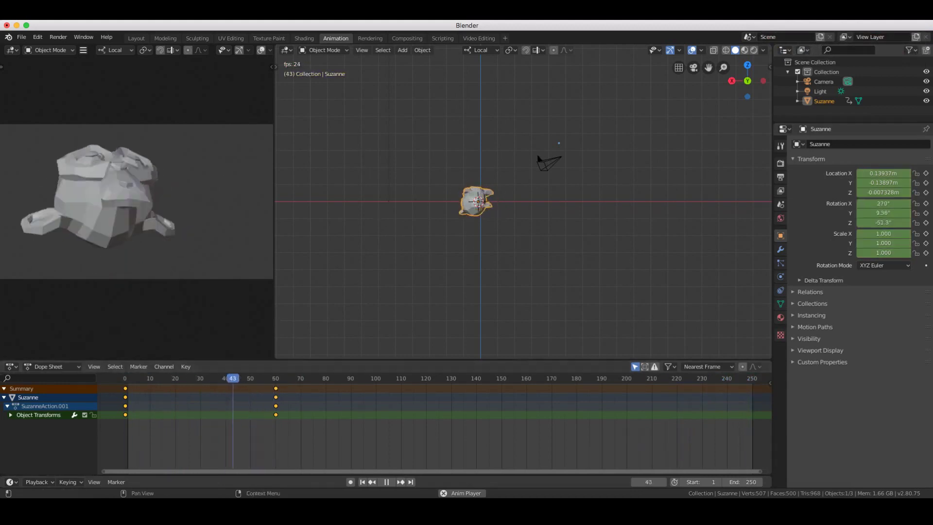
key(space)
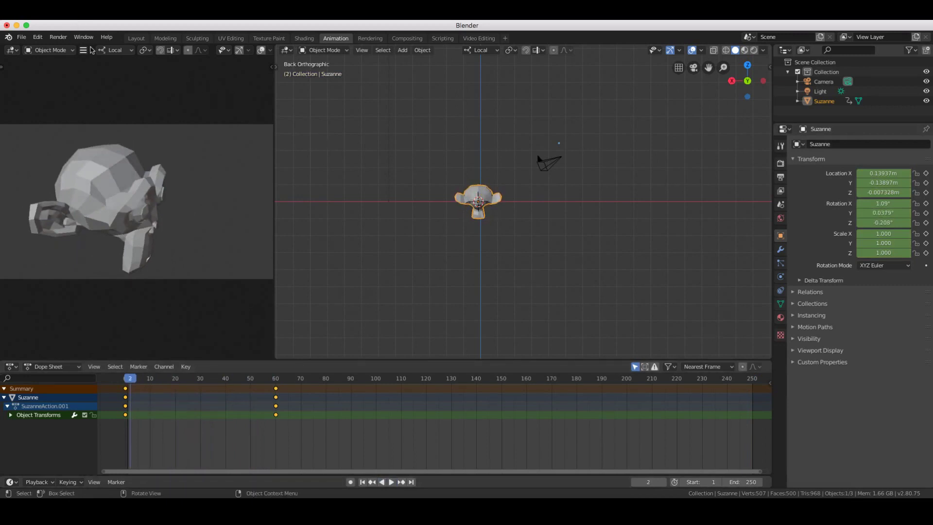
click(55, 40)
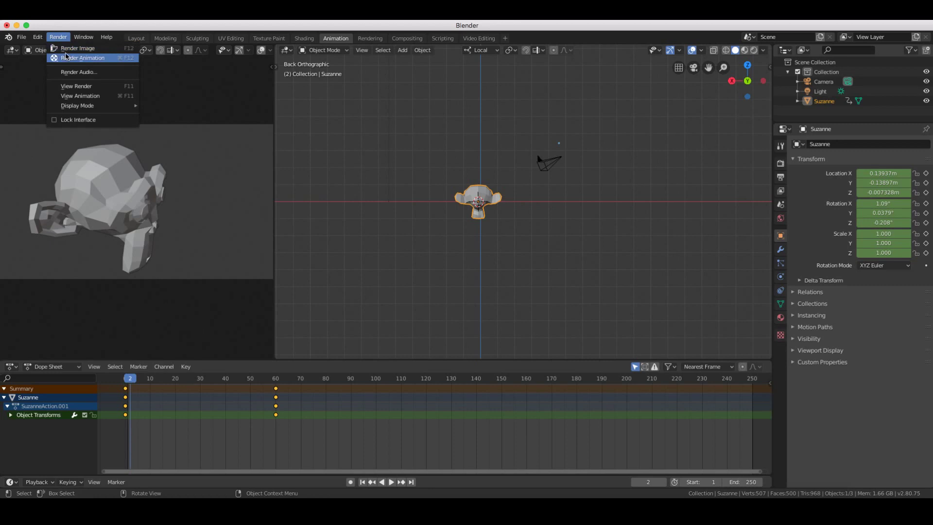
Render the full animation in the render window, then clear the render result from the image view.
click(106, 59)
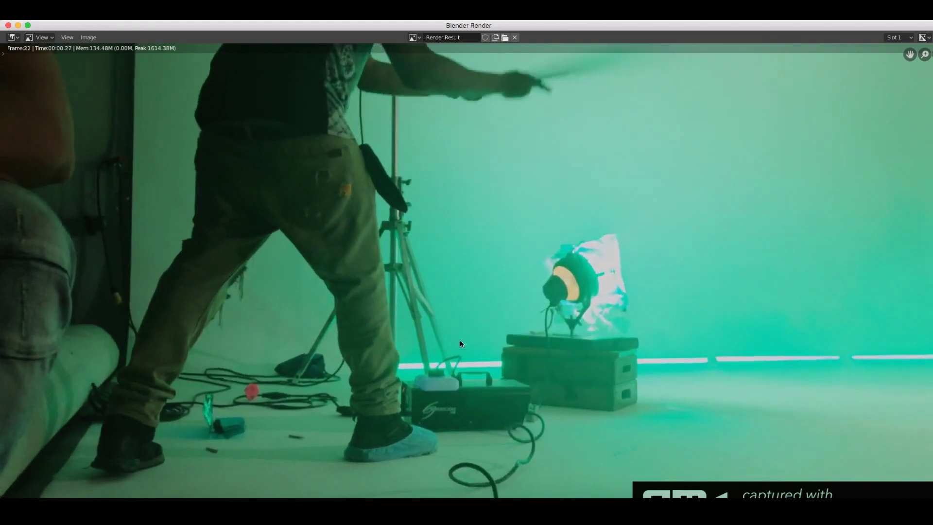
scroll(460, 339, down, 6)
scroll(459, 340, up, 3)
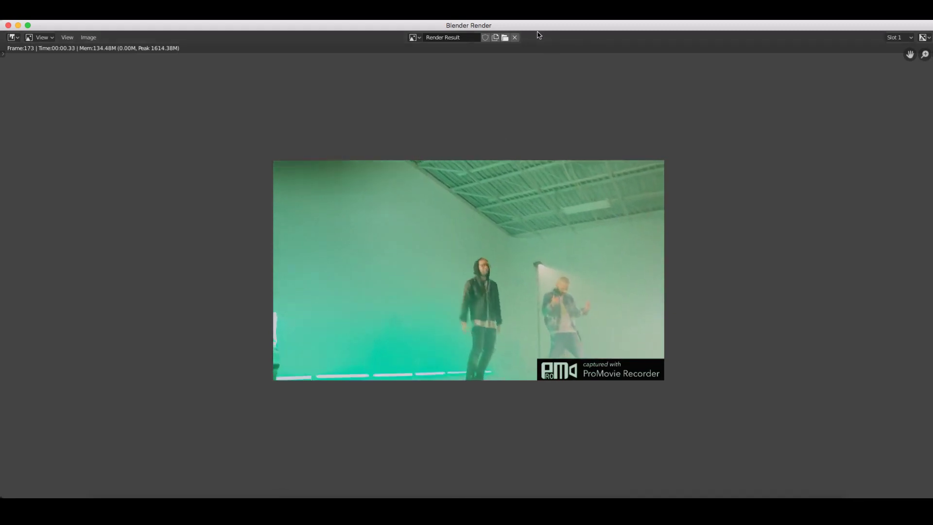
click(515, 38)
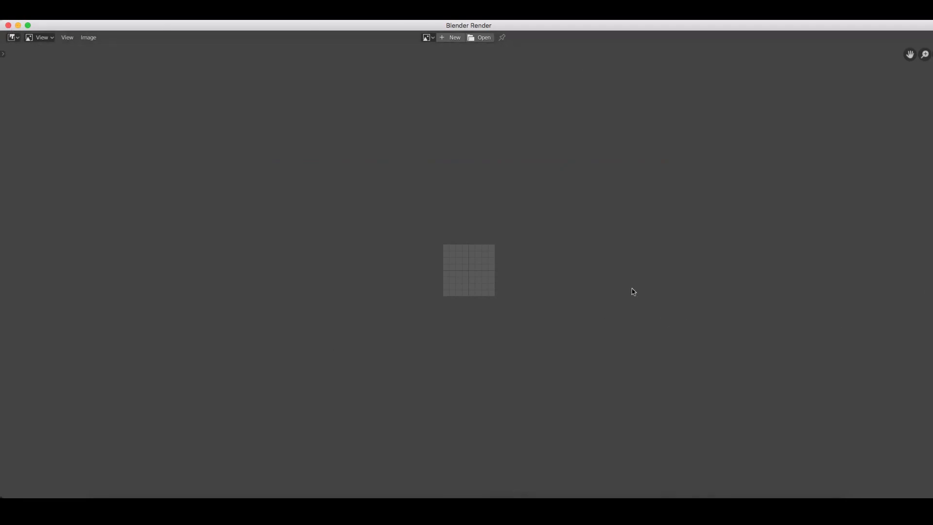
Close the render window and show the scene's output properties.
click(8, 26)
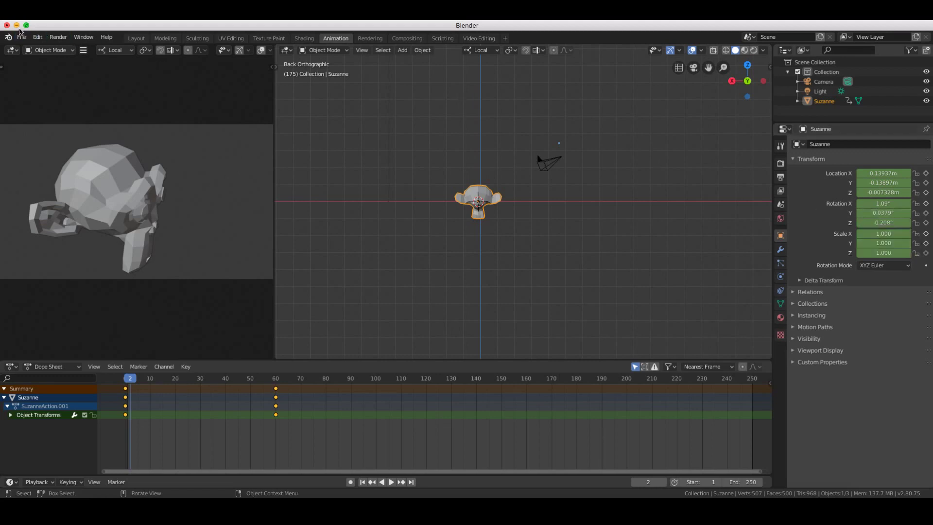
click(780, 176)
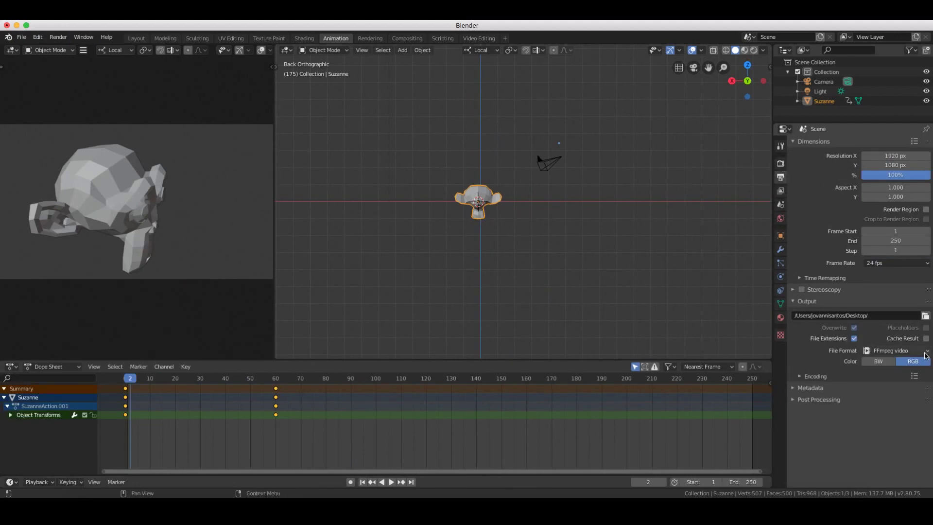
Expand the Output tab's Encoding panel to show the Matroska container and H.264 codec.
click(800, 377)
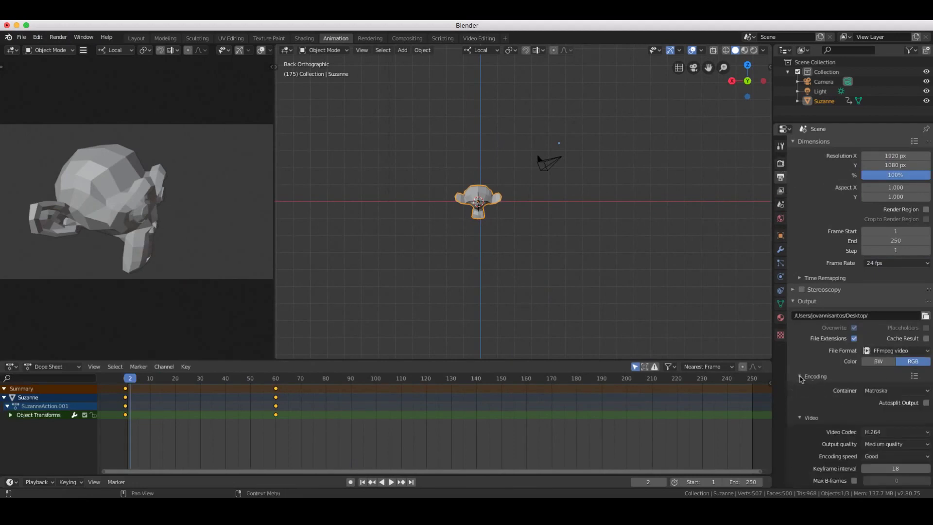
scroll(864, 379, down, 3)
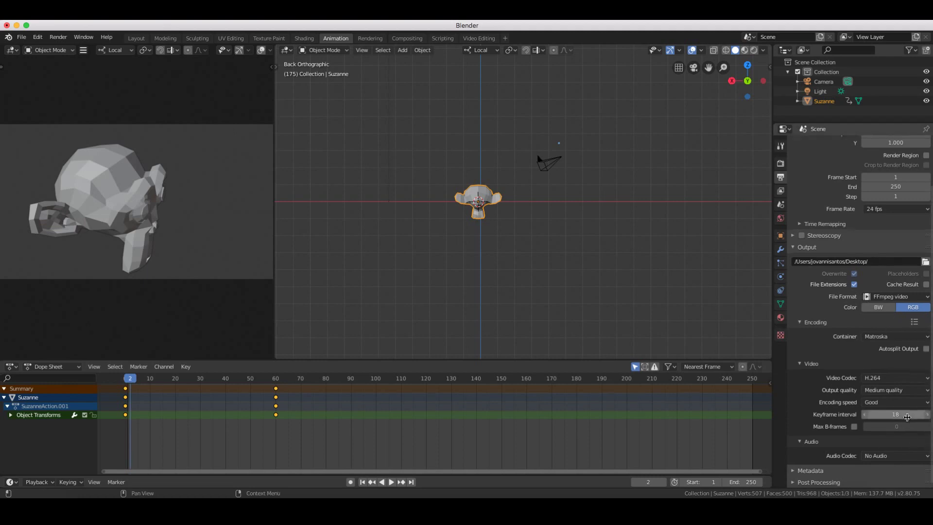
click(805, 323)
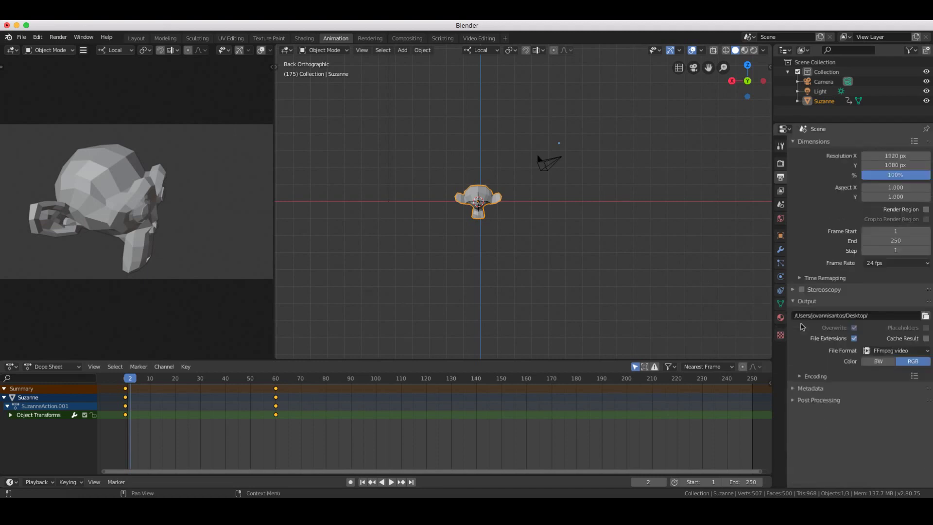
click(804, 379)
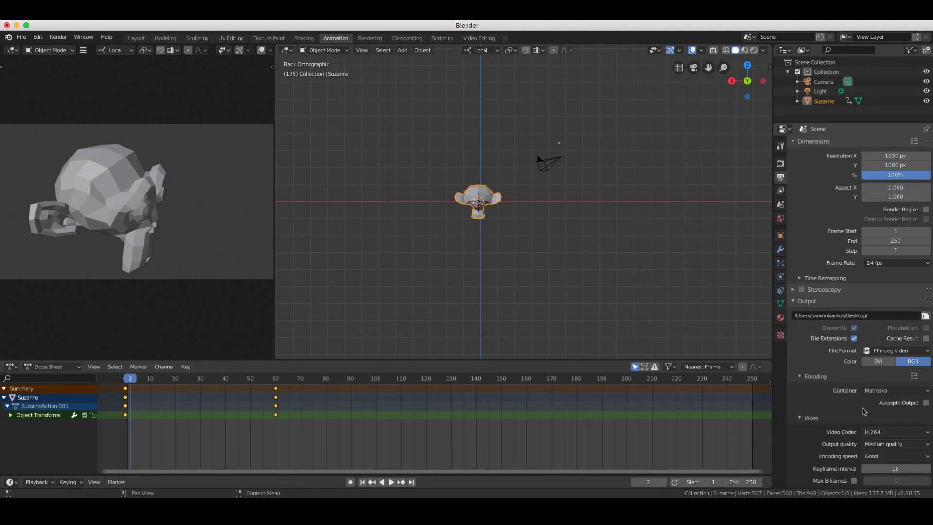
scroll(864, 411, down, 3)
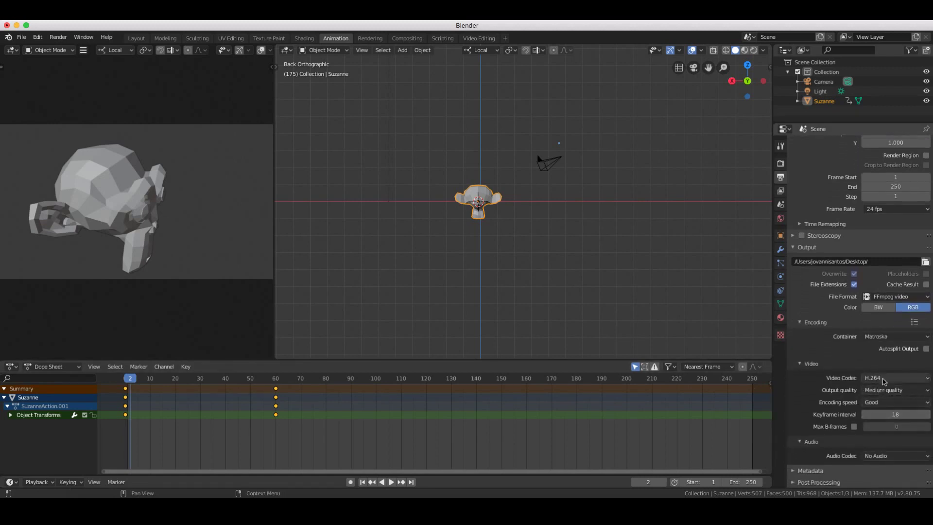
click(884, 379)
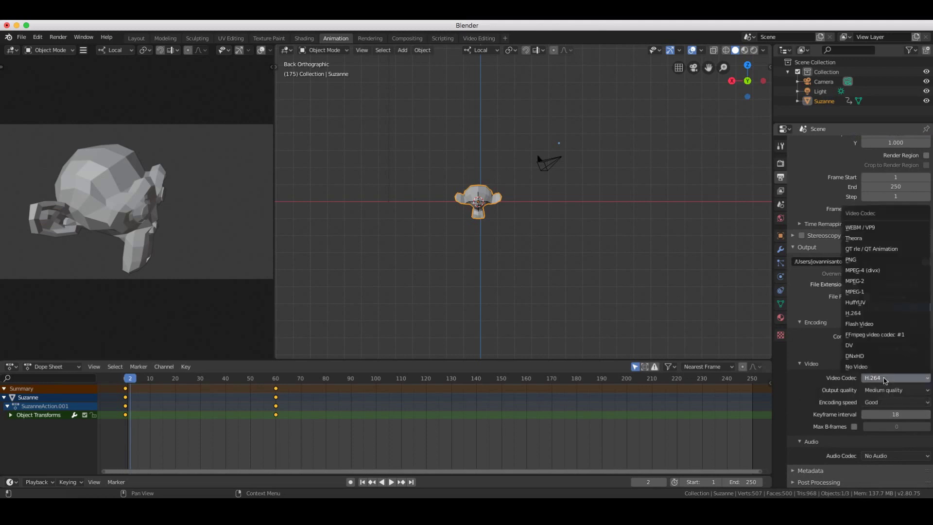
click(871, 315)
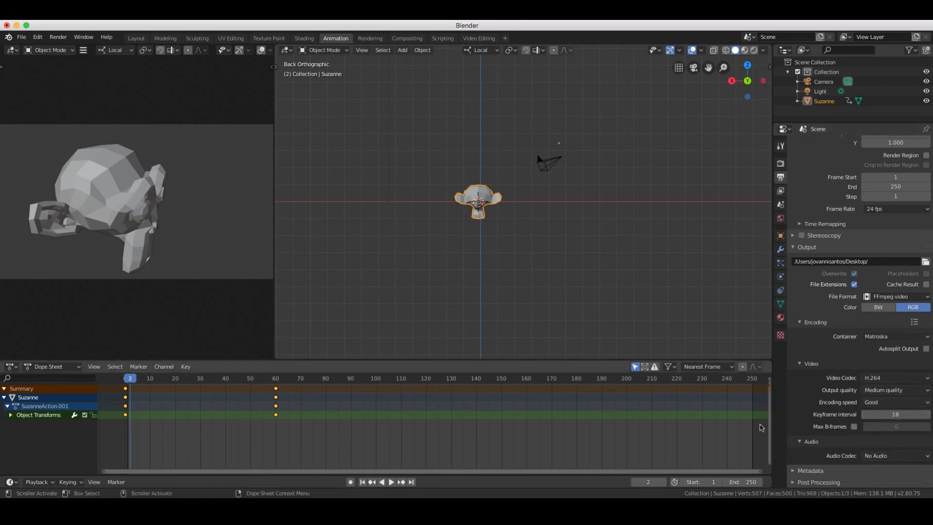
click(790, 471)
scroll(802, 466, down, 5)
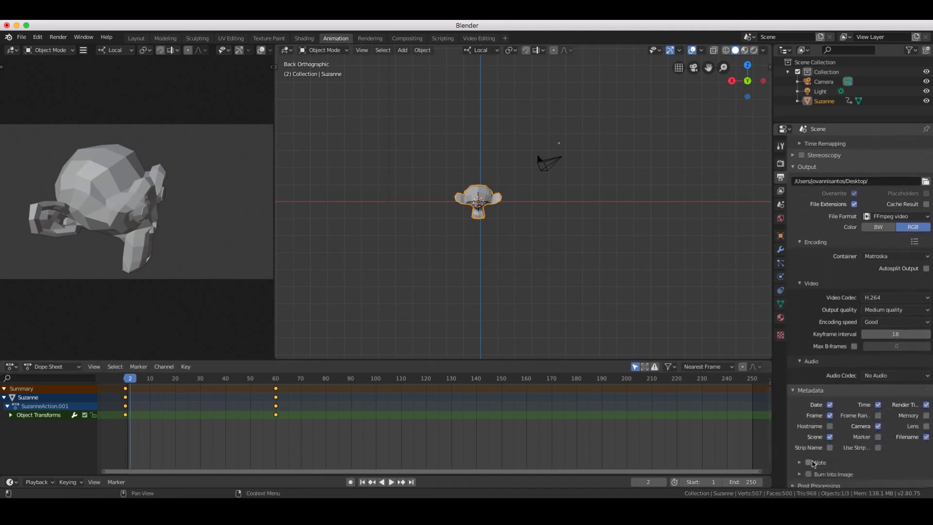
click(797, 388)
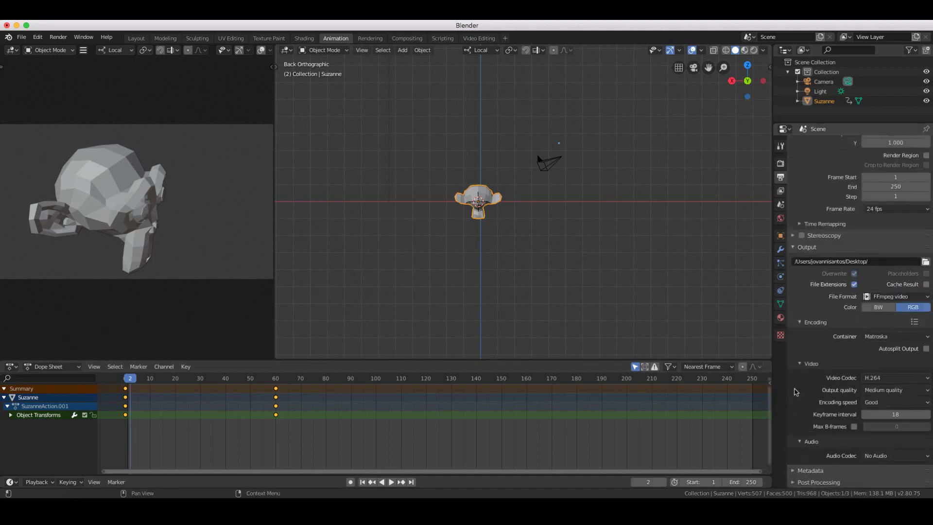
click(920, 378)
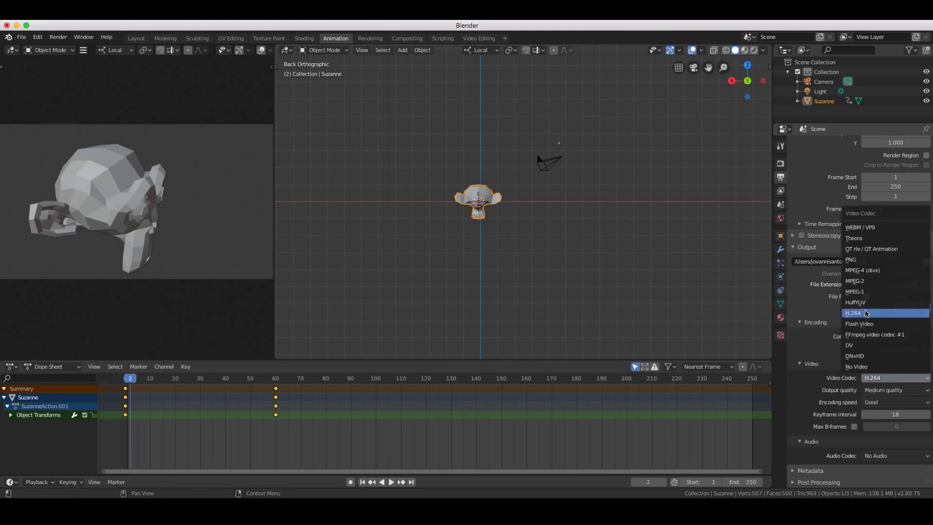
click(888, 270)
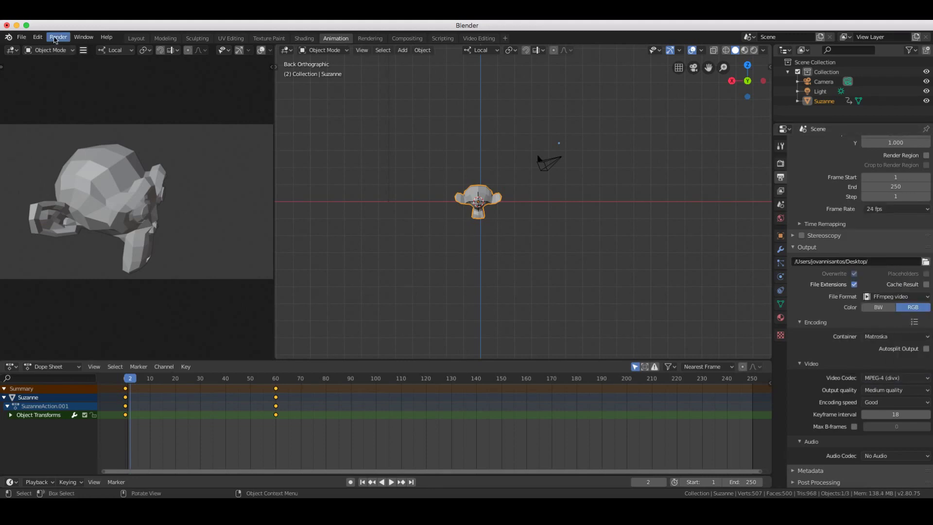
click(917, 377)
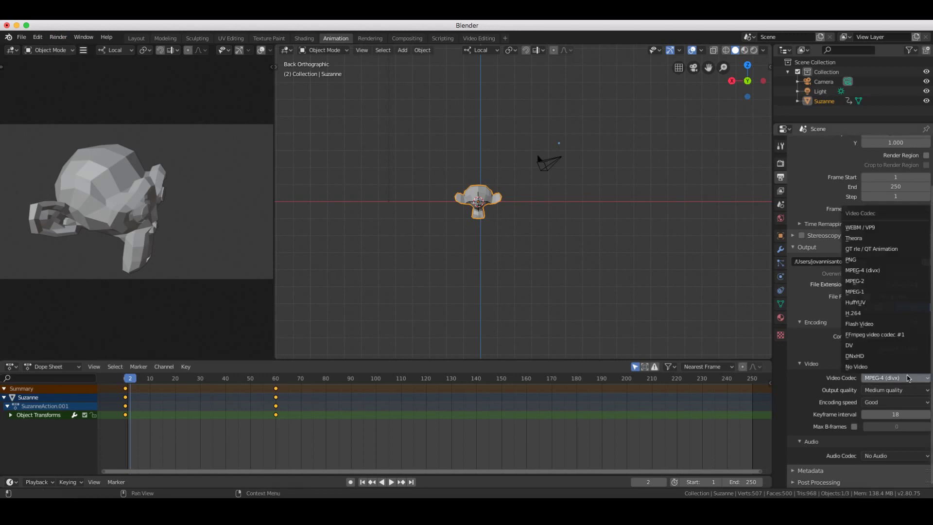
click(874, 313)
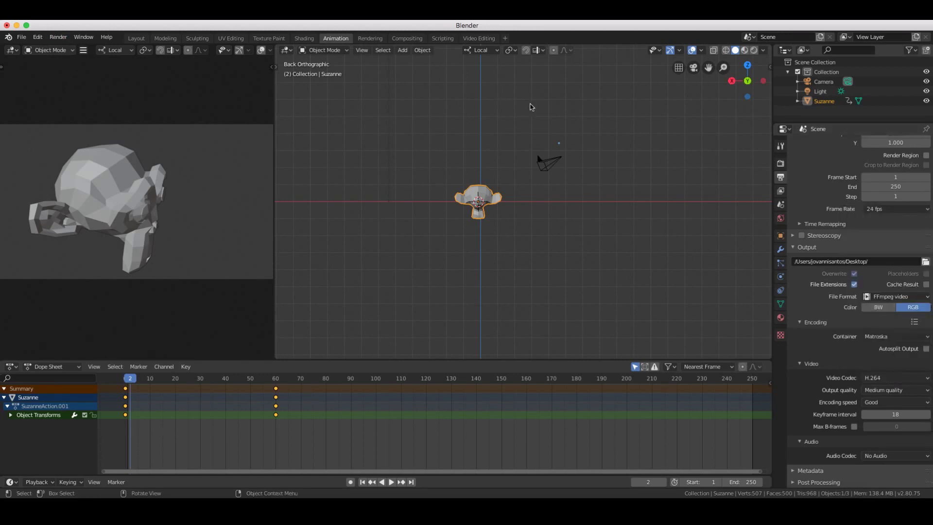
Render the animation through to frame 250 and bring the render window back from the Dock.
click(59, 37)
click(93, 56)
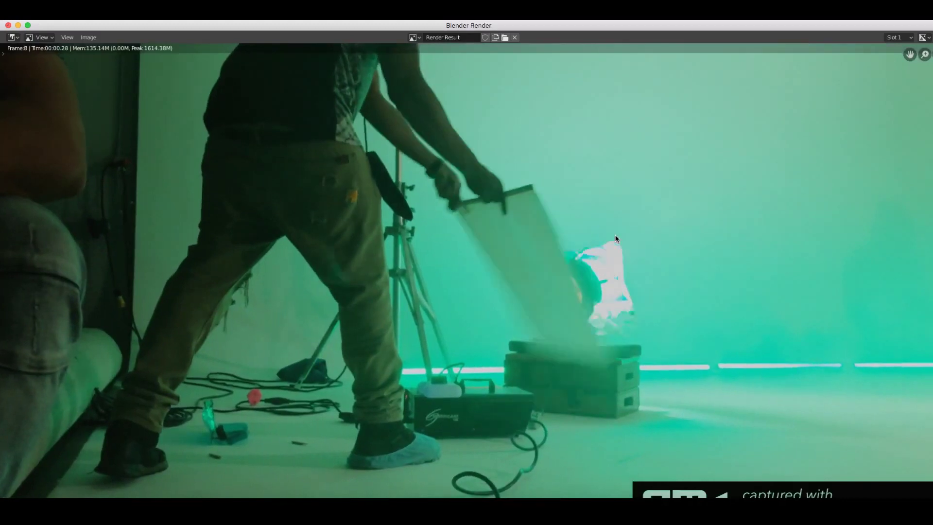
scroll(615, 238, down, 4)
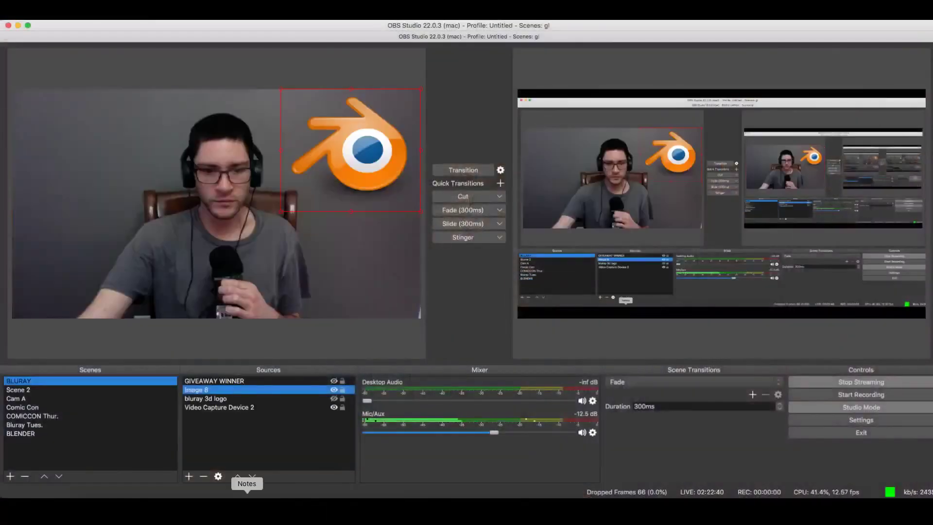
click(400, 495)
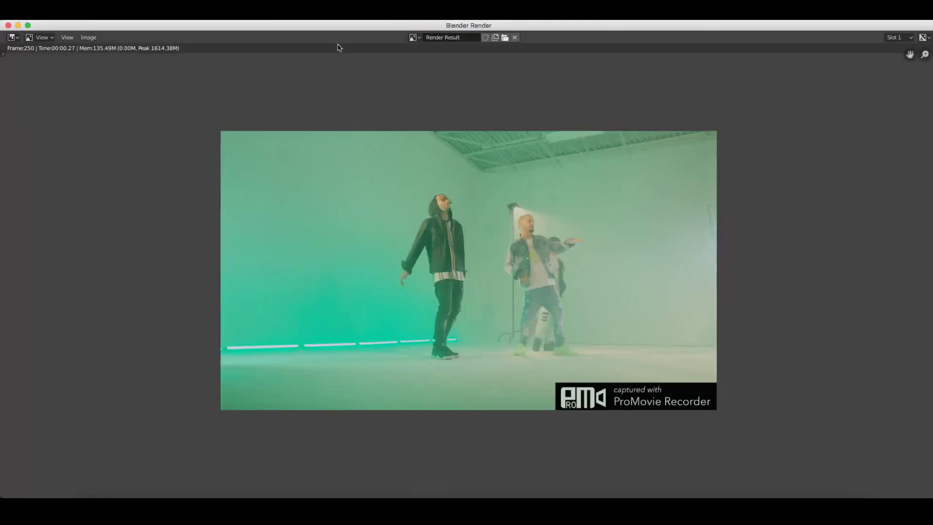
Close the render window, scrub Suzanne's rotation to frame 51, then switch to Video Editing.
click(8, 24)
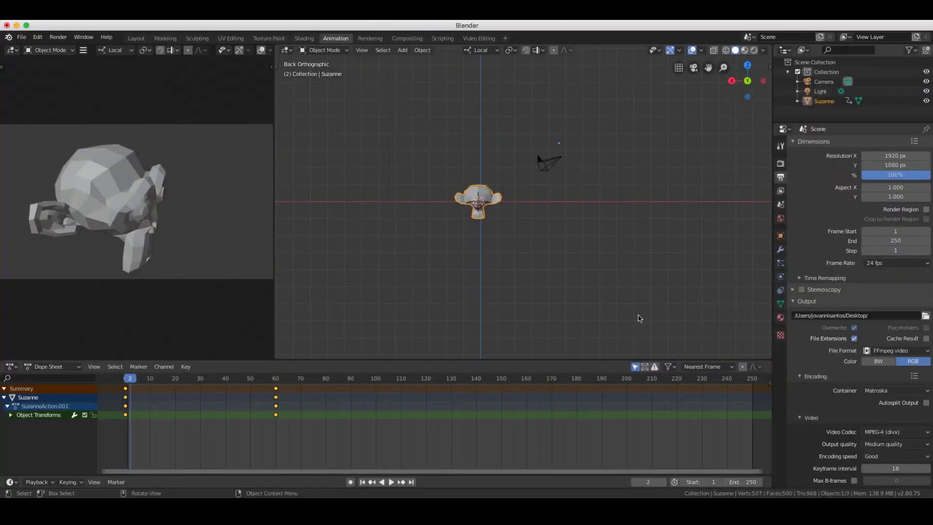
drag(137, 379, 254, 380)
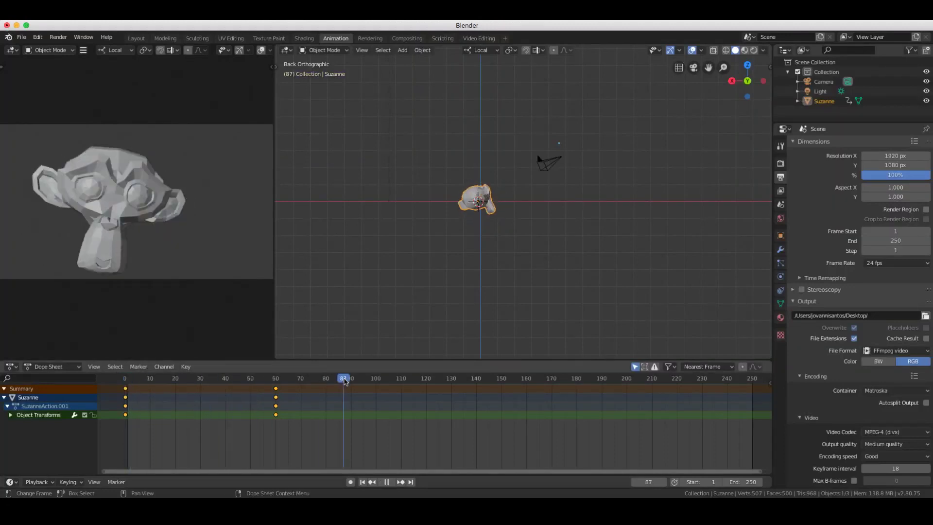
key(space)
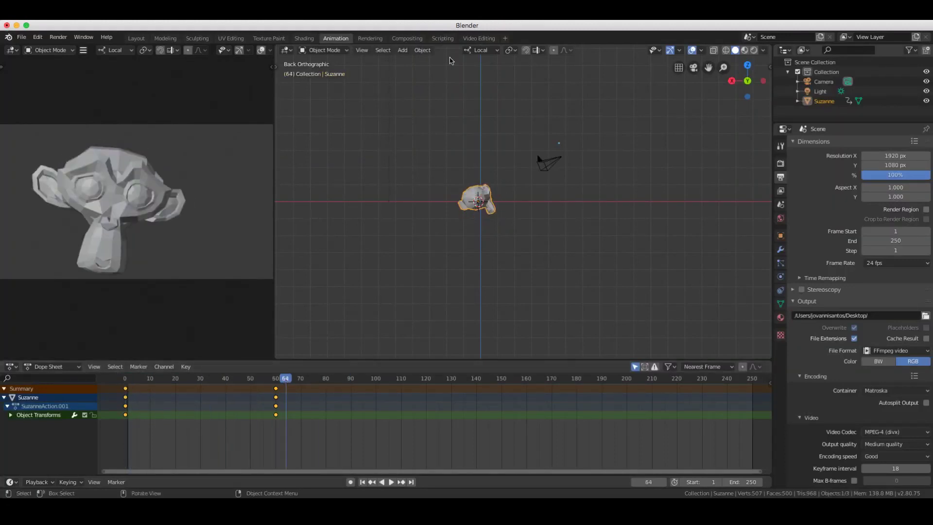
click(479, 38)
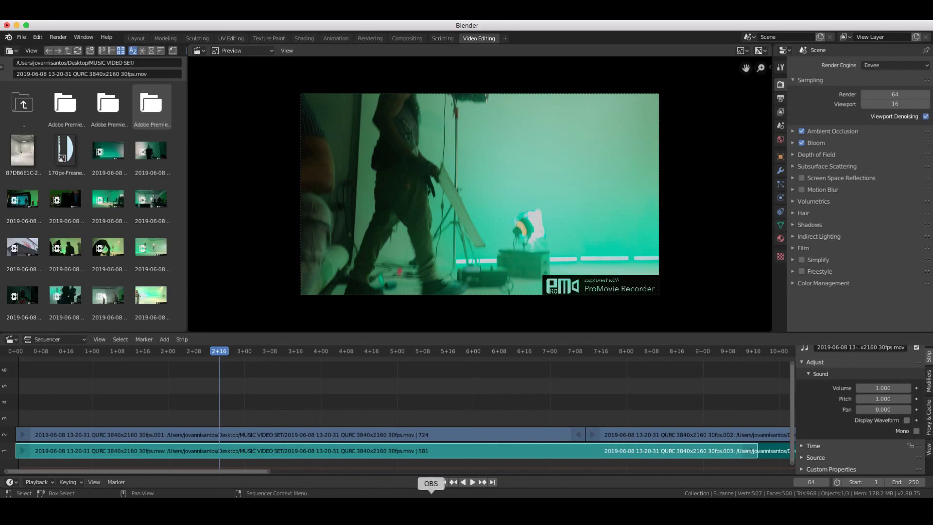
Switch to OBS Studio and fade the live output to the webcam scene.
click(431, 500)
click(470, 214)
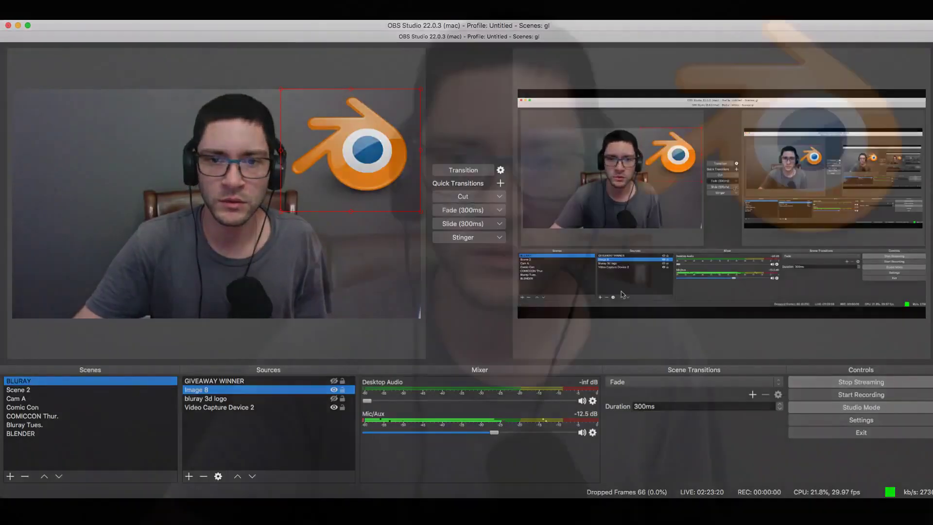